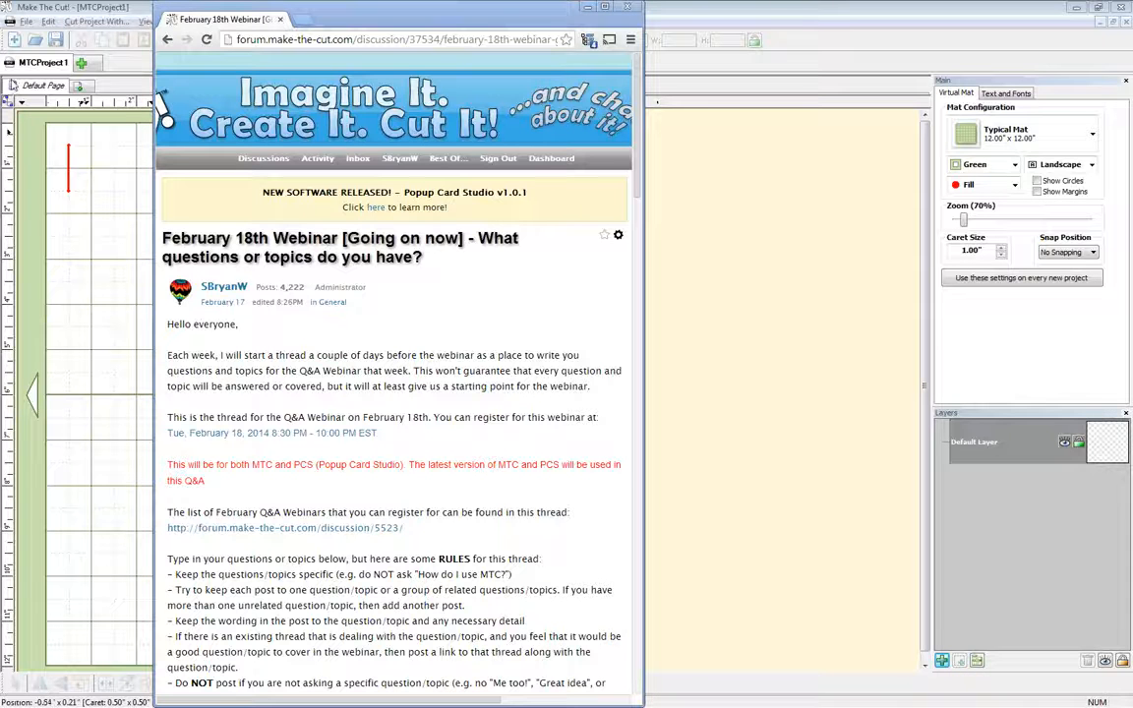
- Read the forum post in the webinar thread about problems when making global changes to a card's size or position
{"action": "left_click_drag", "start_coordinate": [640, 184], "coordinate": [652, 462]}
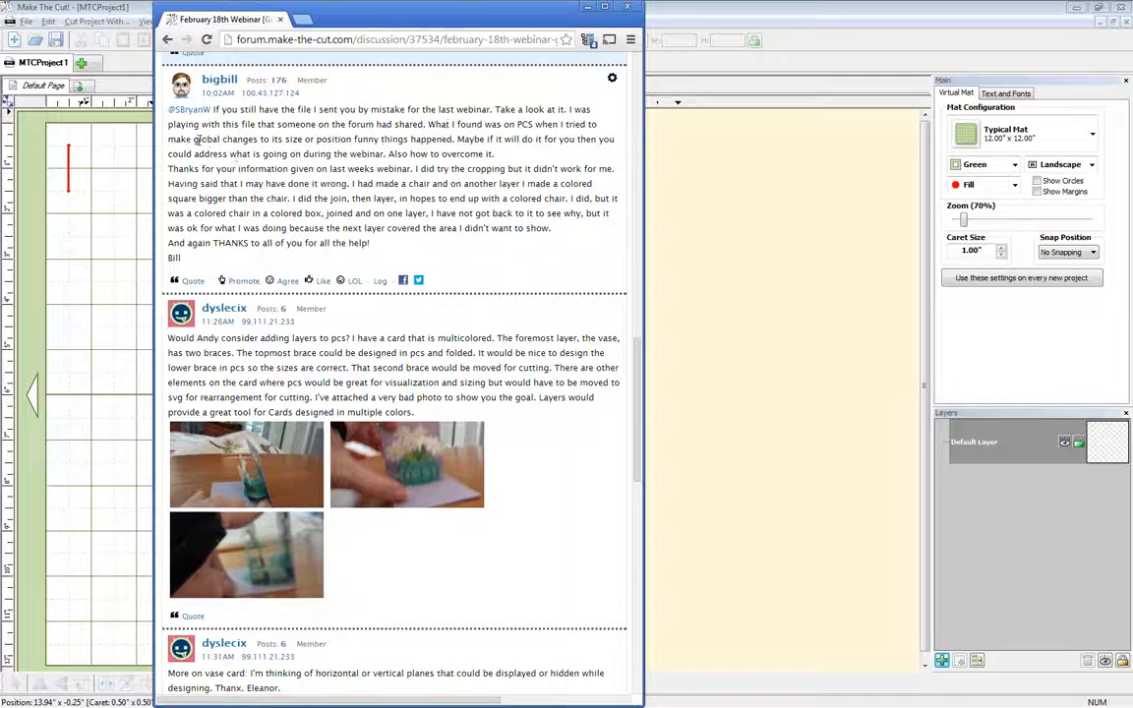
{"action": "left_click_drag", "start_coordinate": [195, 140], "coordinate": [288, 142]}
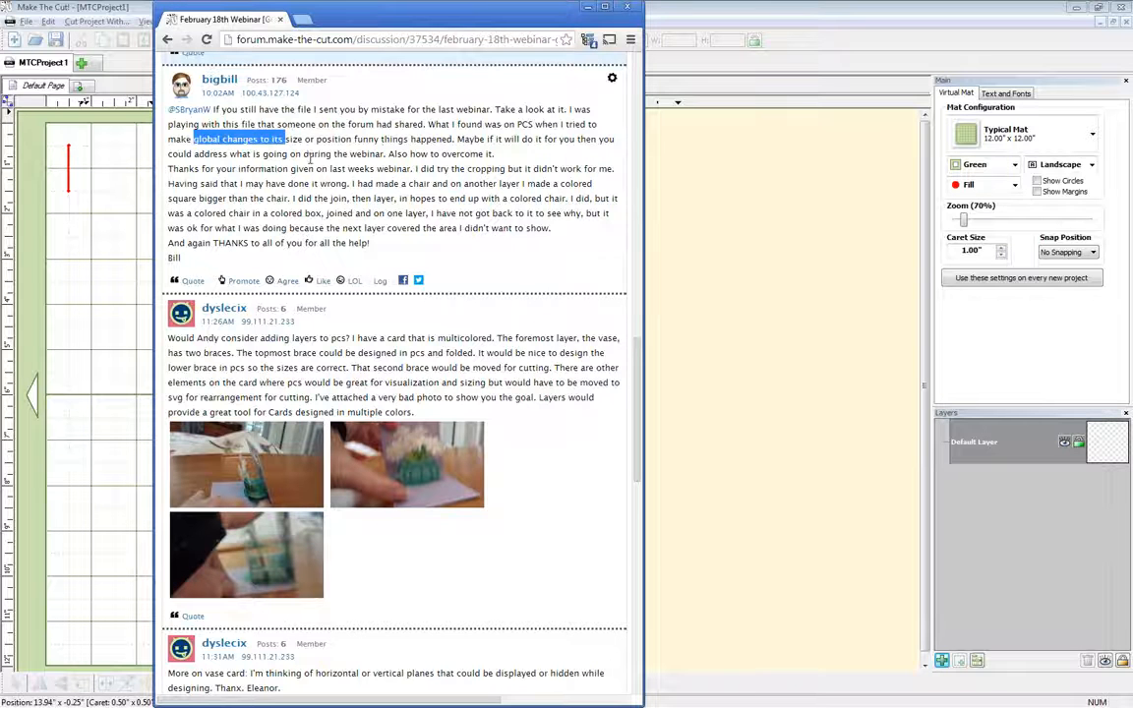
{"action": "left_click", "coordinate": [433, 150]}
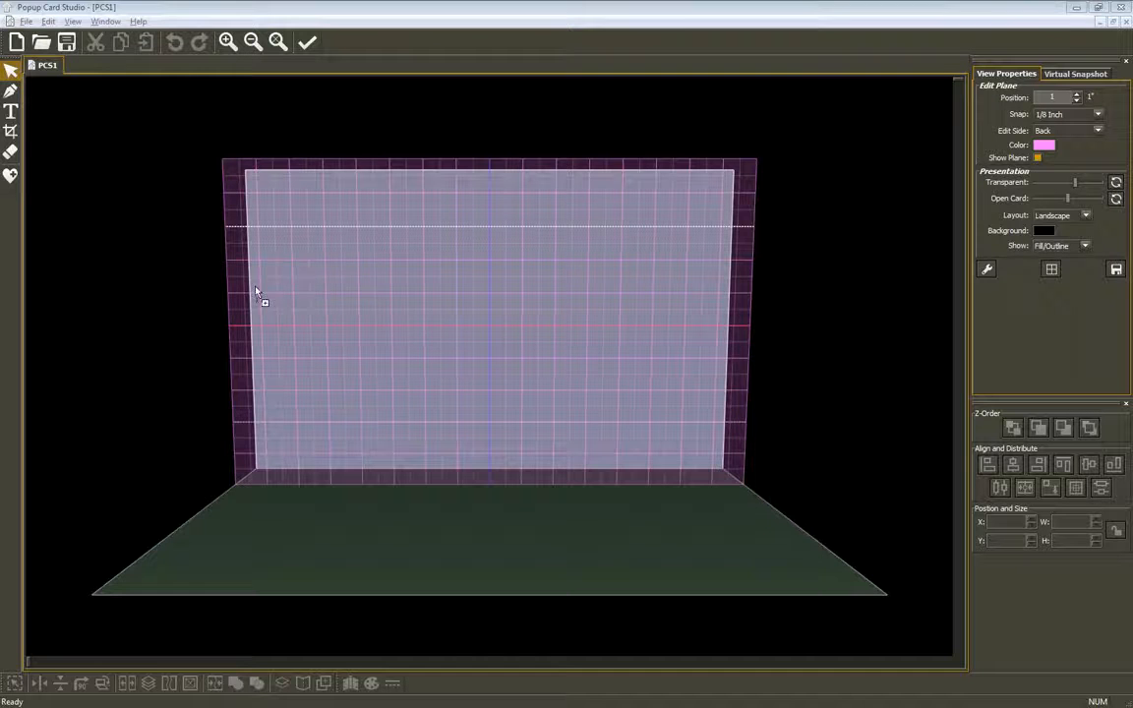
- Switch to Popup Card Studio and open the project file Niagra Getaway 2014(1).pcs
{"action": "left_click_drag", "start_coordinate": [257, 291], "coordinate": [393, 282]}
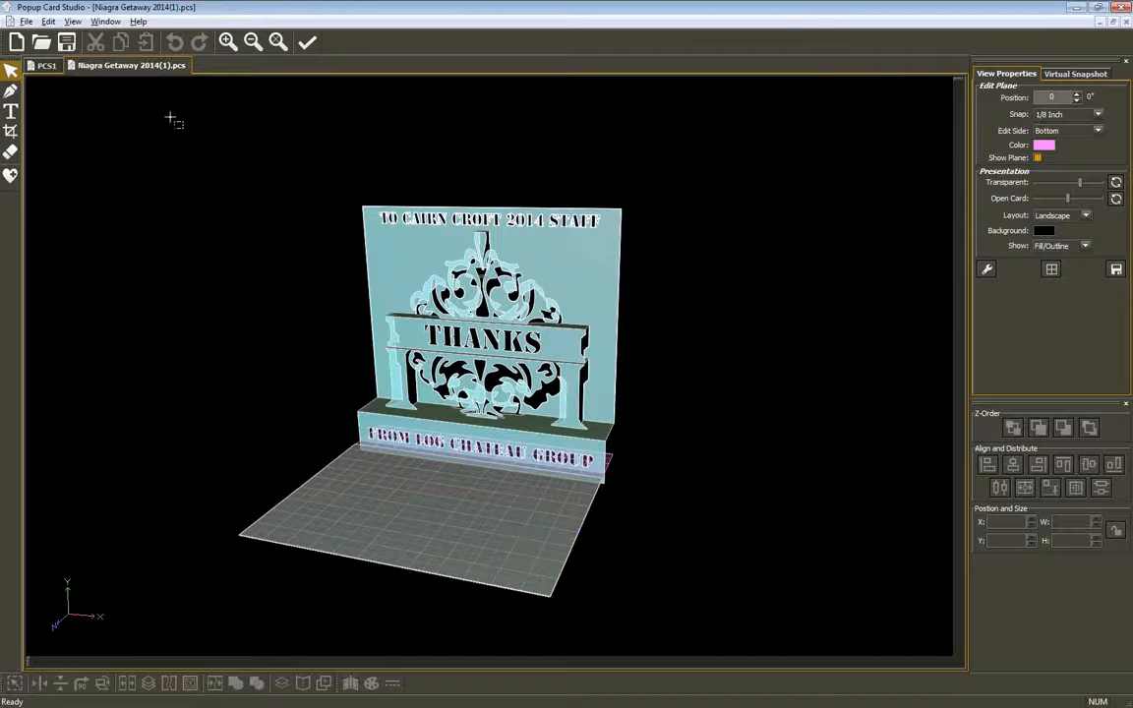
- Preview the card at width 8.5 and height 11 with Global Operations, and discard the change
{"action": "left_click", "coordinate": [25, 23]}
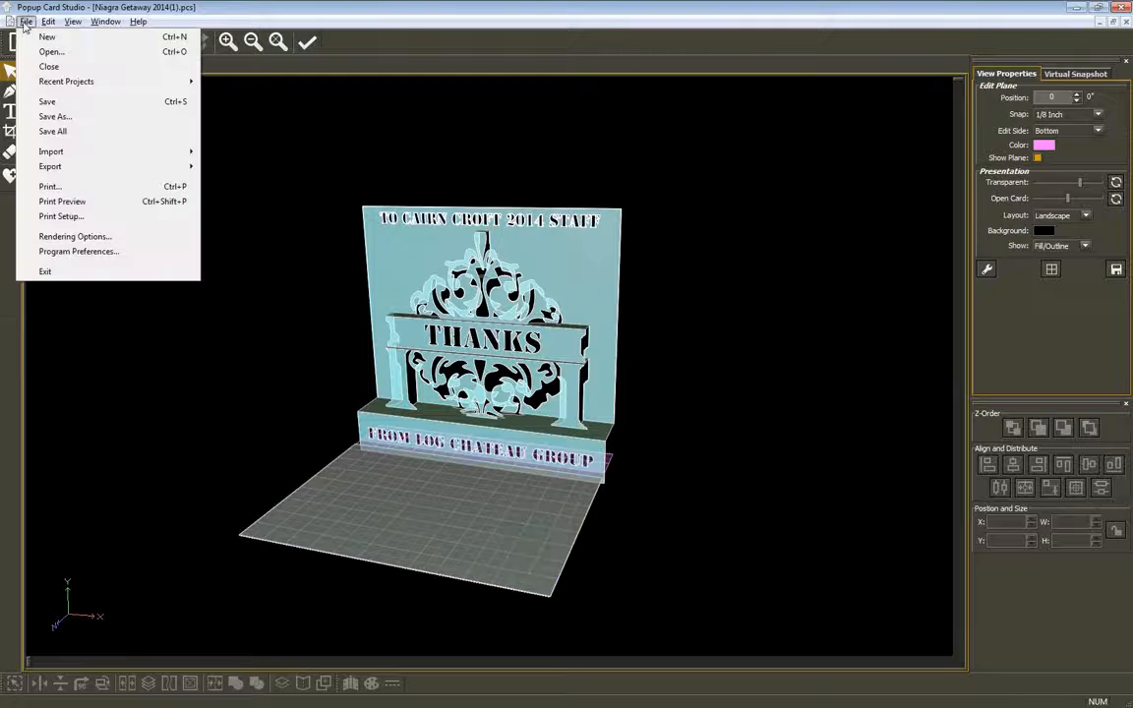
{"action": "mouse_move", "coordinate": [47, 21]}
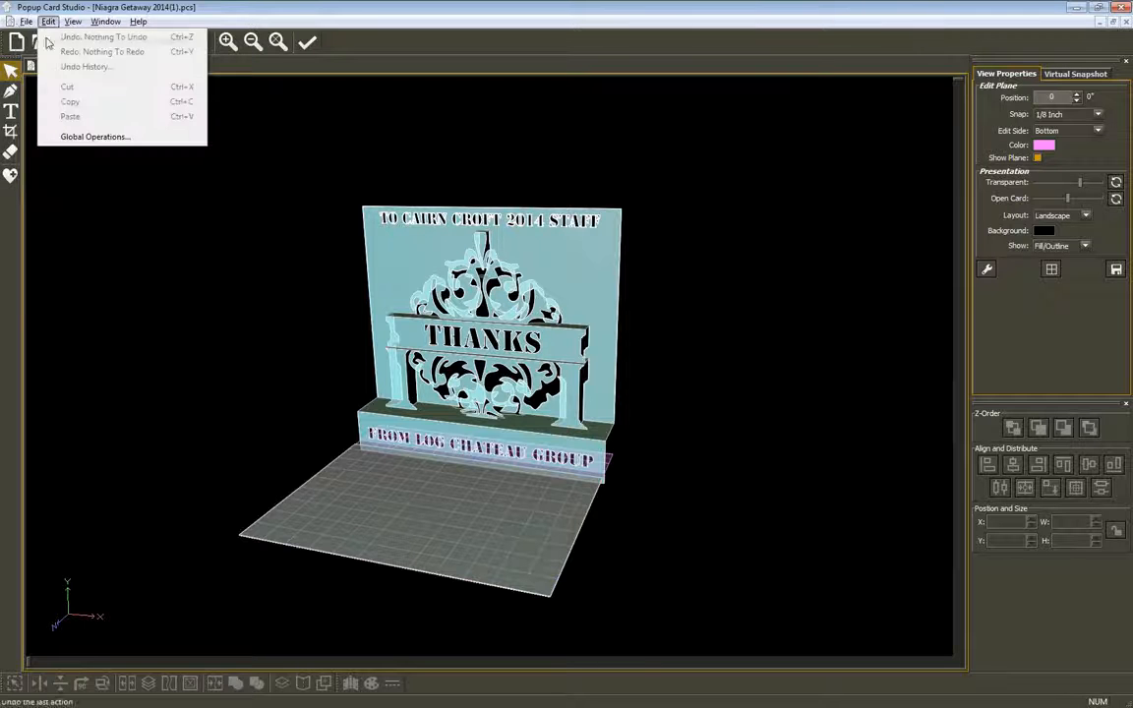
{"action": "left_click", "coordinate": [95, 136]}
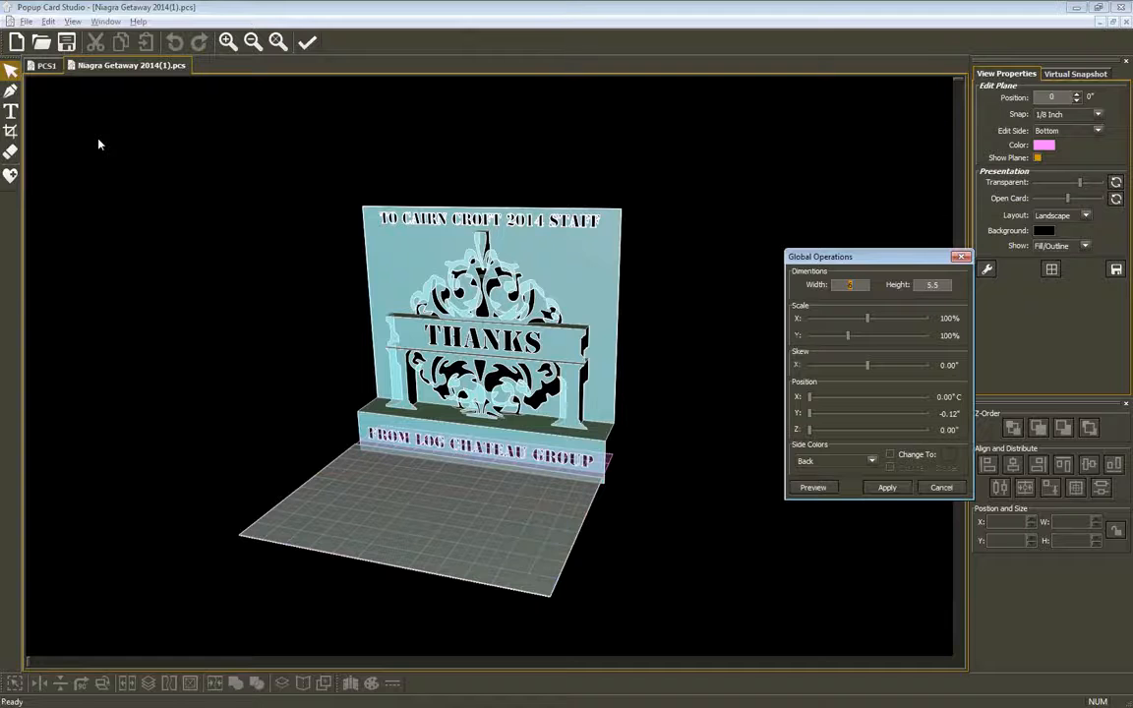
{"action": "type", "text": "8.5"}
{"action": "type", "text": "11"}
{"action": "left_click", "coordinate": [813, 488]}
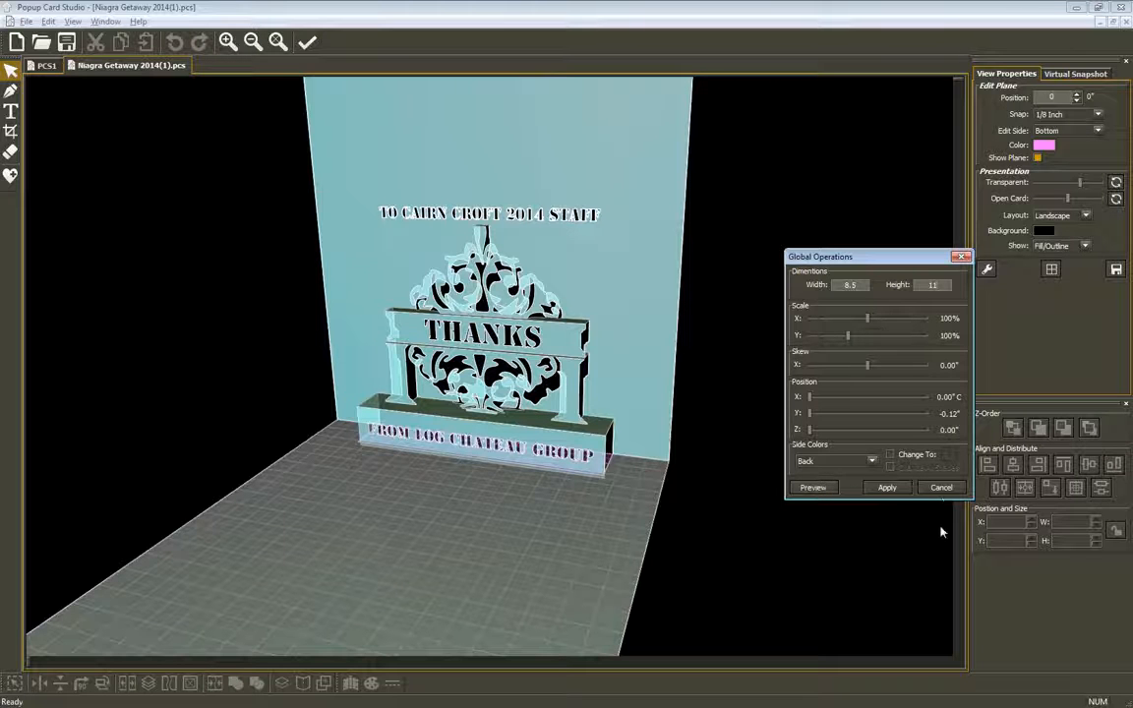
{"action": "left_click", "coordinate": [941, 488]}
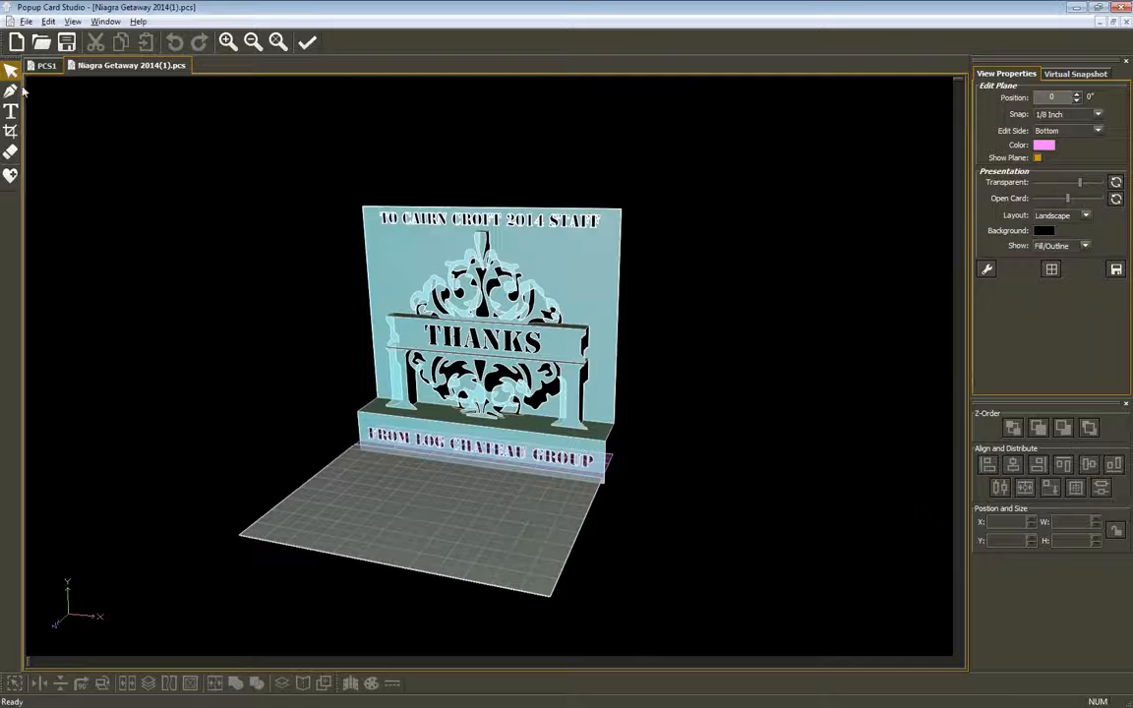
- Preview the card at width 8.5 and height 6 with Global Operations, and cancel without applying
{"action": "left_click", "coordinate": [48, 20]}
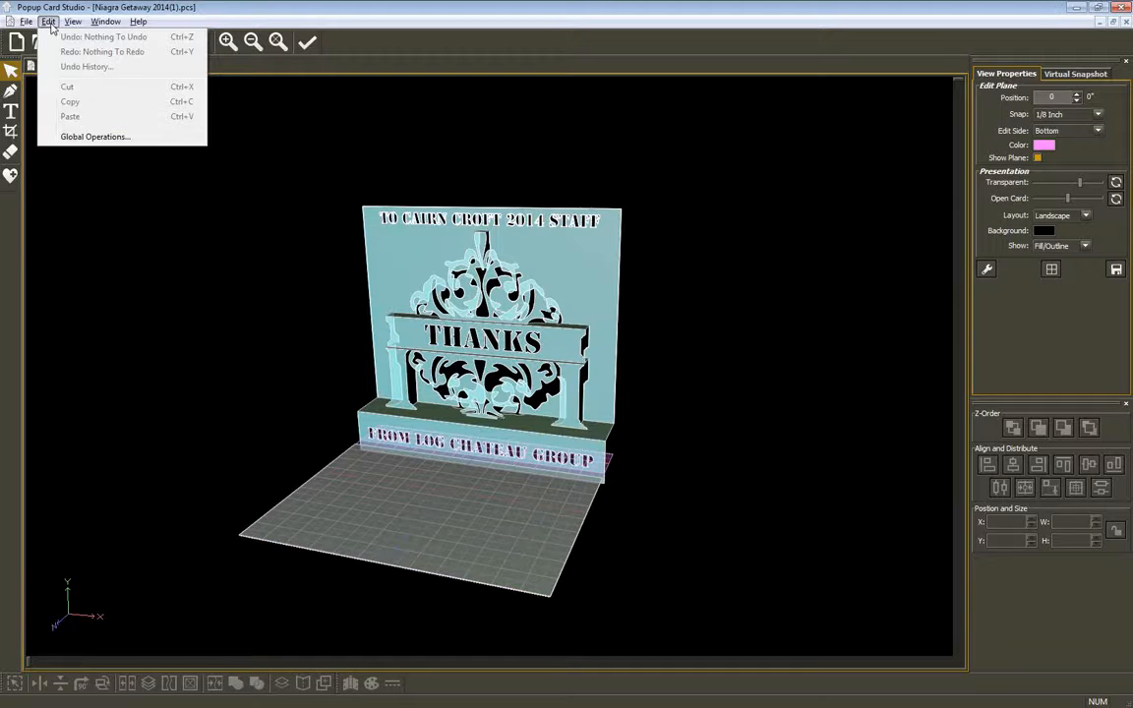
{"action": "left_click", "coordinate": [88, 129]}
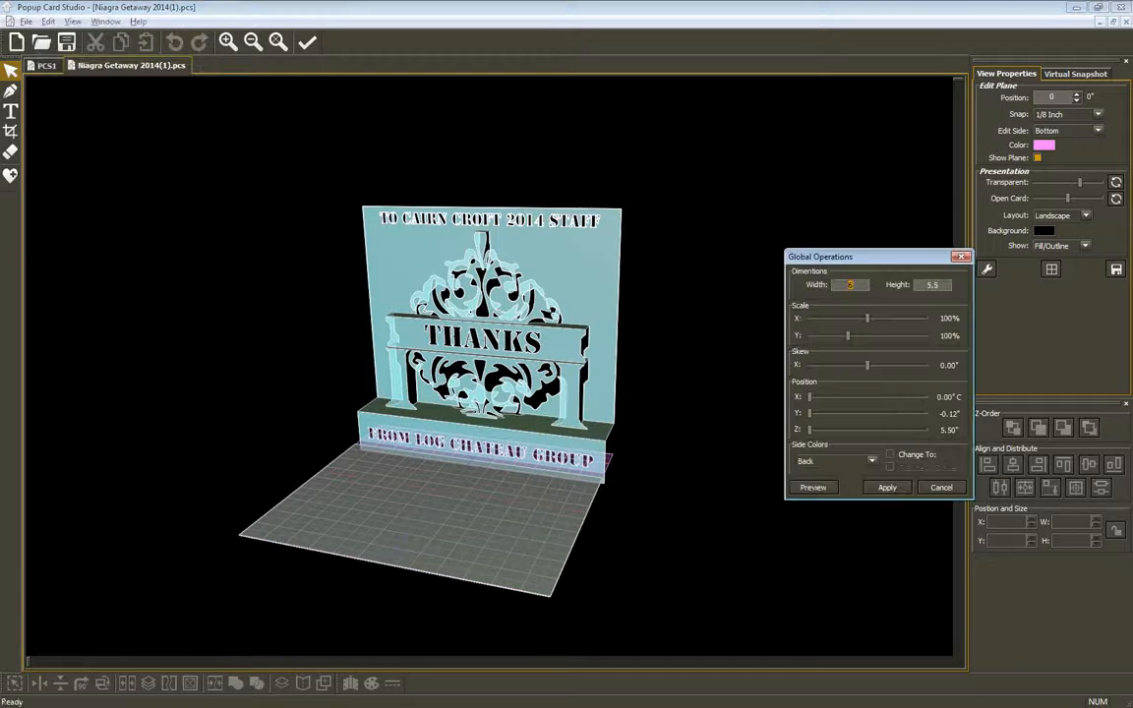
{"action": "type", "text": "8.5"}
{"action": "key", "text": "Tab"}
{"action": "type", "text": "6"}
{"action": "left_click", "coordinate": [822, 489]}
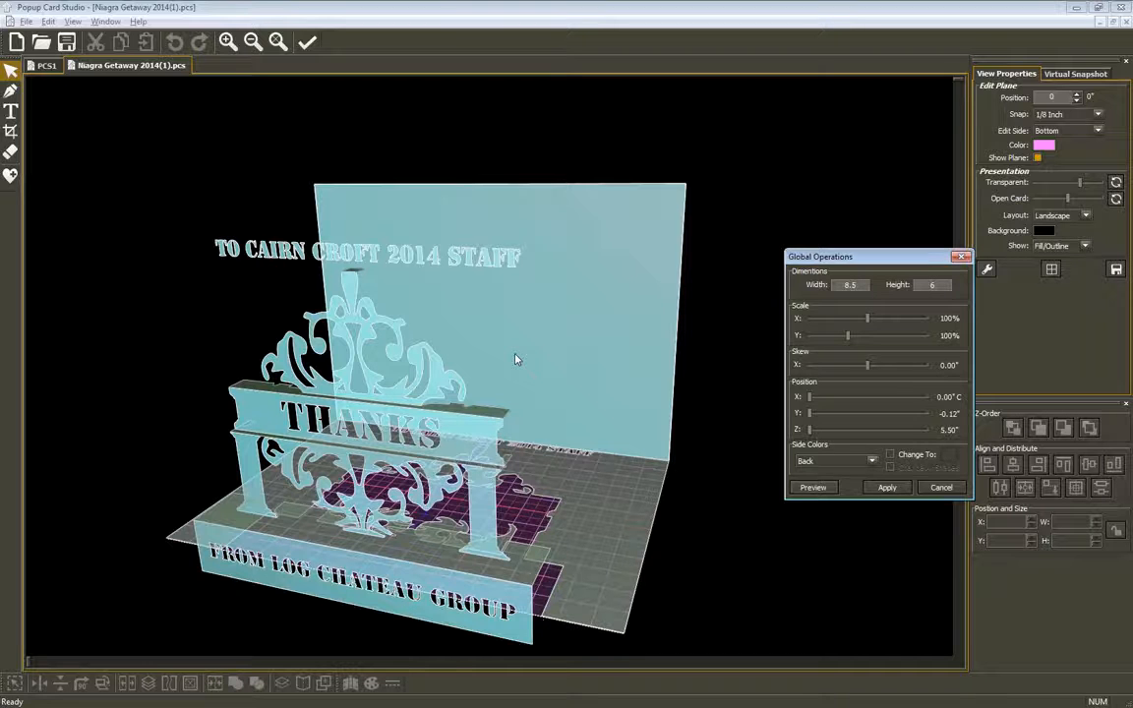
{"action": "left_click", "coordinate": [941, 487]}
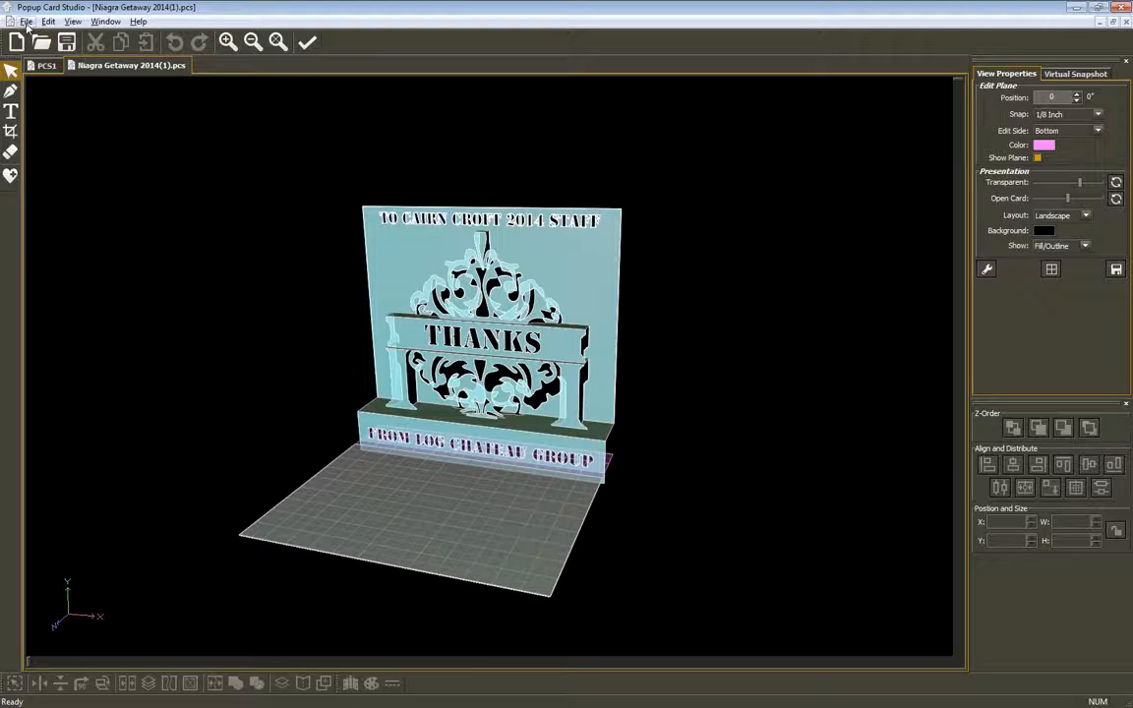
- Apply a card width of 8.5 and height of 6 through Global Operations, and undo the resize
{"action": "left_click", "coordinate": [47, 22]}
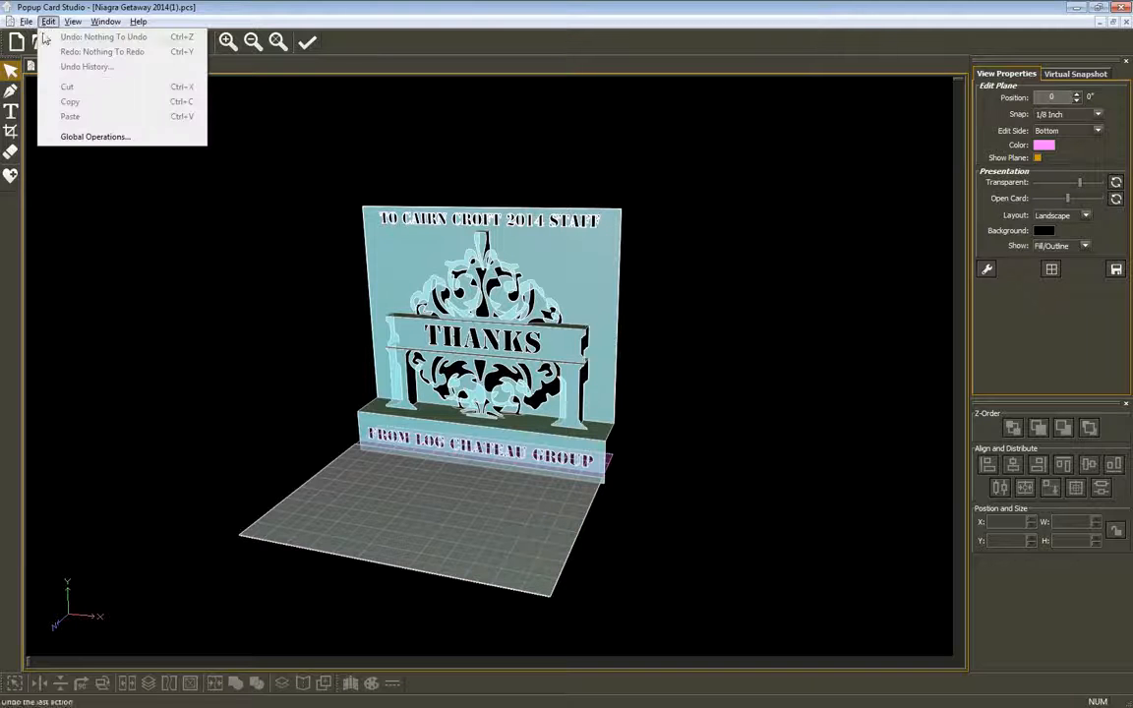
{"action": "left_click", "coordinate": [87, 138]}
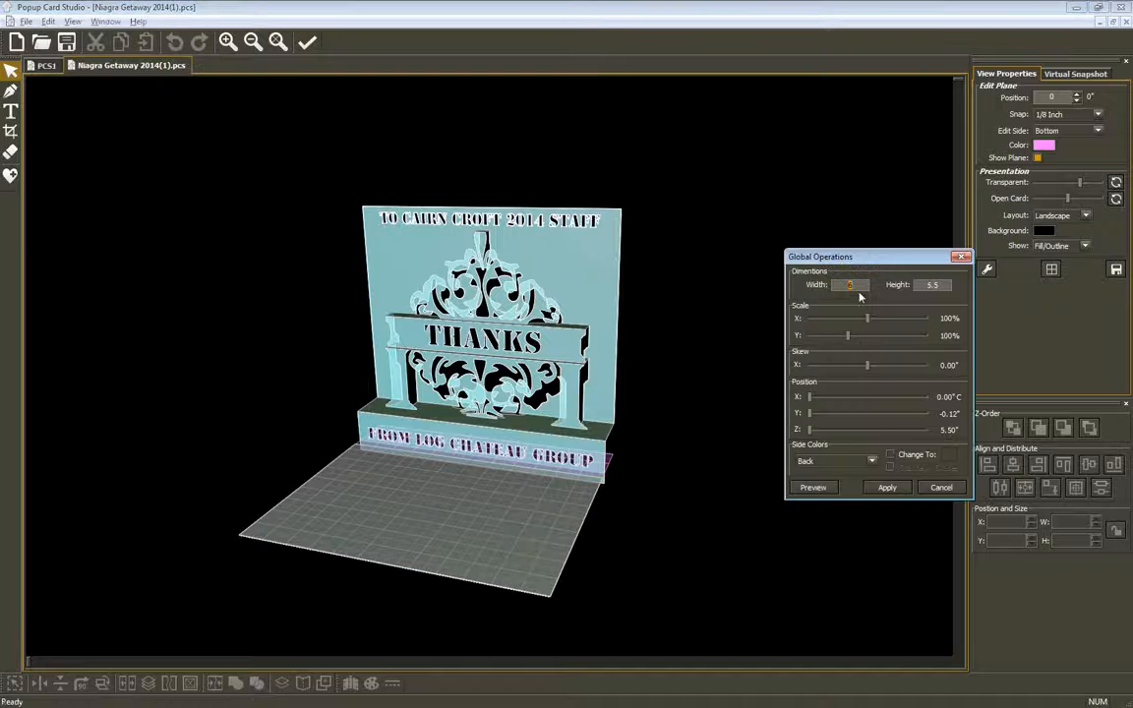
{"action": "type", "text": "8.5"}
{"action": "key", "text": "Tab"}
{"action": "type", "text": "6"}
{"action": "left_click", "coordinate": [813, 488]}
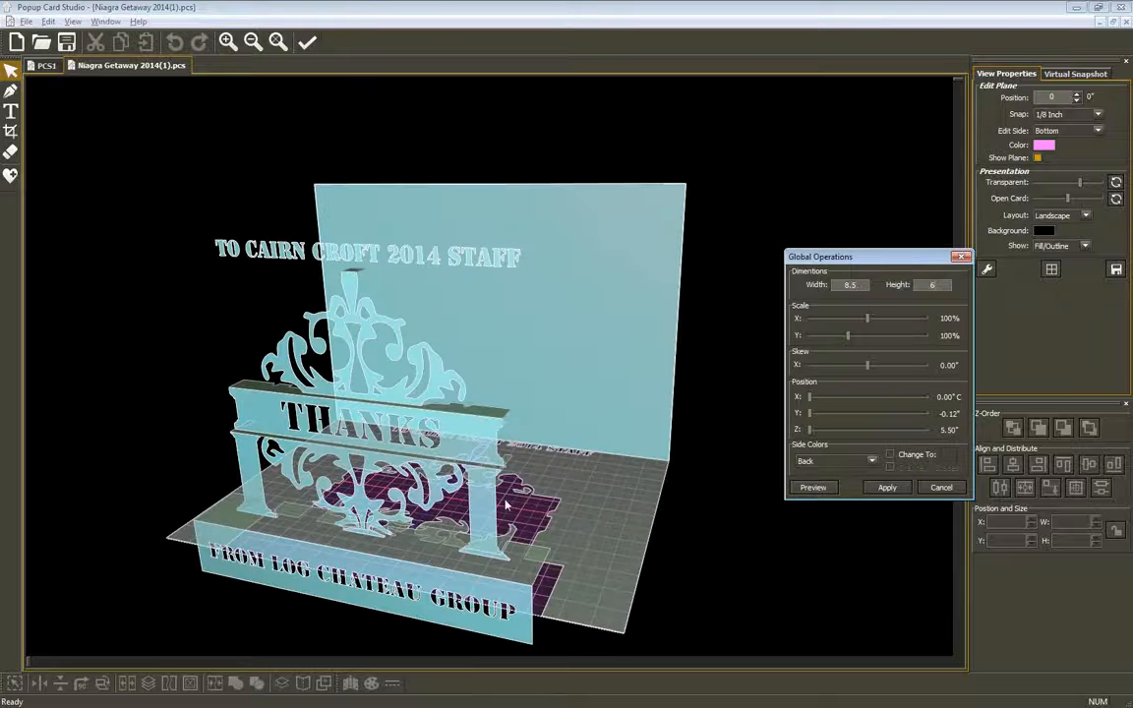
{"action": "left_click", "coordinate": [887, 490]}
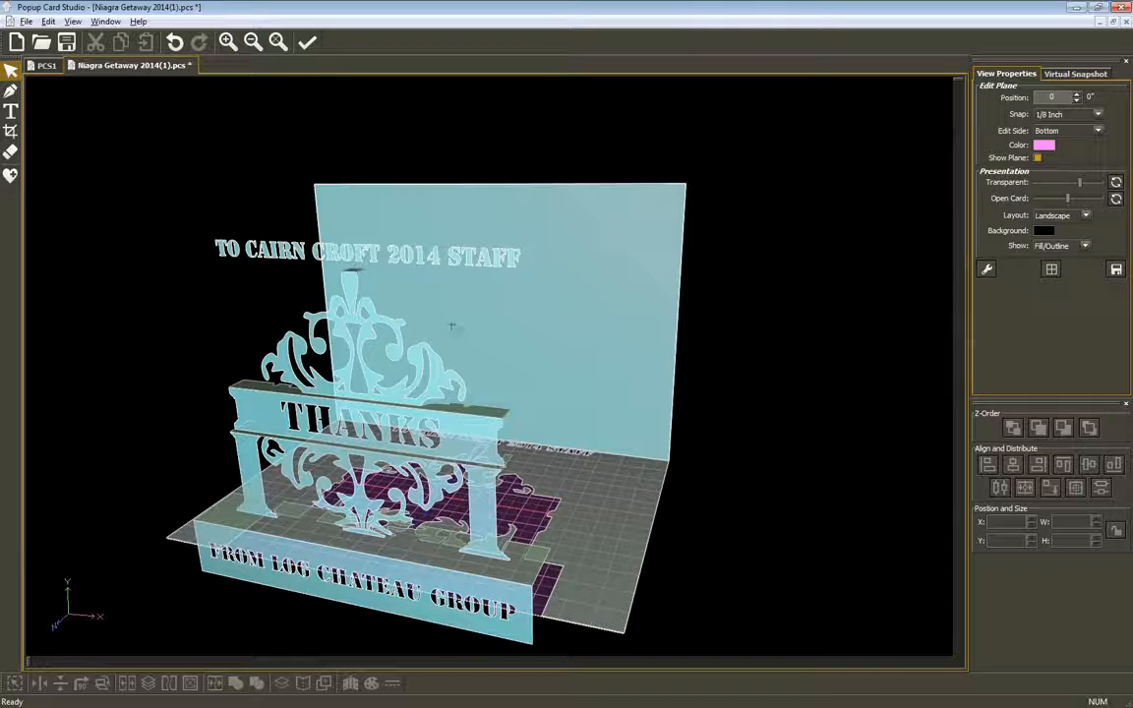
{"action": "left_click", "coordinate": [175, 42]}
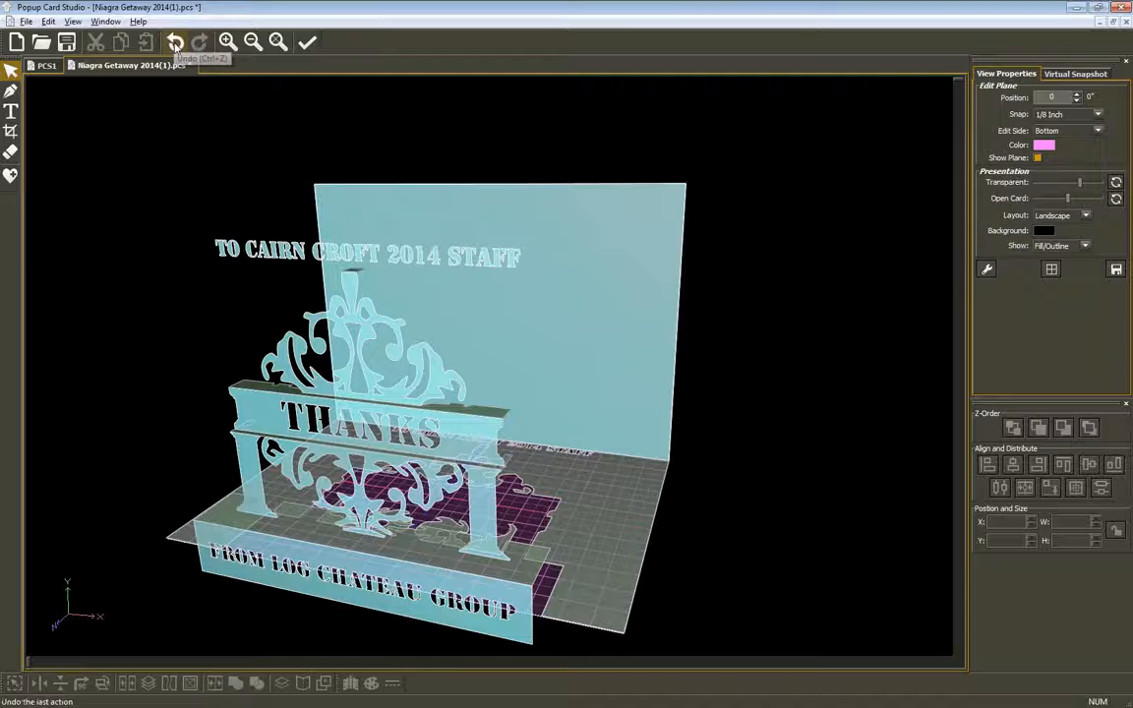
- Repeat the Global Operations resize to 8.5 by 6, inspect the popup's placement on the enlarged card, and undo it
{"action": "left_click", "coordinate": [48, 22]}
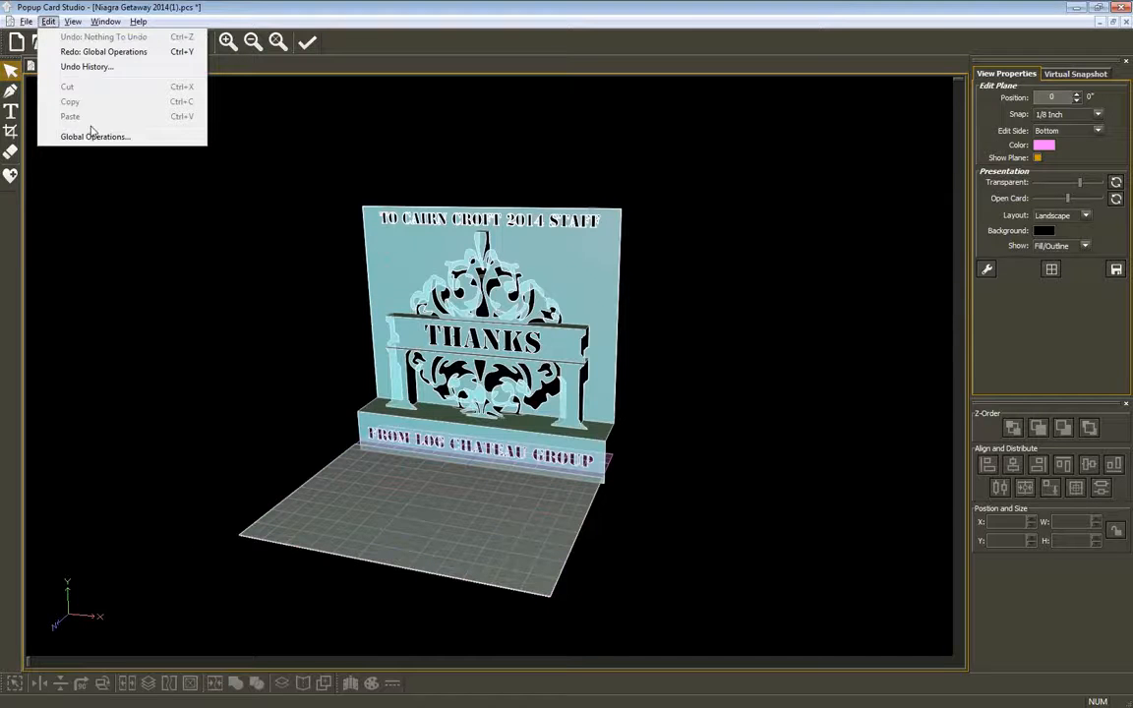
{"action": "left_click", "coordinate": [99, 136]}
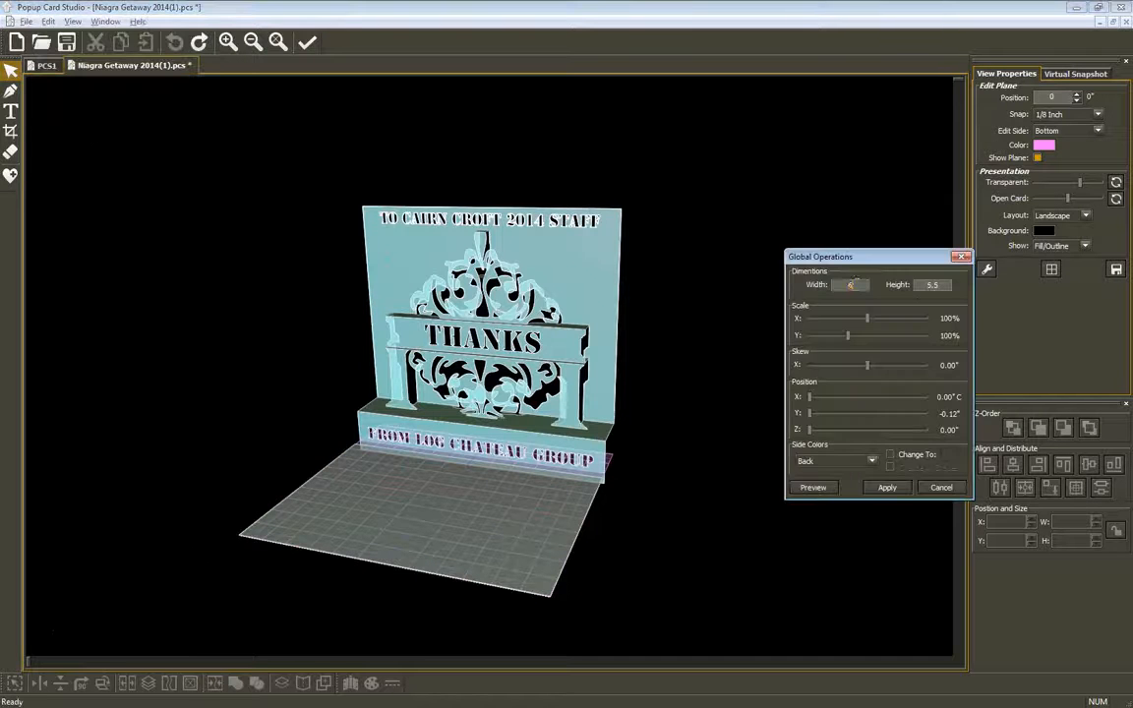
{"action": "type", "text": "8.5"}
{"action": "key", "text": "Tab"}
{"action": "type", "text": "6"}
{"action": "left_click", "coordinate": [814, 488]}
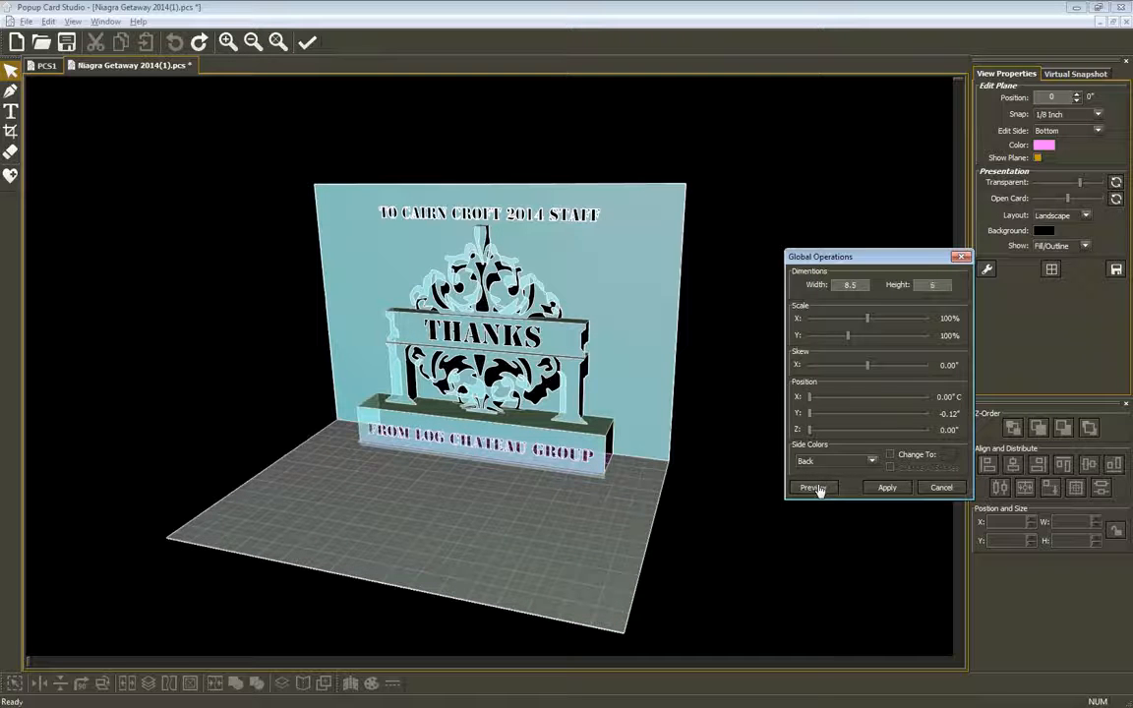
{"action": "left_click", "coordinate": [887, 488]}
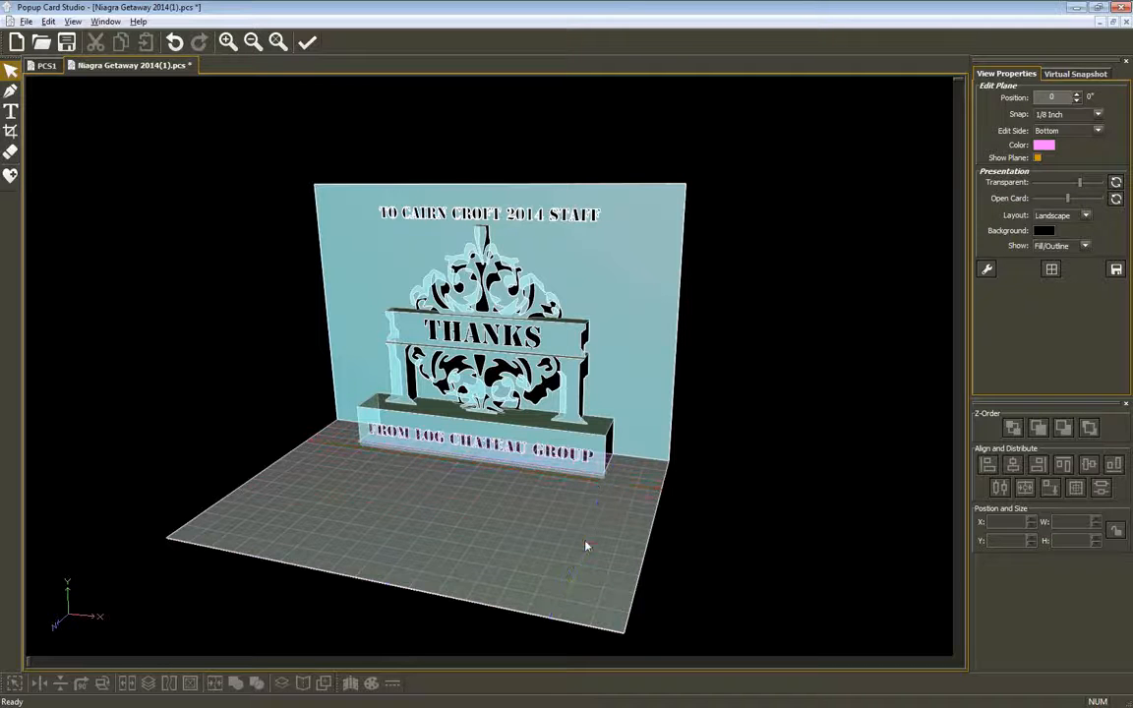
{"action": "middle_click_drag", "start_coordinate": [586, 546], "coordinate": [548, 456]}
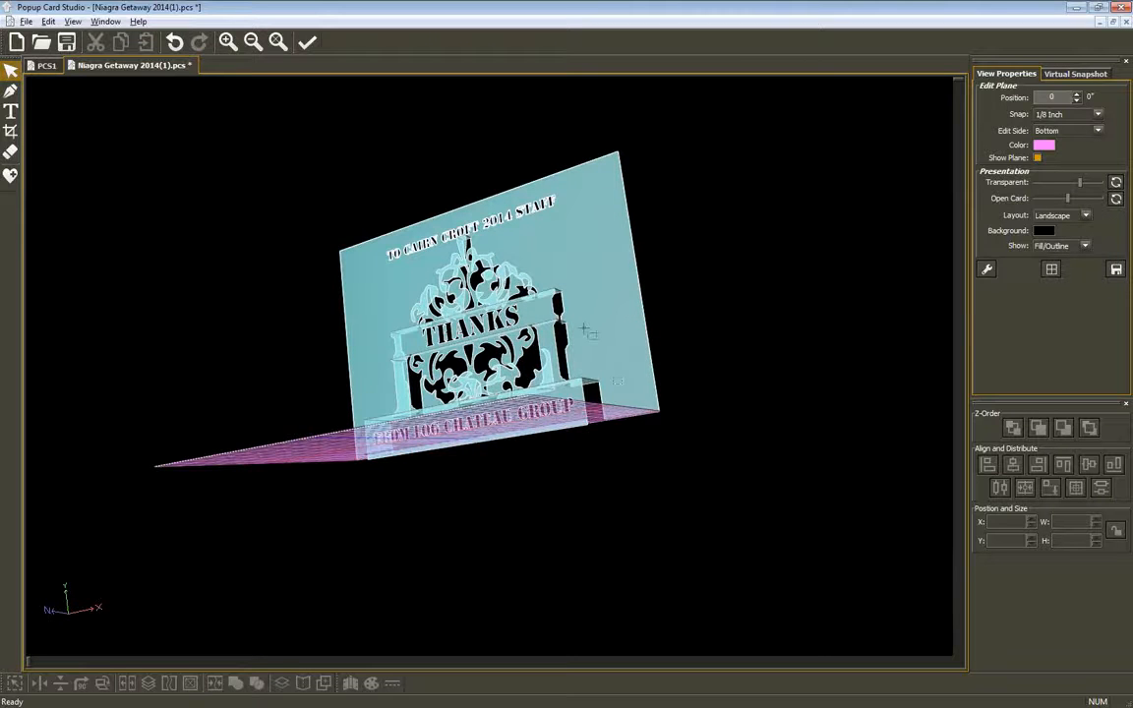
{"action": "middle_click_drag", "start_coordinate": [584, 328], "coordinate": [690, 432]}
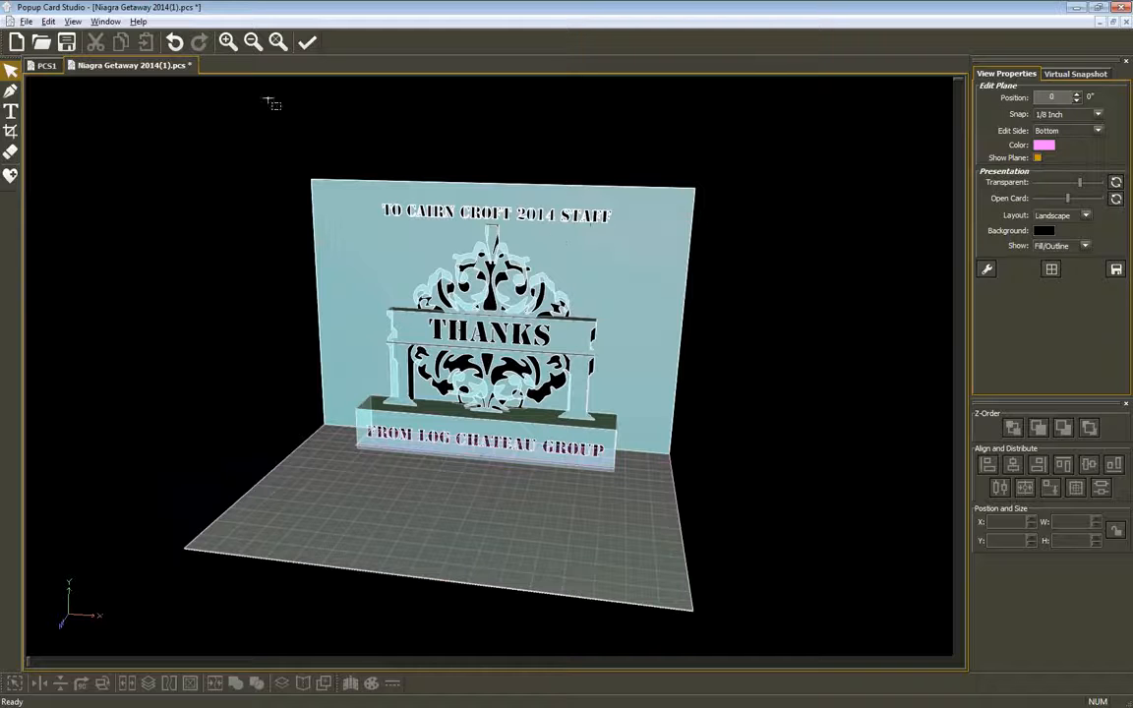
{"action": "left_click", "coordinate": [176, 43]}
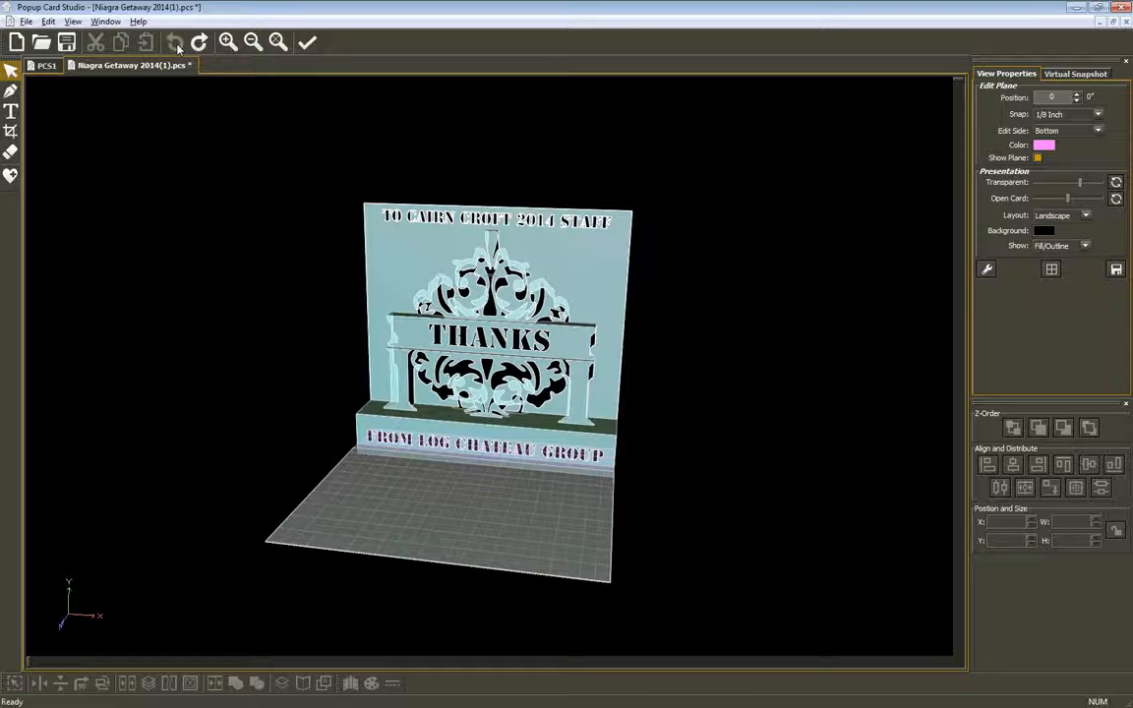
{"action": "left_click", "coordinate": [48, 22]}
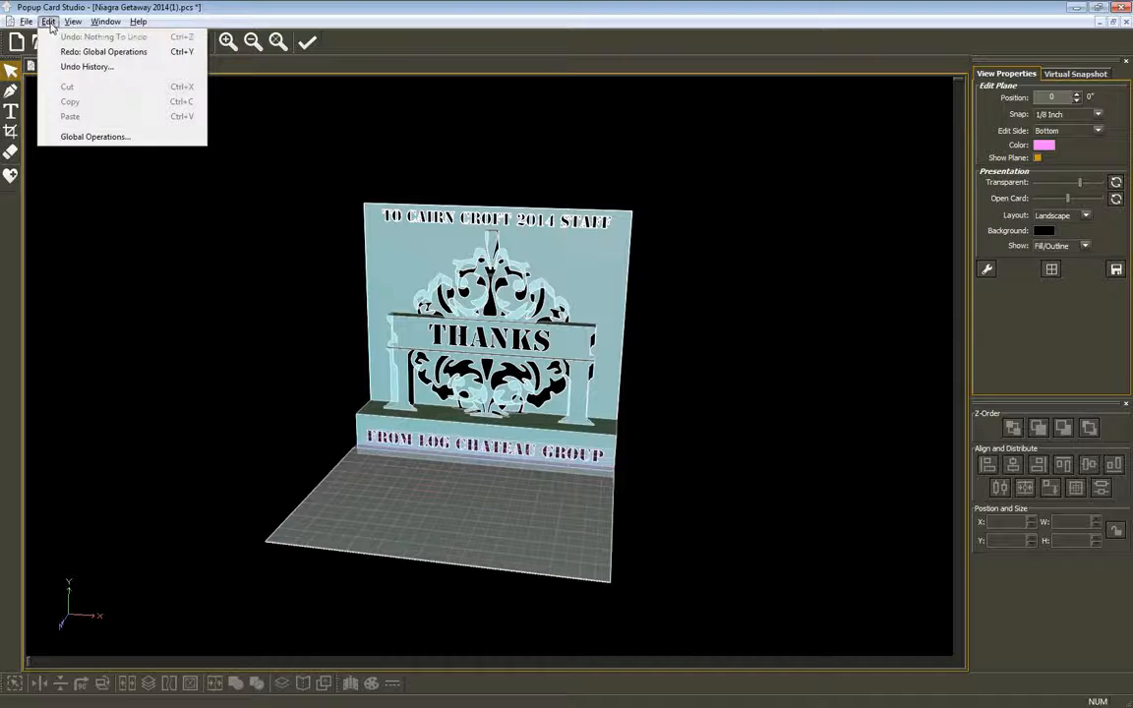
{"action": "left_click", "coordinate": [89, 134]}
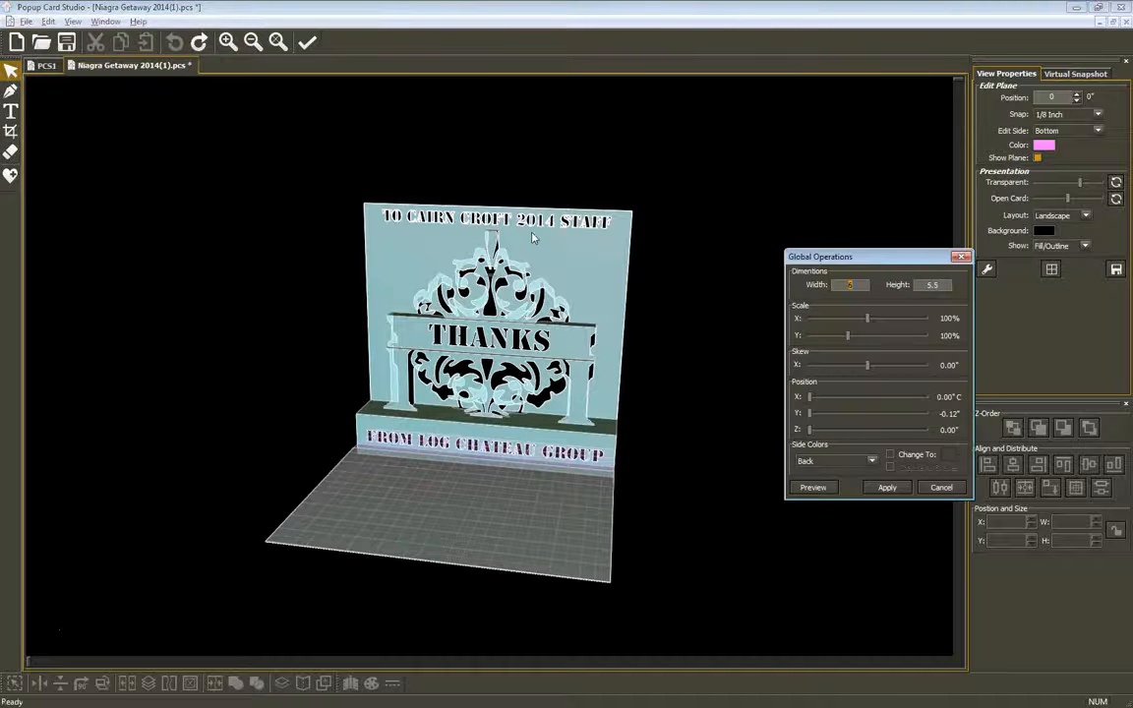
{"action": "left_click", "coordinate": [941, 486]}
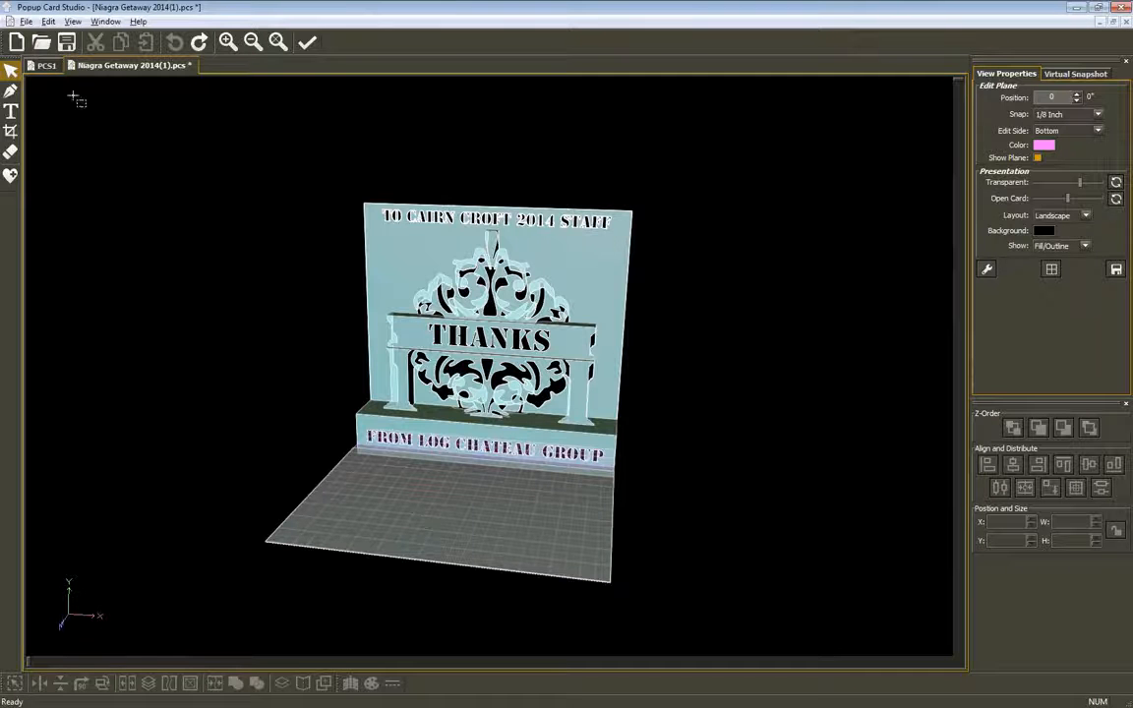
- Try the Global Operations resize once more with width 8.5 and height 6, and undo the applied change
{"action": "left_click", "coordinate": [48, 21]}
{"action": "left_click", "coordinate": [88, 136]}
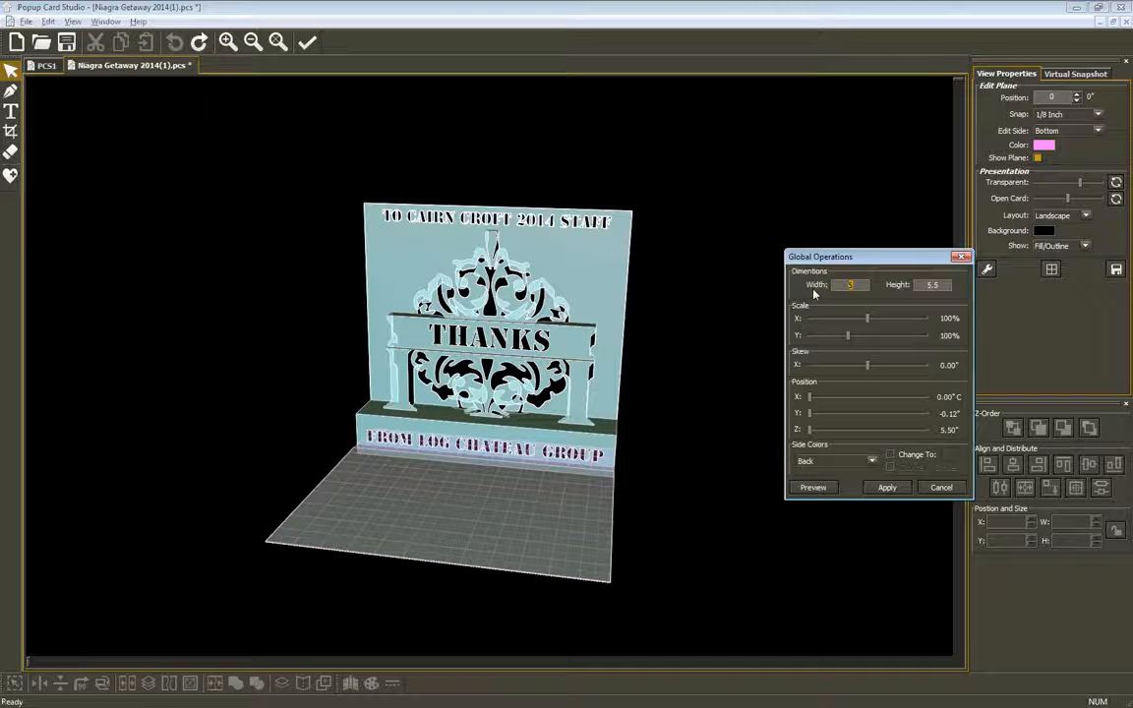
{"action": "type", "text": "8.5"}
{"action": "key", "text": "Tab"}
{"action": "type", "text": "1"}
{"action": "left_click", "coordinate": [814, 489]}
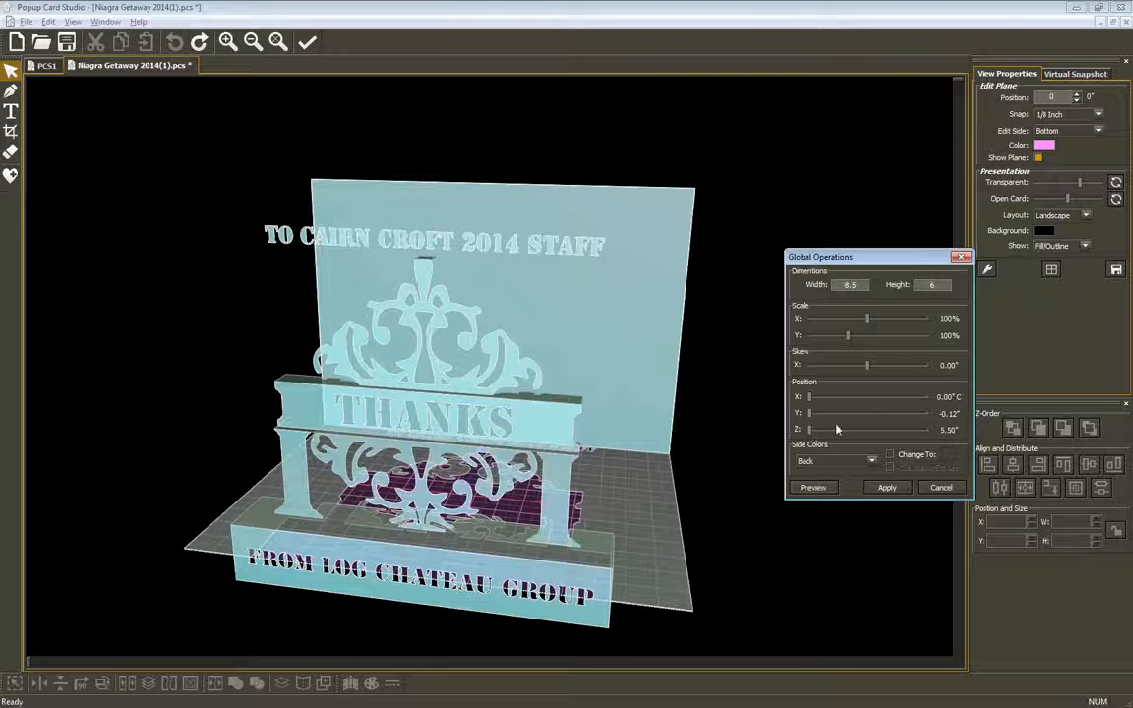
{"action": "left_click", "coordinate": [887, 488]}
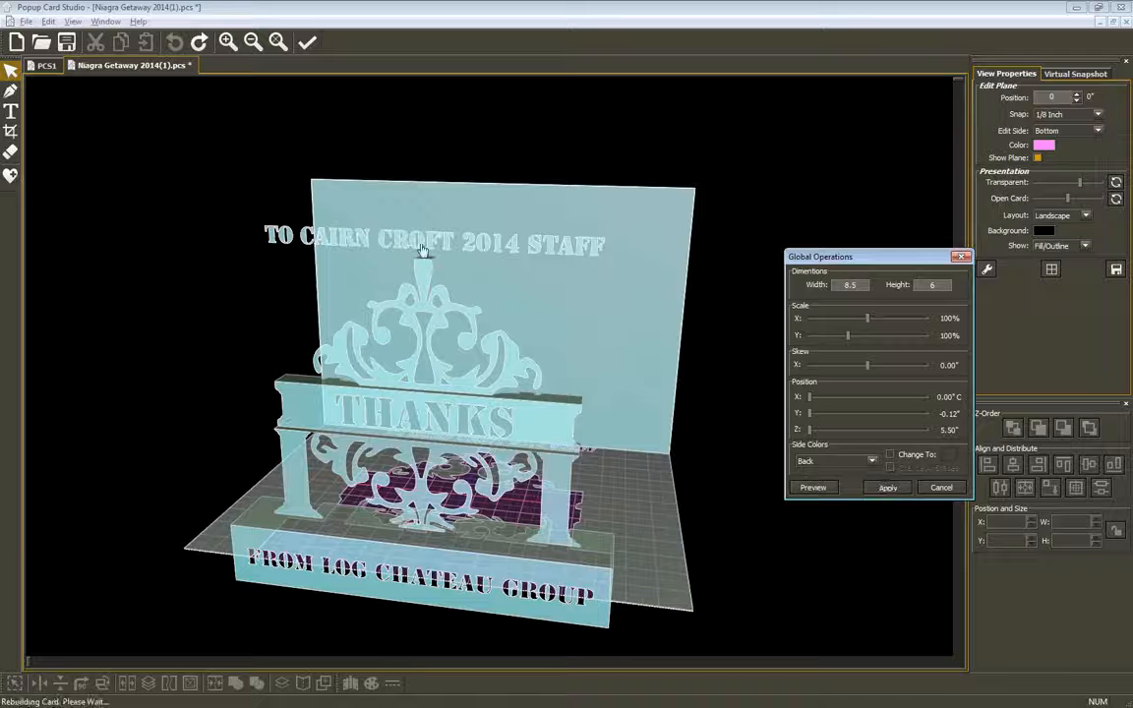
{"action": "left_click", "coordinate": [171, 42]}
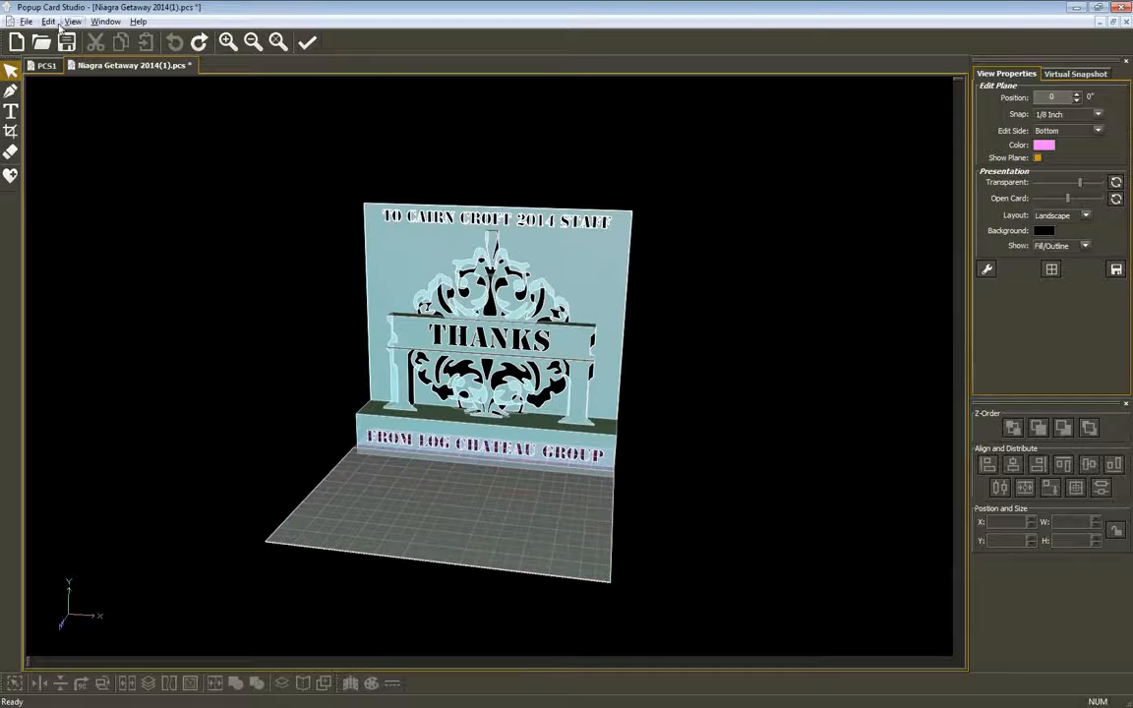
- Preview an 8.5 by 6 card in Global Operations with Z position 0.25 and with Z position 0, and cancel without applying
{"action": "left_click", "coordinate": [49, 22]}
{"action": "left_click", "coordinate": [108, 128]}
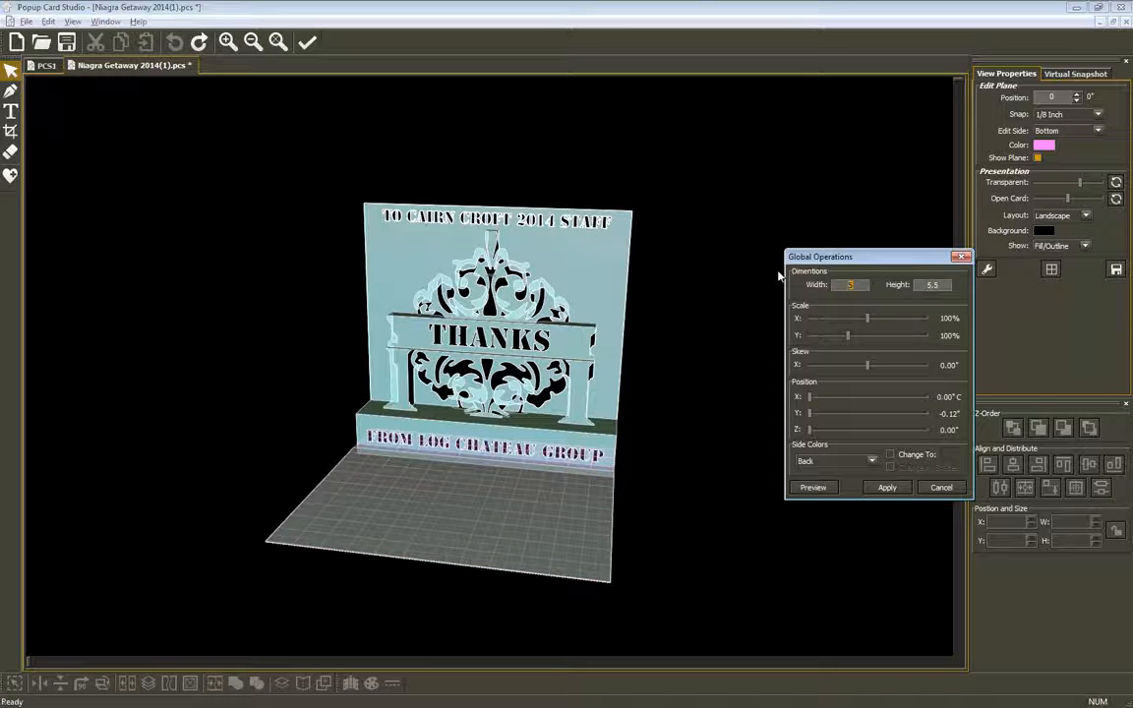
{"action": "type", "text": "8.5"}
{"action": "key", "text": "Tab"}
{"action": "left_click_drag", "start_coordinate": [810, 429], "coordinate": [816, 439]}
{"action": "left_click", "coordinate": [814, 488]}
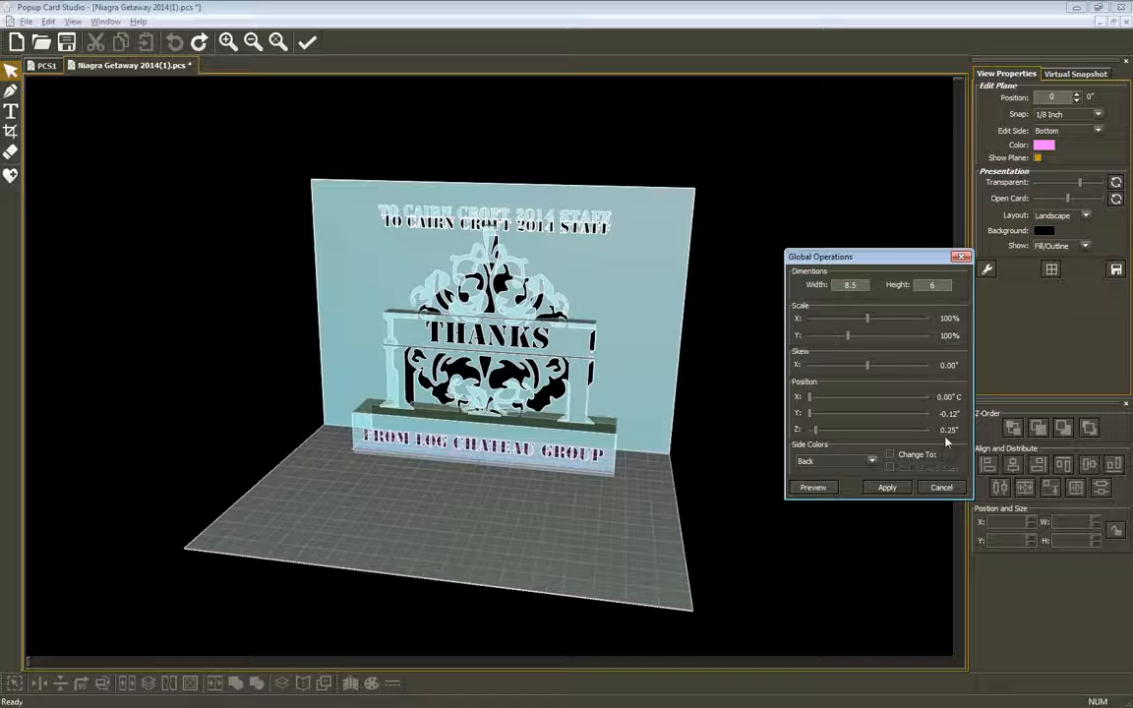
{"action": "left_click_drag", "start_coordinate": [814, 430], "coordinate": [808, 430]}
{"action": "left_click", "coordinate": [814, 489]}
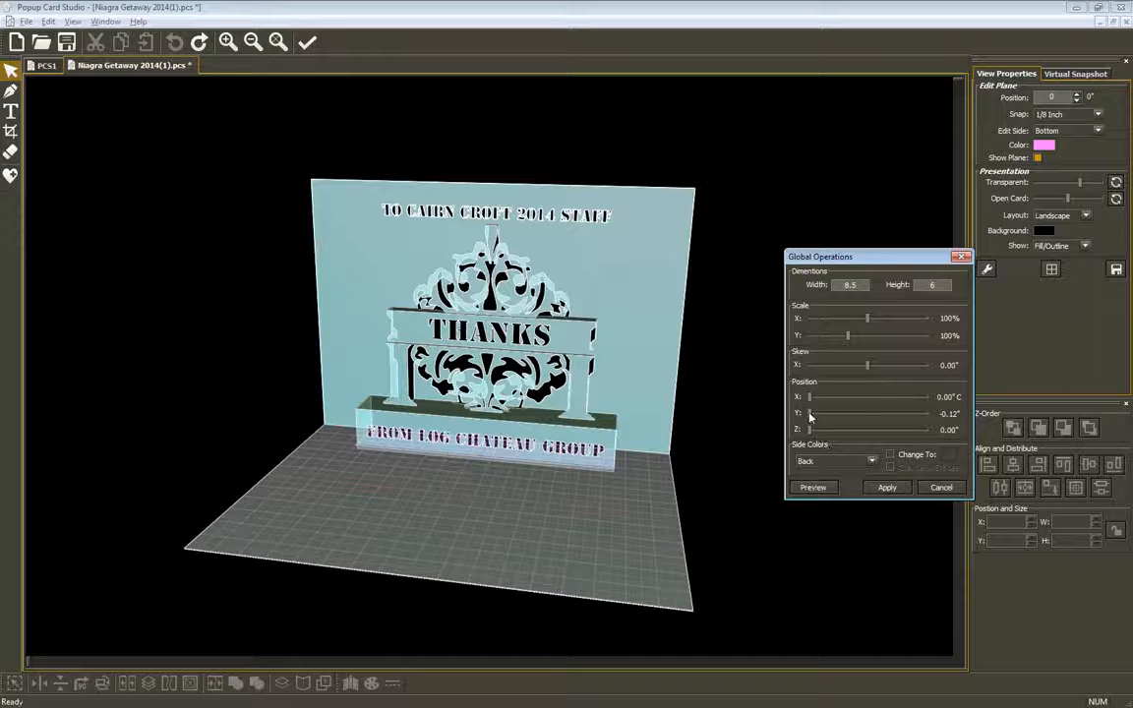
{"action": "left_click", "coordinate": [941, 488]}
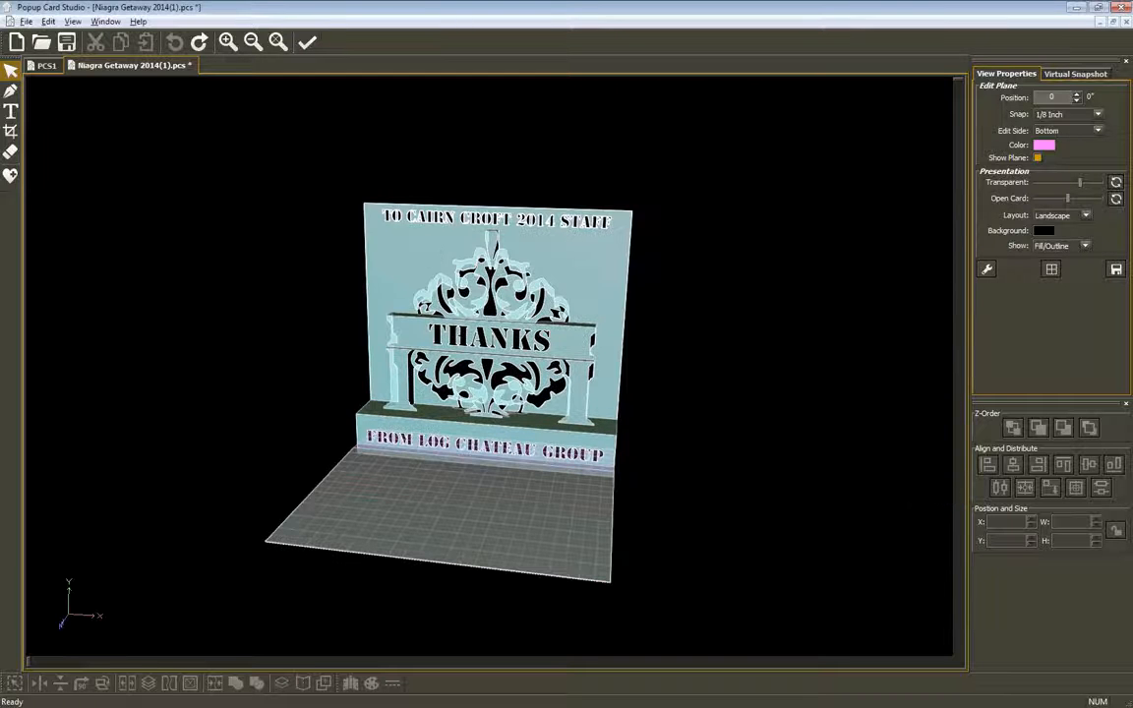
- Preview and apply a card width of 8.5 and height of 6 with Z position 5.50 in Global Operations, and undo it
{"action": "left_click", "coordinate": [48, 20]}
{"action": "left_click", "coordinate": [94, 125]}
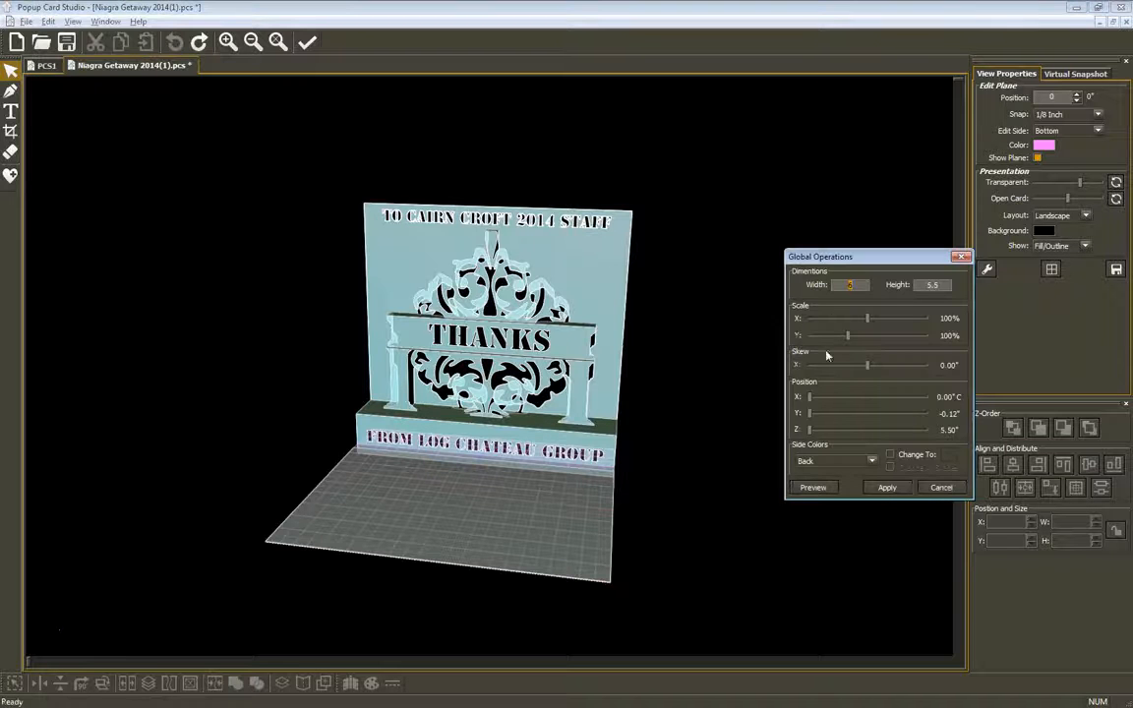
{"action": "left_click", "coordinate": [860, 285]}
{"action": "type", "text": ".5"}
{"action": "key", "text": "Tab"}
{"action": "type", "text": "5"}
{"action": "key", "text": "BackSpace"}
{"action": "type", "text": "6"}
{"action": "left_click", "coordinate": [819, 487]}
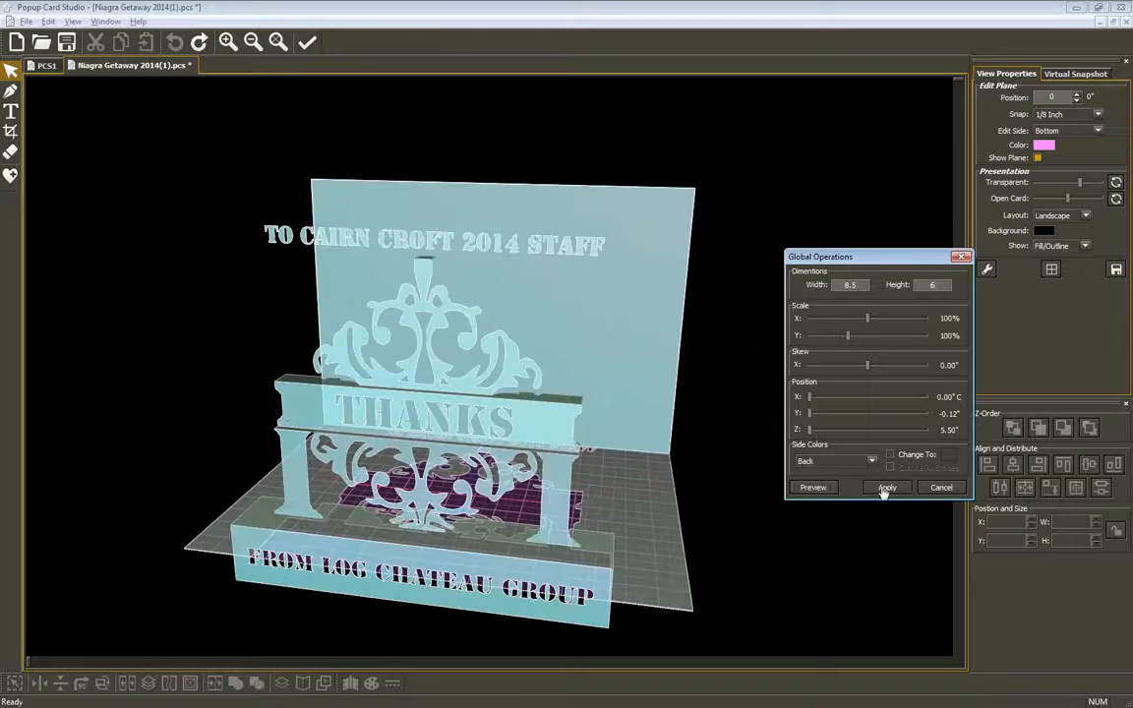
{"action": "left_click", "coordinate": [885, 488]}
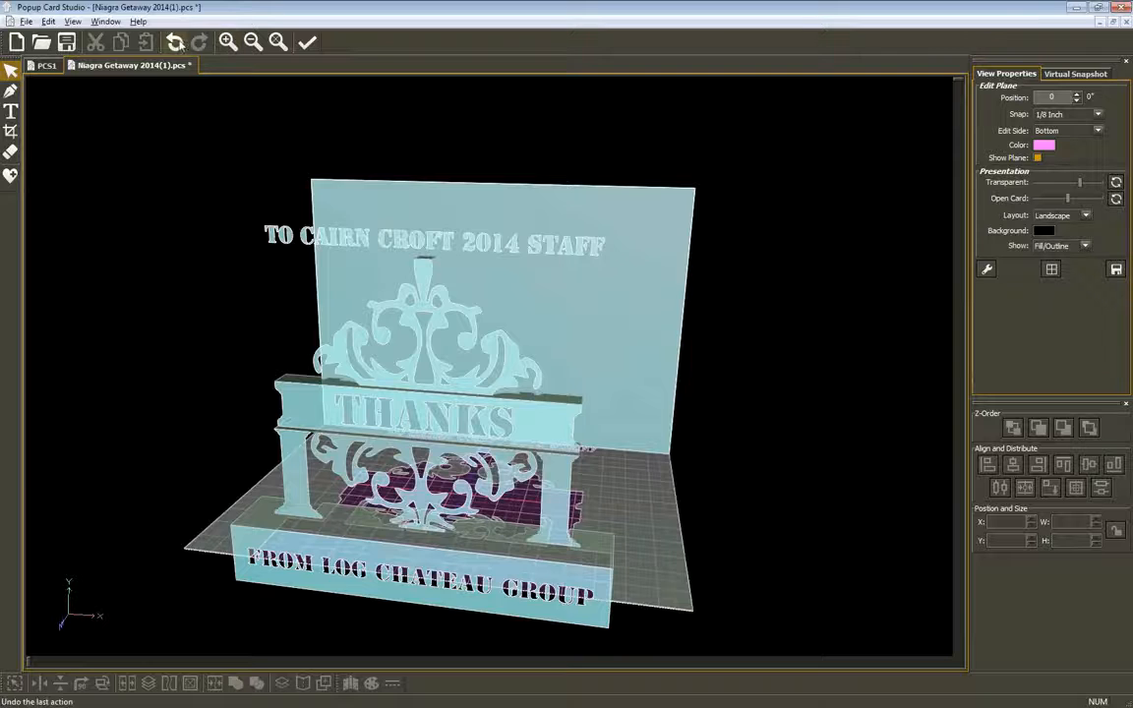
{"action": "left_click", "coordinate": [175, 41]}
- Apply a card width of 8.5 and height of 6 through Global Operations without previewing it
{"action": "left_click", "coordinate": [47, 21]}
{"action": "left_click", "coordinate": [90, 148]}
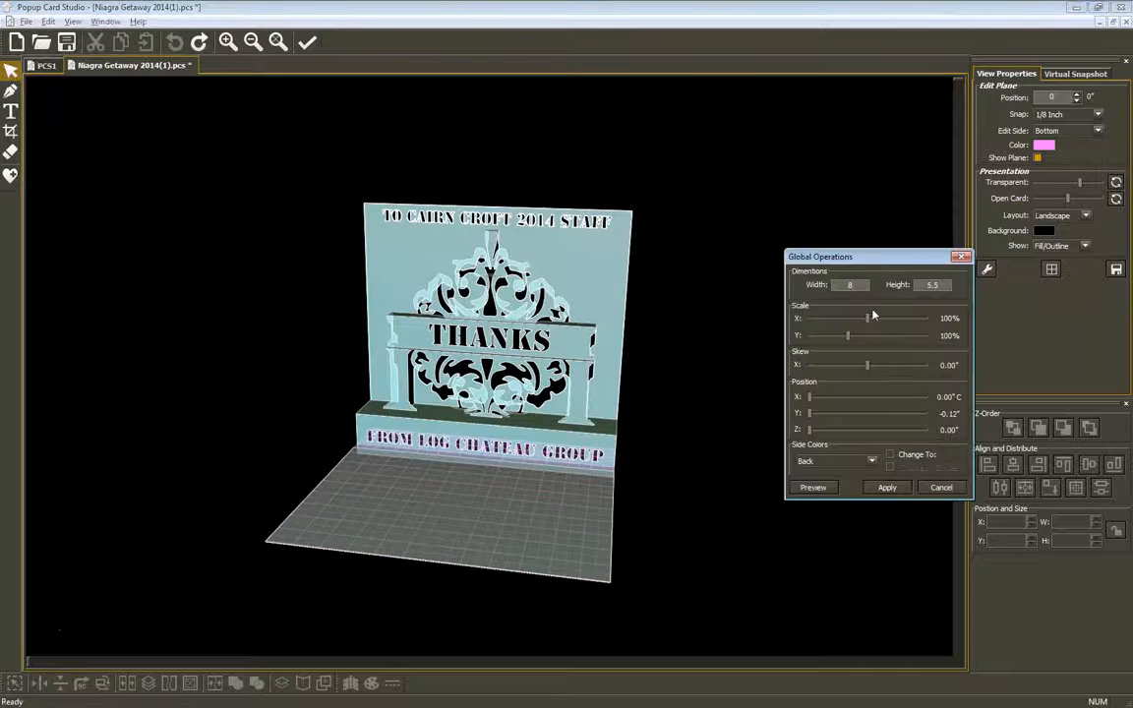
{"action": "type", "text": ".5"}
{"action": "key", "text": "Tab"}
{"action": "type", "text": "6"}
{"action": "left_click", "coordinate": [895, 488]}
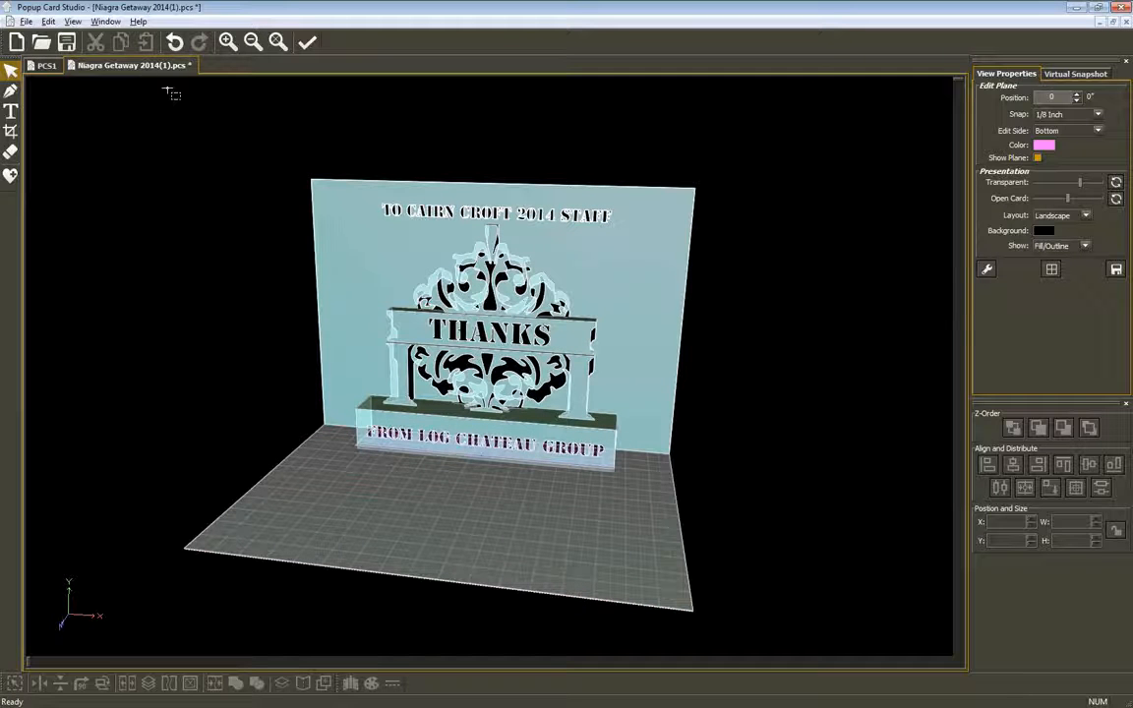
- Set the Y position of the resized card's elements to -0.25 in Global Operations, preview and apply it, and undo the shift
{"action": "left_click", "coordinate": [48, 21]}
{"action": "left_click", "coordinate": [84, 125]}
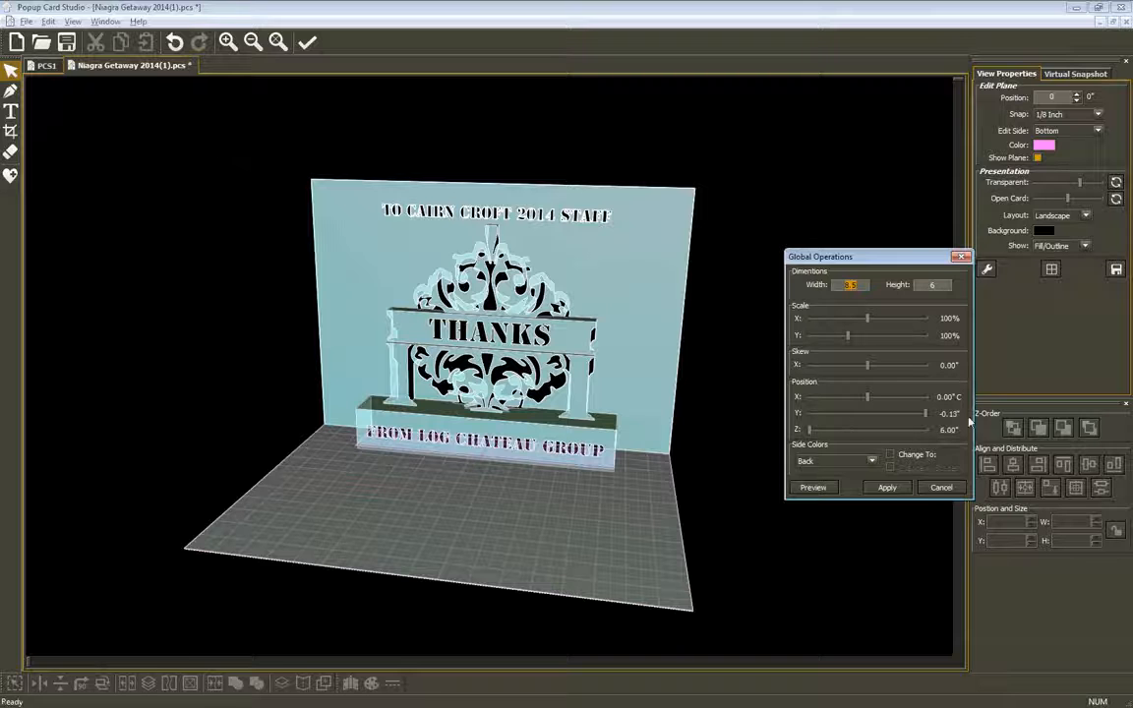
{"action": "left_click", "coordinate": [928, 414]}
{"action": "left_click_drag", "start_coordinate": [926, 415], "coordinate": [903, 421]}
{"action": "left_click_drag", "start_coordinate": [905, 417], "coordinate": [888, 416]}
{"action": "left_click", "coordinate": [812, 488]}
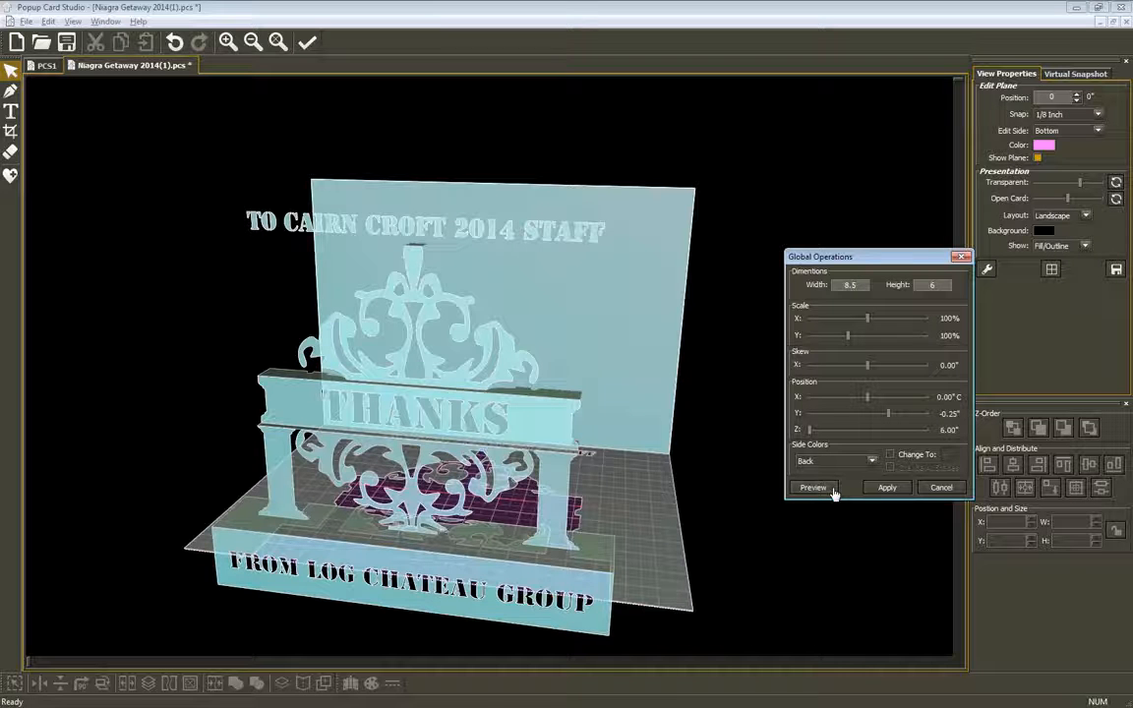
{"action": "left_click", "coordinate": [891, 488]}
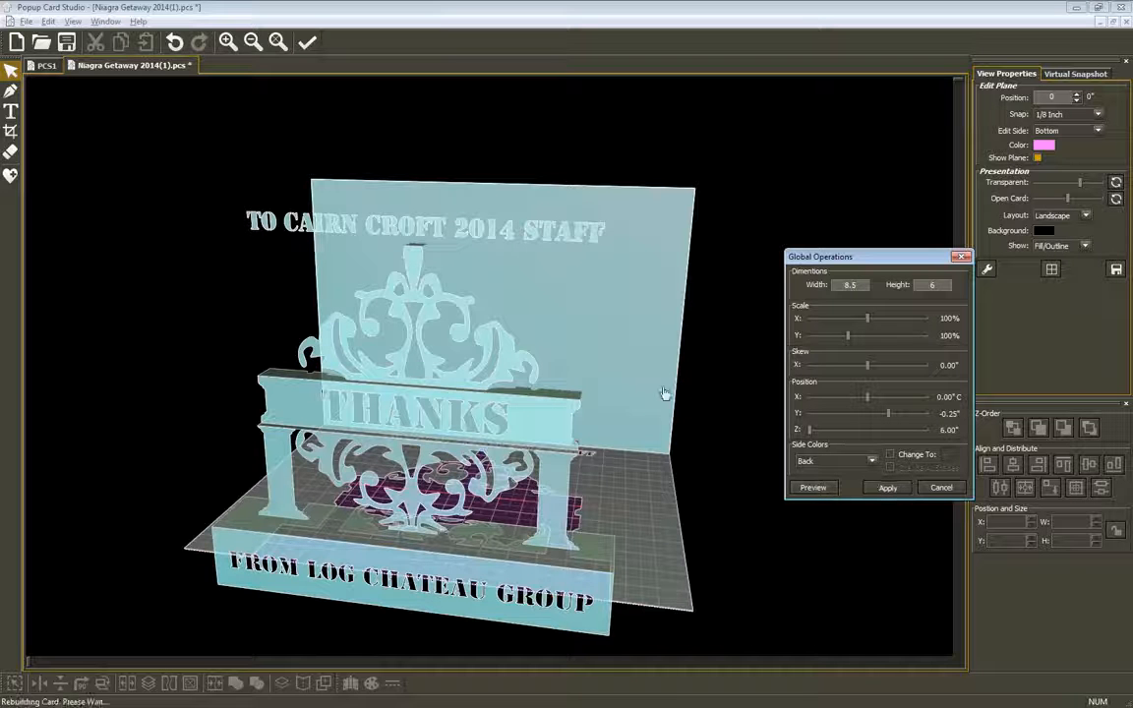
{"action": "left_click", "coordinate": [174, 41]}
- Preview and apply the Y position of -0.25 through Global Operations again, and undo back to the original card
{"action": "left_click", "coordinate": [48, 21]}
{"action": "left_click", "coordinate": [93, 132]}
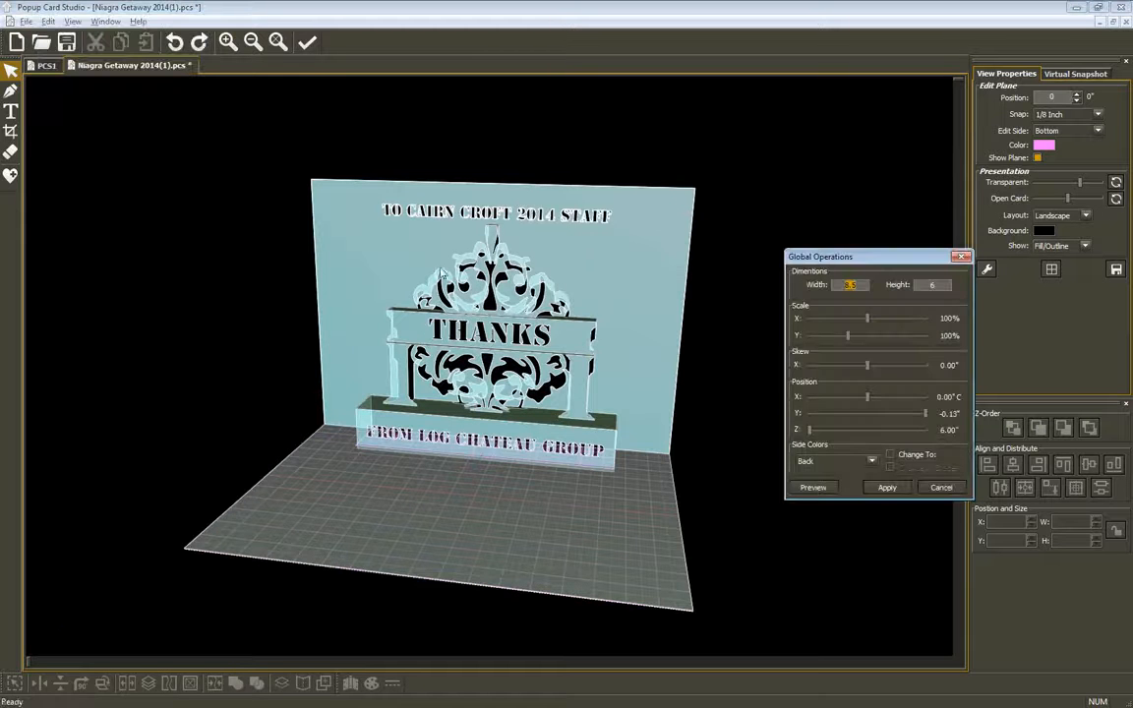
{"action": "left_click", "coordinate": [923, 413]}
{"action": "left_click_drag", "start_coordinate": [909, 416], "coordinate": [890, 415]}
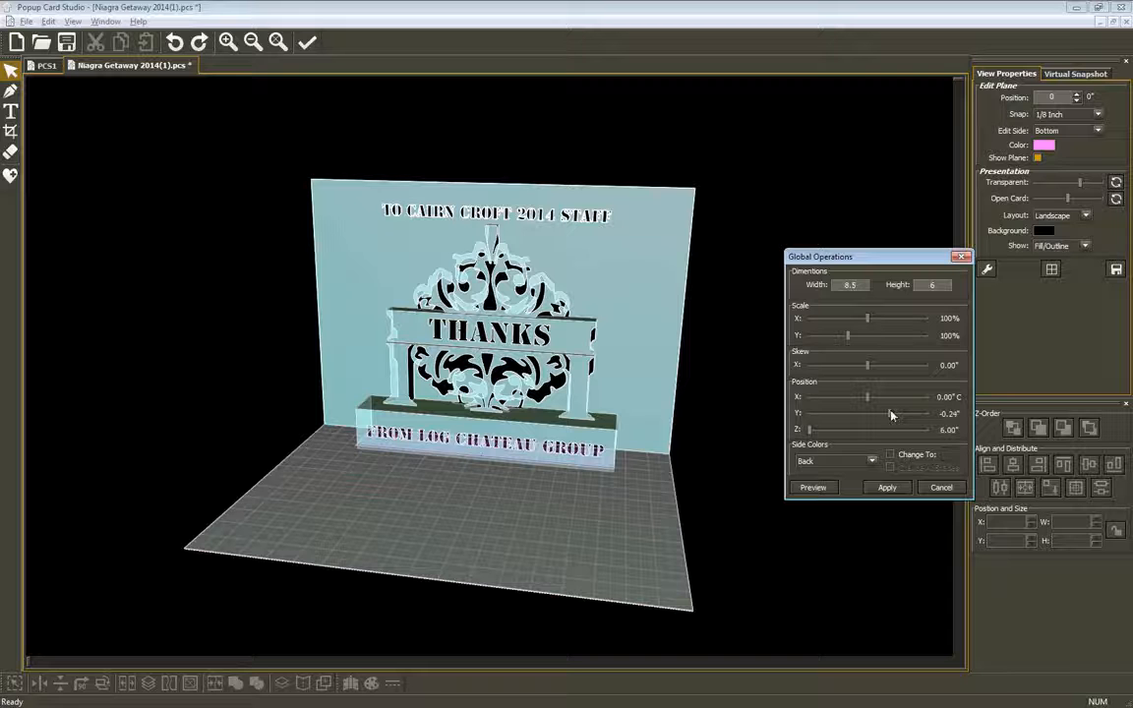
{"action": "left_click", "coordinate": [832, 491]}
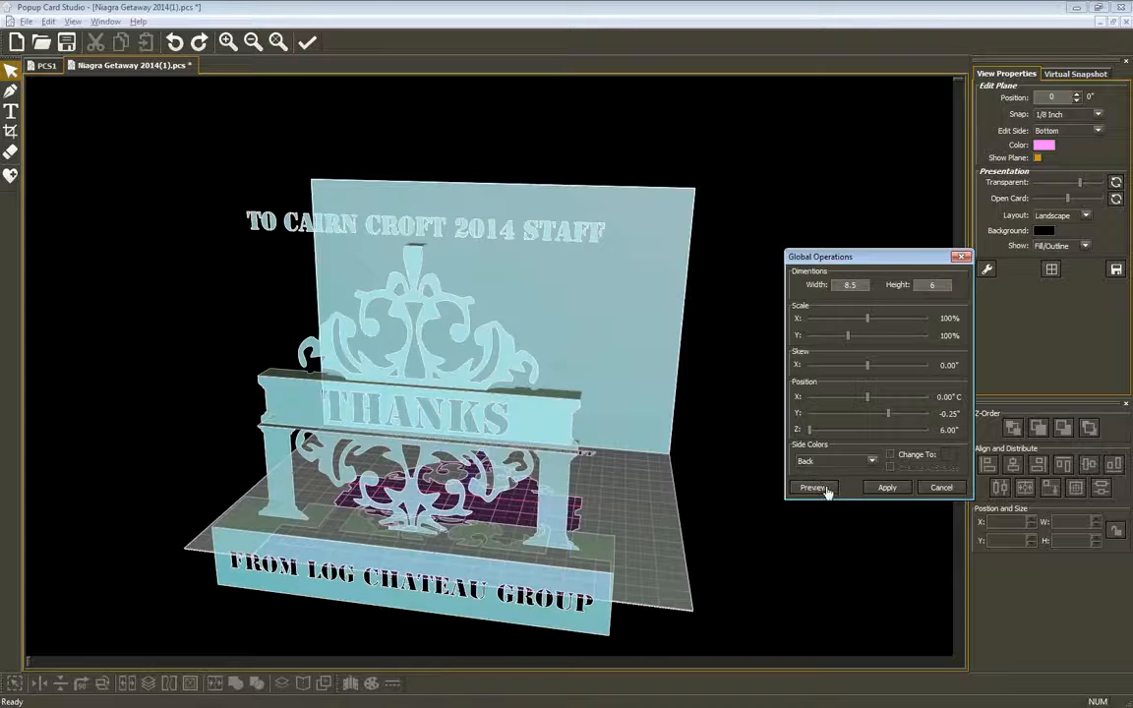
{"action": "left_click", "coordinate": [887, 488]}
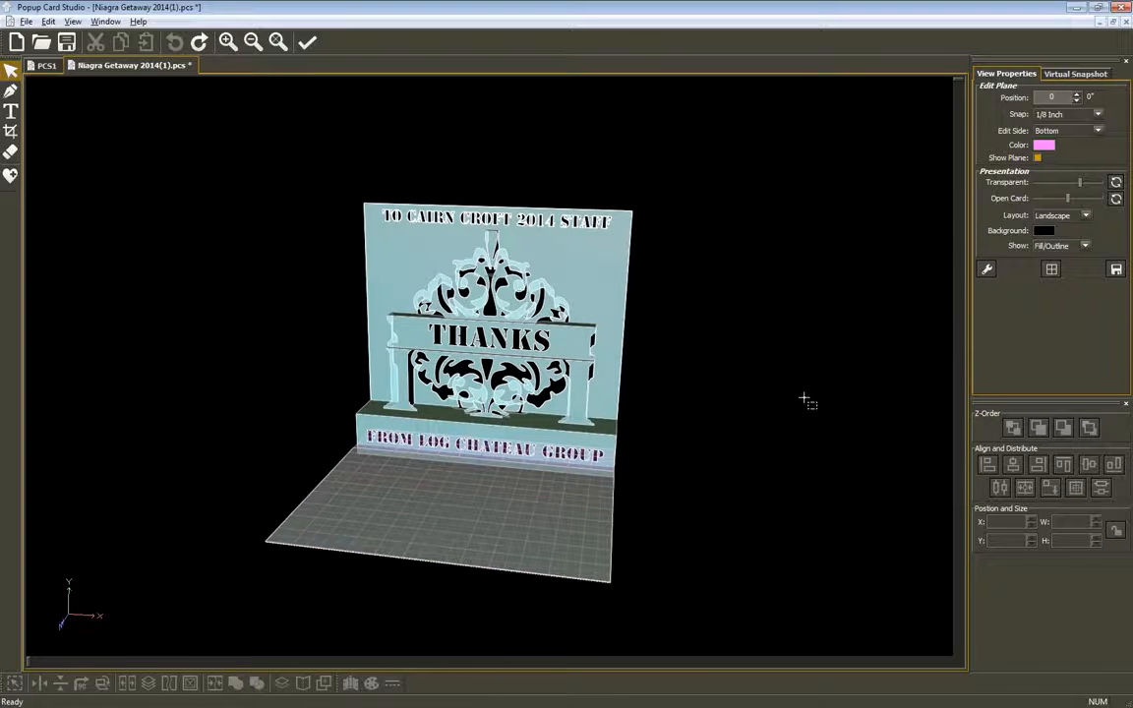
- Resize the original card to width 8.5 and height 6 through Global Operations, previewing the result before applying it
{"action": "left_click", "coordinate": [72, 21]}
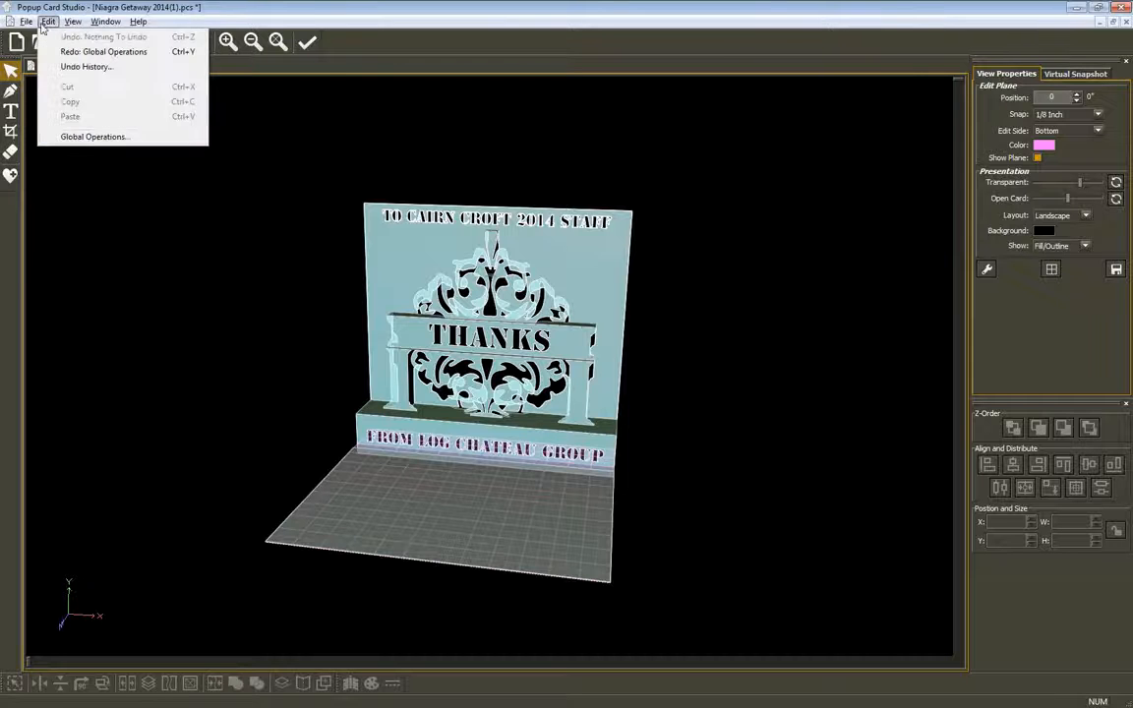
{"action": "left_click", "coordinate": [99, 137]}
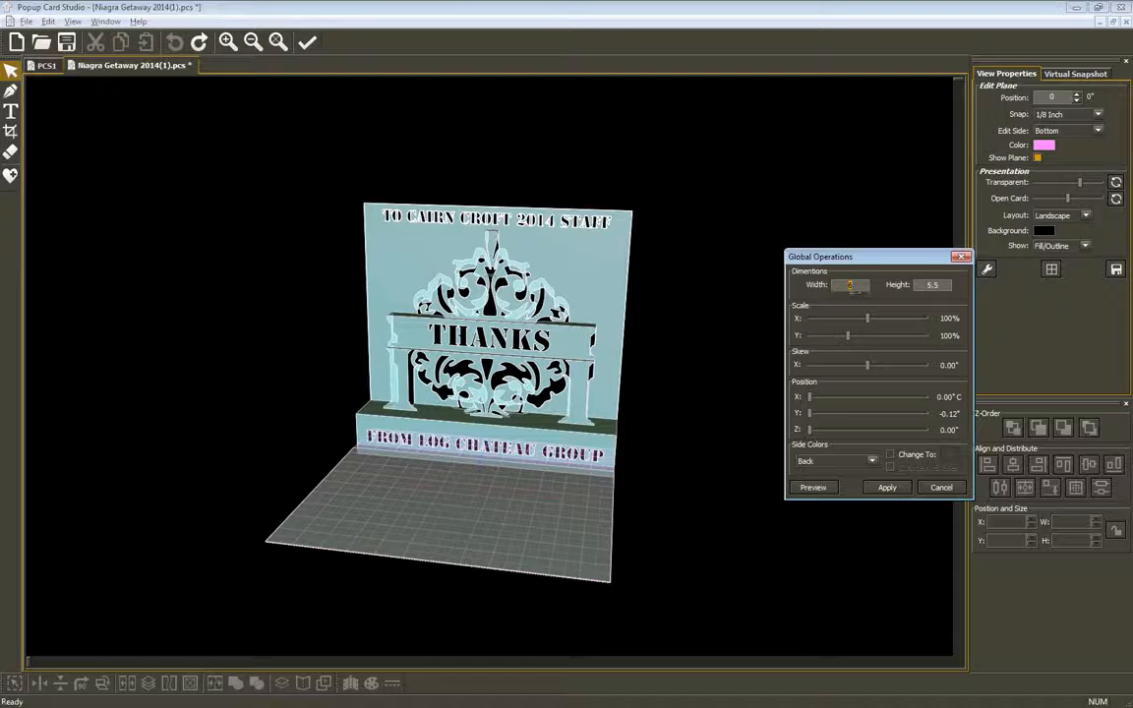
{"action": "type", "text": "8.5"}
{"action": "key", "text": "Tab"}
{"action": "type", "text": "6"}
{"action": "left_click", "coordinate": [818, 490]}
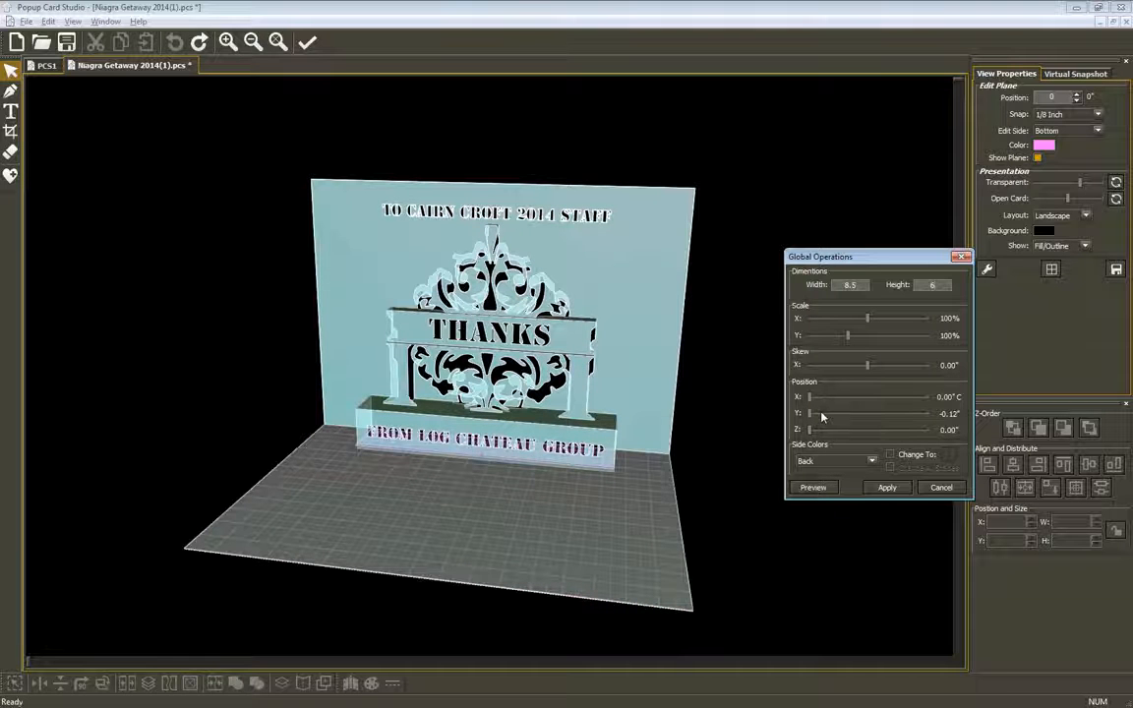
{"action": "left_click", "coordinate": [887, 488]}
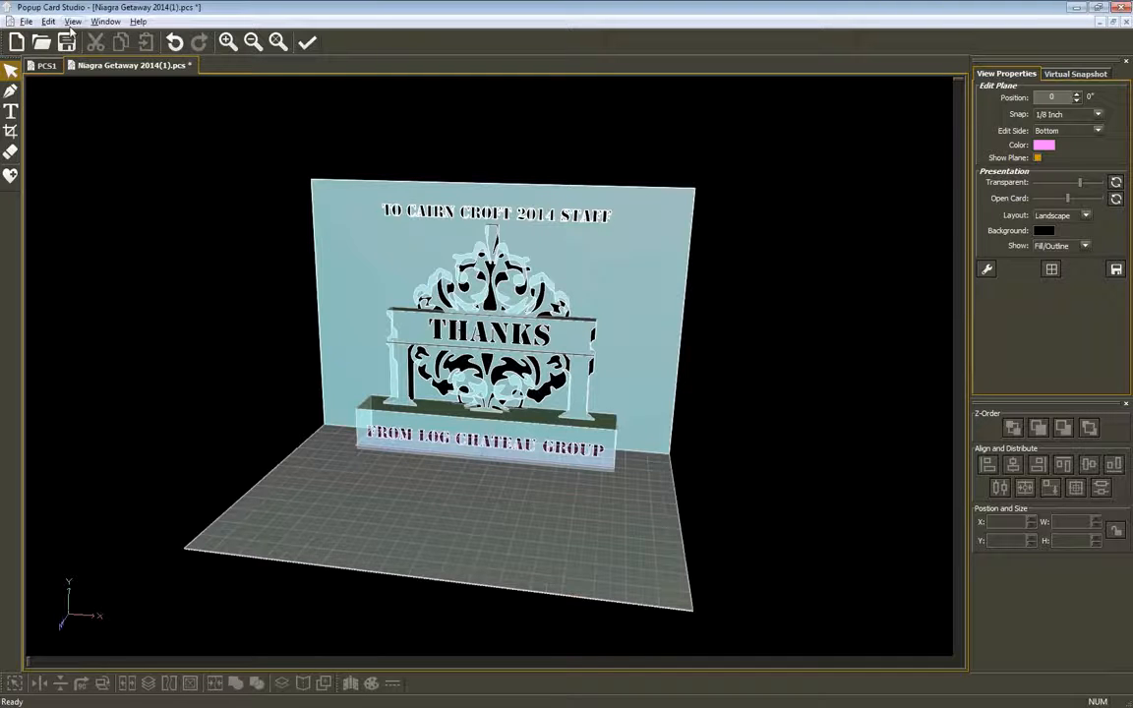
- Set the enlarged card's Y position to -0.25 in Global Operations as a separate operation, preview it and apply it
{"action": "left_click", "coordinate": [48, 21]}
{"action": "left_click", "coordinate": [77, 131]}
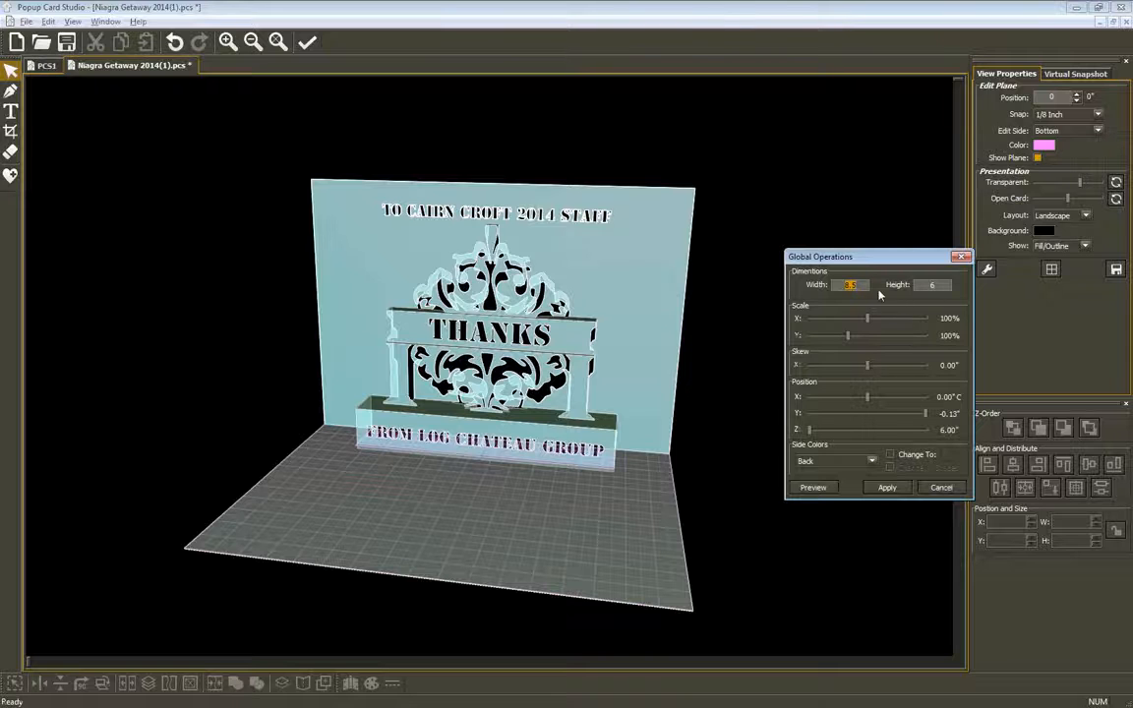
{"action": "left_click_drag", "start_coordinate": [927, 414], "coordinate": [904, 414]}
{"action": "left_click_drag", "start_coordinate": [893, 416], "coordinate": [889, 414]}
{"action": "left_click", "coordinate": [814, 487]}
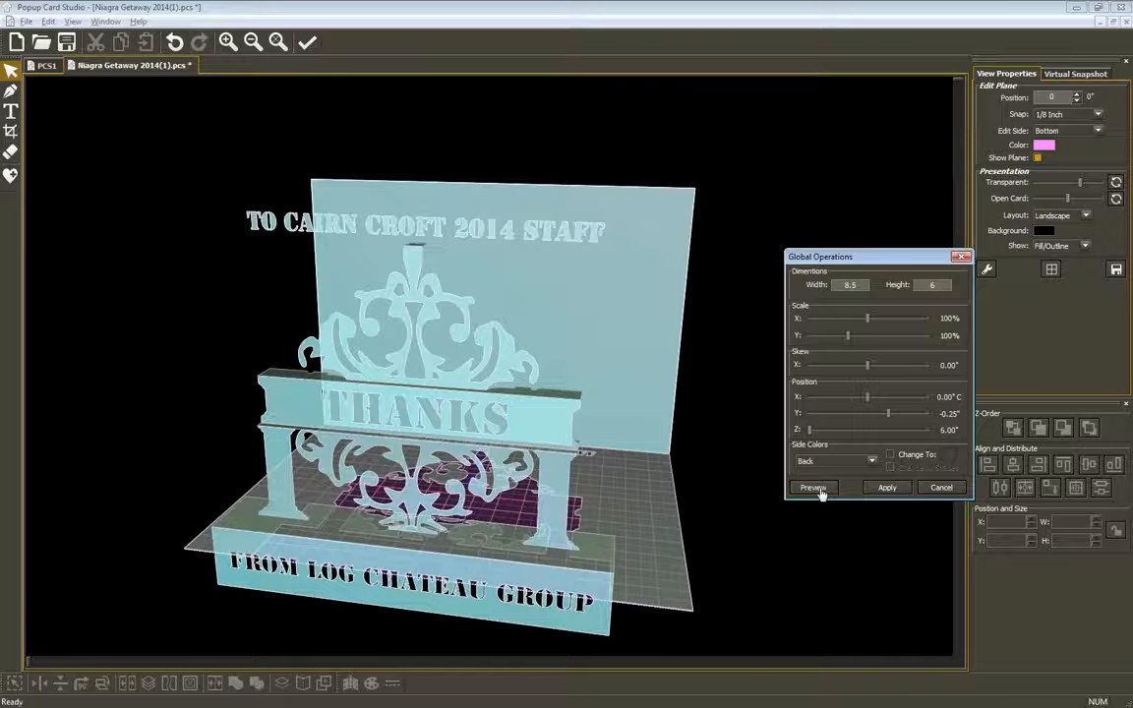
{"action": "left_click", "coordinate": [888, 487]}
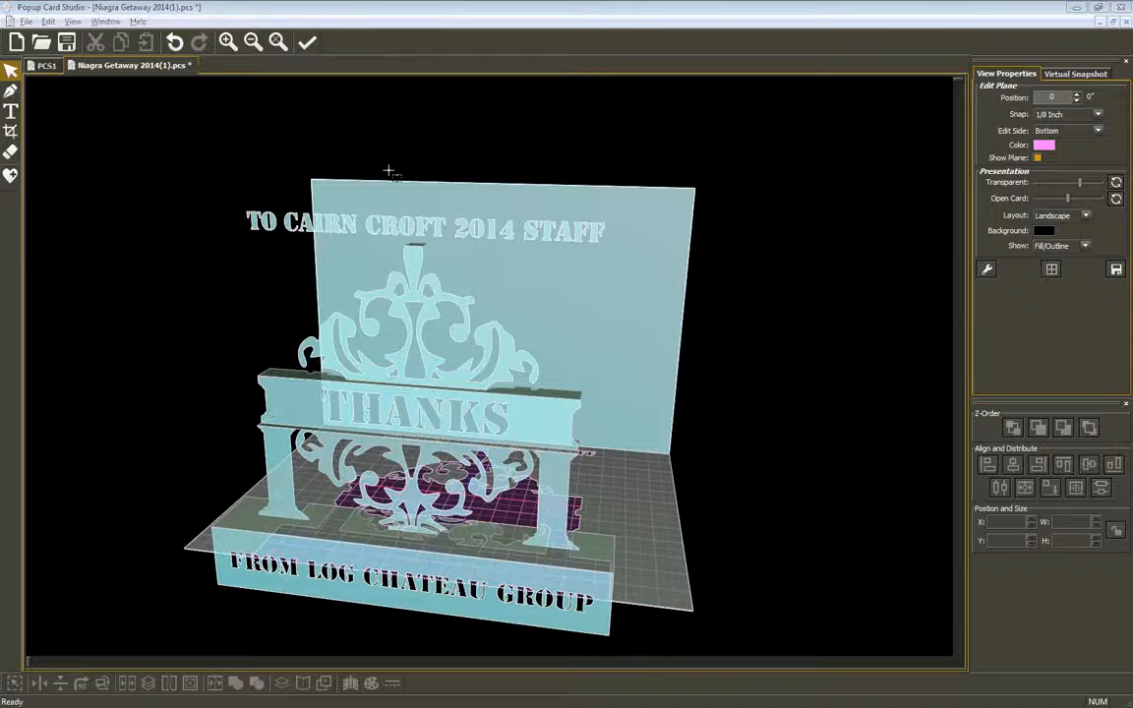
- Switch to the forum thread in the browser, find the question about adding layers, and view its first photo in a new tab
{"action": "key", "text": "alt+Tab"}
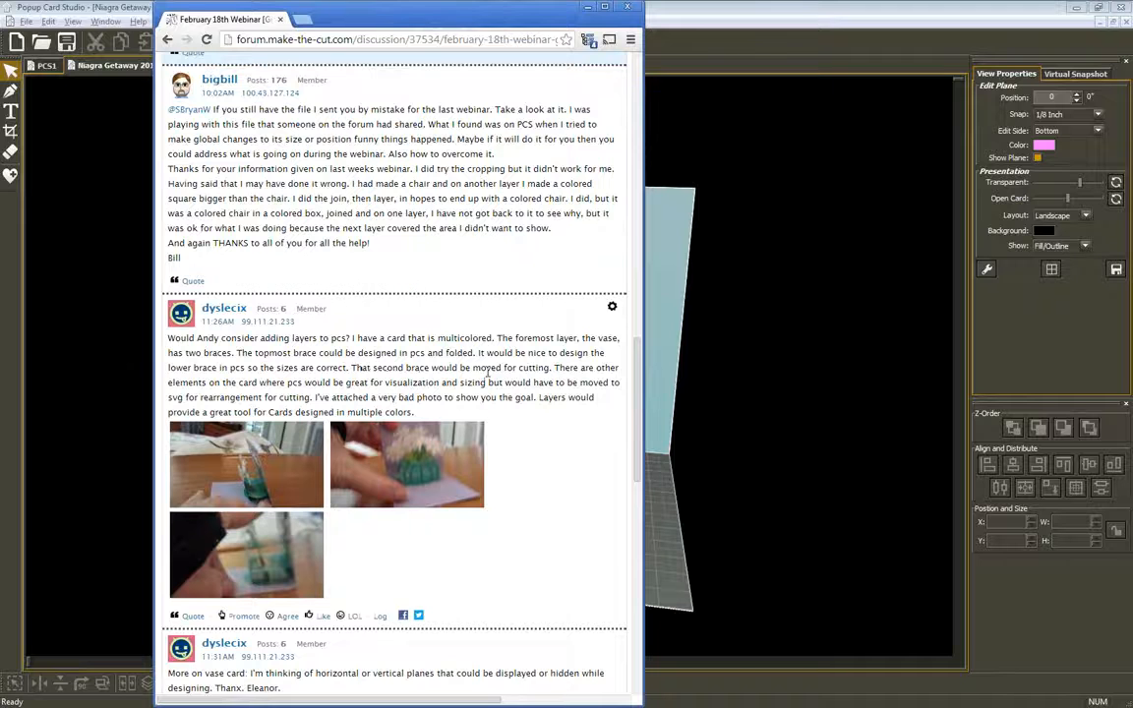
{"action": "scroll", "coordinate": [490, 366], "scroll_direction": "down", "scroll_amount": 3}
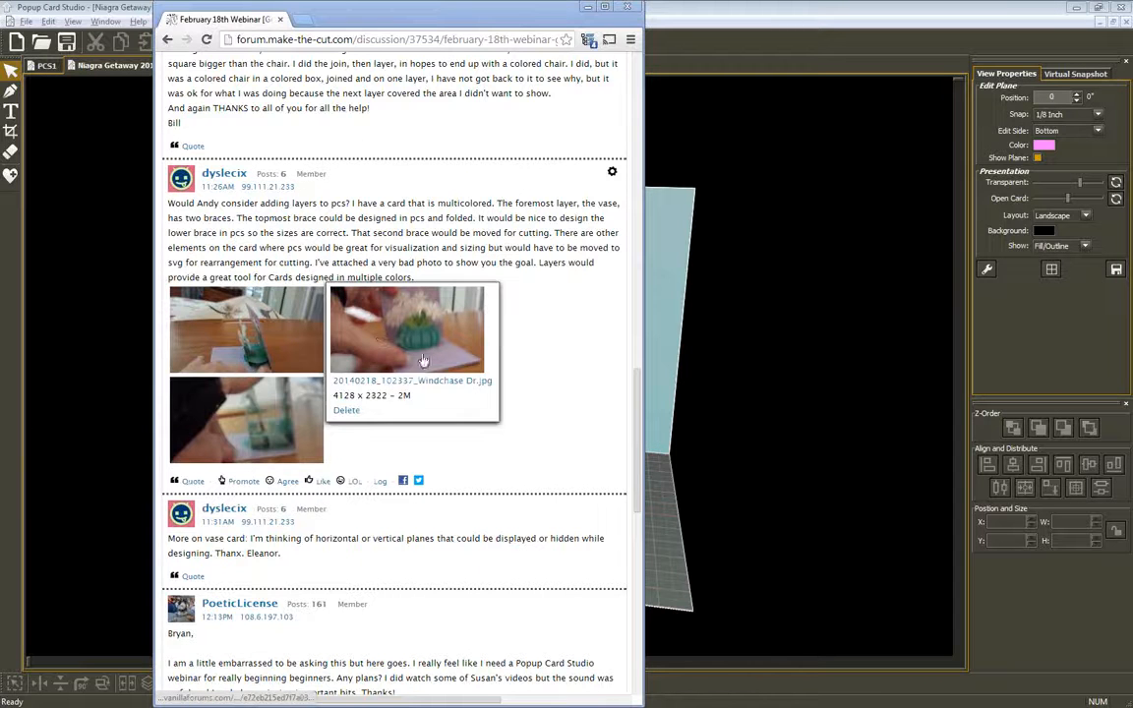
{"action": "right_click", "coordinate": [268, 331]}
{"action": "left_click", "coordinate": [318, 337]}
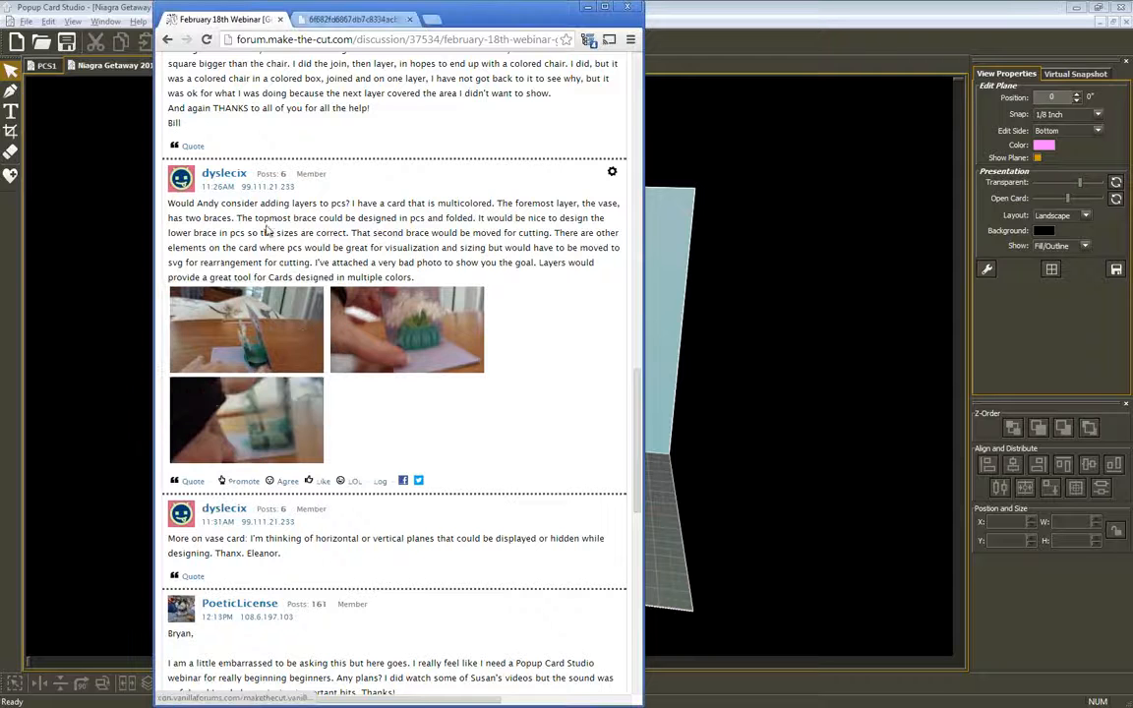
{"action": "left_click", "coordinate": [335, 19]}
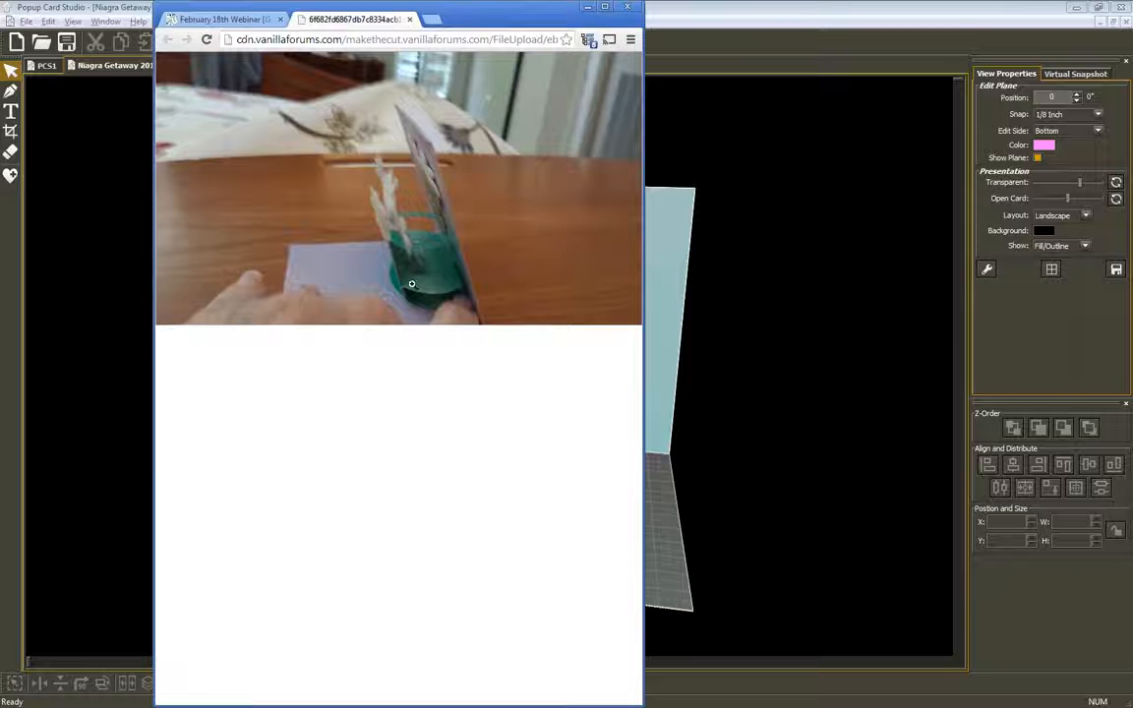
{"action": "left_click", "coordinate": [227, 21]}
- Re-examine the first vase card photo against the post's description of the two braces, and return to the forum thread
{"action": "mouse_move", "coordinate": [388, 339]}
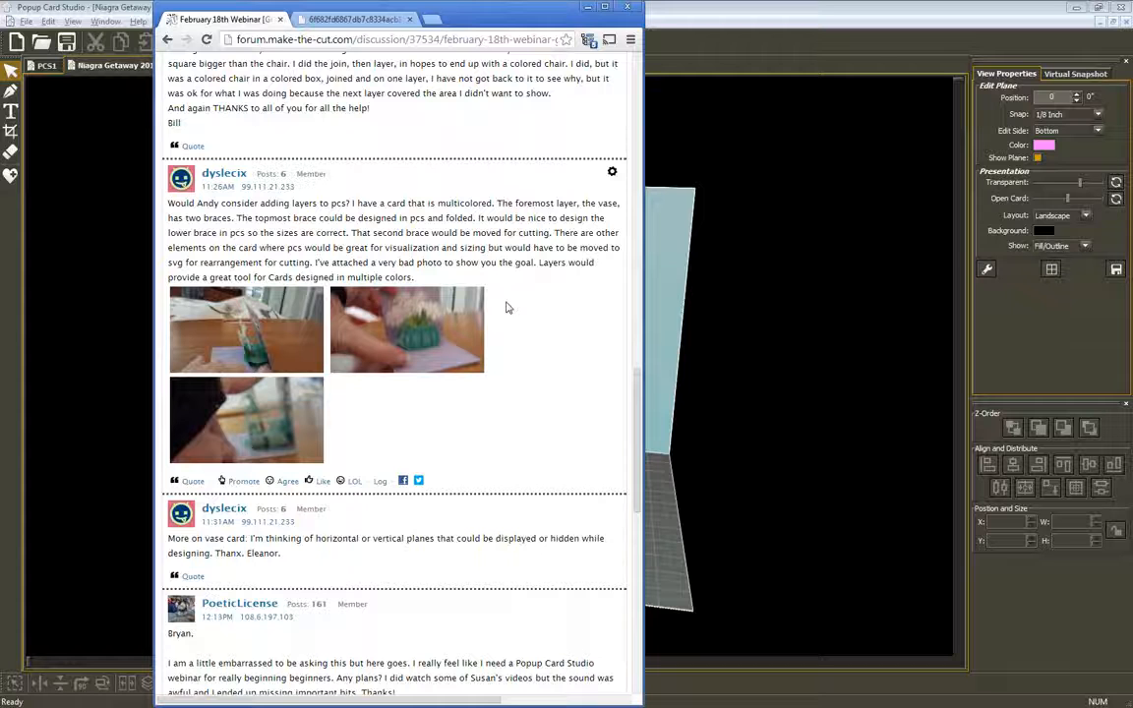
{"action": "mouse_move", "coordinate": [286, 290]}
{"action": "left_click", "coordinate": [351, 20]}
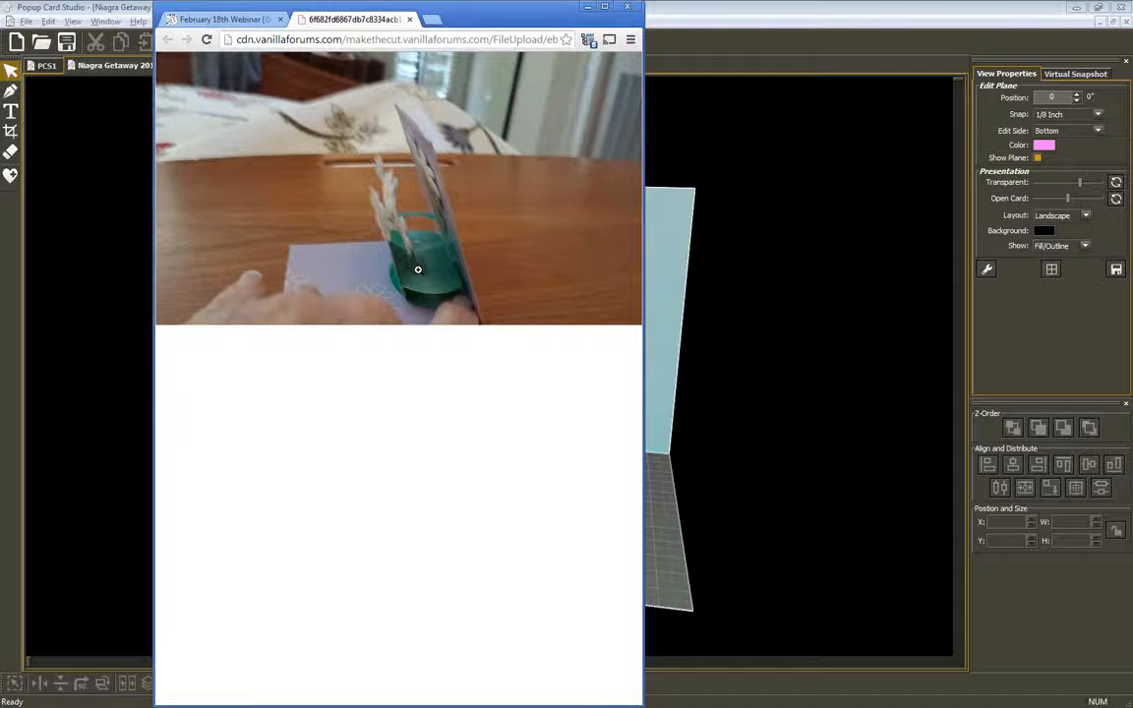
{"action": "left_click", "coordinate": [211, 19]}
- Open the post's third photo in a new tab, compare it with the first photo, and return to the forum thread
{"action": "mouse_move", "coordinate": [280, 413]}
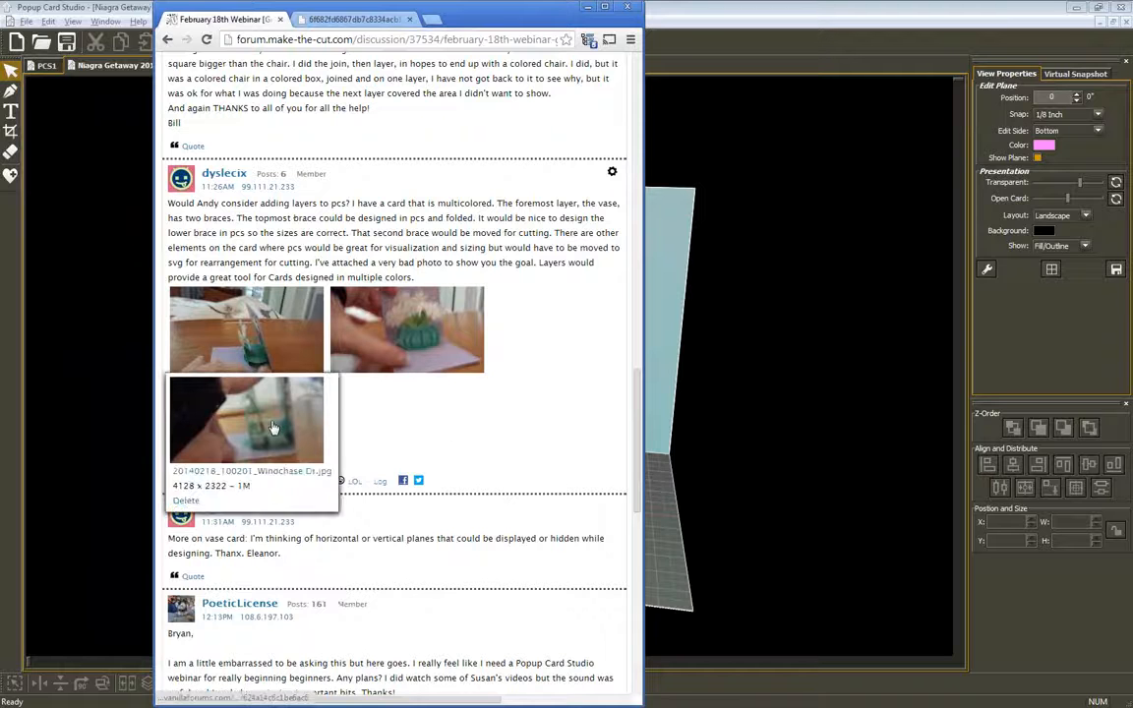
{"action": "mouse_move", "coordinate": [264, 352]}
{"action": "mouse_move", "coordinate": [462, 408]}
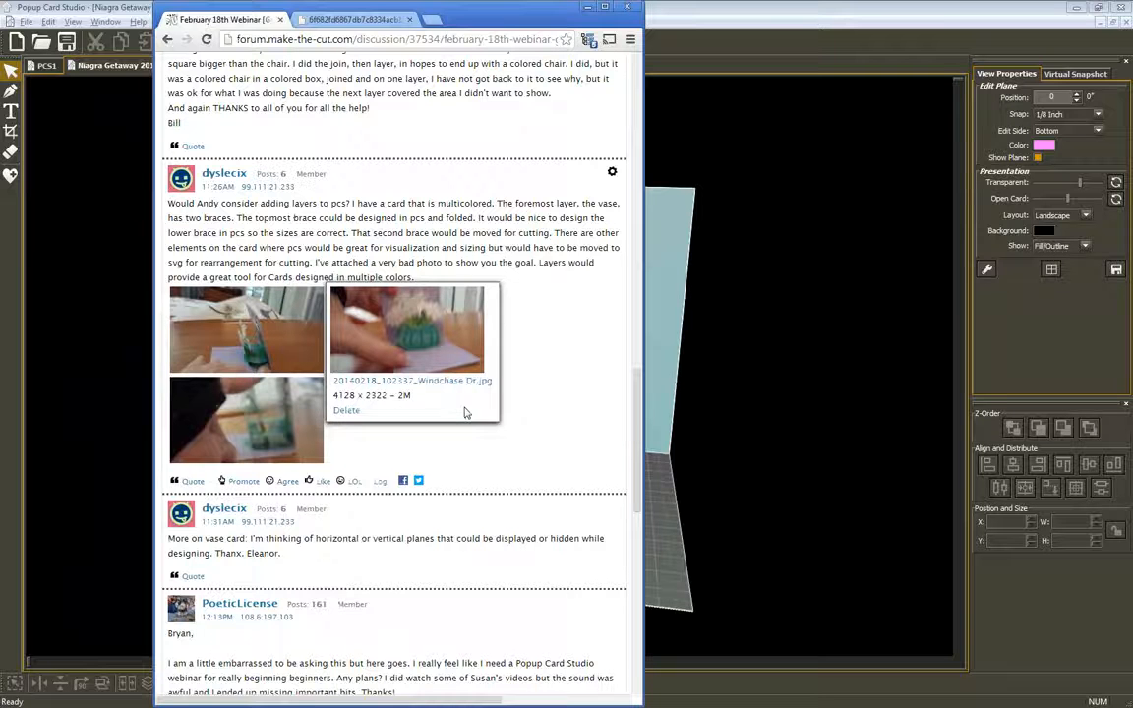
{"action": "right_click", "coordinate": [279, 420]}
{"action": "left_click", "coordinate": [310, 428]}
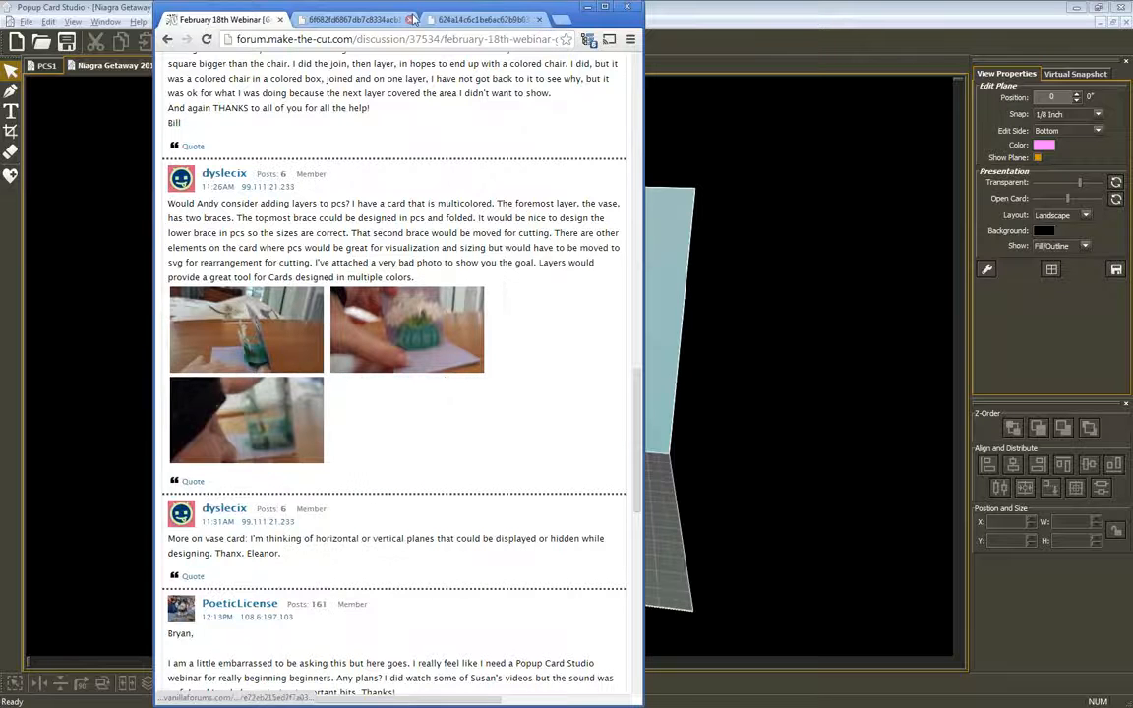
{"action": "left_click", "coordinate": [460, 21]}
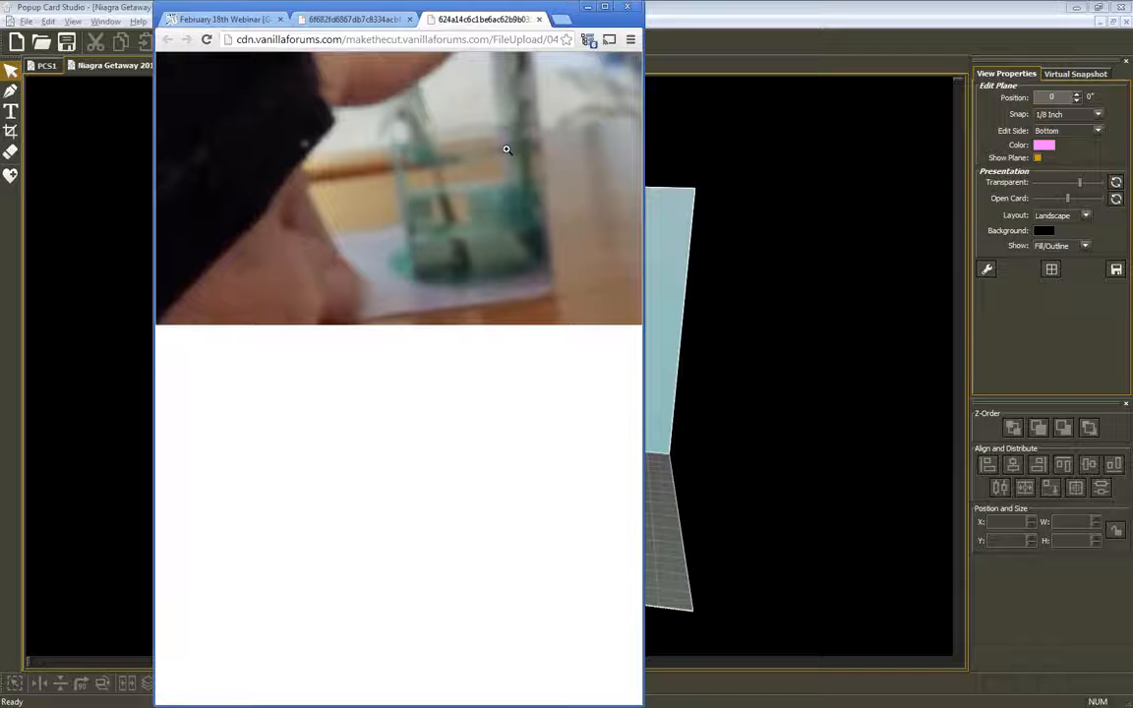
{"action": "left_click", "coordinate": [306, 20]}
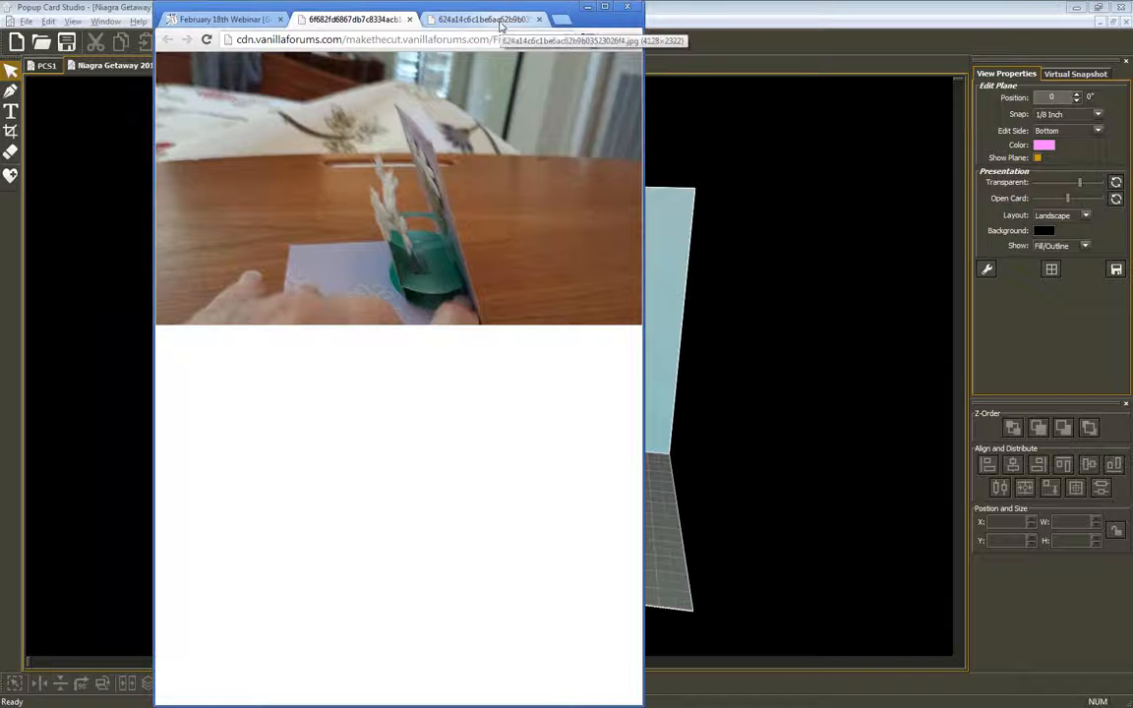
{"action": "left_click", "coordinate": [258, 21]}
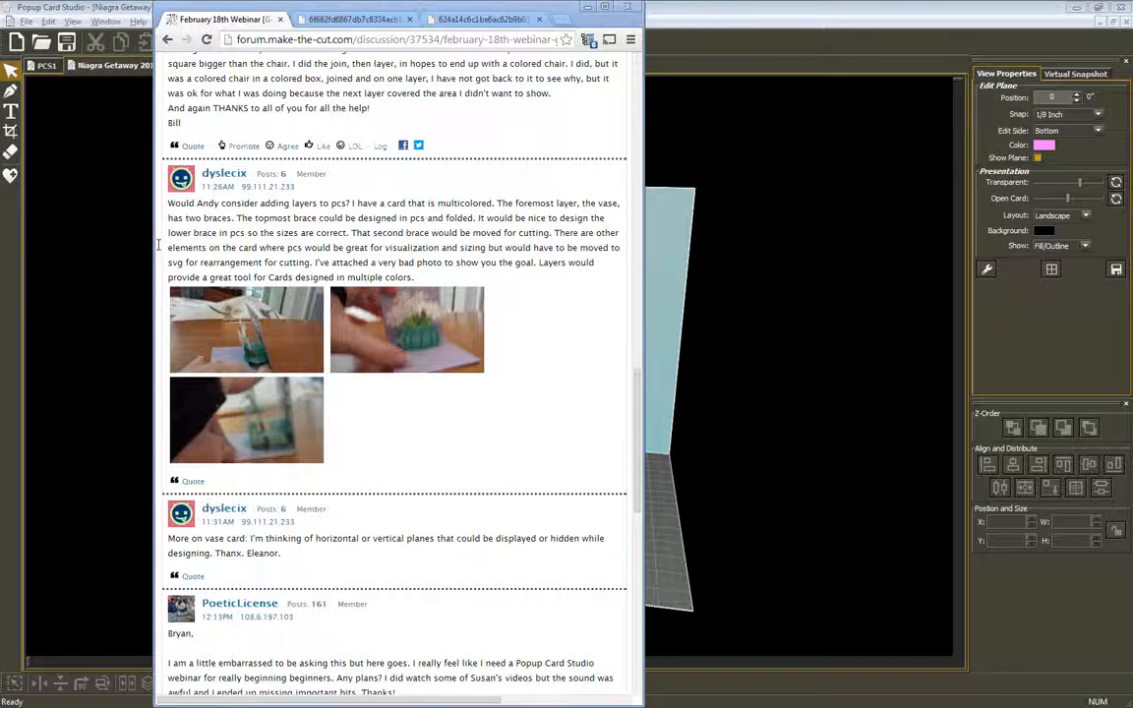
- Switch to the PCS1 vase card in Popup Card Studio, move the vase aside, and inspect the two braces from several angles
{"action": "left_click", "coordinate": [589, 7]}
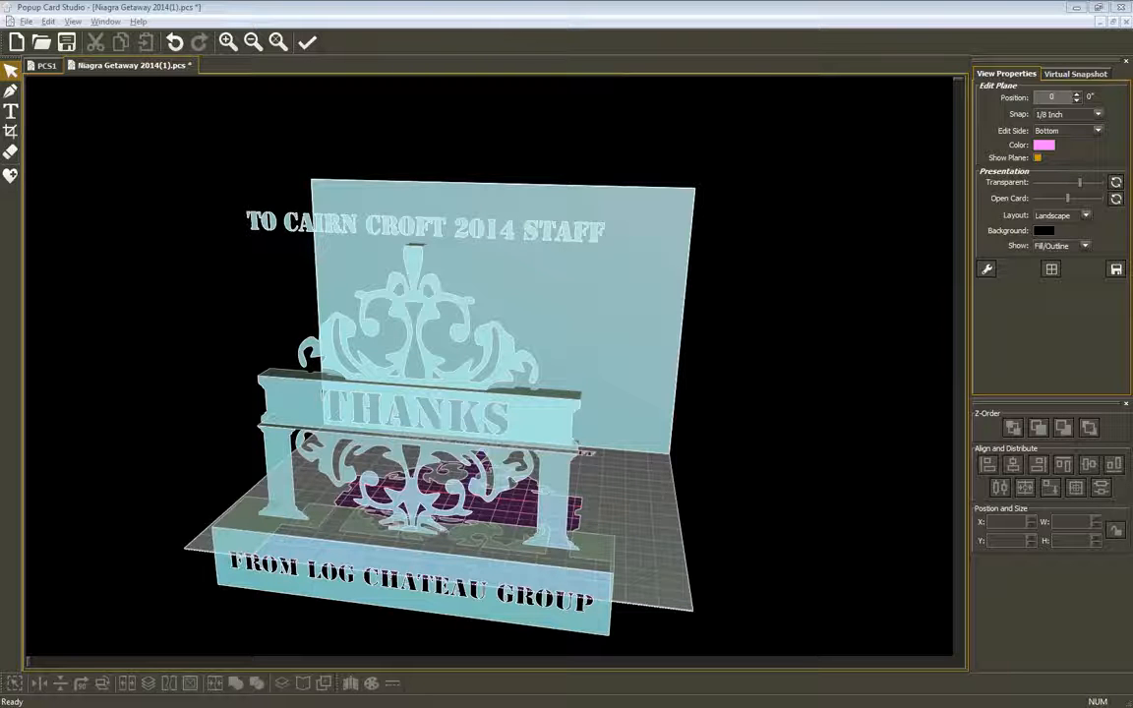
{"action": "left_click_drag", "start_coordinate": [0, 69], "coordinate": [531, 2]}
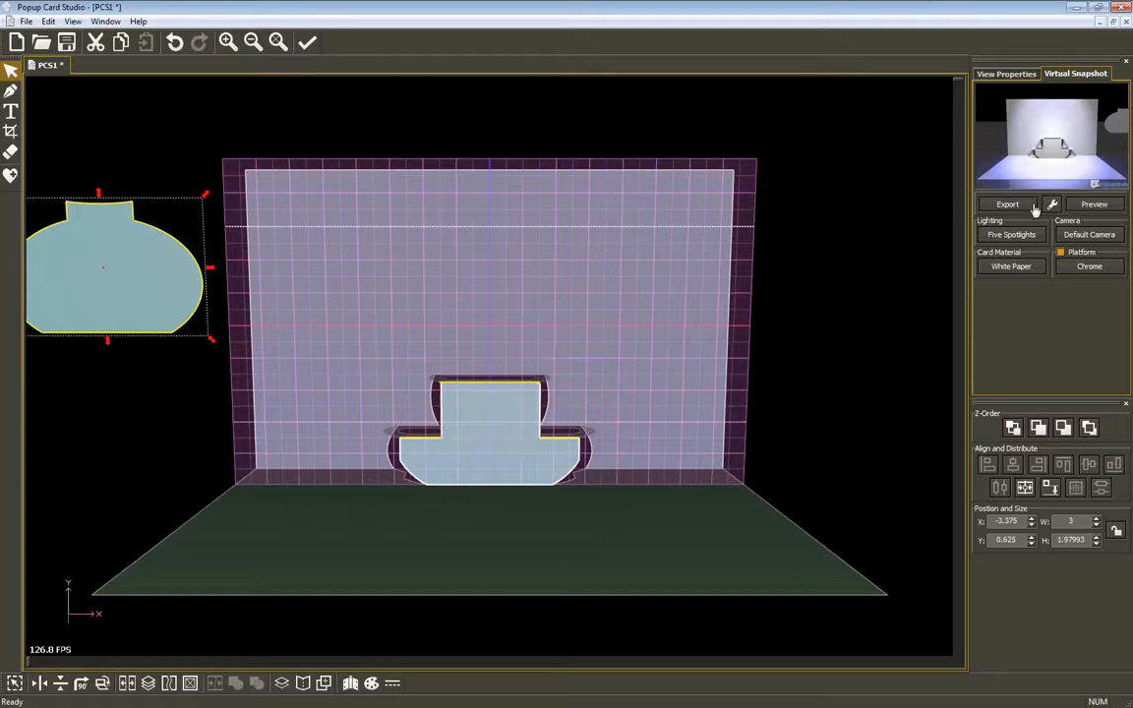
{"action": "left_click_drag", "start_coordinate": [160, 280], "coordinate": [266, 344]}
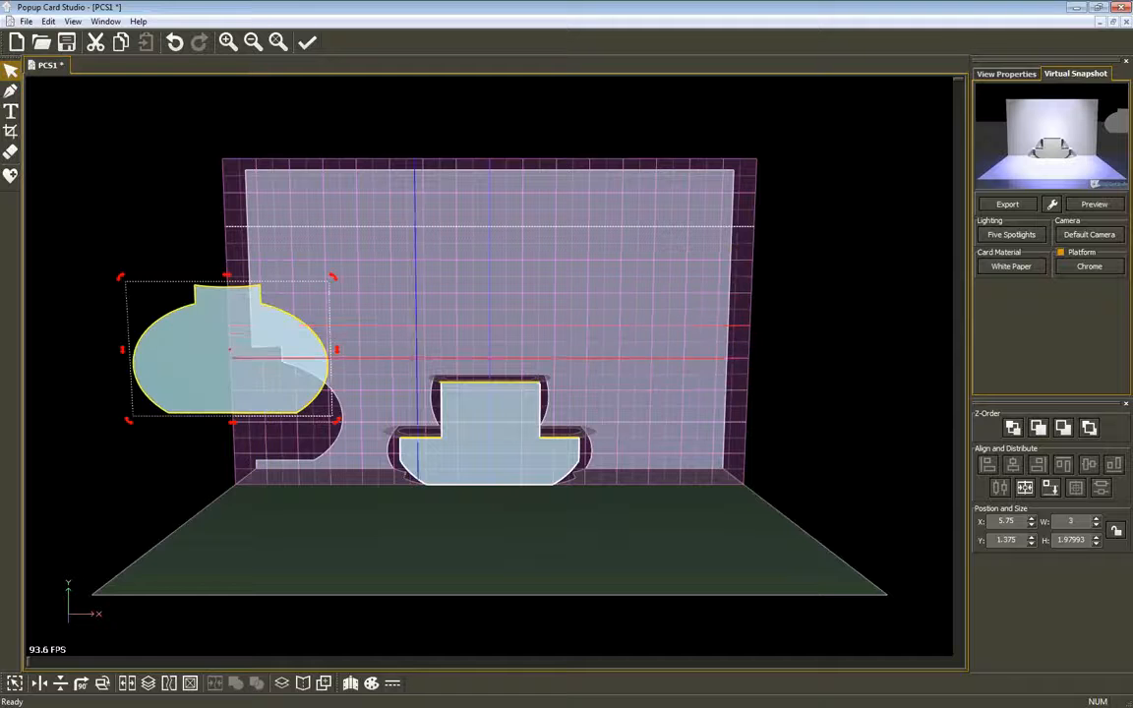
{"action": "middle_click_drag", "start_coordinate": [540, 291], "coordinate": [537, 446]}
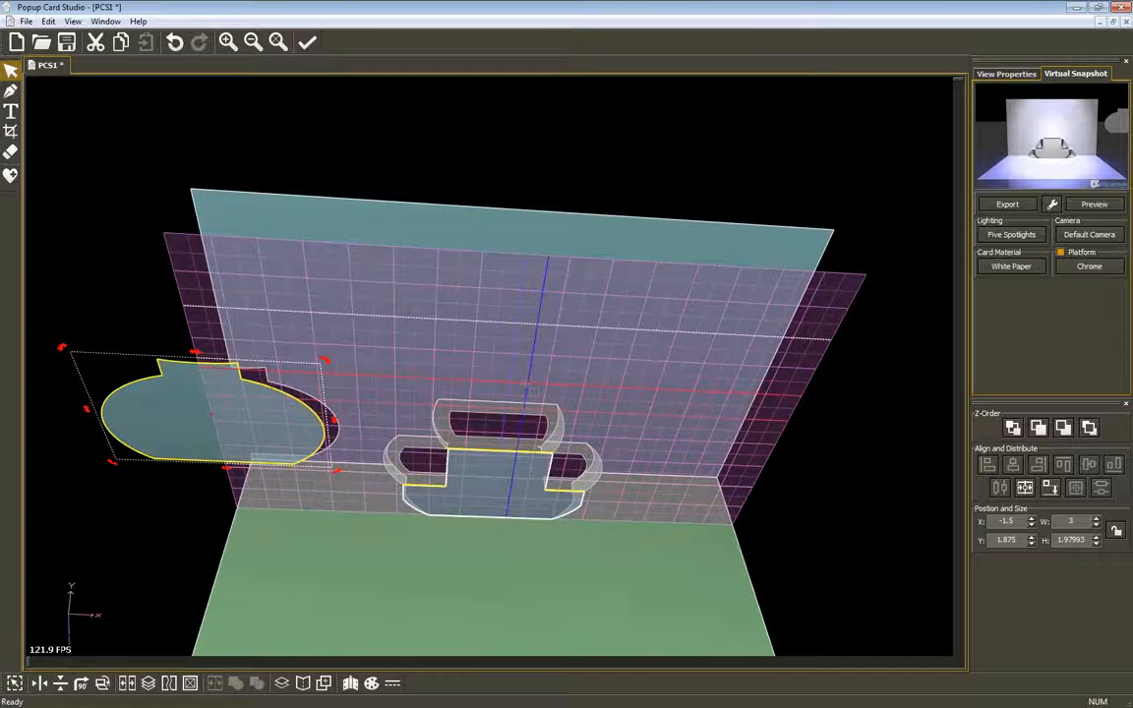
{"action": "middle_click_drag", "start_coordinate": [516, 352], "coordinate": [501, 443]}
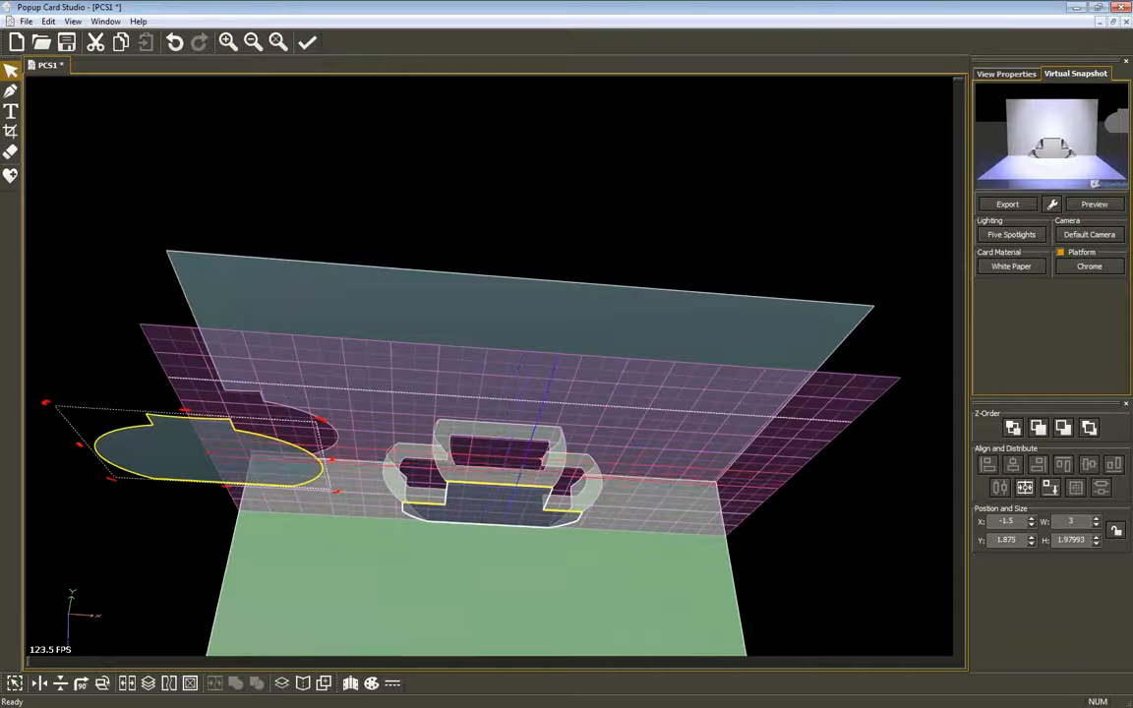
{"action": "middle_click_drag", "start_coordinate": [459, 408], "coordinate": [447, 201]}
{"action": "middle_click_drag", "start_coordinate": [420, 498], "coordinate": [256, 361]}
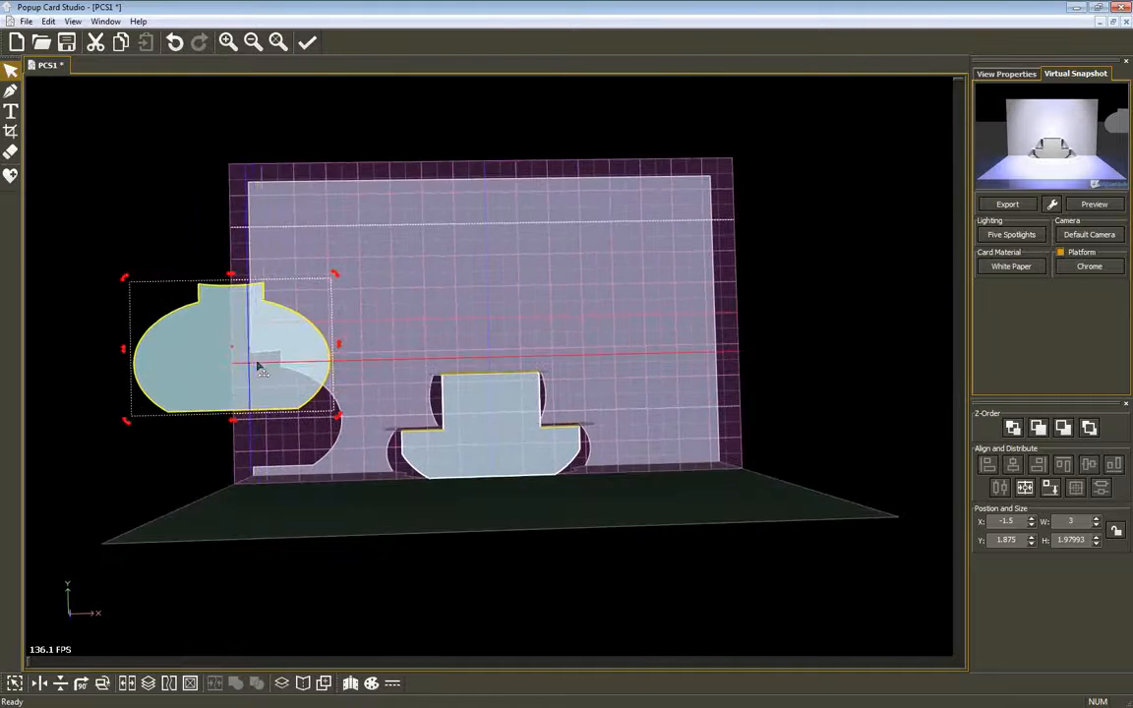
- Move the vase in front of the two braces, centre it on the card, and align its base with the floor
{"action": "left_click_drag", "start_coordinate": [256, 362], "coordinate": [640, 297]}
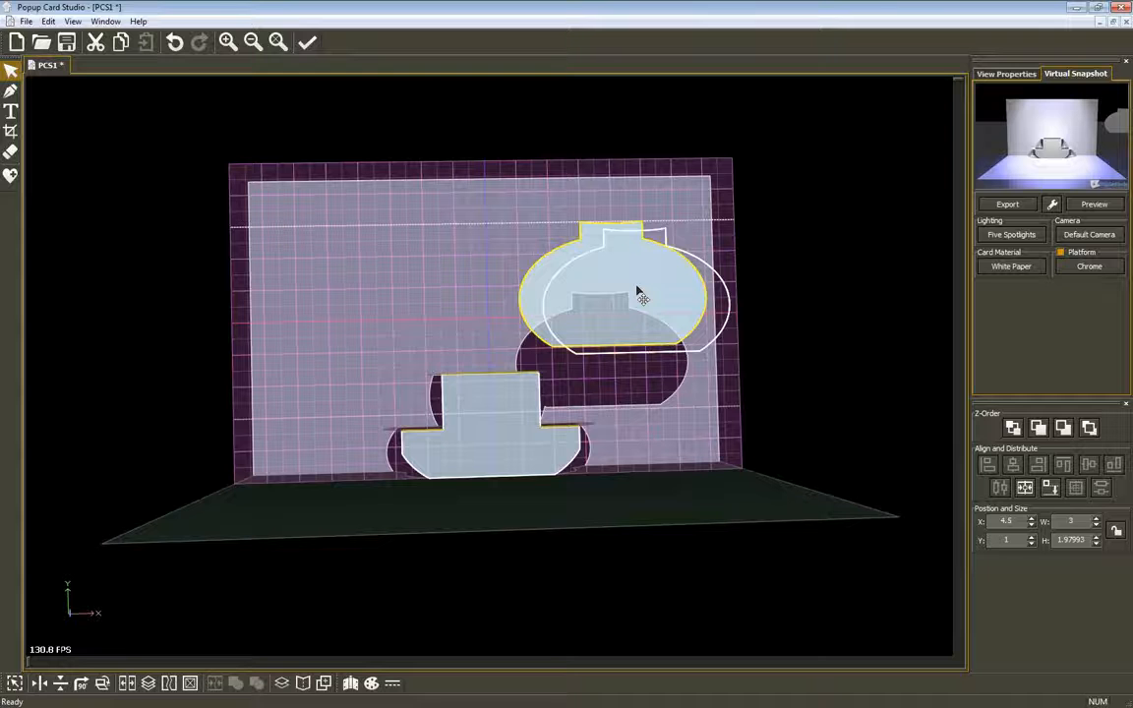
{"action": "left_click_drag", "start_coordinate": [639, 297], "coordinate": [524, 430]}
{"action": "left_click", "coordinate": [1025, 487]}
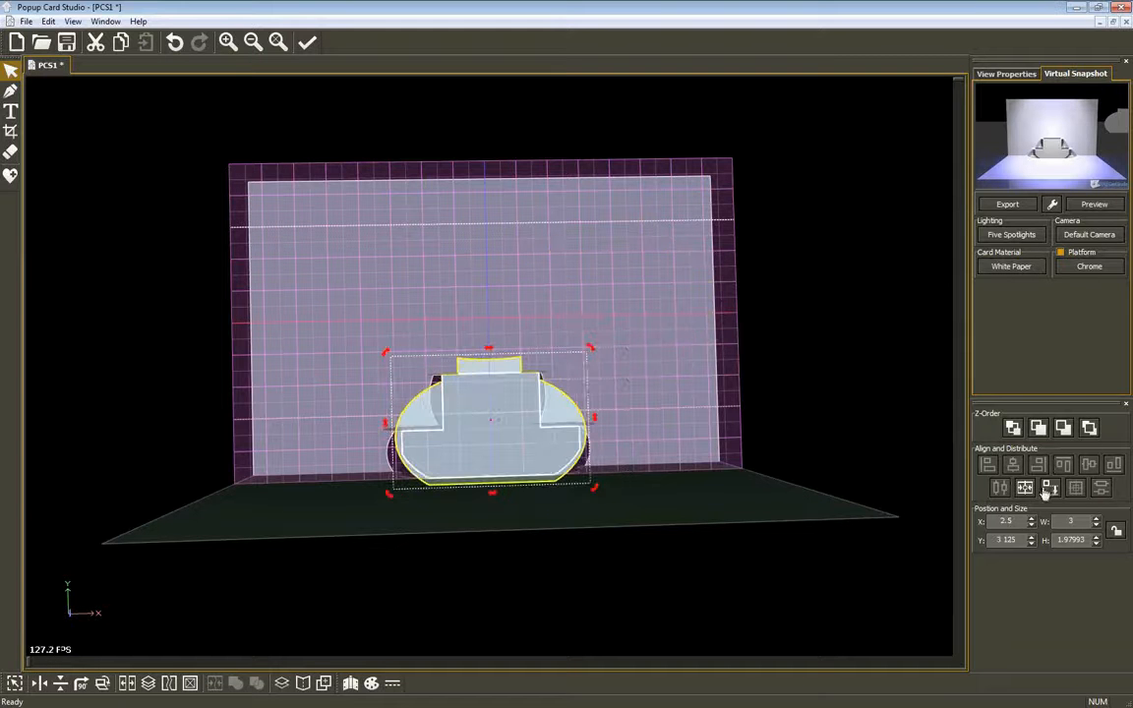
{"action": "left_click", "coordinate": [1049, 488]}
- Inspect the horizontal plane of the upper brace and the horizontal plane of the lower brace
{"action": "middle_click_drag", "start_coordinate": [643, 260], "coordinate": [630, 299]}
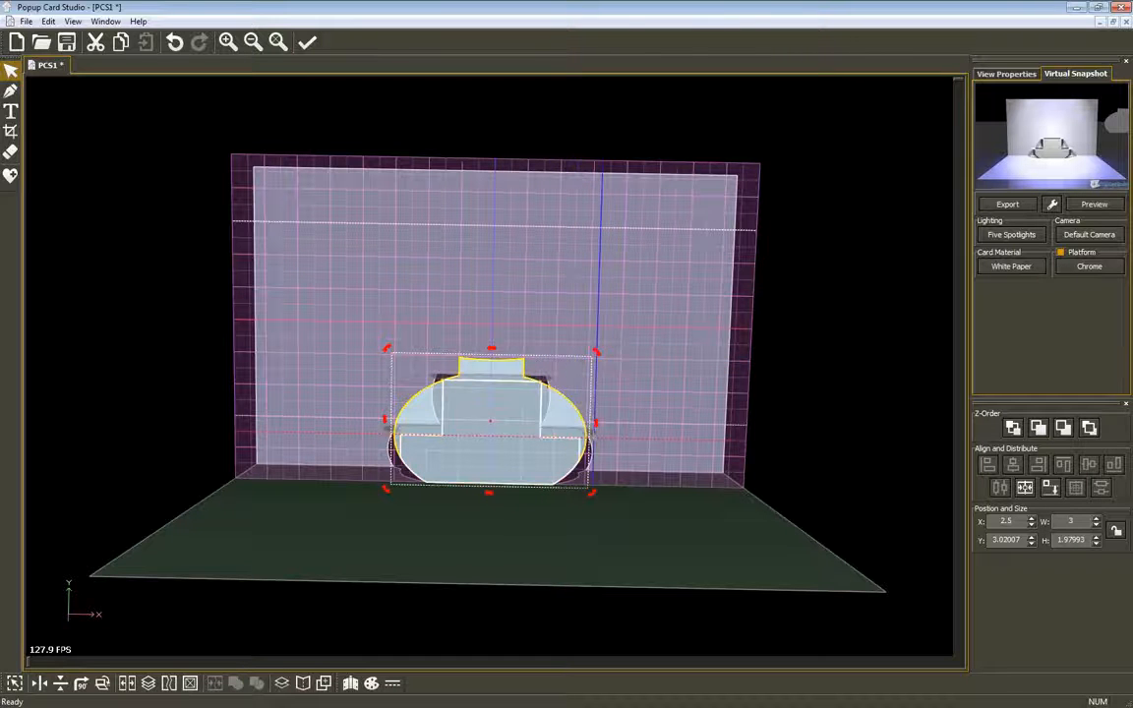
{"action": "left_click", "coordinate": [534, 380]}
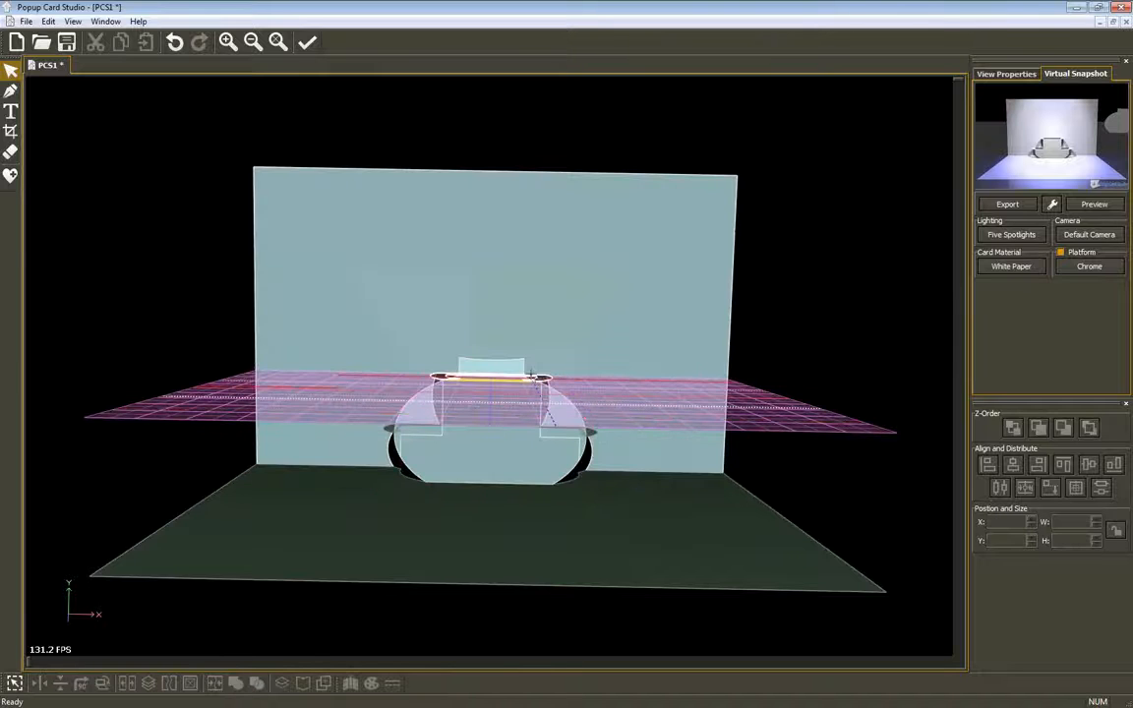
{"action": "scroll", "coordinate": [544, 395], "scroll_direction": "down", "scroll_amount": 1}
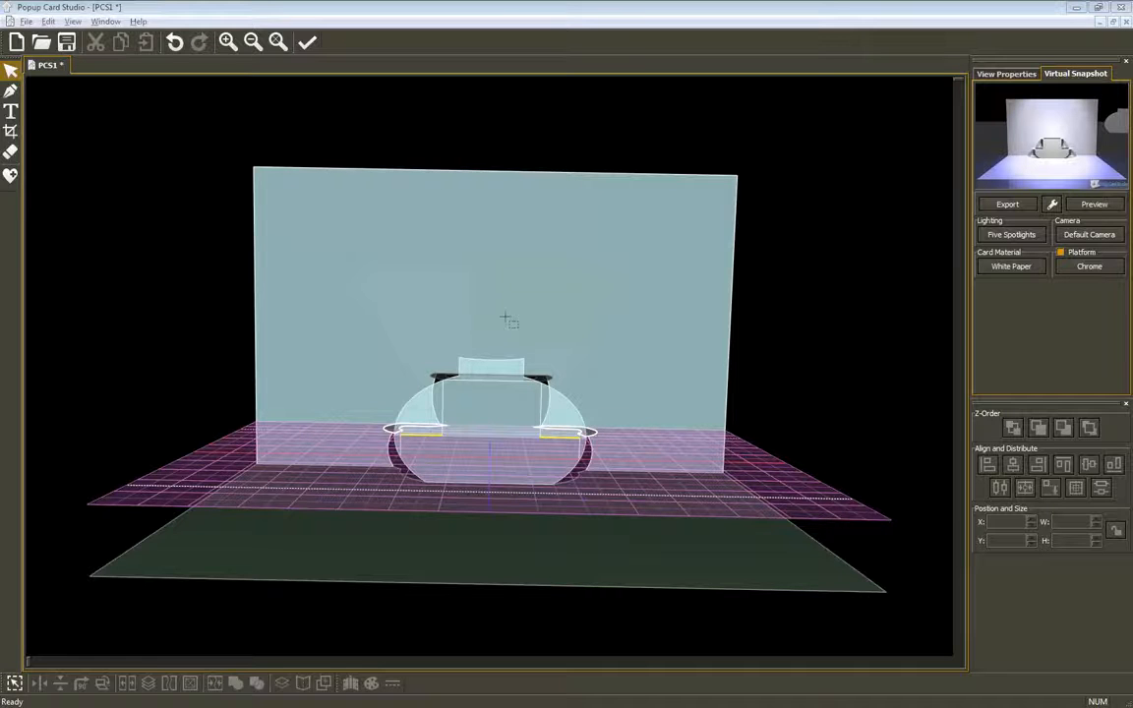
- Compare the forum post's two opened vase card photos with its layer request, and return to Popup Card Studio
{"action": "key", "text": "alt+Tab"}
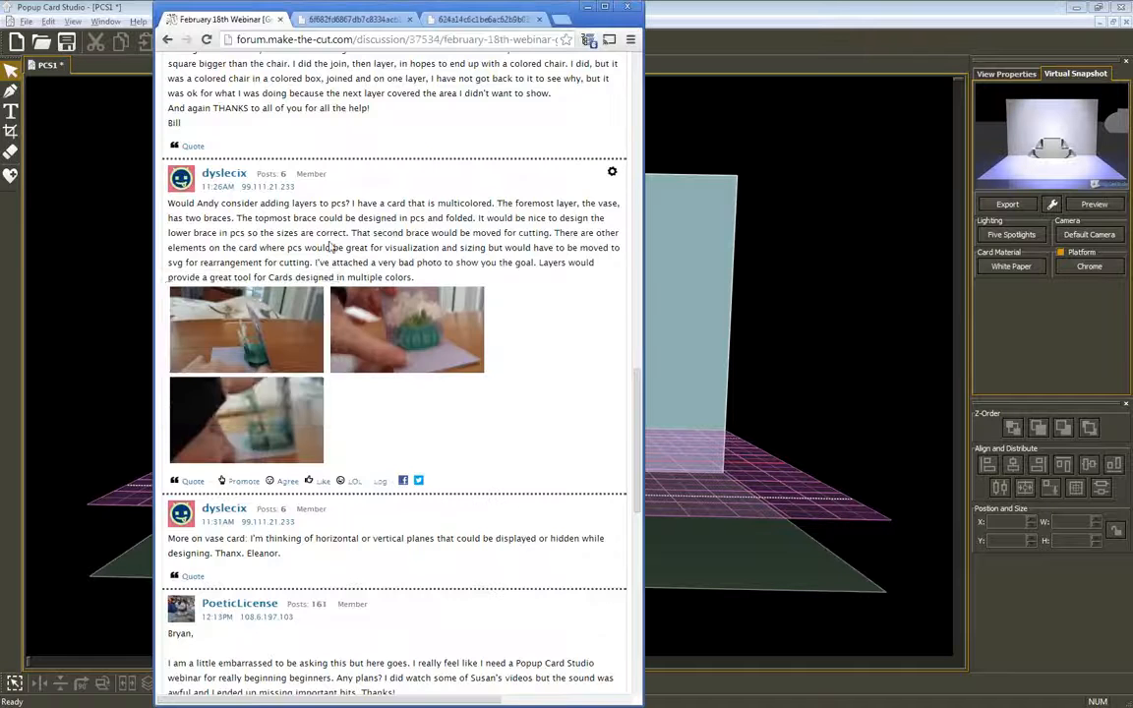
{"action": "left_click", "coordinate": [322, 19]}
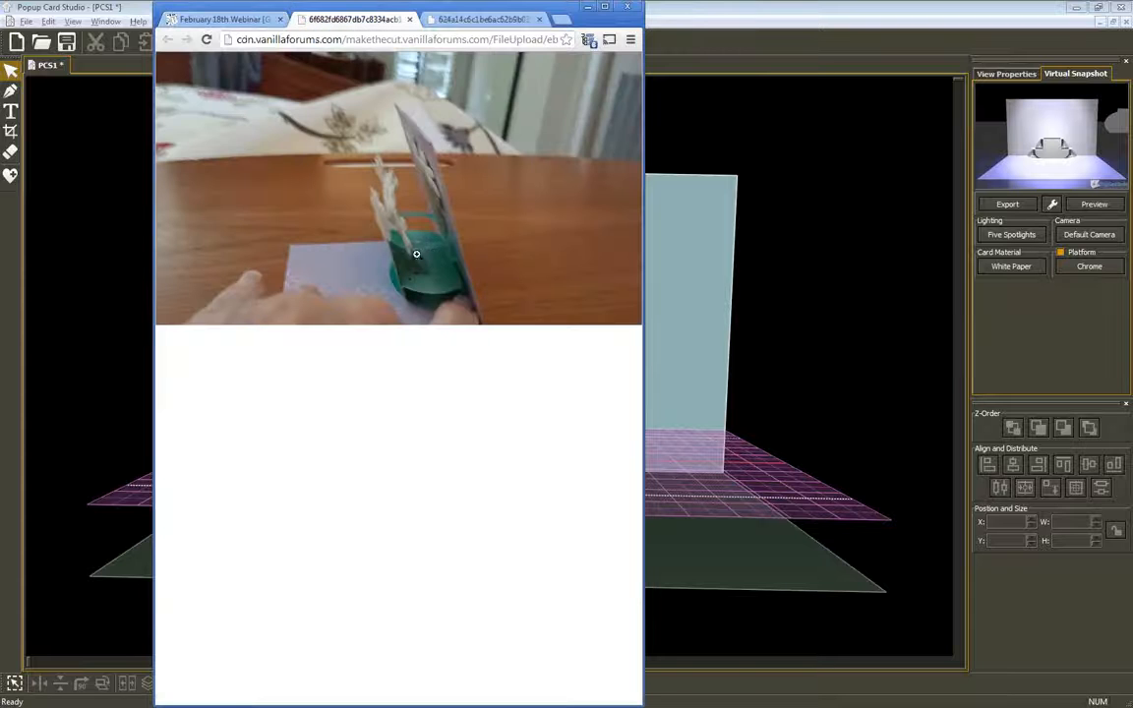
{"action": "left_click", "coordinate": [437, 19]}
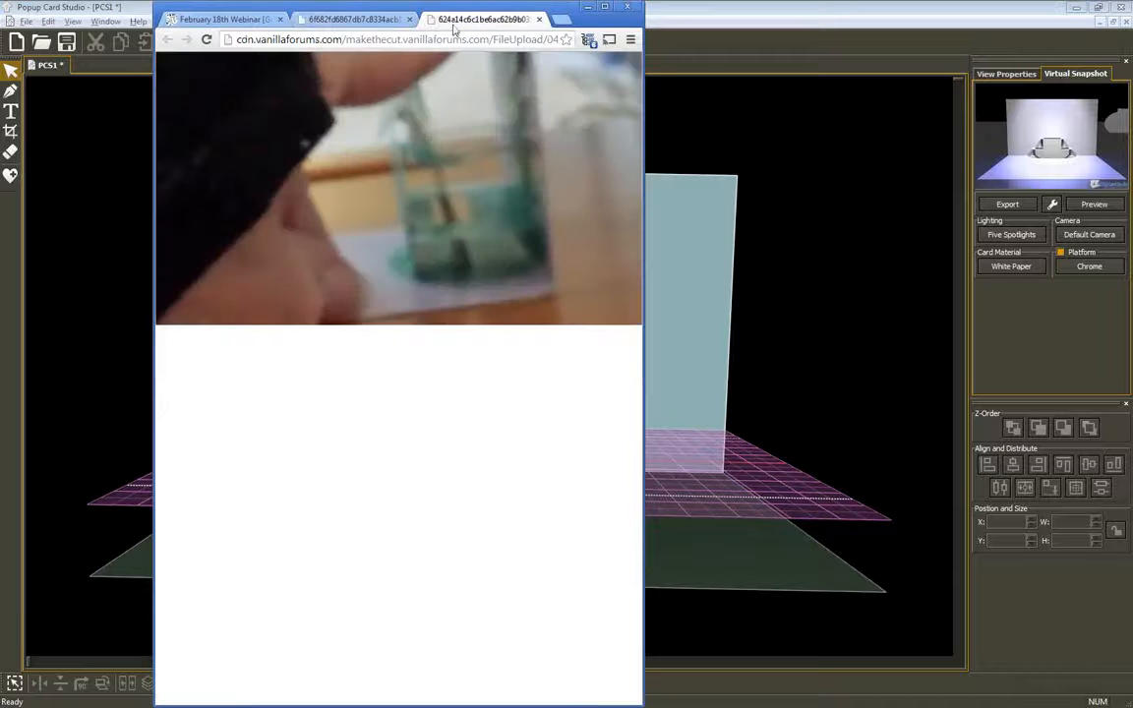
{"action": "left_click", "coordinate": [275, 19]}
{"action": "mouse_move", "coordinate": [412, 374]}
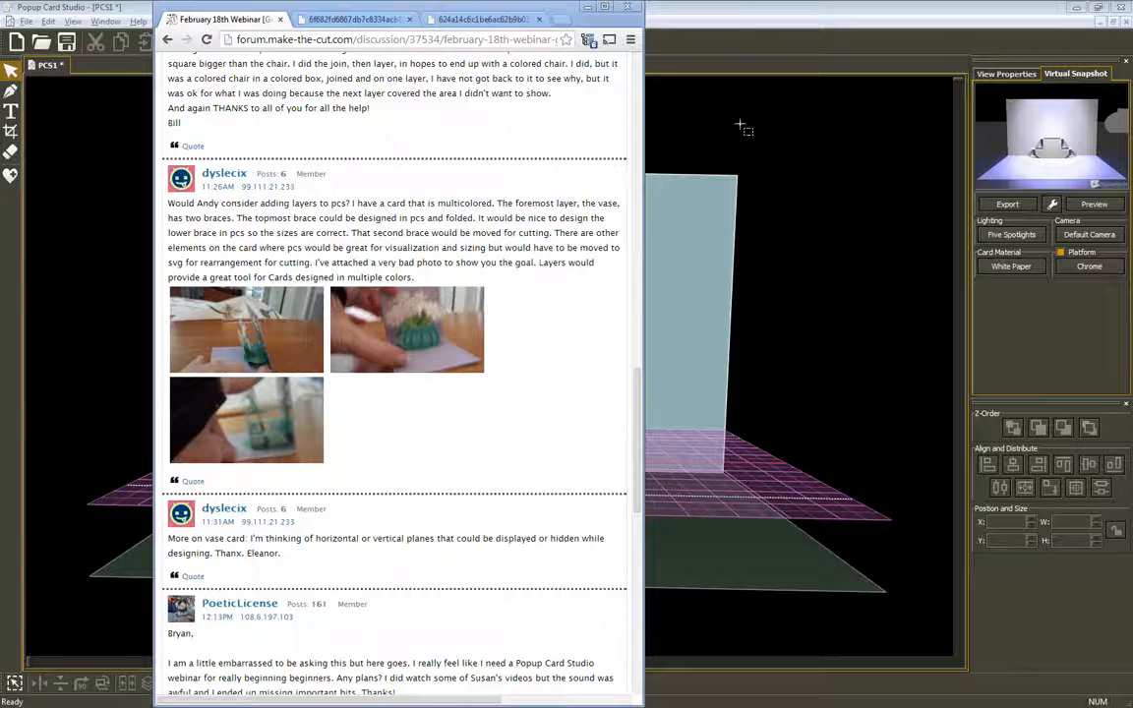
{"action": "left_click", "coordinate": [736, 8]}
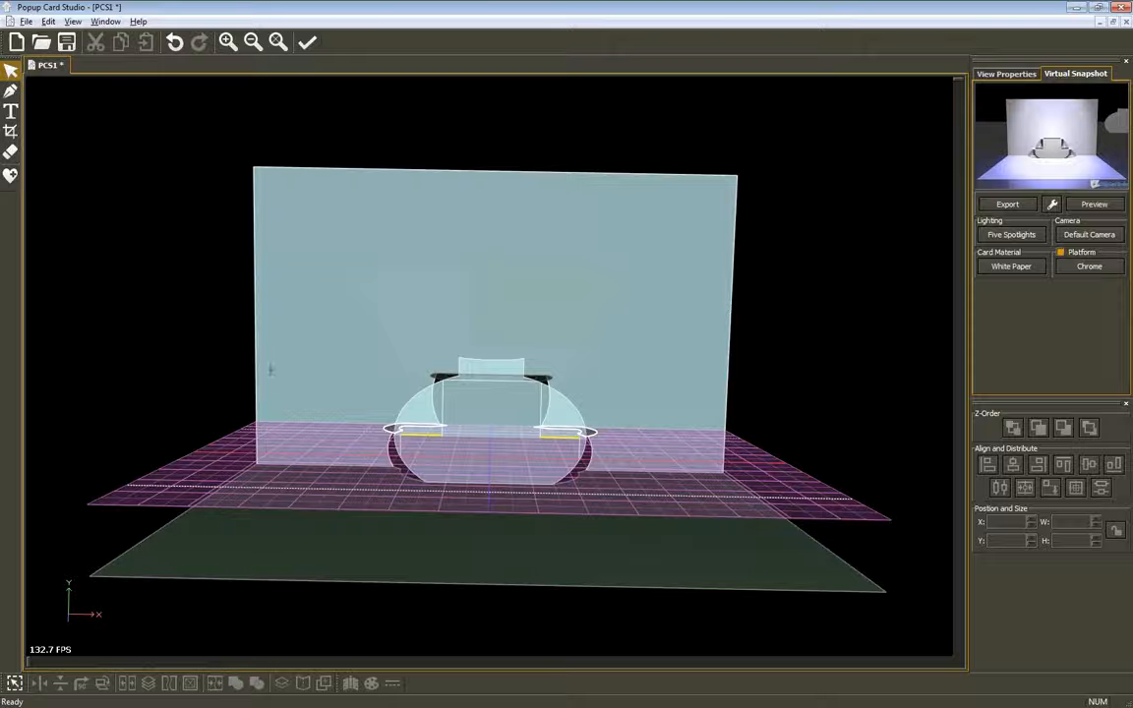
- Activate the vase's vertical plane, move the vase off the braces, and place it back at X 2.5, Y 3
{"action": "double_click", "coordinate": [507, 398]}
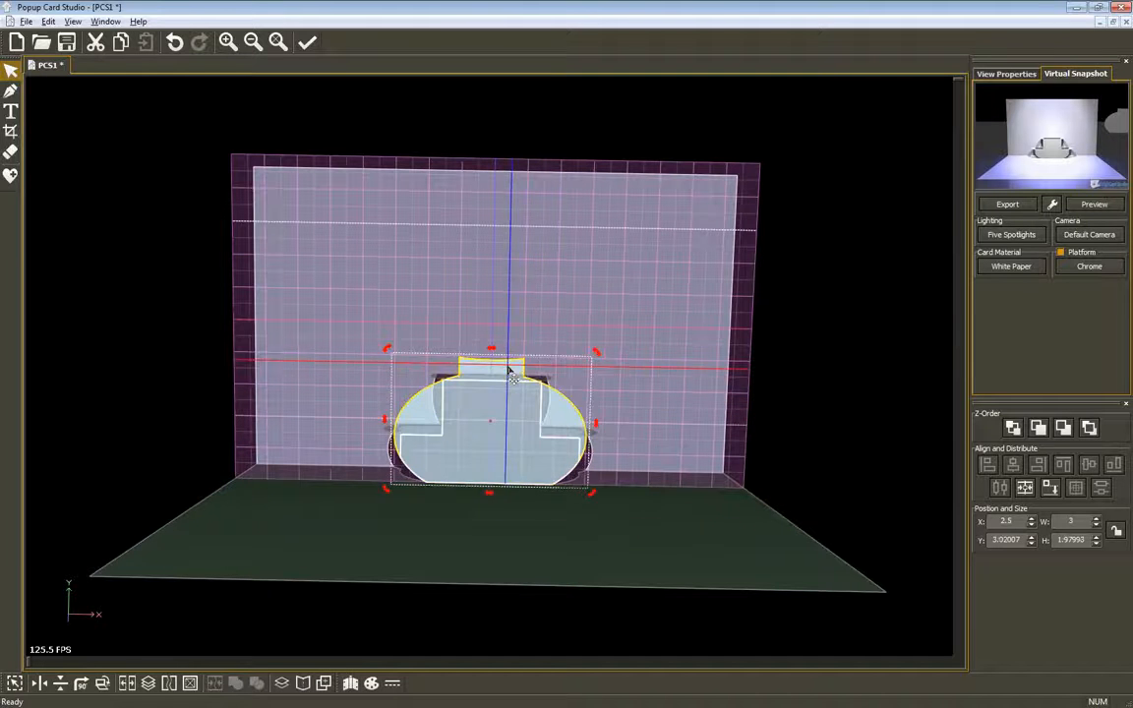
{"action": "left_click_drag", "start_coordinate": [510, 369], "coordinate": [706, 246]}
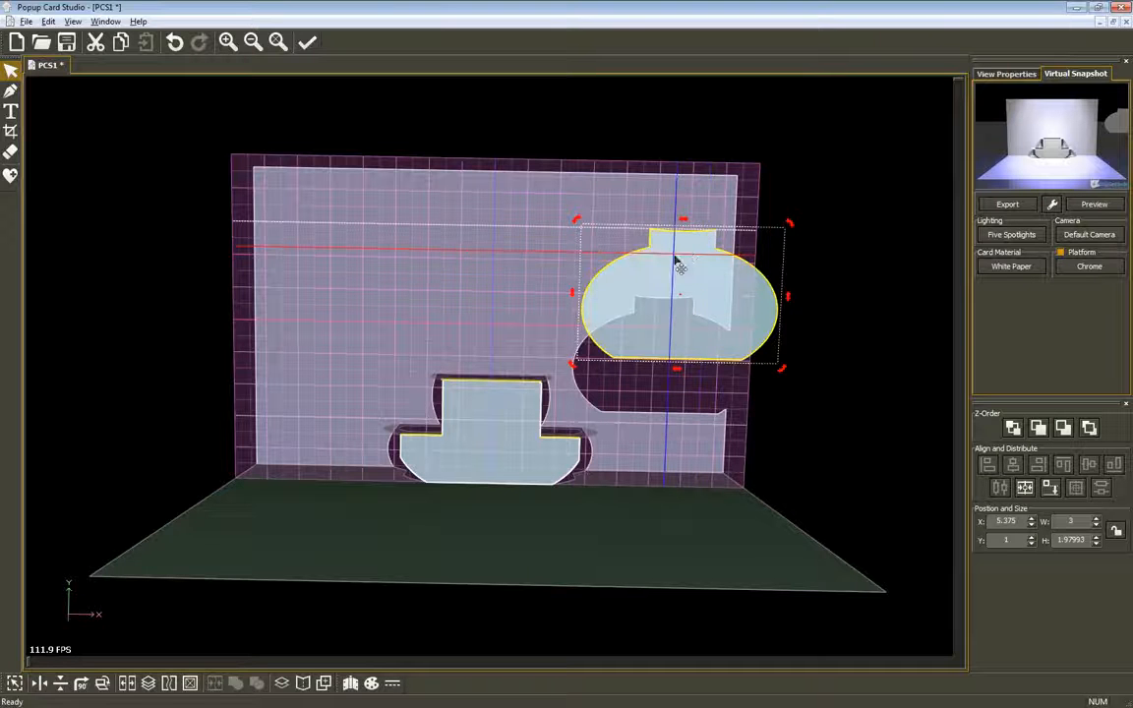
{"action": "left_click_drag", "start_coordinate": [682, 265], "coordinate": [514, 399]}
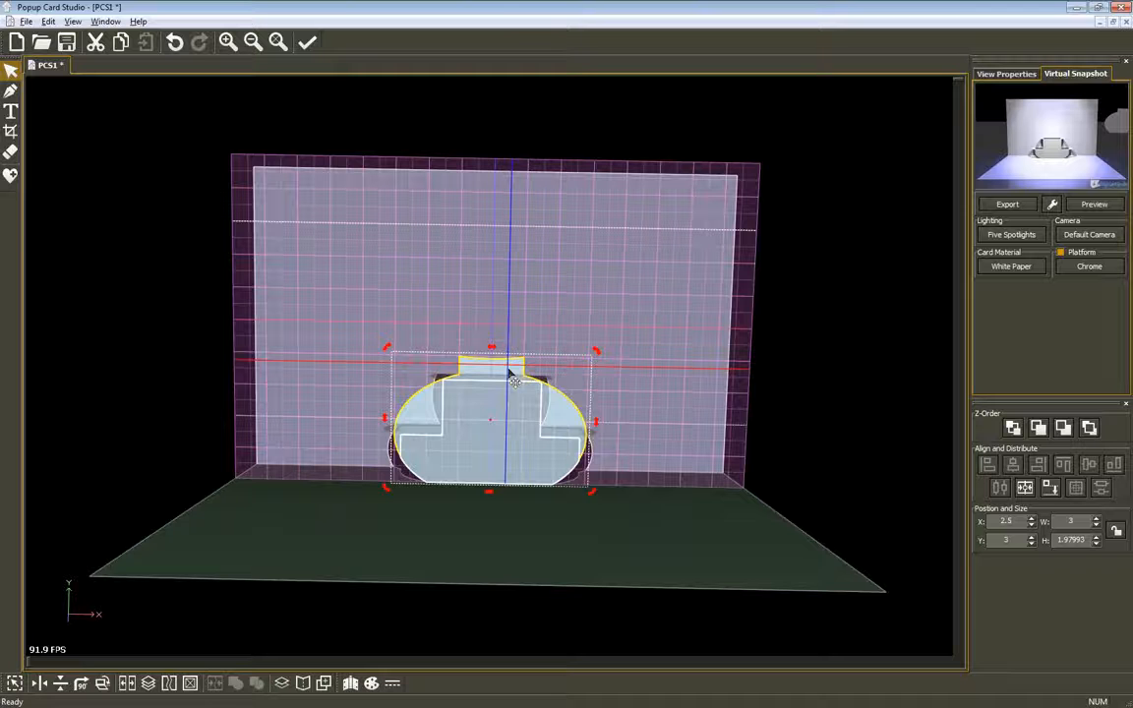
- Move the vase aside to expose the braces, slide it partly back over them, and shift it up and away with the view reset
{"action": "left_click_drag", "start_coordinate": [510, 374], "coordinate": [737, 354]}
{"action": "middle_click_drag", "start_coordinate": [480, 354], "coordinate": [500, 504]}
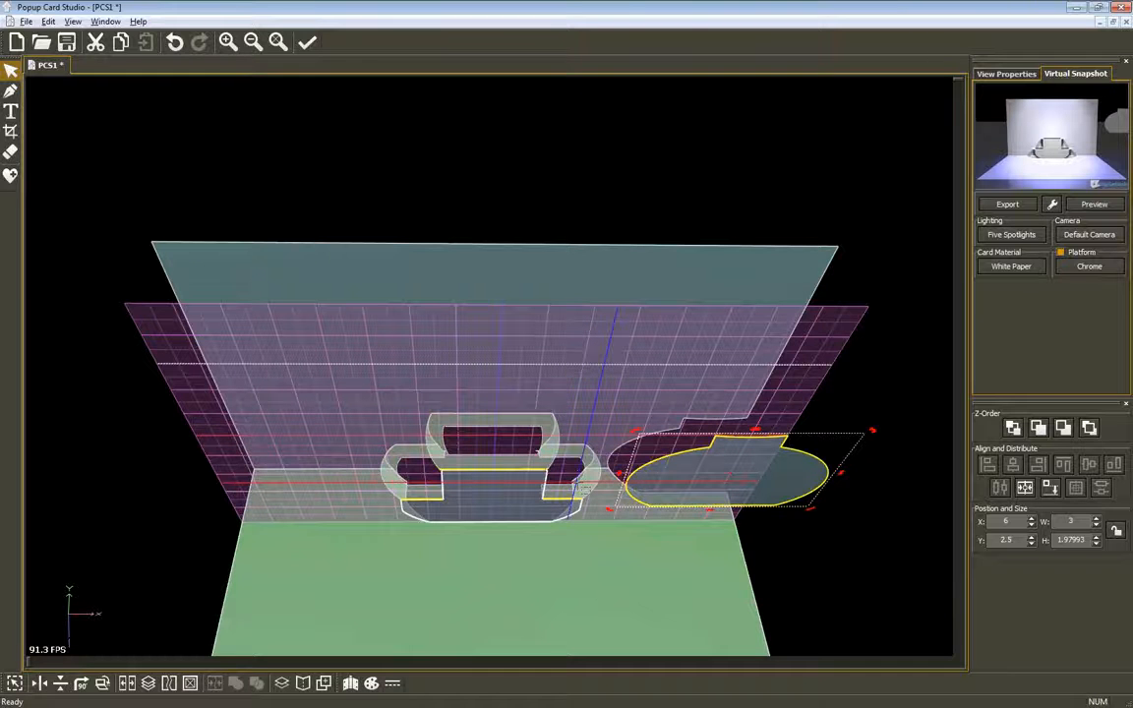
{"action": "left_click_drag", "start_coordinate": [547, 290], "coordinate": [530, 239]}
{"action": "left_click_drag", "start_coordinate": [740, 470], "coordinate": [543, 455]}
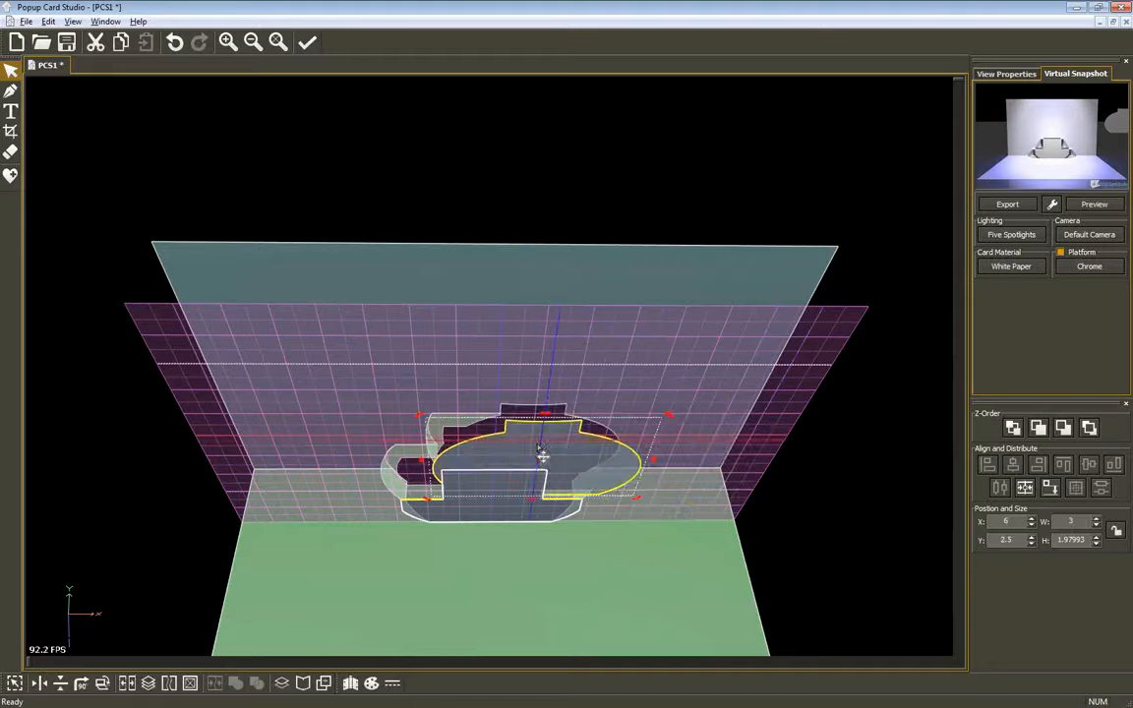
{"action": "key", "text": "space"}
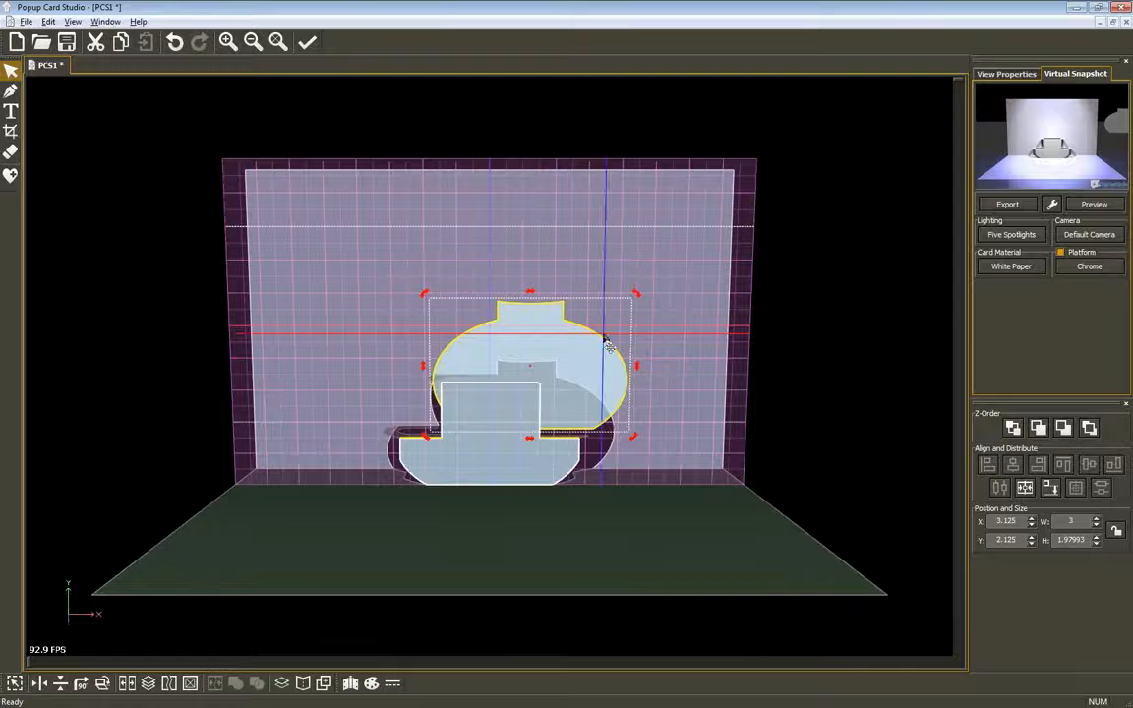
{"action": "left_click_drag", "start_coordinate": [584, 371], "coordinate": [625, 335]}
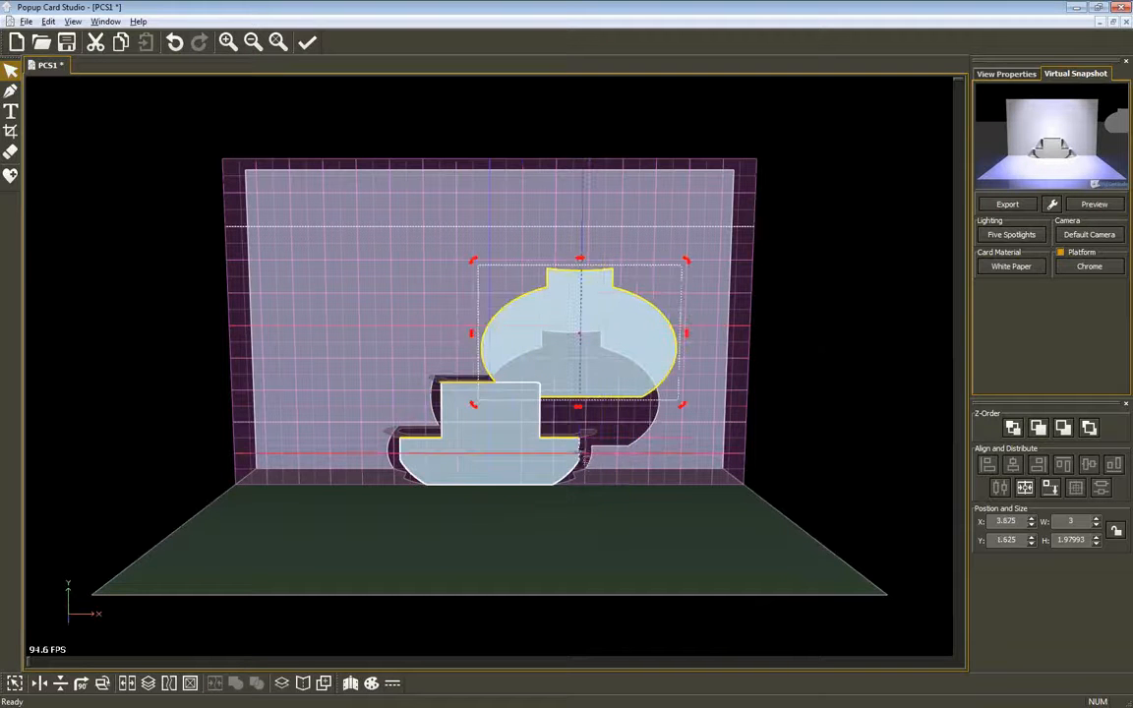
- Delete the stepped front shape joining the braces and move the vase to X 5.5, Y 0.125
{"action": "left_click", "coordinate": [511, 478]}
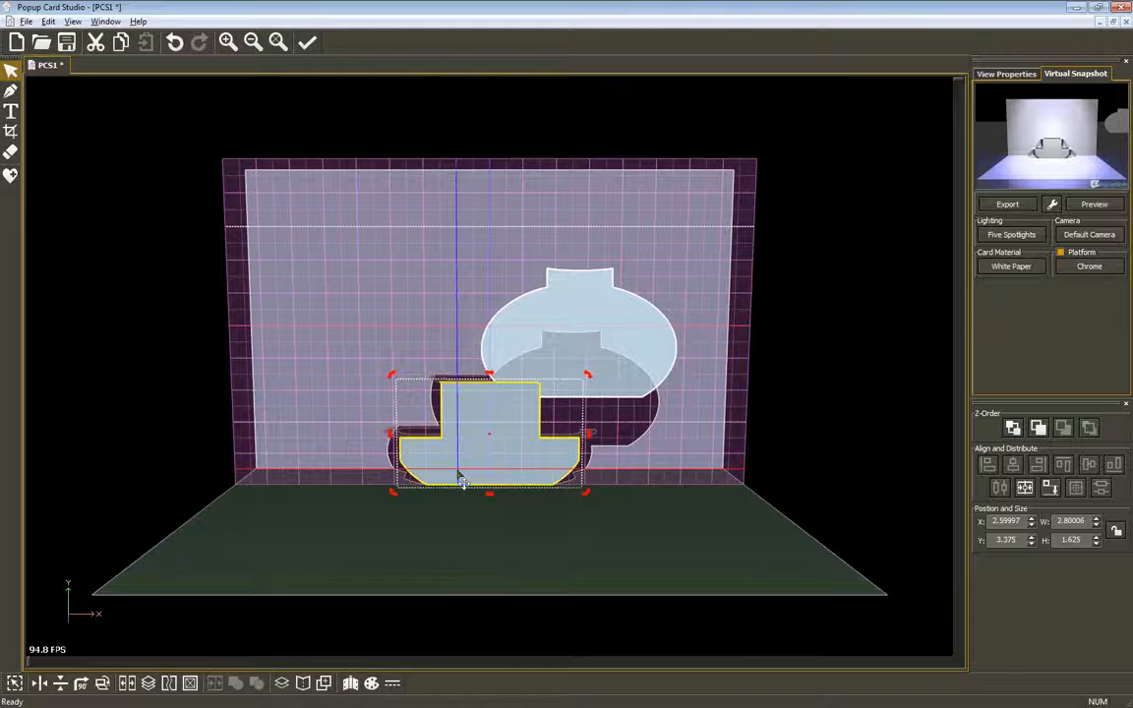
{"action": "key", "text": "Delete"}
{"action": "left_click_drag", "start_coordinate": [612, 318], "coordinate": [718, 225]}
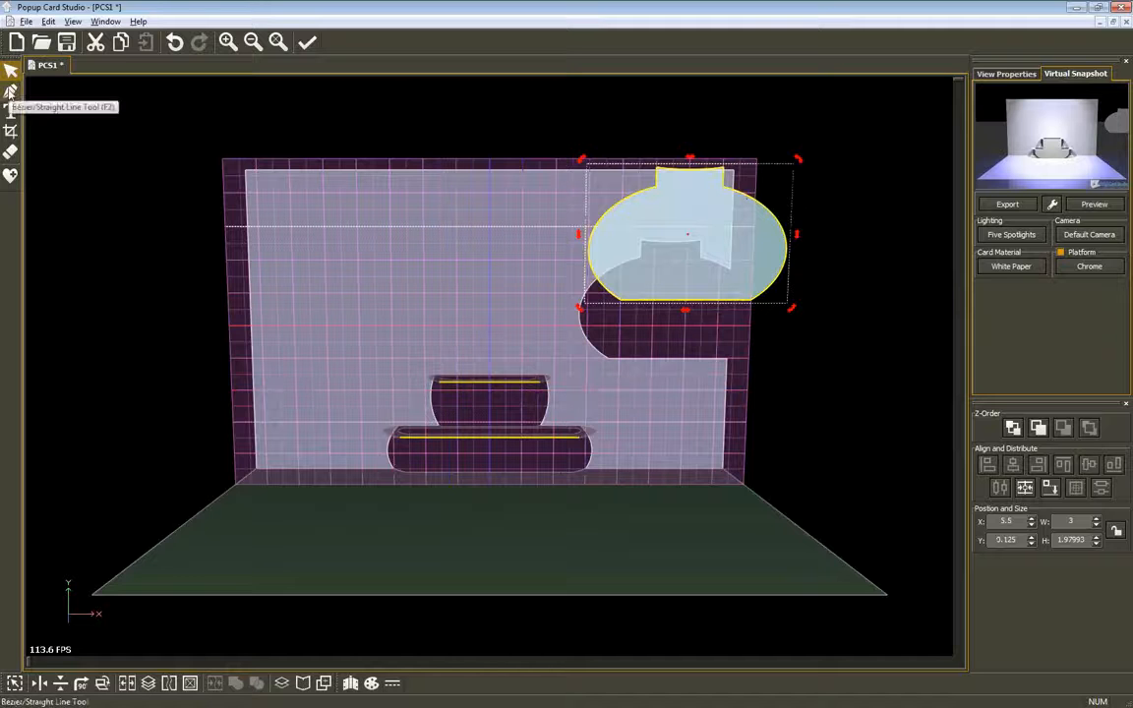
- Draw two-point rectangles from each brace's front edge to the floor, the upper about 1.56 in wide and the lower about 2.8 by 0.75 in
{"action": "left_click", "coordinate": [11, 91]}
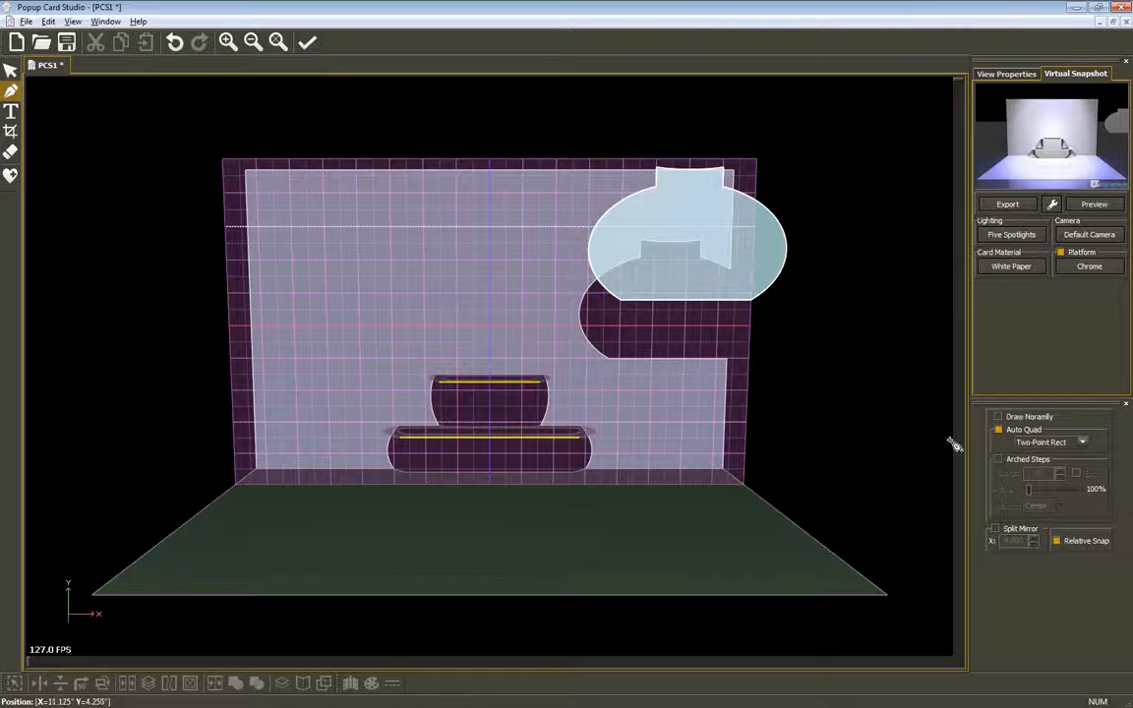
{"action": "left_click", "coordinate": [440, 381]}
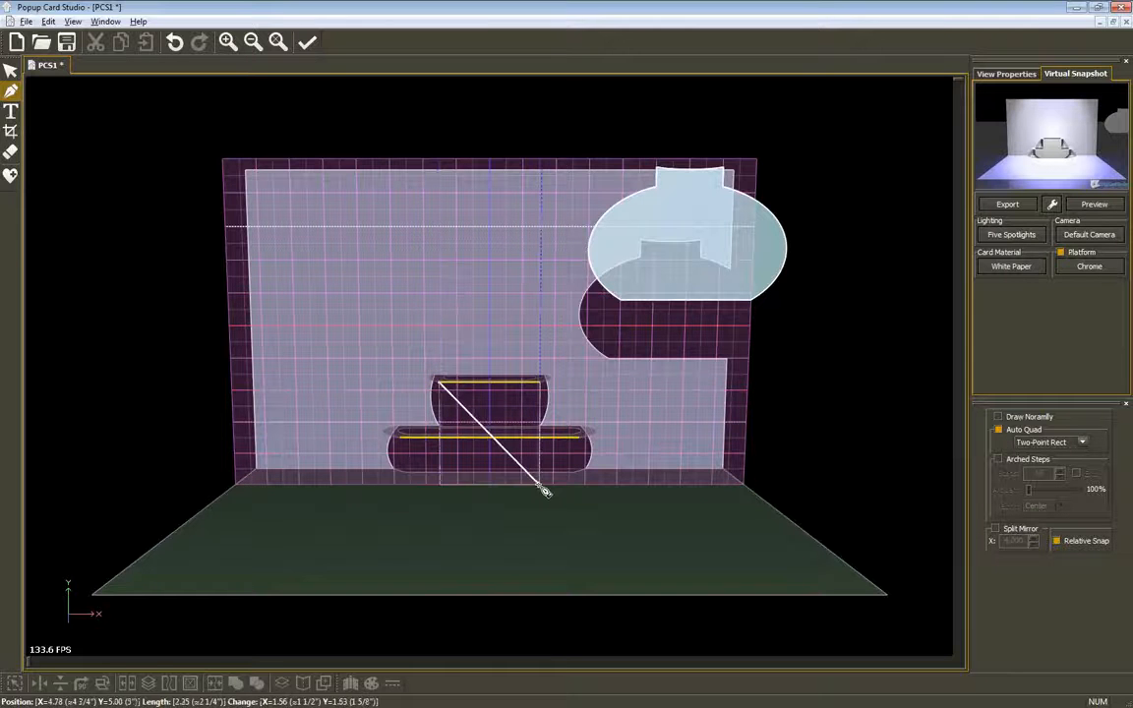
{"action": "left_click", "coordinate": [539, 484]}
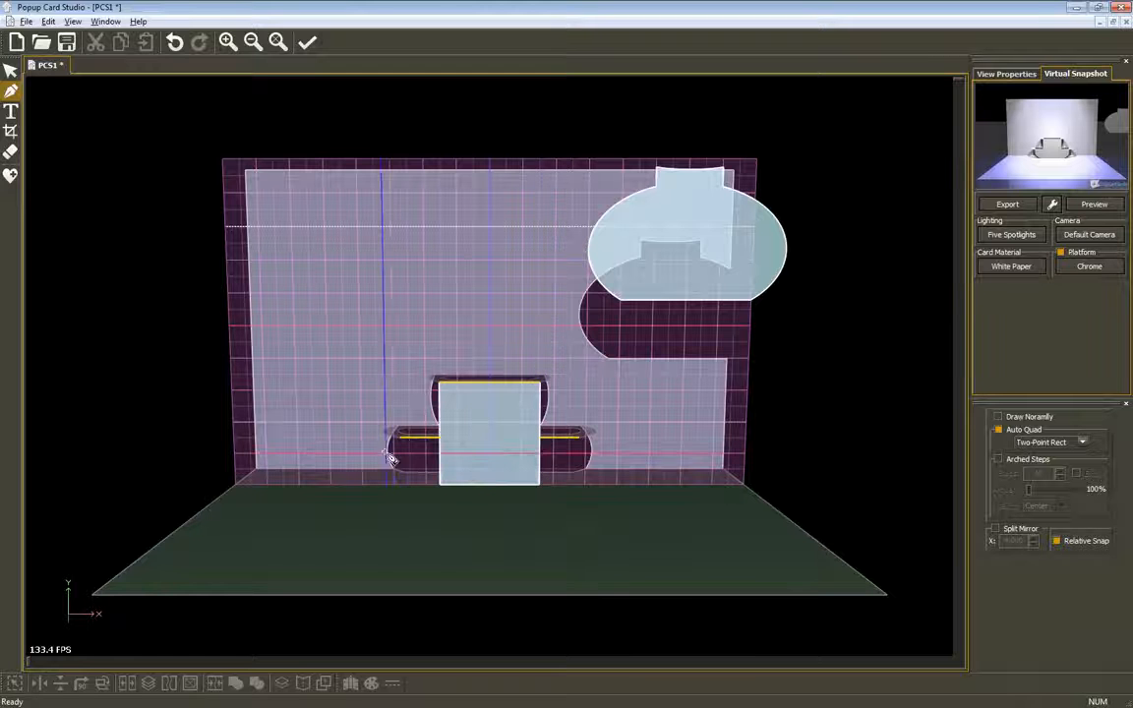
{"action": "left_click", "coordinate": [402, 438]}
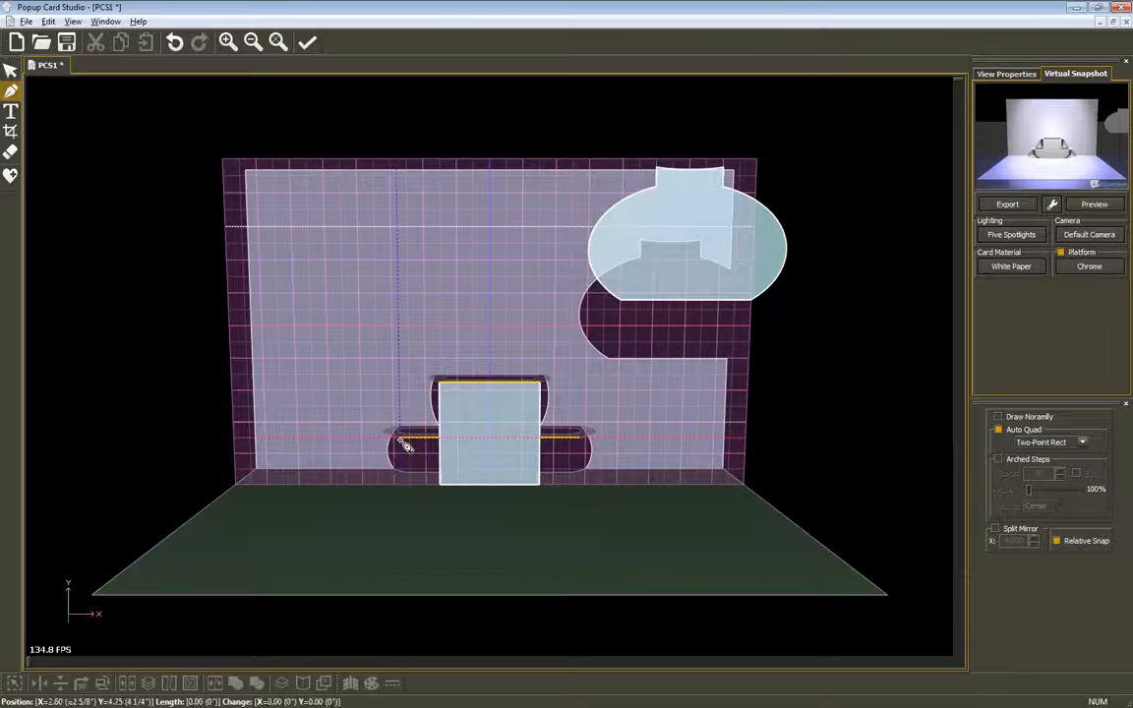
{"action": "left_click", "coordinate": [580, 484]}
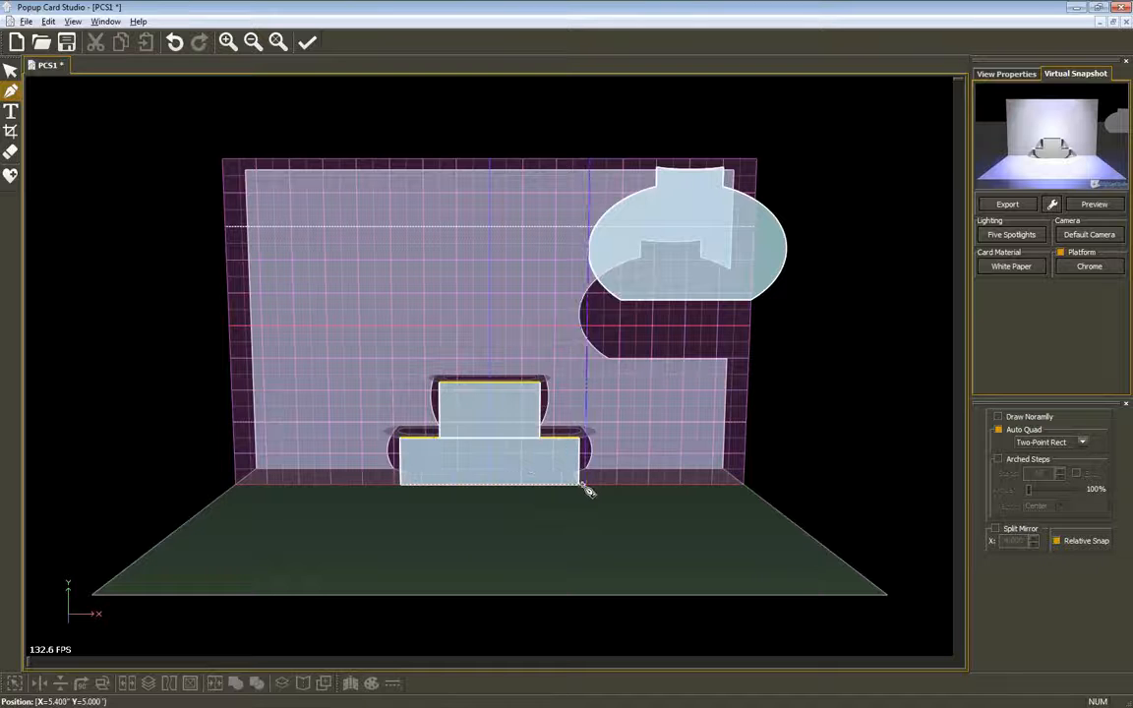
- Join the two new rectangles into a single stepped shape, leaving the vase out of the selection
{"action": "key", "text": "ctrl+a"}
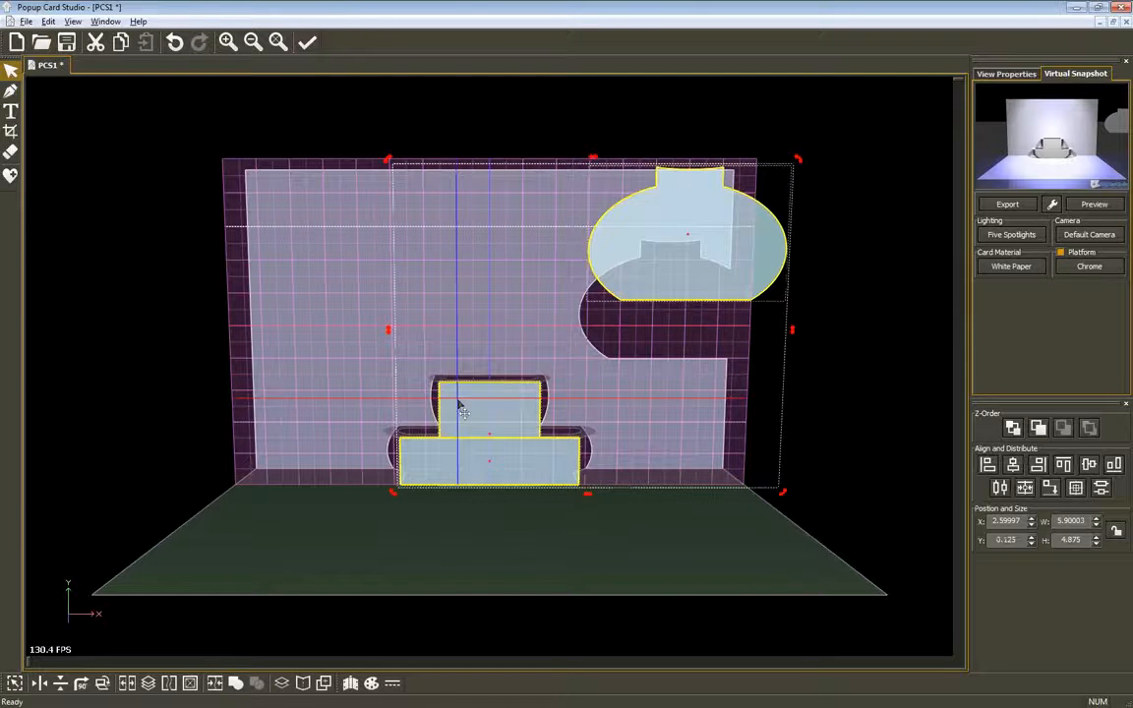
{"action": "left_click", "coordinate": [726, 245], "text": "ctrl"}
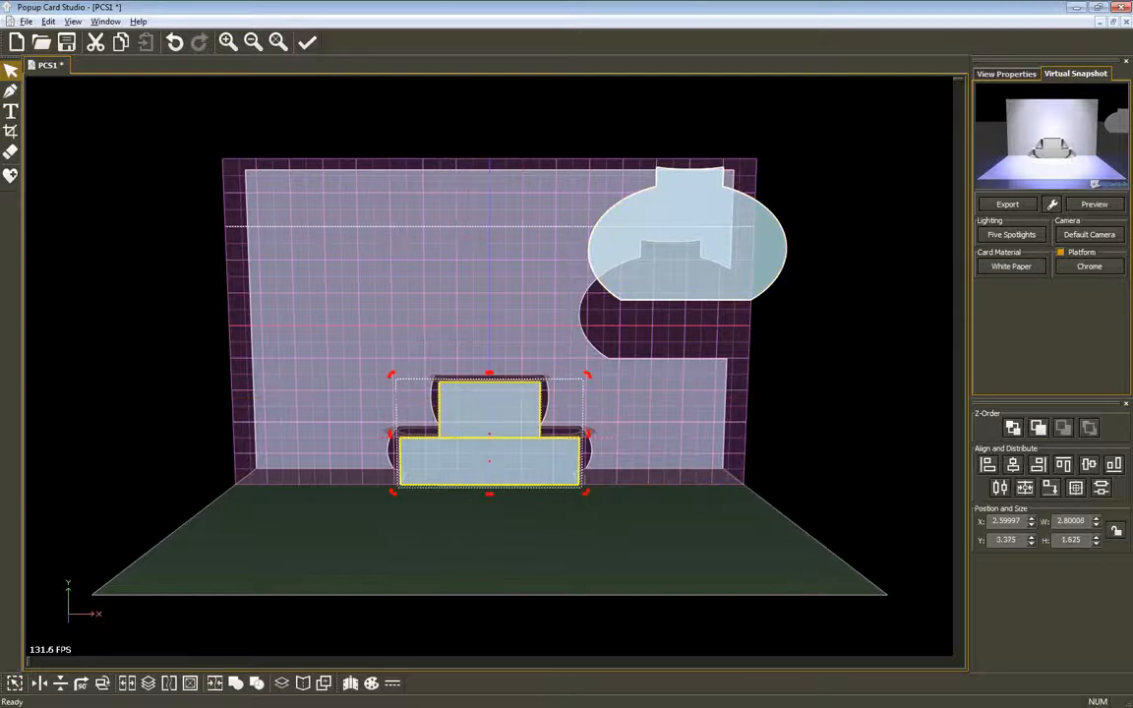
{"action": "left_click", "coordinate": [234, 685]}
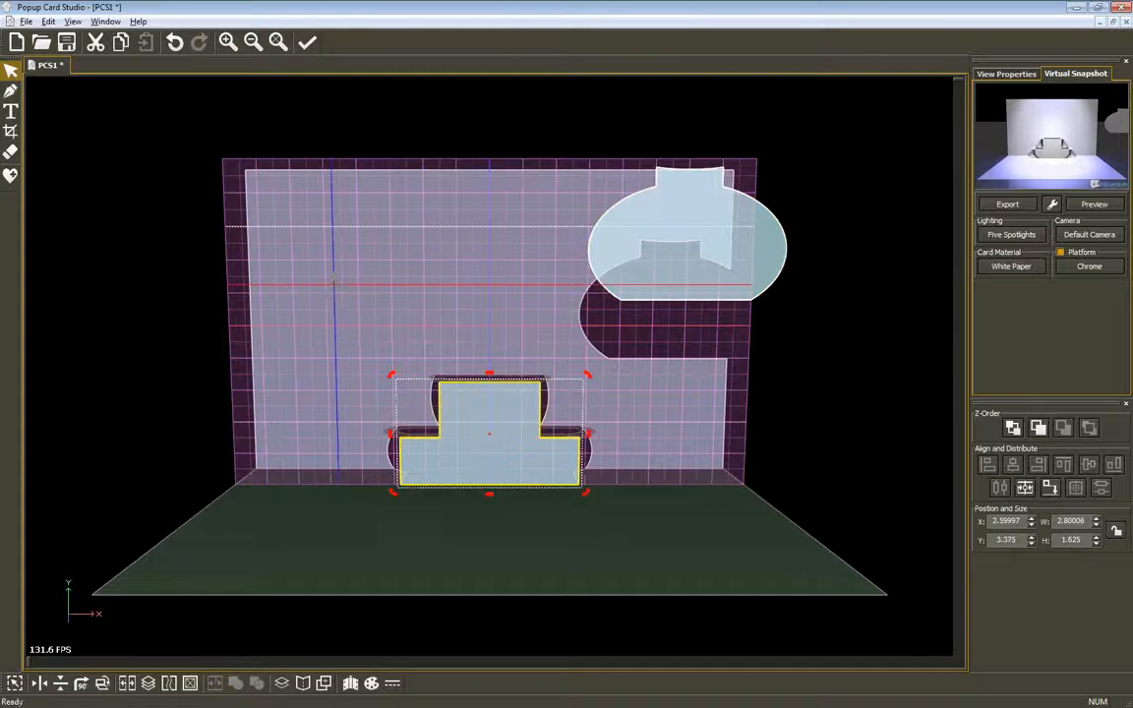
- Move the vase over the stepped shape at X 2.5, align its base with the floor, and bring it to the front
{"action": "middle_click_drag", "start_coordinate": [333, 286], "coordinate": [388, 487]}
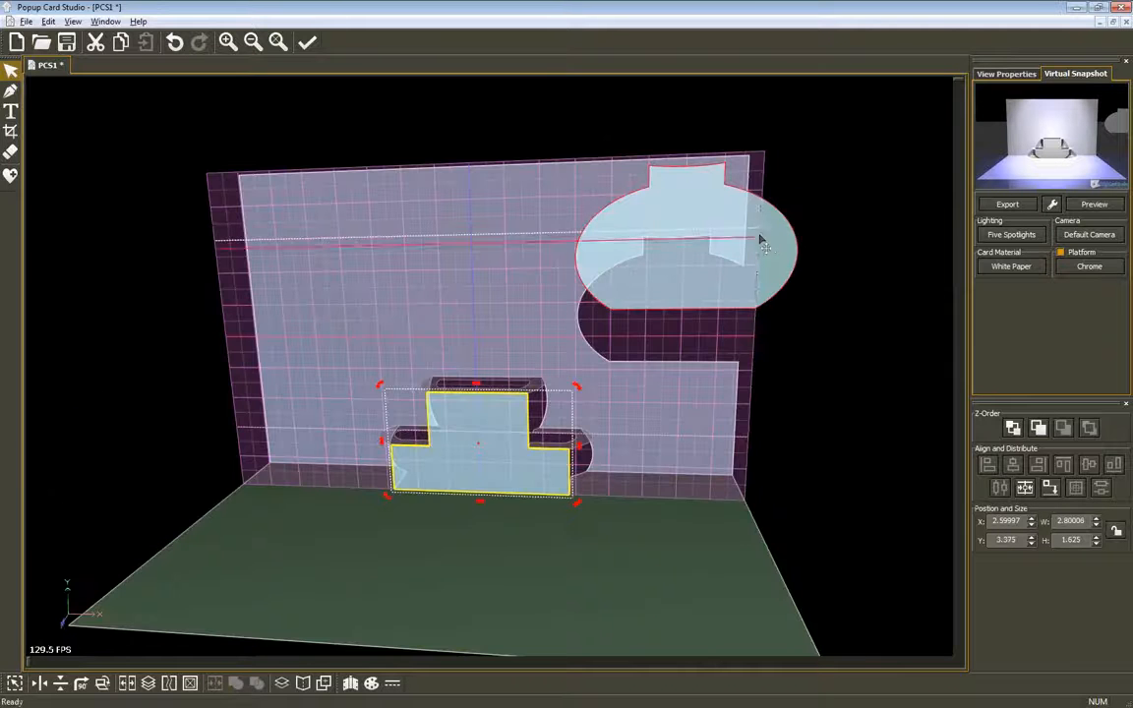
{"action": "left_click_drag", "start_coordinate": [758, 240], "coordinate": [548, 449]}
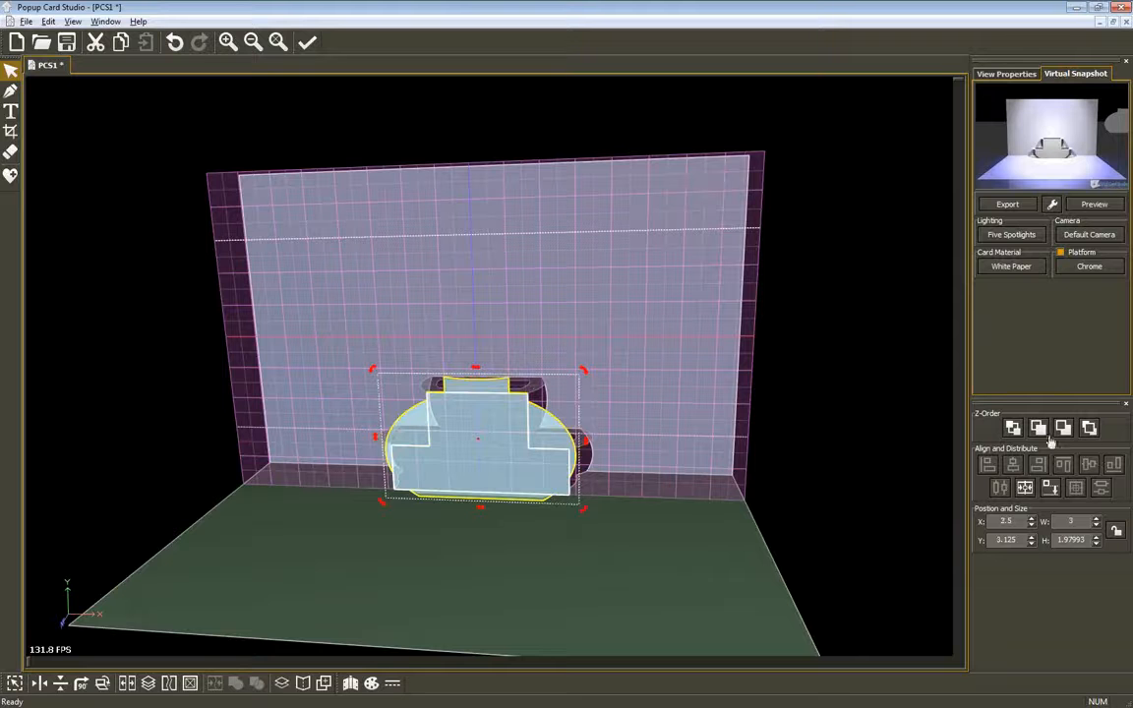
{"action": "left_click", "coordinate": [1048, 488]}
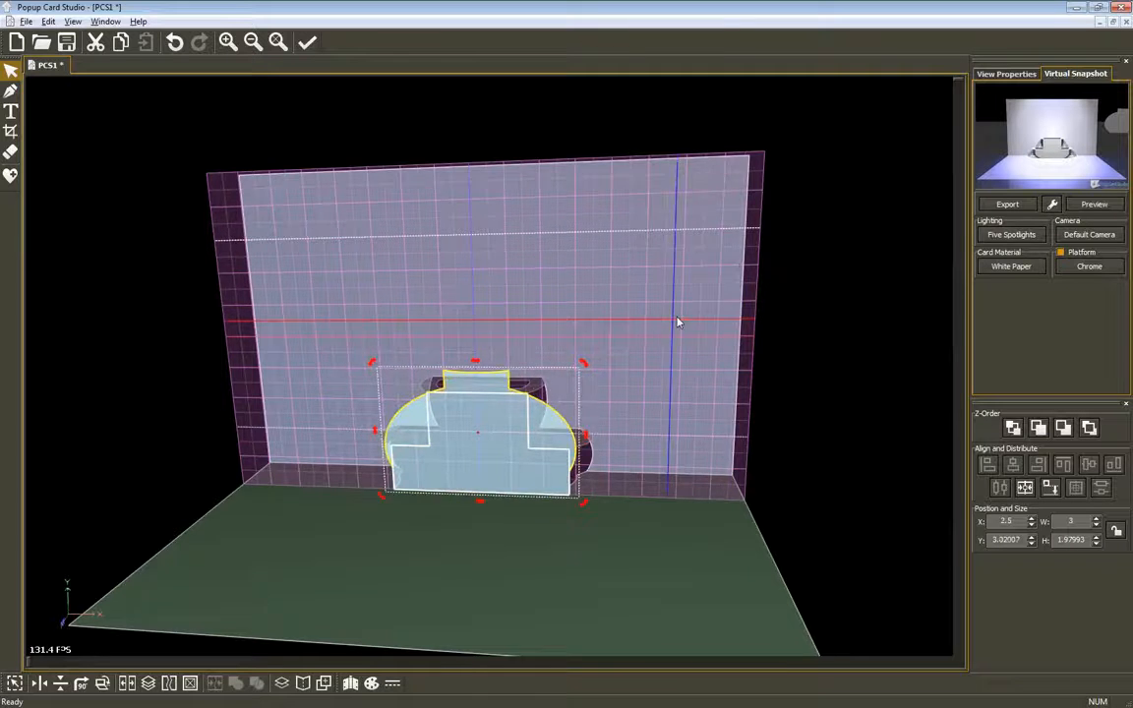
{"action": "middle_click_drag", "start_coordinate": [678, 322], "coordinate": [728, 284]}
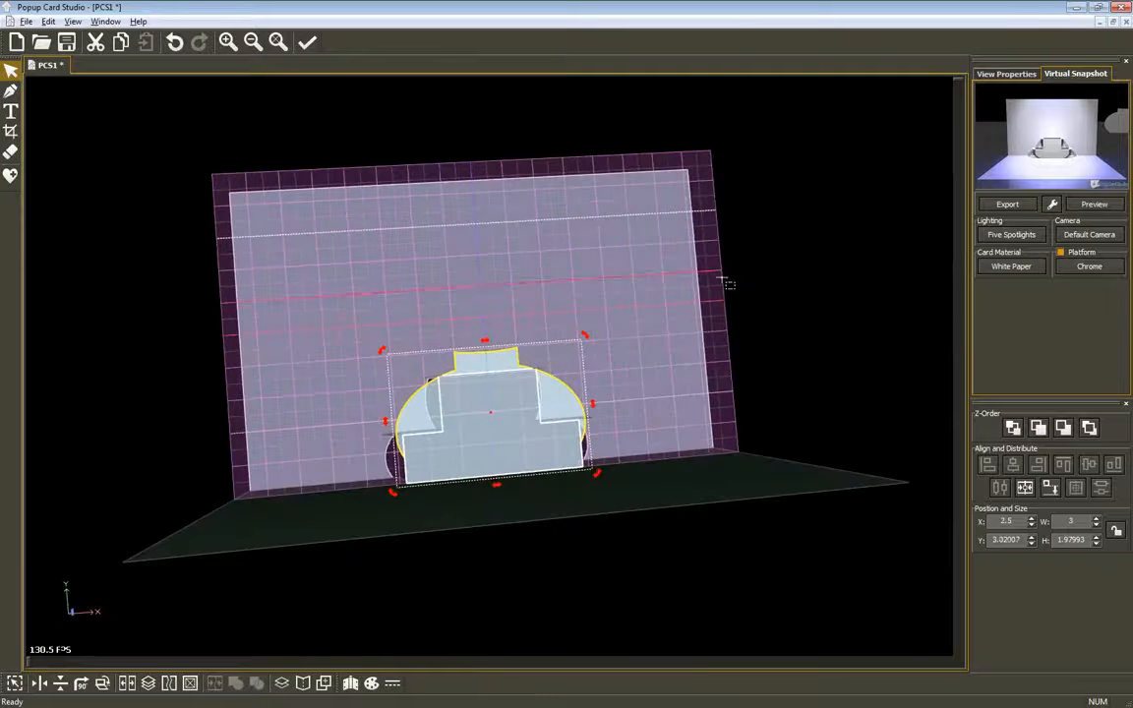
{"action": "left_click", "coordinate": [1089, 428]}
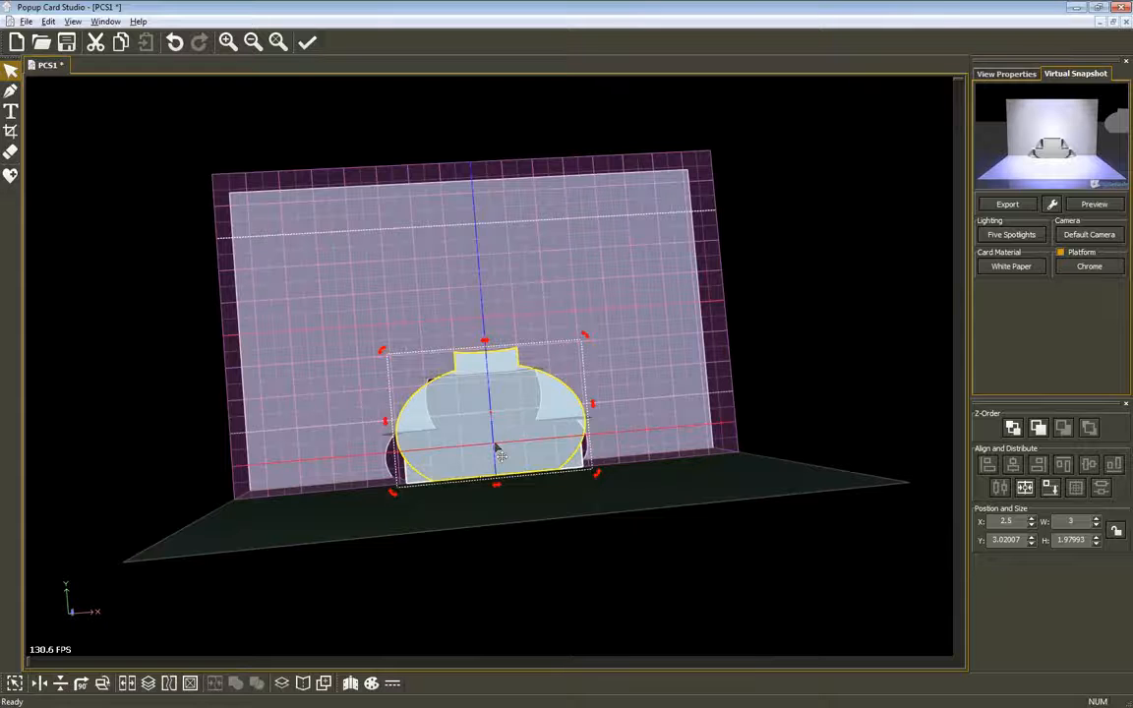
- Move the vase off the stepped shape to X 5.25, Y 0.25, and copy it
{"action": "left_click_drag", "start_coordinate": [499, 454], "coordinate": [661, 234]}
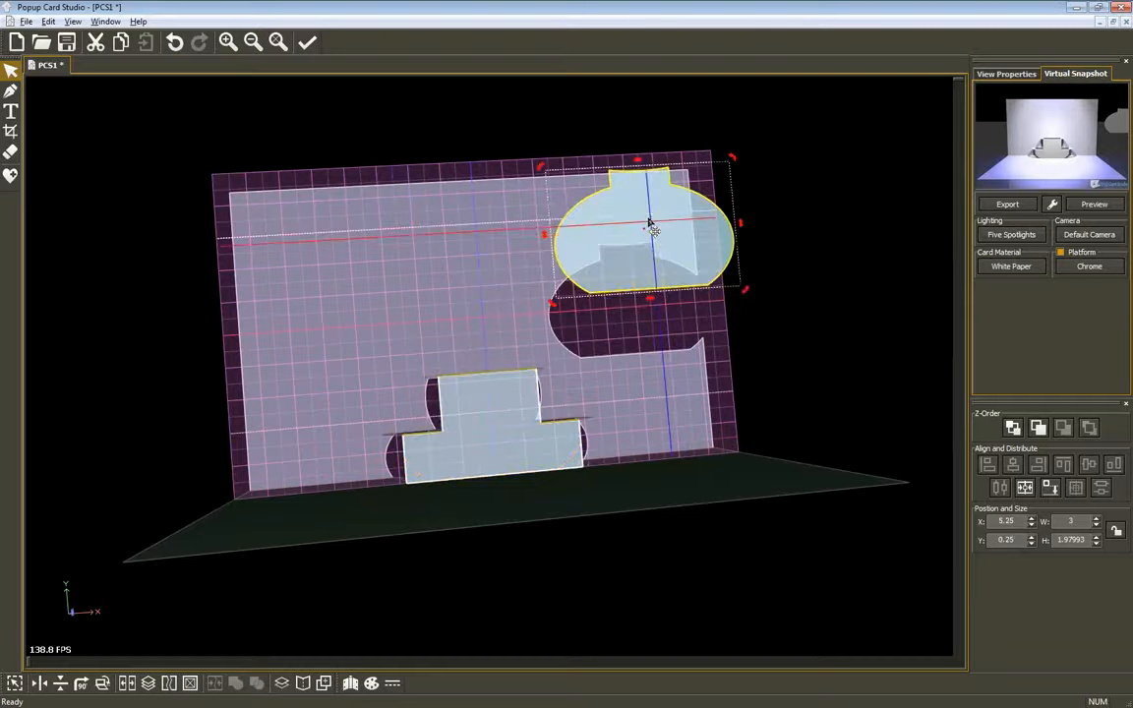
{"action": "left_click", "coordinate": [48, 21]}
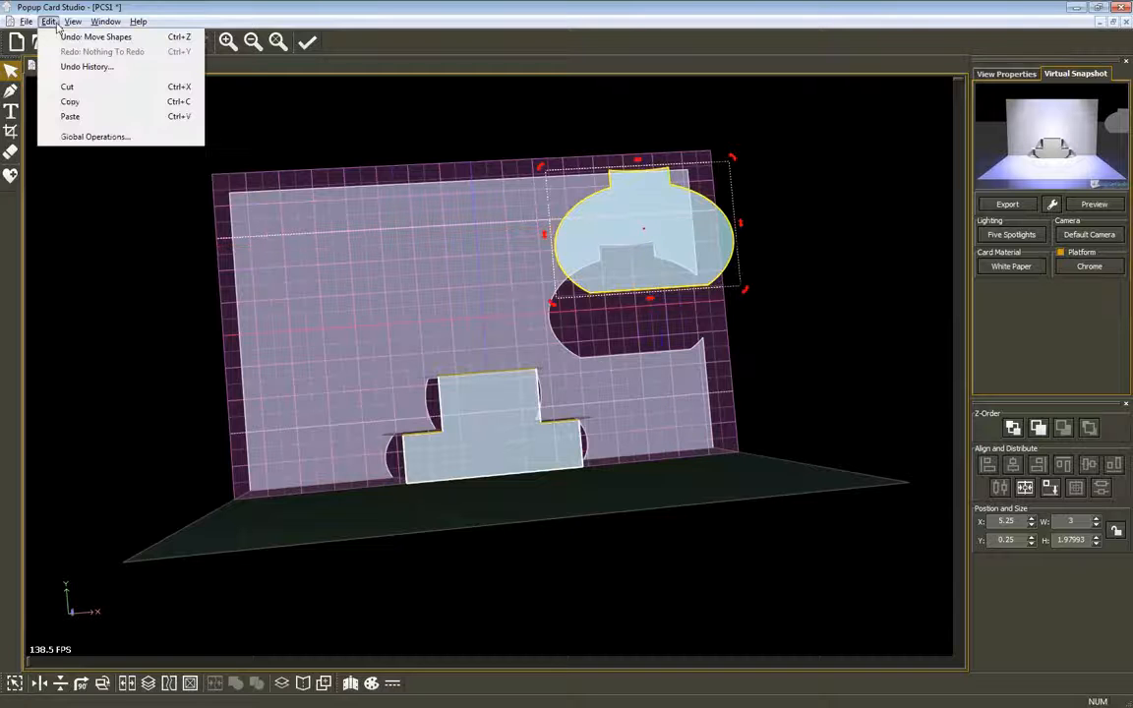
{"action": "left_click", "coordinate": [67, 102]}
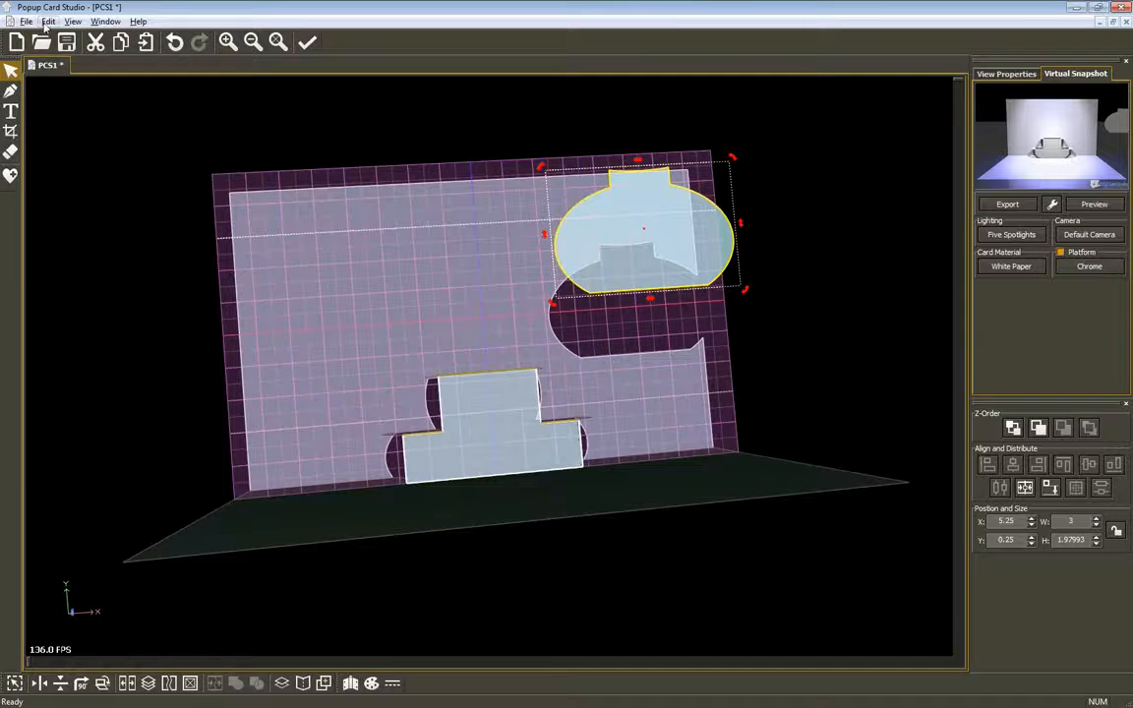
- Paste a second vase over the stepped shape, centre it horizontally on the card, and align its base with the floor
{"action": "left_click", "coordinate": [47, 22]}
{"action": "left_click", "coordinate": [75, 118]}
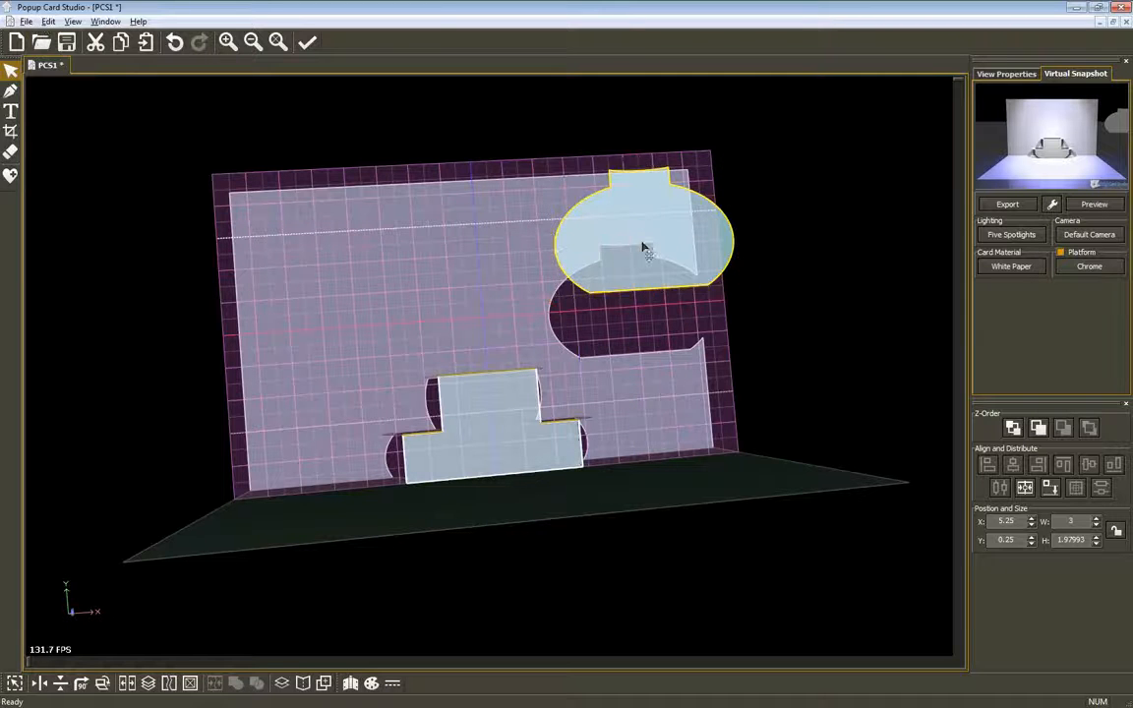
{"action": "left_click", "coordinate": [498, 387]}
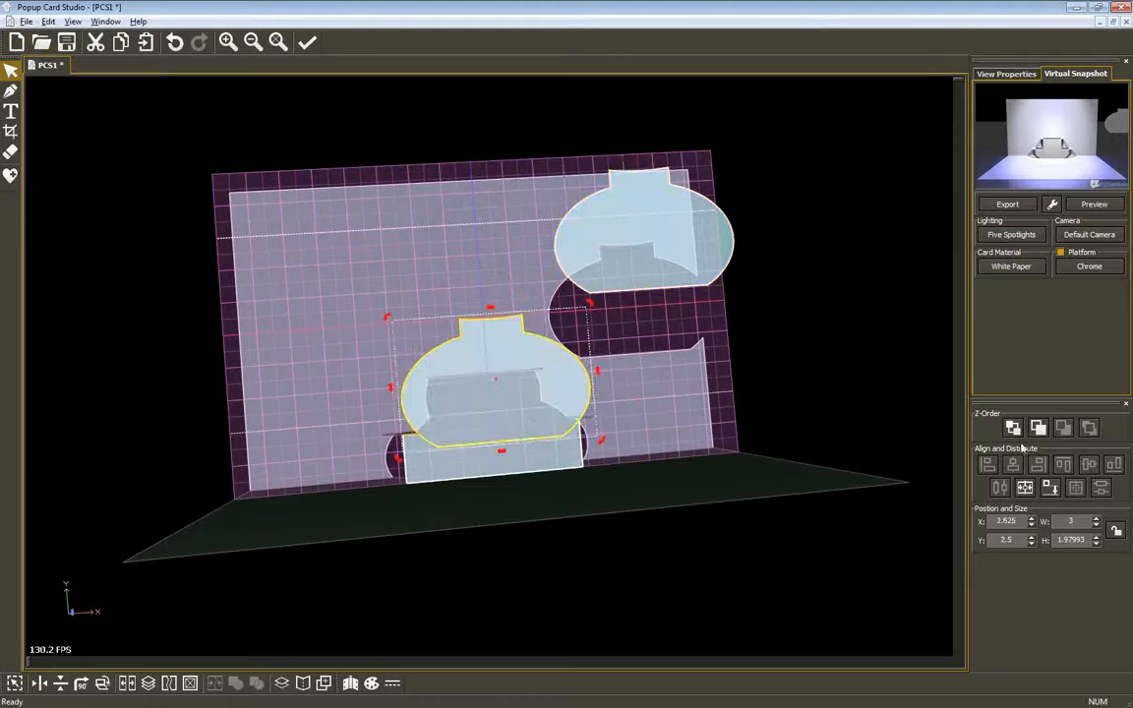
{"action": "left_click", "coordinate": [1024, 488]}
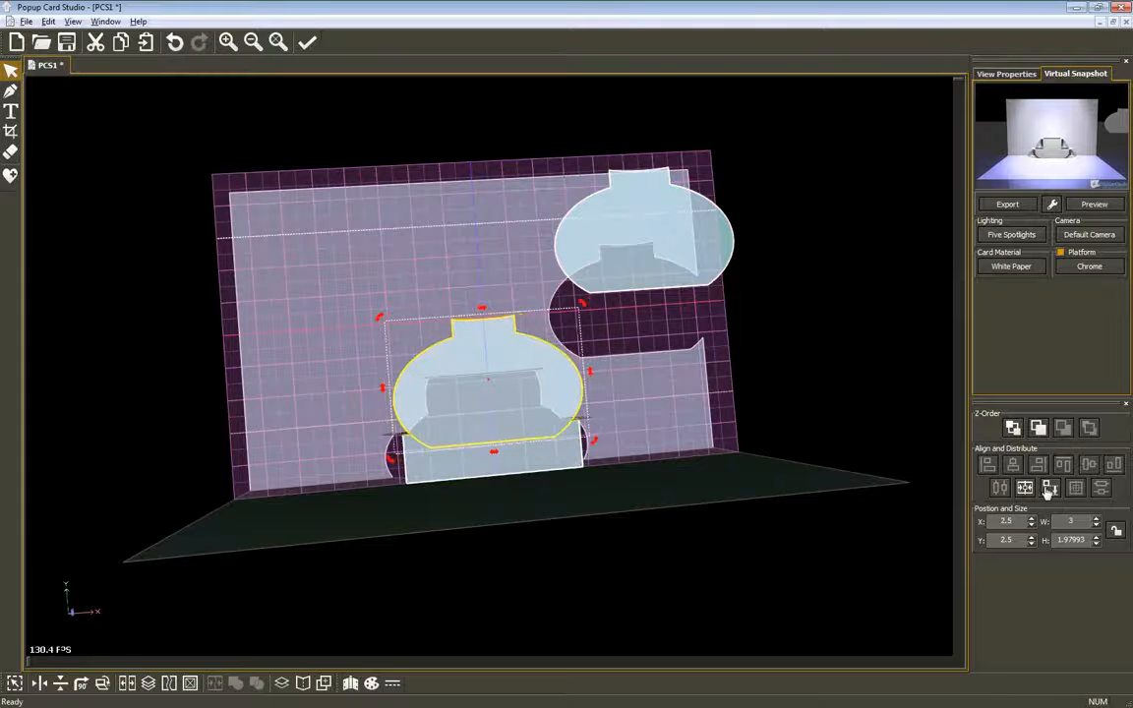
{"action": "left_click", "coordinate": [1049, 488]}
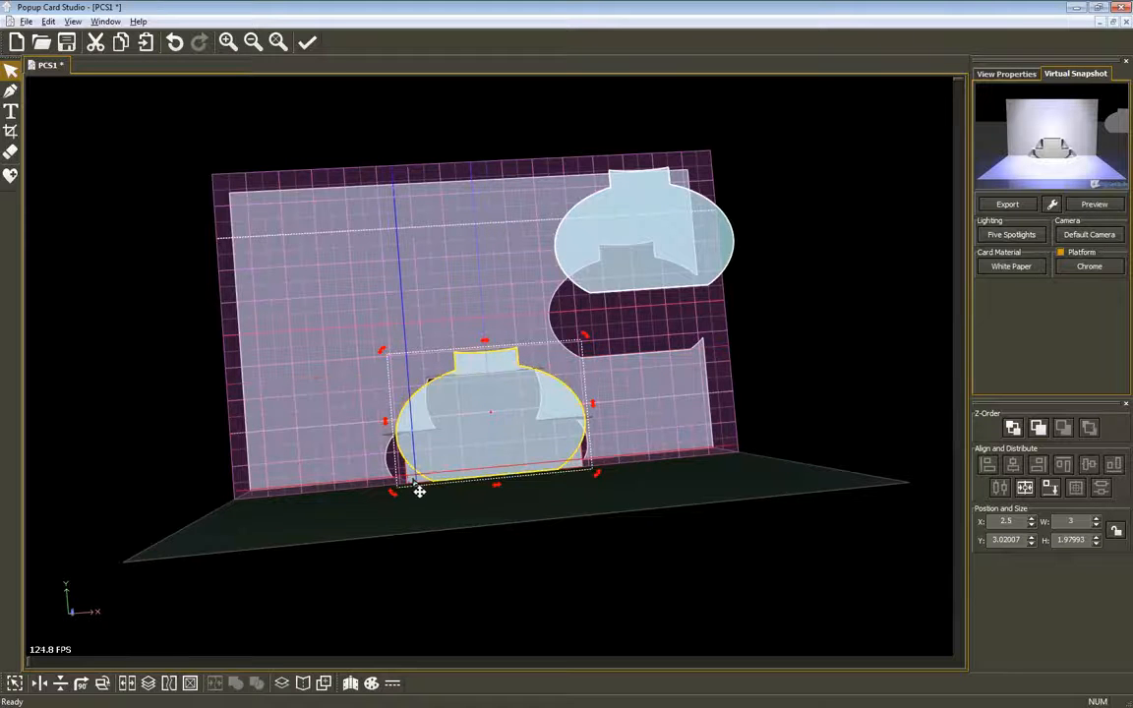
- Move the vase copy aside to X 0.25, Y 1, and align the stepped shape with the floor
{"action": "mouse_move", "coordinate": [419, 491]}
{"action": "left_mouse_down"}
{"action": "mouse_move", "coordinate": [413, 484]}
{"action": "mouse_move", "coordinate": [427, 488]}
{"action": "left_mouse_up"}
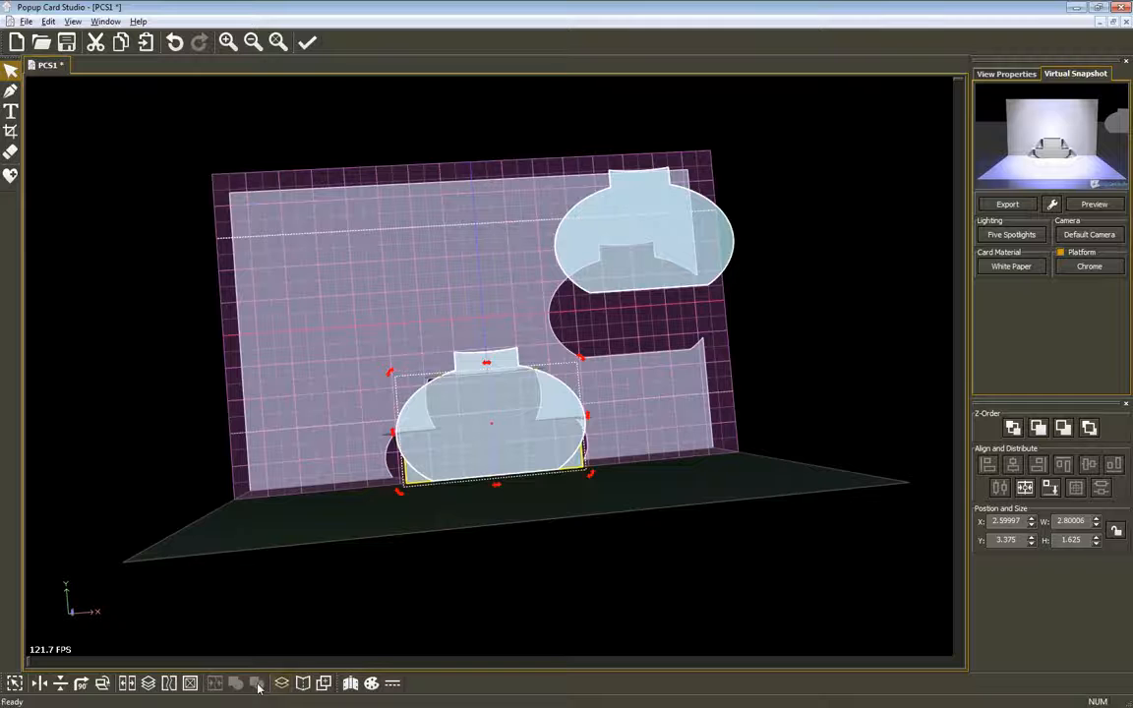
{"action": "middle_click_drag", "start_coordinate": [674, 422], "coordinate": [506, 412]}
{"action": "left_click_drag", "start_coordinate": [492, 433], "coordinate": [379, 296]}
{"action": "left_click", "coordinate": [499, 435]}
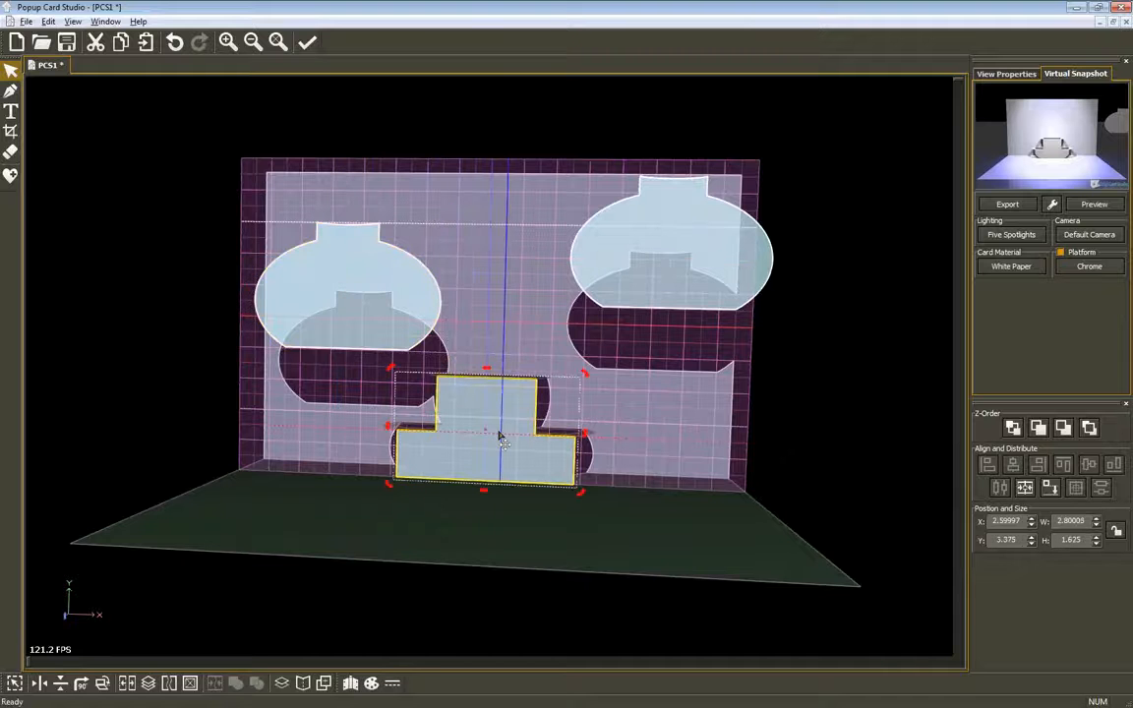
{"action": "left_click", "coordinate": [1050, 488]}
{"action": "key", "text": "Return"}
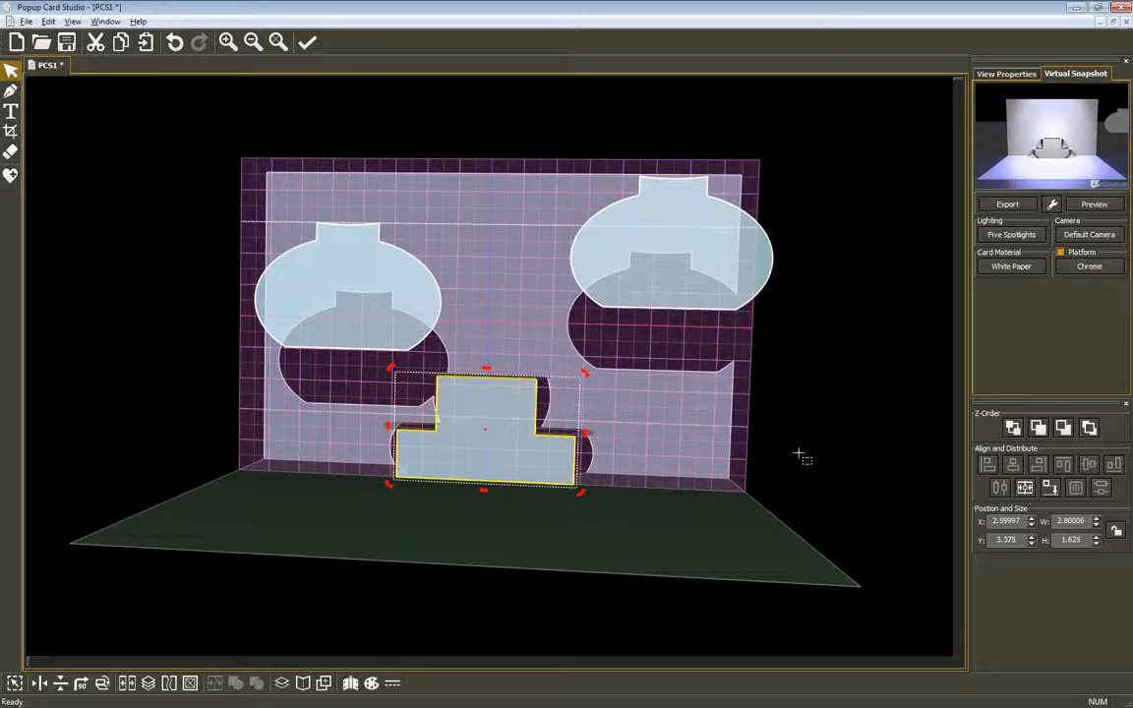
- Centre the vase copy horizontally on the card again and set its base on the floor, over the stepped shape
{"action": "left_click", "coordinate": [384, 334]}
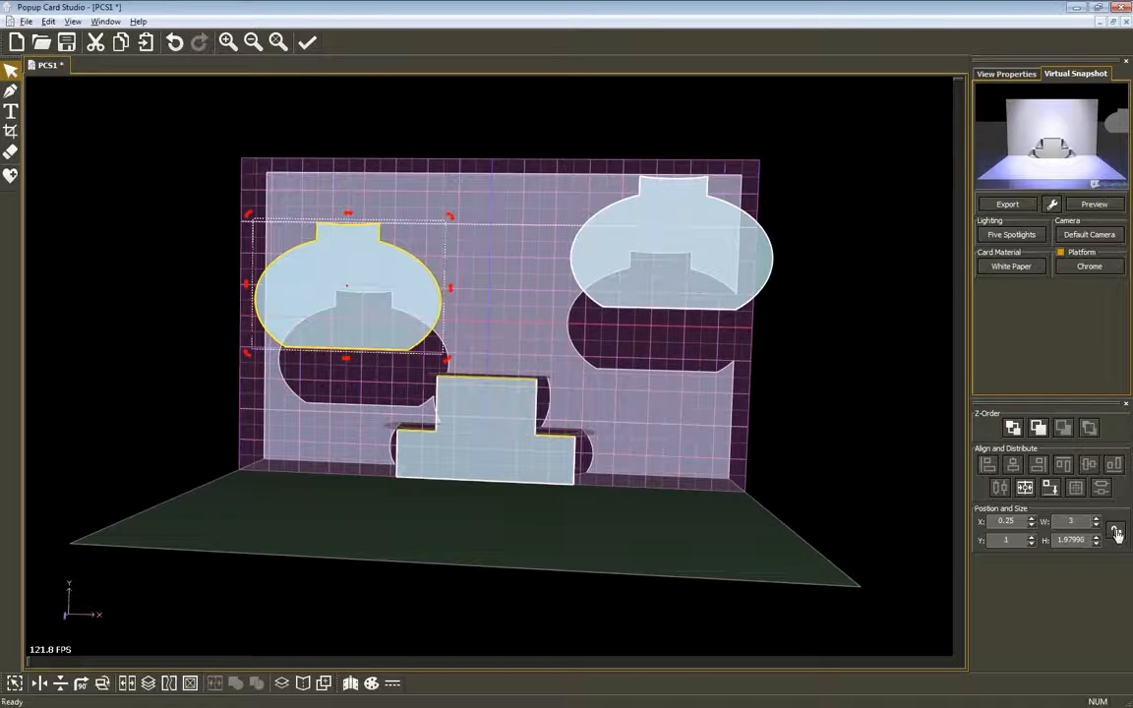
{"action": "left_click", "coordinate": [1027, 490]}
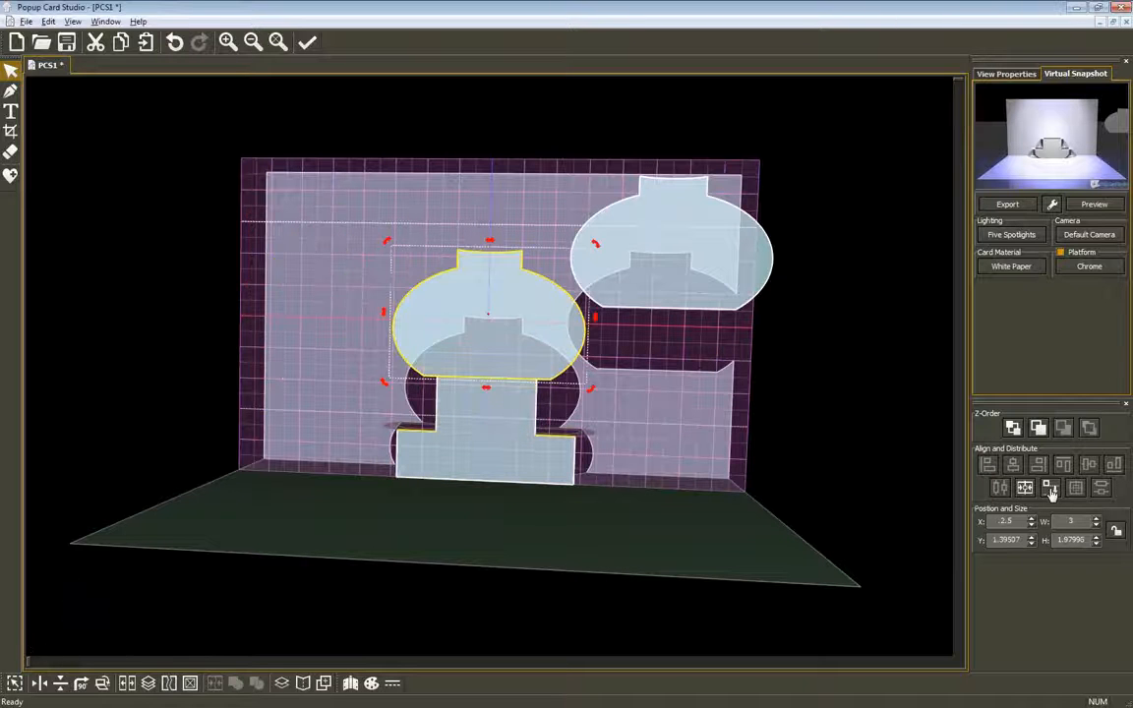
{"action": "left_click", "coordinate": [1051, 489]}
{"action": "left_click", "coordinate": [1051, 490]}
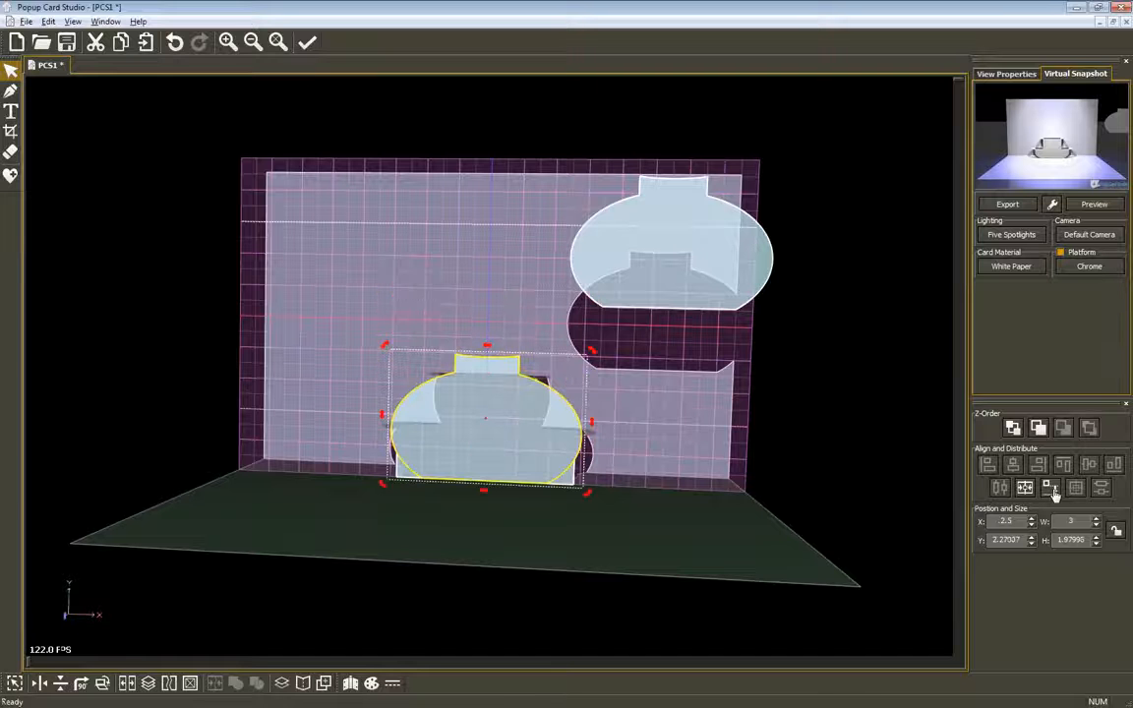
- Combine the vase copy and the stepped shape with a Boolean Join set to Intersection
{"action": "left_click", "coordinate": [407, 485], "text": "shift"}
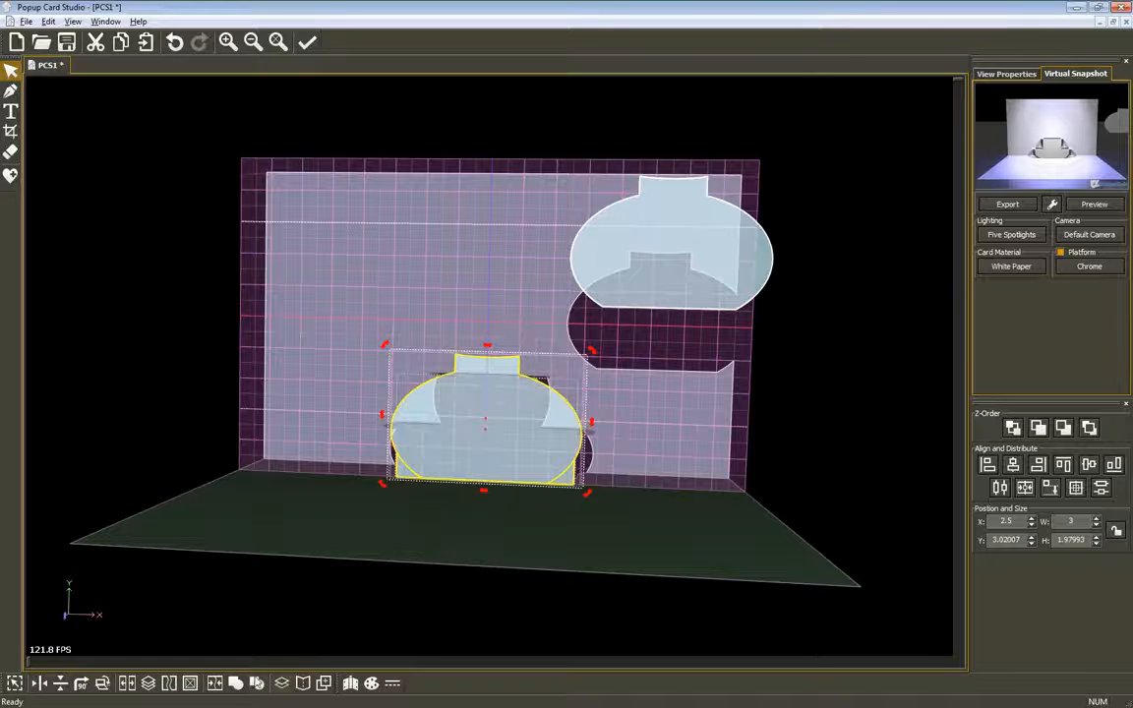
{"action": "left_click", "coordinate": [255, 683]}
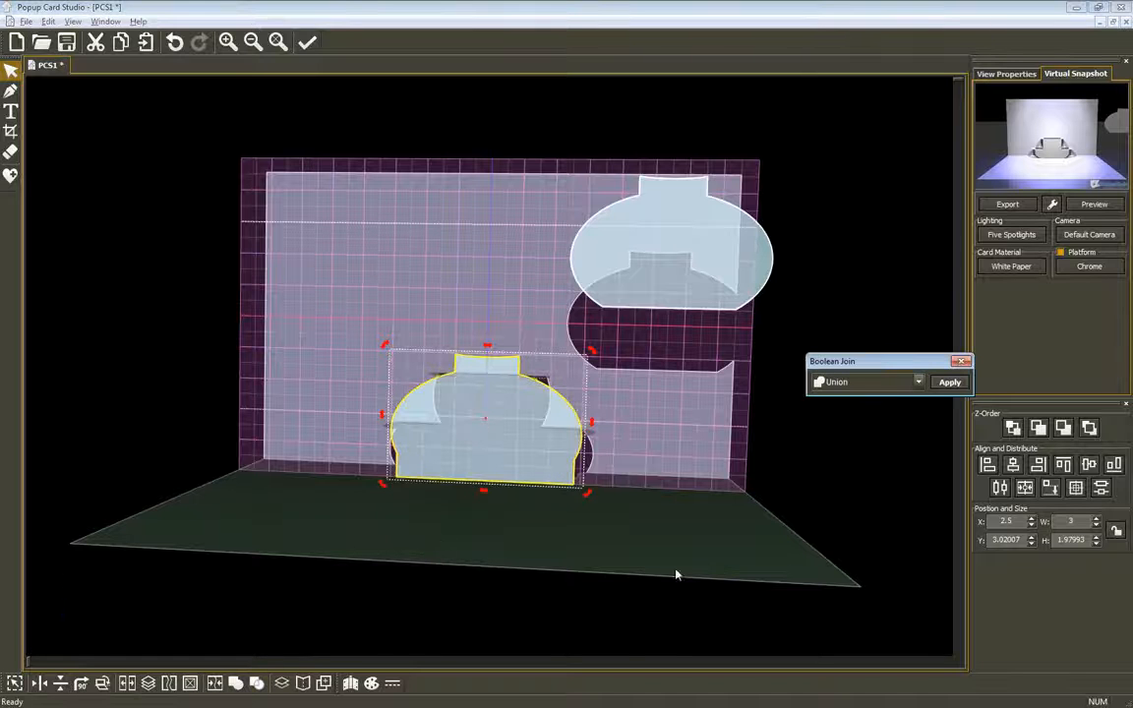
{"action": "left_click", "coordinate": [921, 383]}
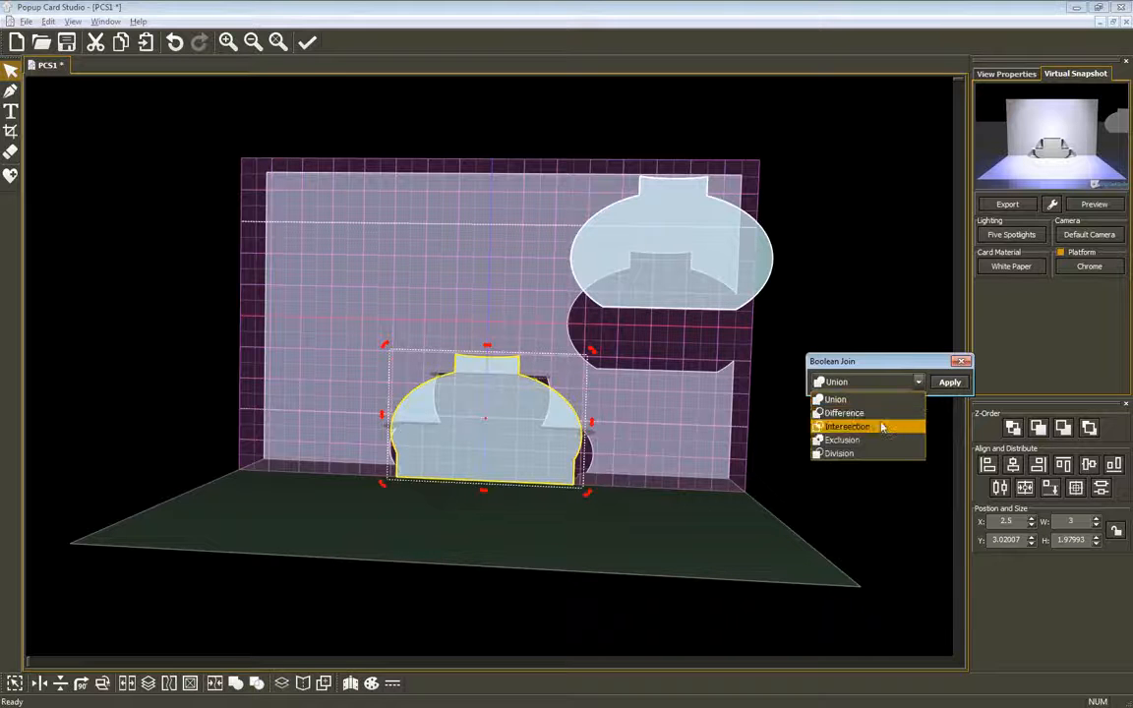
{"action": "left_click", "coordinate": [882, 427]}
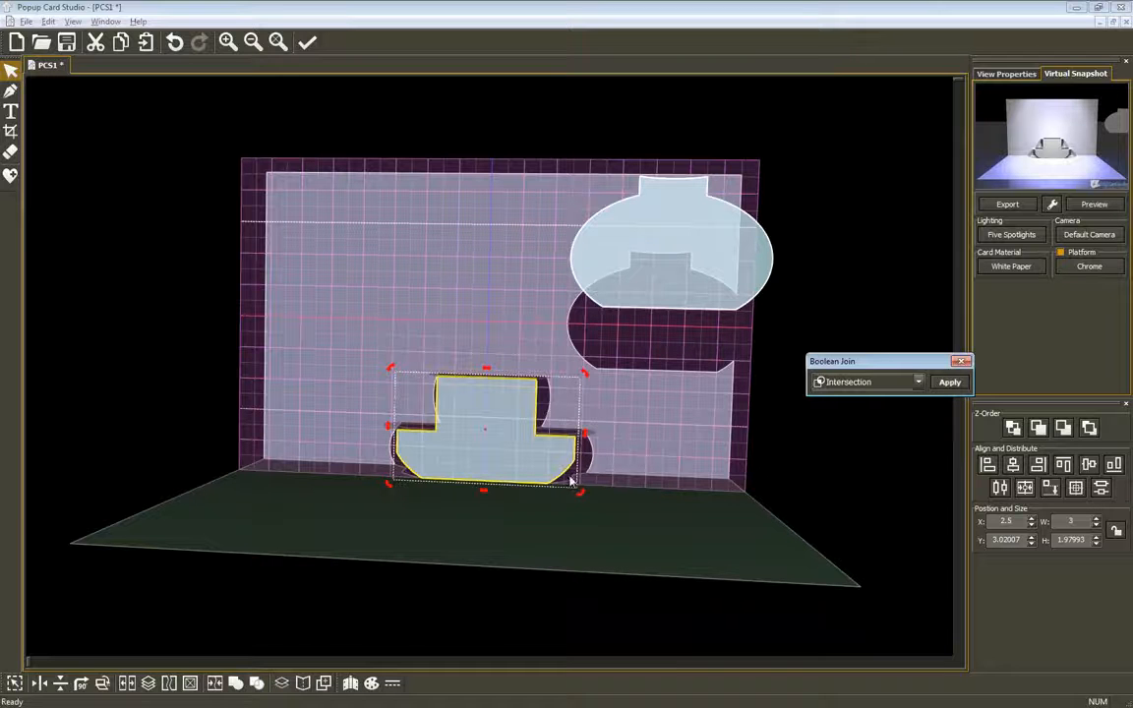
{"action": "left_click", "coordinate": [949, 382]}
- Place the remaining vase over the trimmed base at X 2.5, Y 3, and check the fit from the default view
{"action": "middle_click_drag", "start_coordinate": [649, 439], "coordinate": [704, 419]}
{"action": "left_click_drag", "start_coordinate": [695, 257], "coordinate": [546, 451]}
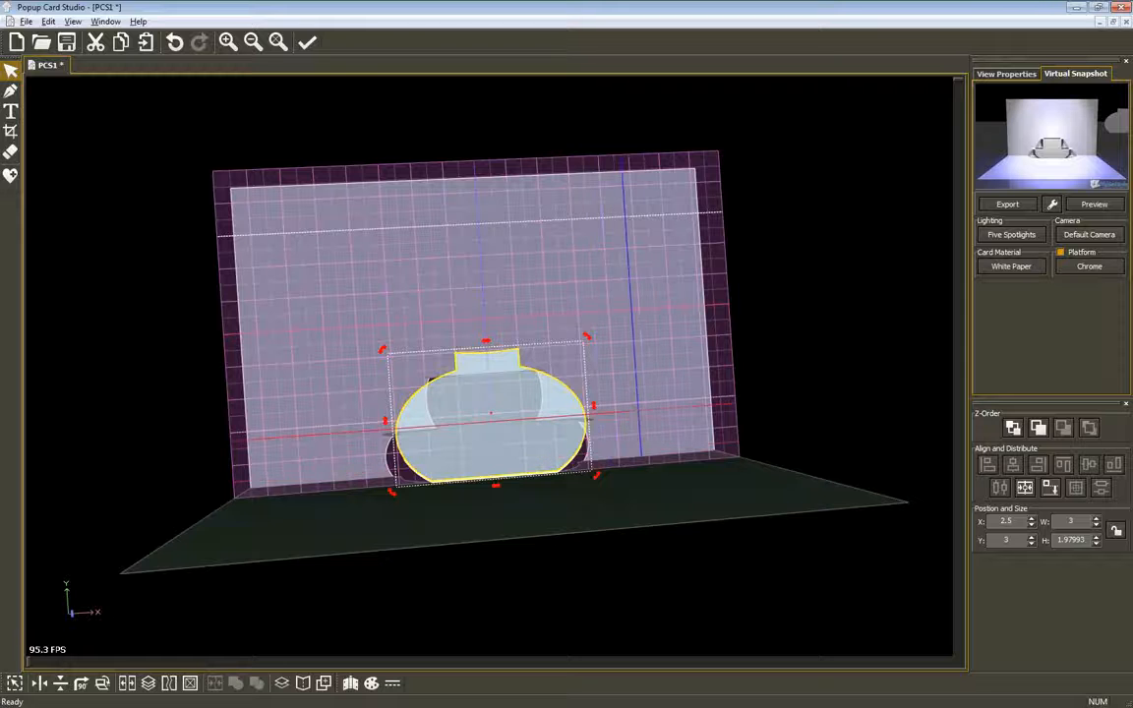
{"action": "left_click", "coordinate": [640, 412]}
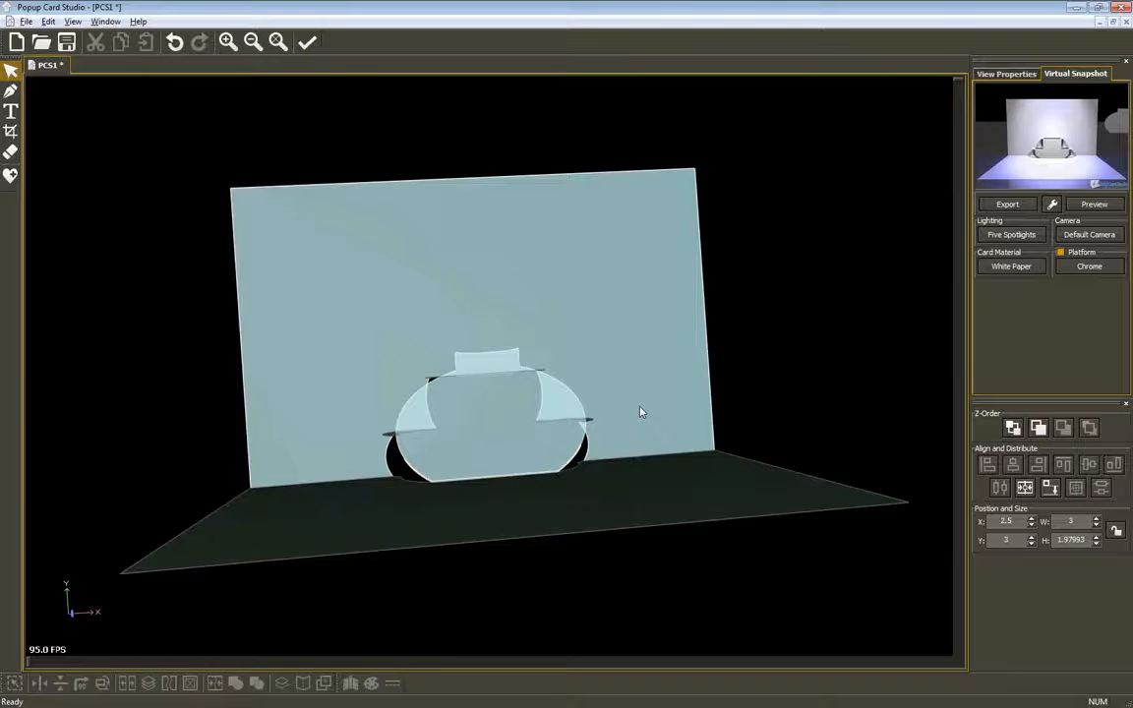
{"action": "key", "text": "Home"}
{"action": "left_click", "coordinate": [571, 418]}
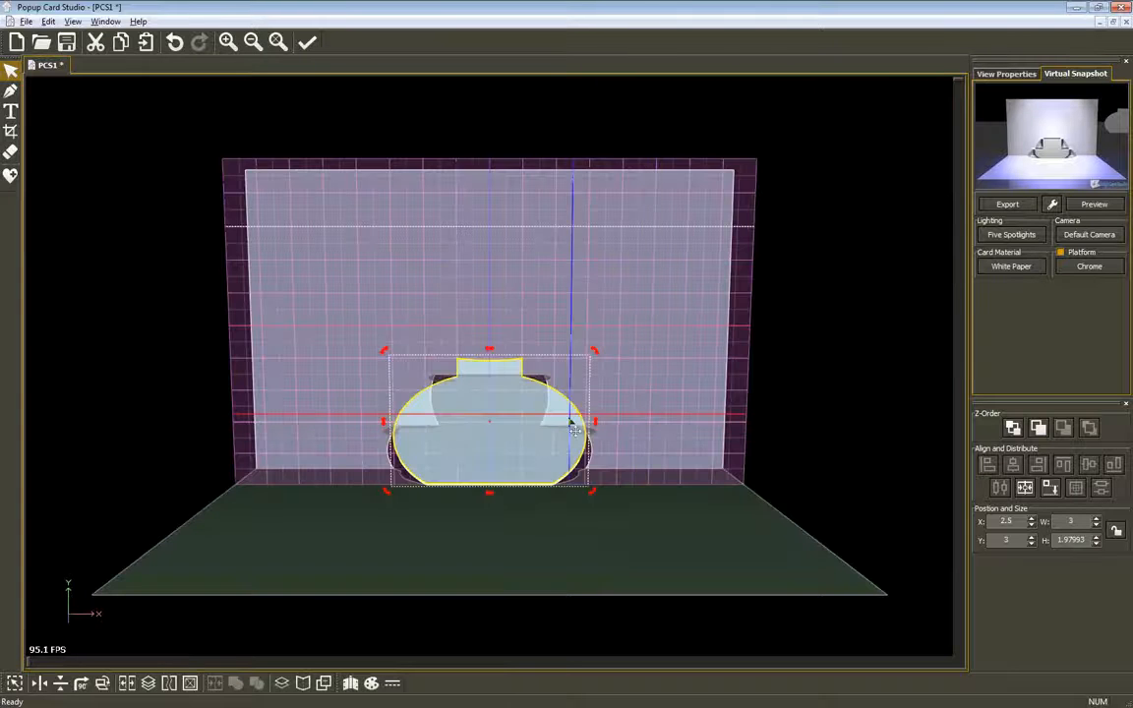
- Slide the vase off the trimmed base, remove it from the card, and paste it into the Make The Cut! project
{"action": "middle_click_drag", "start_coordinate": [640, 260], "coordinate": [617, 280]}
{"action": "mouse_move", "coordinate": [604, 559]}
{"action": "middle_mouse_down"}
{"action": "mouse_move", "coordinate": [566, 558]}
{"action": "mouse_move", "coordinate": [588, 558]}
{"action": "middle_mouse_up"}
{"action": "left_click_drag", "start_coordinate": [533, 449], "coordinate": [676, 282]}
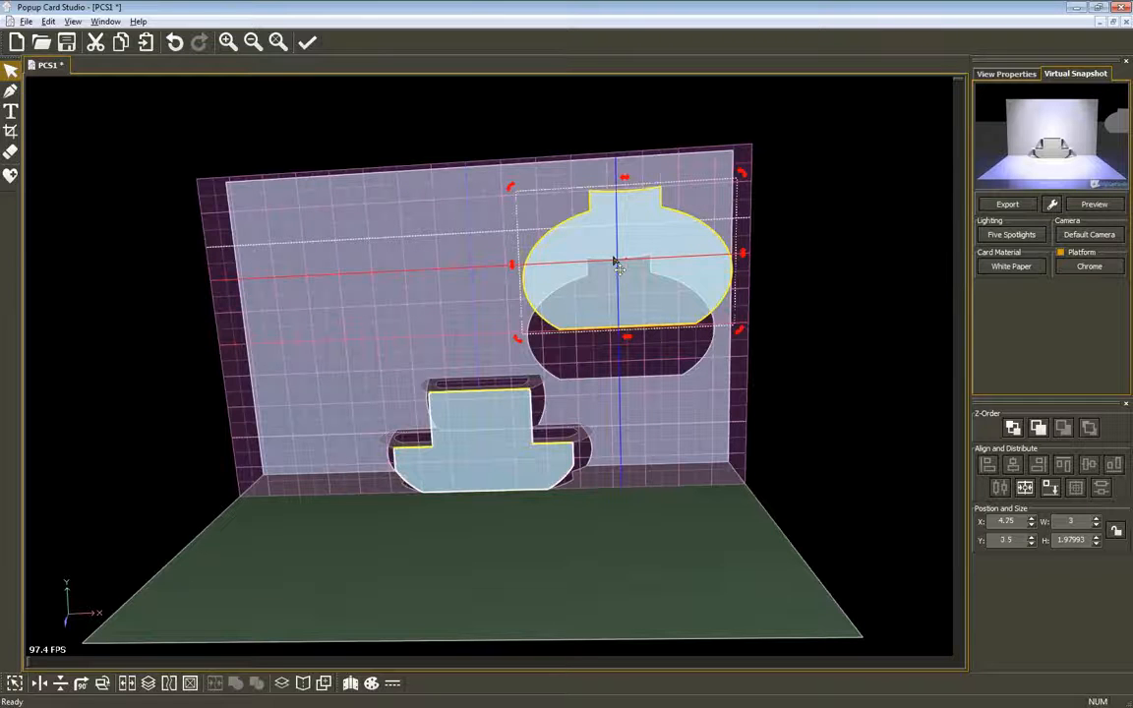
{"action": "key", "text": "Delete"}
{"action": "left_click", "coordinate": [325, 679]}
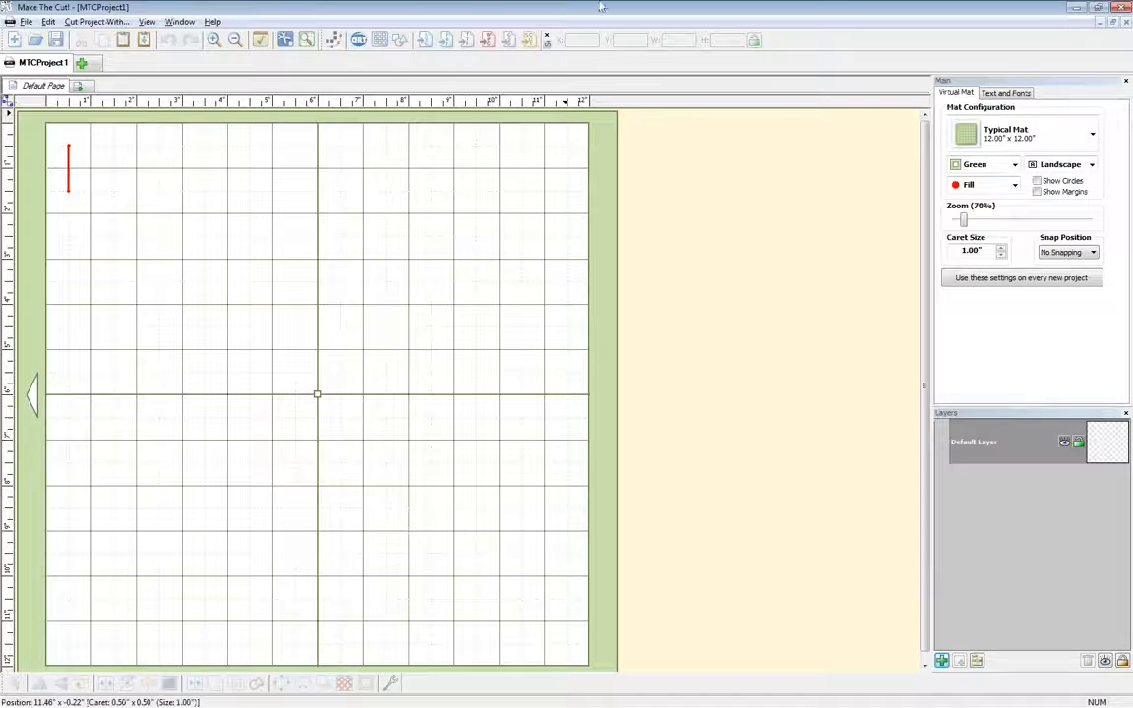
{"action": "left_click", "coordinate": [144, 40]}
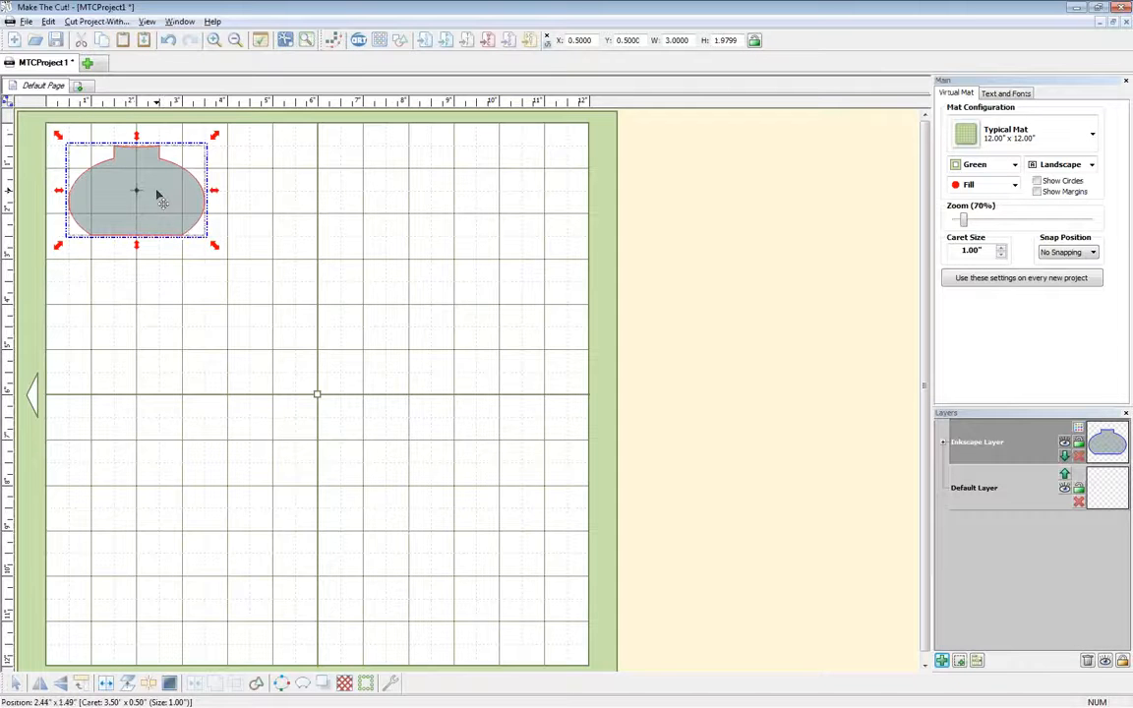
- Add a new page to the Make The Cut! project and delete that page again
{"action": "left_click", "coordinate": [79, 87]}
{"action": "key", "text": "Return"}
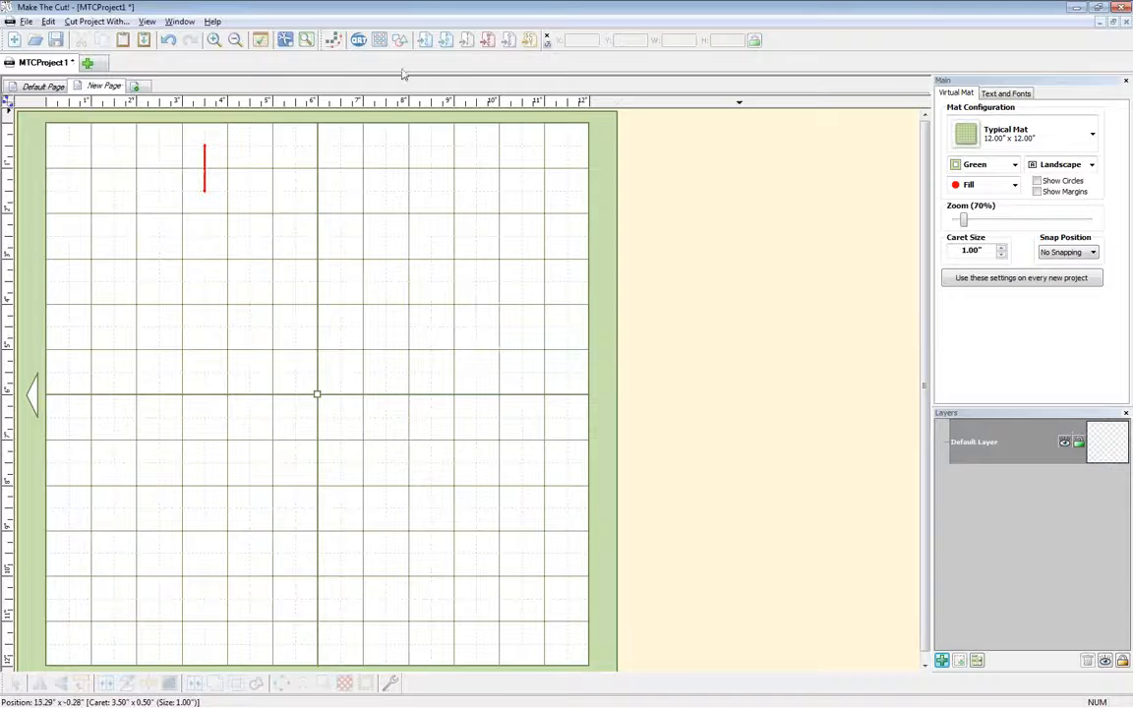
{"action": "right_click", "coordinate": [105, 85]}
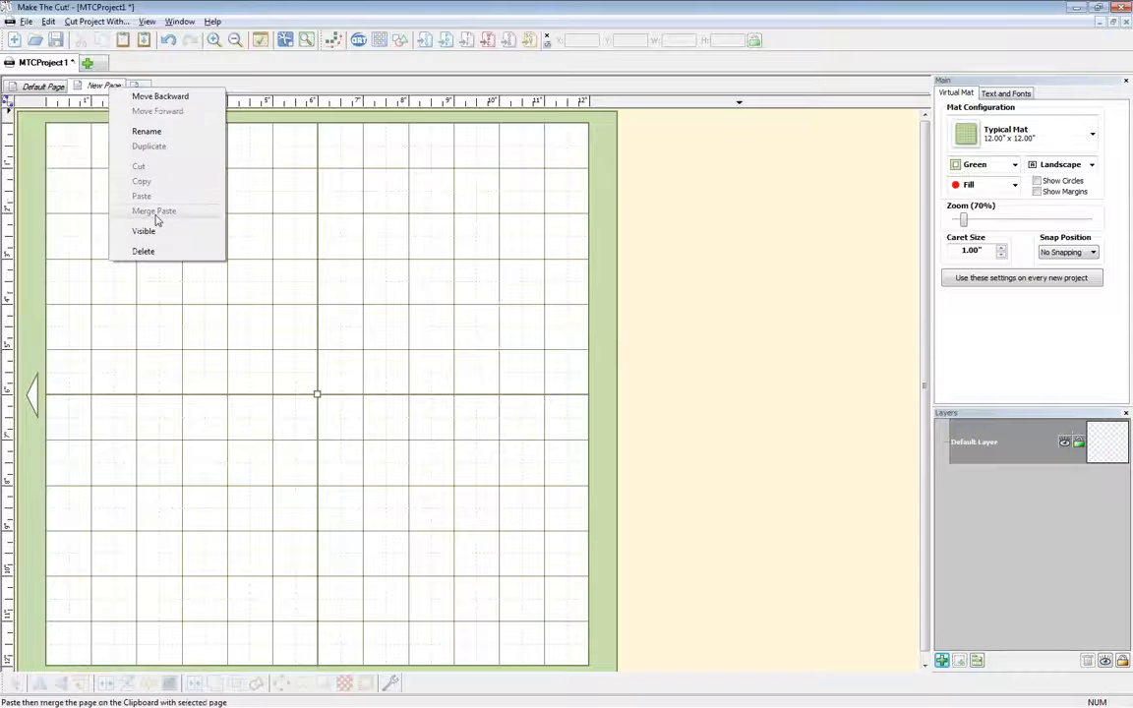
{"action": "left_click", "coordinate": [156, 252]}
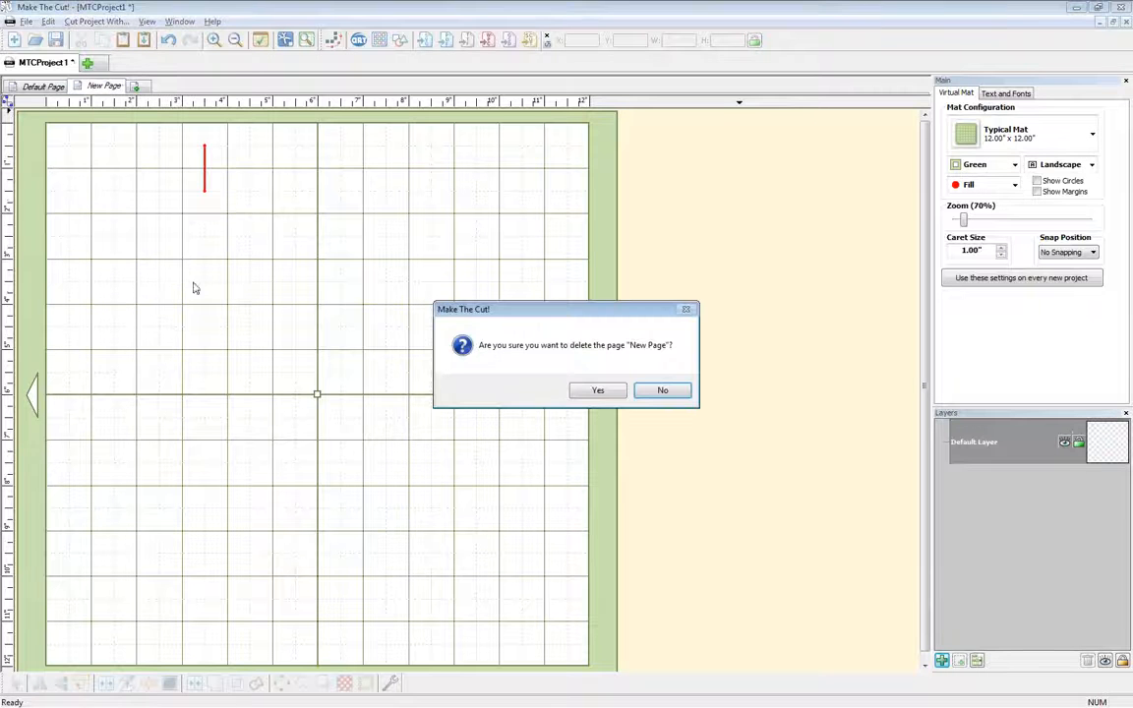
{"action": "left_click", "coordinate": [597, 390]}
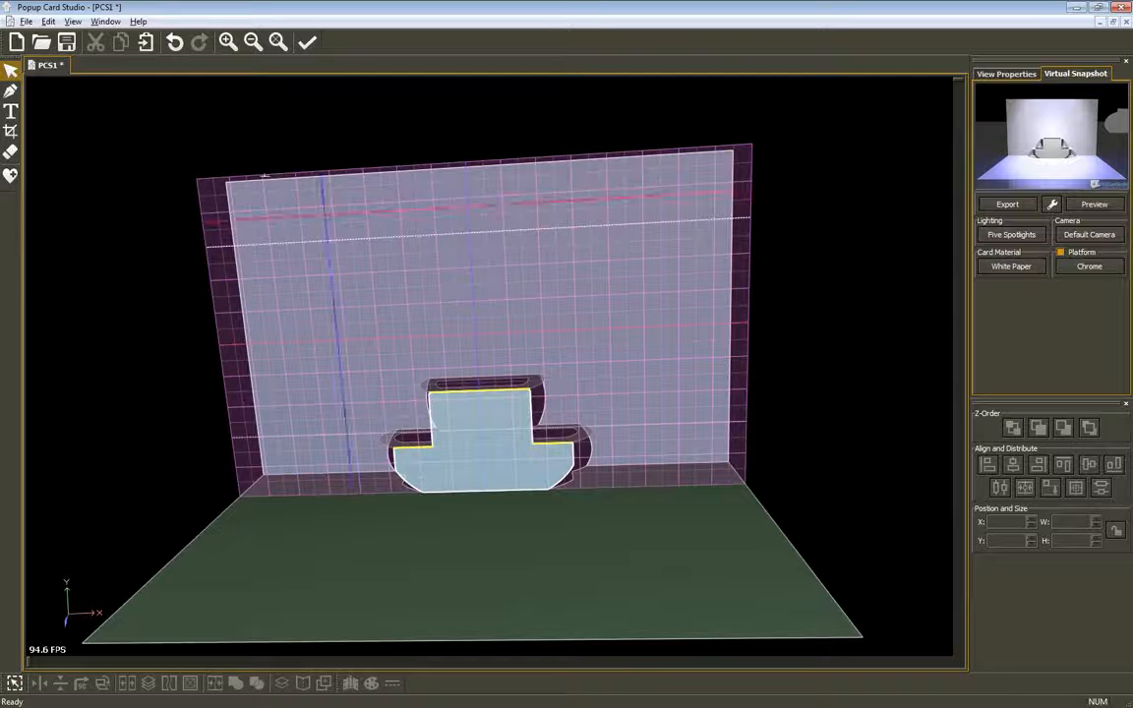
- Export the card project's rendering as an SVG file named Vase
{"action": "left_click", "coordinate": [26, 21]}
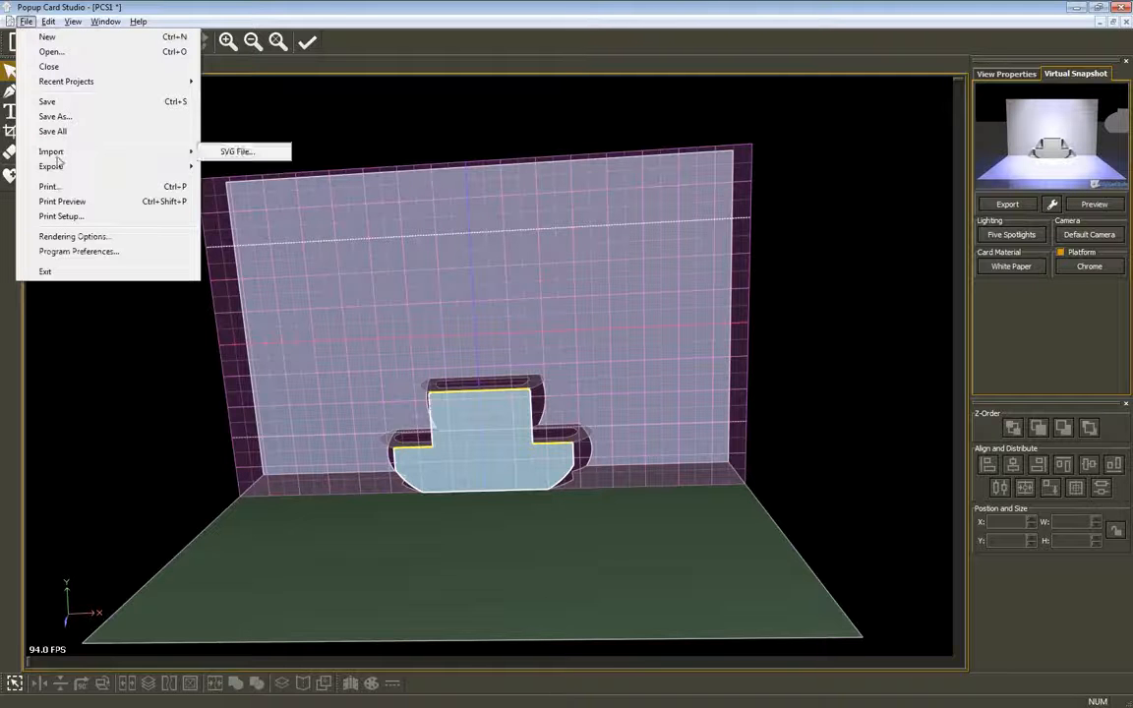
{"action": "mouse_move", "coordinate": [61, 169]}
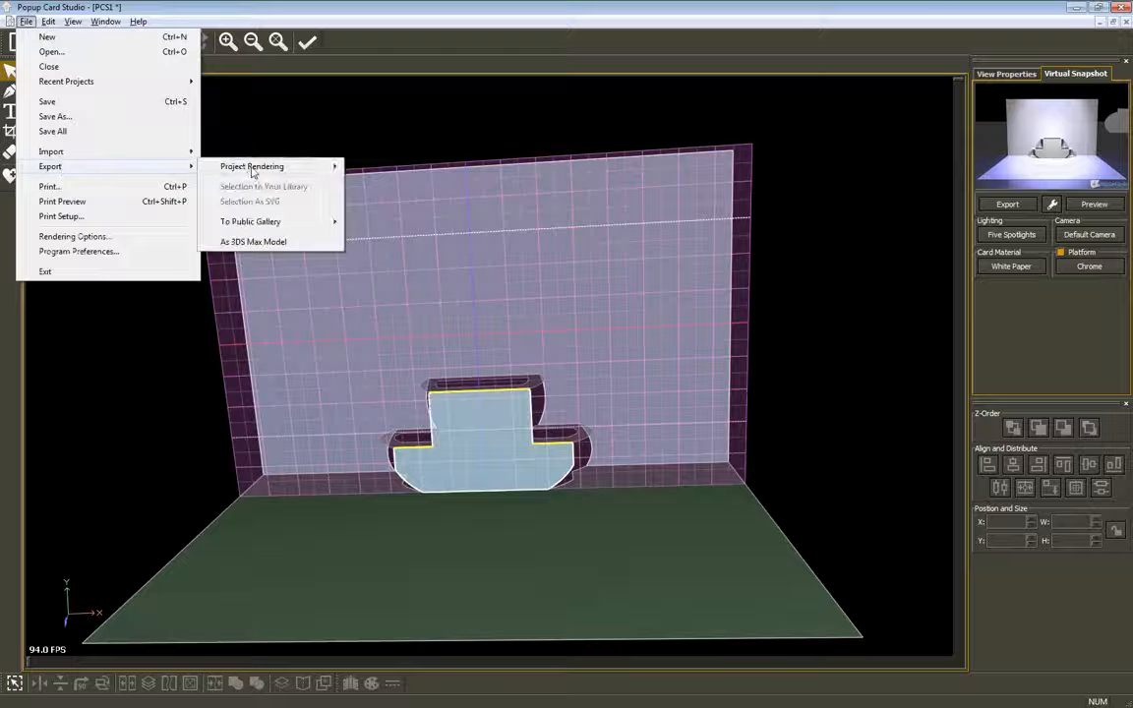
{"action": "mouse_move", "coordinate": [228, 167]}
{"action": "left_click", "coordinate": [388, 187]}
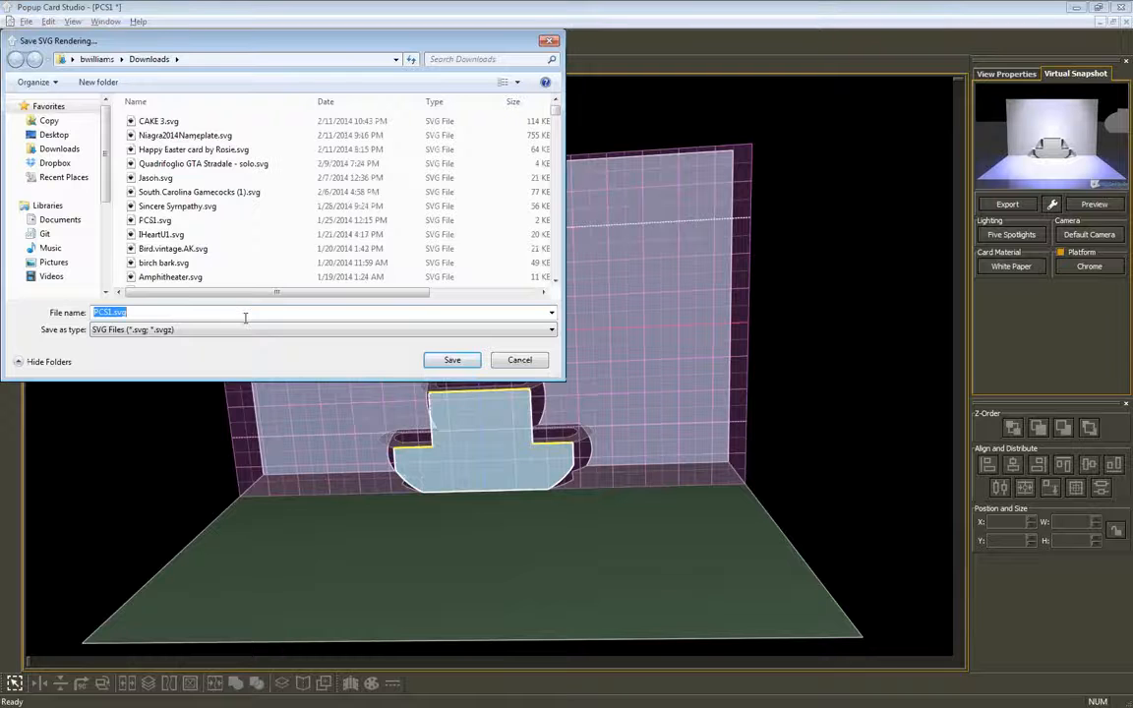
{"action": "type", "text": "Vase"}
{"action": "key", "text": "Return"}
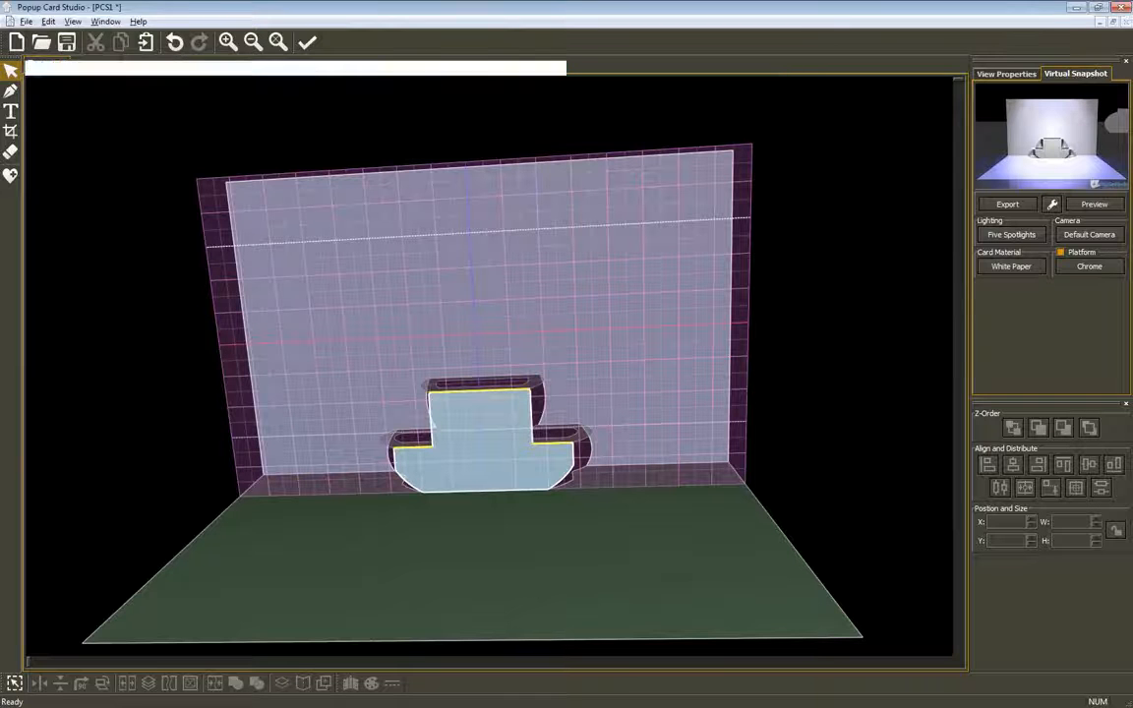
- Switch to Make The Cut! and bring the exported Vase SVG onto the mat beside the vase shape
{"action": "left_click", "coordinate": [26, 22]}
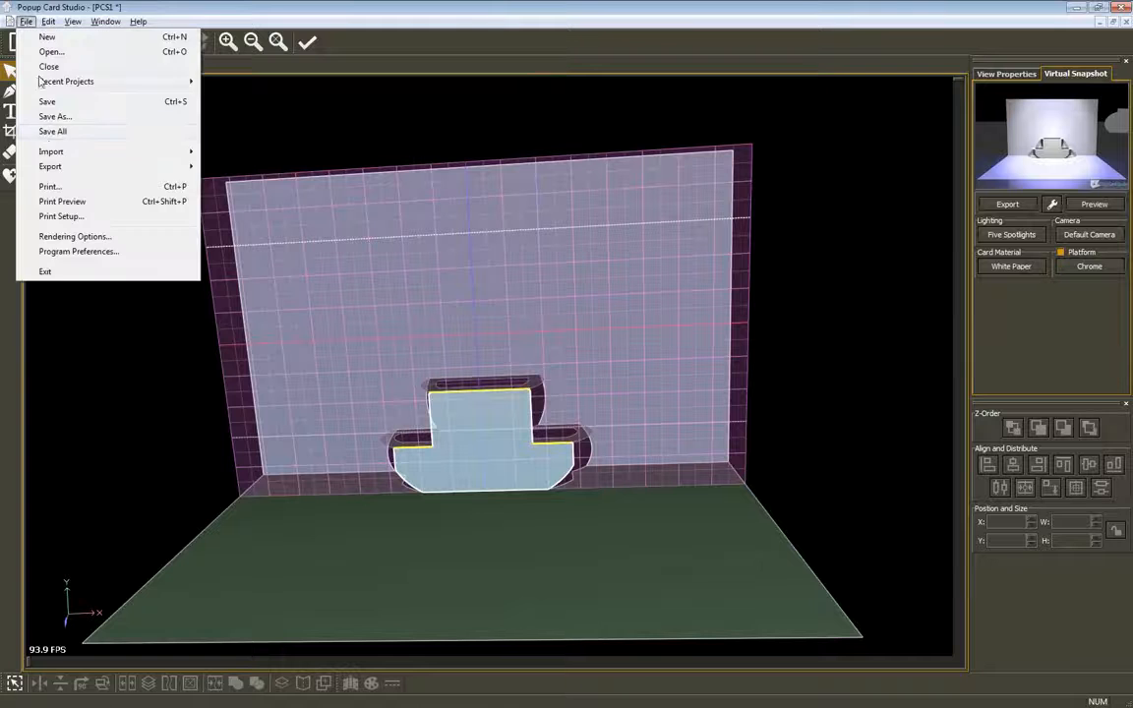
{"action": "left_click", "coordinate": [53, 118]}
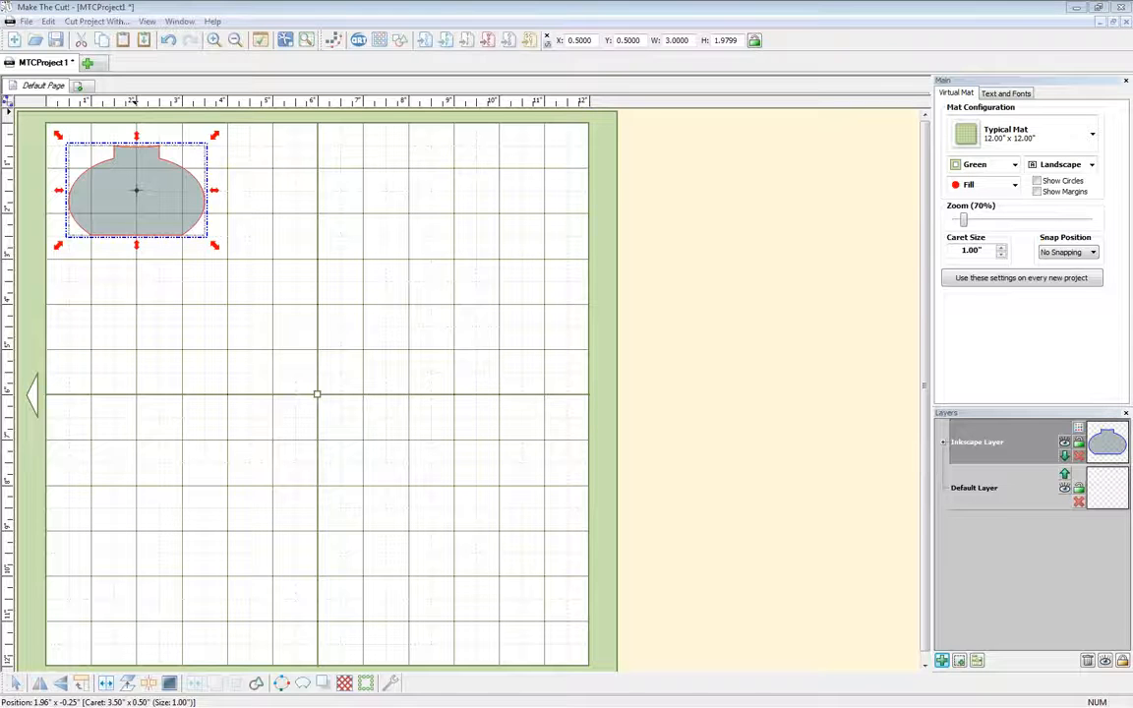
{"action": "left_click_drag", "start_coordinate": [0, 316], "coordinate": [455, 298]}
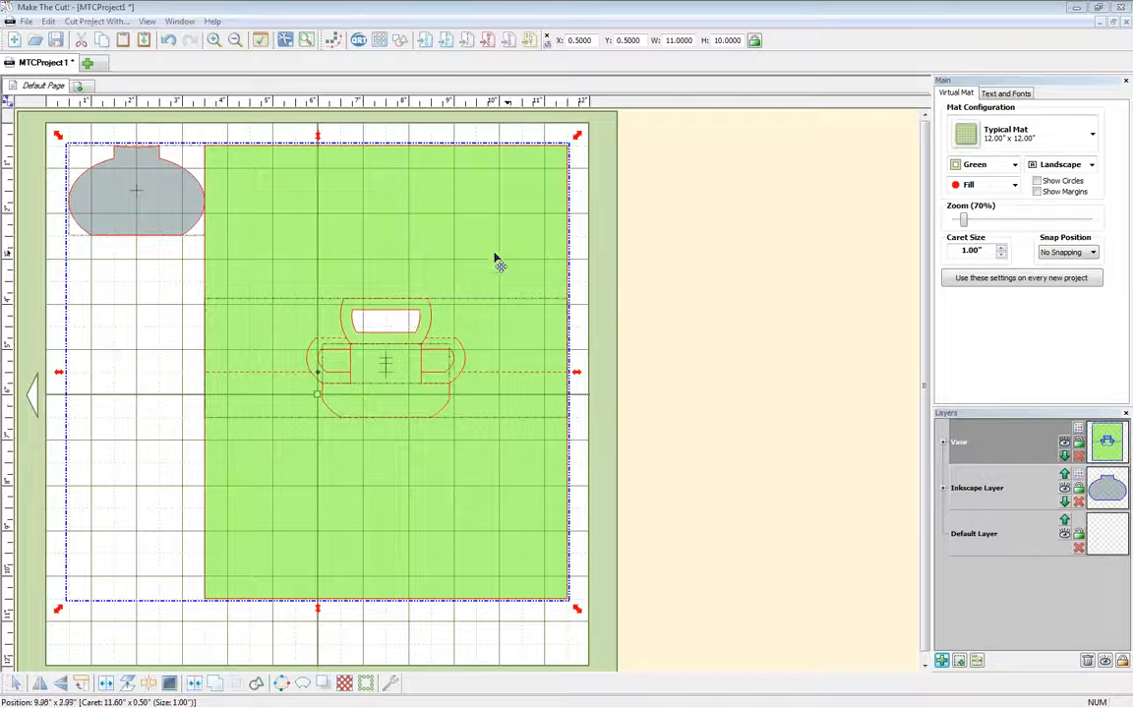
- Select only the separate vase shape and reposition it beside the card layout at about X 0.47, Y 0.92
{"action": "left_click", "coordinate": [139, 195]}
{"action": "left_click", "coordinate": [41, 193]}
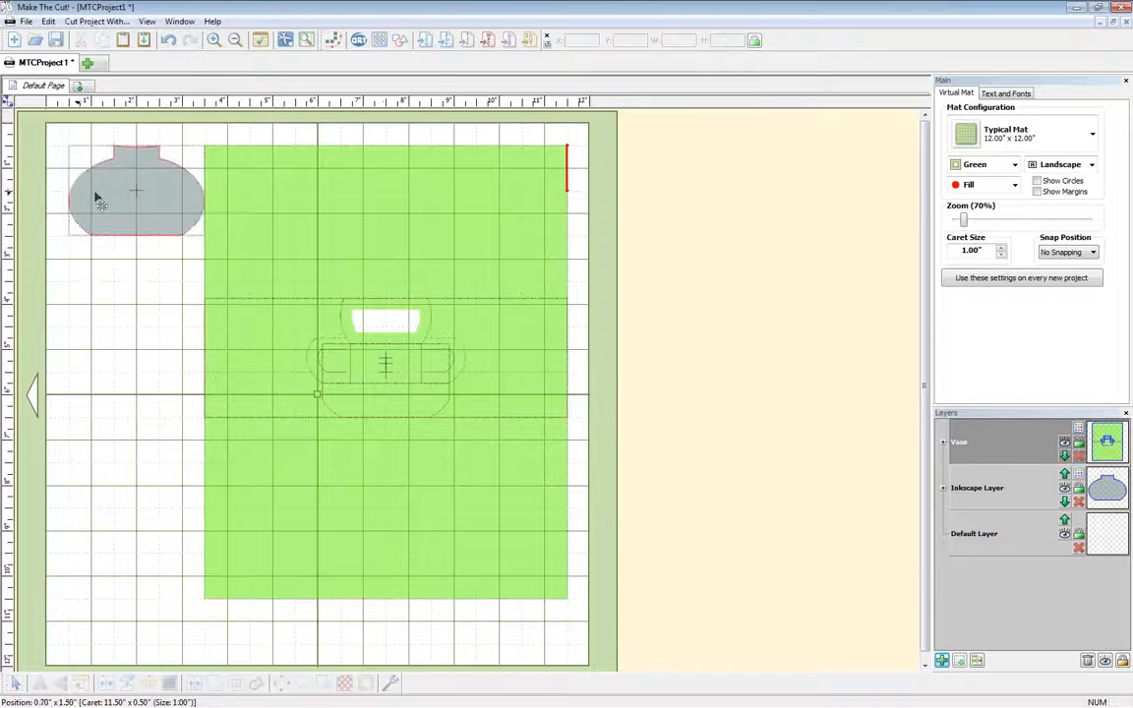
{"action": "left_click_drag", "start_coordinate": [127, 195], "coordinate": [105, 241]}
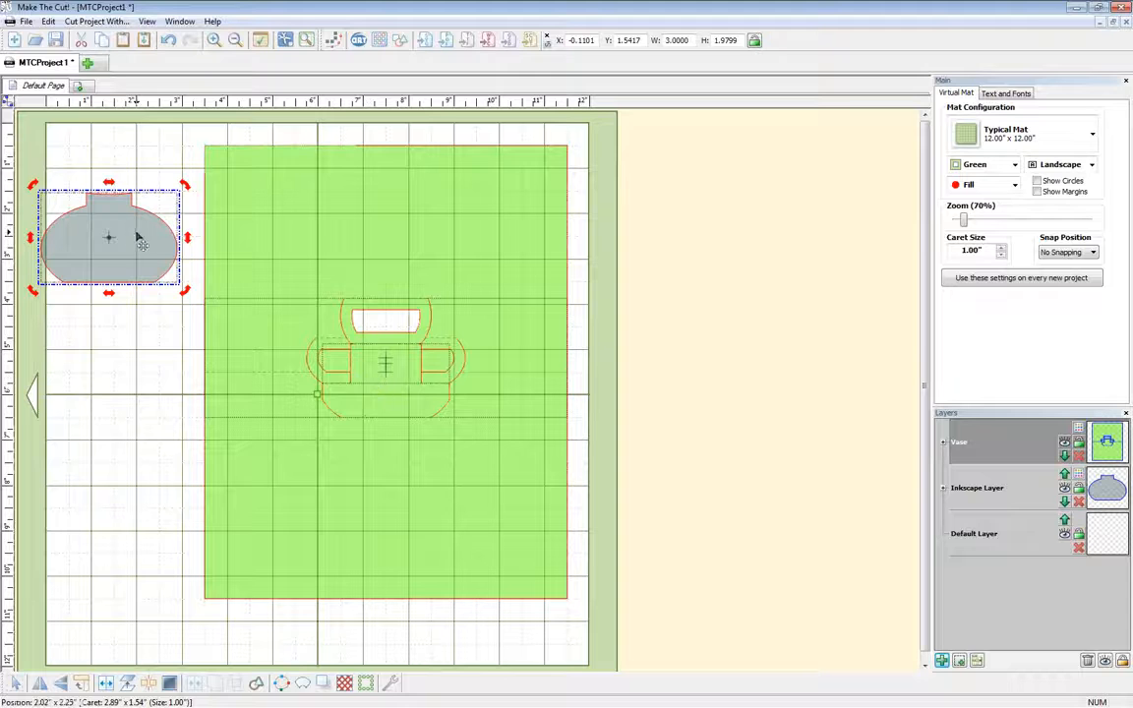
{"action": "left_click_drag", "start_coordinate": [106, 235], "coordinate": [158, 194]}
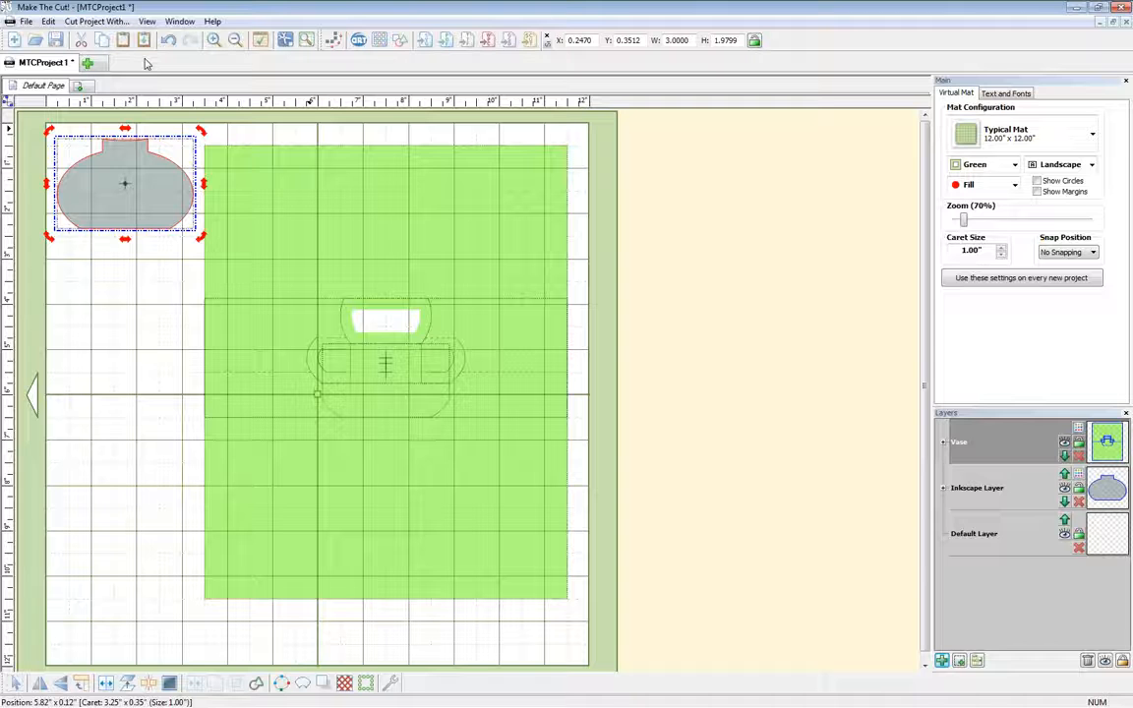
{"action": "left_click_drag", "start_coordinate": [154, 201], "coordinate": [168, 232]}
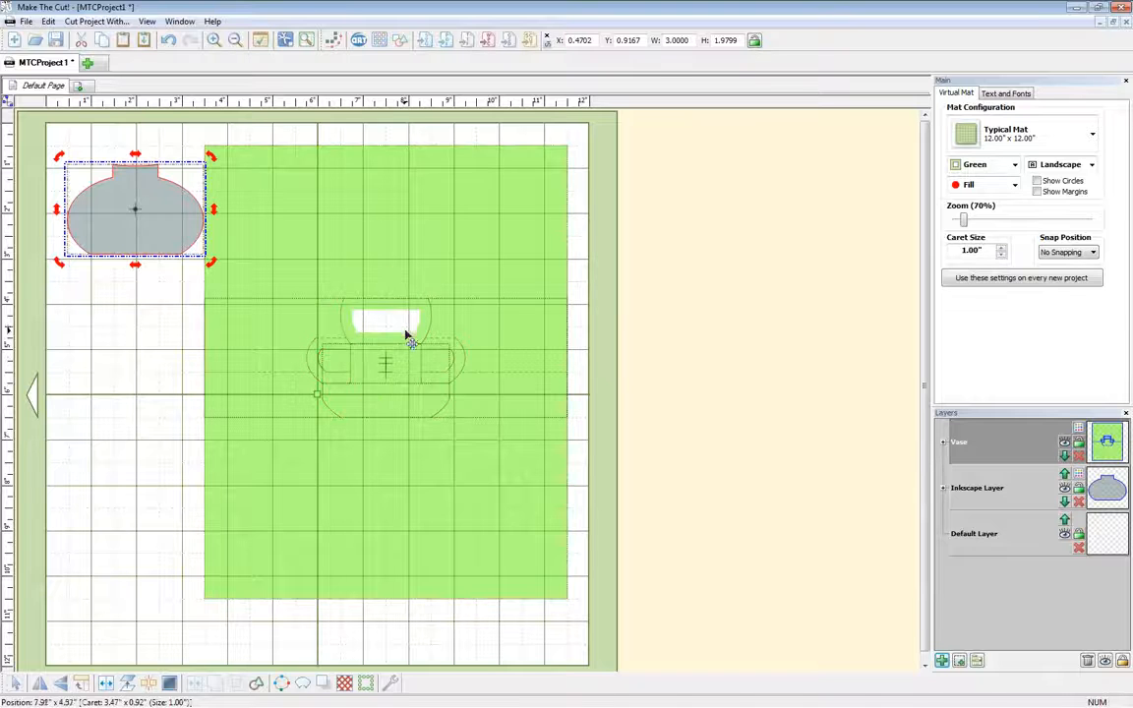
{"action": "left_click", "coordinate": [136, 203]}
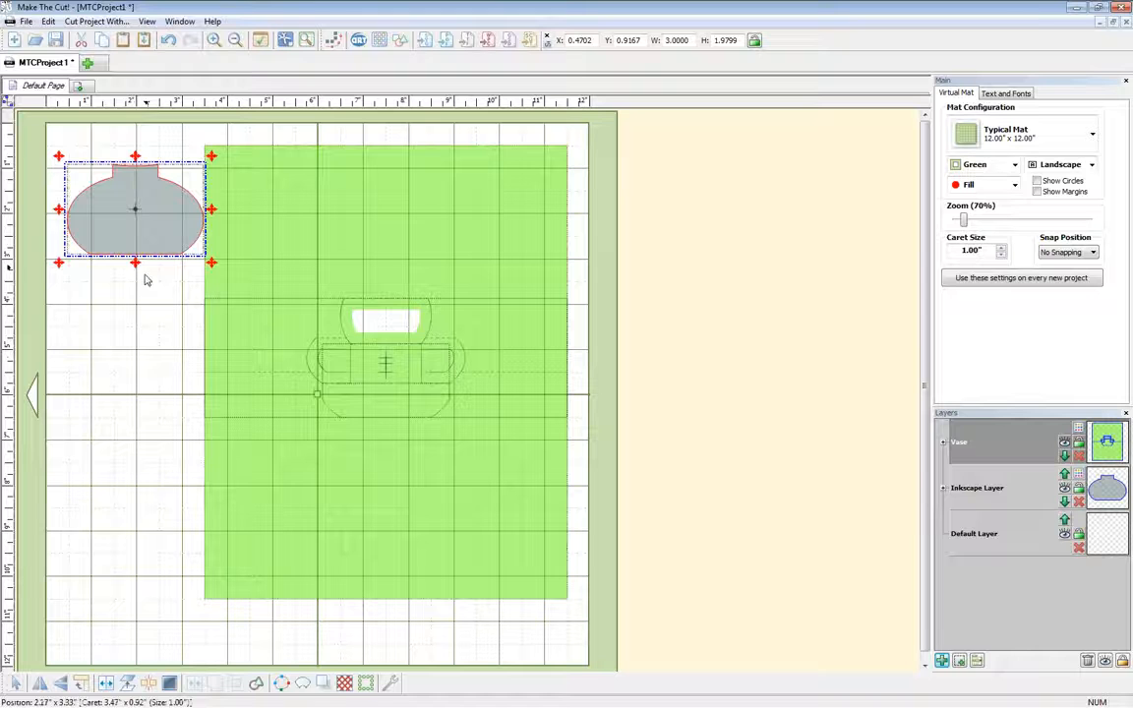
{"action": "left_click", "coordinate": [138, 180]}
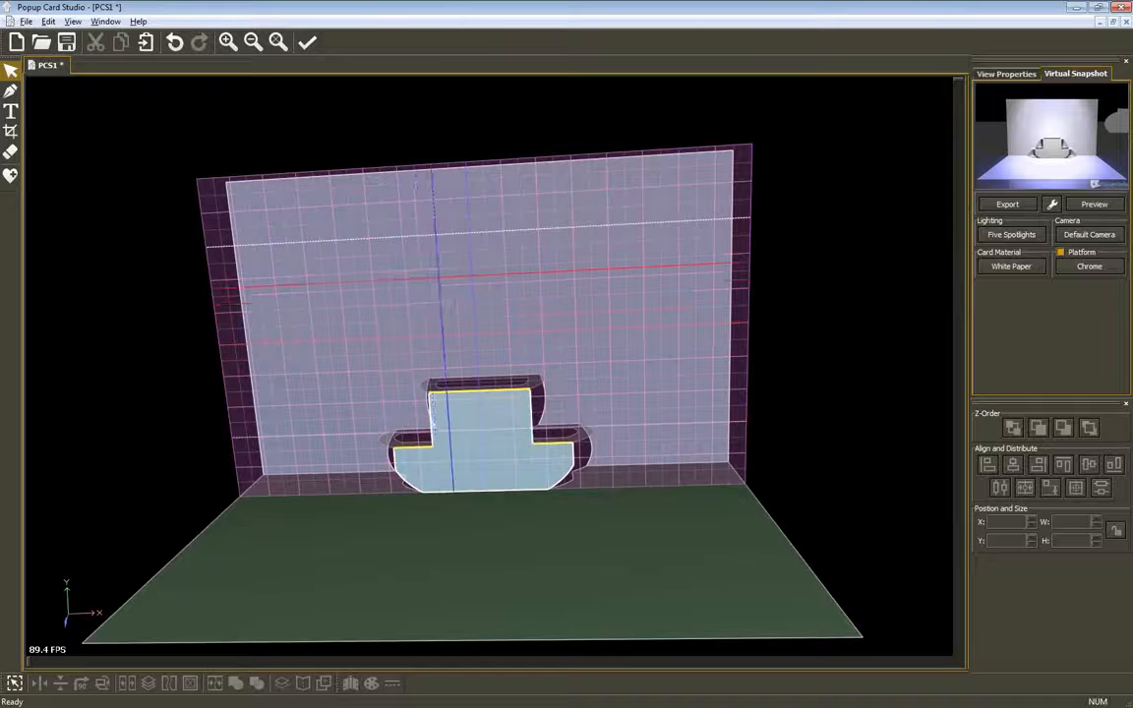
- Switch back to Popup Card Studio, undo the vase removal, and move the vase over the card's side edge at X 6.75, Y 0.5
{"action": "middle_click_drag", "start_coordinate": [451, 276], "coordinate": [544, 443]}
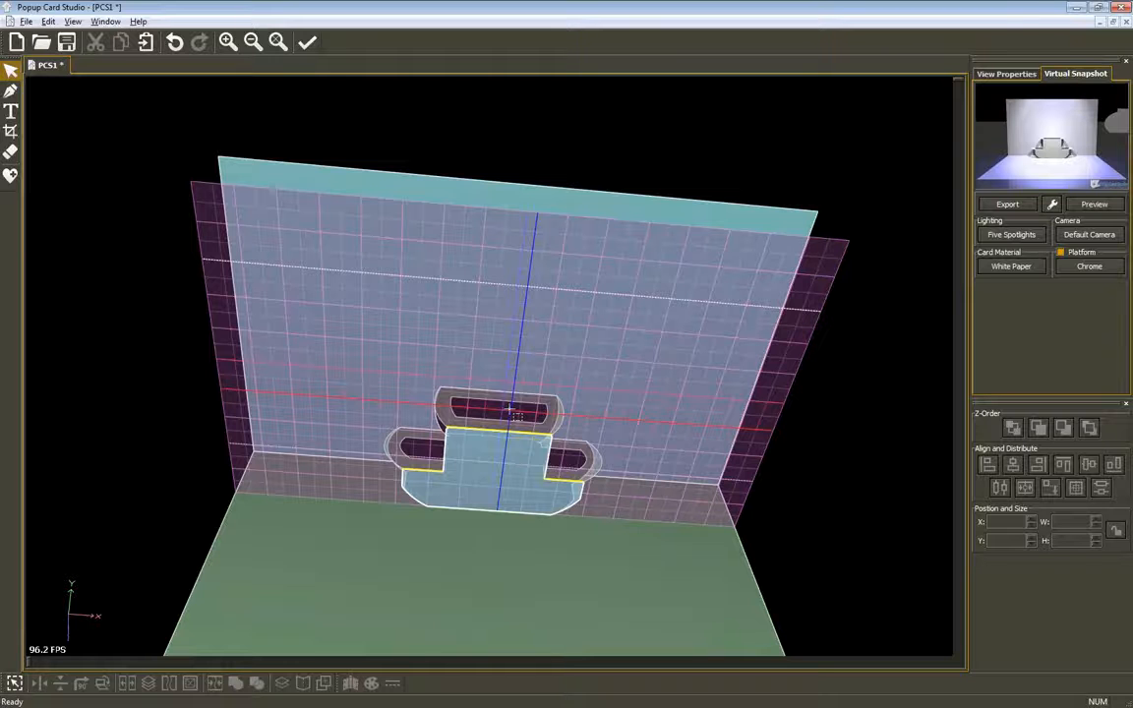
{"action": "key", "text": "ctrl+z"}
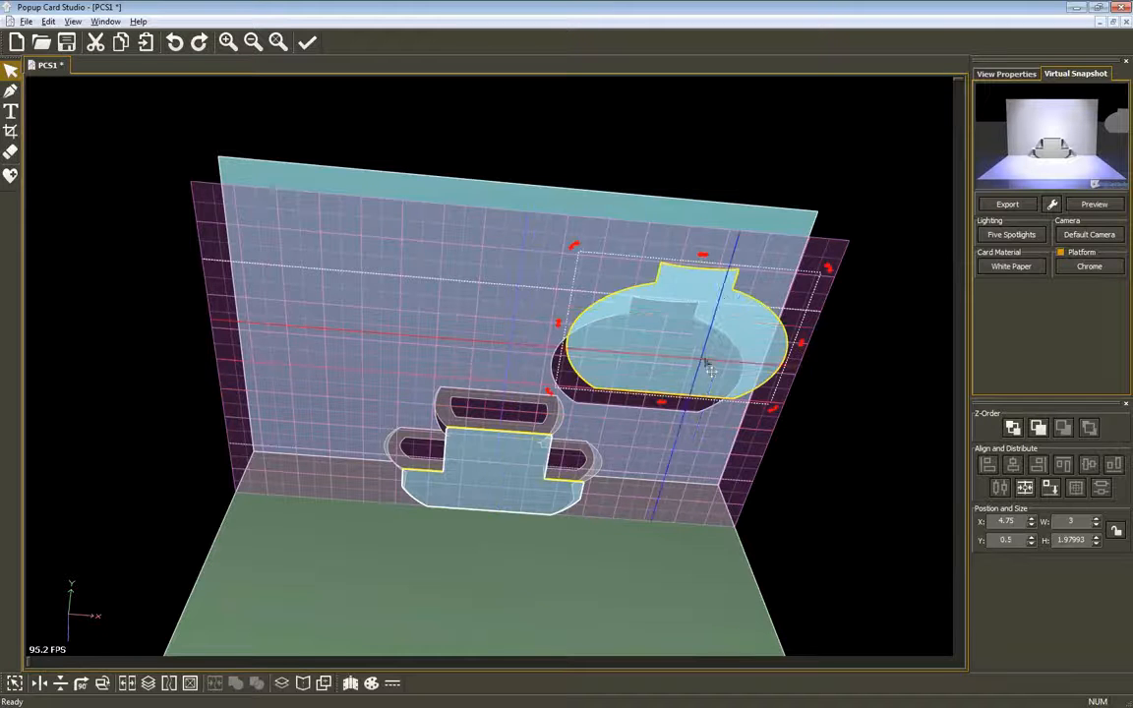
{"action": "middle_click_drag", "start_coordinate": [421, 227], "coordinate": [509, 203]}
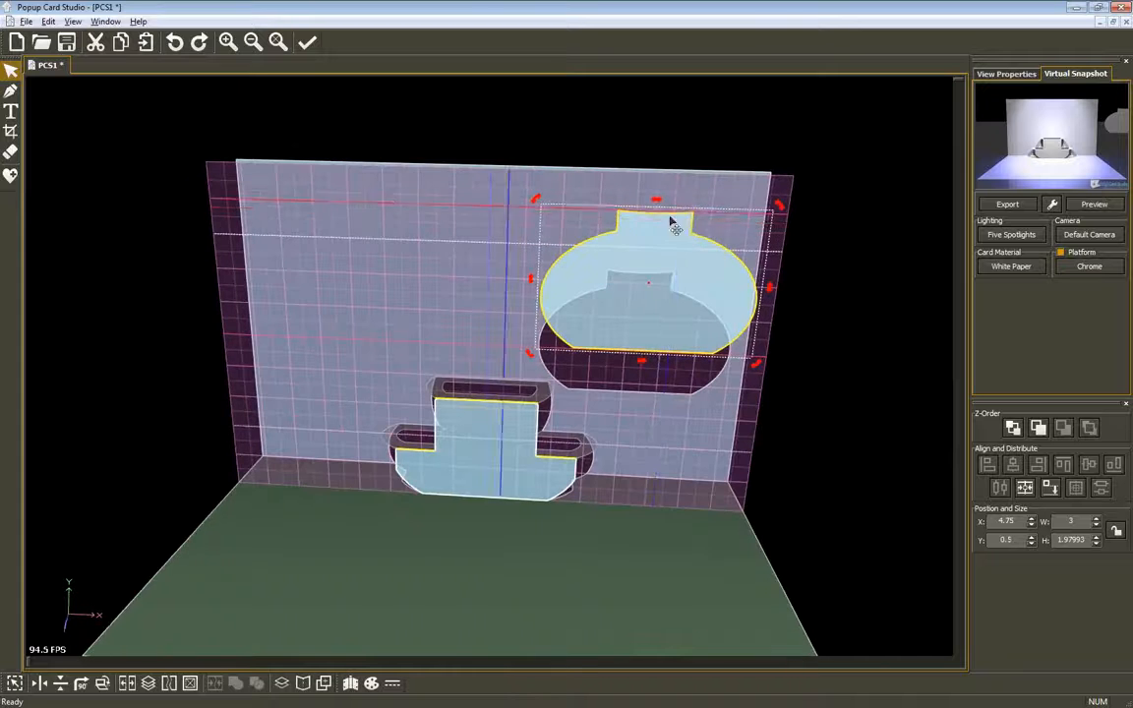
{"action": "left_click", "coordinate": [674, 240]}
{"action": "left_click_drag", "start_coordinate": [674, 240], "coordinate": [833, 263]}
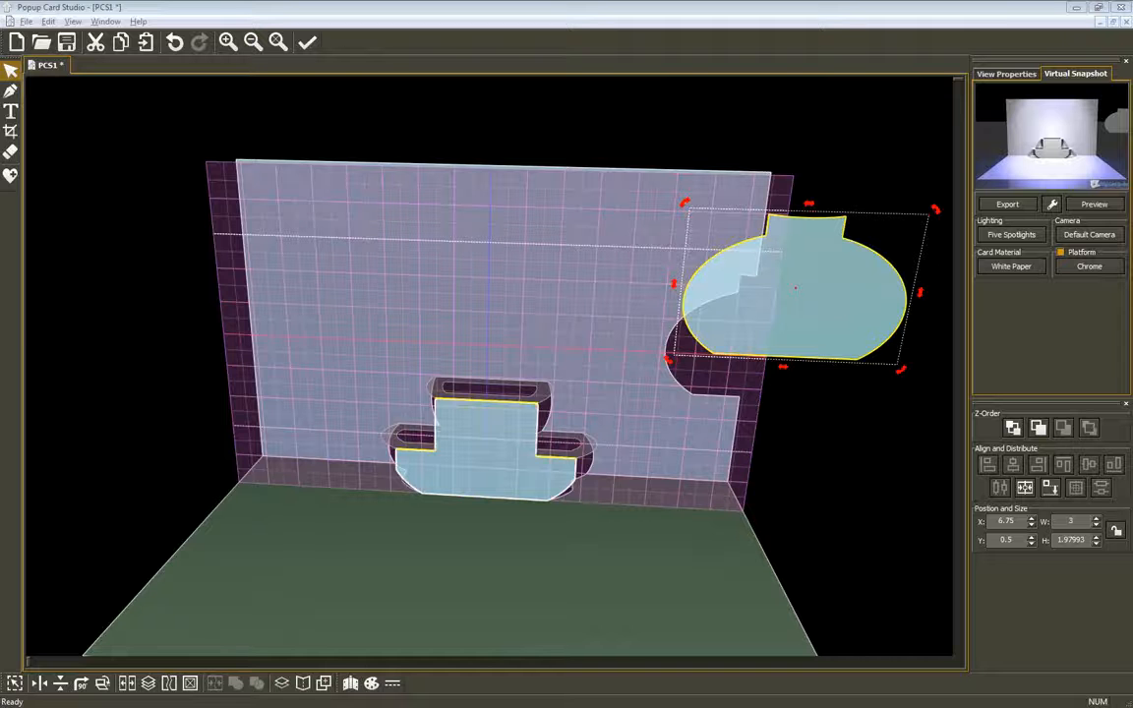
- Create a new card and paste three vases at X 4.75, Y 0.5, at X 0, Y 0, and at X -1.5, Y 2.5
{"action": "left_click", "coordinate": [18, 44]}
{"action": "left_click", "coordinate": [639, 481]}
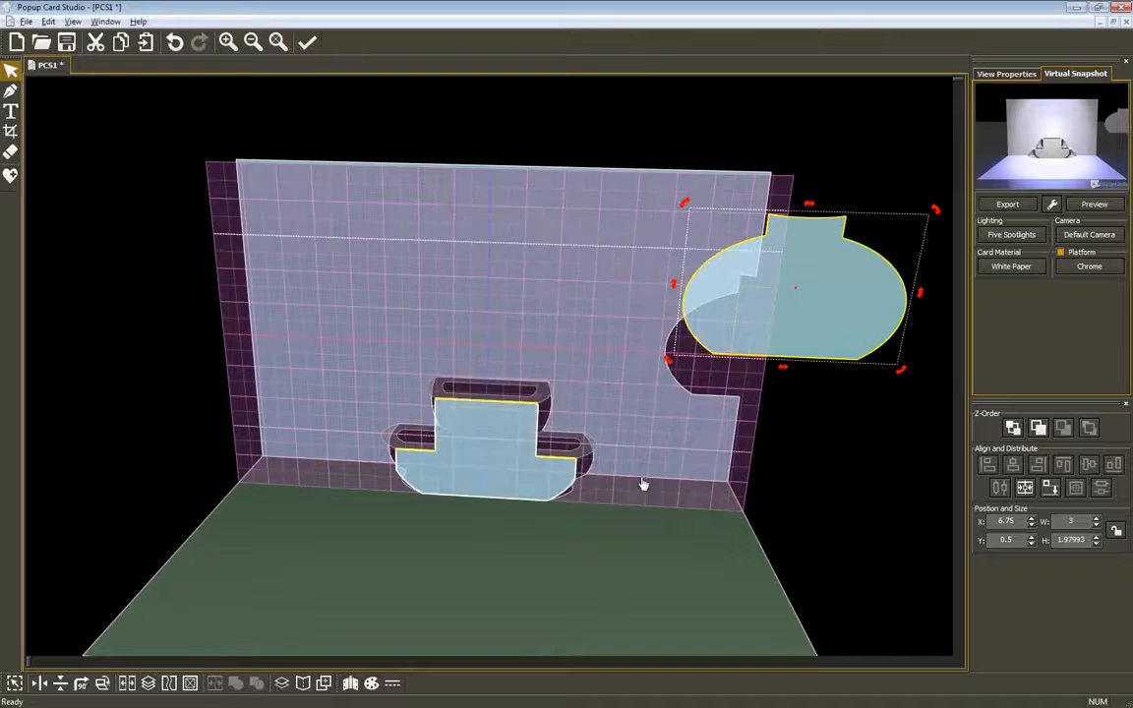
{"action": "key", "text": "ctrl+v"}
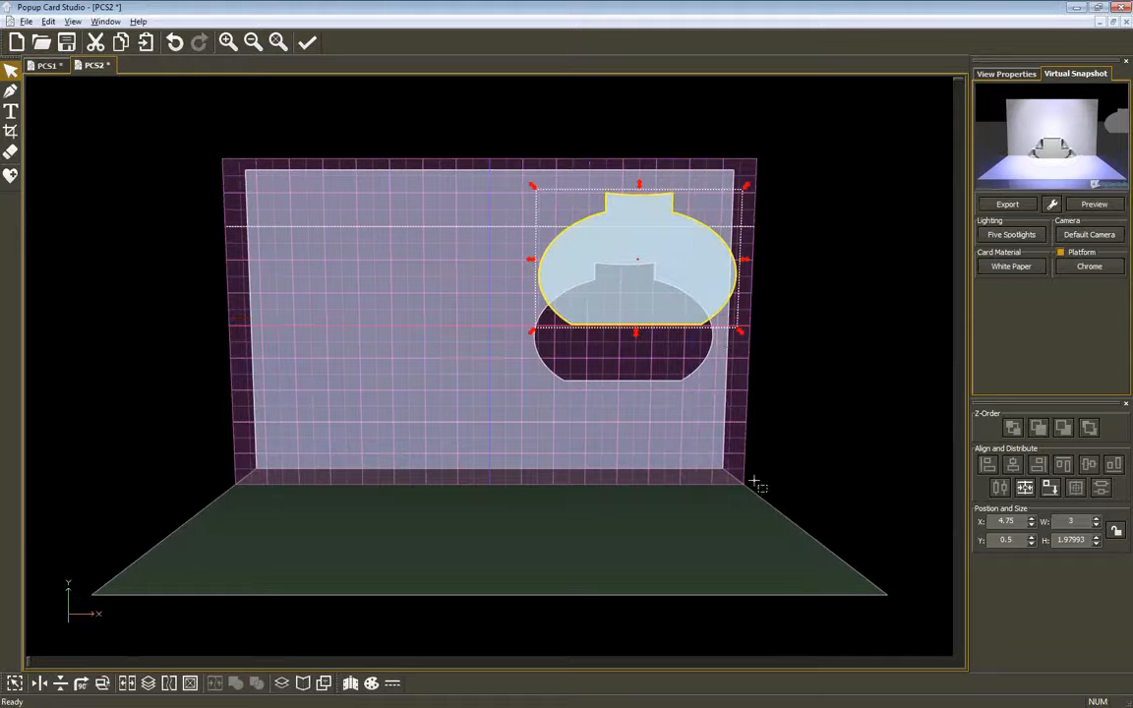
{"action": "key", "text": "ctrl+v"}
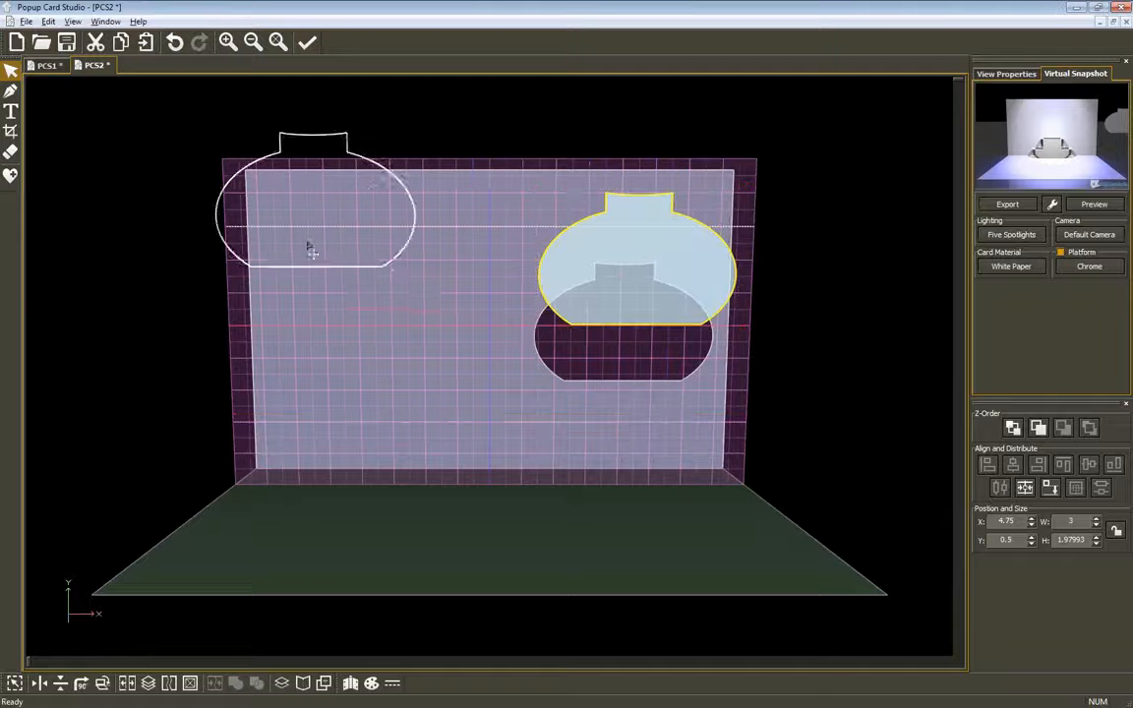
{"action": "left_click", "coordinate": [321, 271]}
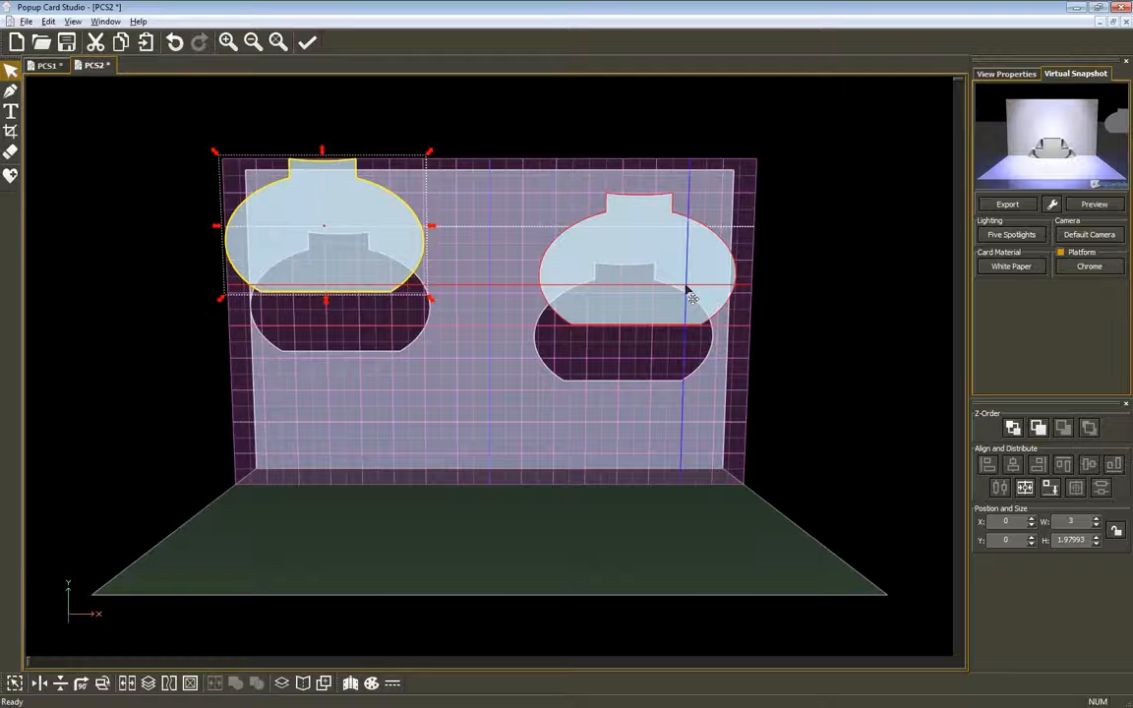
{"action": "left_click_drag", "start_coordinate": [692, 297], "coordinate": [279, 422]}
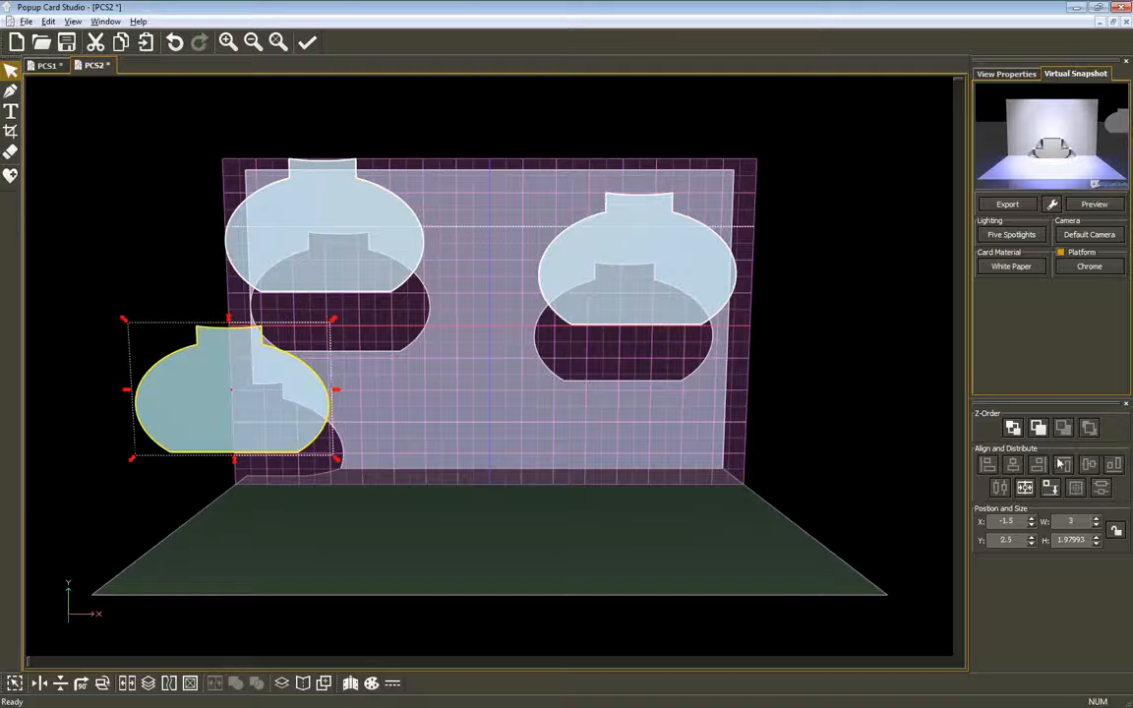
- Move two vases off the card's left side, then centre the third horizontally and rest it on the card floor at X 2.5
{"action": "left_click_drag", "start_coordinate": [602, 266], "coordinate": [479, 421]}
{"action": "left_click_drag", "start_coordinate": [337, 253], "coordinate": [162, 227]}
{"action": "left_click_drag", "start_coordinate": [172, 372], "coordinate": [93, 399]}
{"action": "left_click", "coordinate": [541, 437]}
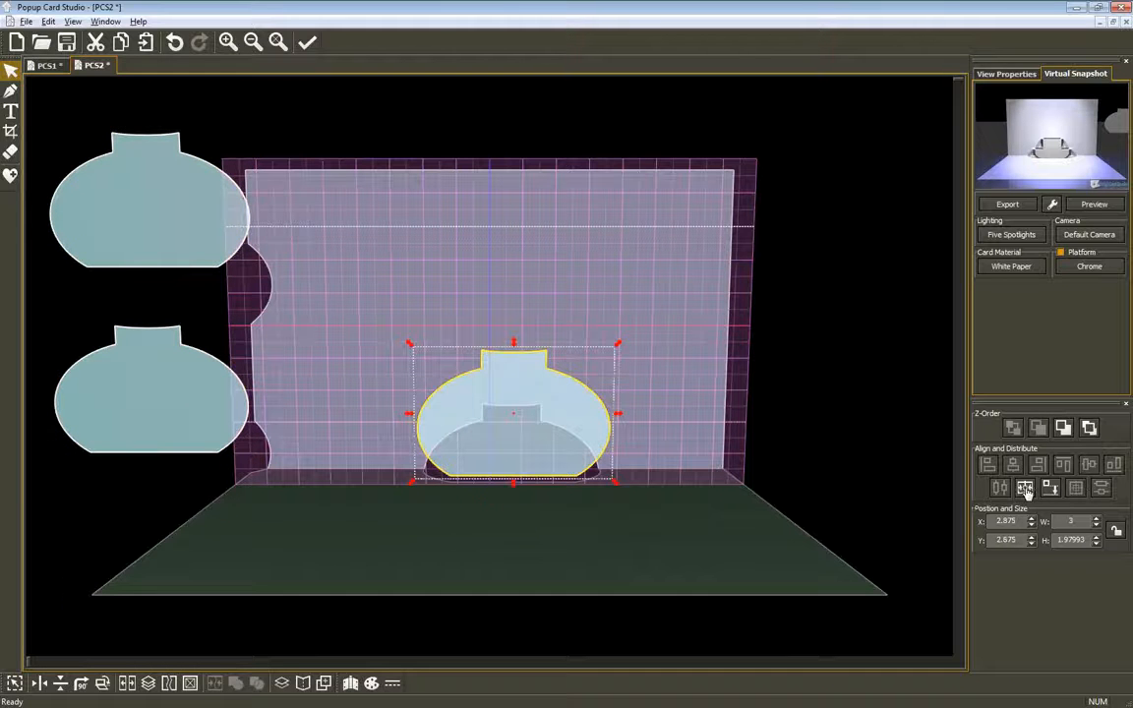
{"action": "left_click_drag", "start_coordinate": [509, 418], "coordinate": [484, 418]}
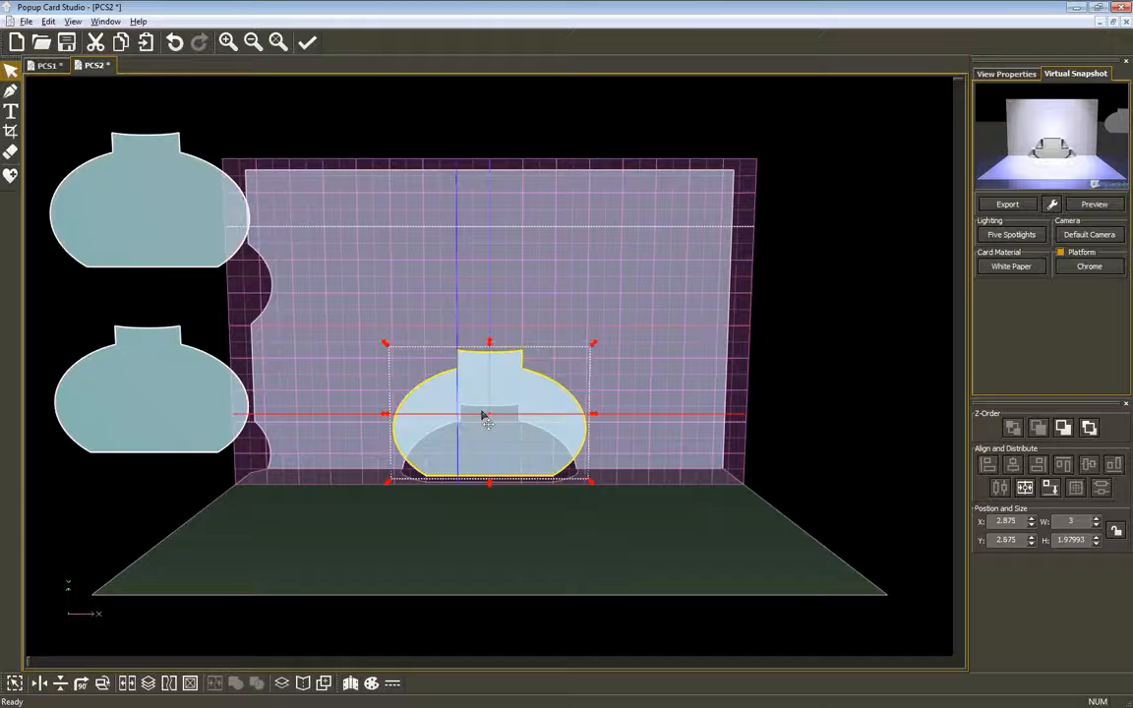
{"action": "left_click", "coordinate": [1051, 489]}
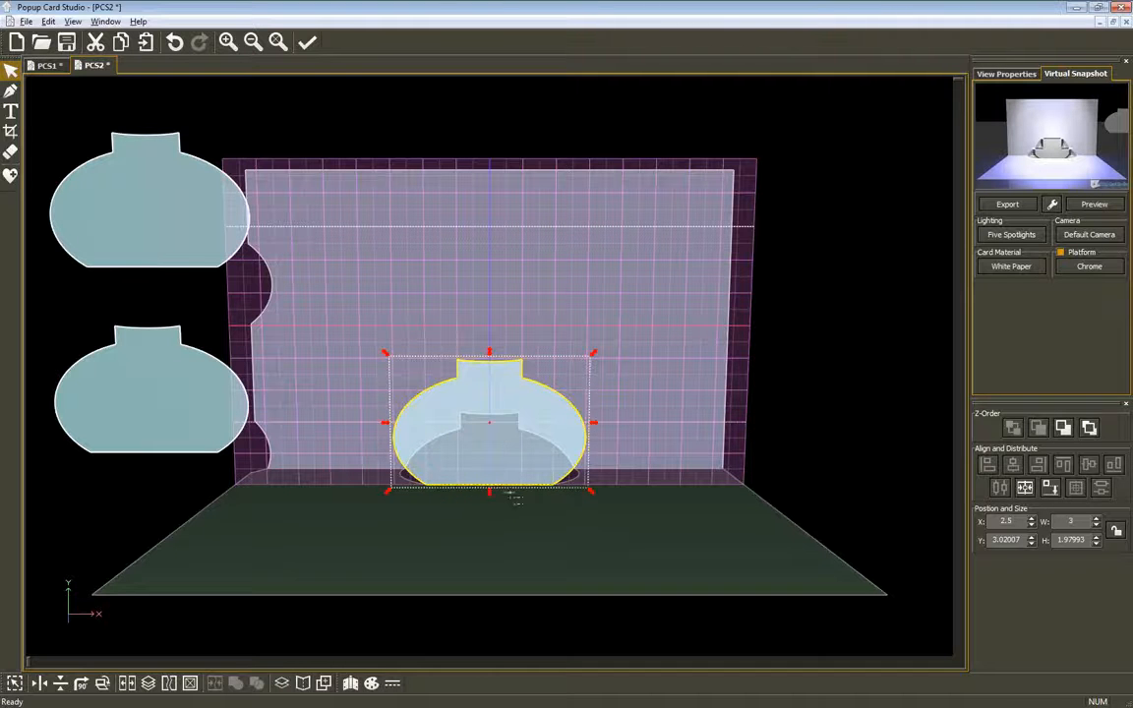
- Examine the print preview of the first card, including the vase overlapping its edge, and close the preview
{"action": "left_click", "coordinate": [49, 65]}
{"action": "left_click", "coordinate": [30, 21]}
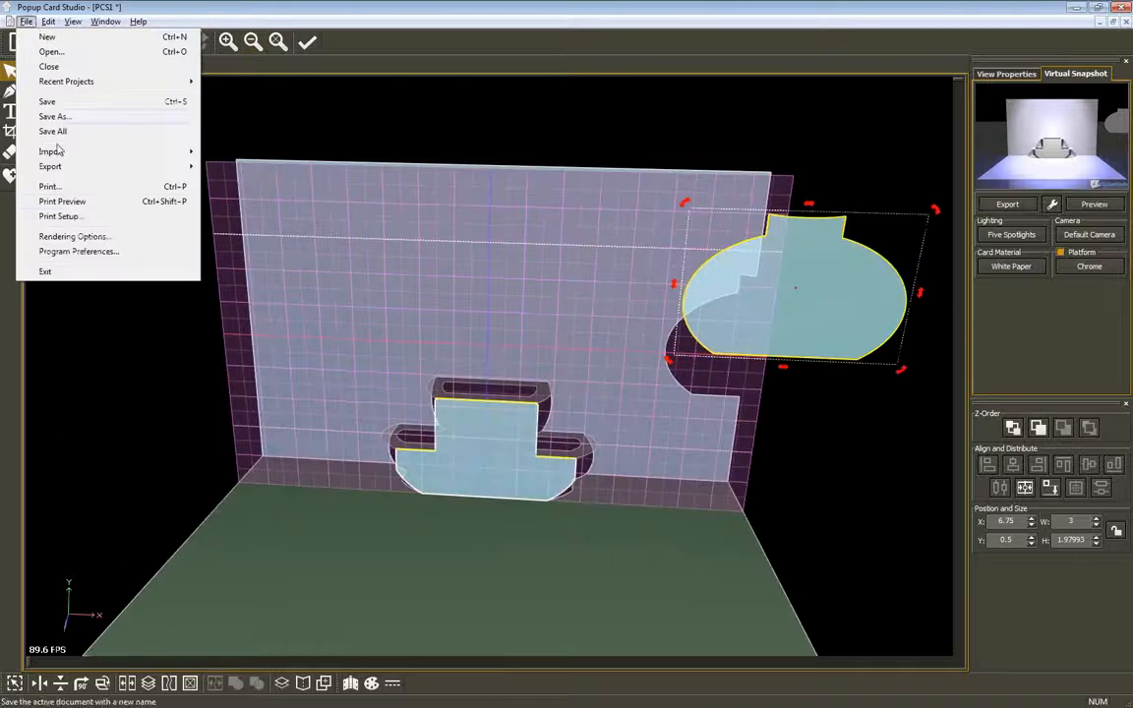
{"action": "left_click", "coordinate": [68, 201]}
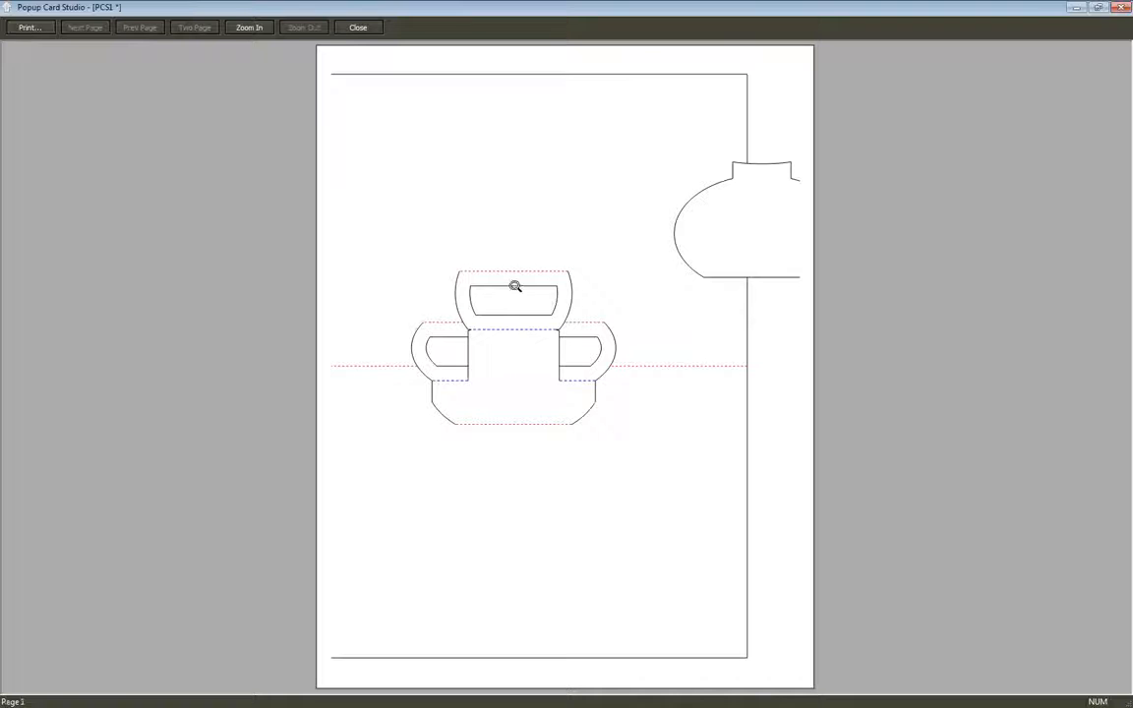
{"action": "left_click", "coordinate": [356, 27]}
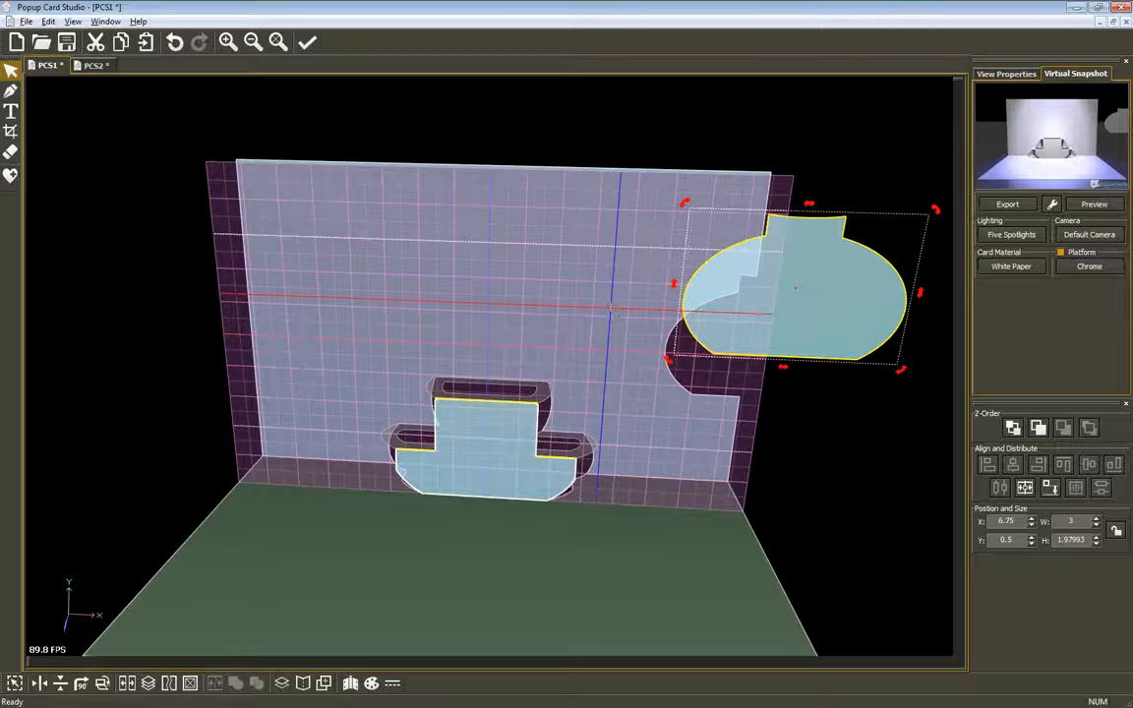
- Return to the PCS2 card and remove the lower of the two spare vases beside it
{"action": "left_click", "coordinate": [102, 67]}
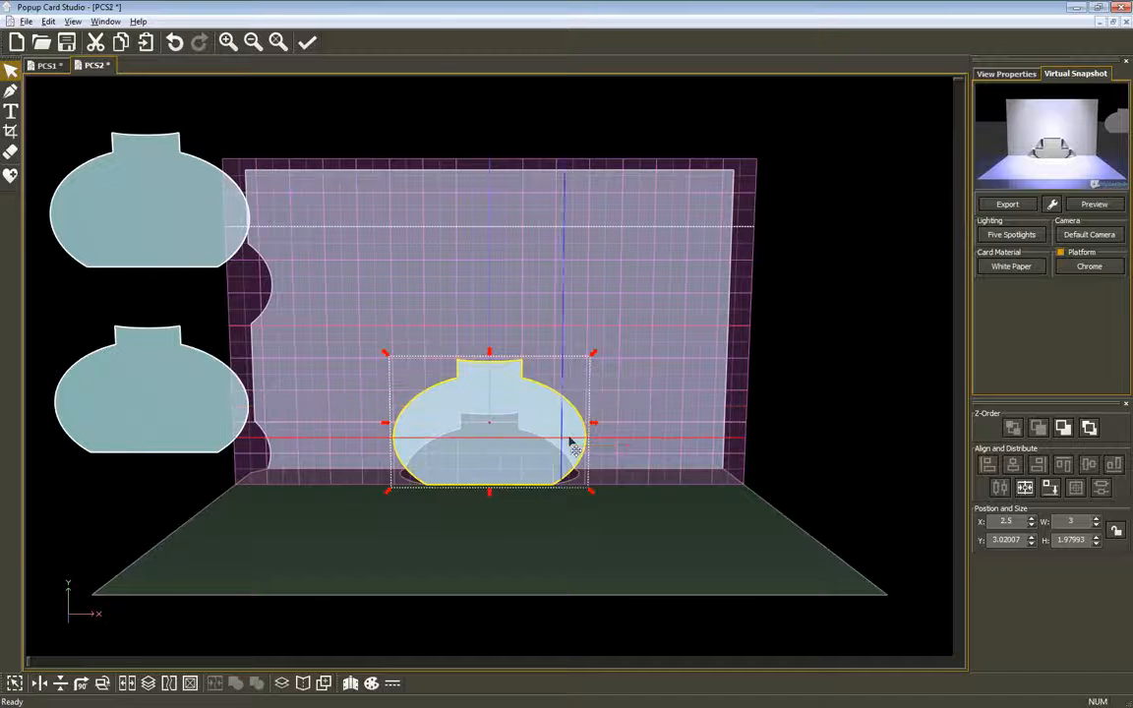
{"action": "left_click", "coordinate": [225, 429]}
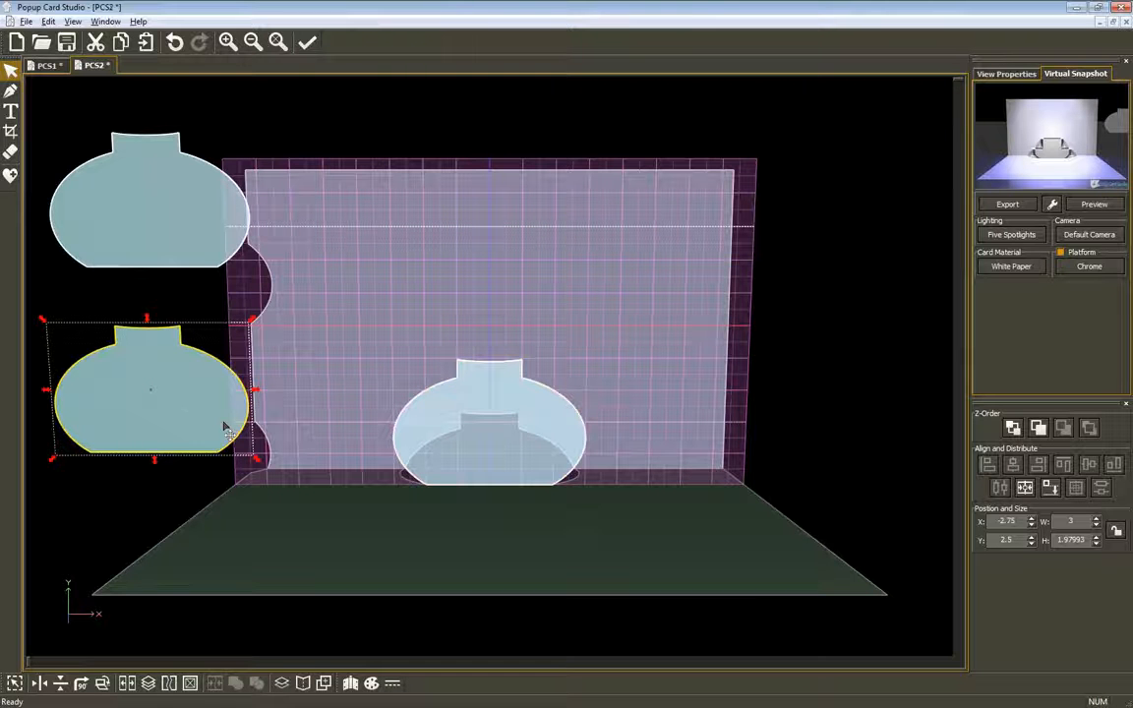
{"action": "left_click", "coordinate": [48, 21]}
{"action": "left_click", "coordinate": [63, 84]}
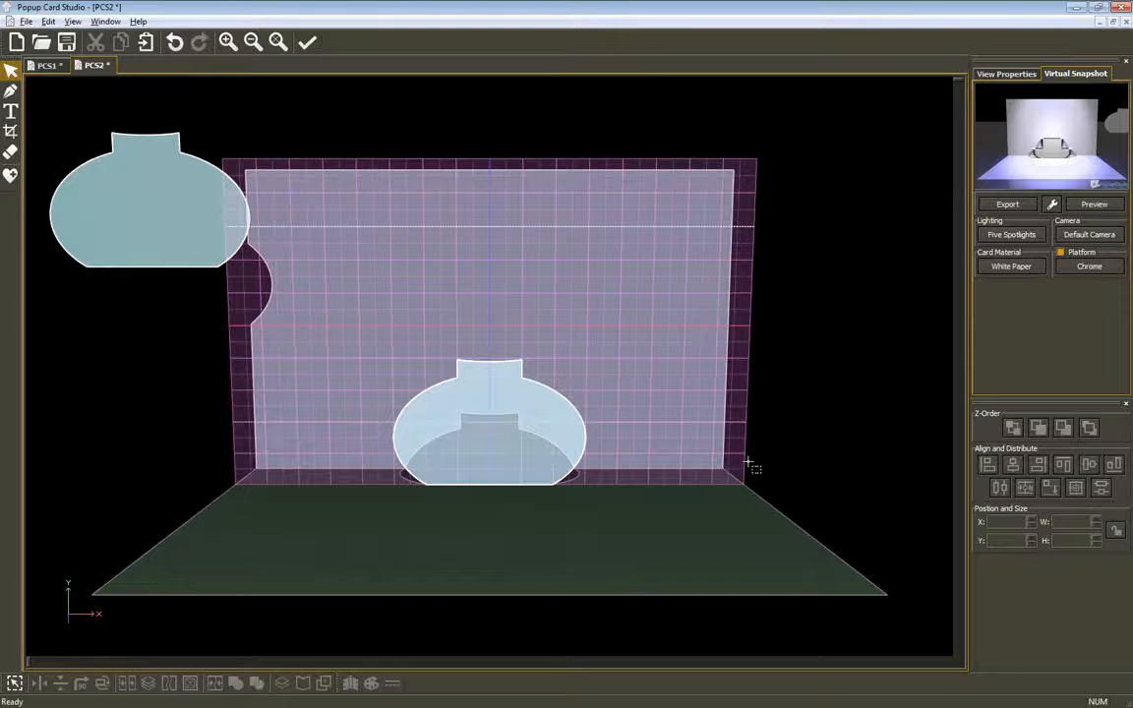
- Raise the edit plane on the card's bottom side to position 0.75
{"action": "key", "text": "space"}
{"action": "key", "text": "space"}
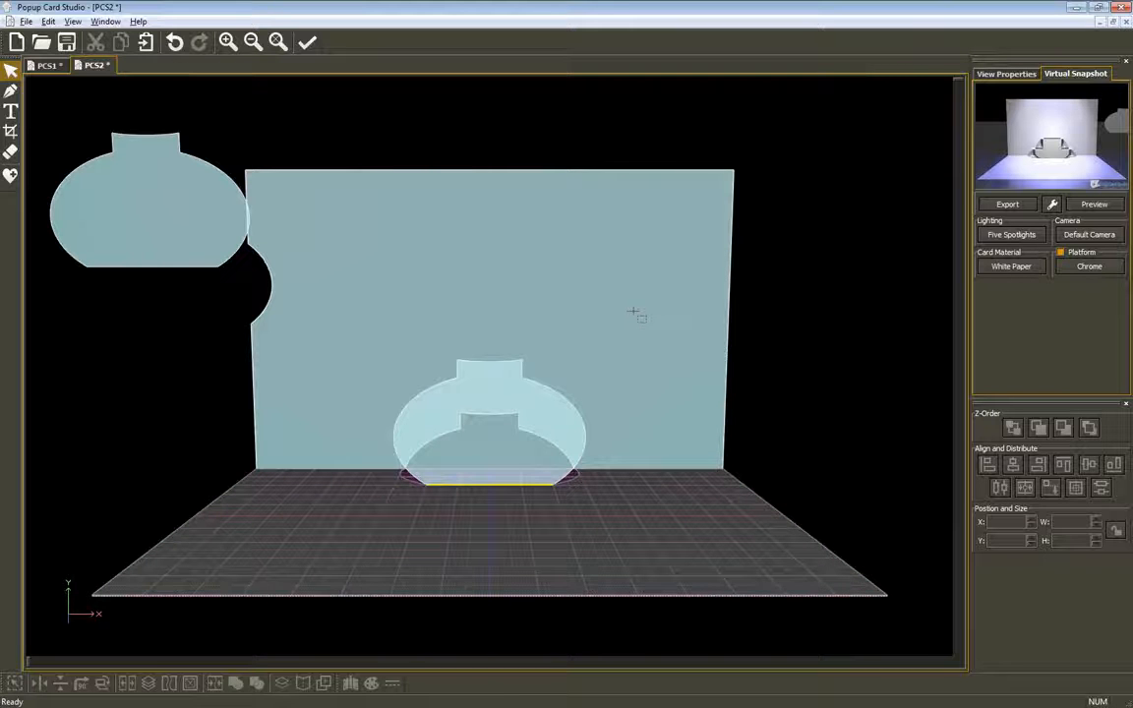
{"action": "left_click", "coordinate": [1005, 74]}
{"action": "scroll", "coordinate": [734, 387], "scroll_direction": "up", "scroll_amount": 2}
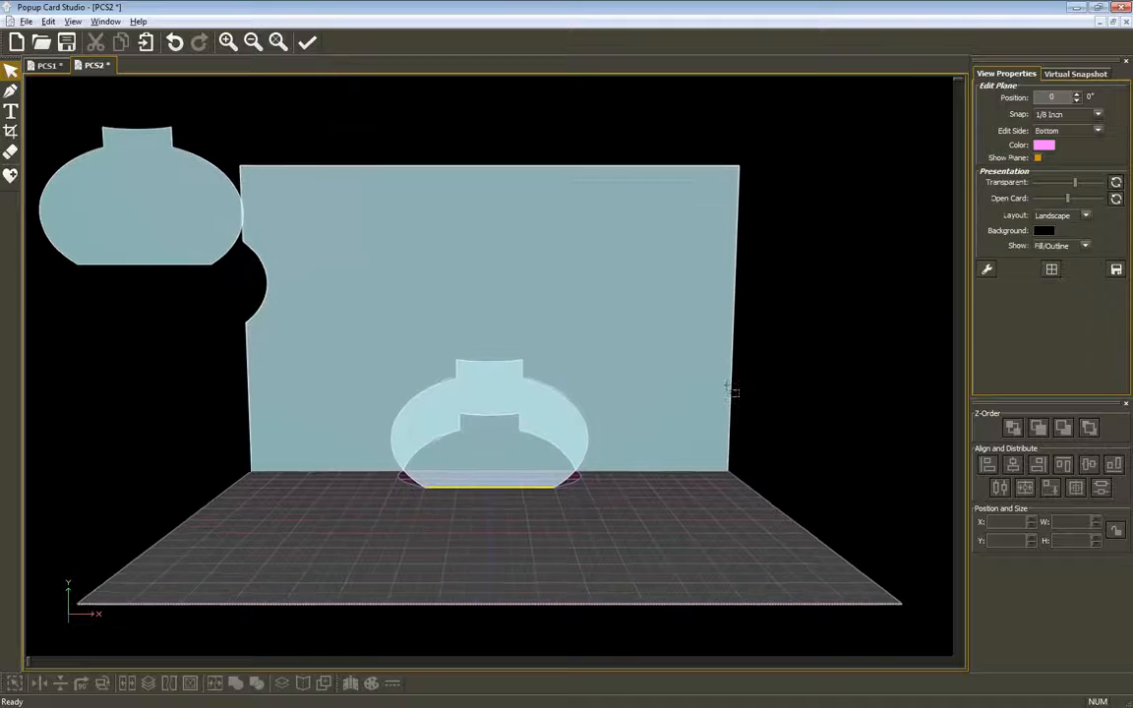
{"action": "scroll", "coordinate": [709, 410], "scroll_direction": "up", "scroll_amount": 1}
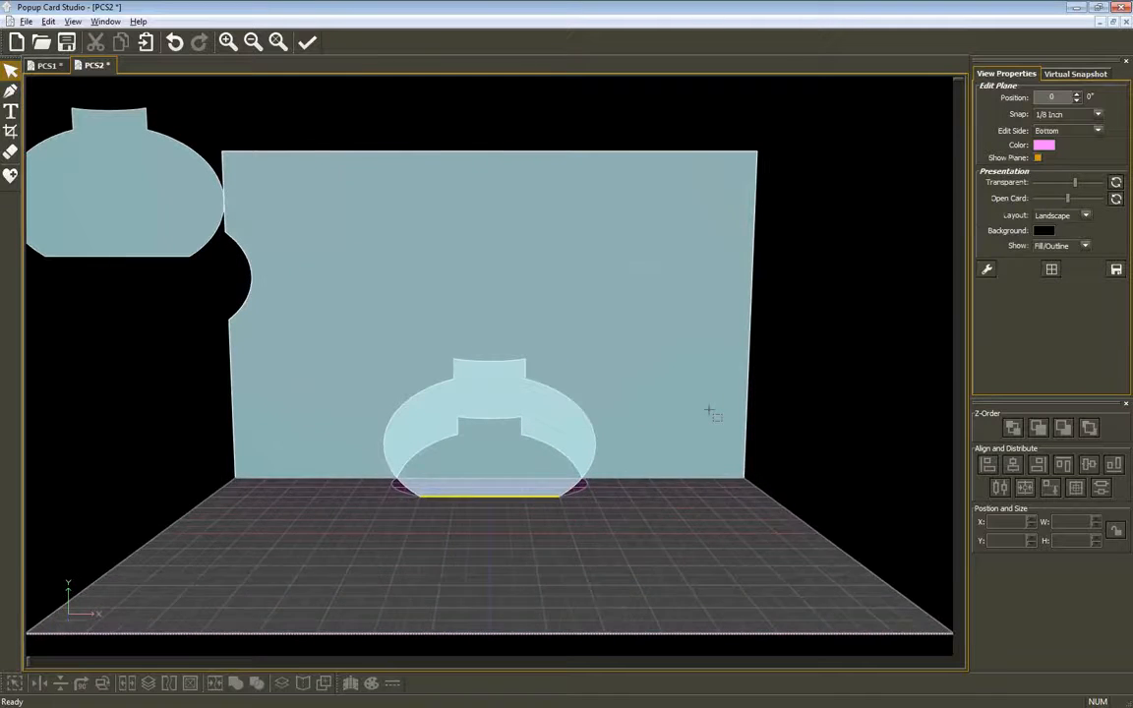
{"action": "key", "text": "Up"}
{"action": "key", "text": "Up"}
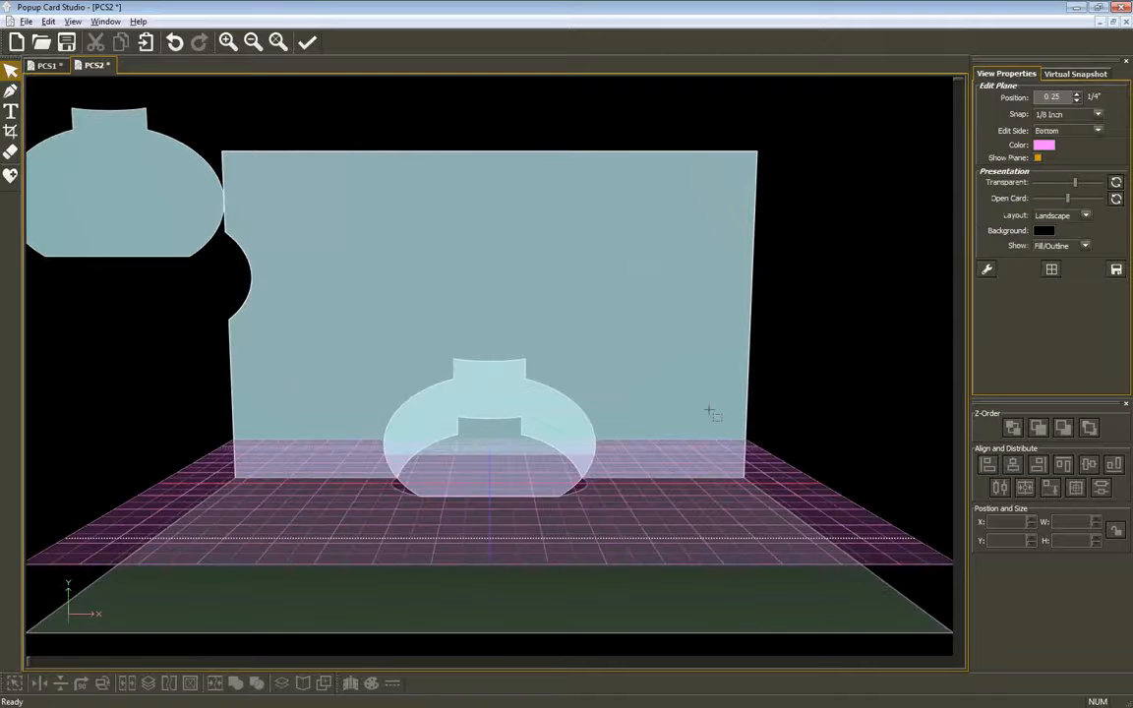
{"action": "key", "text": "Up"}
{"action": "key", "text": "Up"}
{"action": "key", "text": "Up"}
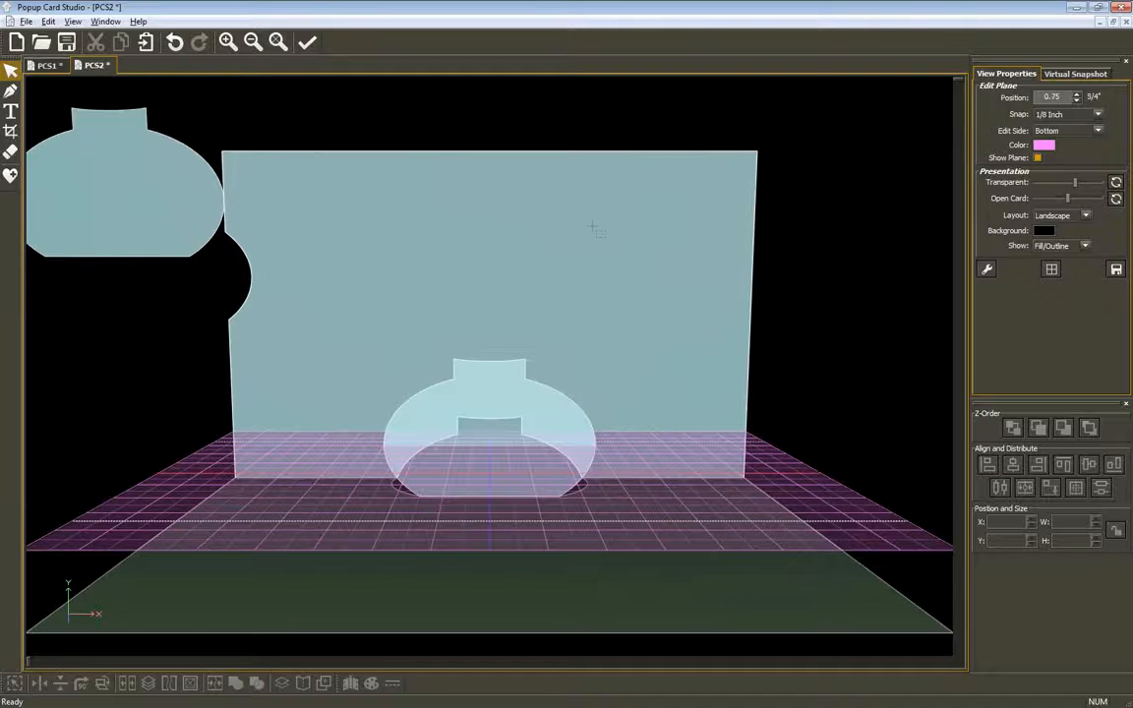
{"action": "left_click_drag", "start_coordinate": [592, 228], "coordinate": [606, 429]}
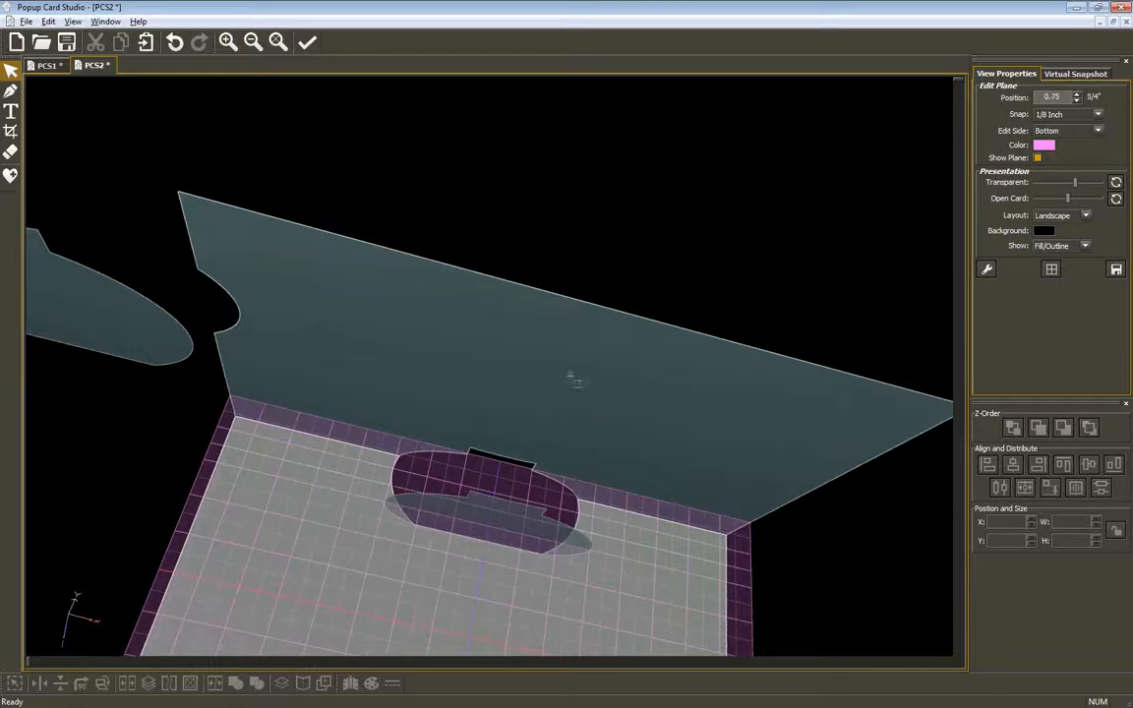
{"action": "left_click_drag", "start_coordinate": [571, 377], "coordinate": [506, 384]}
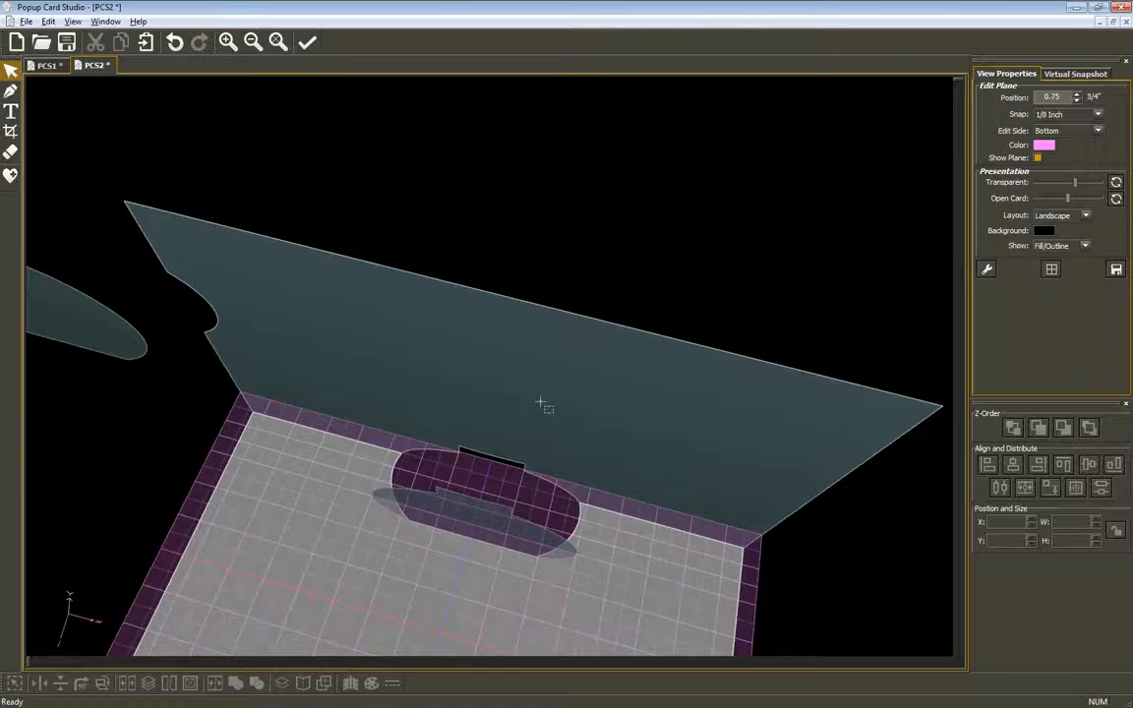
- Paste a vertically flipped vase on the horizontal plane, centred and resting against the card's back at X 2.5, Y 5
{"action": "key", "text": "ctrl+v"}
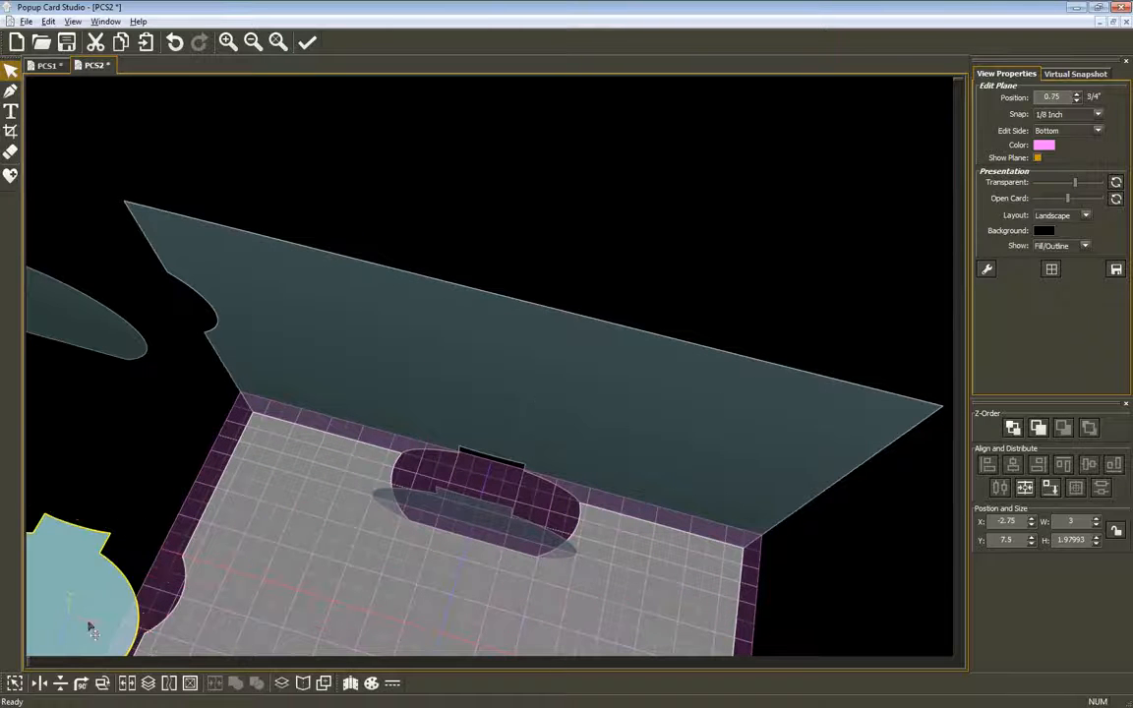
{"action": "left_click_drag", "start_coordinate": [89, 630], "coordinate": [497, 617]}
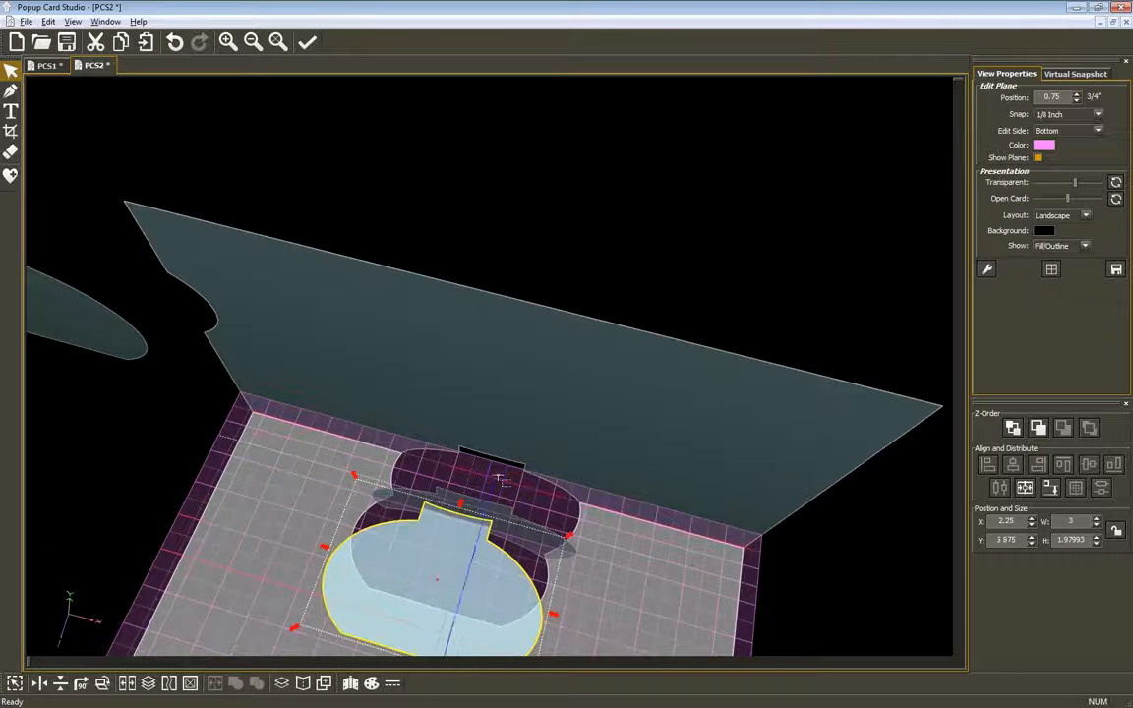
{"action": "left_click", "coordinate": [60, 684]}
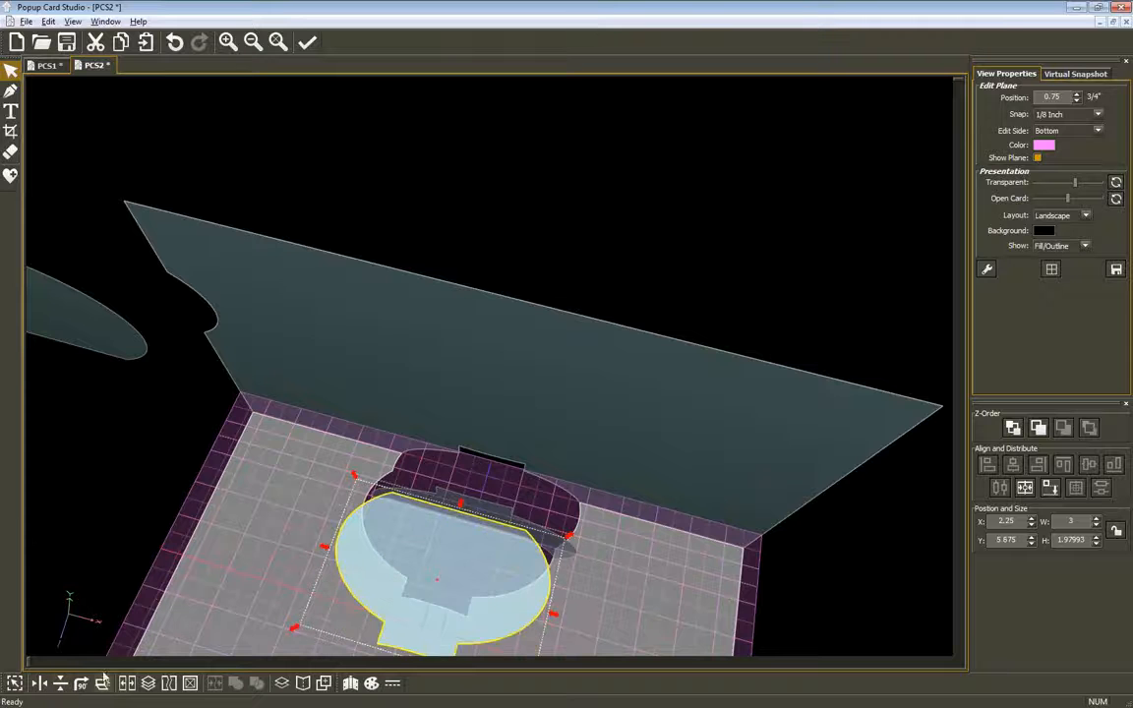
{"action": "left_click", "coordinate": [1025, 488]}
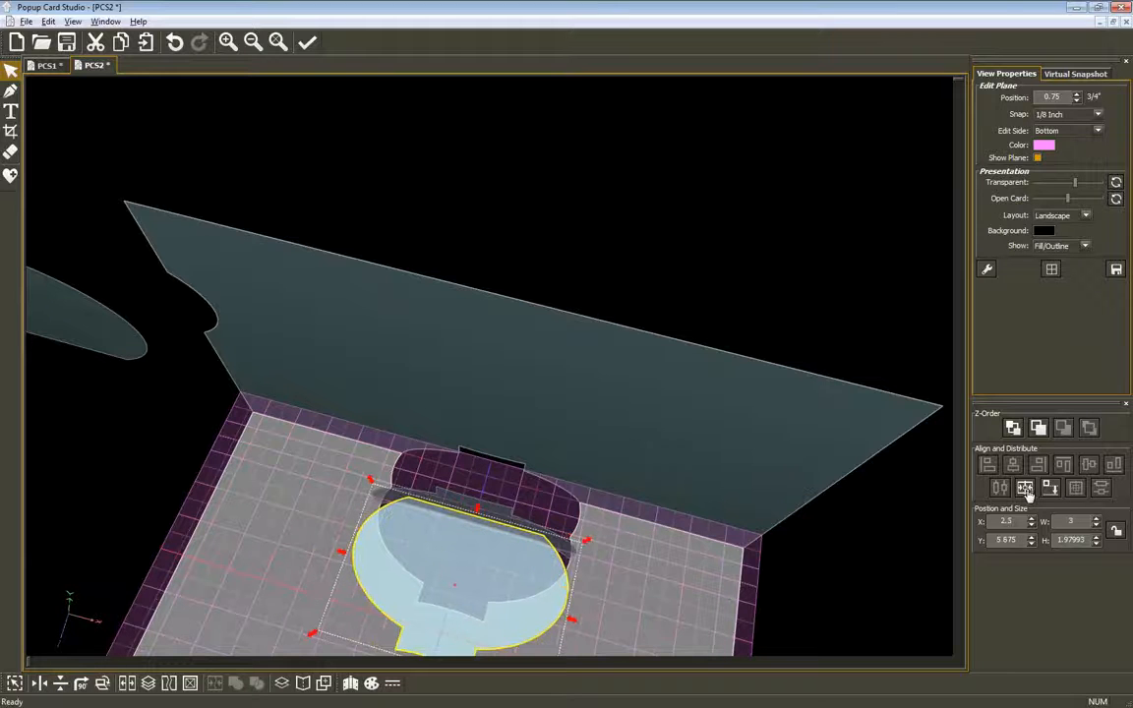
{"action": "left_click", "coordinate": [1051, 491]}
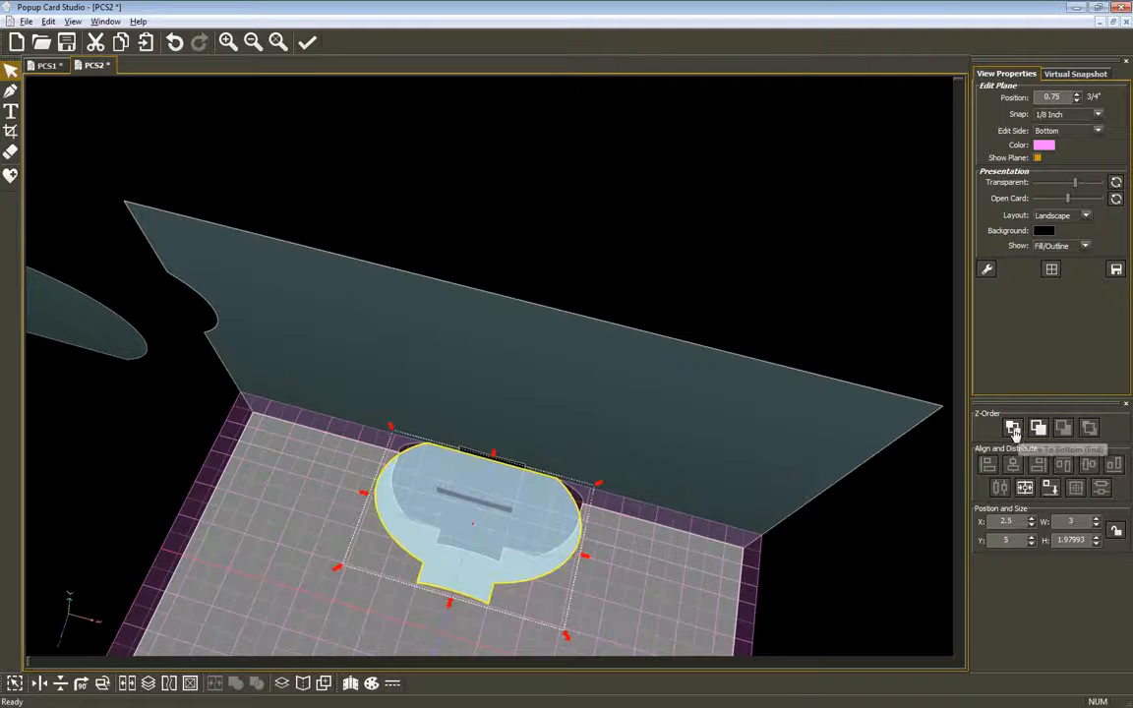
- Send the horizontal vase to the bottom of the stacking order and bring it back to the top
{"action": "left_click", "coordinate": [1014, 429]}
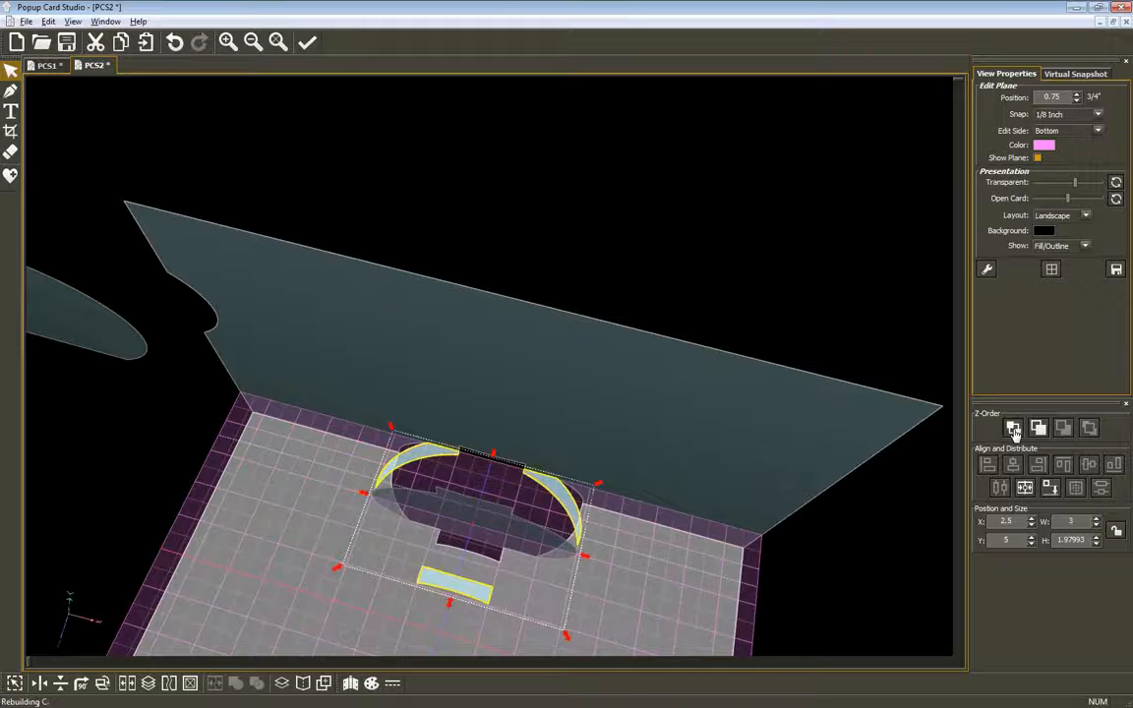
{"action": "left_click", "coordinate": [1088, 434]}
{"action": "middle_click_drag", "start_coordinate": [695, 462], "coordinate": [846, 324]}
{"action": "middle_click_drag", "start_coordinate": [227, 330], "coordinate": [290, 242]}
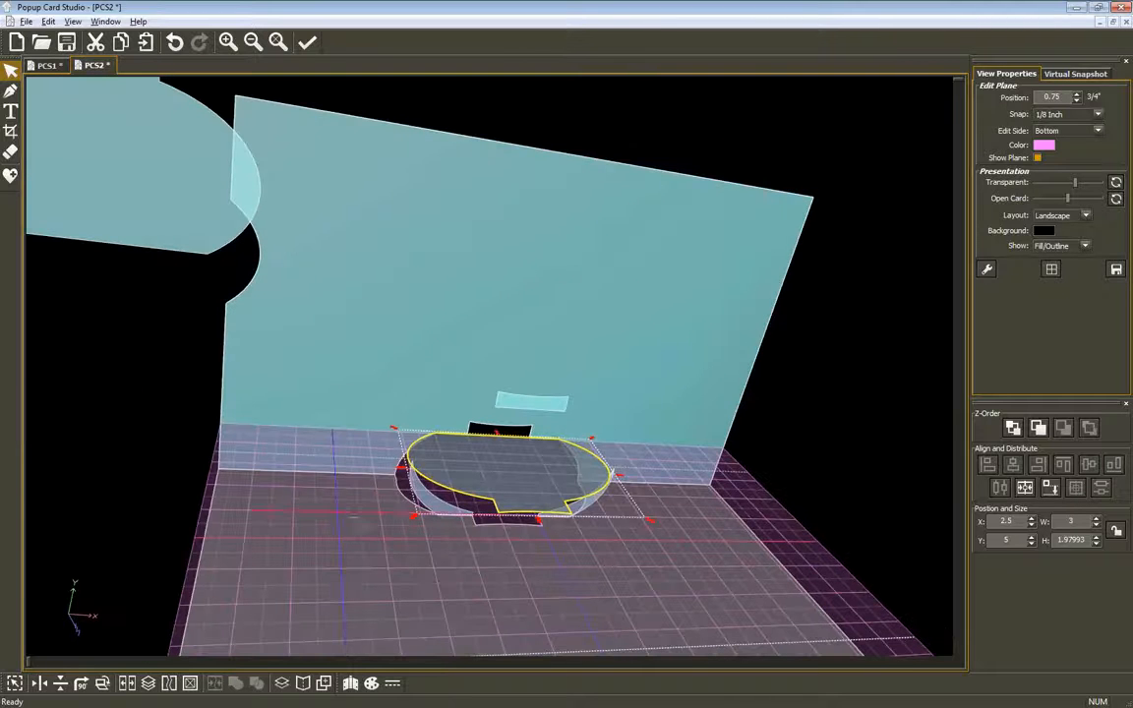
- Check the layered vase on the PCS1 card, and retry centring the horizontal vase on PCS2
{"action": "left_click", "coordinate": [46, 65]}
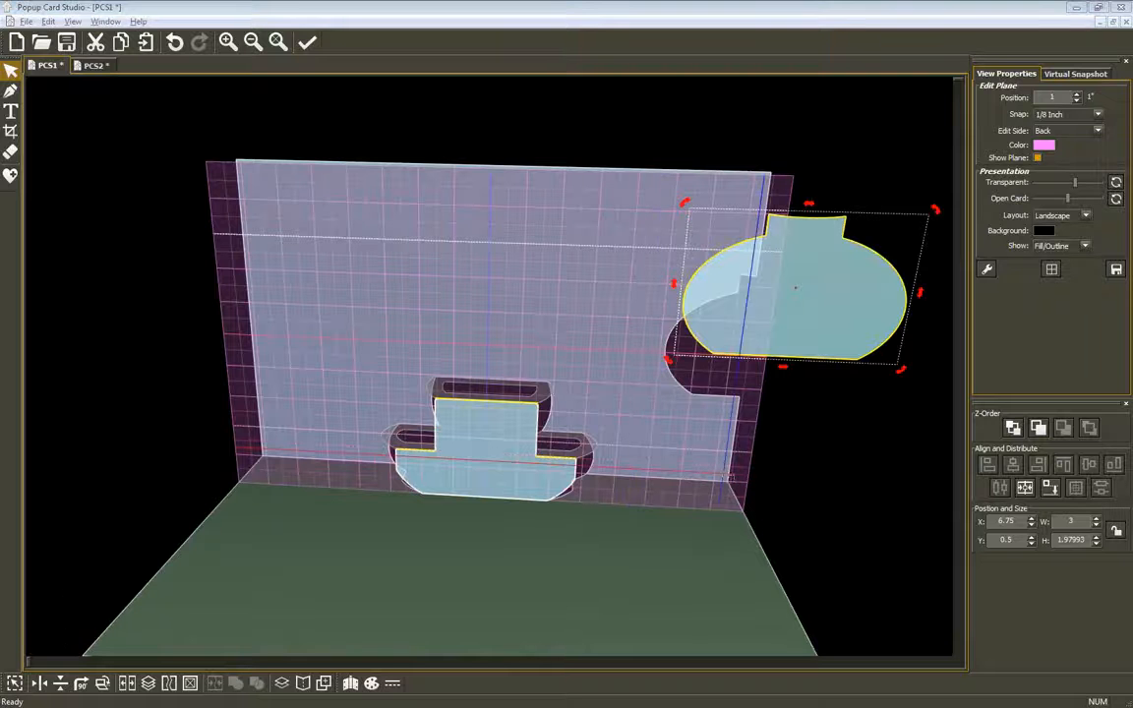
{"action": "left_click", "coordinate": [94, 65]}
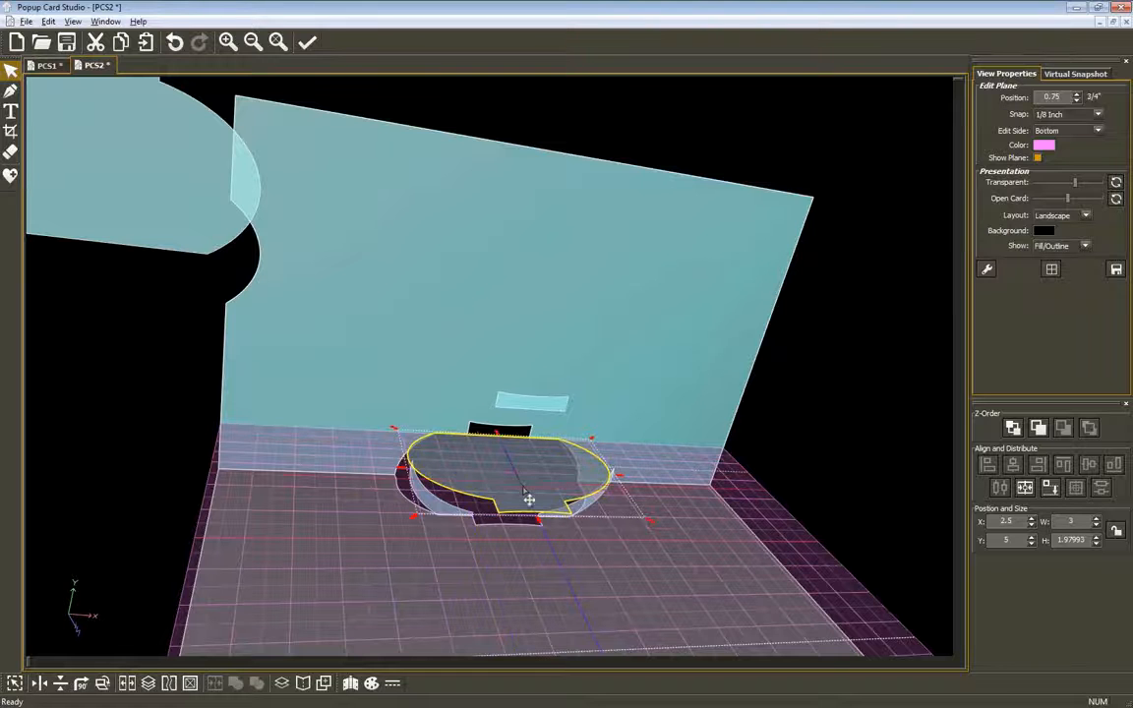
{"action": "left_click_drag", "start_coordinate": [532, 491], "coordinate": [524, 490]}
{"action": "key", "text": "ctrl+z"}
{"action": "left_click", "coordinate": [1024, 489]}
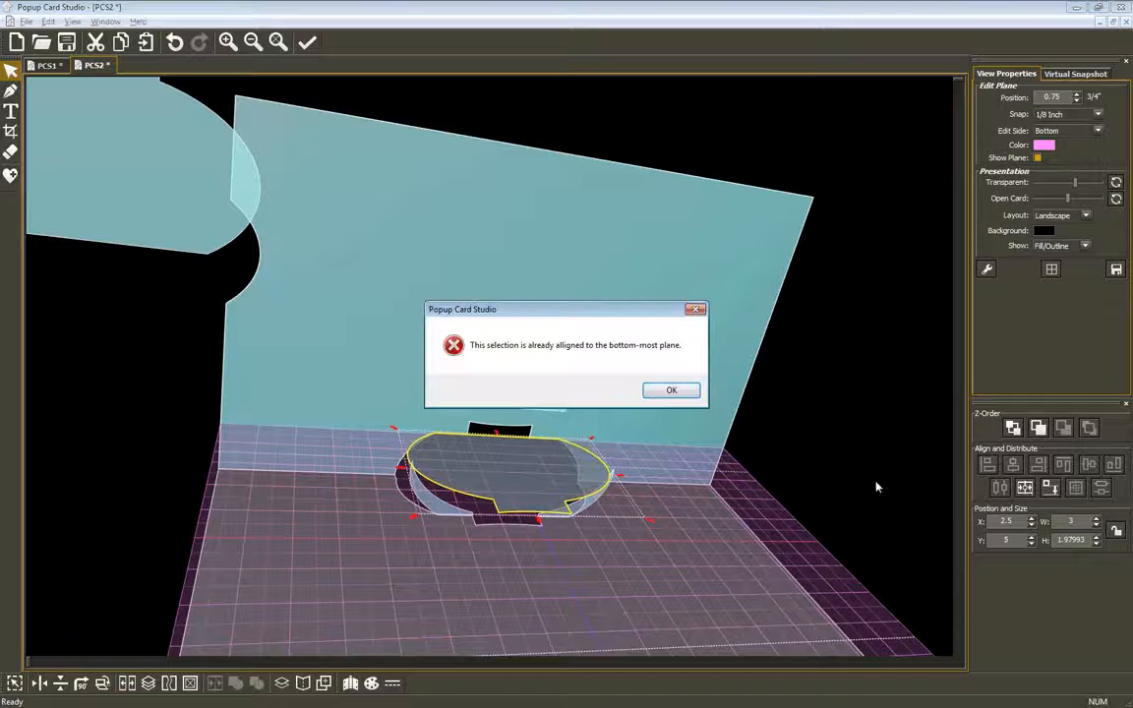
{"action": "left_click", "coordinate": [668, 391]}
{"action": "middle_click_drag", "start_coordinate": [728, 367], "coordinate": [626, 532]}
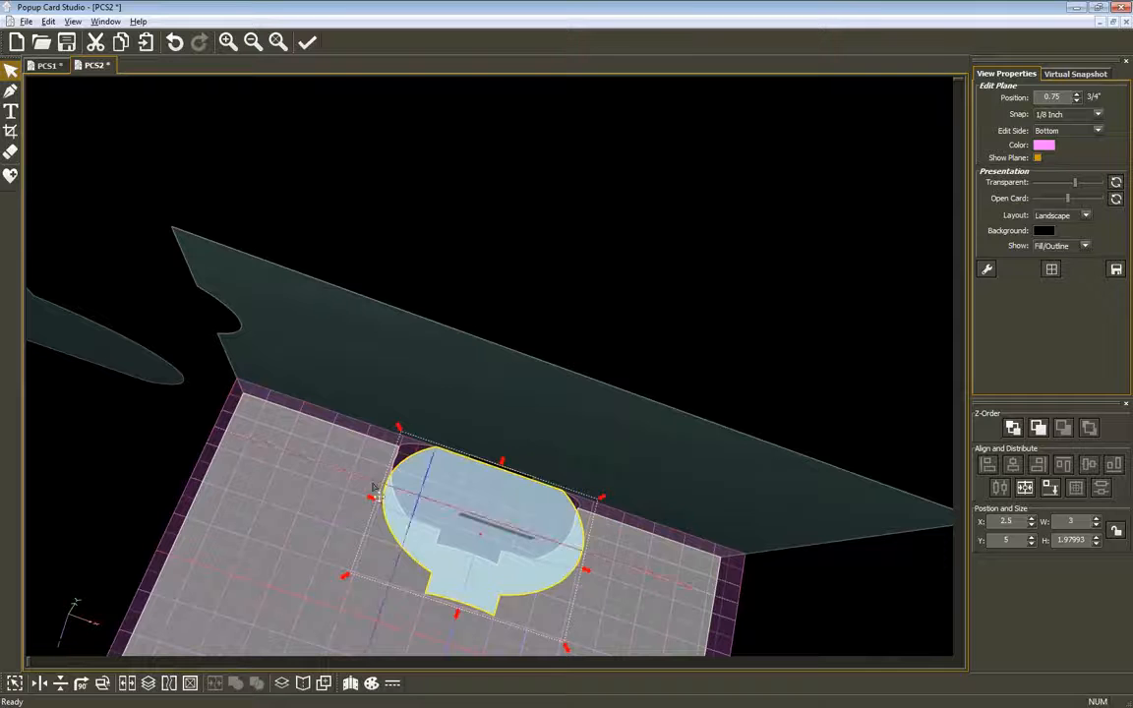
- Set the Crop tool to Exclusive Rectangle, and bring the upright vase to the top of the stacking order
{"action": "left_click", "coordinate": [10, 131]}
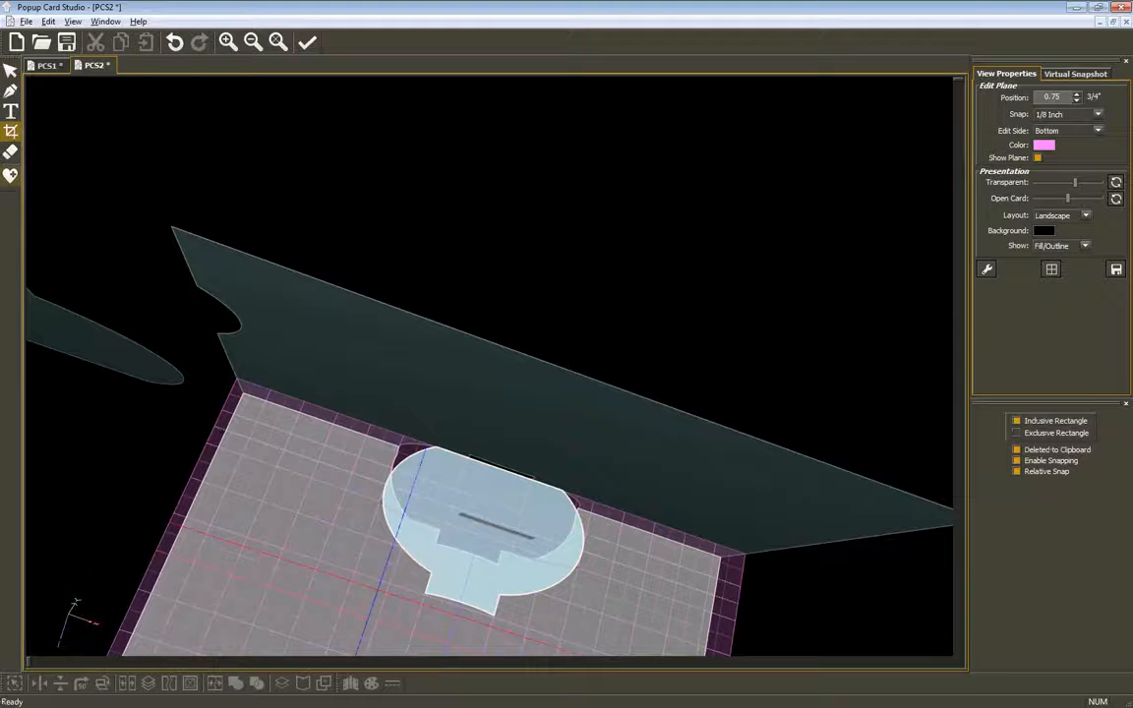
{"action": "left_click", "coordinate": [1016, 432]}
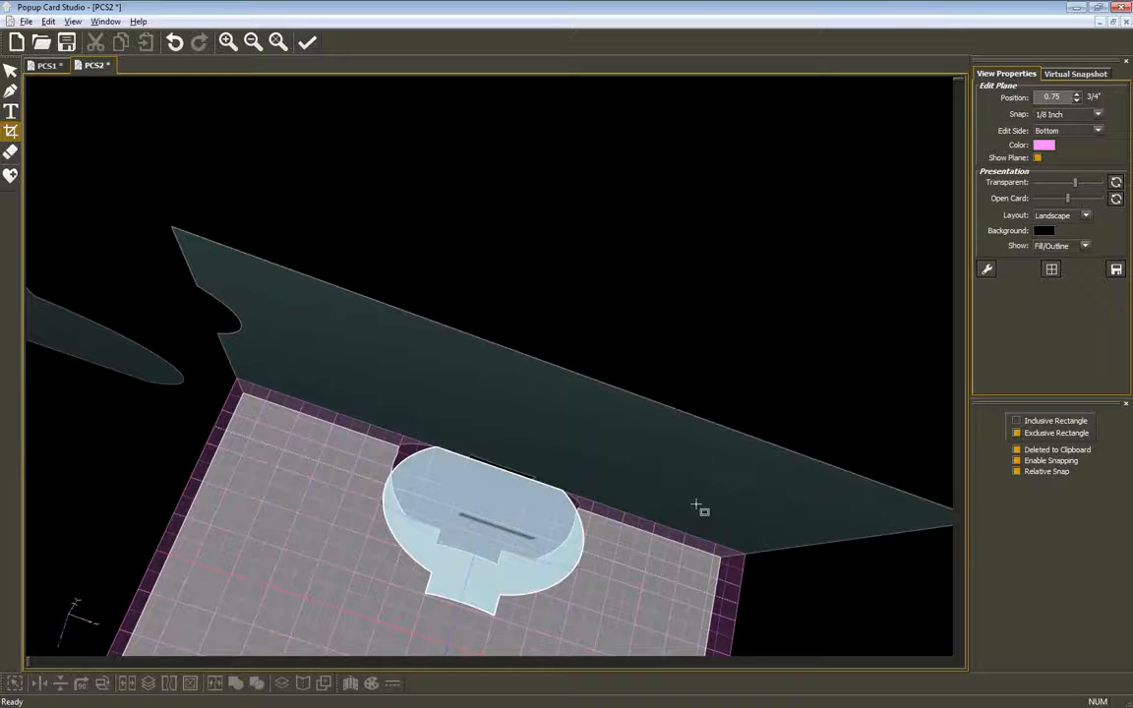
{"action": "key", "text": "Home"}
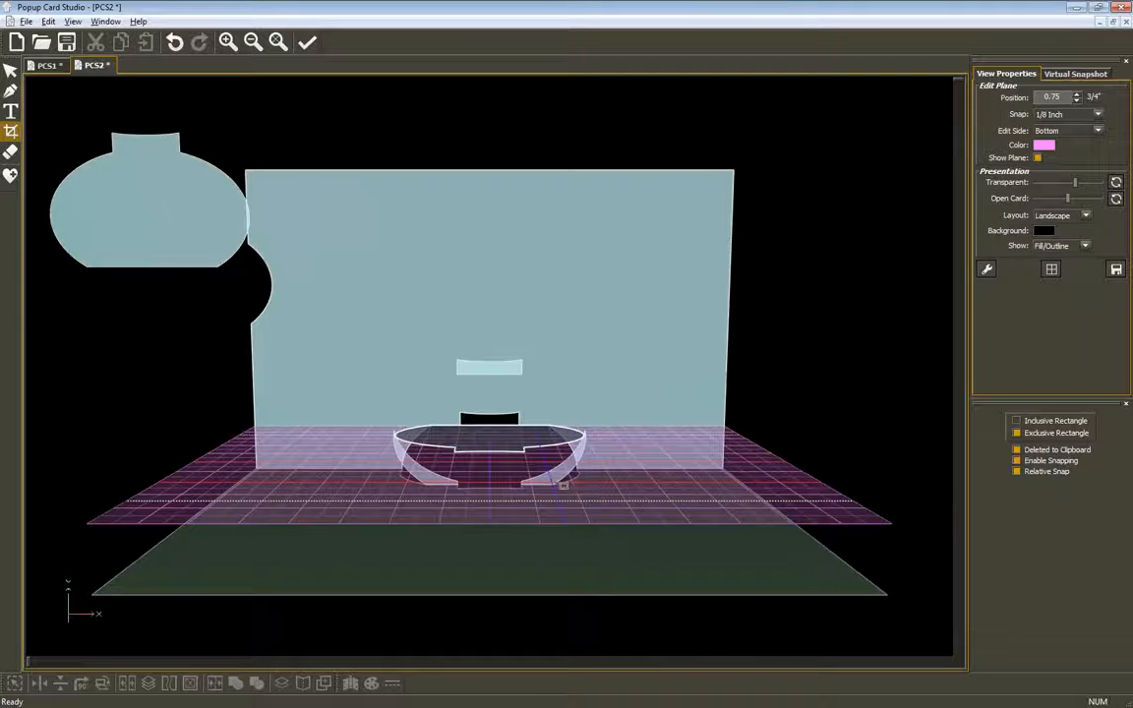
{"action": "left_click", "coordinate": [567, 481]}
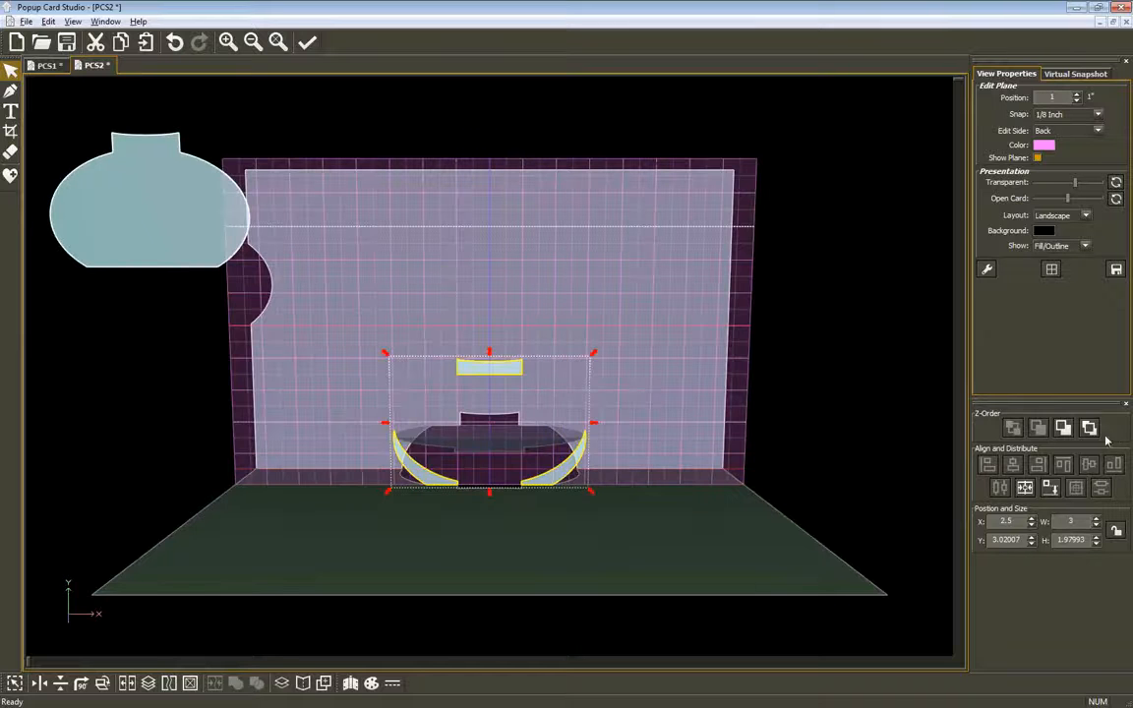
{"action": "left_click", "coordinate": [1089, 428]}
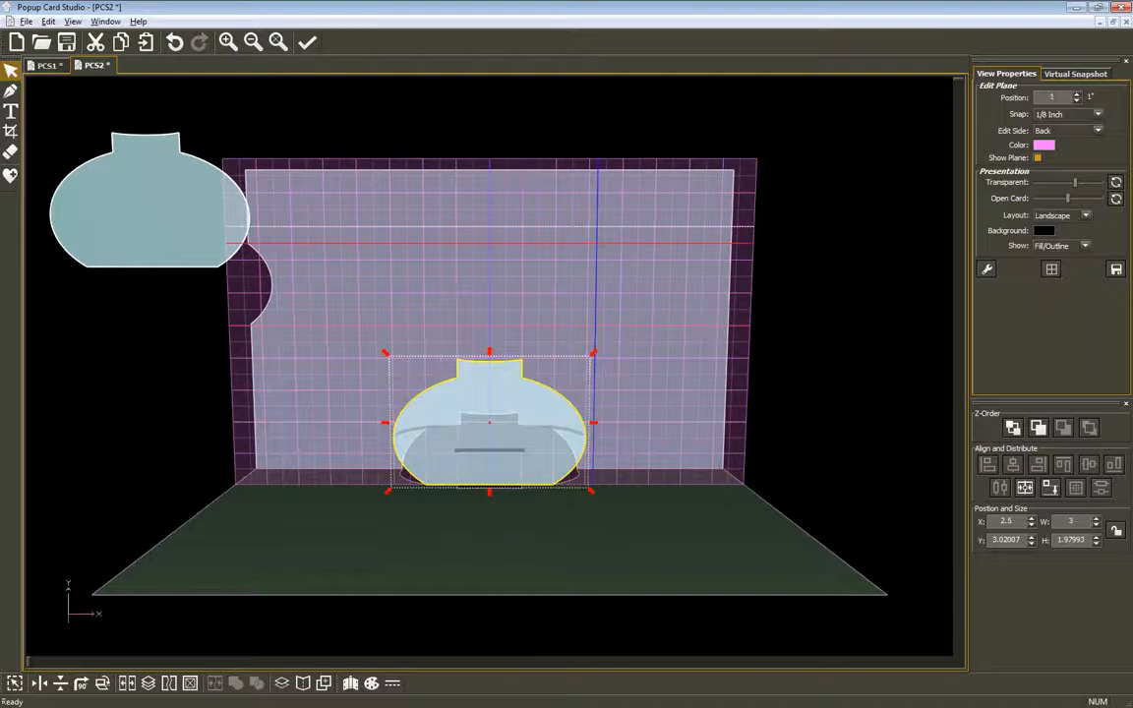
- Select the horizontal vase on the 0.75 plane and bring it to the top of the stacking order
{"action": "key", "text": "Tab"}
{"action": "middle_click_drag", "start_coordinate": [611, 253], "coordinate": [603, 510]}
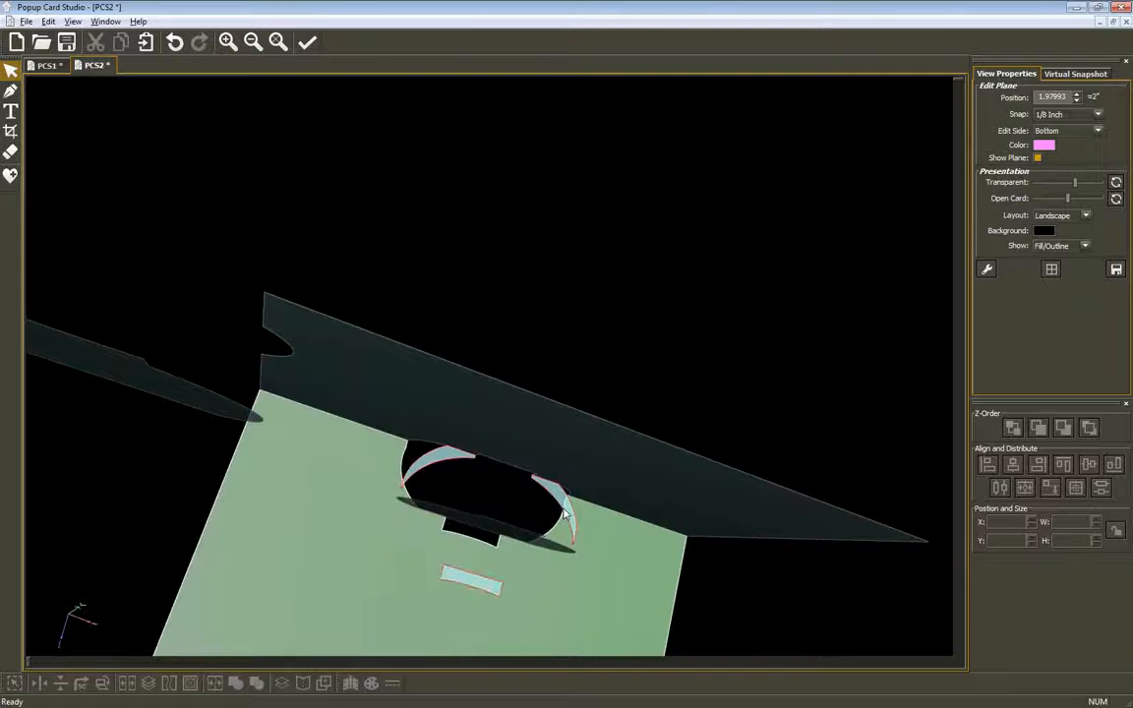
{"action": "left_click", "coordinate": [565, 511]}
{"action": "middle_click_drag", "start_coordinate": [657, 496], "coordinate": [619, 462]}
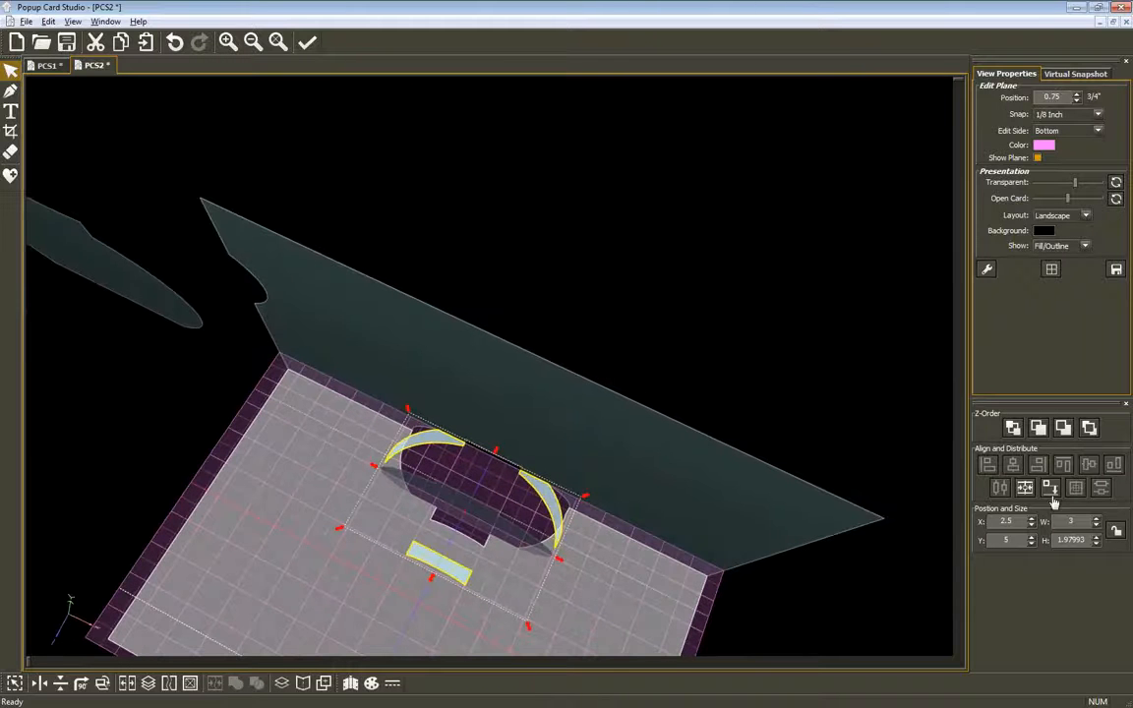
{"action": "left_click", "coordinate": [1092, 430]}
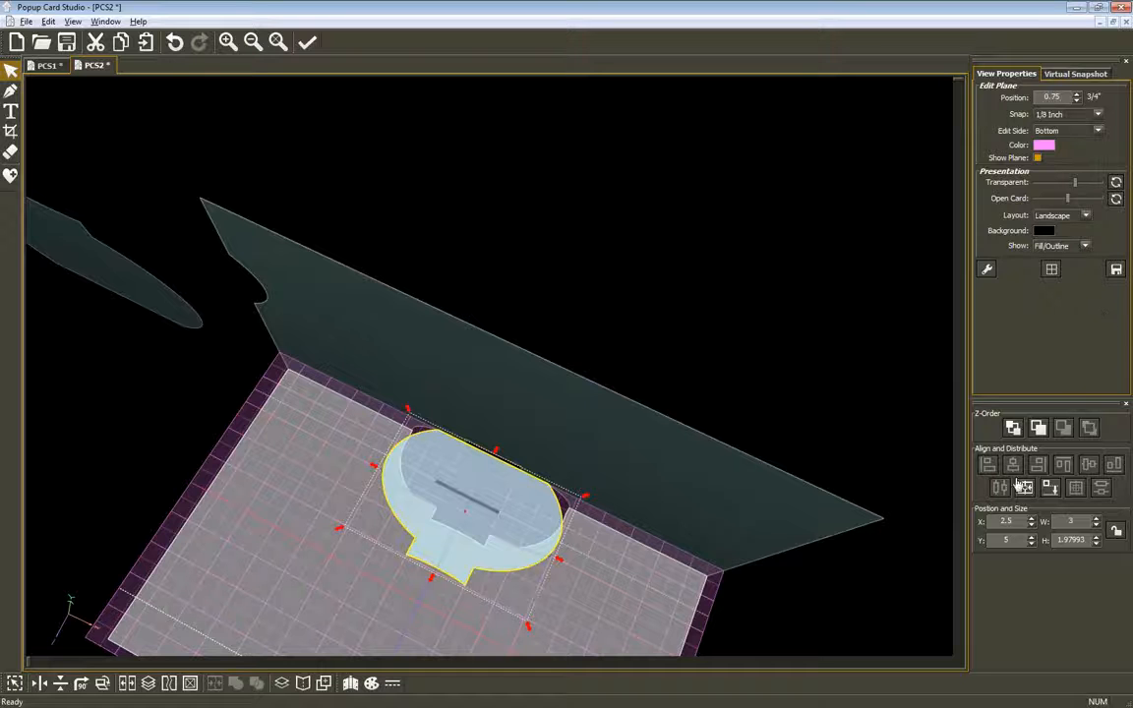
- Crop away the front of the horizontal vase, neck included, with an inclusive rectangle, keeping a 1-inch-deep strip along the back
{"action": "left_click", "coordinate": [10, 131]}
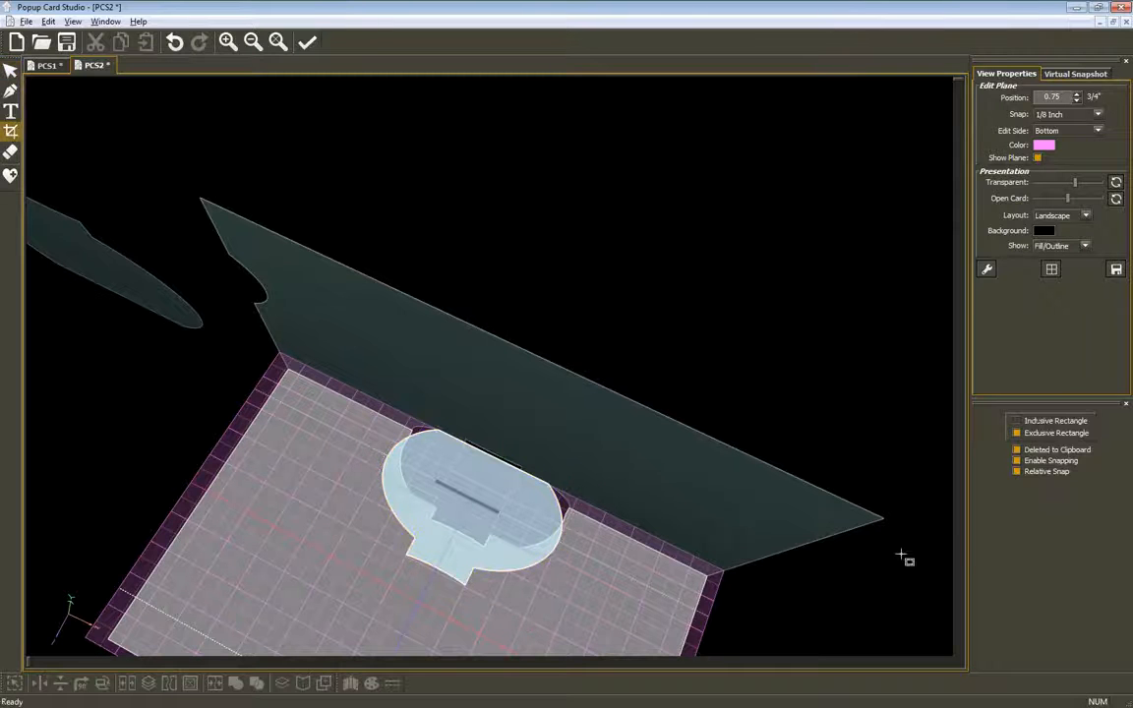
{"action": "left_click", "coordinate": [1016, 421]}
{"action": "left_click_drag", "start_coordinate": [394, 418], "coordinate": [627, 592]}
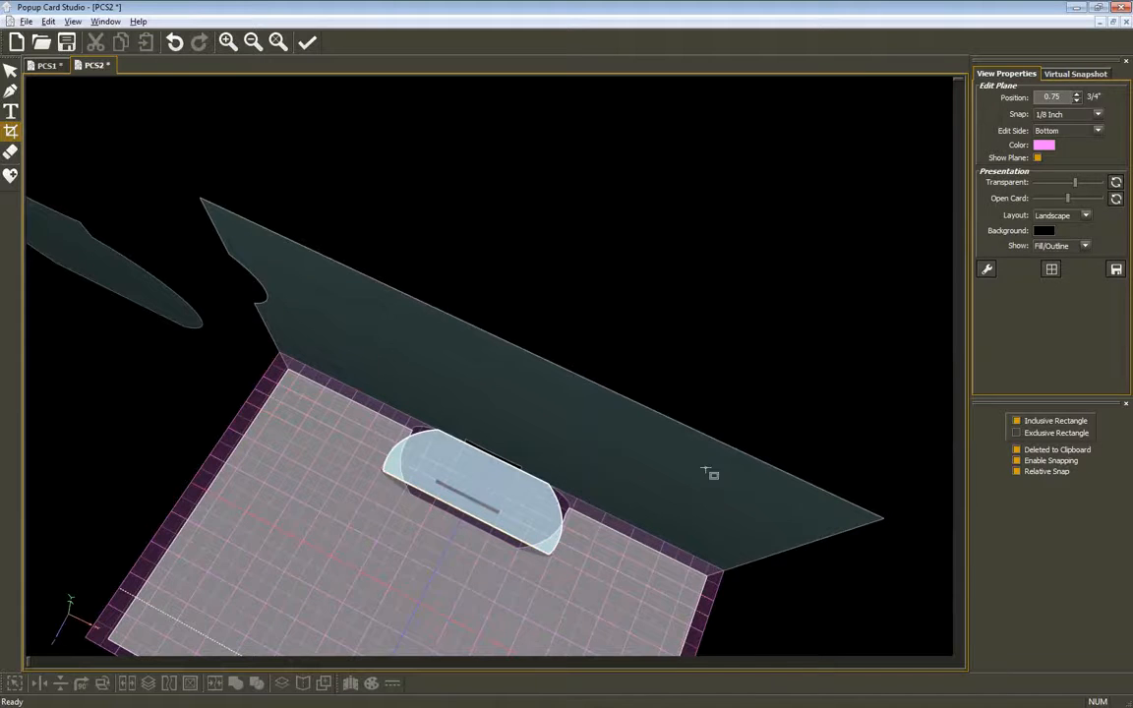
{"action": "middle_click_drag", "start_coordinate": [720, 473], "coordinate": [721, 304]}
{"action": "middle_click_drag", "start_coordinate": [432, 310], "coordinate": [531, 265]}
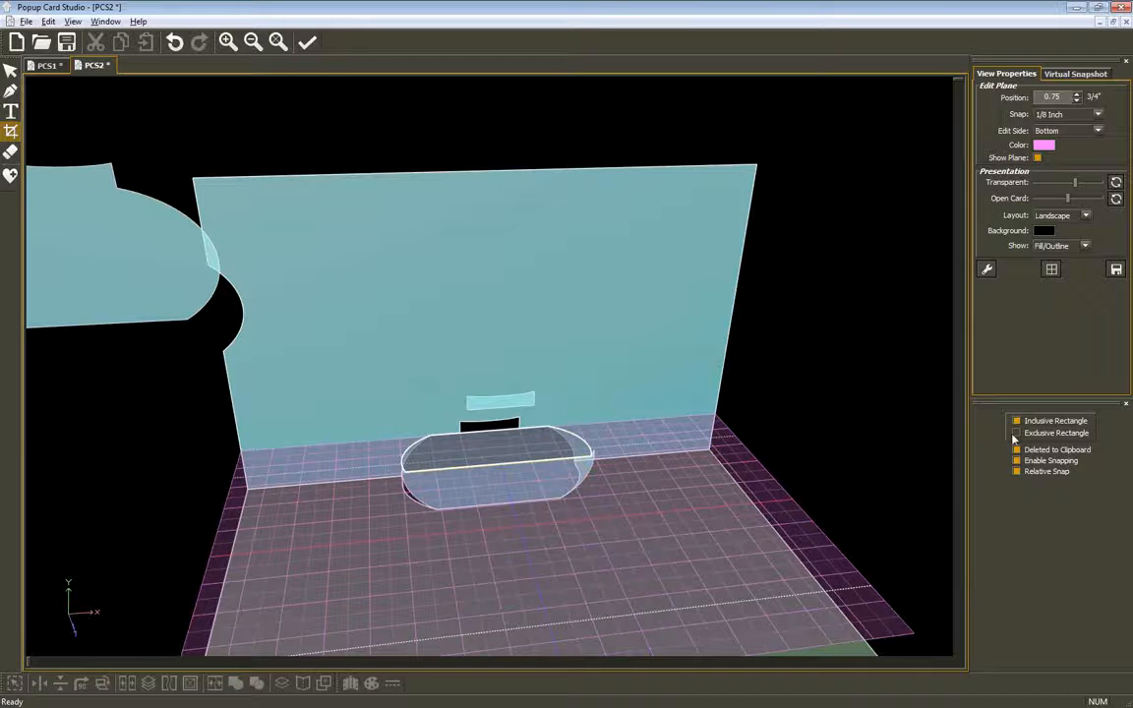
- Bring the upright vase to the top of the stacking order so its full outline is cut
{"action": "left_click", "coordinate": [10, 70]}
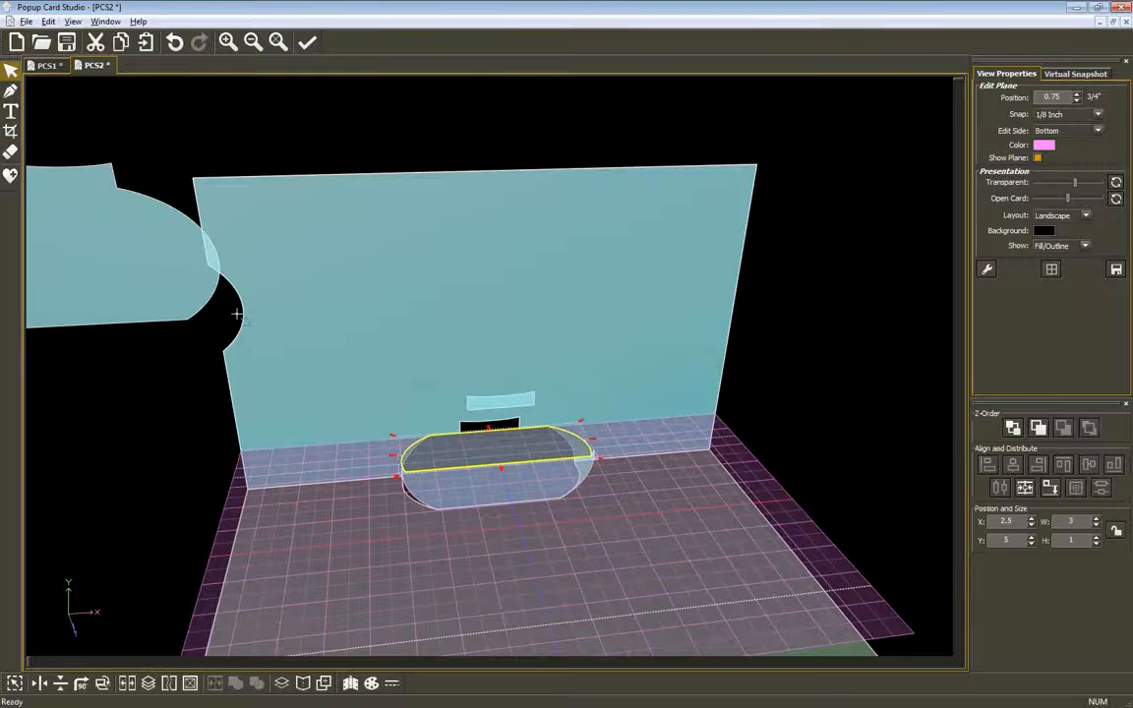
{"action": "left_click", "coordinate": [489, 516]}
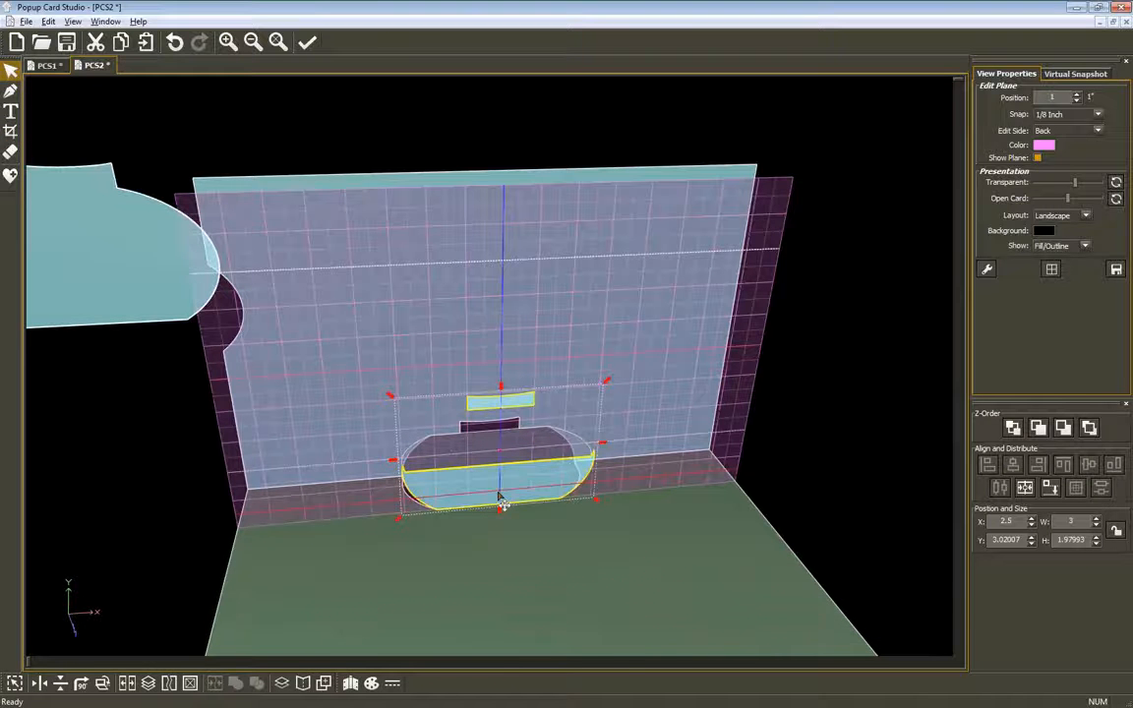
{"action": "left_click", "coordinate": [1089, 433]}
- Delete the remaining spare vase beside the card
{"action": "left_click", "coordinate": [144, 271]}
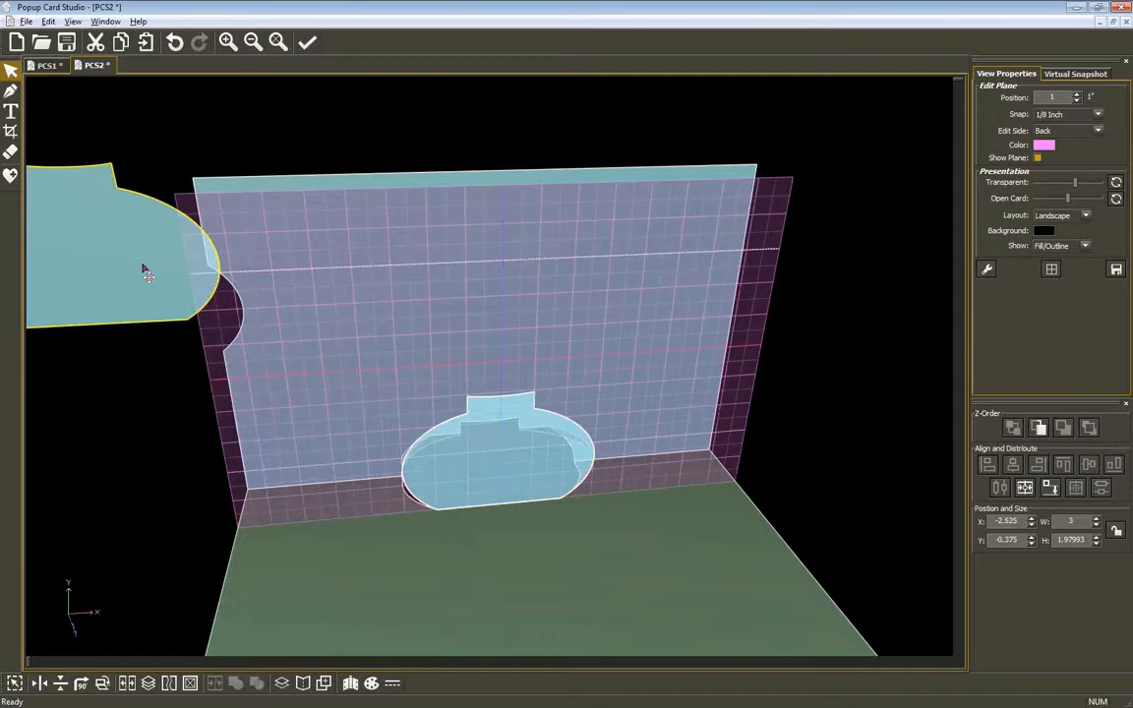
{"action": "left_click", "coordinate": [144, 271]}
{"action": "key", "text": "Delete"}
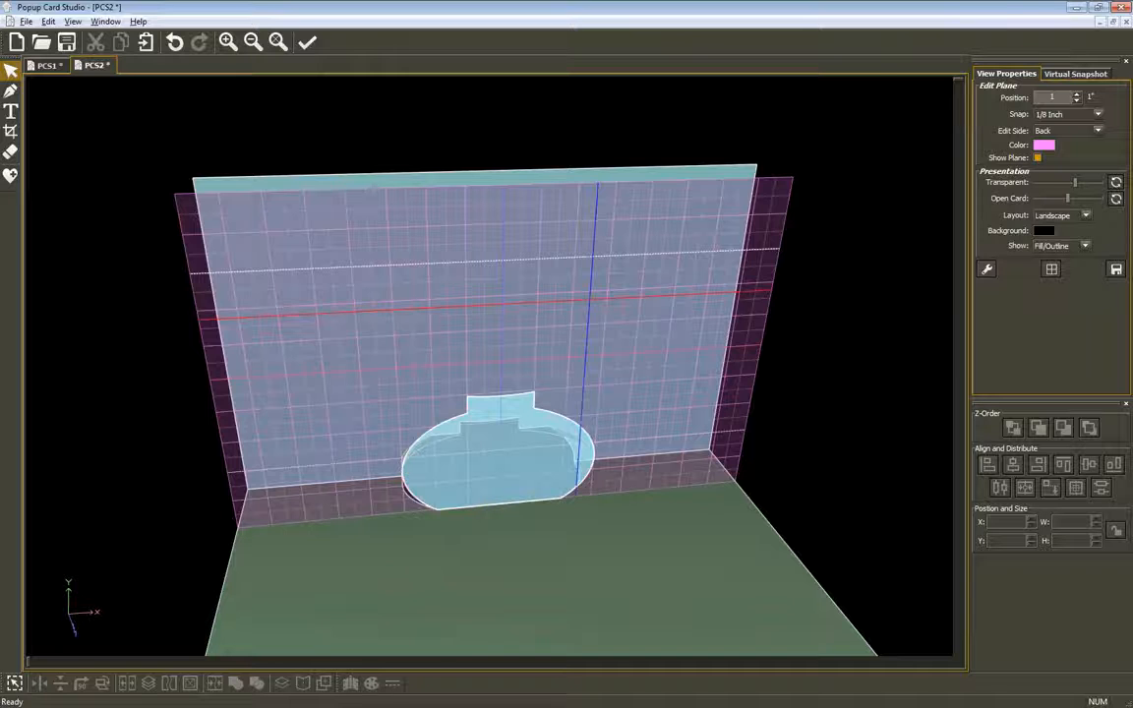
- Switch the edit plane to the bottom side and lower it to 1.72993 inches, level with the upright vase's neck
{"action": "key", "text": "space"}
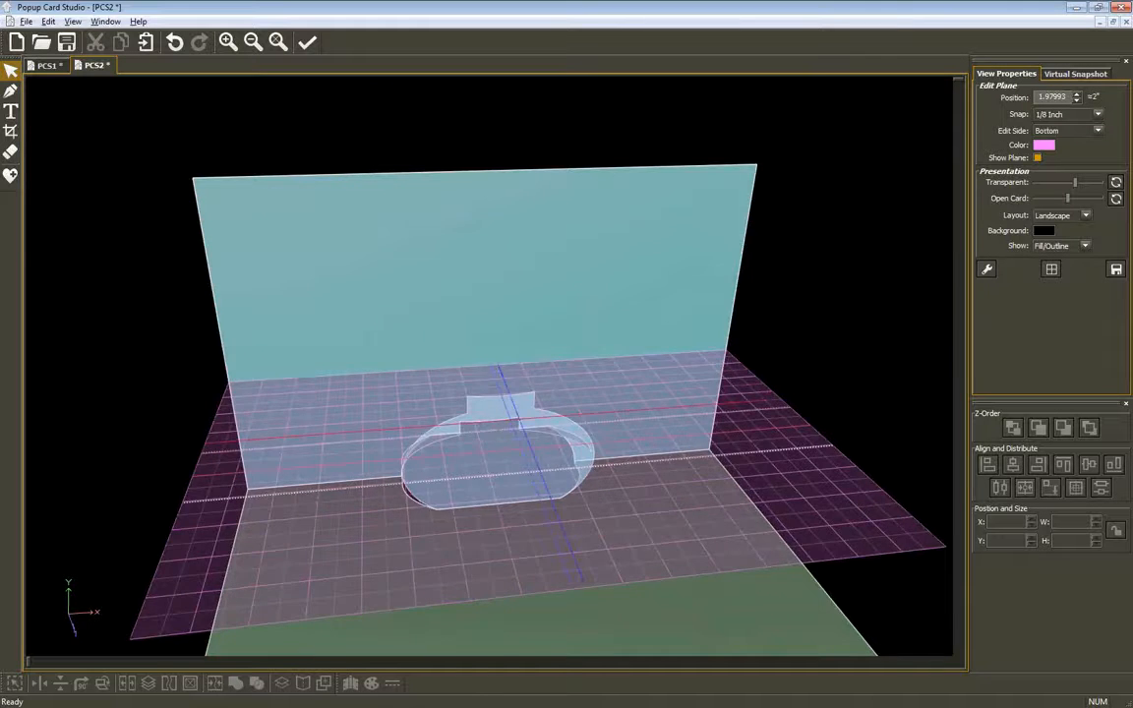
{"action": "middle_click_drag", "start_coordinate": [509, 389], "coordinate": [501, 352]}
{"action": "scroll", "coordinate": [515, 352], "scroll_direction": "down", "scroll_amount": 2}
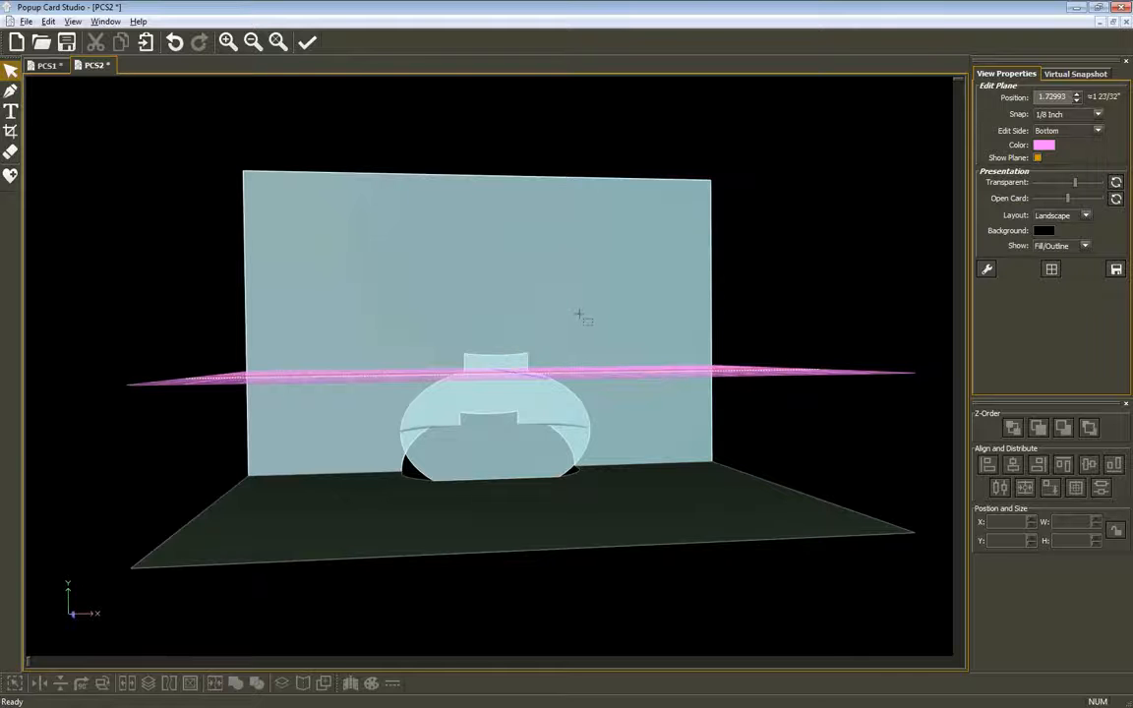
{"action": "middle_click_drag", "start_coordinate": [581, 315], "coordinate": [553, 487]}
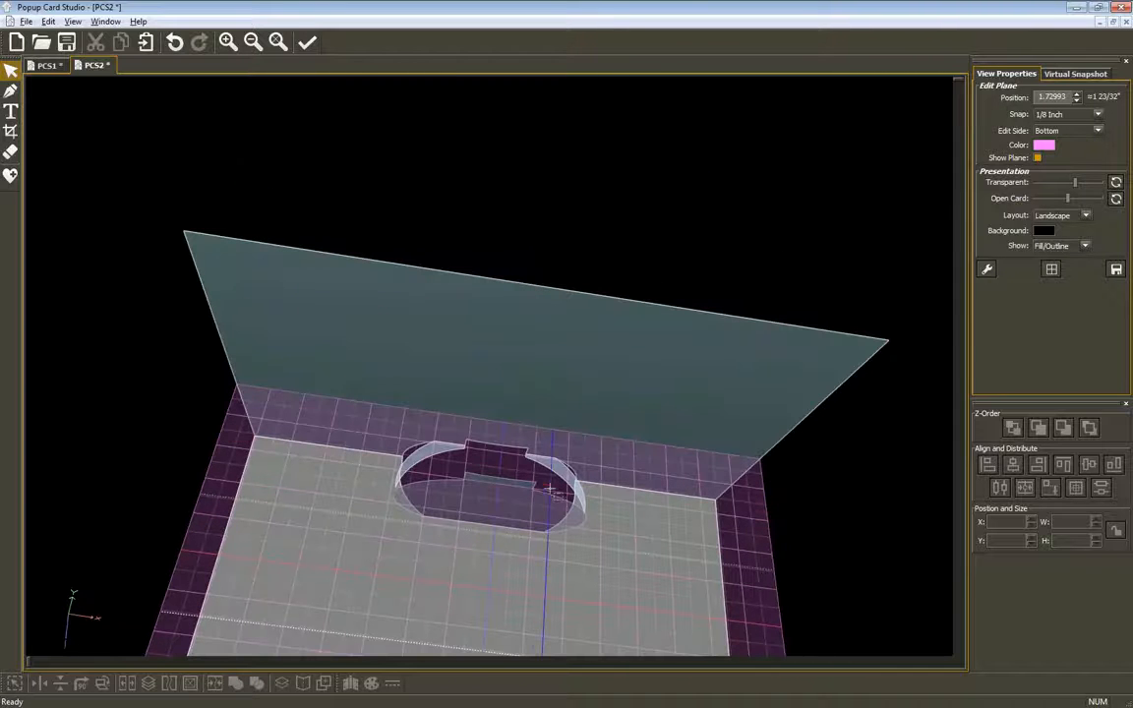
- Paste another horizontal vase, flip it vertically so its neck faces forward, and place it through the card back, centred across the card
{"action": "key", "text": "ctrl+v"}
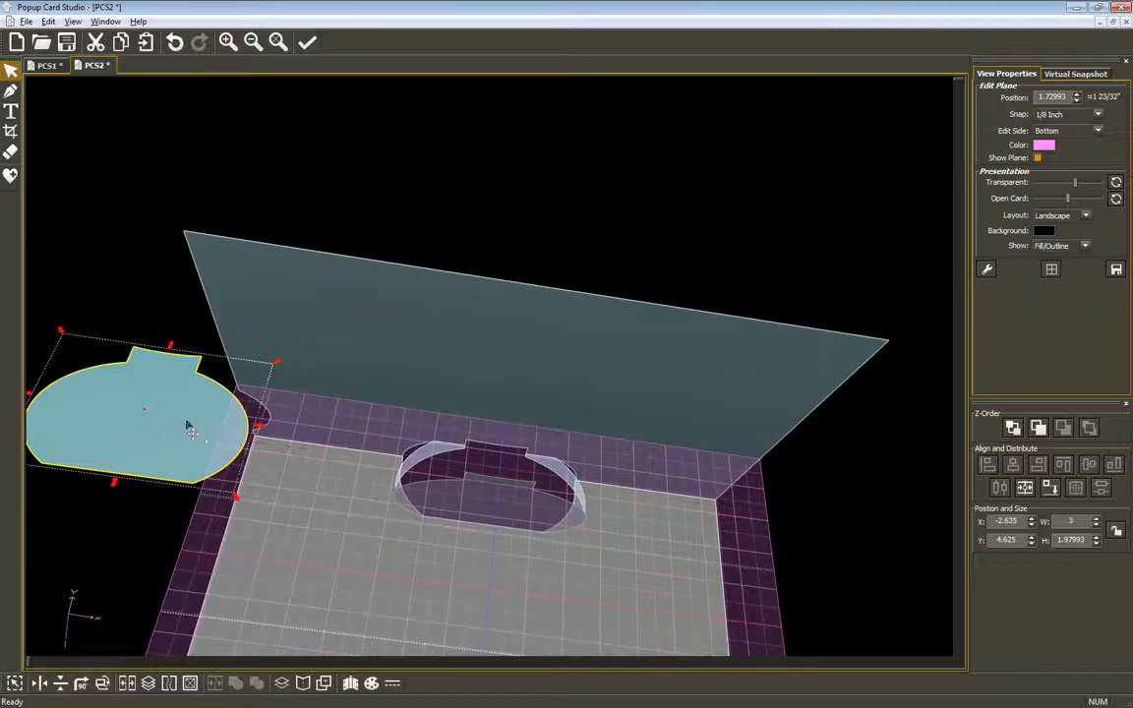
{"action": "left_click_drag", "start_coordinate": [185, 422], "coordinate": [493, 554]}
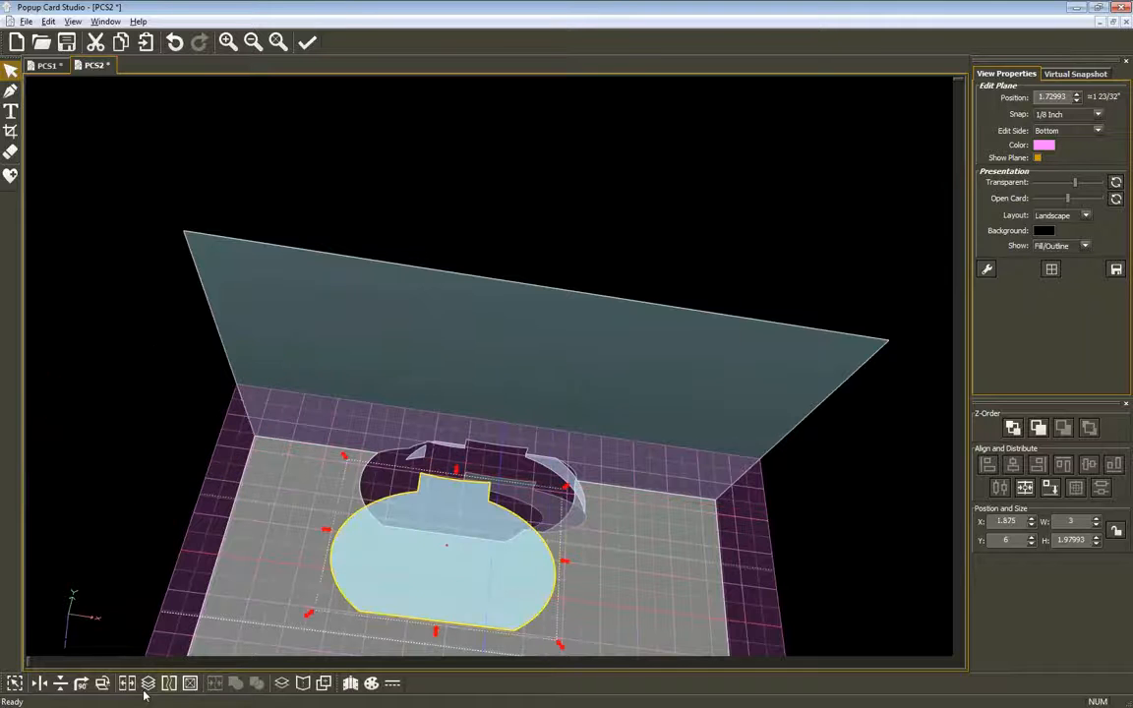
{"action": "left_click", "coordinate": [60, 684]}
{"action": "left_click_drag", "start_coordinate": [503, 600], "coordinate": [554, 480]}
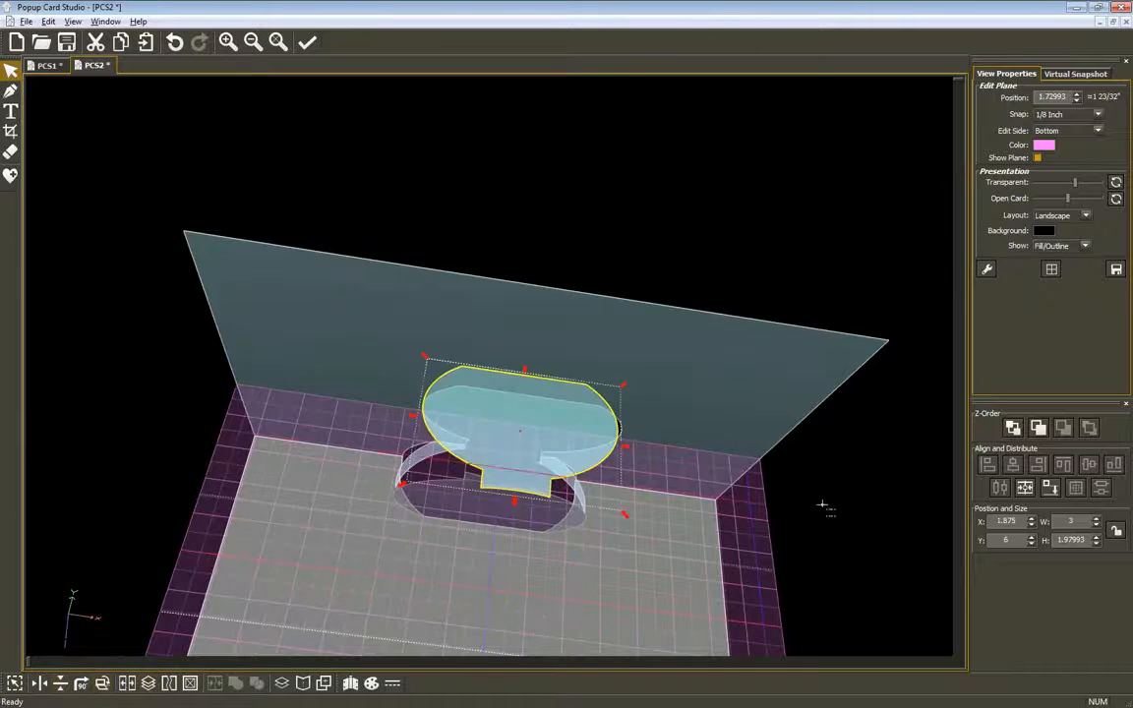
{"action": "left_click", "coordinate": [1024, 489]}
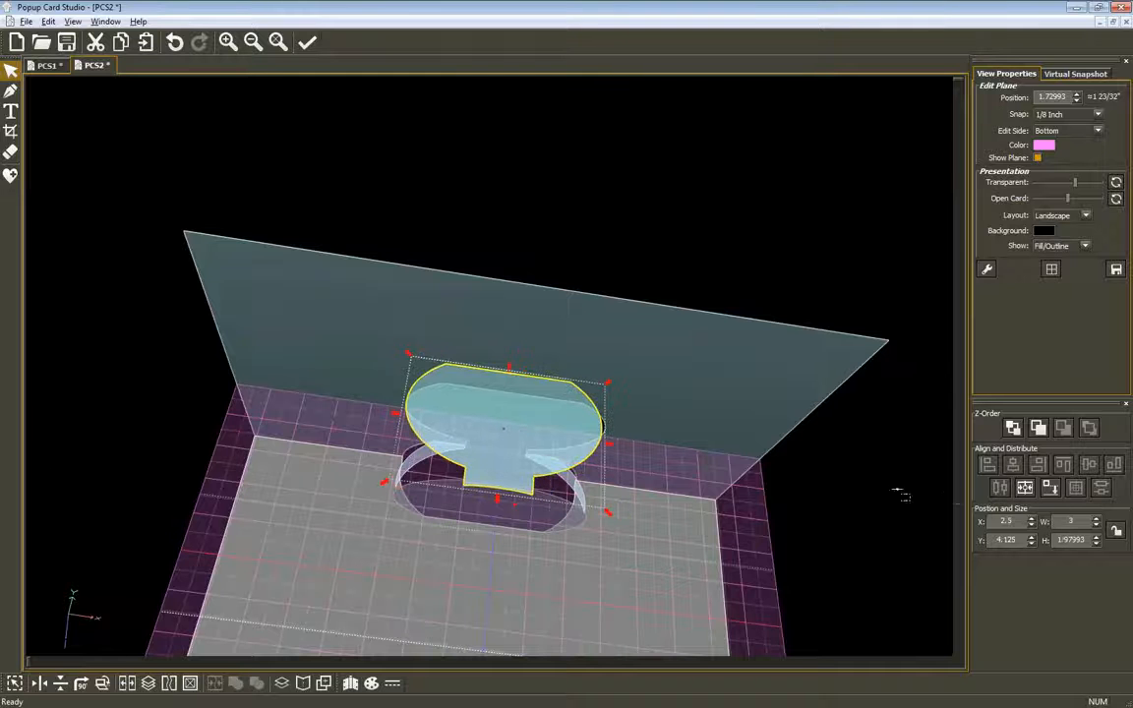
- Move the flipped vase forward to Y 4.25 so its neck reaches past the upright vase
{"action": "left_click", "coordinate": [548, 462]}
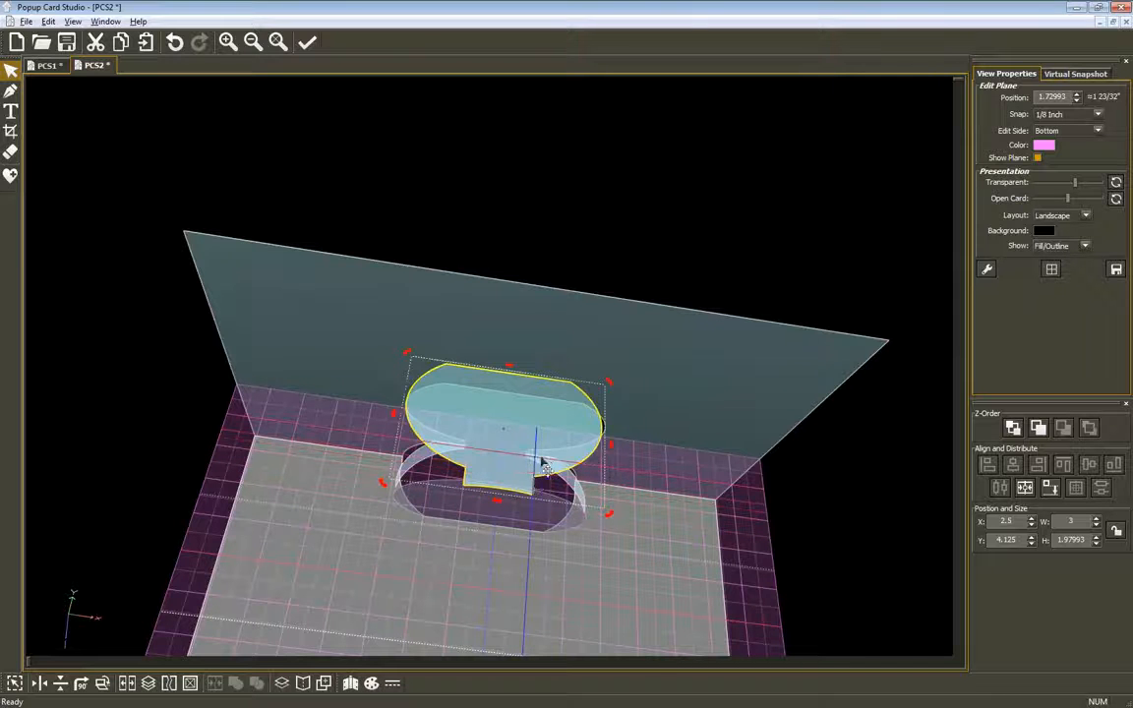
{"action": "left_click", "coordinate": [546, 463]}
{"action": "left_click_drag", "start_coordinate": [546, 460], "coordinate": [545, 465]}
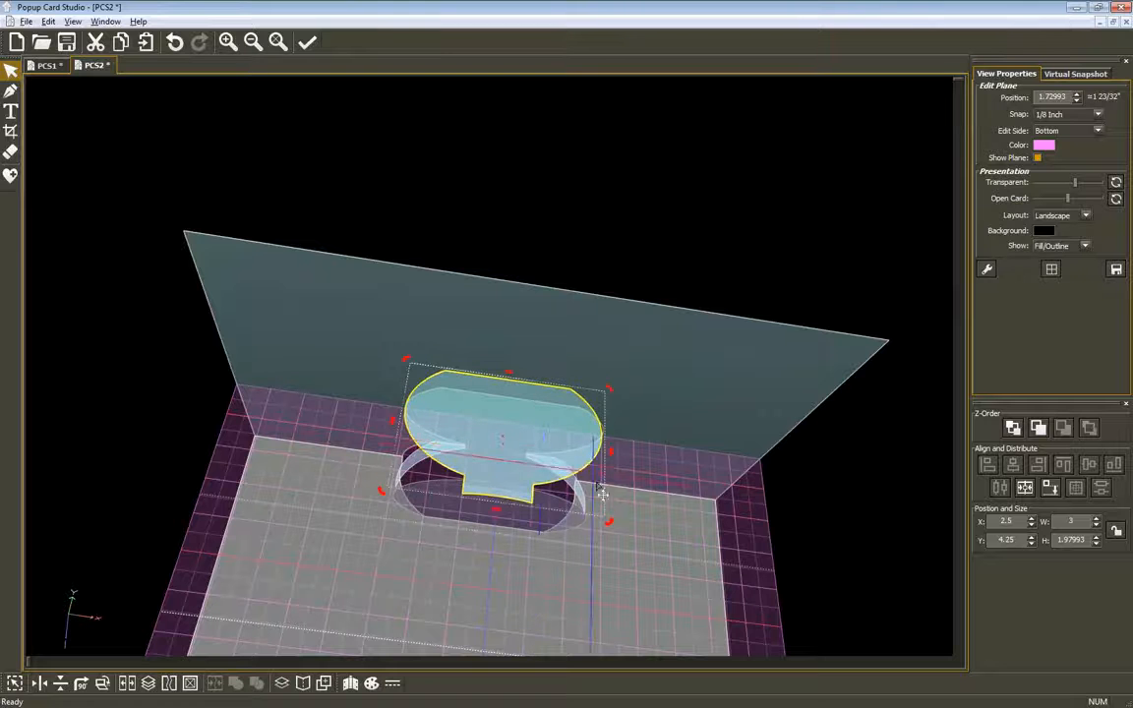
{"action": "left_click", "coordinate": [552, 484]}
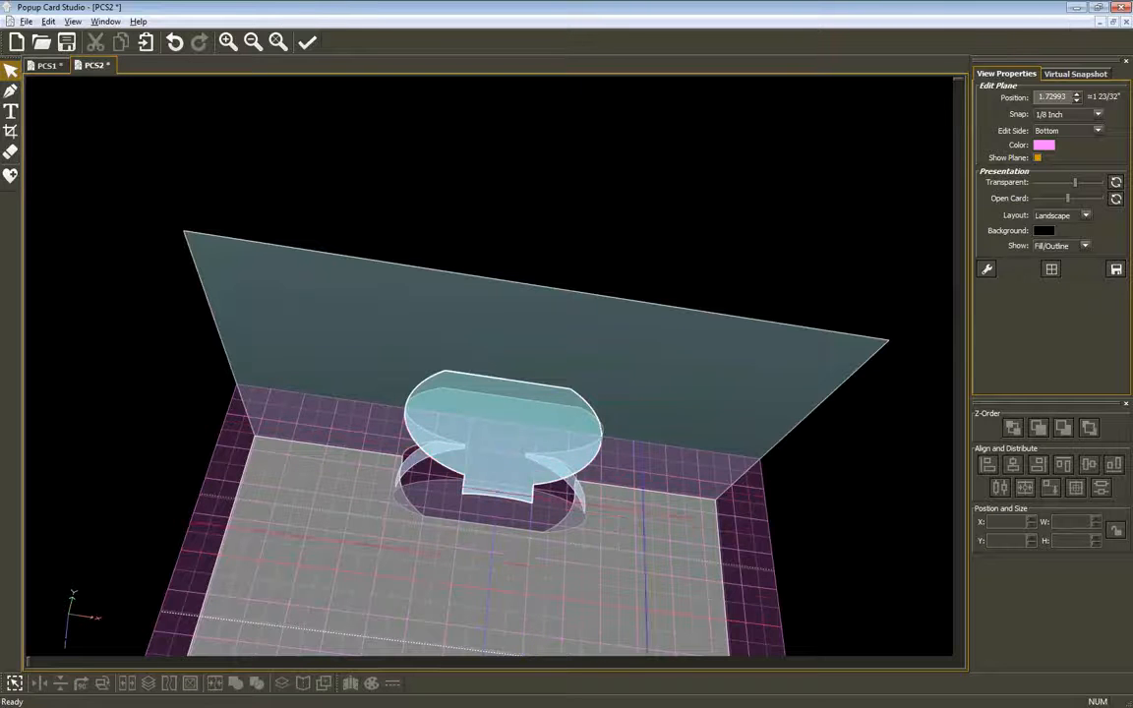
- Narrow the flipped vase to 2.25 inches wide, centred across the card with its Y position at 4.375
{"action": "left_click", "coordinate": [580, 453]}
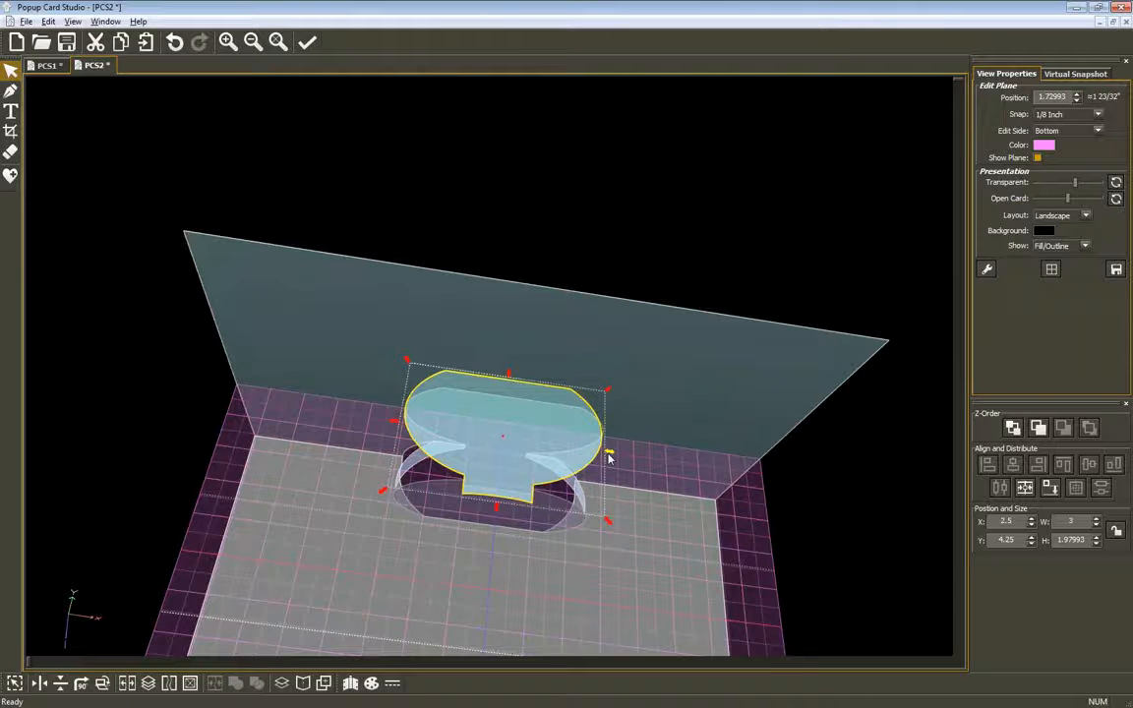
{"action": "left_click_drag", "start_coordinate": [609, 453], "coordinate": [575, 458]}
{"action": "left_click_drag", "start_coordinate": [394, 426], "coordinate": [418, 429]}
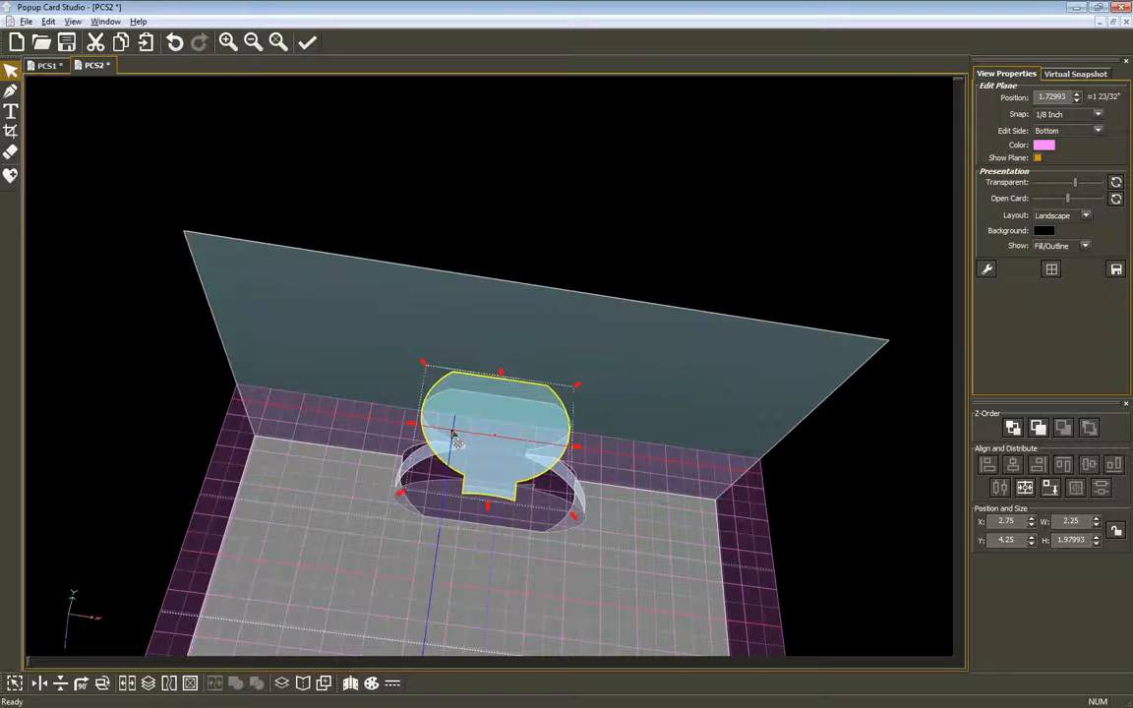
{"action": "left_click", "coordinate": [1025, 488]}
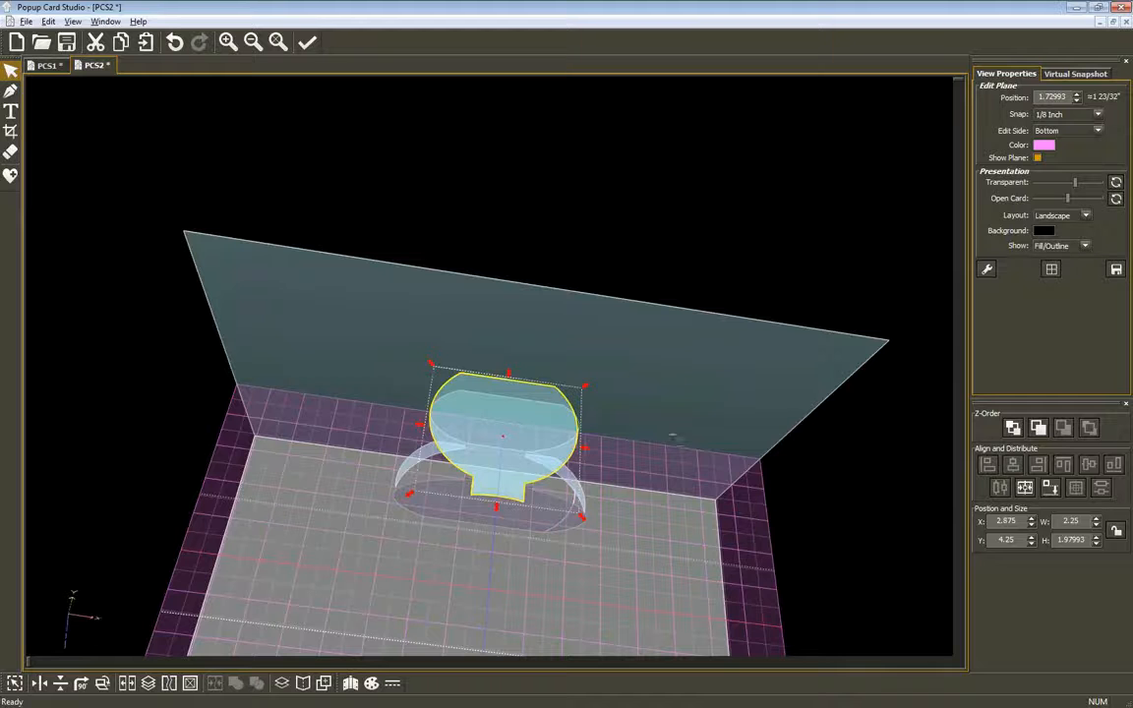
{"action": "left_click_drag", "start_coordinate": [525, 424], "coordinate": [520, 430]}
- Select the upright vase on the 1-inch back plane and bring it to the top of the stacking order
{"action": "middle_click_drag", "start_coordinate": [596, 578], "coordinate": [816, 462]}
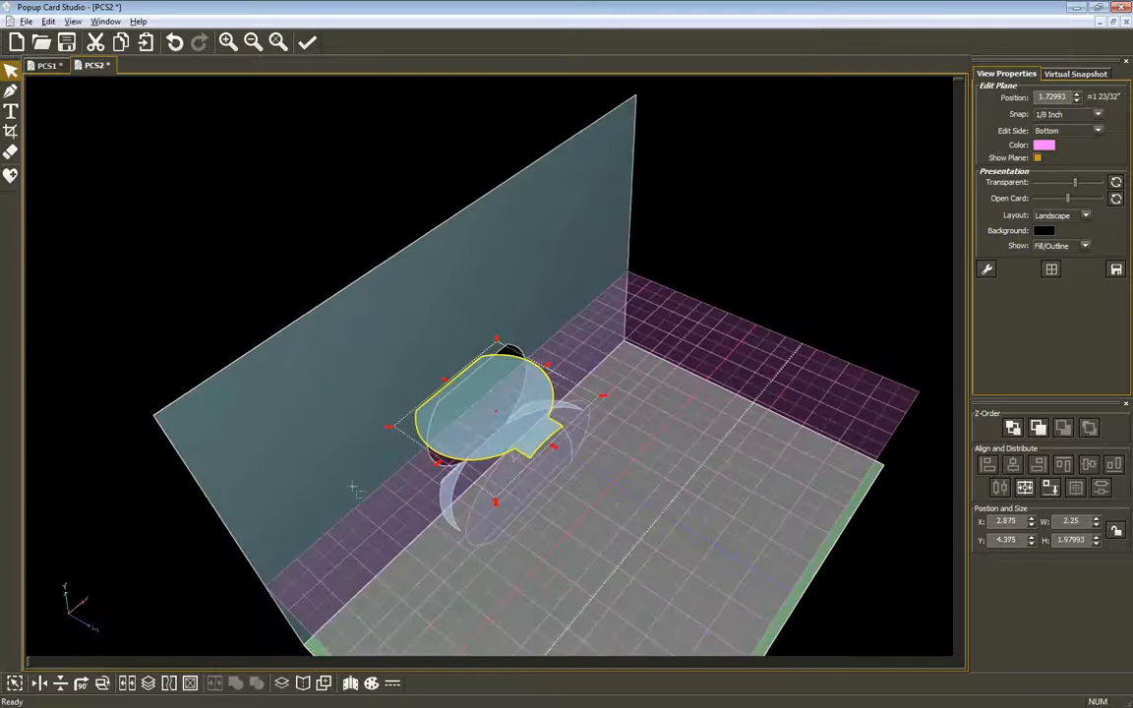
{"action": "middle_click_drag", "start_coordinate": [352, 486], "coordinate": [504, 342]}
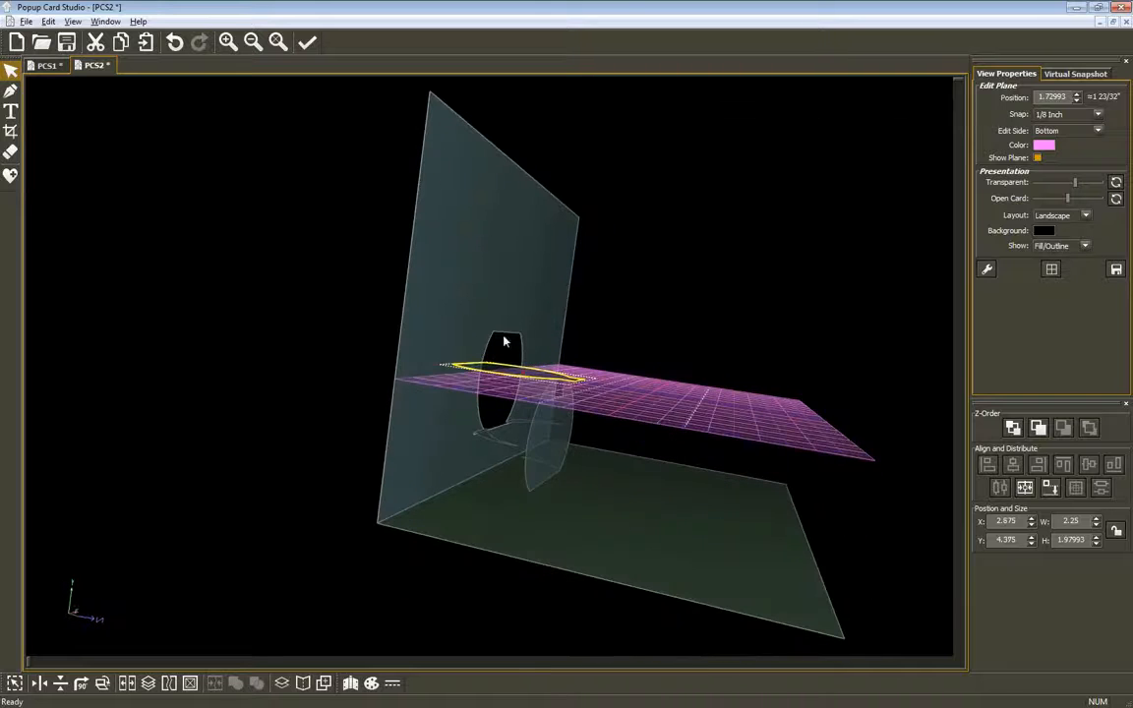
{"action": "left_click", "coordinate": [510, 448]}
{"action": "left_click", "coordinate": [547, 447]}
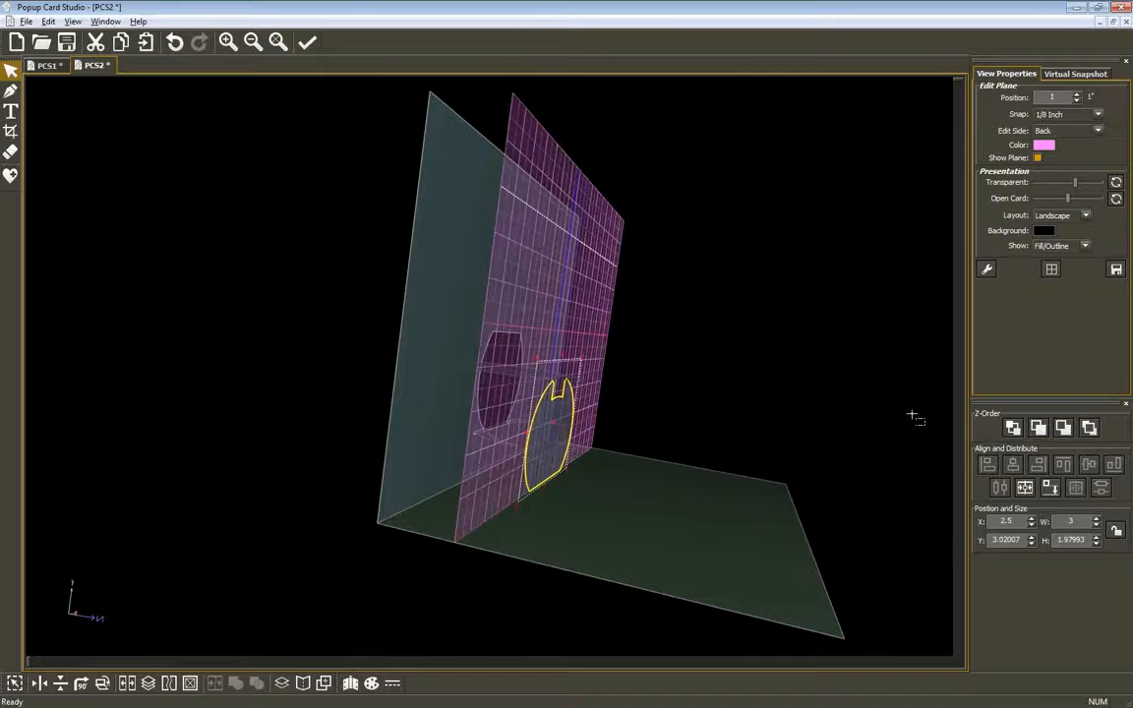
{"action": "left_click", "coordinate": [1091, 431]}
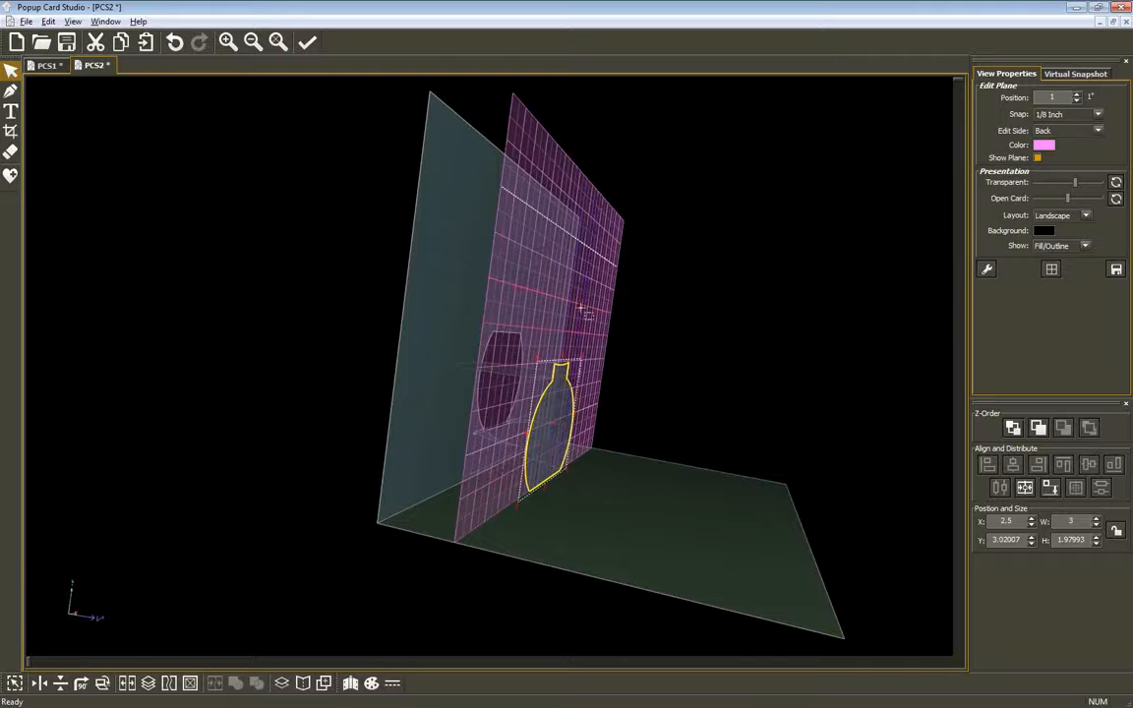
- Crop the upper horizontal vase with an inclusive rectangle, keeping the 1-inch-deep part between the card back and the upright vase
{"action": "middle_click_drag", "start_coordinate": [566, 393], "coordinate": [236, 458]}
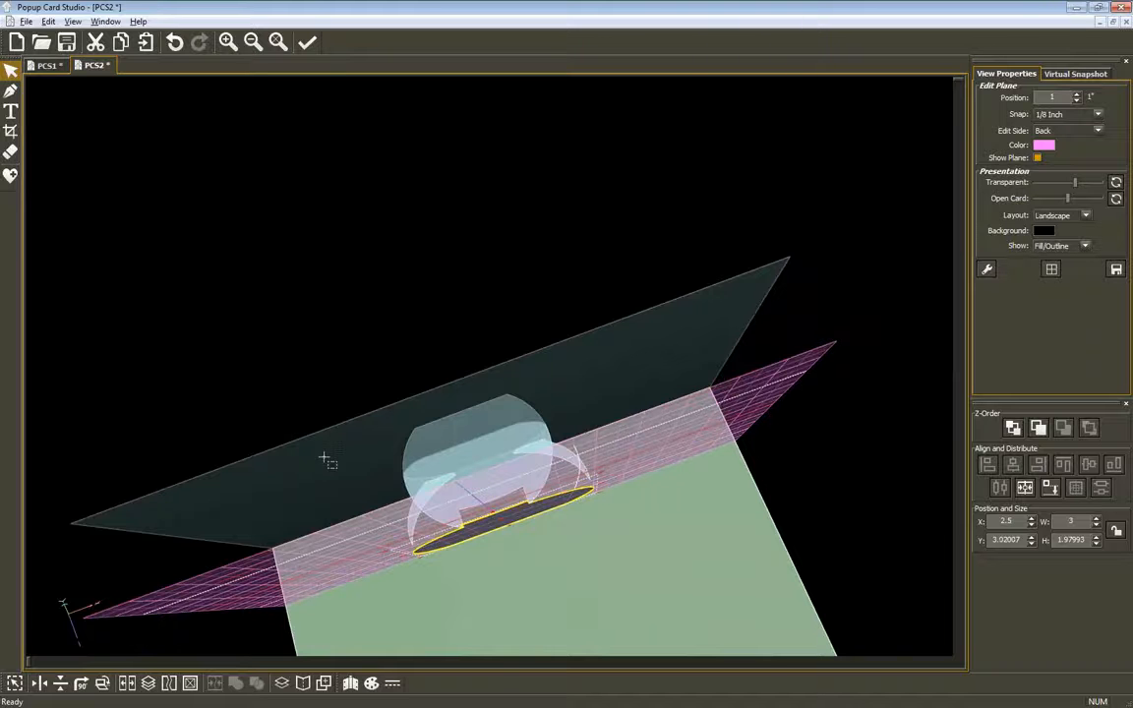
{"action": "middle_click_drag", "start_coordinate": [323, 460], "coordinate": [295, 381]}
{"action": "left_click", "coordinate": [538, 417]}
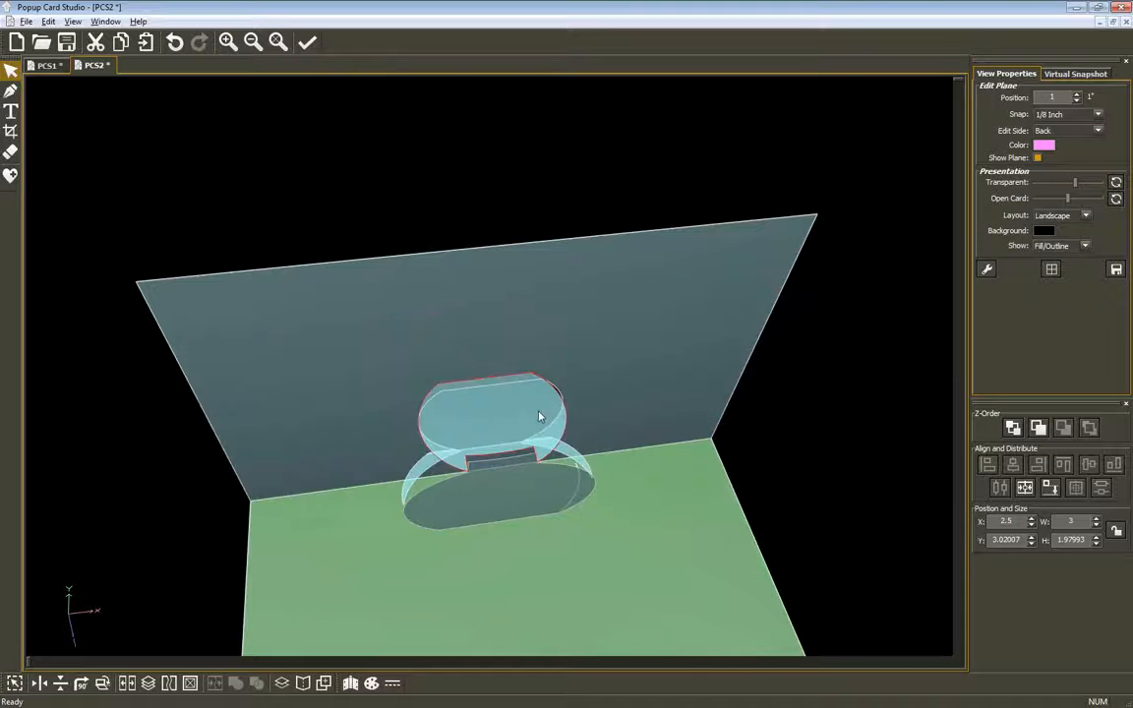
{"action": "middle_click_drag", "start_coordinate": [615, 339], "coordinate": [592, 443]}
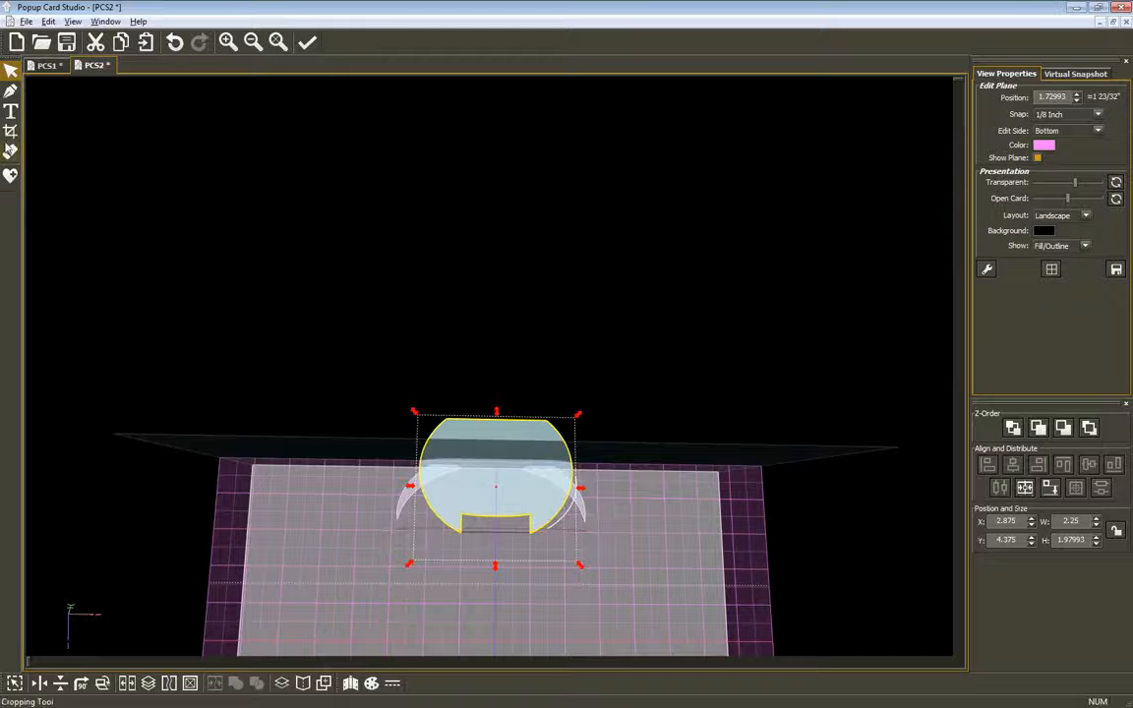
{"action": "left_click", "coordinate": [10, 131]}
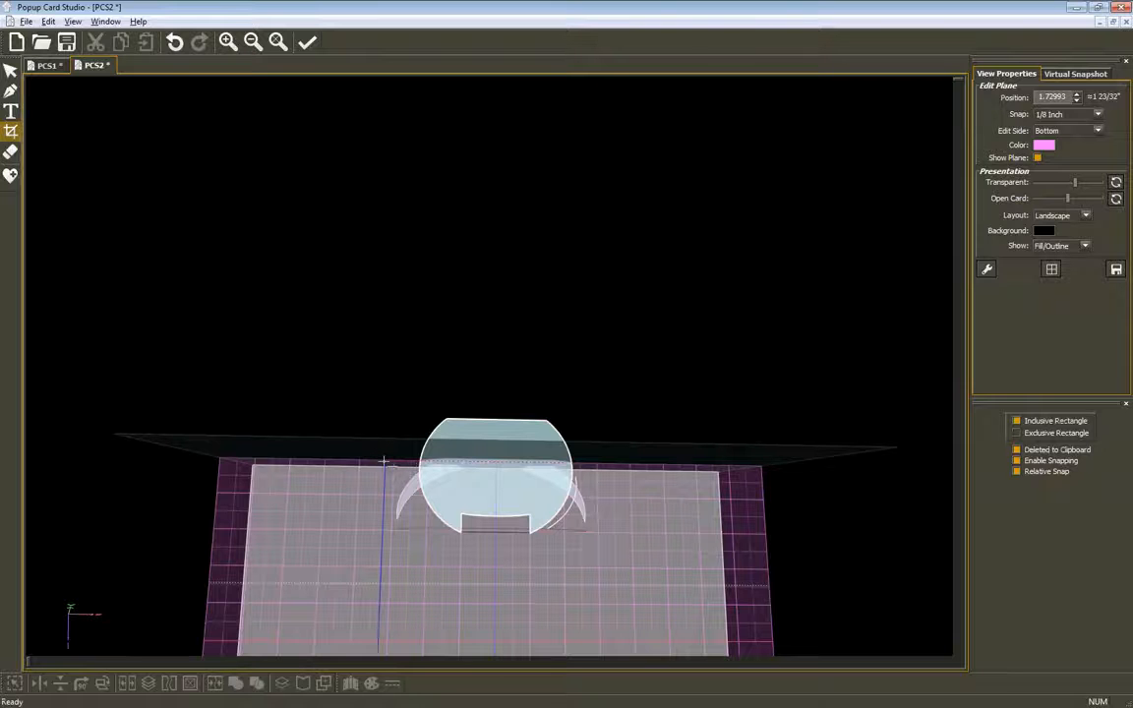
{"action": "left_click_drag", "start_coordinate": [383, 460], "coordinate": [607, 531]}
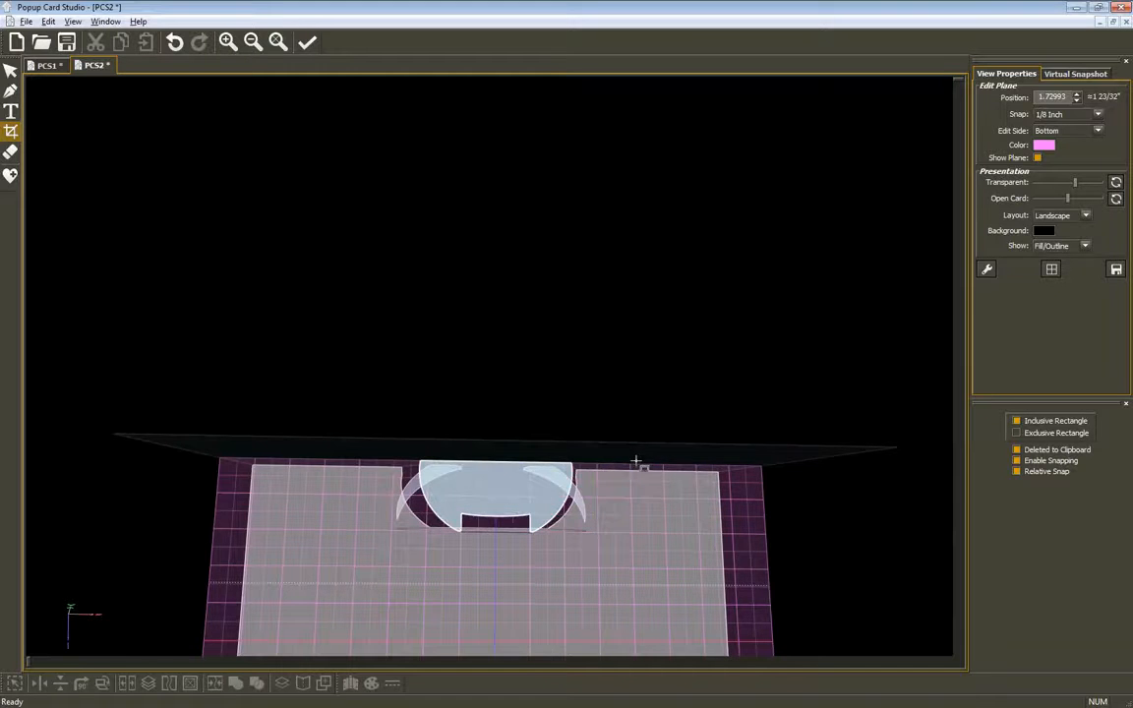
{"action": "middle_click_drag", "start_coordinate": [638, 463], "coordinate": [623, 297]}
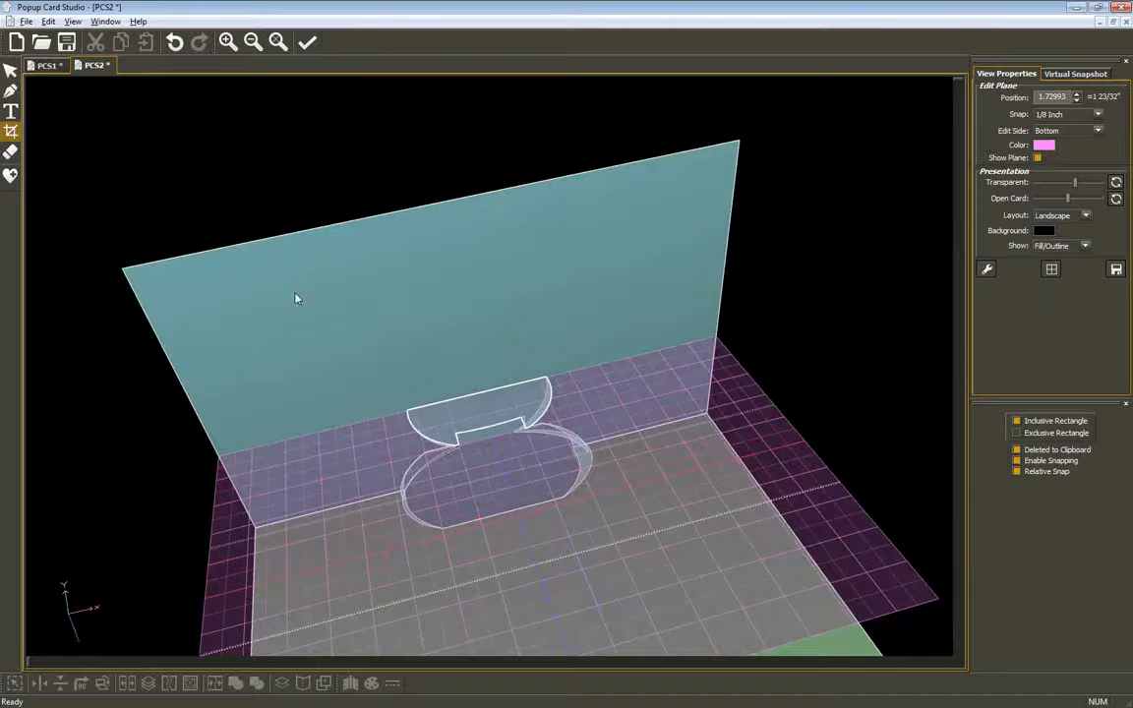
{"action": "middle_click_drag", "start_coordinate": [295, 298], "coordinate": [295, 201]}
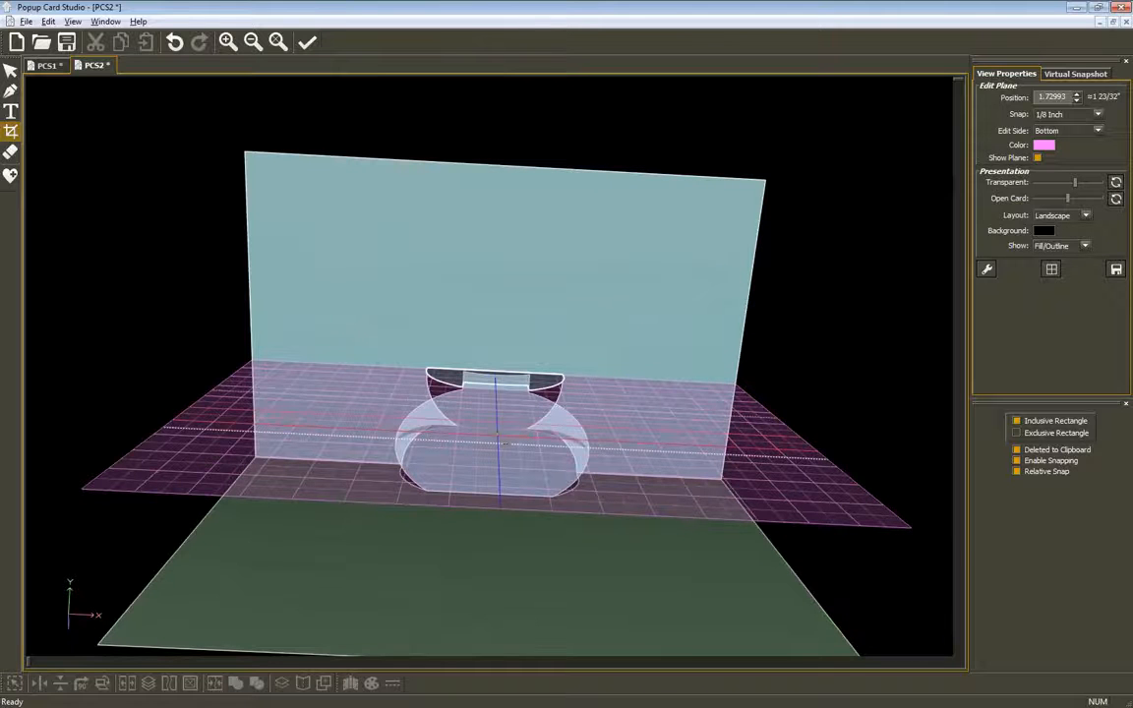
{"action": "key", "text": "Escape"}
- Move the upright vase off to the side of the card at X 6.5, Y 0.25 to expose the two horizontal braces
{"action": "double_click", "coordinate": [497, 435]}
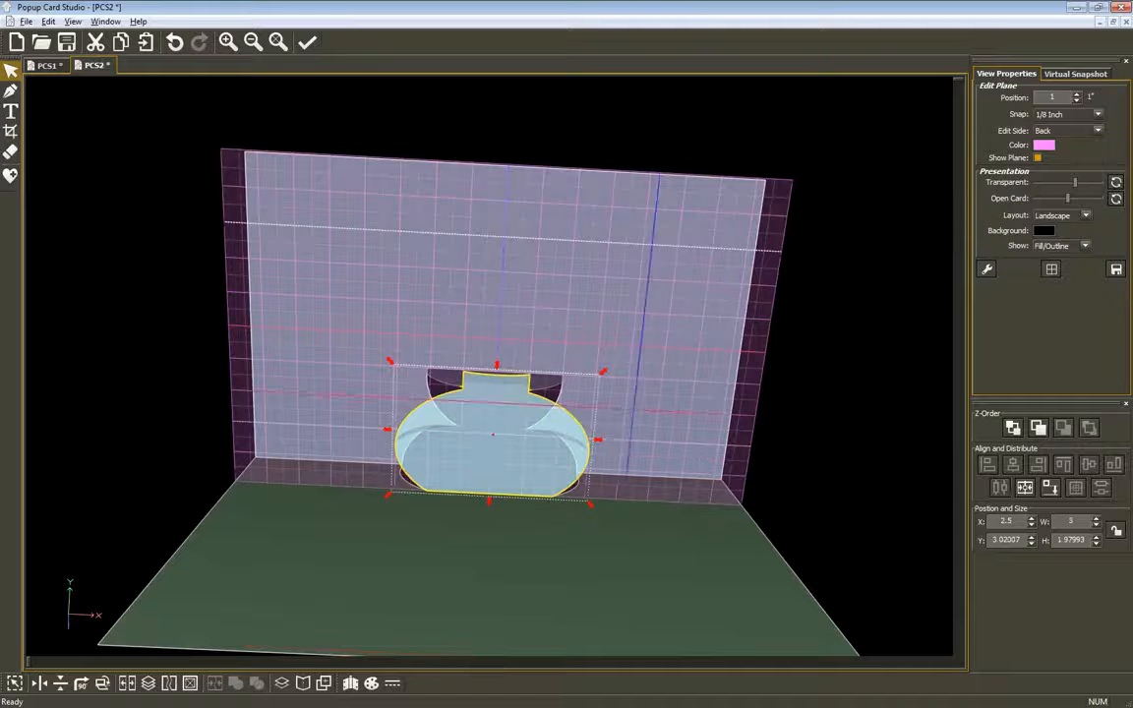
{"action": "left_click_drag", "start_coordinate": [541, 457], "coordinate": [832, 296]}
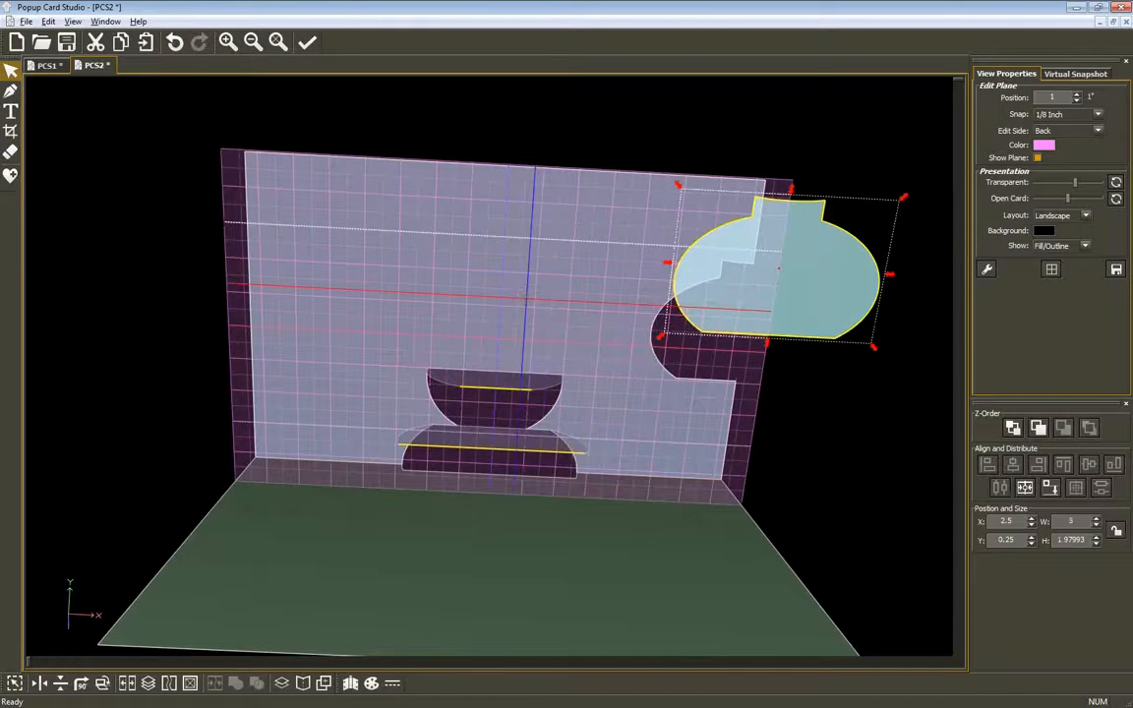
{"action": "middle_click_drag", "start_coordinate": [522, 296], "coordinate": [527, 243]}
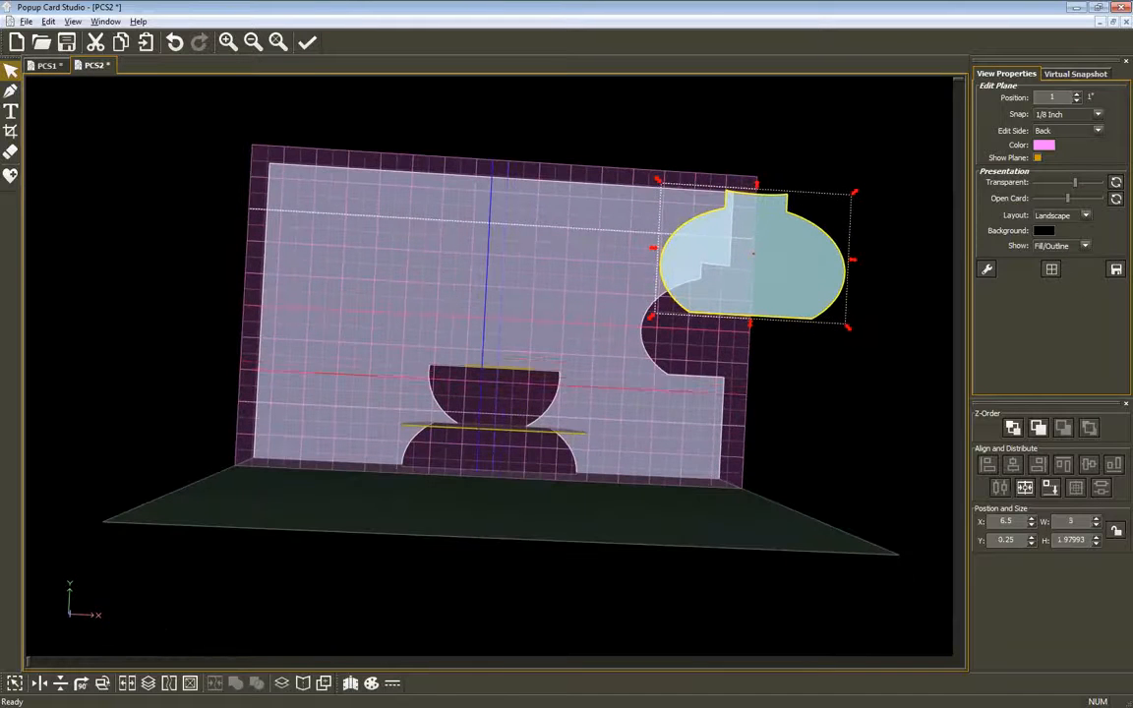
{"action": "middle_click_drag", "start_coordinate": [511, 275], "coordinate": [510, 430]}
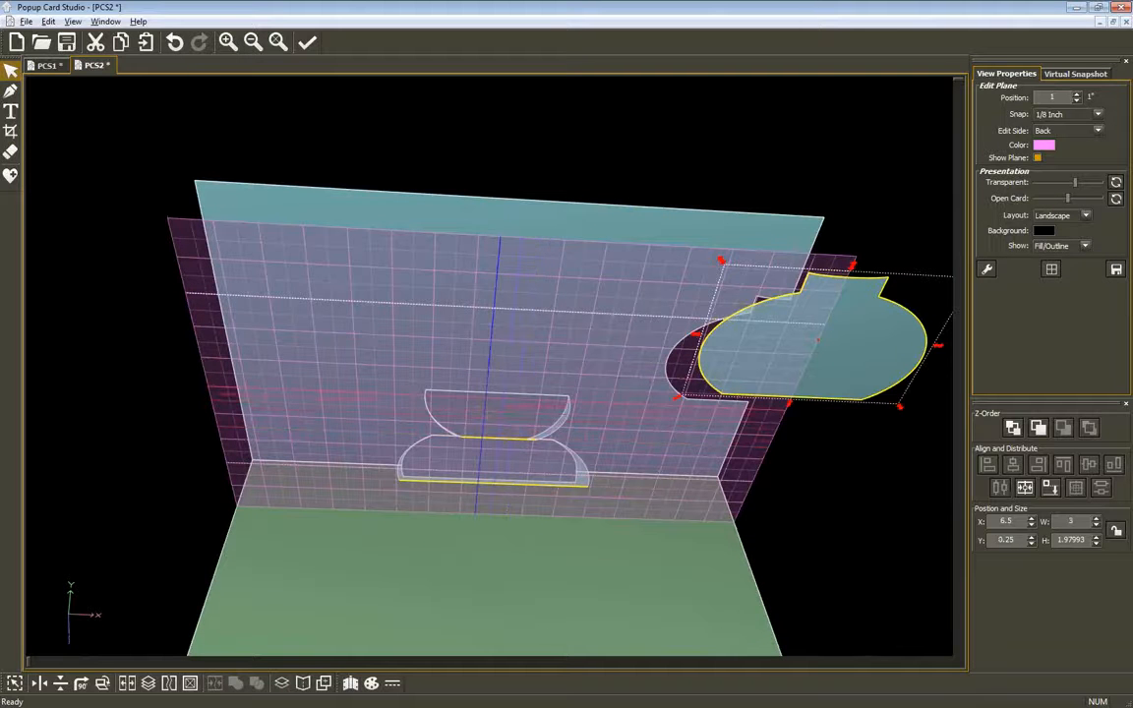
- Add an inset shadow of -.25 in to the upper brace and join both outlines to cut out its centre
{"action": "left_click", "coordinate": [527, 421]}
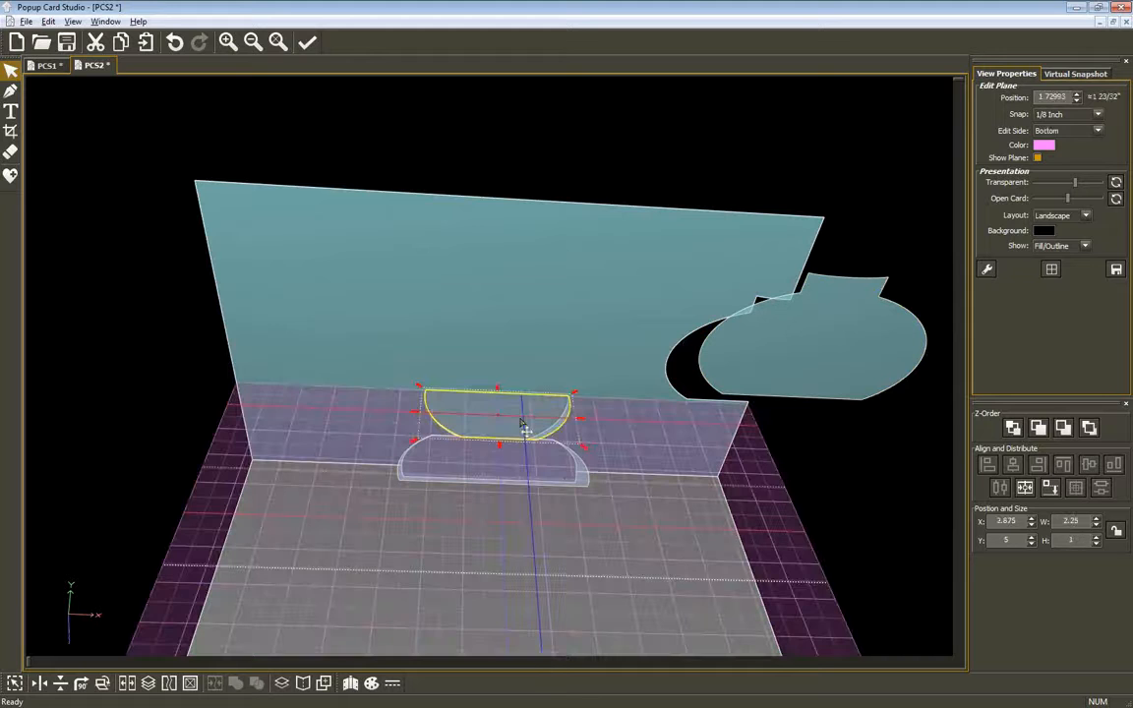
{"action": "left_click", "coordinate": [283, 684]}
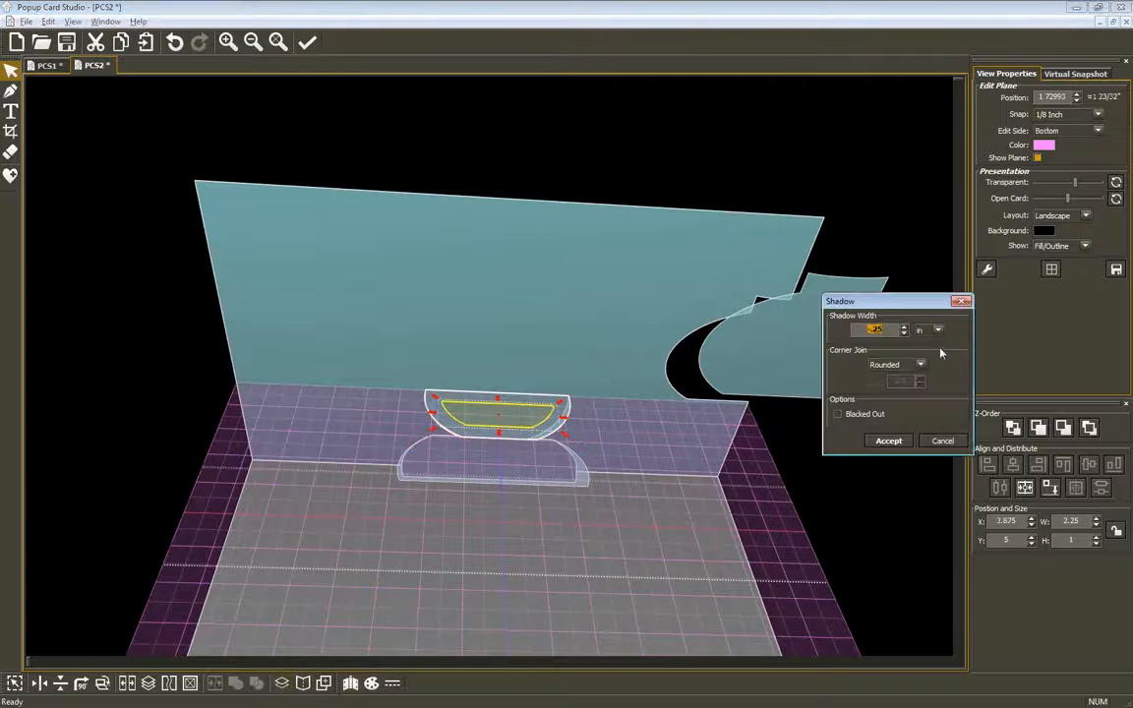
{"action": "left_click", "coordinate": [888, 442]}
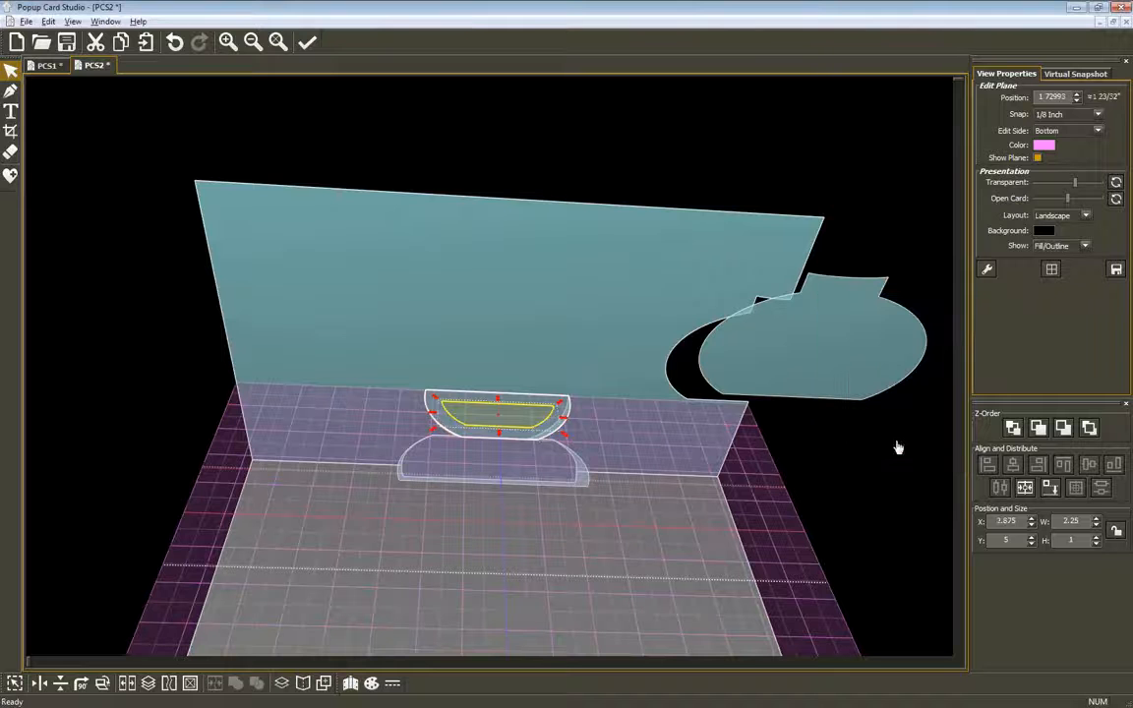
{"action": "left_click", "coordinate": [517, 407], "text": "shift"}
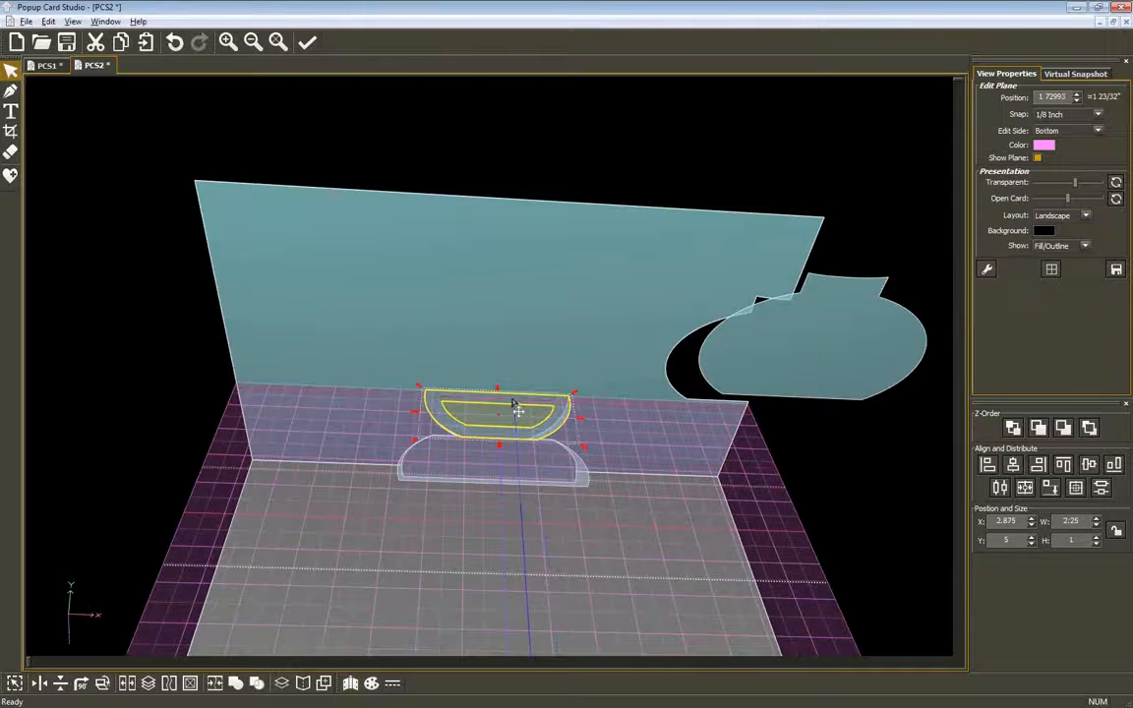
{"action": "left_click", "coordinate": [215, 683]}
- Add an inset shadow of -.25 in to the lower brace and join both outlines to cut out its centre
{"action": "left_click", "coordinate": [499, 476]}
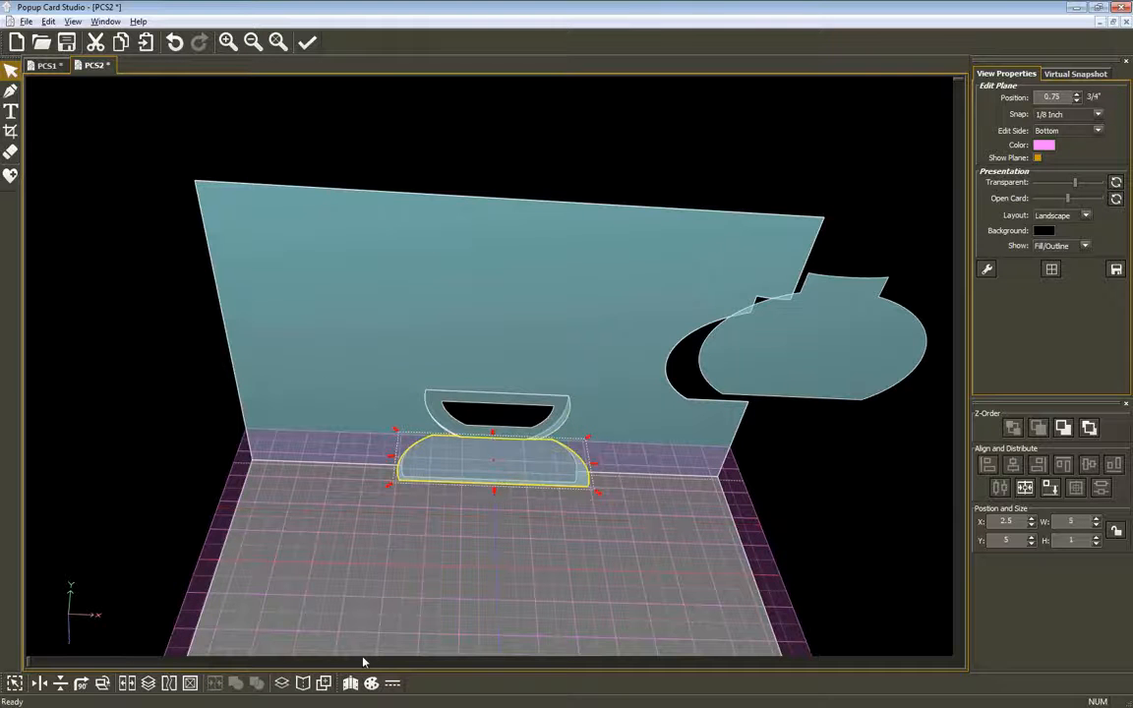
{"action": "left_click", "coordinate": [254, 684]}
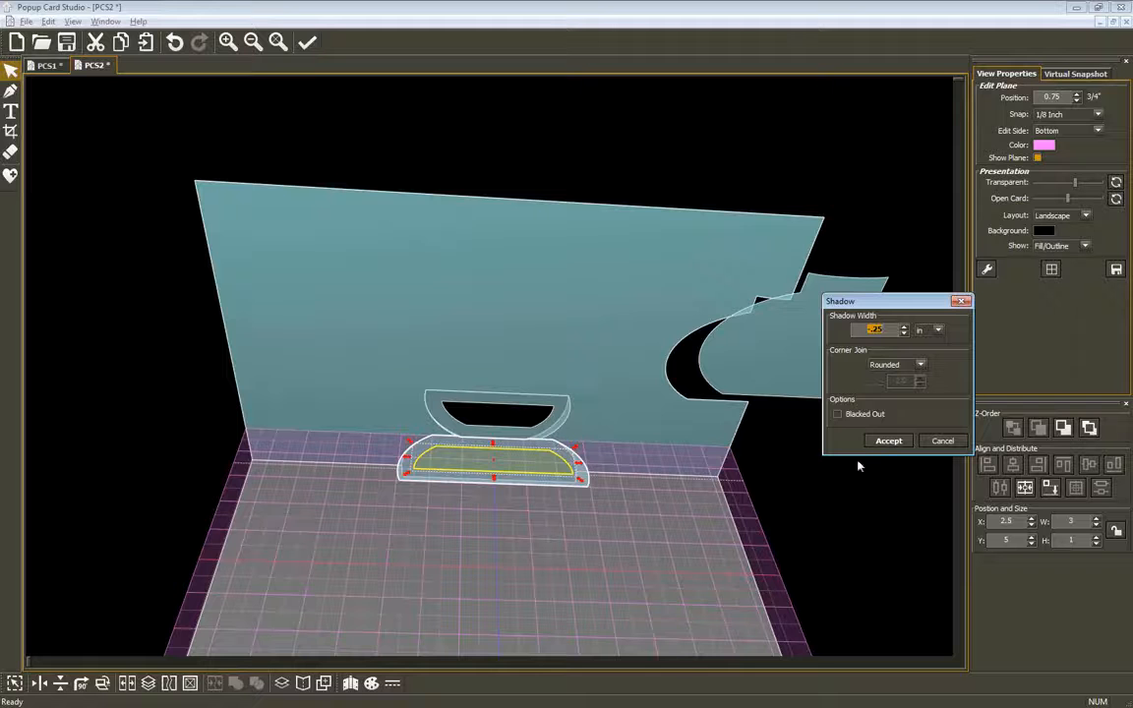
{"action": "left_click", "coordinate": [888, 441]}
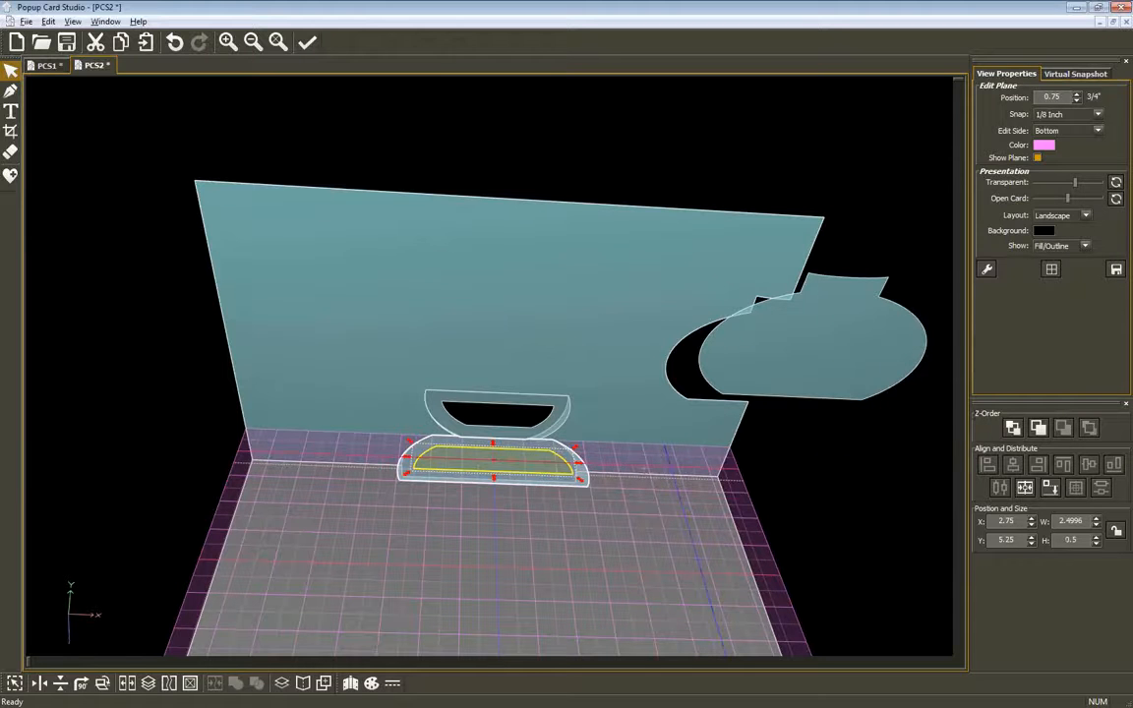
{"action": "left_click", "coordinate": [558, 485]}
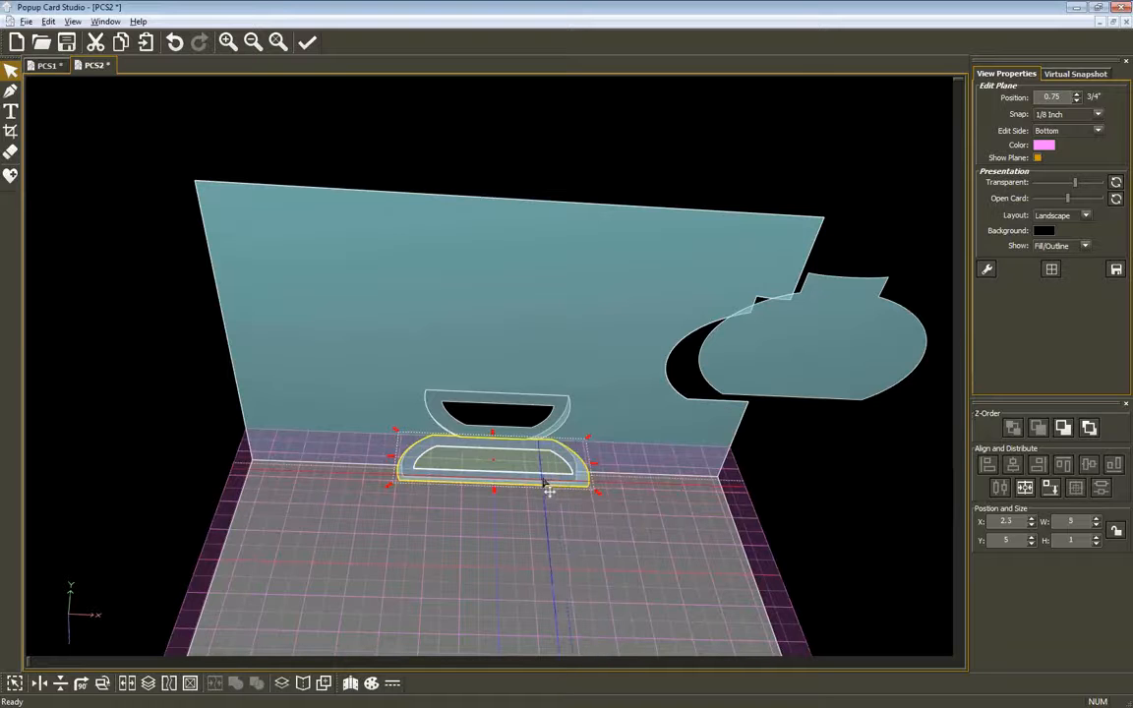
{"action": "left_click", "coordinate": [539, 470], "text": "shift"}
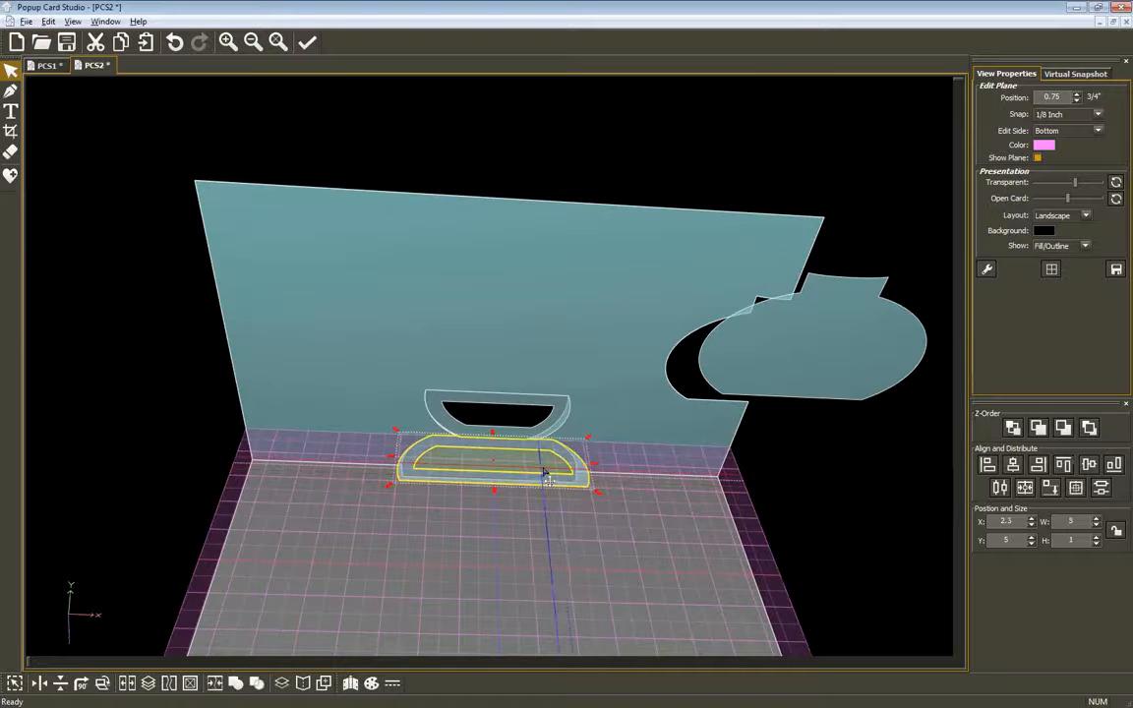
{"action": "left_click", "coordinate": [258, 683]}
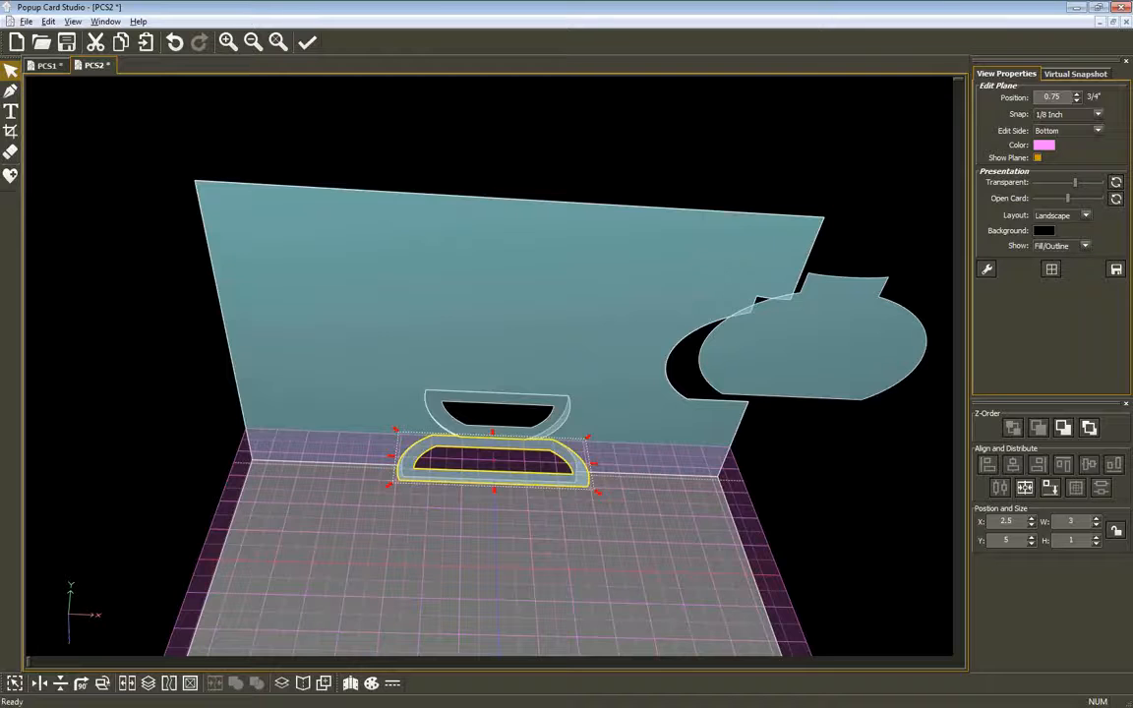
- Draw a two-point Auto Quad rectangle on the 1-inch back plane, from the upper brace's front edge at X 3.5, Y 3.27 down to the base
{"action": "middle_click_drag", "start_coordinate": [526, 325], "coordinate": [521, 192]}
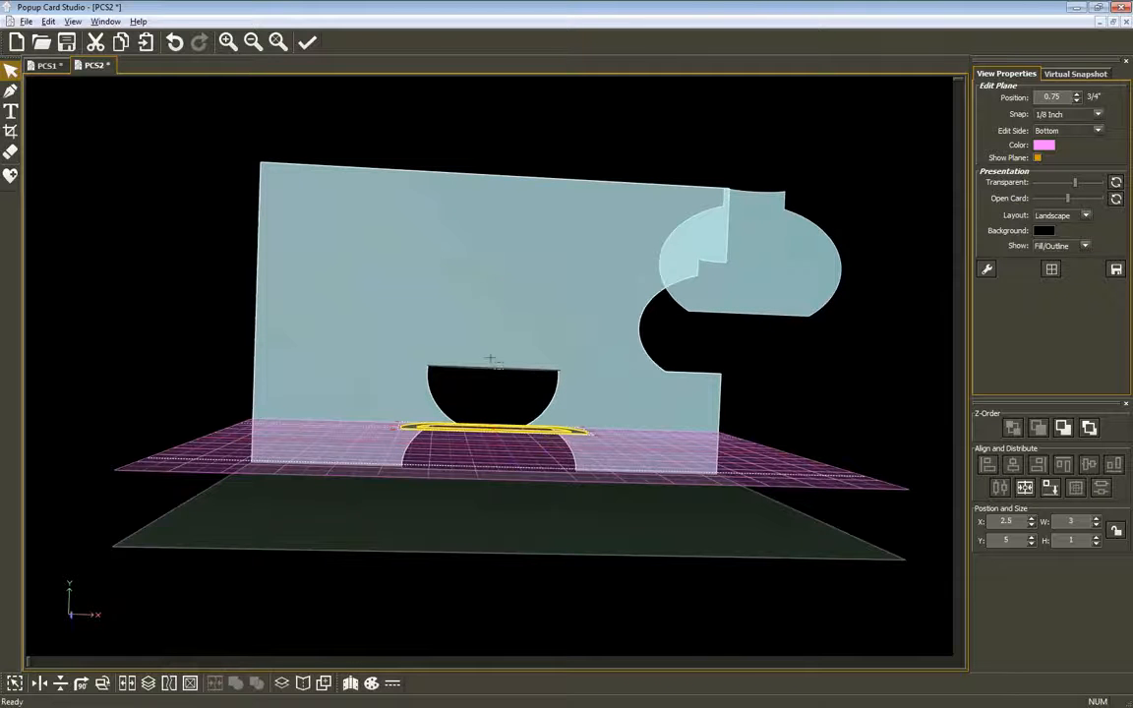
{"action": "middle_click_drag", "start_coordinate": [497, 308], "coordinate": [516, 438]}
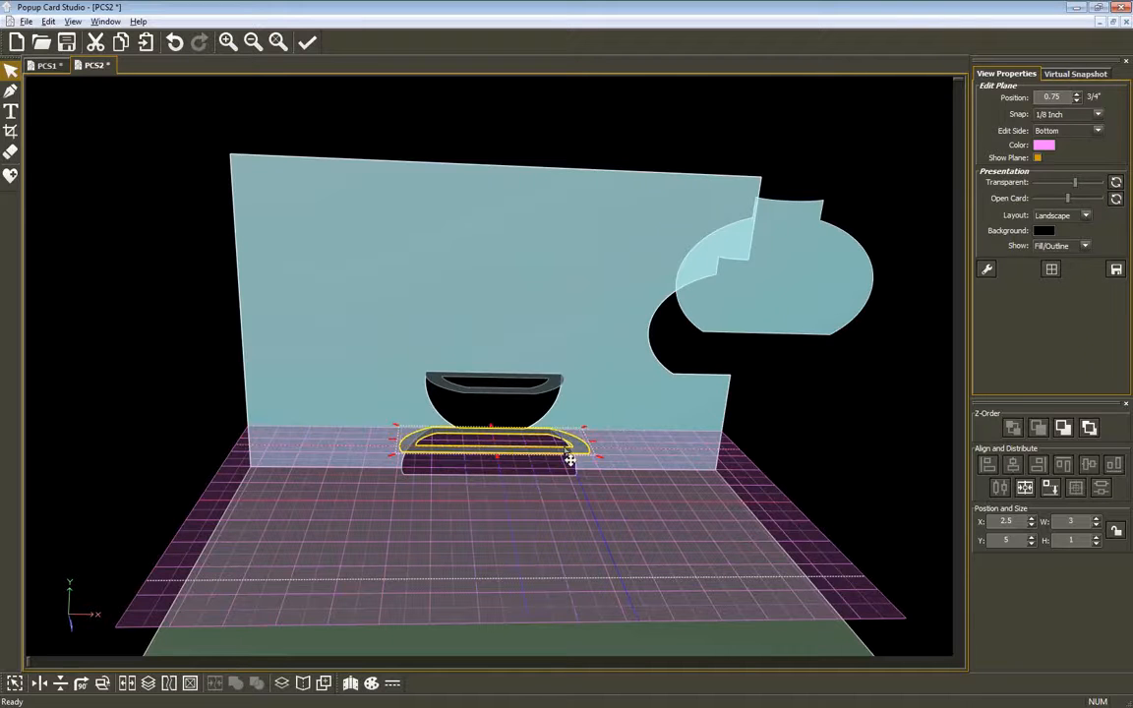
{"action": "left_click", "coordinate": [11, 90]}
{"action": "middle_click_drag", "start_coordinate": [350, 259], "coordinate": [422, 266]}
{"action": "key", "text": "space"}
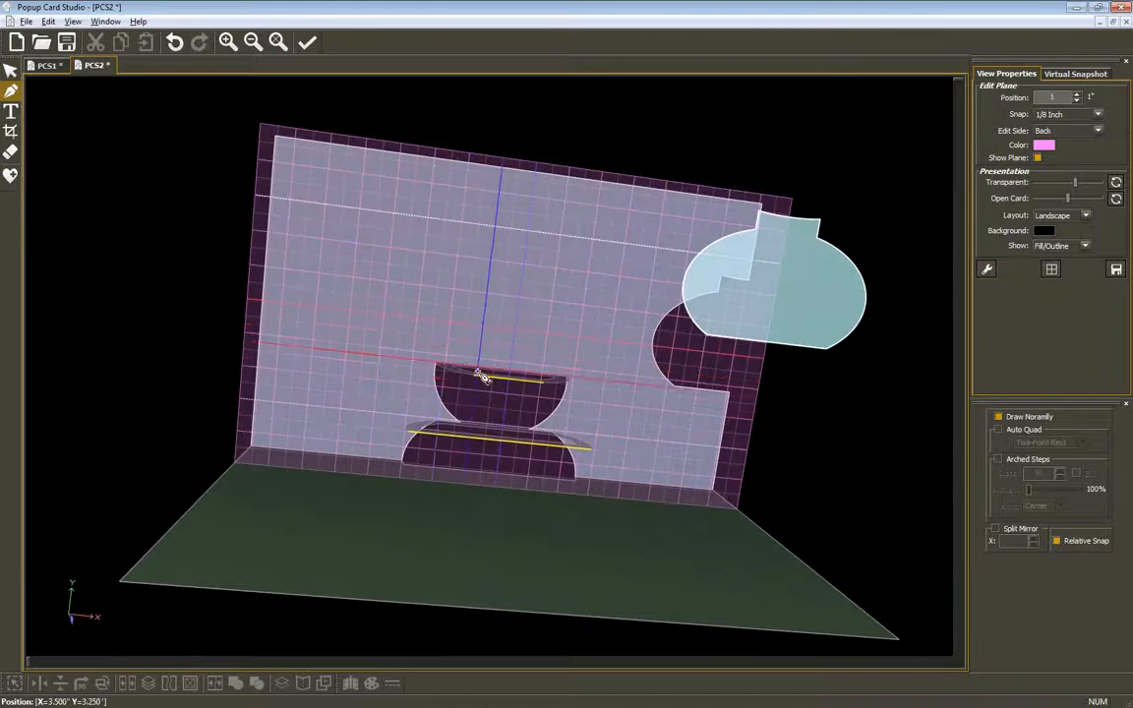
{"action": "left_click", "coordinate": [477, 378]}
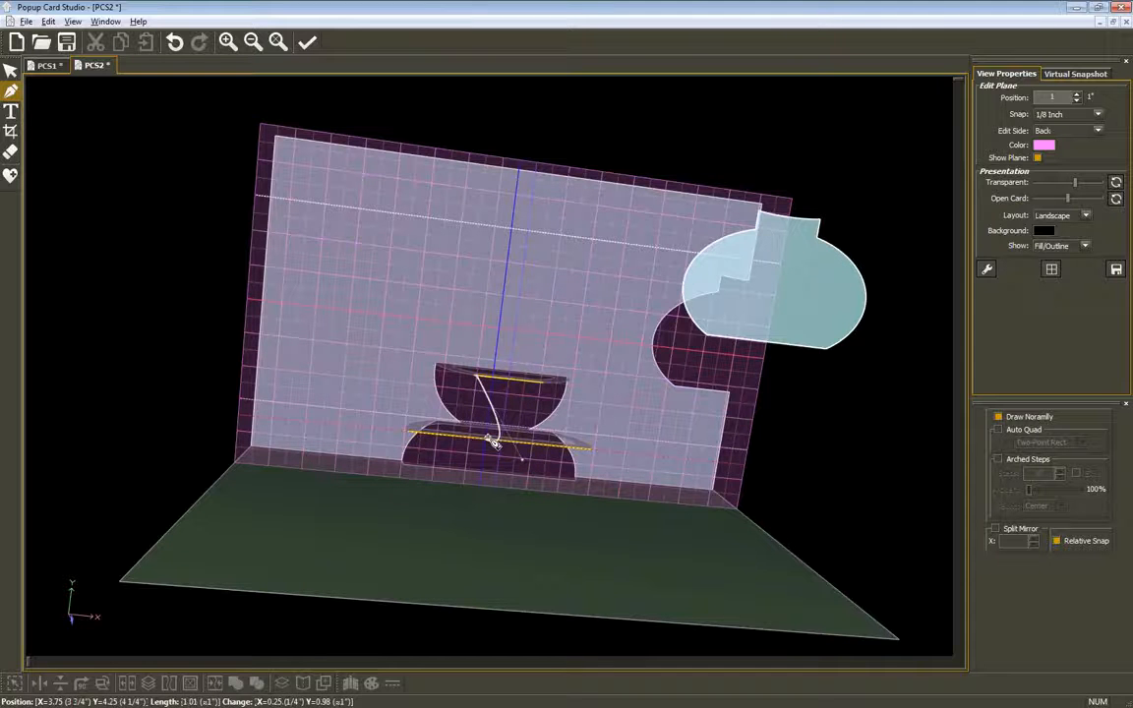
{"action": "key", "text": "ctrl+z"}
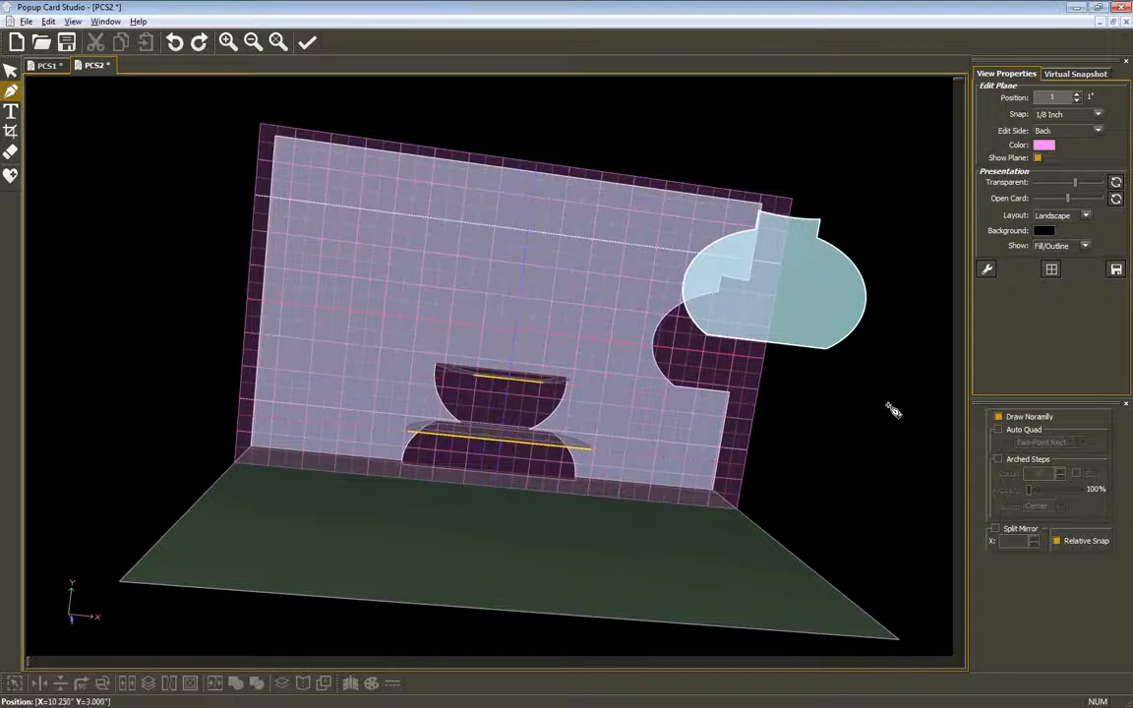
{"action": "left_click", "coordinate": [999, 431]}
{"action": "left_click", "coordinate": [476, 377]}
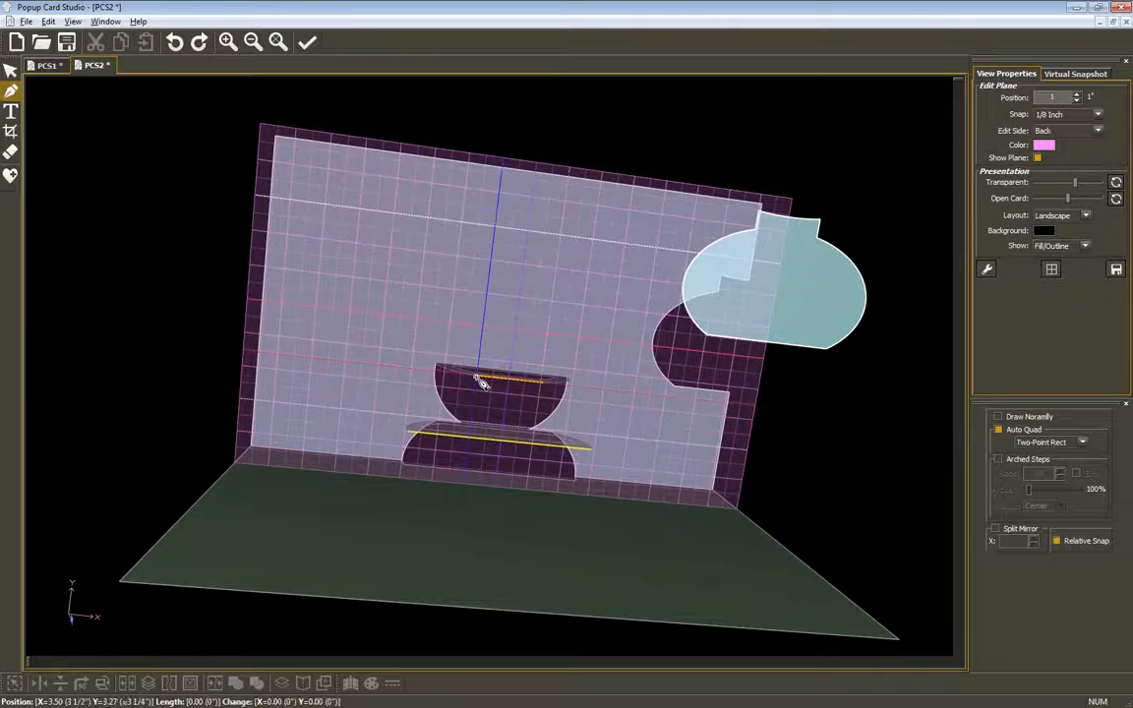
{"action": "left_click", "coordinate": [536, 492]}
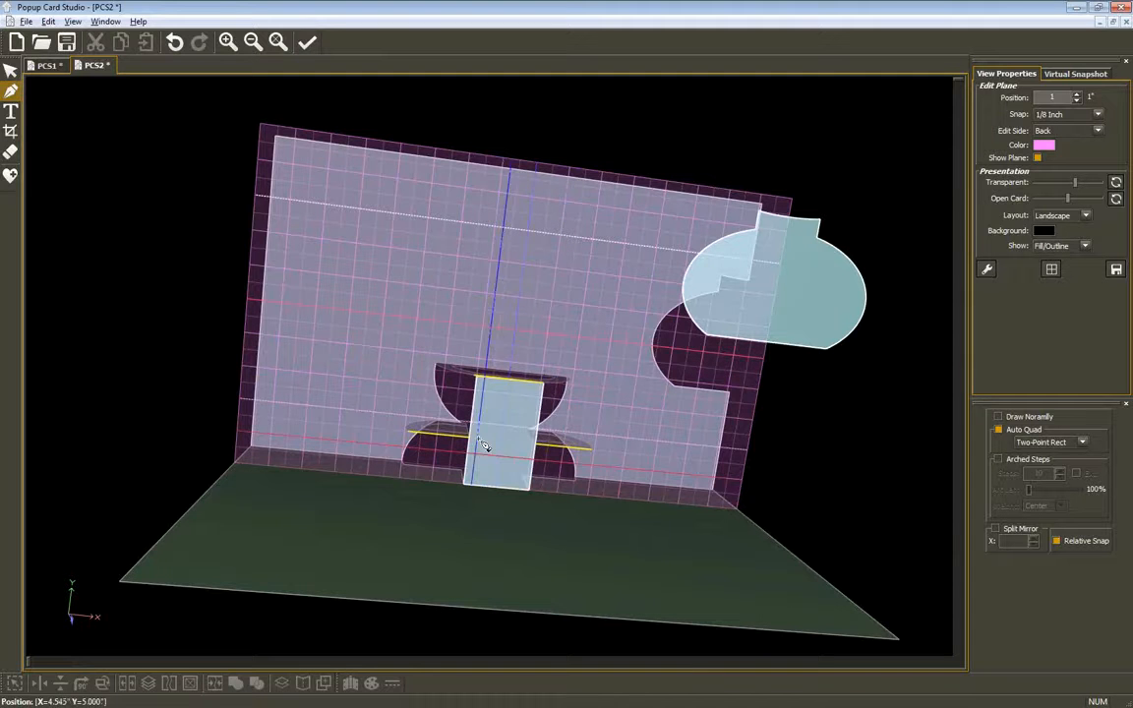
- Draw a second rectangle from the lower brace's front edge at X 2.55, Y 4.25 to the base and merge both rectangles into one shape
{"action": "left_click", "coordinate": [409, 434]}
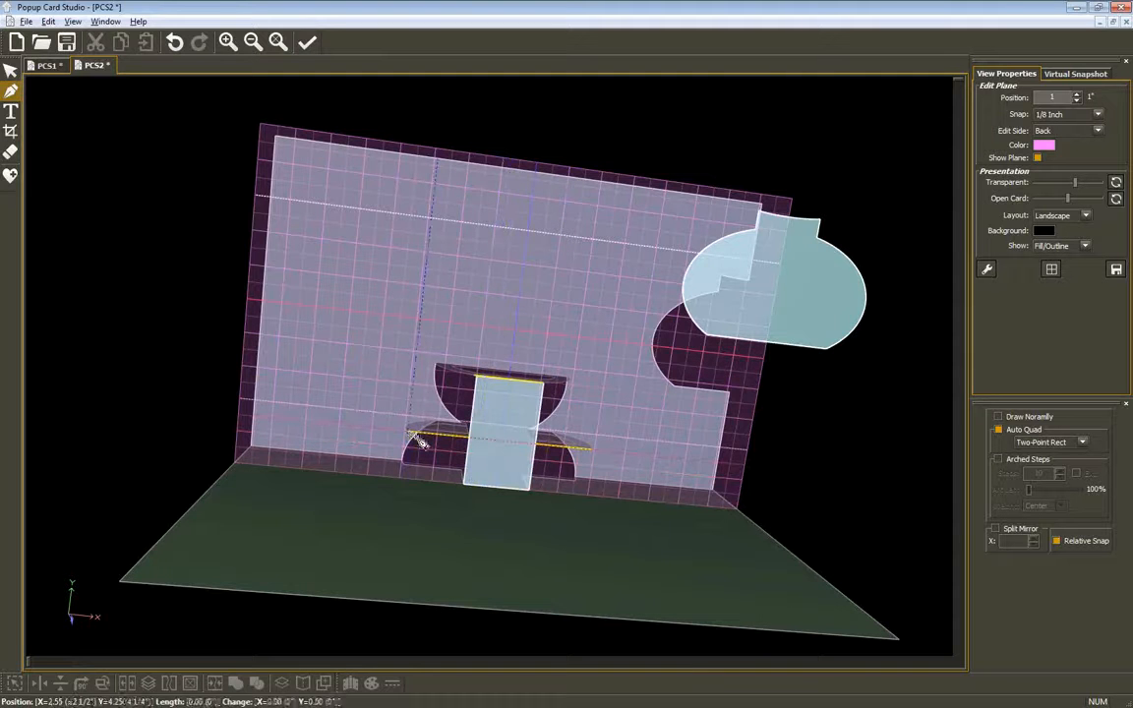
{"action": "left_click", "coordinate": [590, 499]}
{"action": "left_click", "coordinate": [8, 70]}
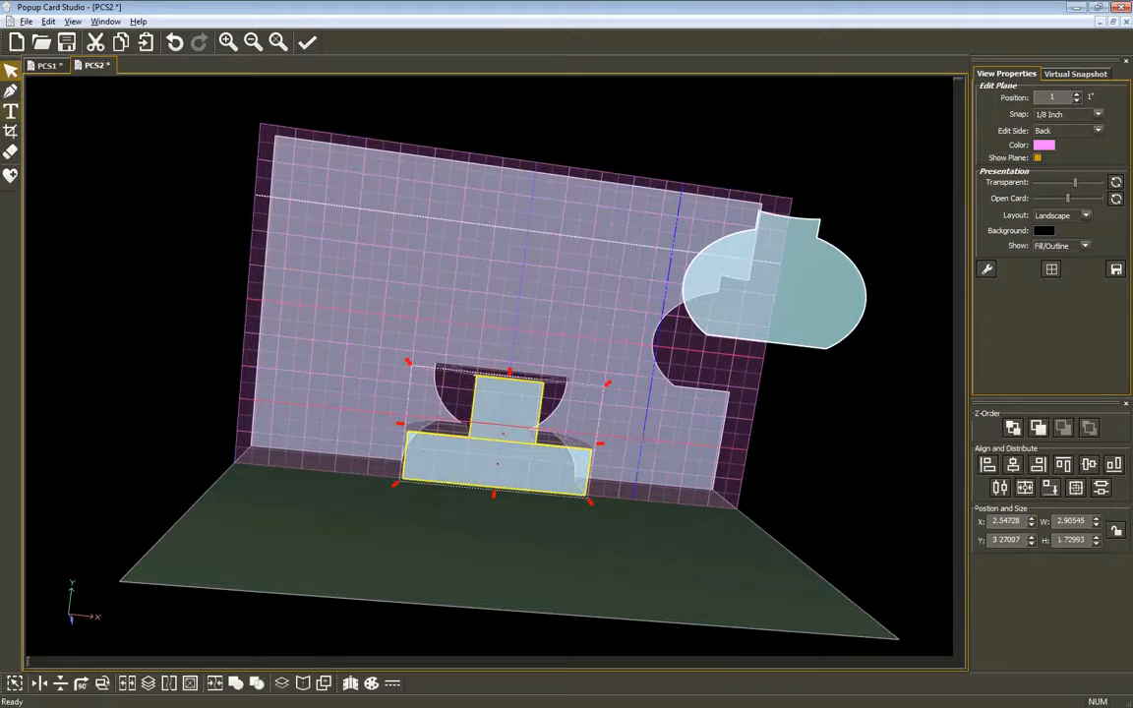
{"action": "left_click", "coordinate": [235, 685]}
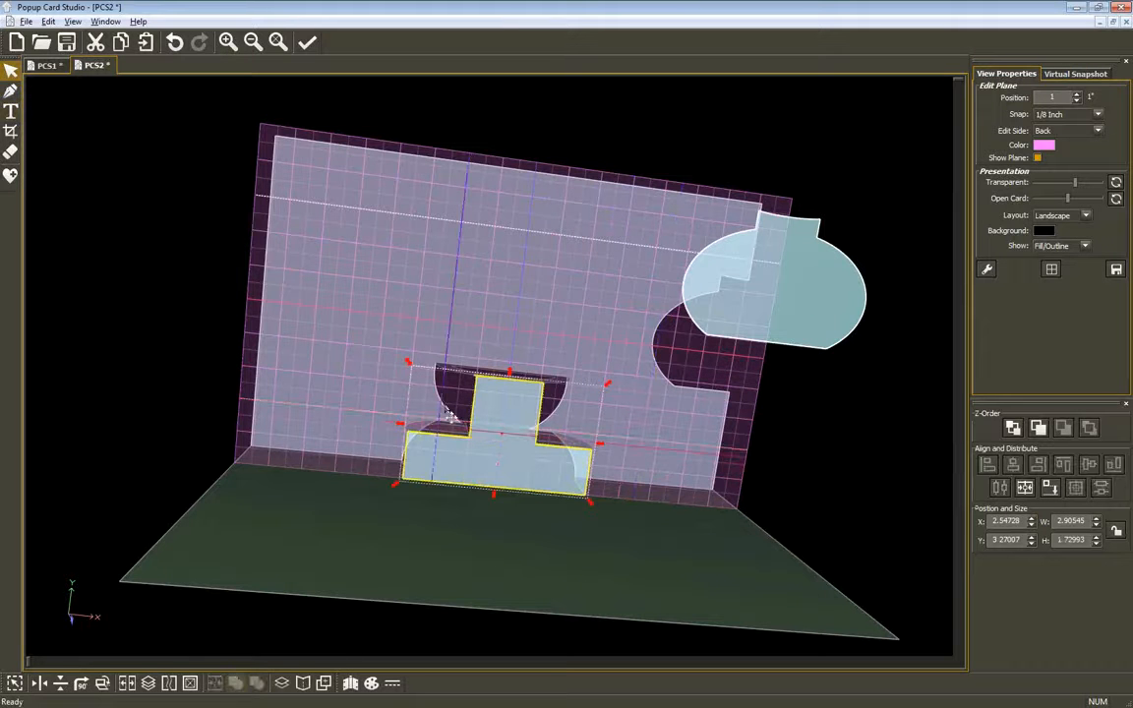
- Place a copy of the upright vase over the merged rectangles, centred horizontally and resting on the card base
{"action": "middle_click_drag", "start_coordinate": [369, 296], "coordinate": [306, 169]}
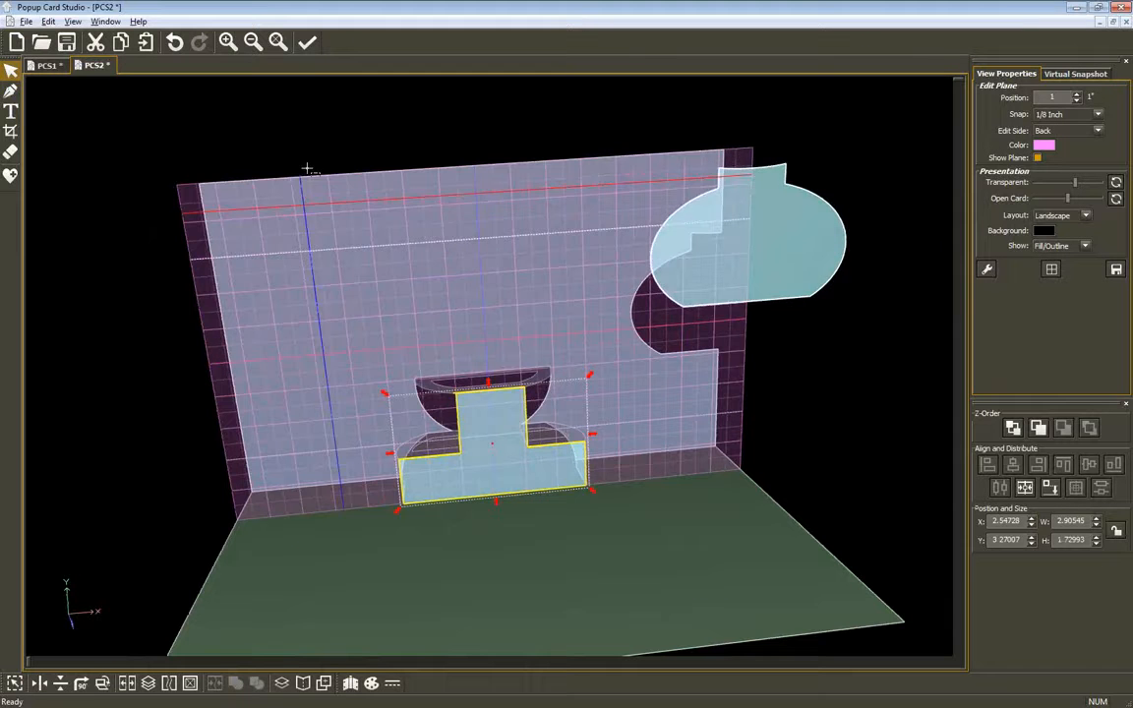
{"action": "left_click", "coordinate": [778, 229]}
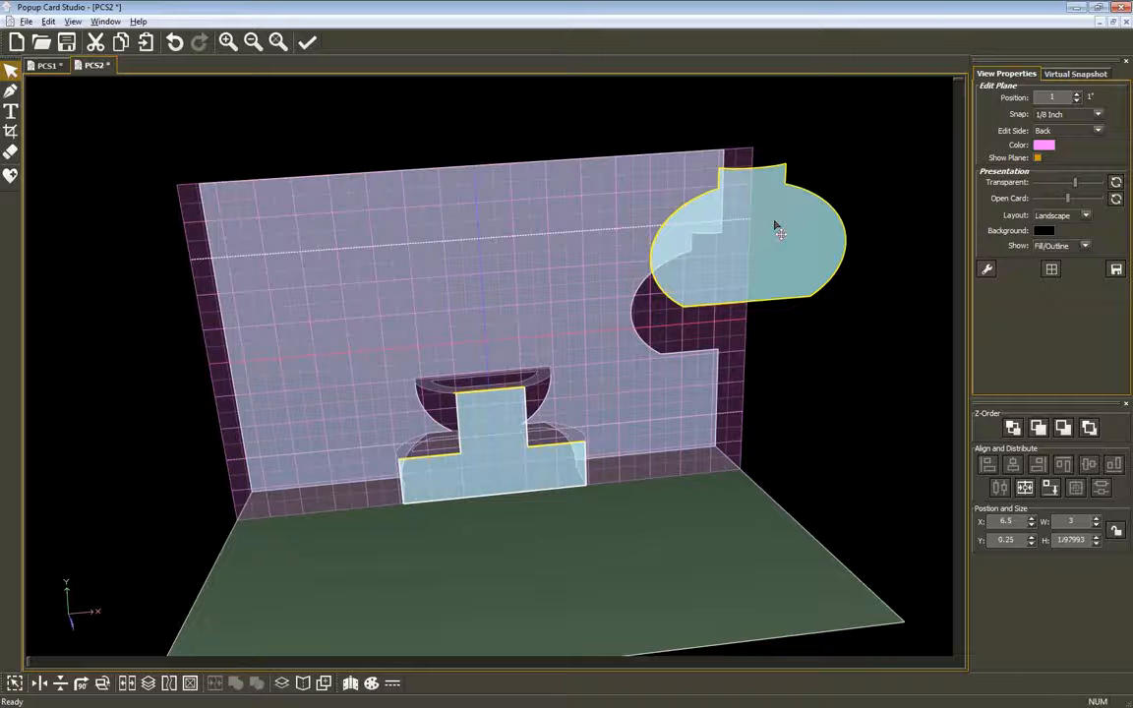
{"action": "left_click", "coordinate": [760, 212]}
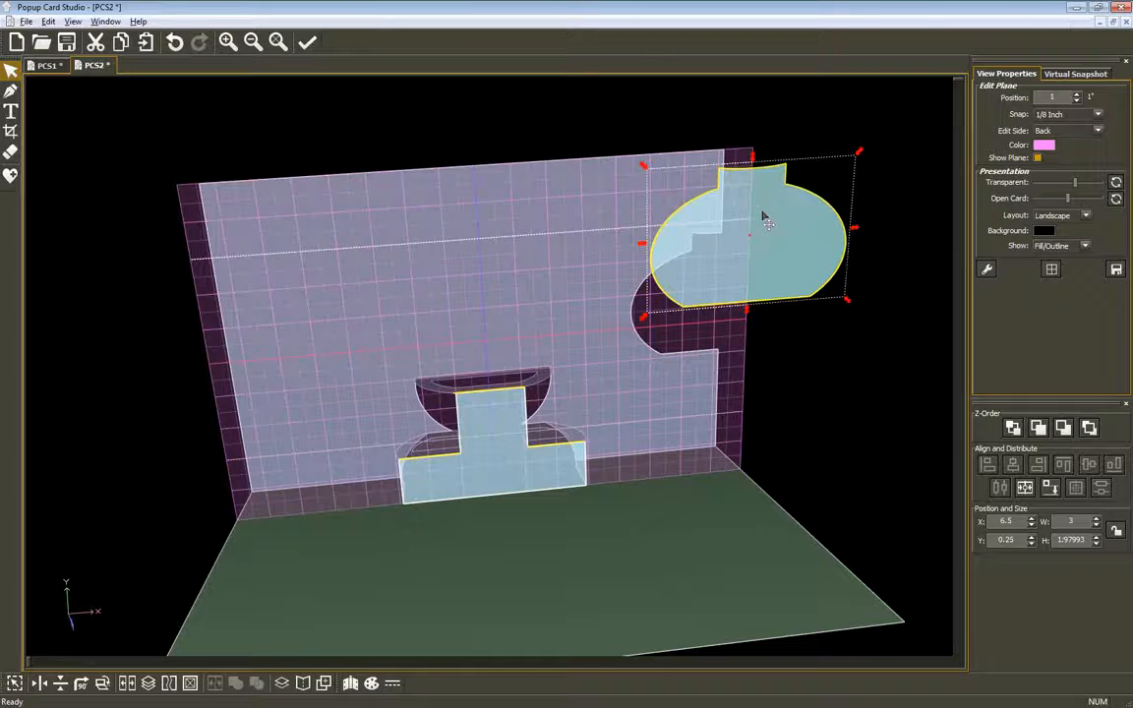
{"action": "left_click_drag", "start_coordinate": [772, 232], "coordinate": [534, 446]}
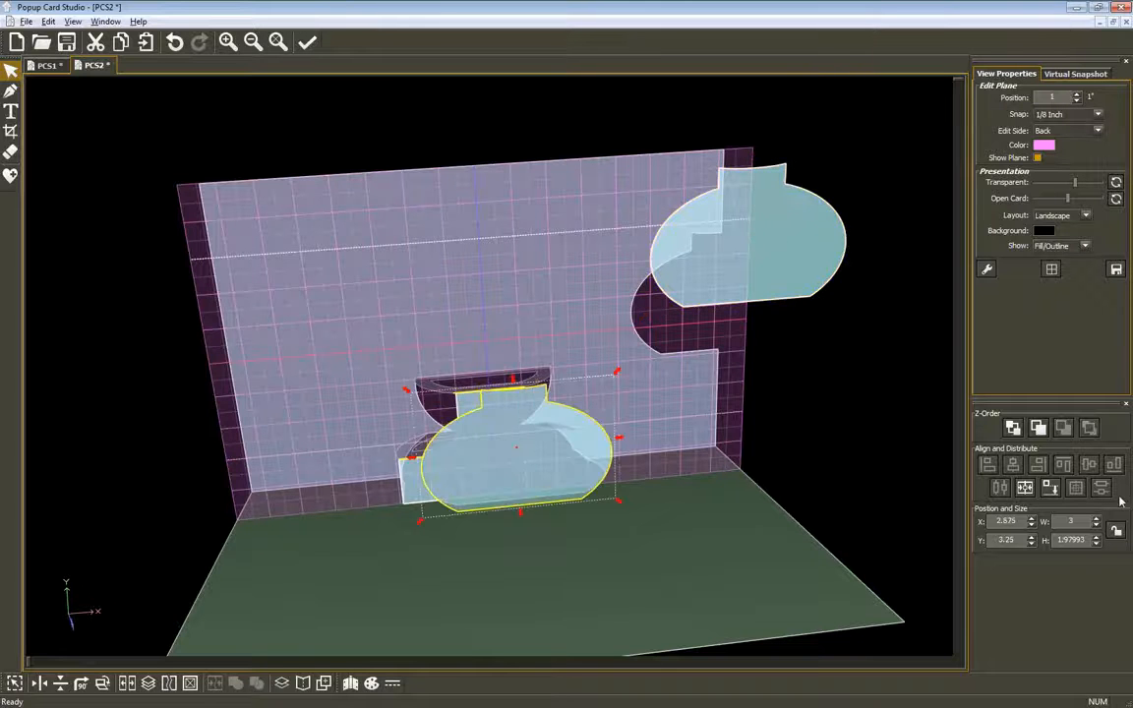
{"action": "left_click", "coordinate": [1026, 490]}
{"action": "left_click", "coordinate": [1051, 489]}
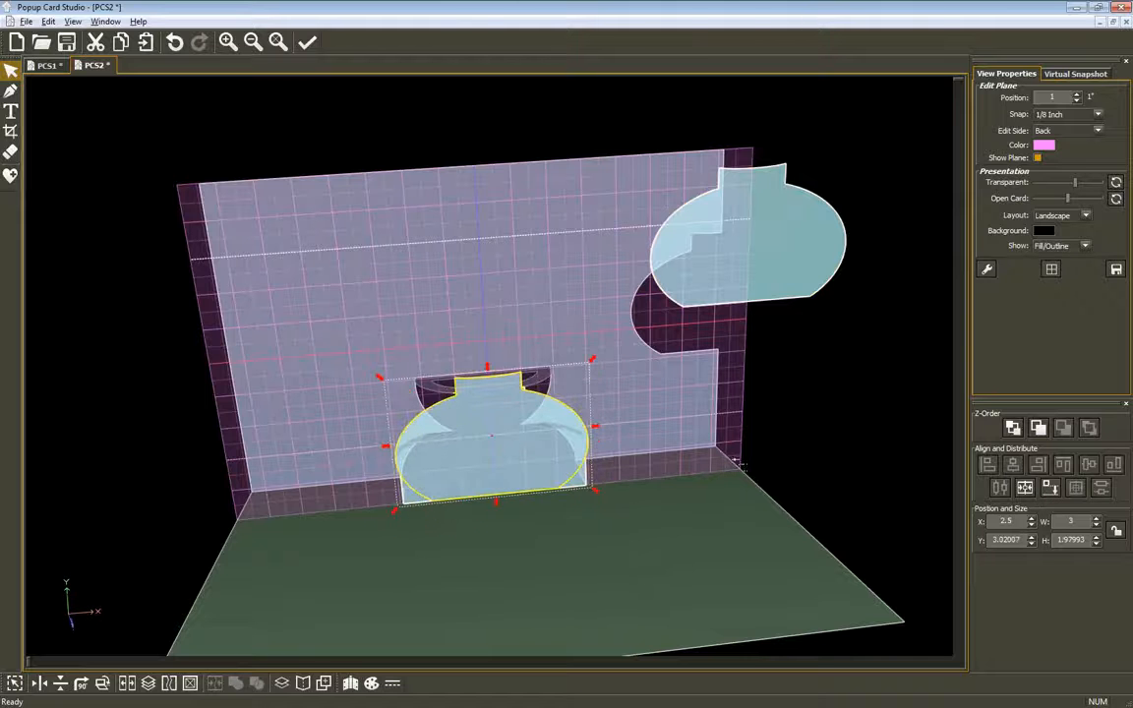
- Combine the vase copy and the merged rectangles with an Intersection Boolean join to trim the support to the vase outline
{"action": "left_click", "coordinate": [584, 483], "text": "shift"}
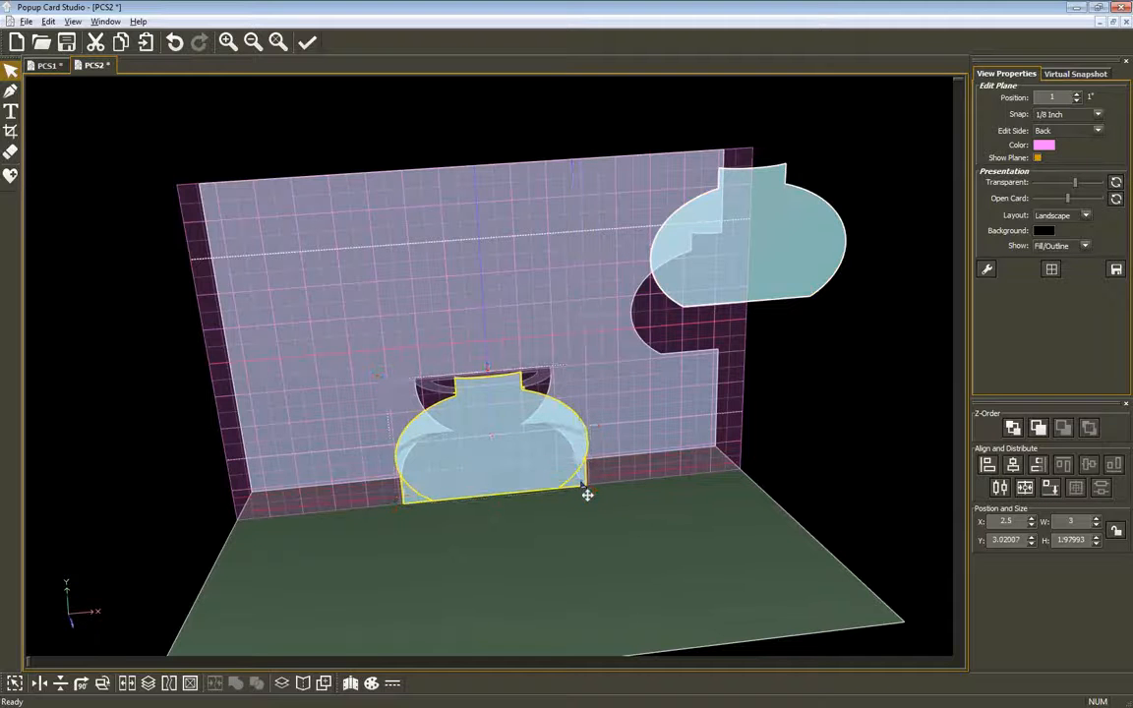
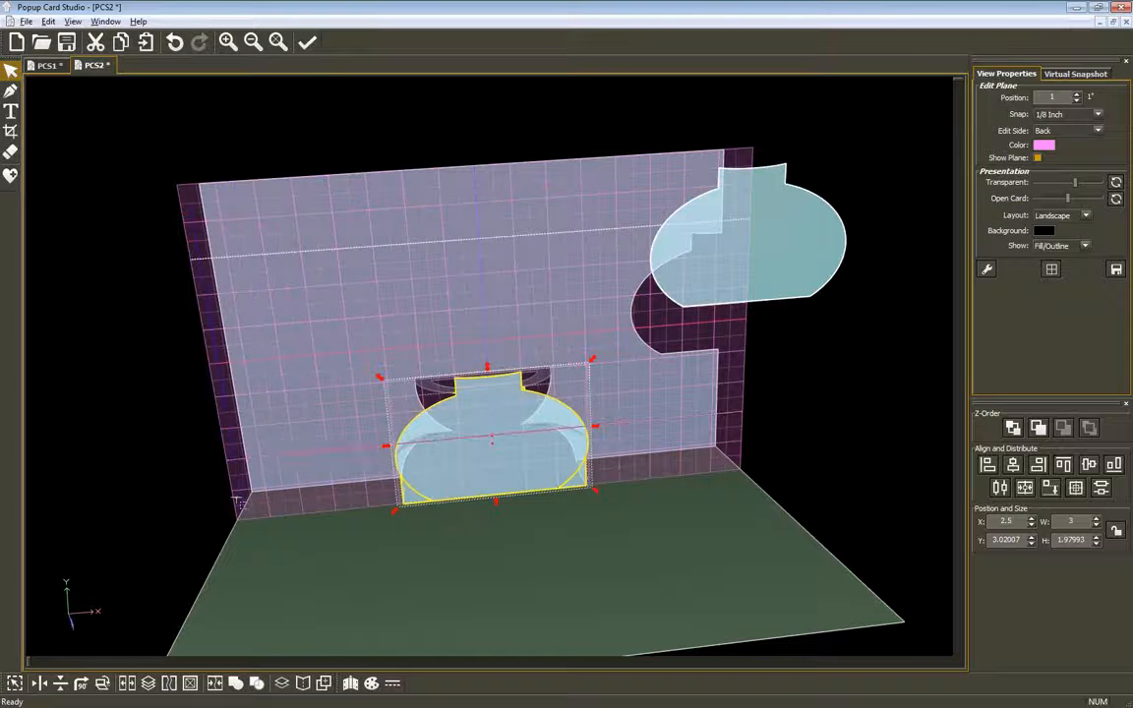
{"action": "left_click", "coordinate": [256, 682]}
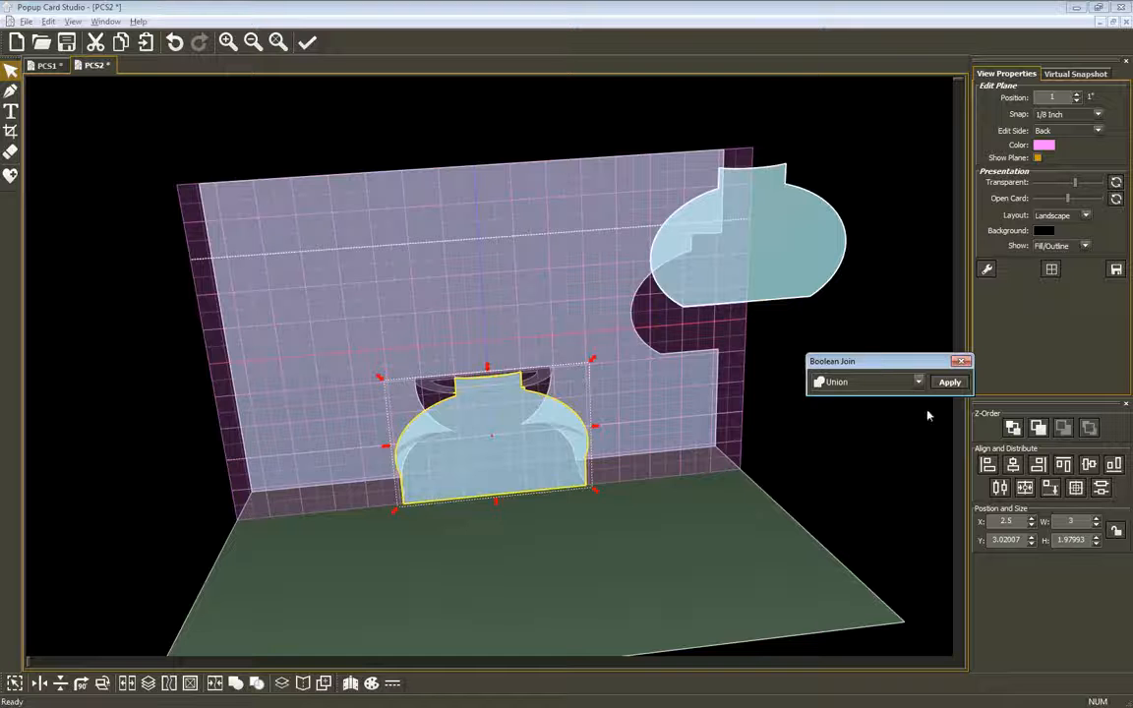
{"action": "left_click", "coordinate": [920, 382]}
{"action": "left_click", "coordinate": [846, 427]}
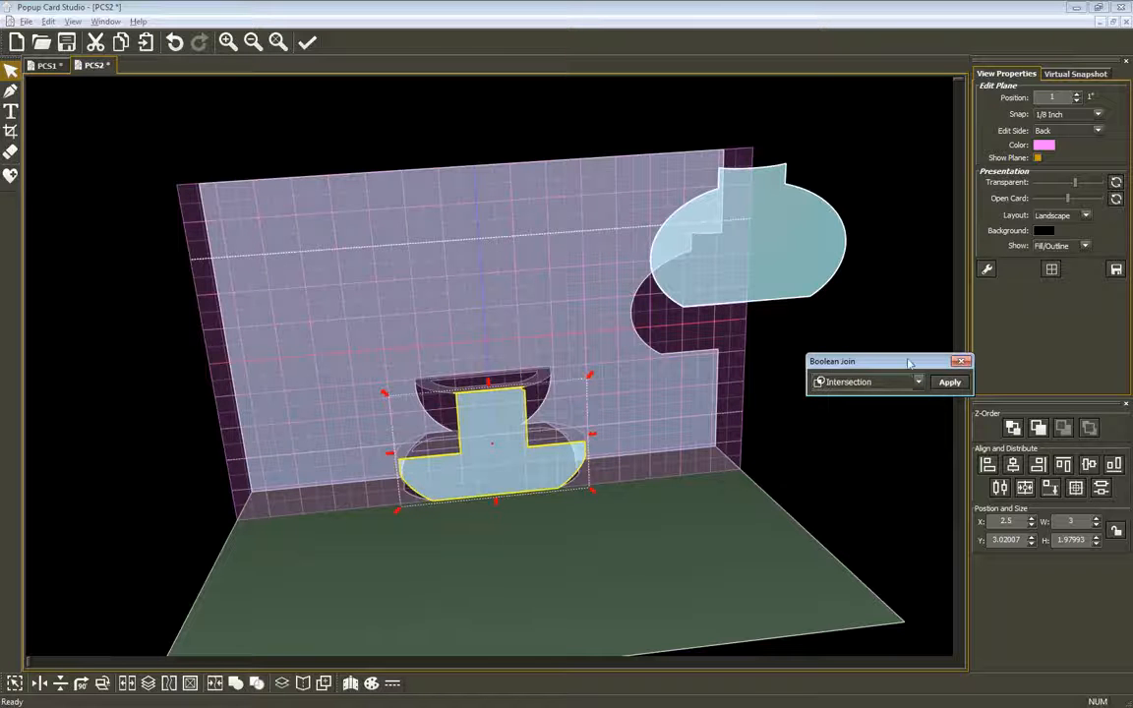
{"action": "left_click", "coordinate": [959, 382]}
- Move the upright vase over the trimmed support at X 2.5, Y 3, and set it back beside the card at X 6.75, Y 1.75
{"action": "middle_click_drag", "start_coordinate": [460, 250], "coordinate": [428, 326]}
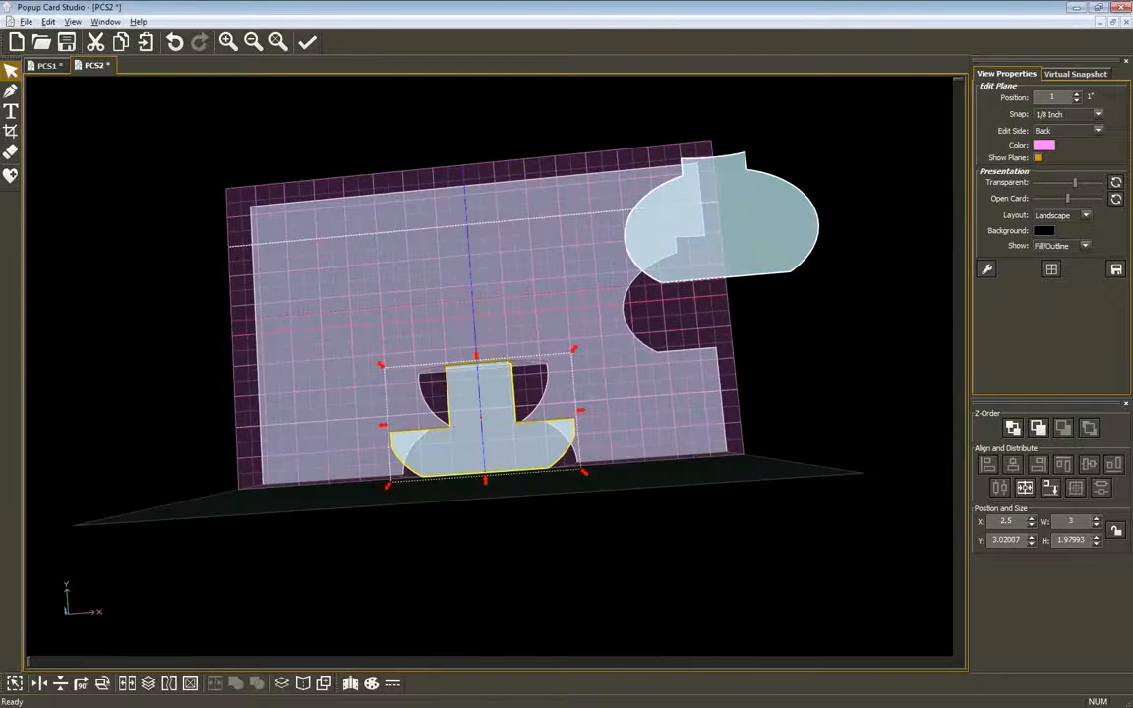
{"action": "middle_click_drag", "start_coordinate": [344, 246], "coordinate": [470, 340]}
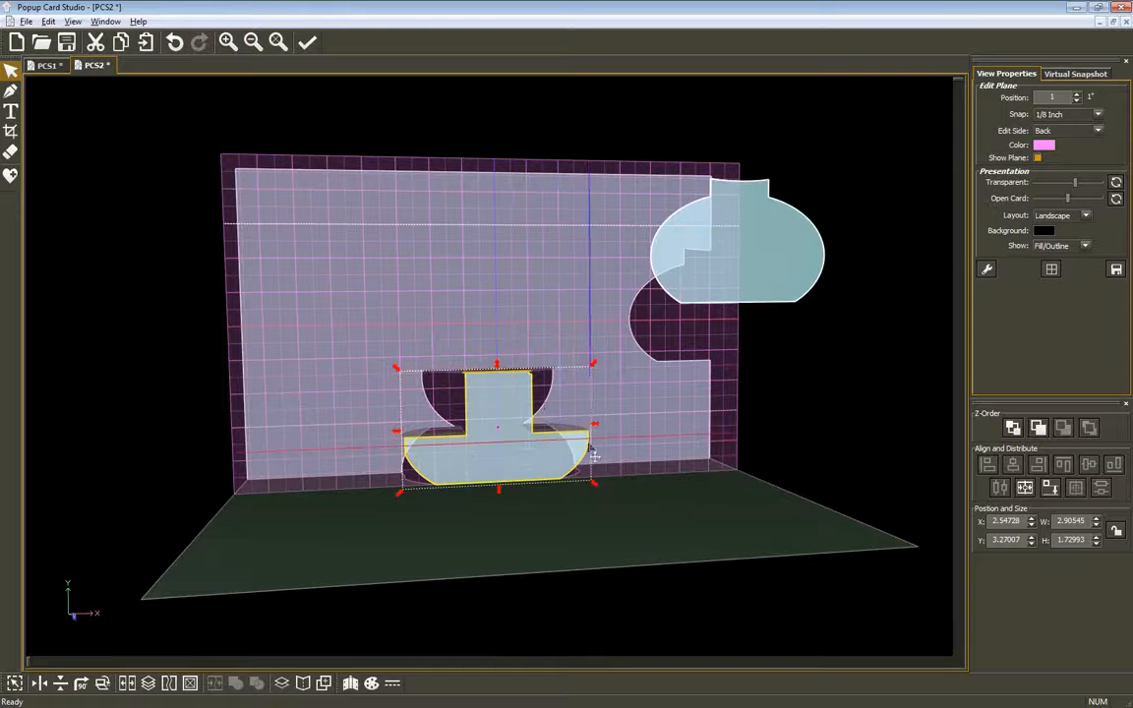
{"action": "left_click_drag", "start_coordinate": [738, 258], "coordinate": [505, 444]}
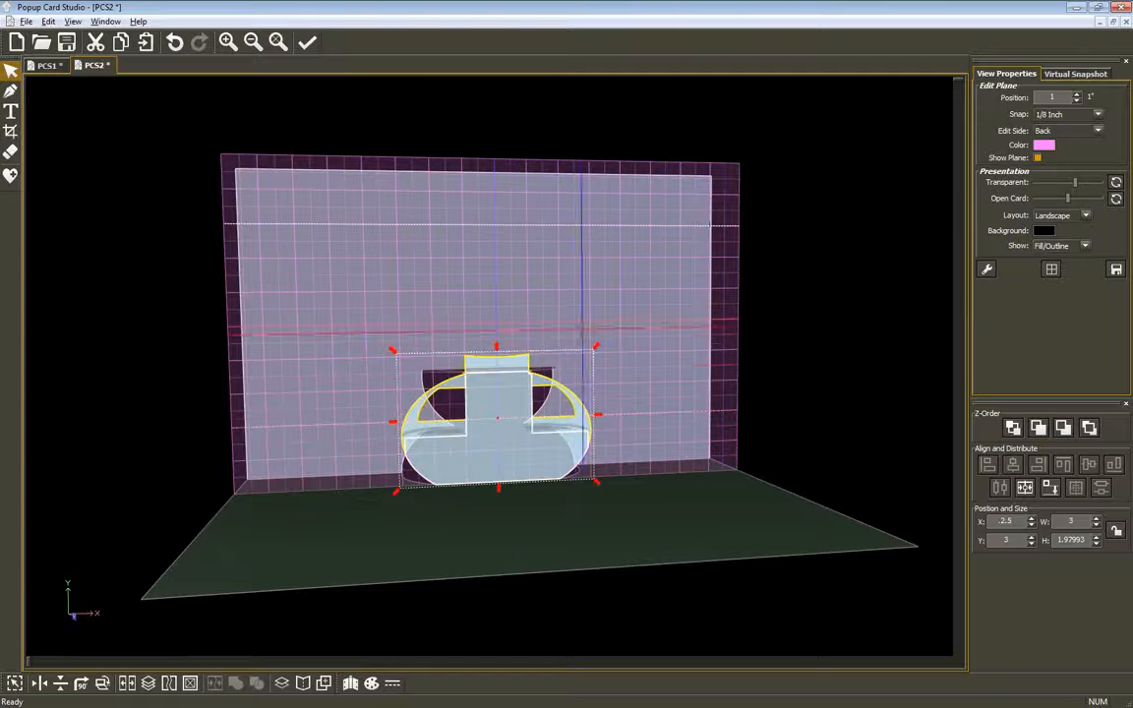
{"action": "left_click_drag", "start_coordinate": [563, 382], "coordinate": [787, 271]}
{"action": "key", "text": "ctrl+z"}
{"action": "left_click_drag", "start_coordinate": [473, 406], "coordinate": [816, 357]}
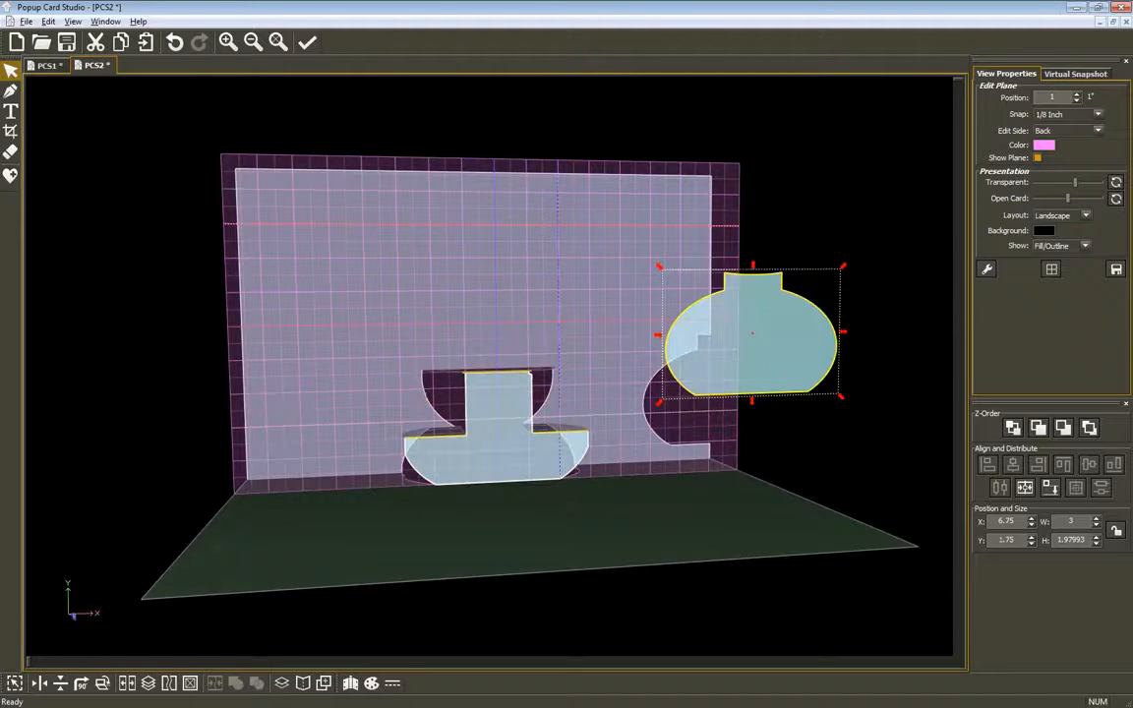
- Delete the inner cutout outline from the lower brace
{"action": "middle_click_drag", "start_coordinate": [526, 286], "coordinate": [554, 364]}
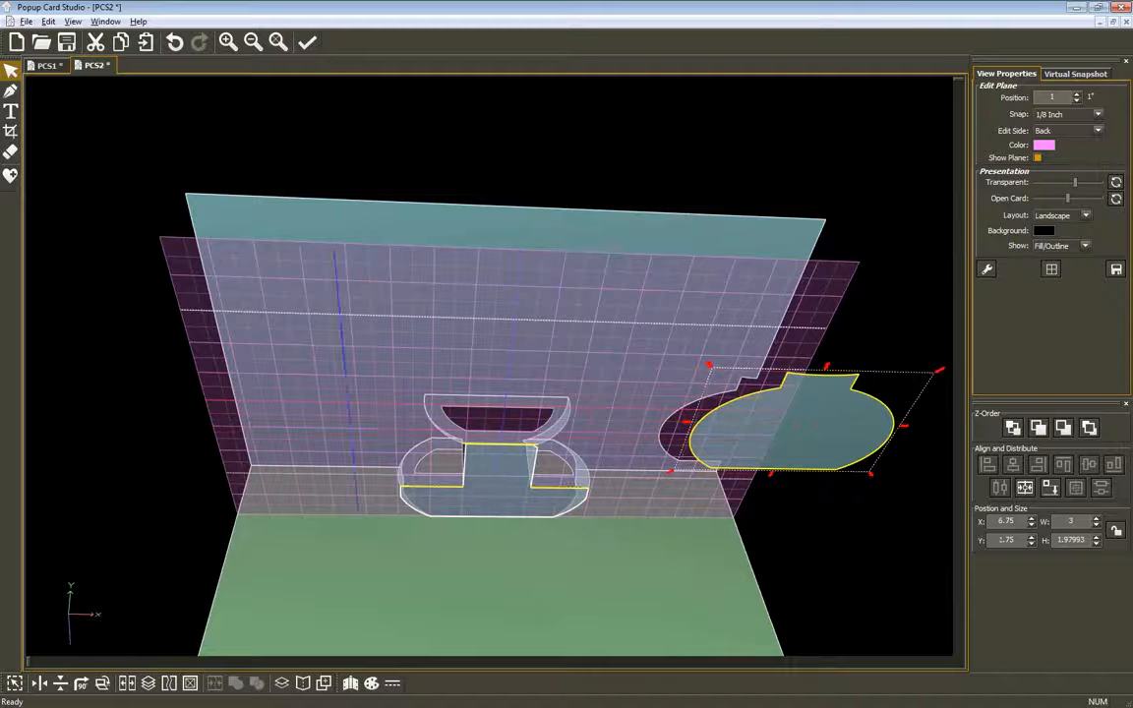
{"action": "middle_click_drag", "start_coordinate": [324, 435], "coordinate": [536, 388]}
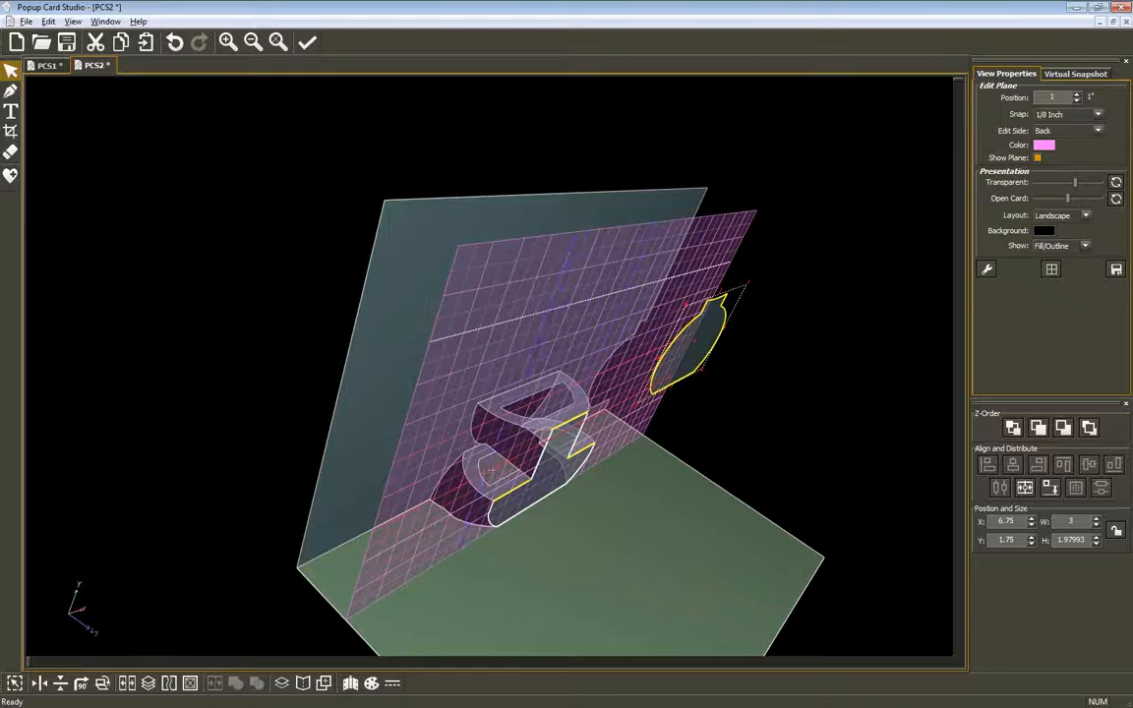
{"action": "left_click", "coordinate": [476, 480]}
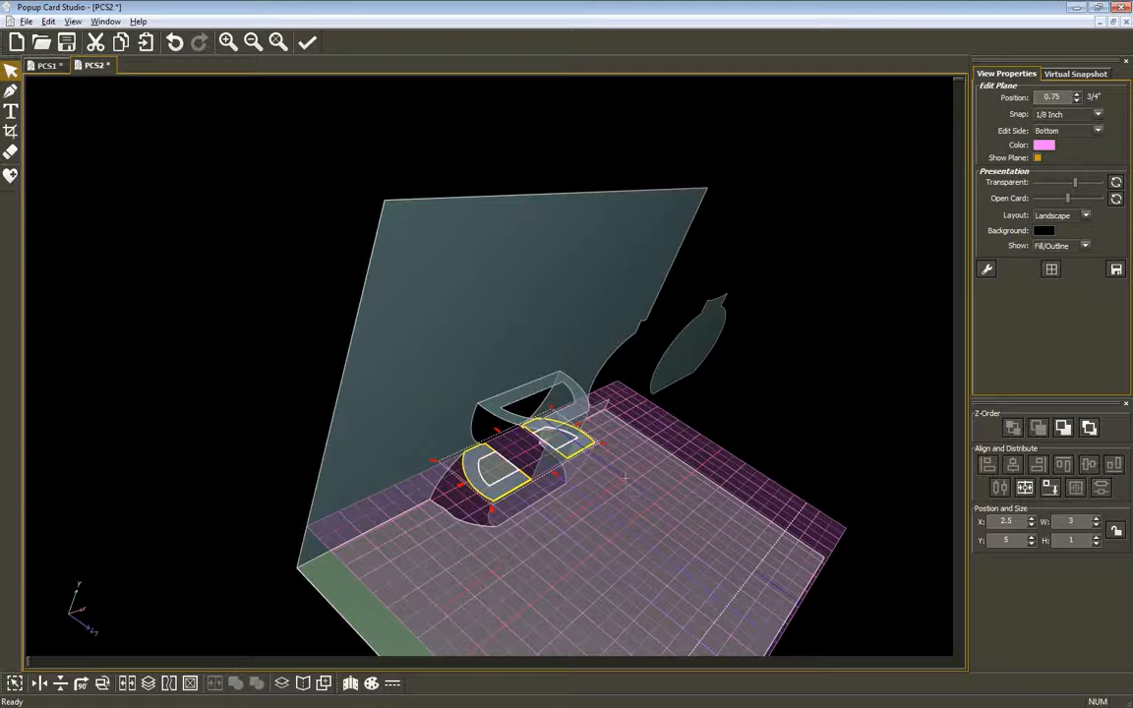
{"action": "middle_click_drag", "start_coordinate": [639, 494], "coordinate": [383, 507]}
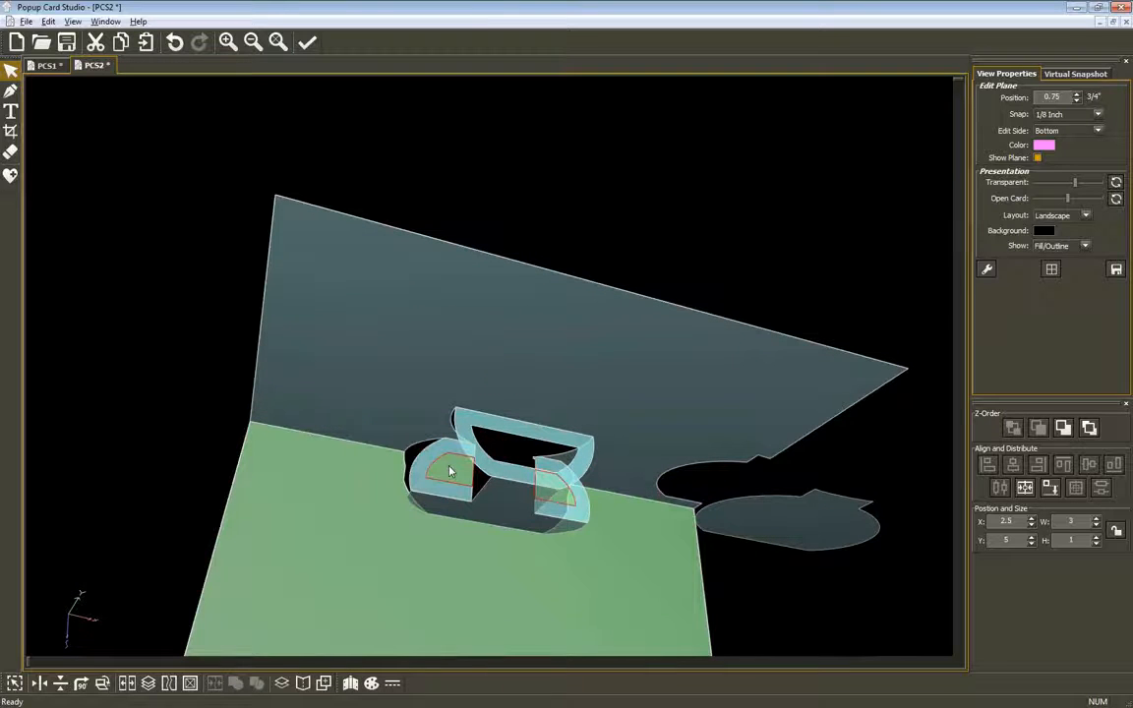
{"action": "left_click", "coordinate": [452, 475]}
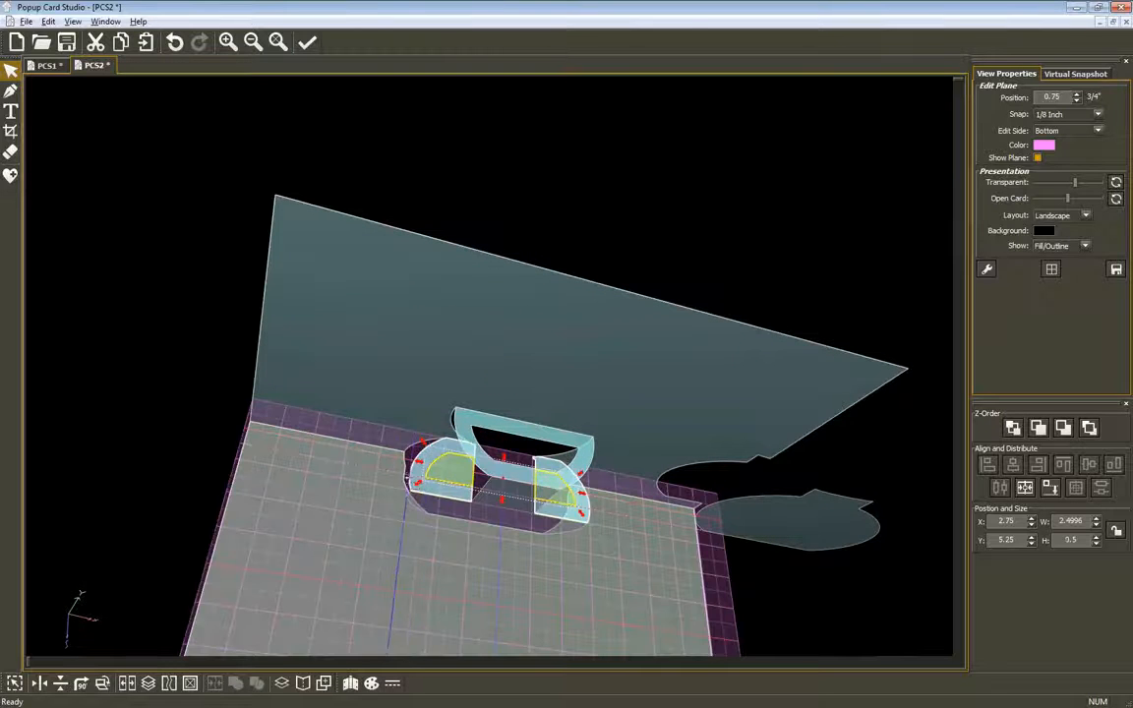
{"action": "left_click", "coordinate": [473, 493]}
{"action": "left_click", "coordinate": [448, 503]}
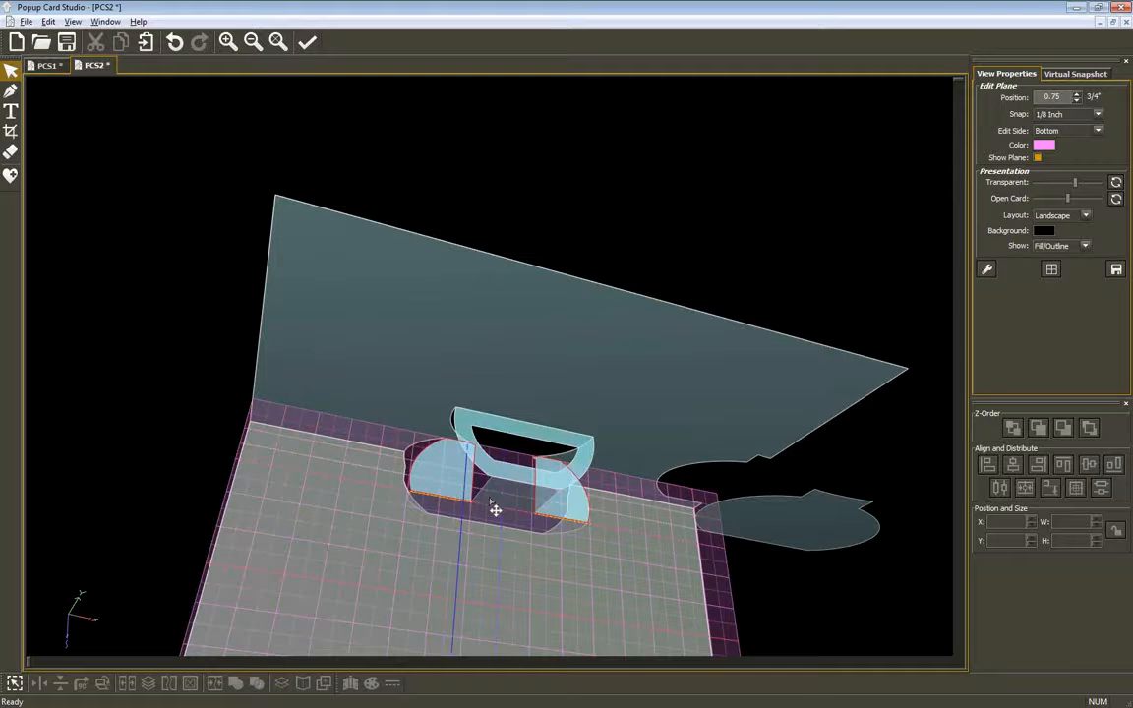
- Preview the printed cutting layout of the second card and return to the 3D design
{"action": "middle_click_drag", "start_coordinate": [407, 389], "coordinate": [710, 245]}
{"action": "left_click", "coordinate": [25, 20]}
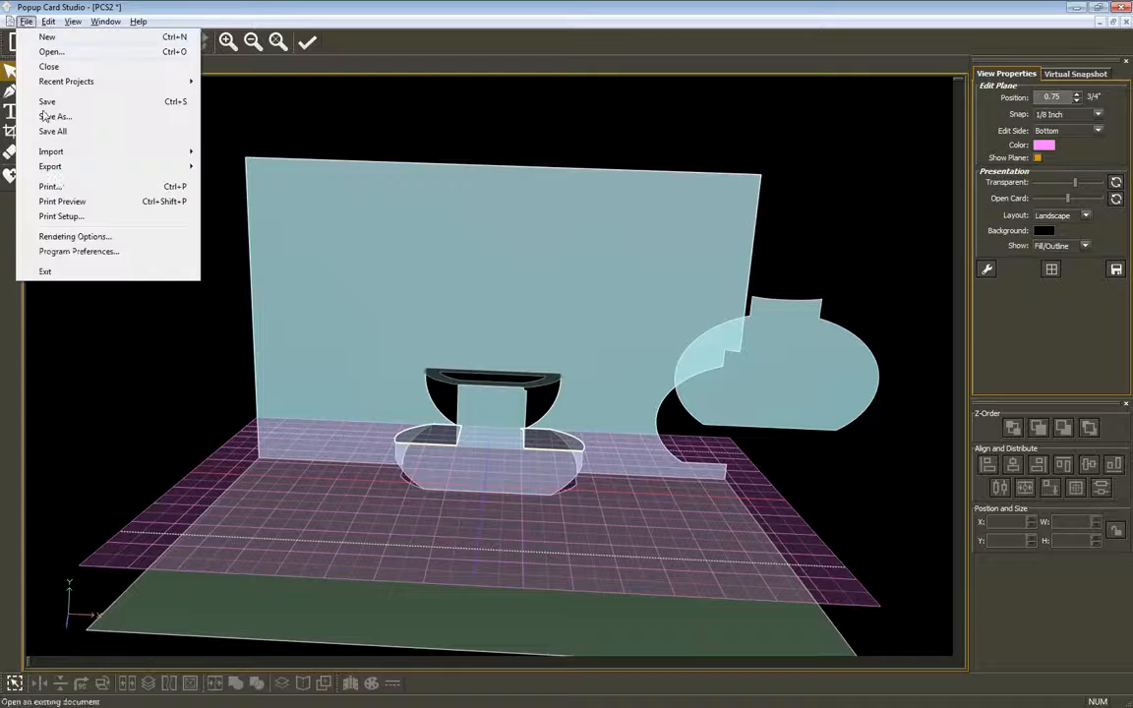
{"action": "left_click", "coordinate": [59, 201]}
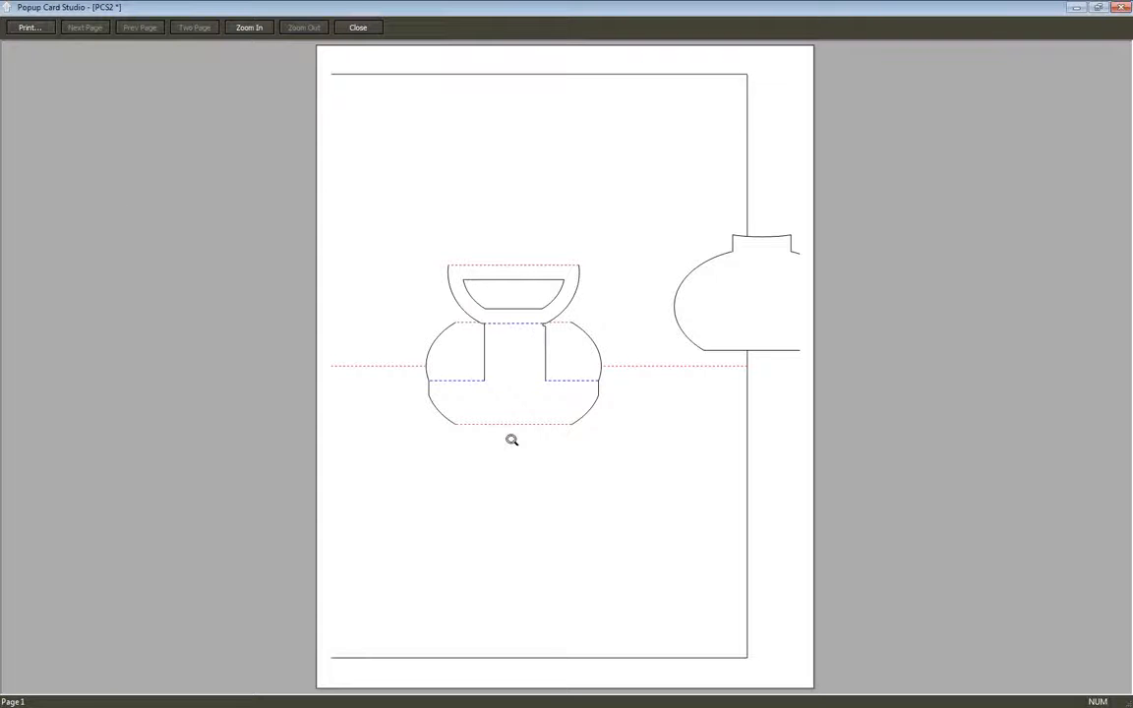
{"action": "left_click", "coordinate": [357, 28]}
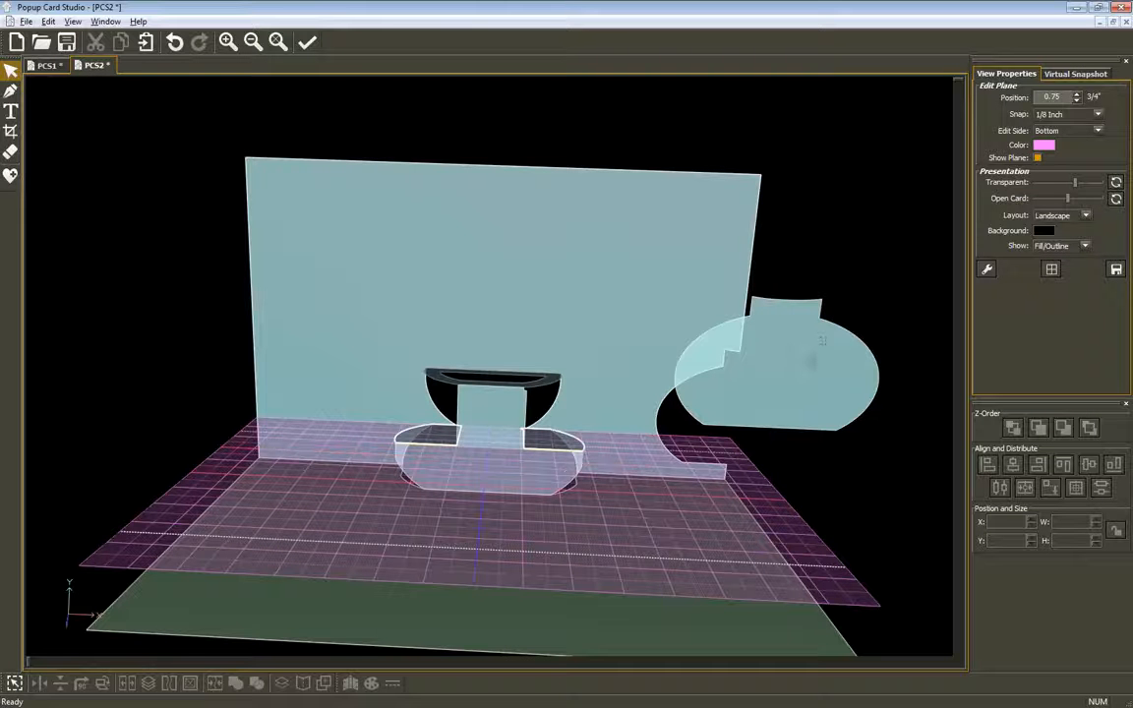
- Delete the upright vase beside the card and render a virtual snapshot preview of the remaining card
{"action": "left_click", "coordinate": [824, 379]}
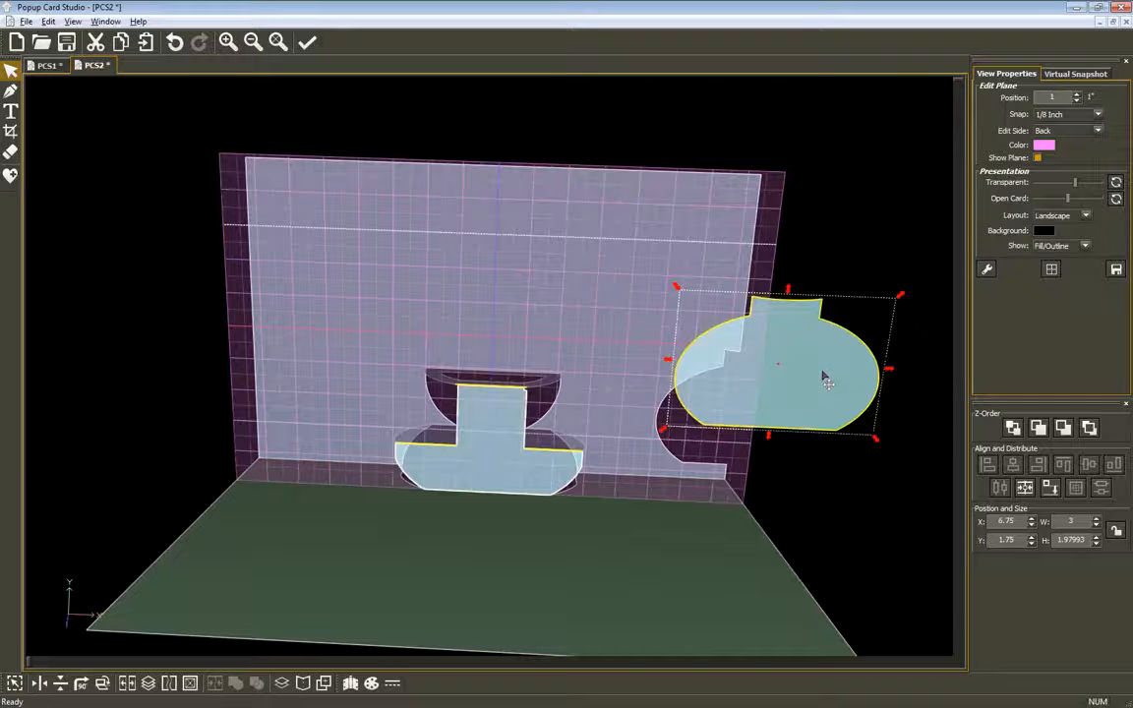
{"action": "key", "text": "Delete"}
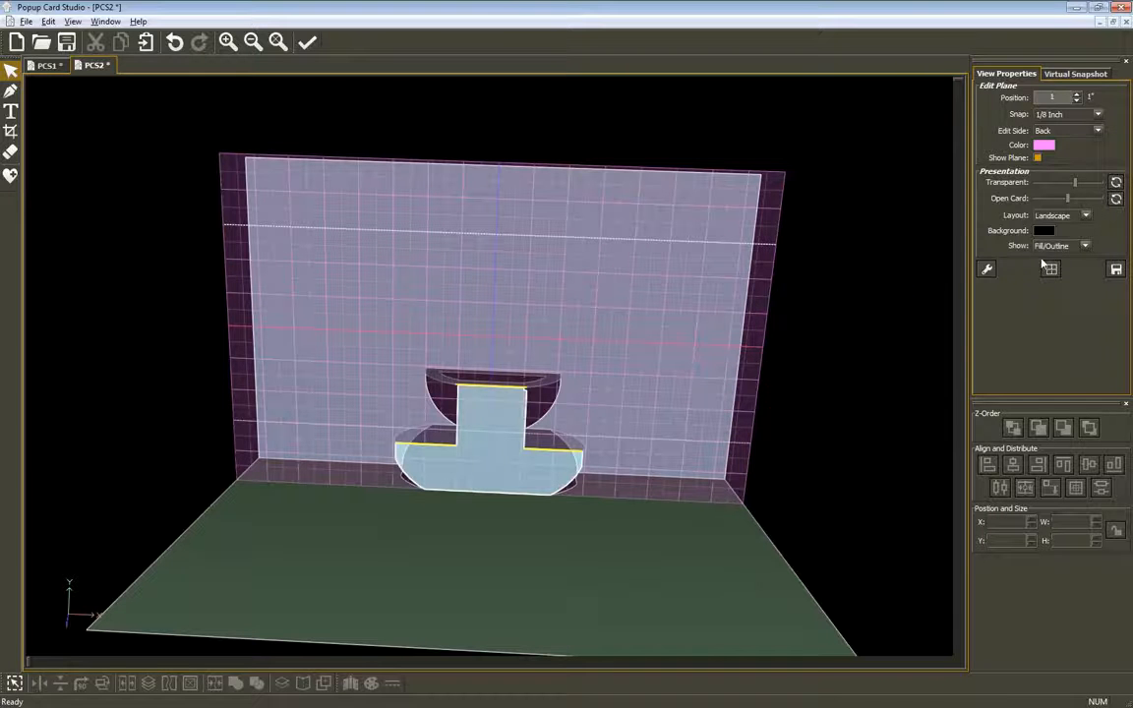
{"action": "left_click", "coordinate": [1074, 74]}
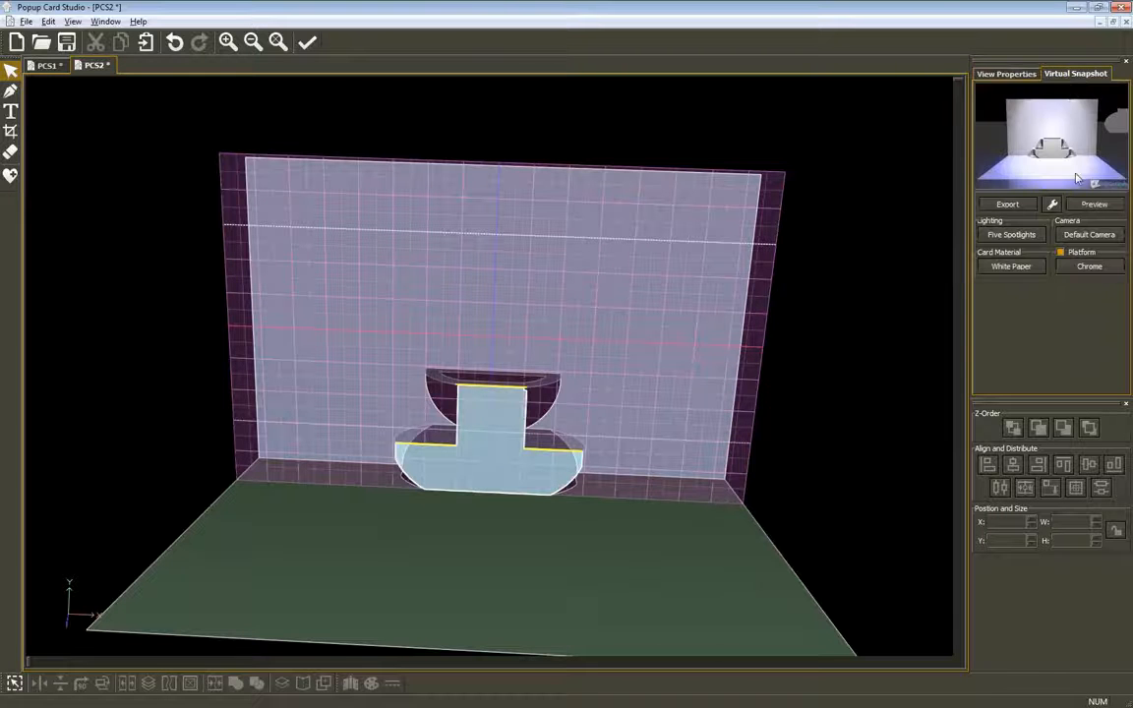
{"action": "left_click", "coordinate": [1094, 204]}
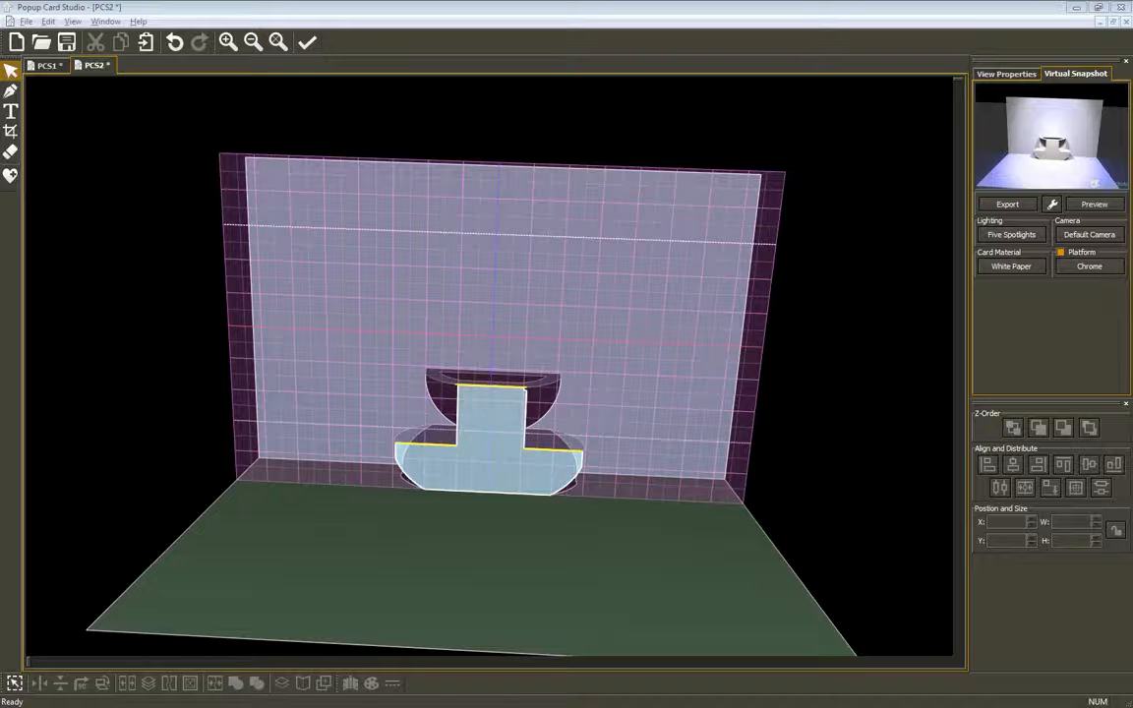
{"action": "left_click", "coordinate": [1006, 125]}
- Set the edit side to Bottom and cycle the edit plane through the card's existing shapes, stopping at the upper brace
{"action": "left_click", "coordinate": [1005, 73]}
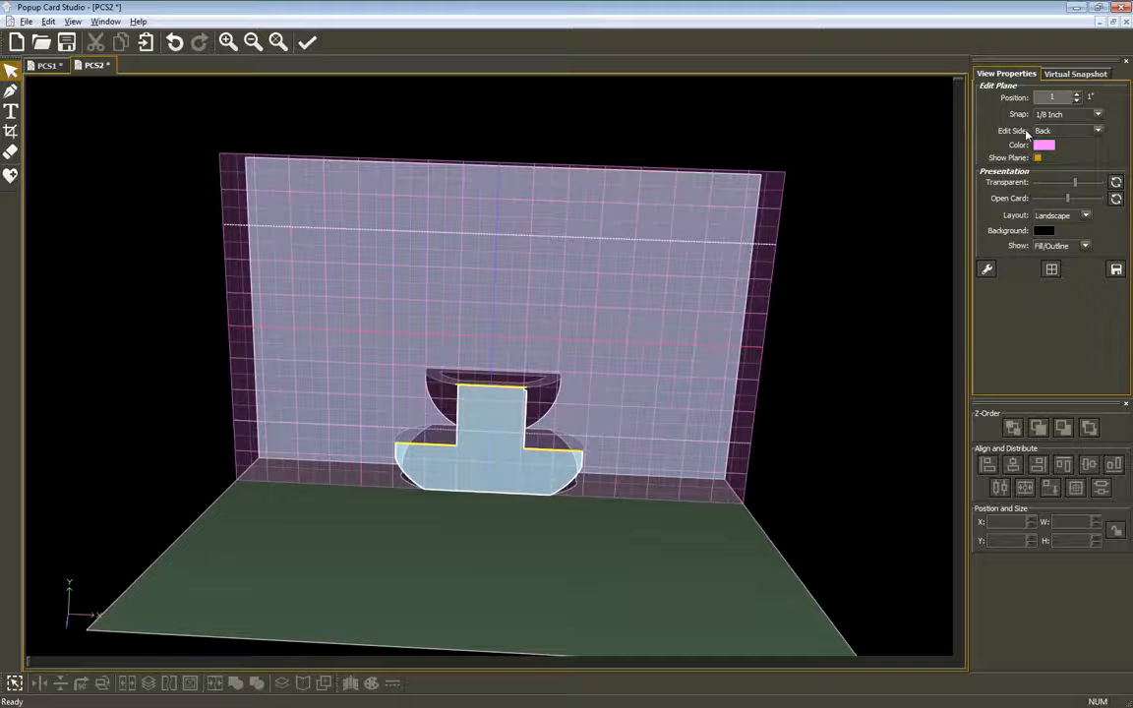
{"action": "left_click", "coordinate": [1099, 131]}
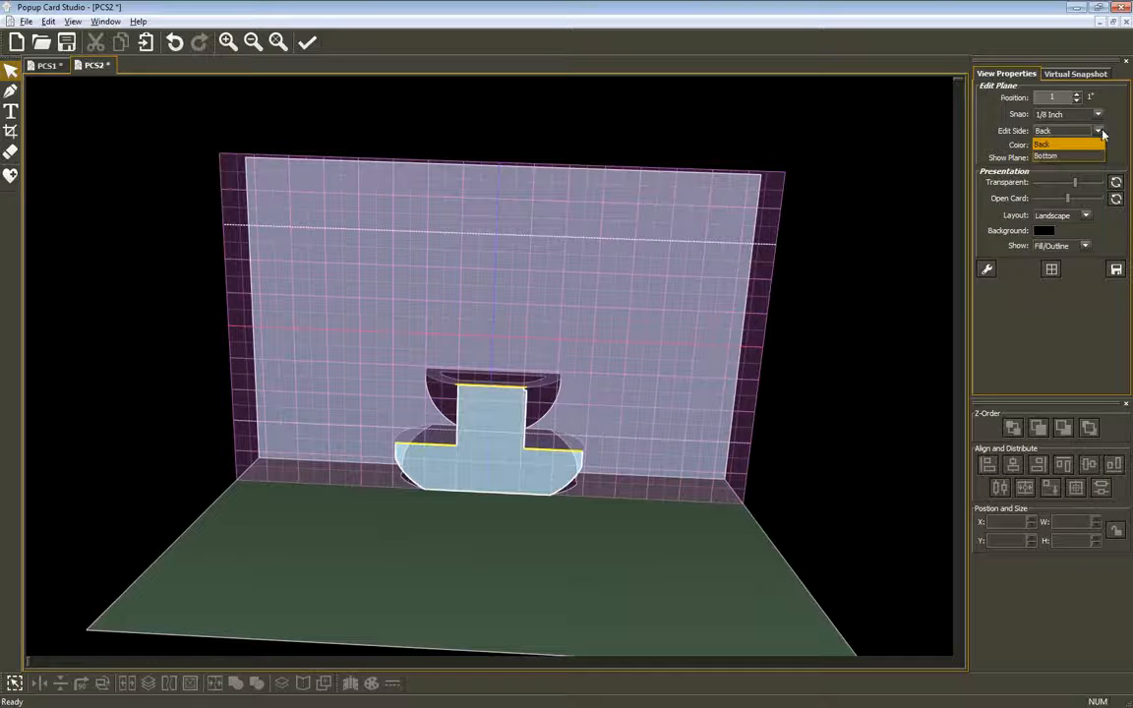
{"action": "left_click", "coordinate": [1049, 158]}
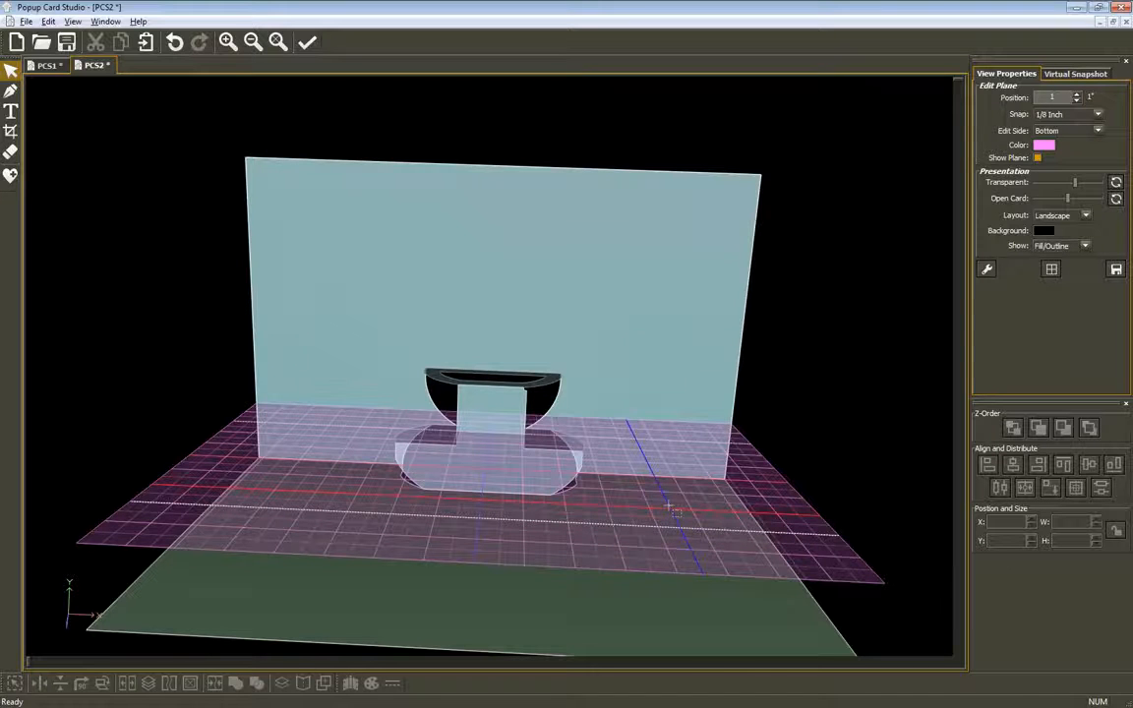
{"action": "key", "text": "Tab"}
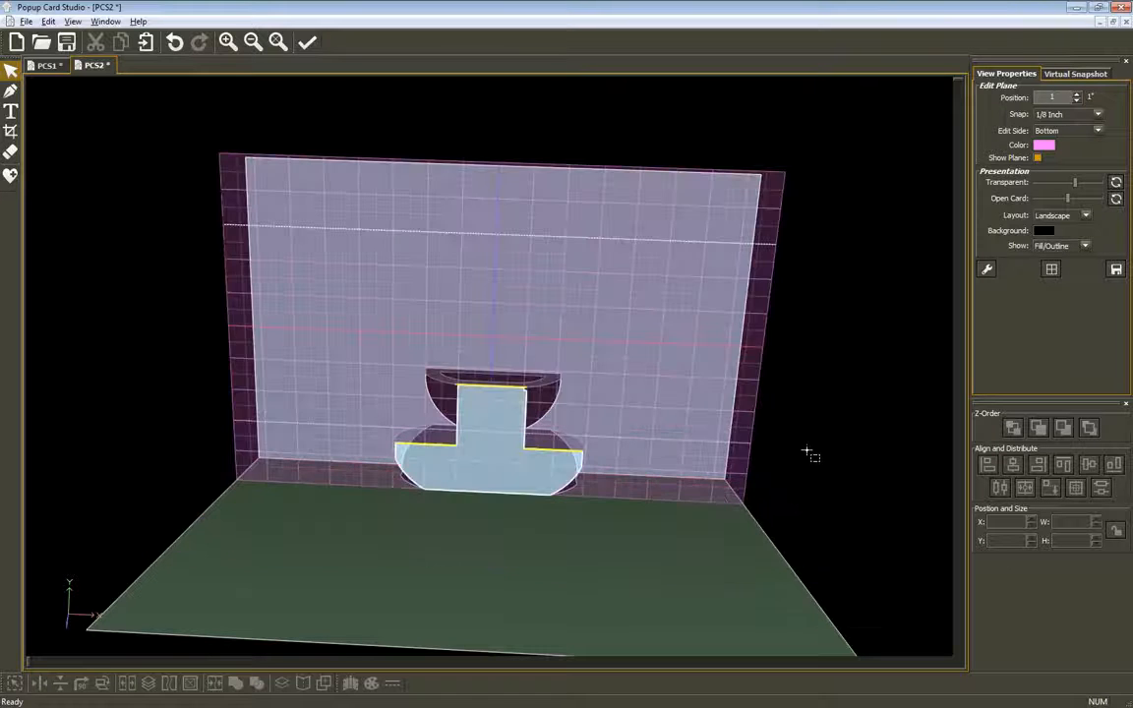
{"action": "key", "text": "Tab"}
{"action": "key", "text": "Tab"}
{"action": "key", "text": "Tab"}
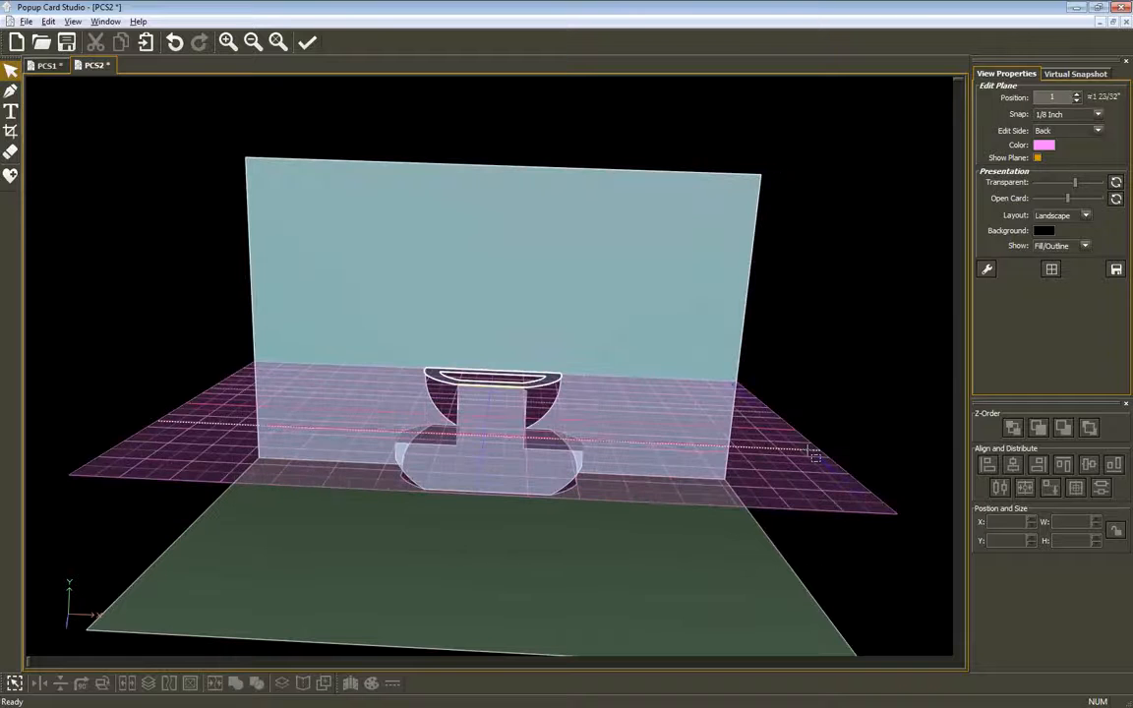
{"action": "key", "text": "Tab"}
{"action": "key", "text": "Tab"}
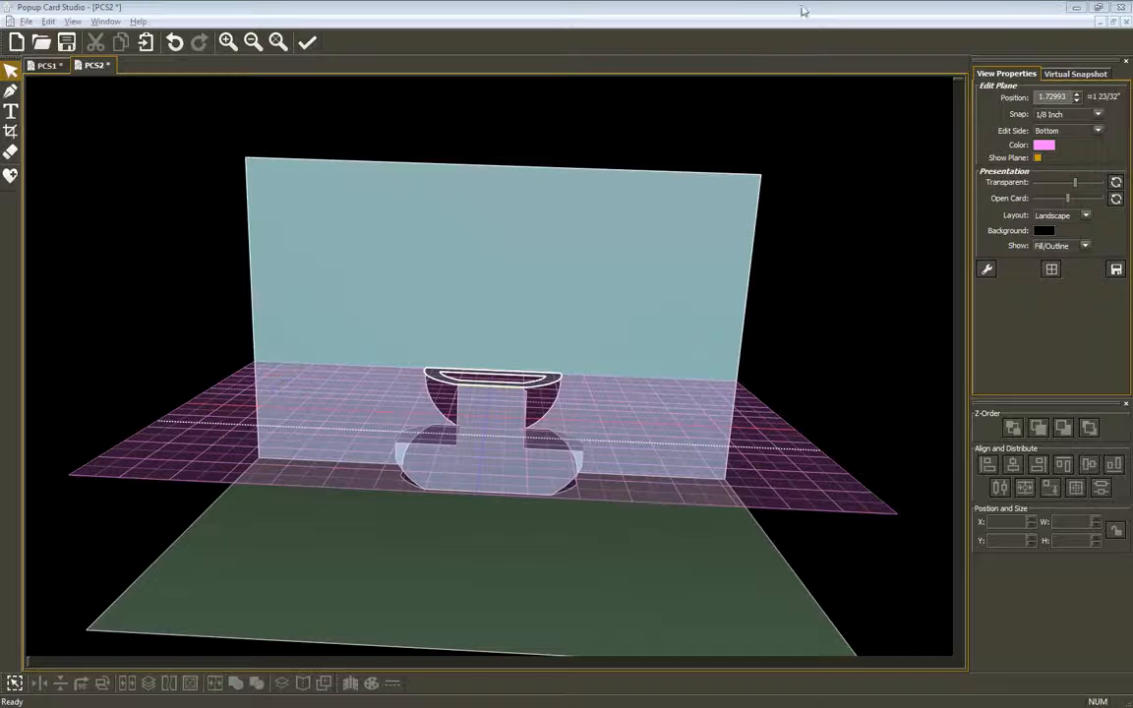
{"action": "mouse_move", "coordinate": [677, 283]}
{"action": "middle_mouse_down"}
{"action": "mouse_move", "coordinate": [700, 233]}
{"action": "mouse_move", "coordinate": [660, 276]}
{"action": "middle_mouse_up"}
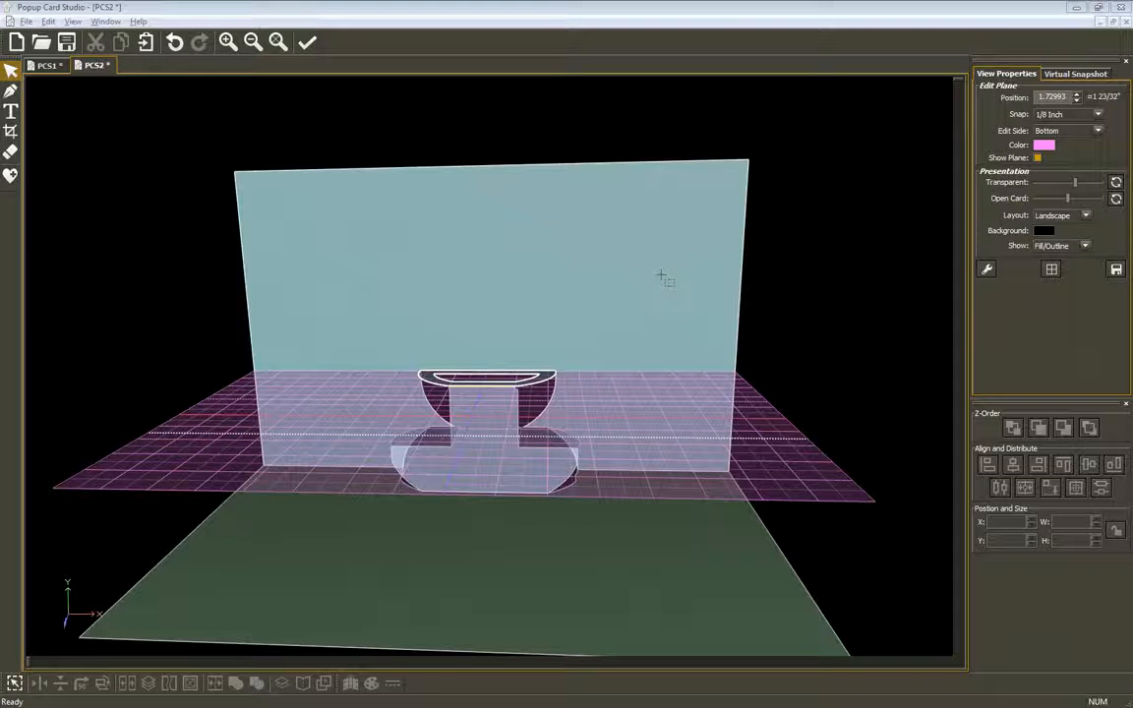
- Switch to Make The Cut! and try to paste the clipboard contents in place
{"action": "key", "text": "alt+Tab"}
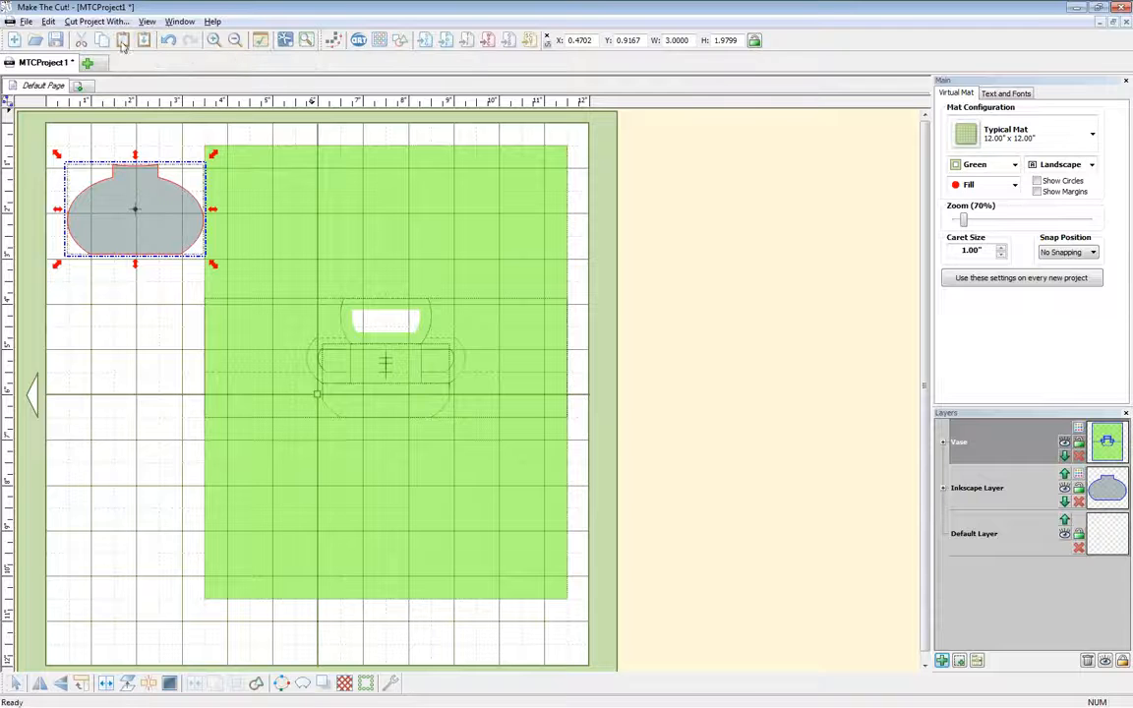
{"action": "left_click", "coordinate": [48, 22]}
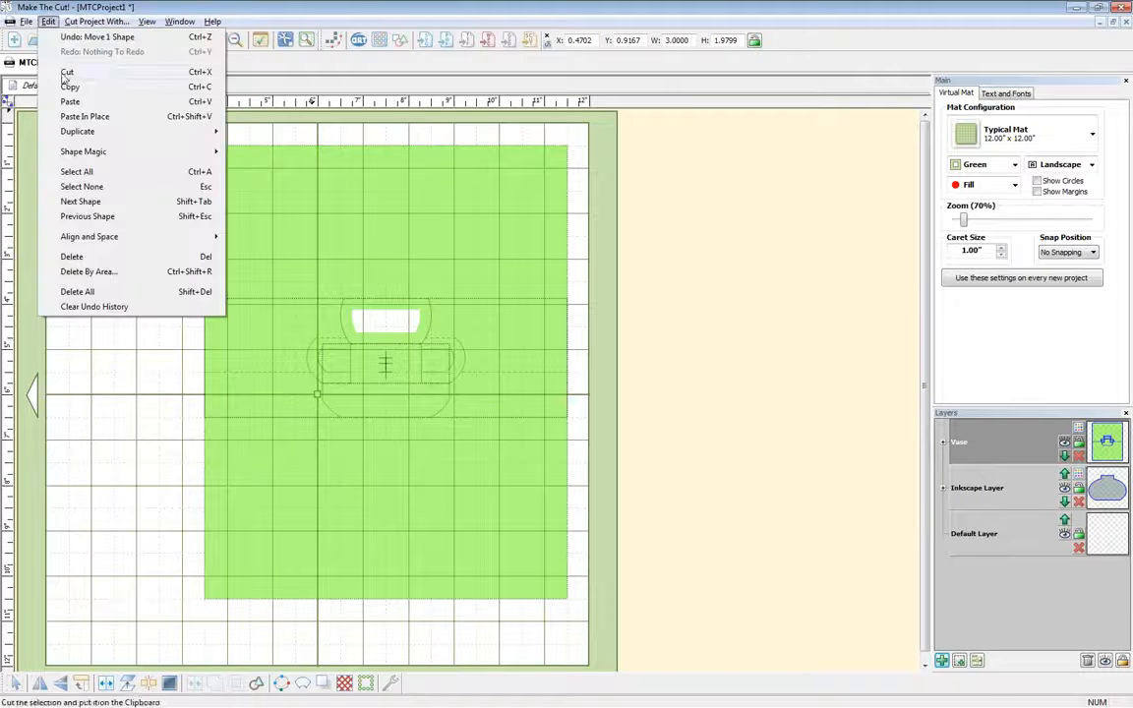
{"action": "left_click", "coordinate": [99, 119]}
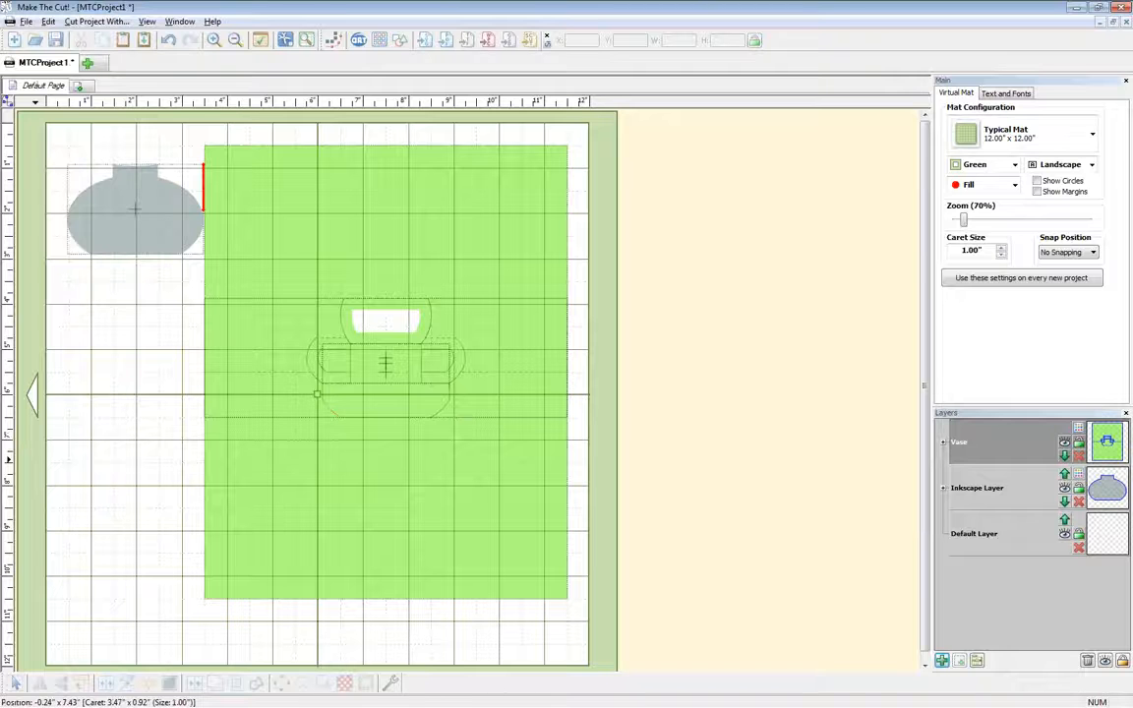
- Switch to the browser and examine the Easter card request with its cross photo in the February 18th Webinar thread
{"action": "key", "text": "alt+Tab"}
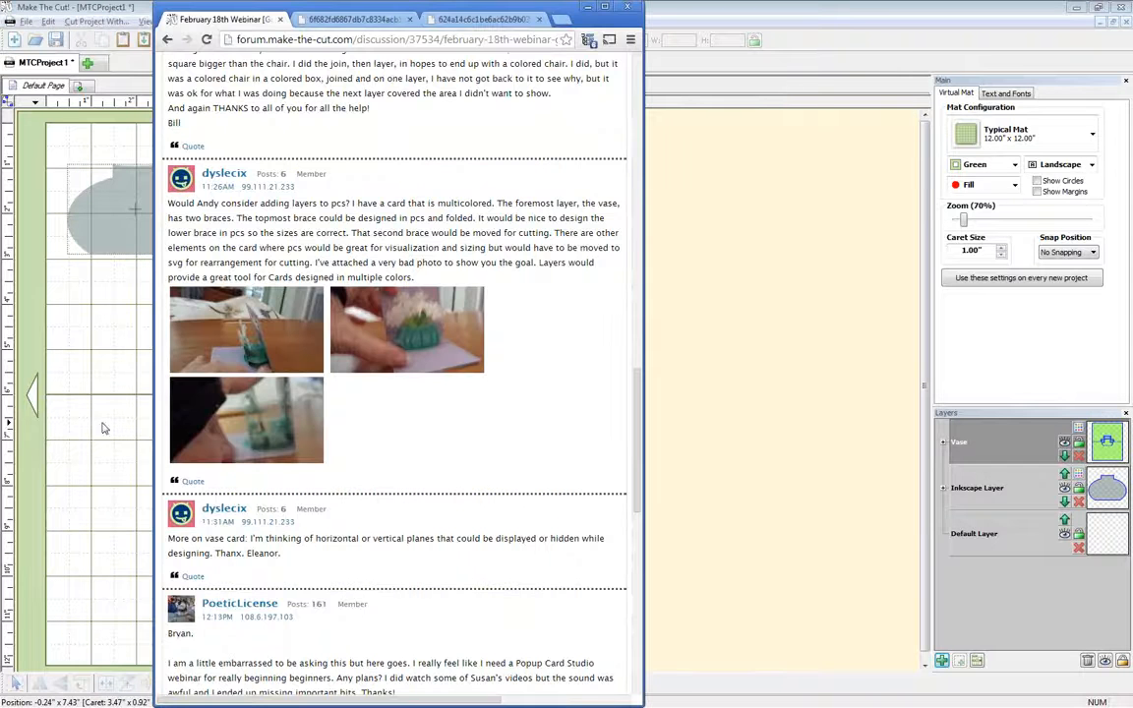
{"action": "scroll", "coordinate": [411, 230], "scroll_direction": "down", "scroll_amount": 5}
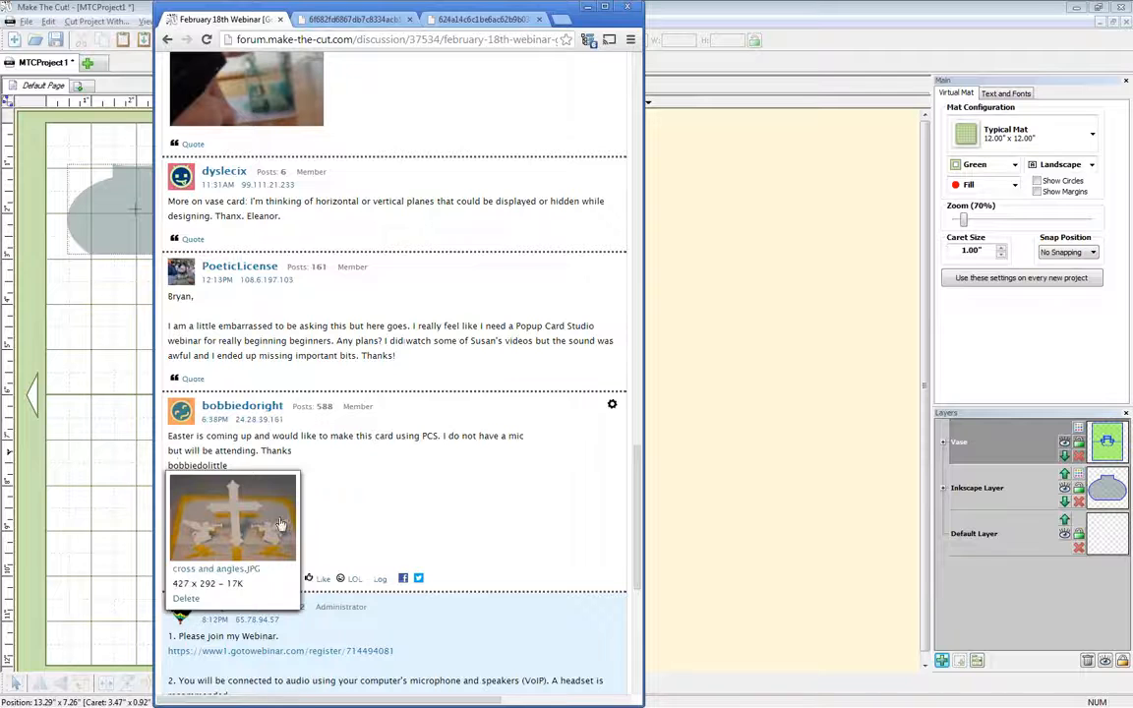
{"action": "right_click", "coordinate": [373, 470]}
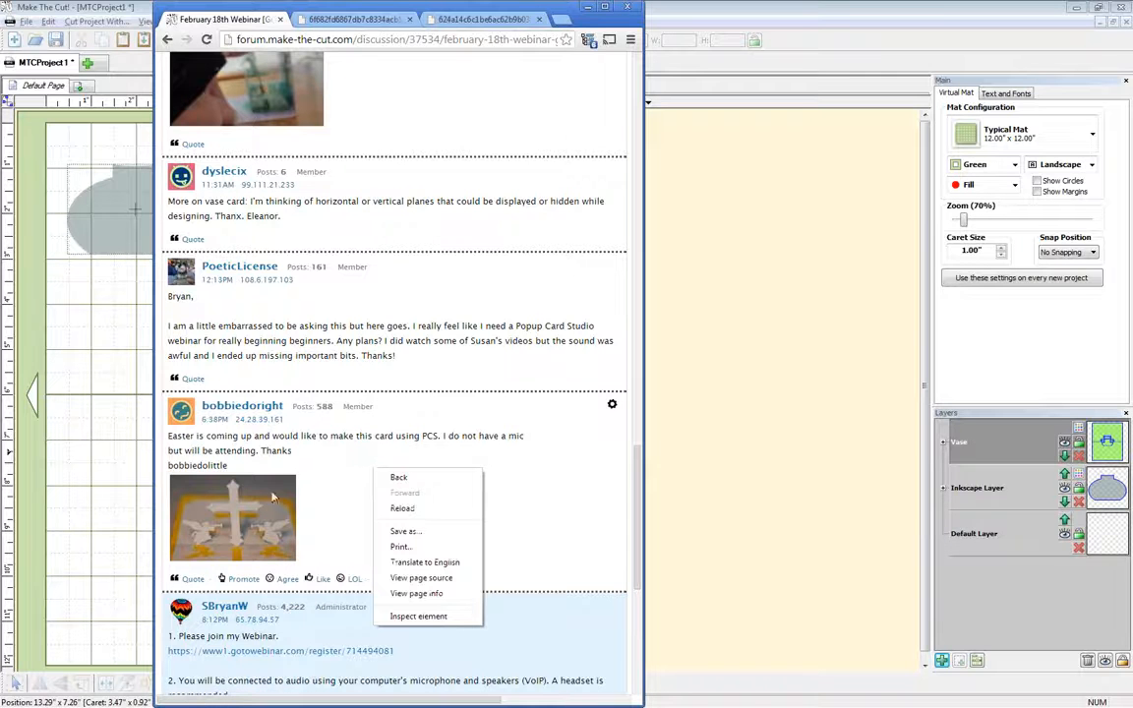
- Switch to Popup Card Studio and open the new project setup to compare the 90 and 180 Degree Open Types with the forum photo
{"action": "left_click", "coordinate": [67, 128]}
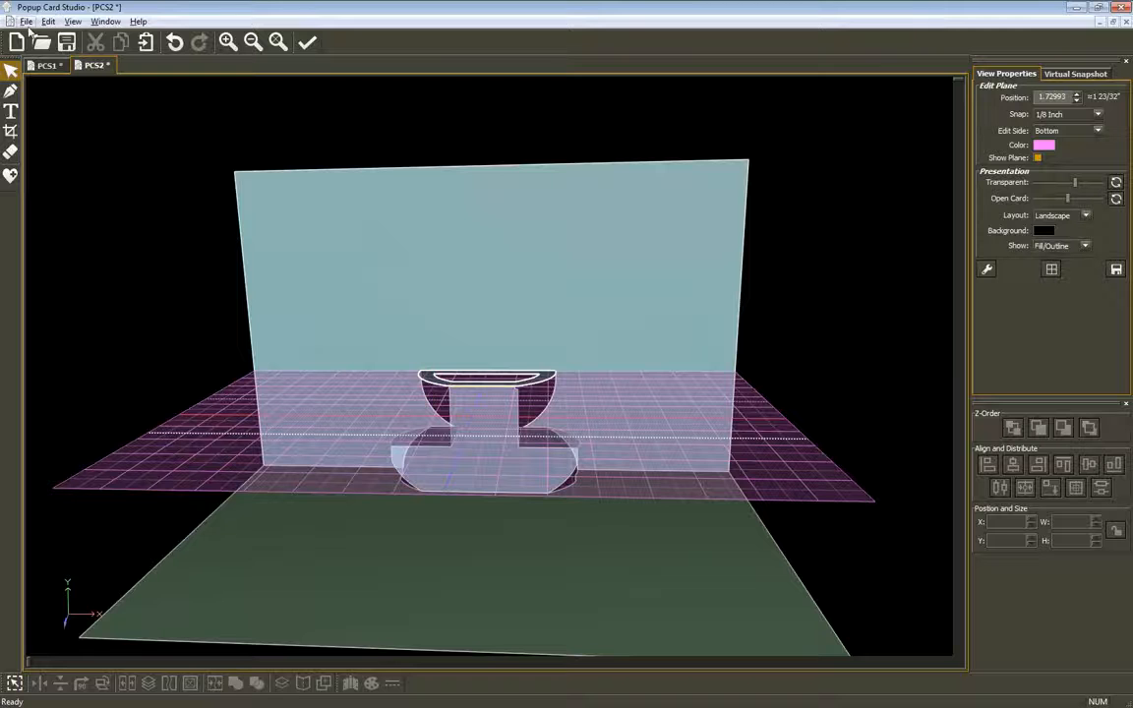
{"action": "left_click", "coordinate": [15, 42]}
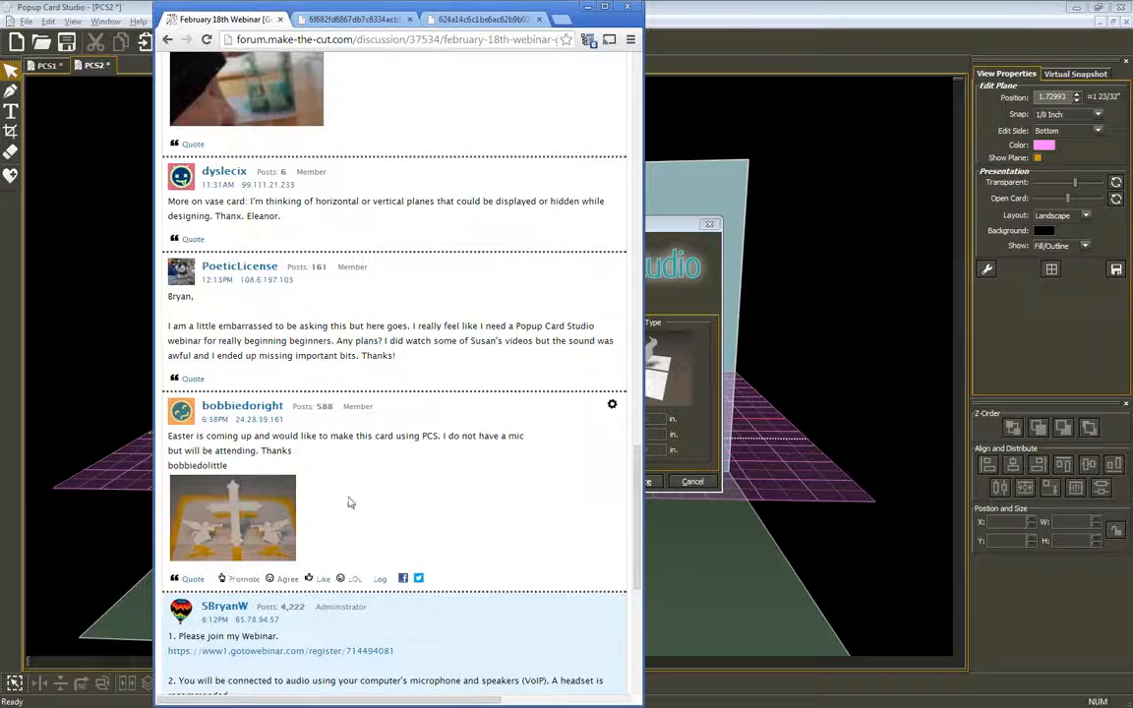
{"action": "mouse_move", "coordinate": [254, 514]}
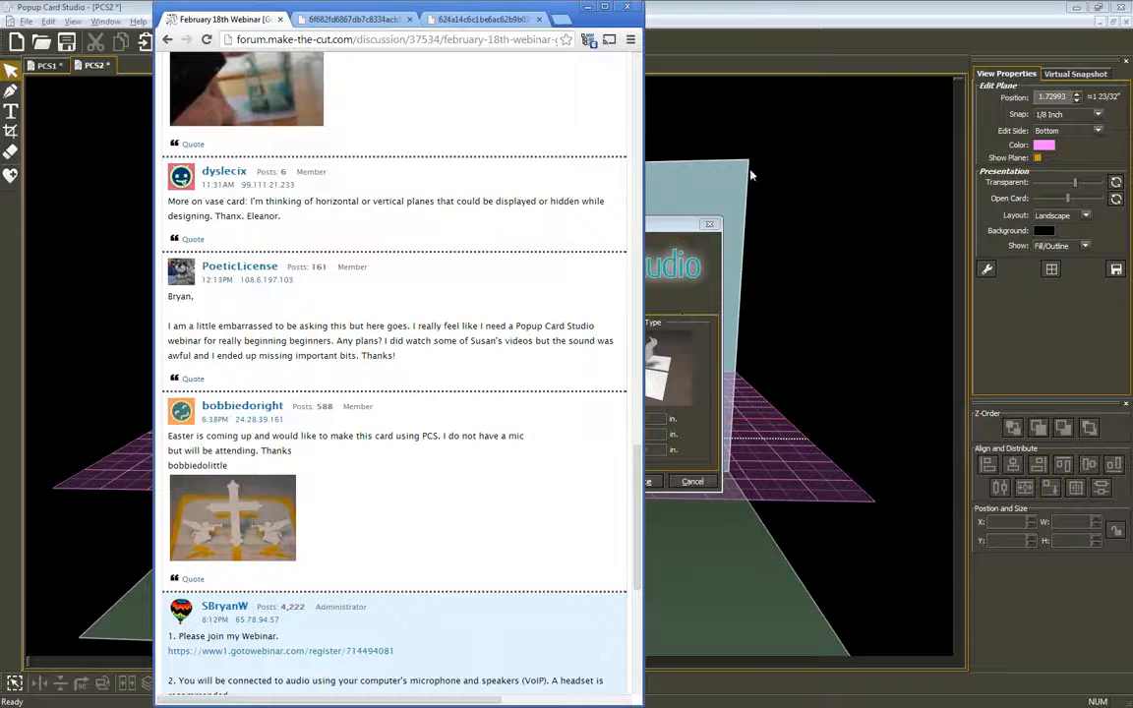
{"action": "left_click", "coordinate": [677, 159]}
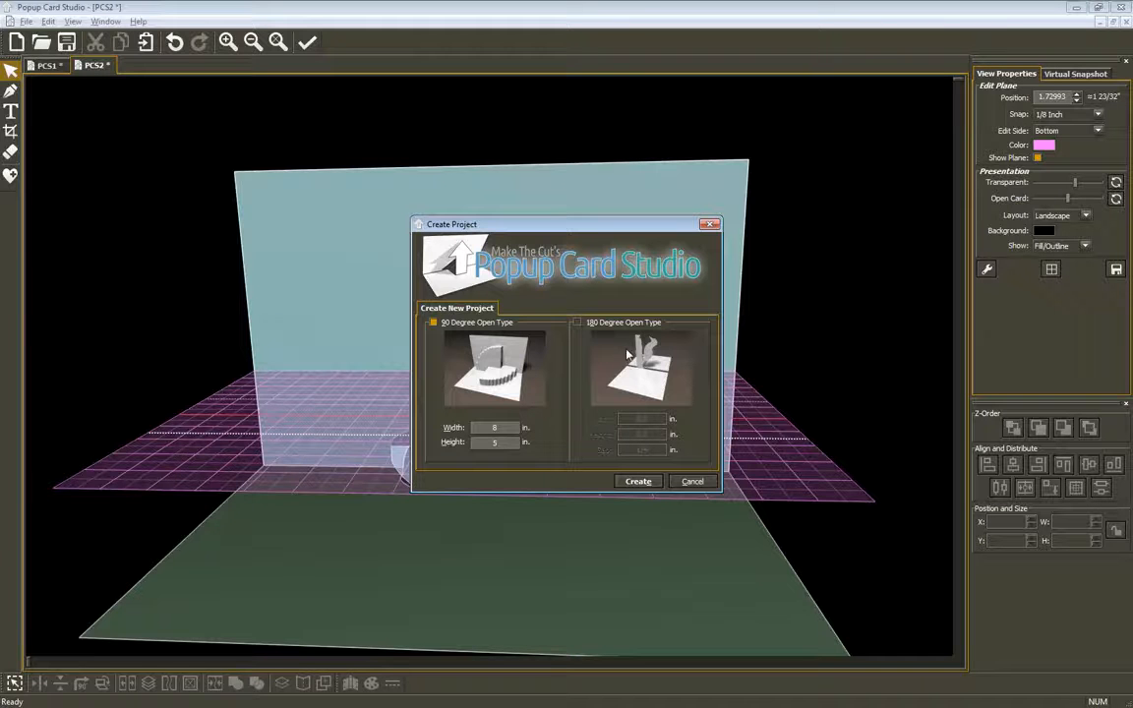
- Switch to the browser and open the cross and angels photo in a new tab to examine the card
{"action": "key", "text": "alt+Tab"}
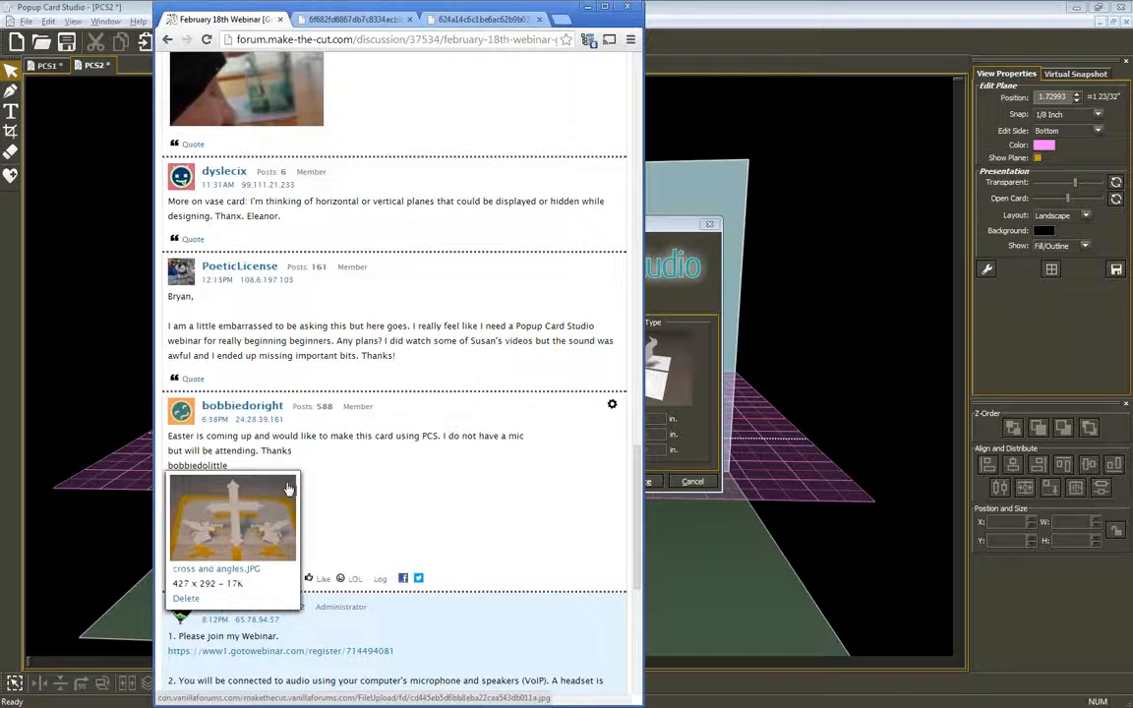
{"action": "right_click", "coordinate": [291, 503]}
{"action": "left_click", "coordinate": [329, 518]}
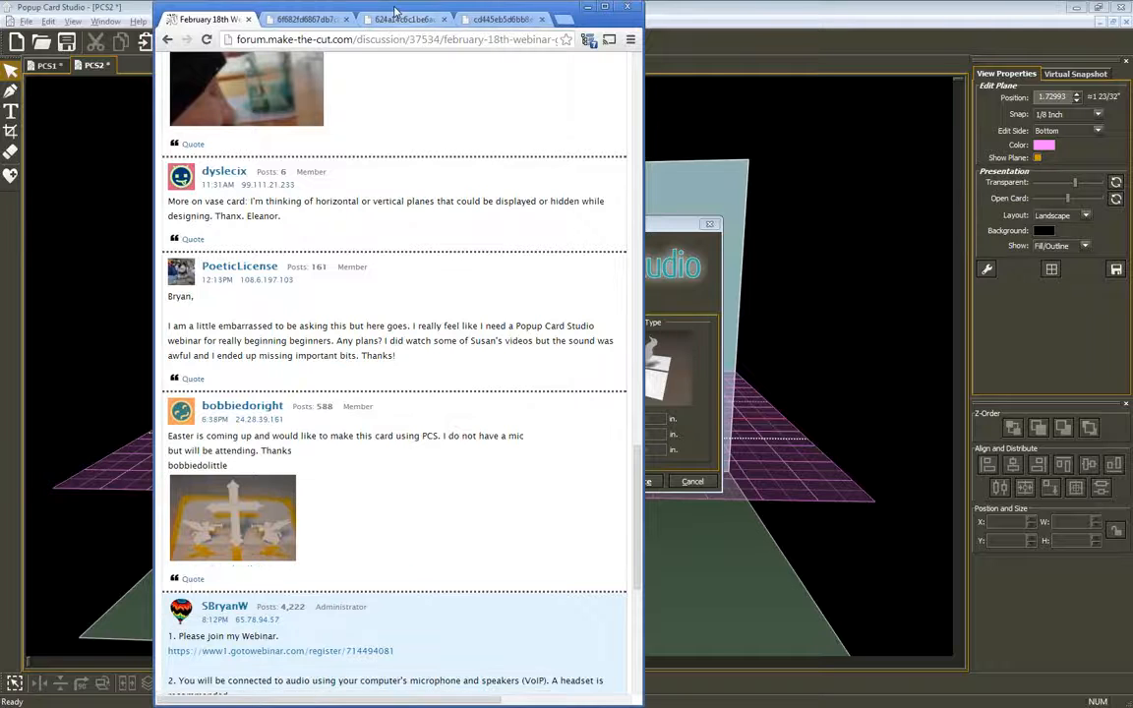
{"action": "left_click", "coordinate": [496, 24]}
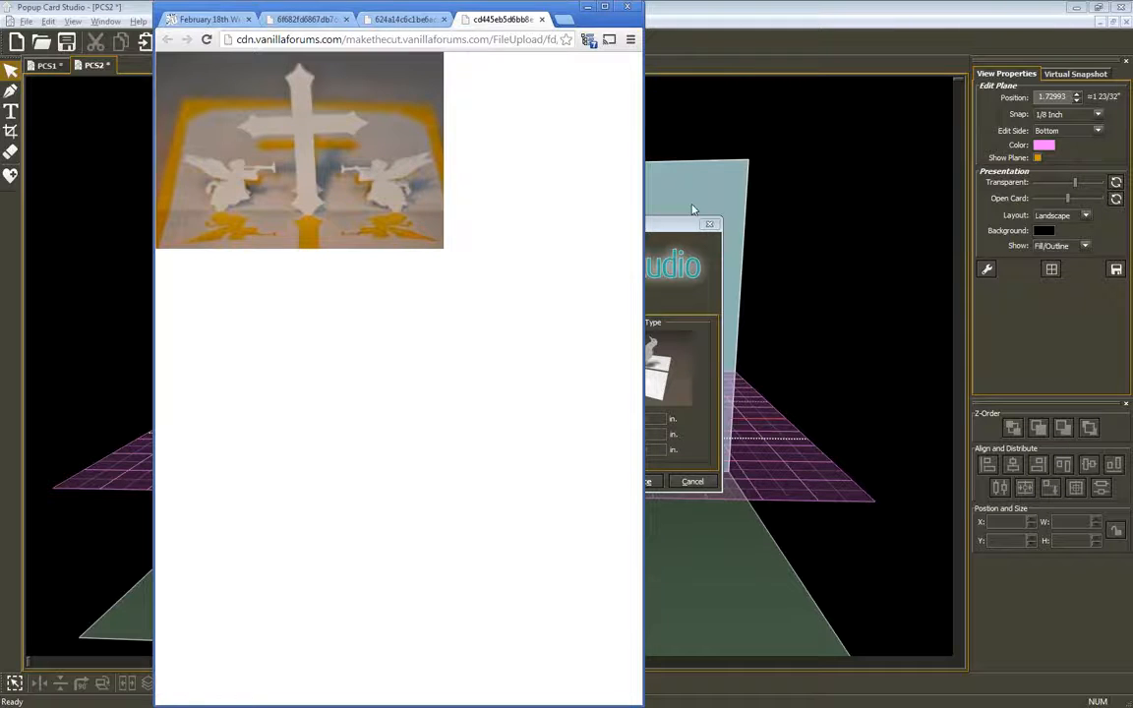
- Cancel the new project in Popup Card Studio, and close the cross and vase photo tabs in the browser
{"action": "left_click", "coordinate": [669, 227]}
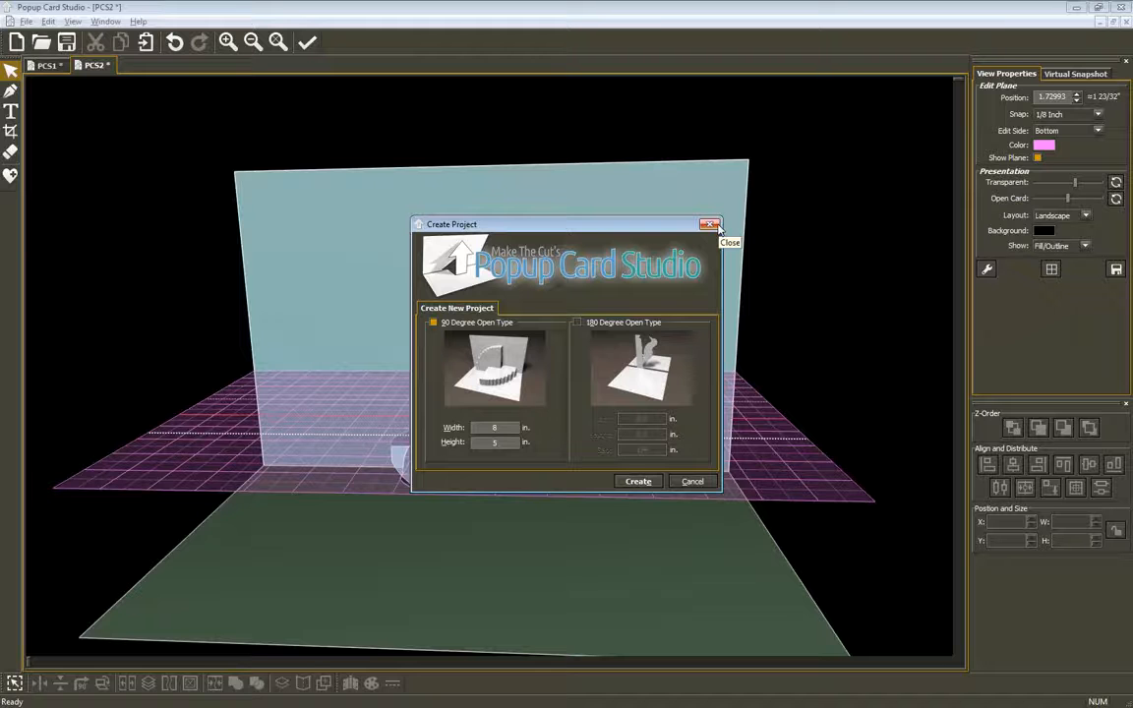
{"action": "left_click", "coordinate": [692, 481]}
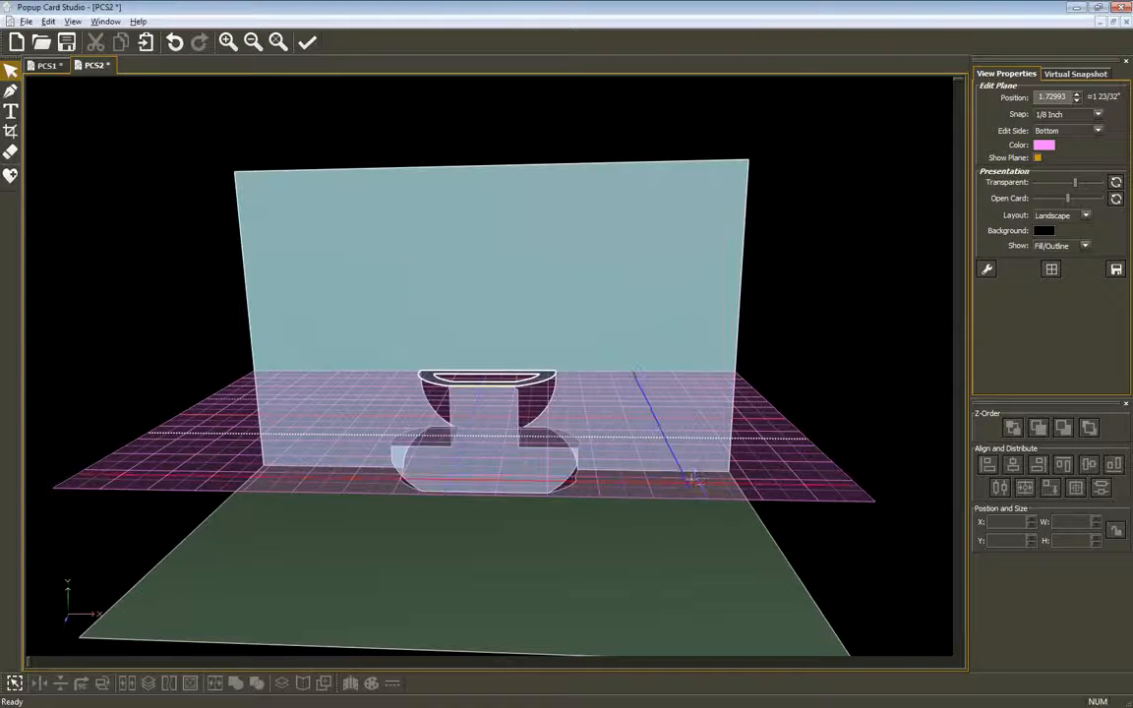
{"action": "key", "text": "alt+Tab"}
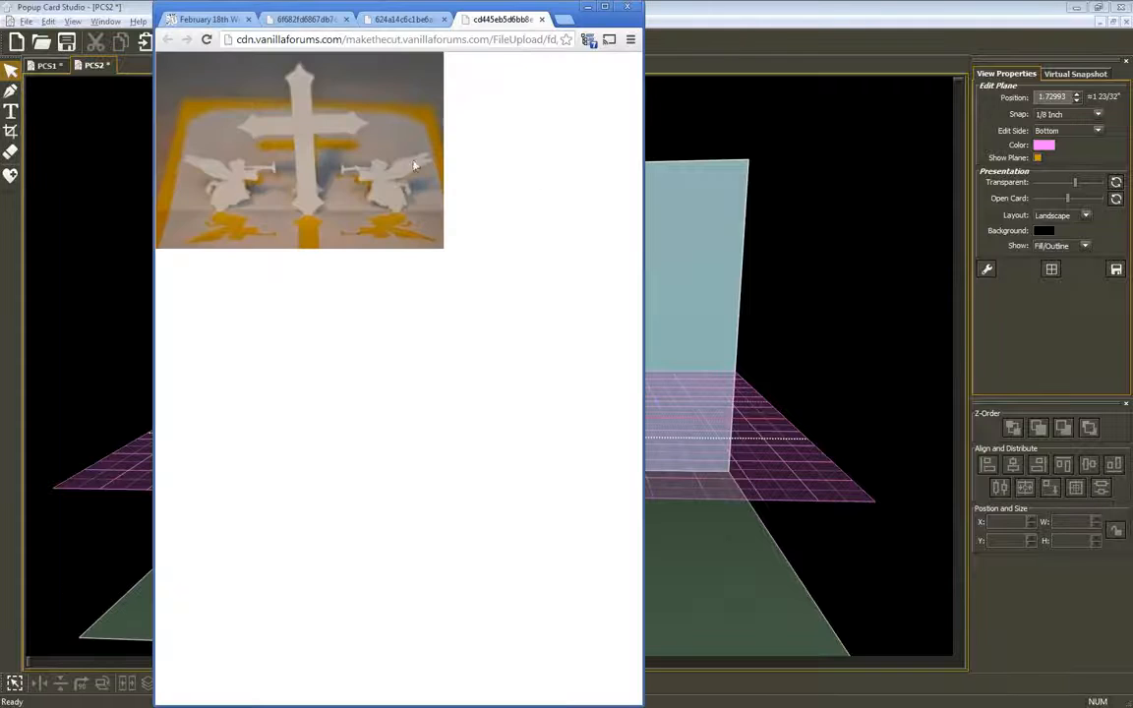
{"action": "key", "text": "ctrl+w"}
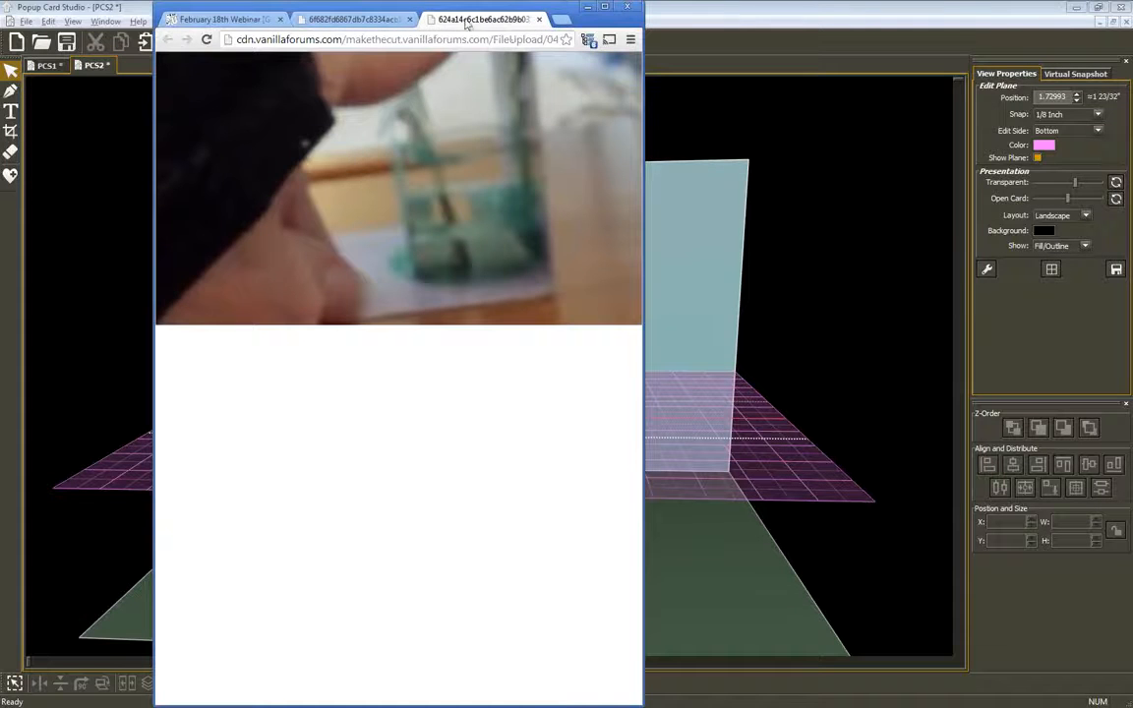
{"action": "left_click", "coordinate": [539, 19]}
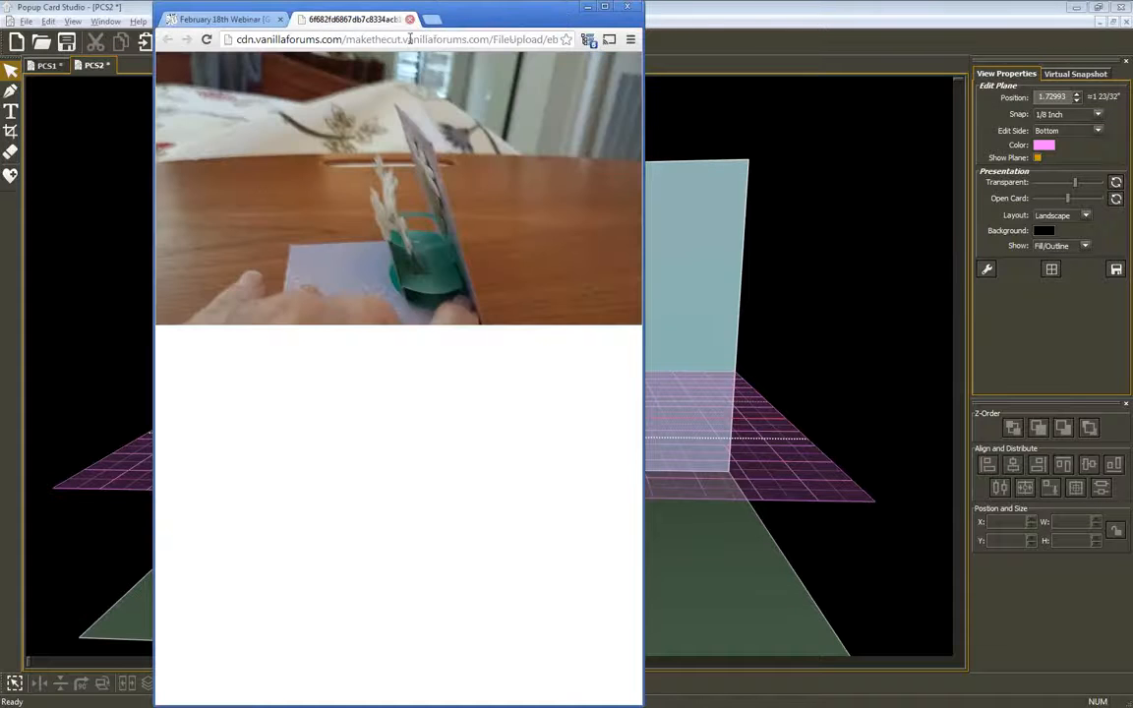
{"action": "left_click", "coordinate": [409, 19]}
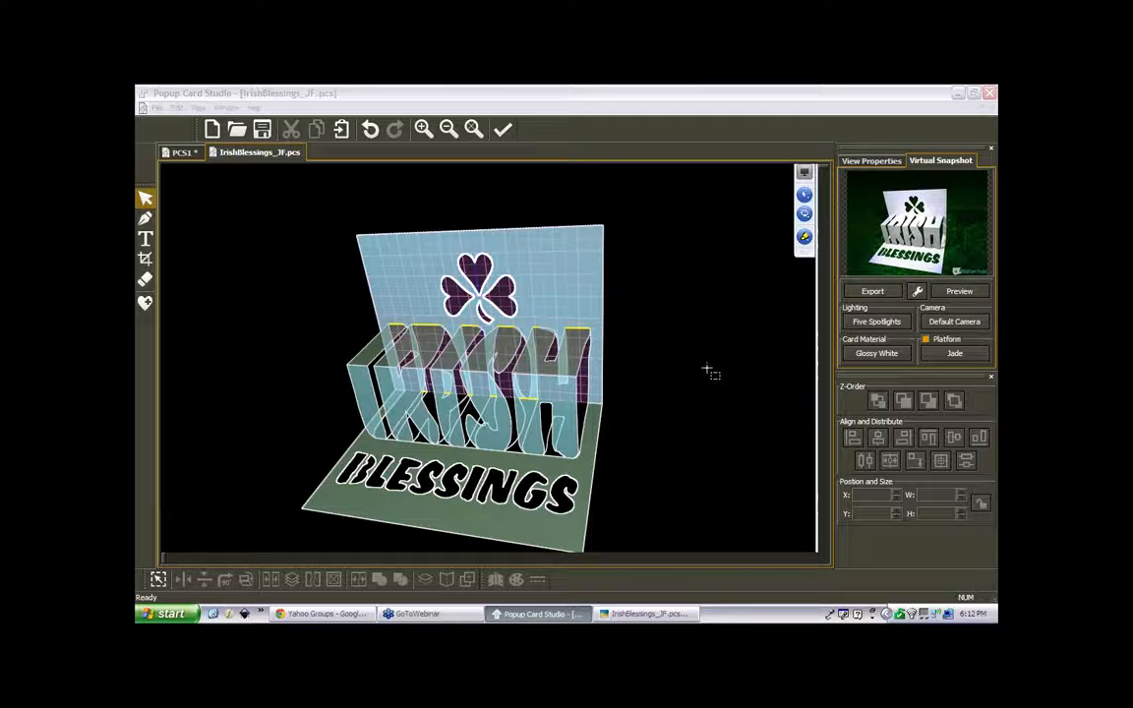
- Examine the rendered IrishBlessings_JF snapshot in Picasa Photo Viewer and minimize it to return to the card design
{"action": "left_click", "coordinate": [657, 614]}
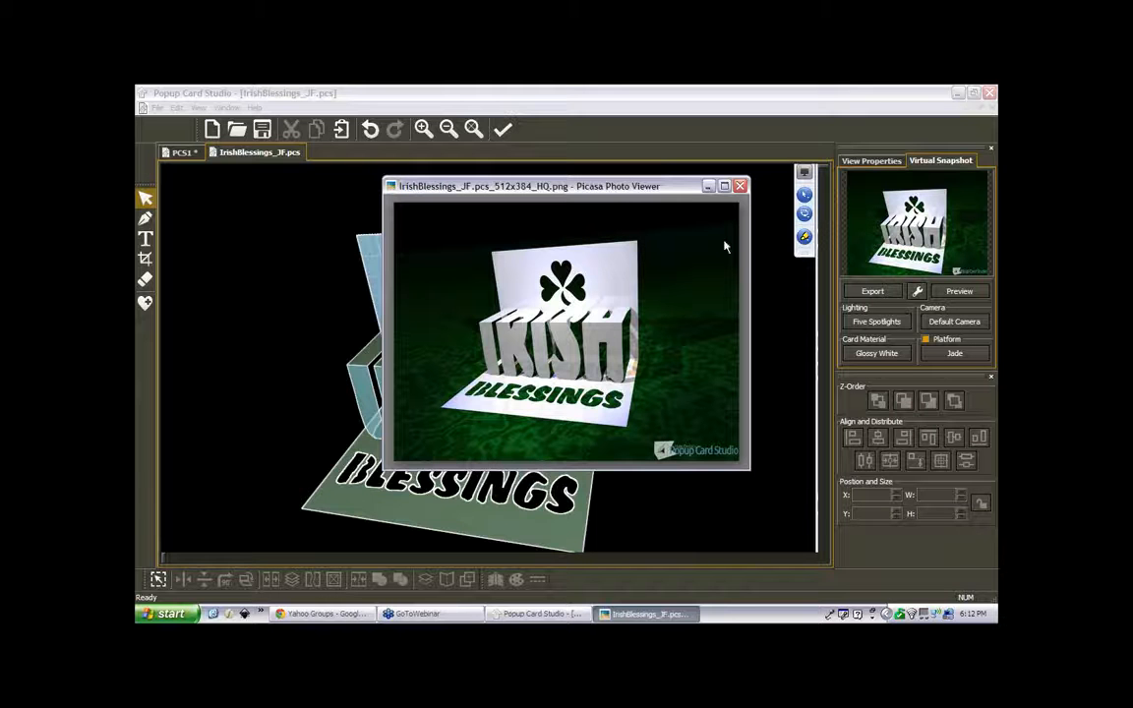
{"action": "left_click", "coordinate": [707, 187]}
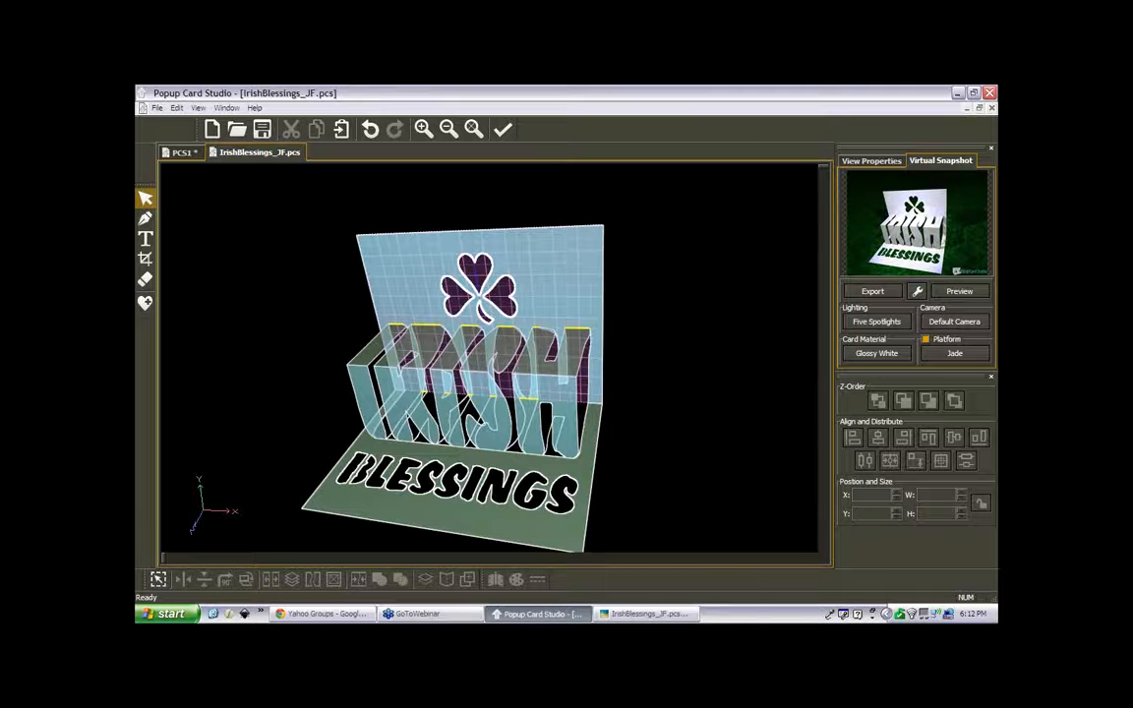
{"action": "left_click", "coordinate": [958, 94]}
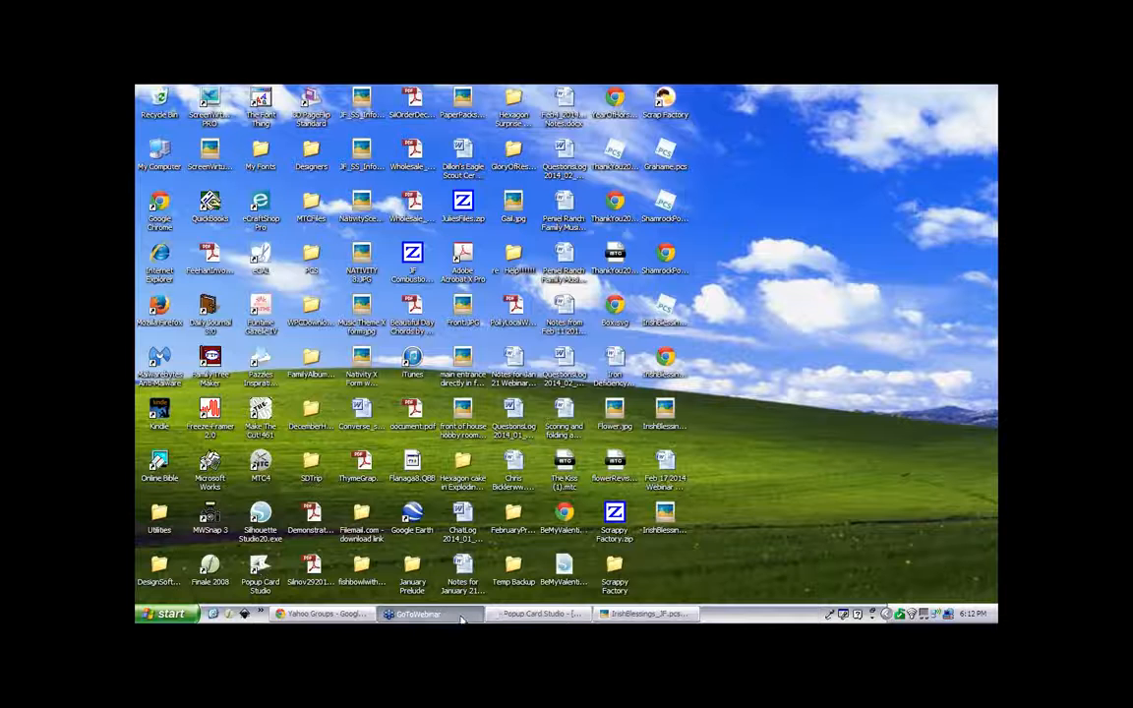
{"action": "left_click", "coordinate": [566, 615]}
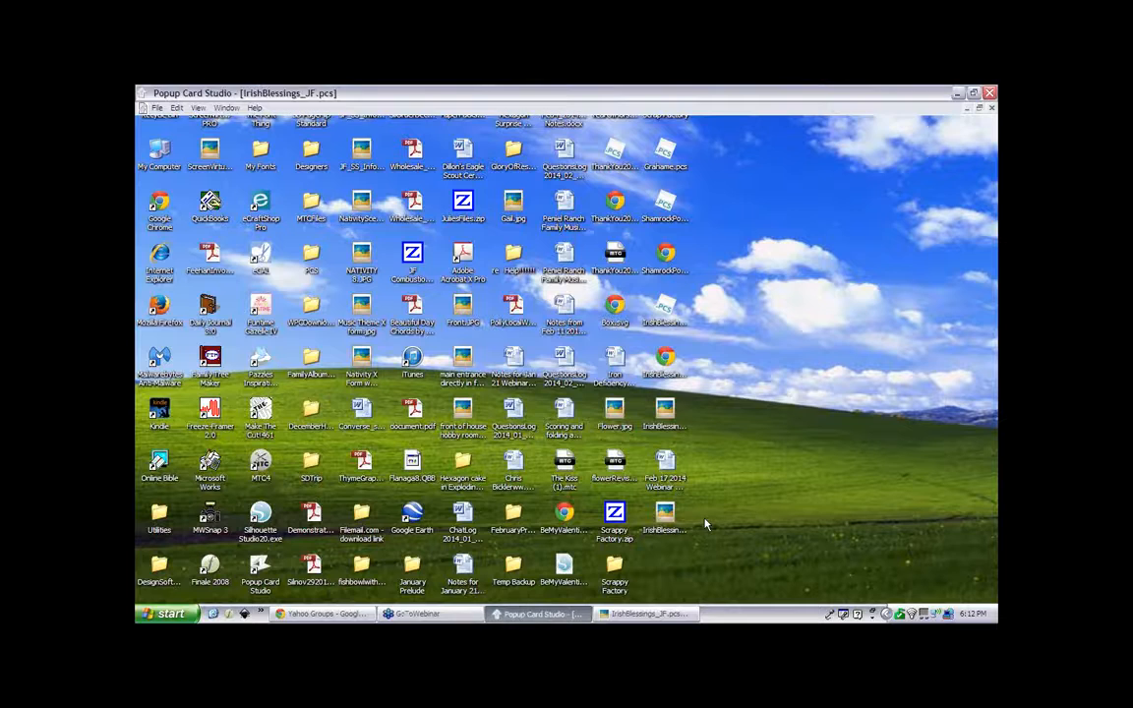
{"action": "left_click", "coordinate": [988, 95]}
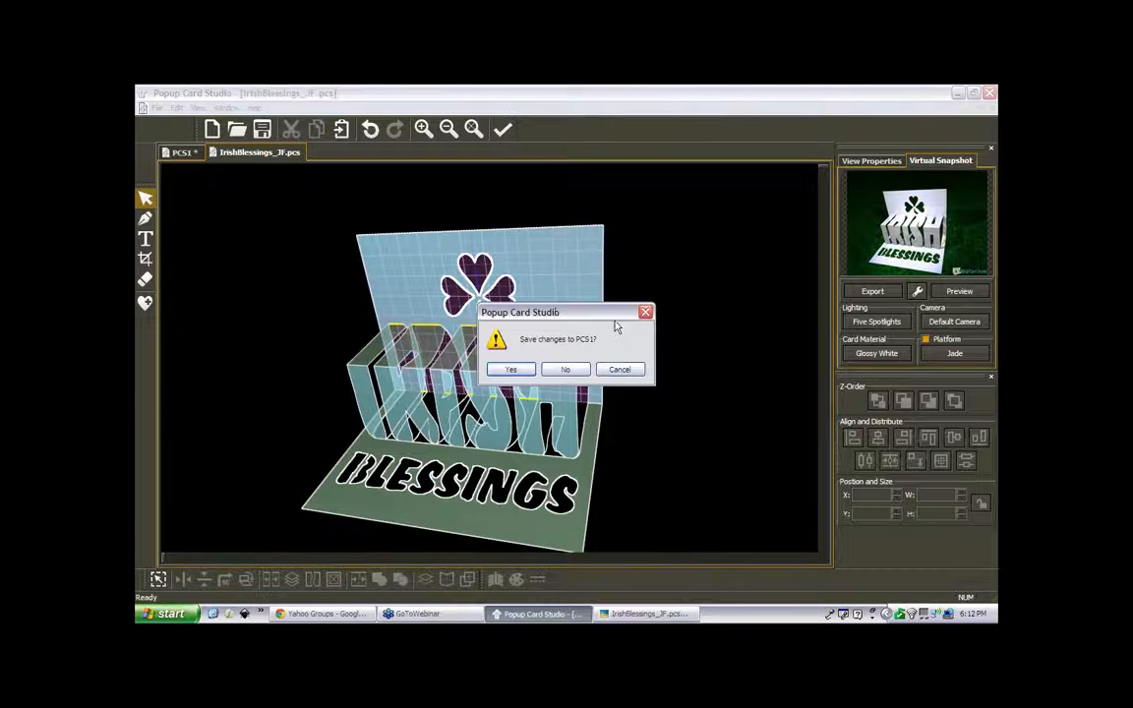
{"action": "left_click", "coordinate": [526, 370]}
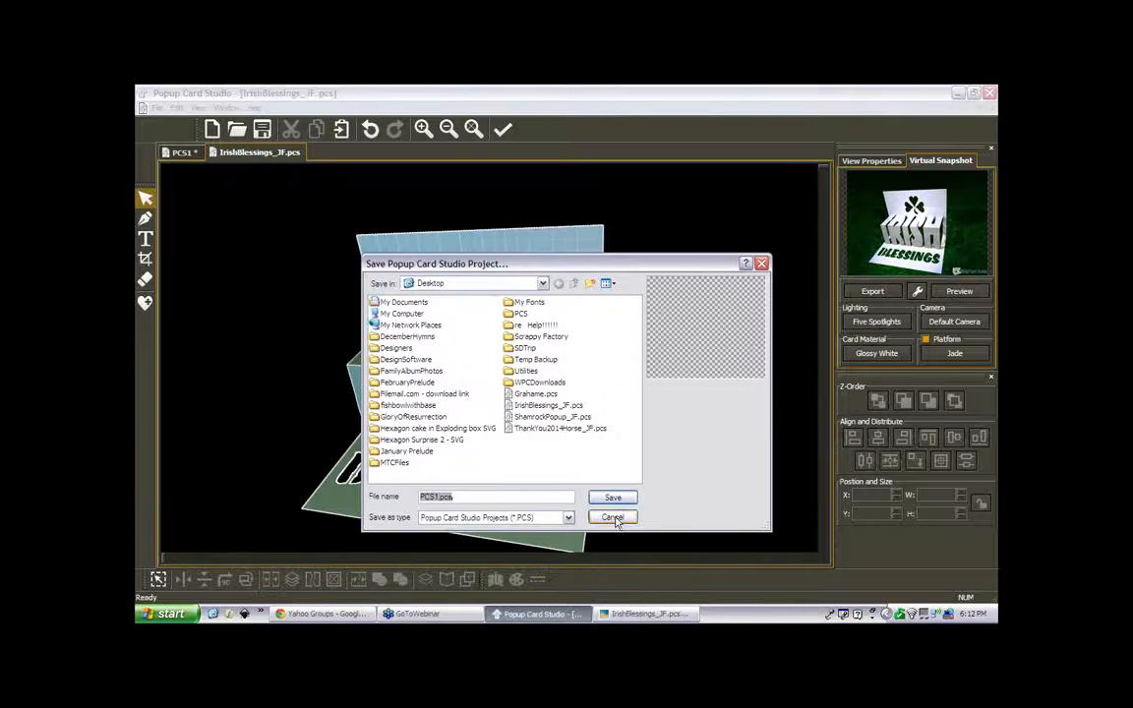
{"action": "left_click", "coordinate": [613, 519]}
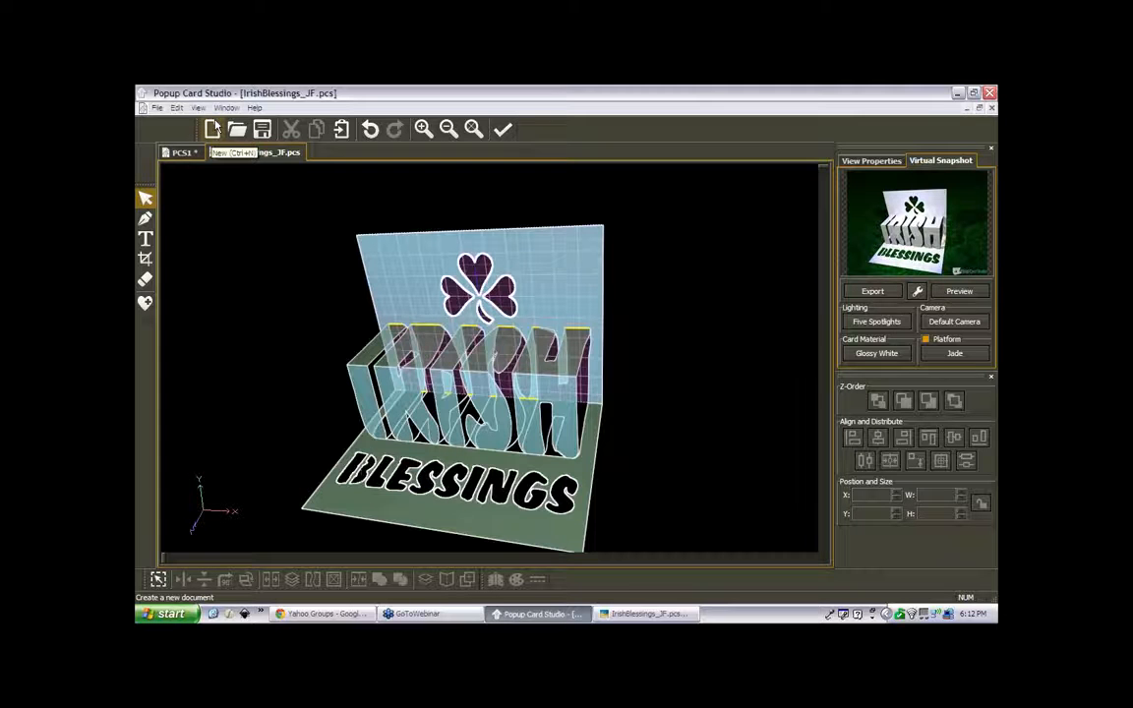
- Create a new 90 Degree Open Type project with a width of 5.5 in. and a height of 4.25 in
{"action": "left_click", "coordinate": [211, 131]}
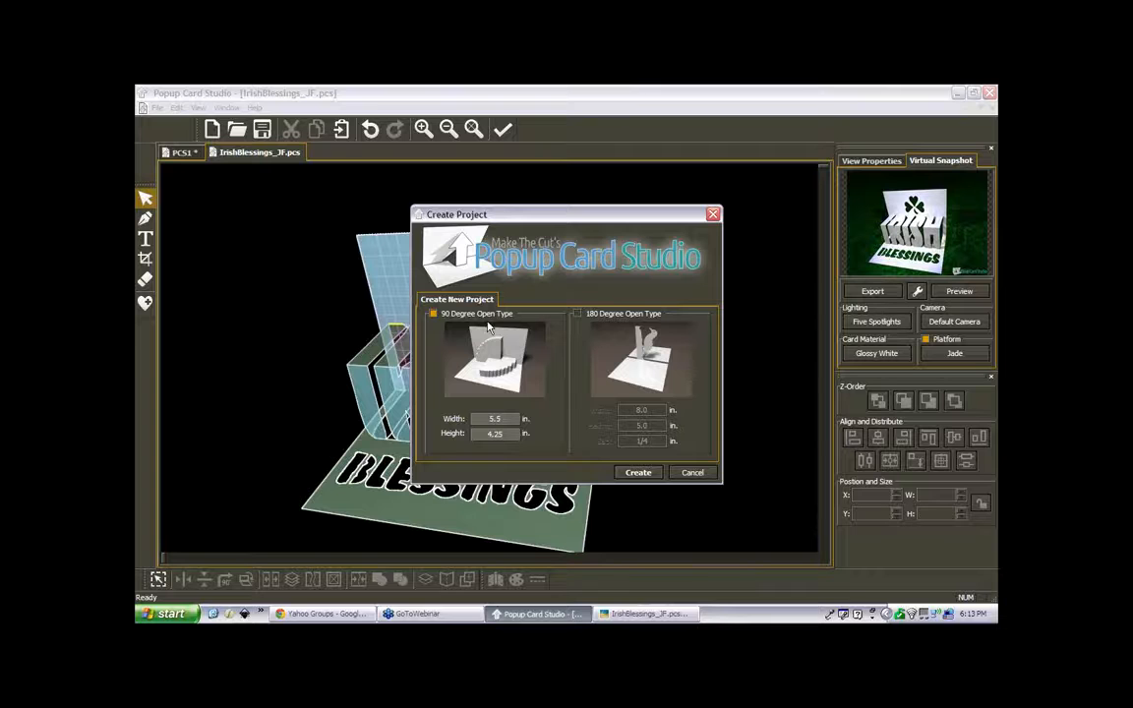
{"action": "left_click", "coordinate": [435, 316]}
{"action": "left_click", "coordinate": [578, 315]}
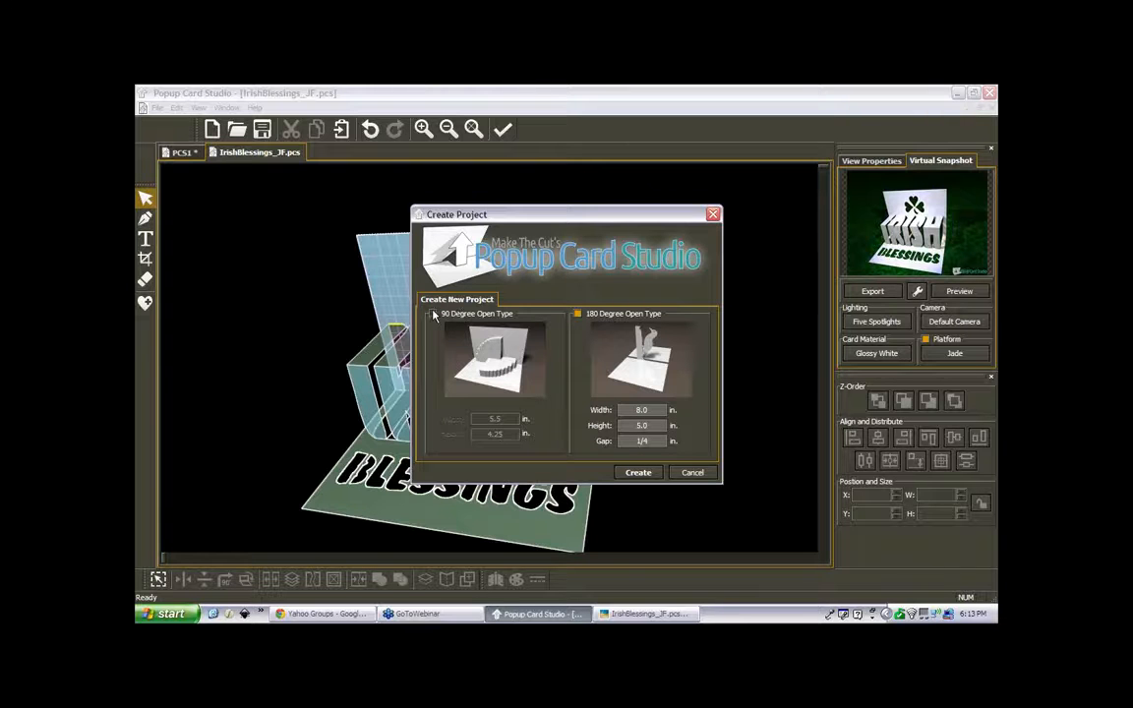
{"action": "left_click", "coordinate": [435, 314]}
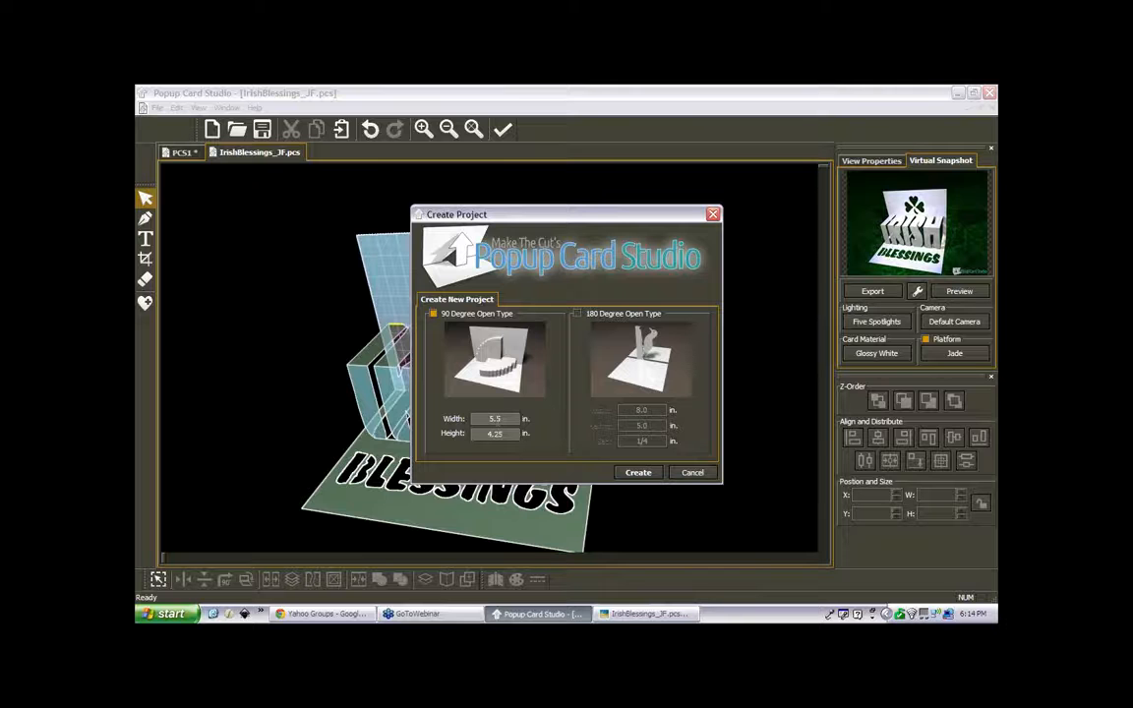
{"action": "left_click", "coordinate": [637, 473]}
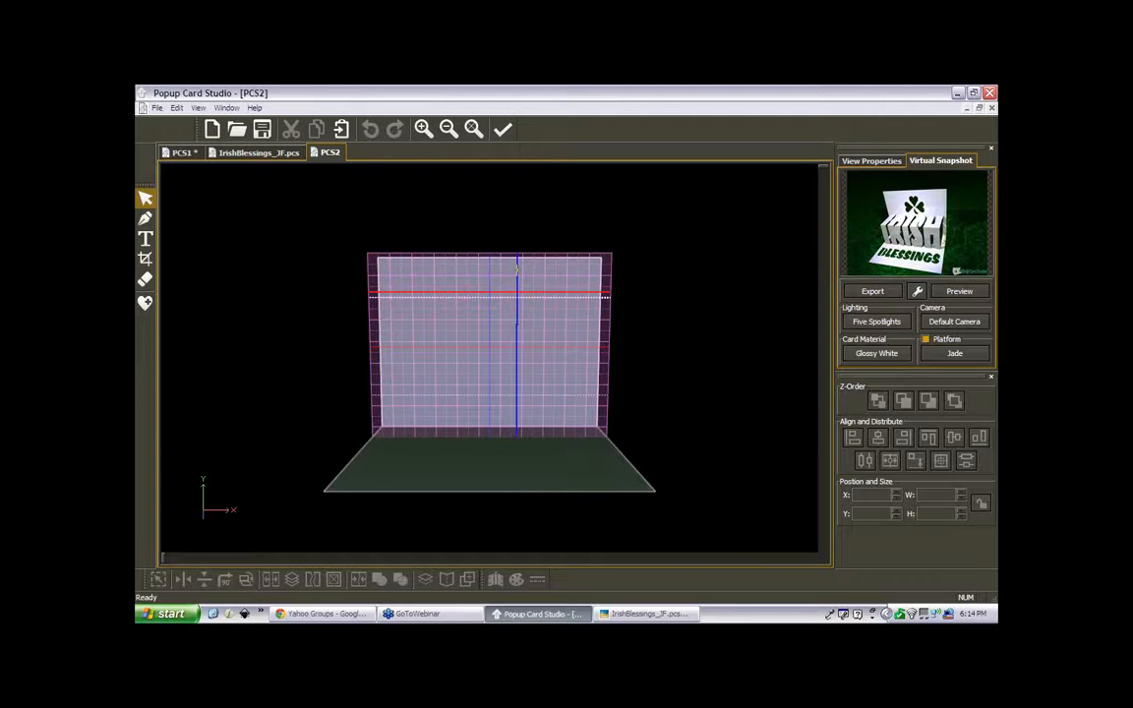
- Switch the edit plane's Edit Side to Bottom for comparison and return it to Back
{"action": "left_click", "coordinate": [862, 163]}
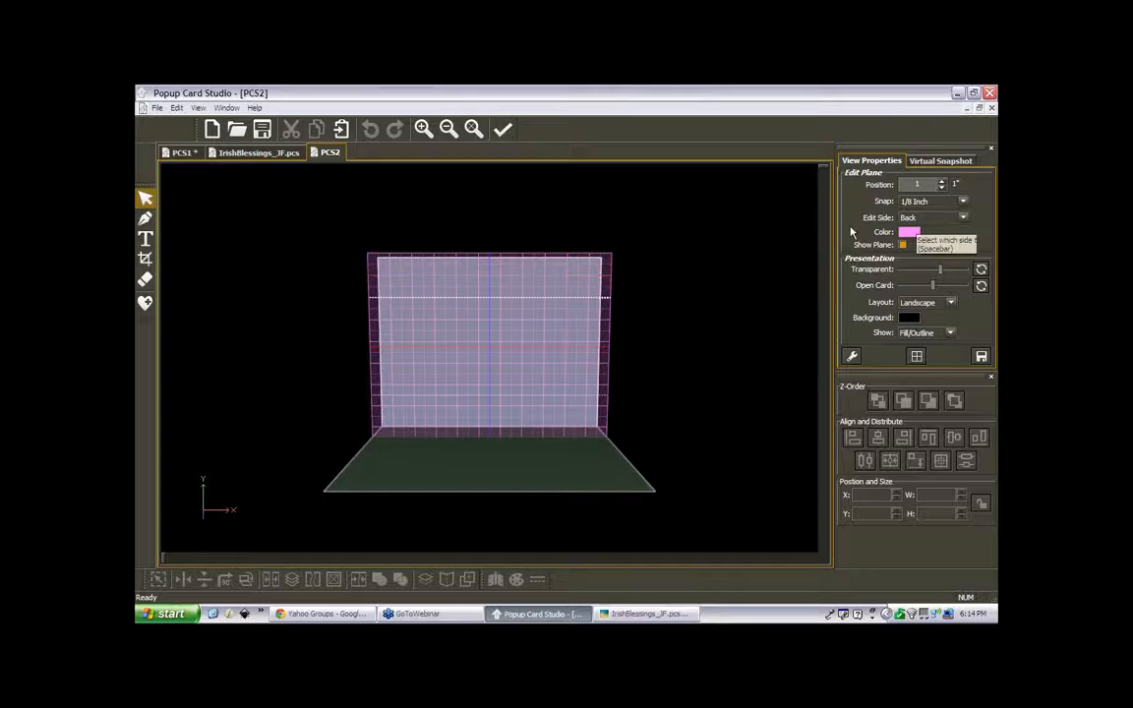
{"action": "left_click", "coordinate": [963, 219]}
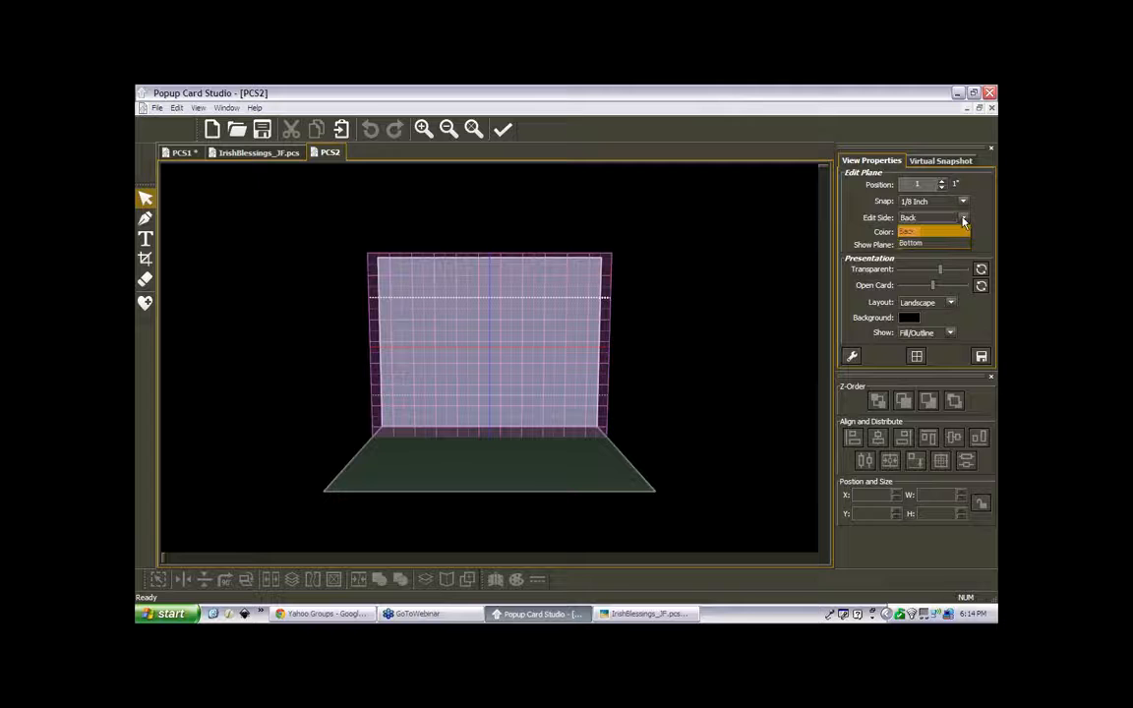
{"action": "left_click", "coordinate": [914, 244]}
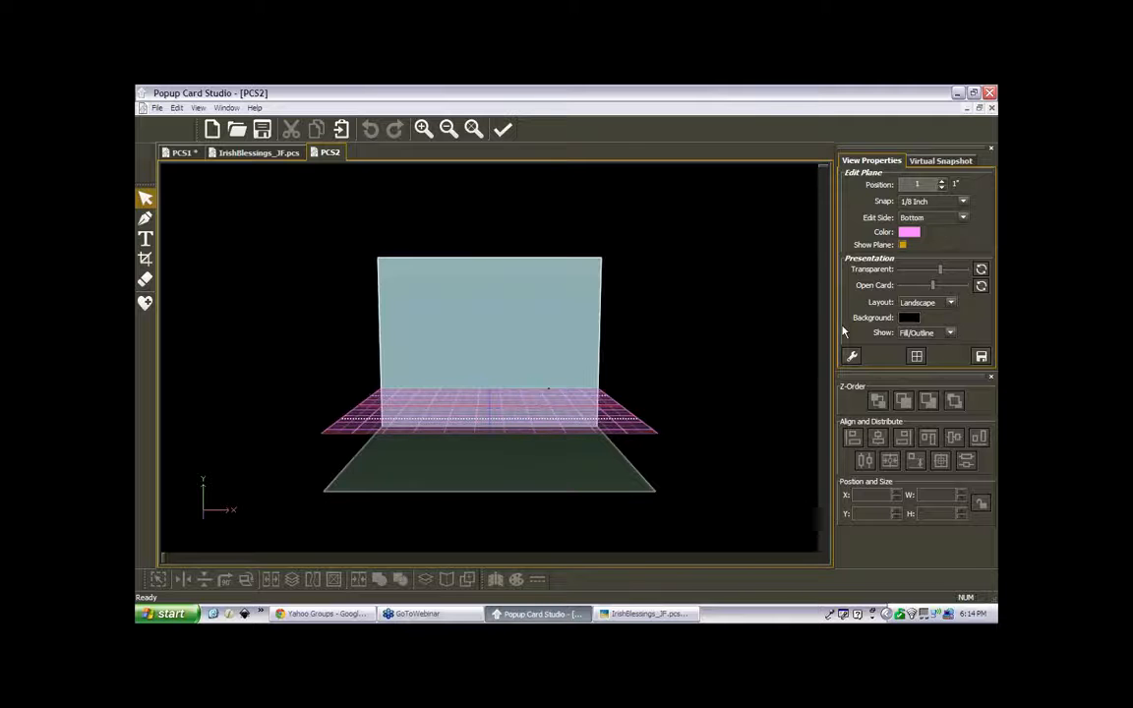
{"action": "left_click", "coordinate": [962, 218]}
{"action": "left_click", "coordinate": [927, 232]}
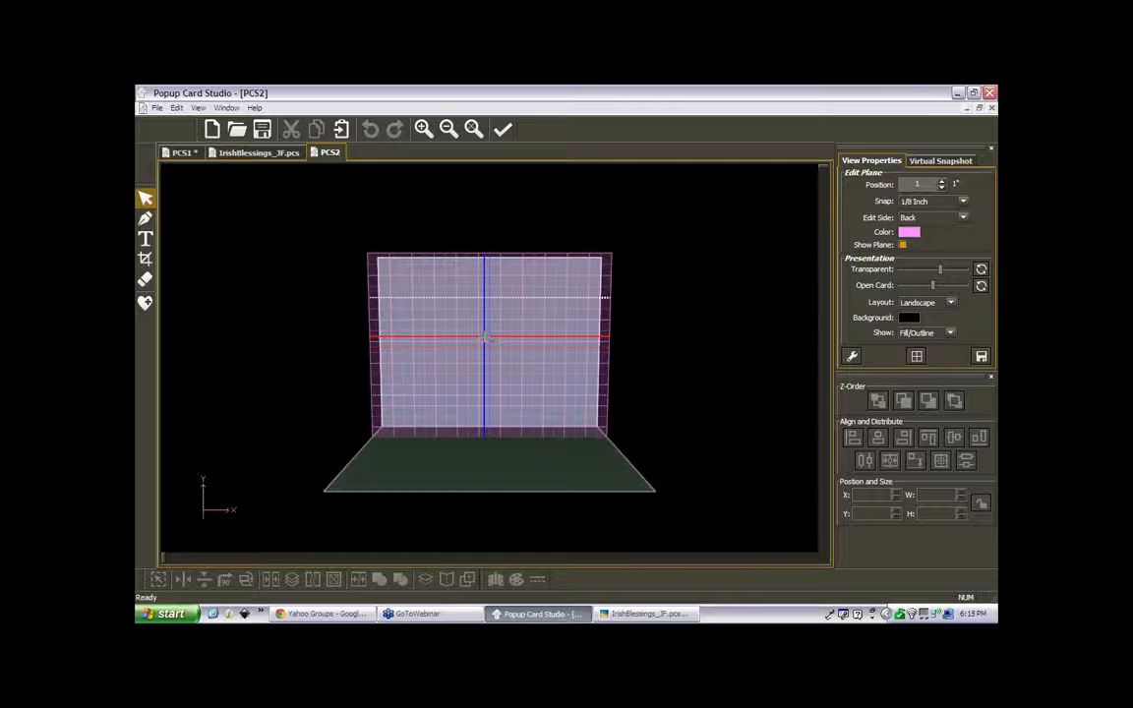
- Set the edit plane's position to 2 inches from the card back and inspect its offset in 3D
{"action": "middle_click_drag", "start_coordinate": [485, 337], "coordinate": [504, 400]}
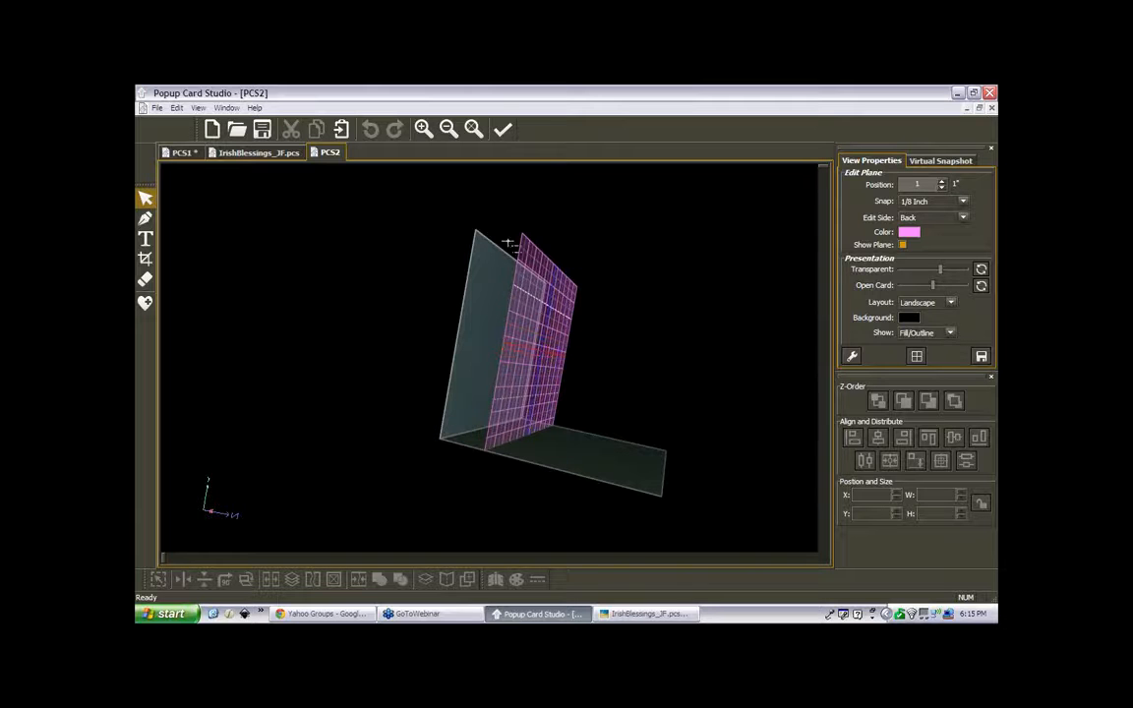
{"action": "left_click", "coordinate": [473, 129]}
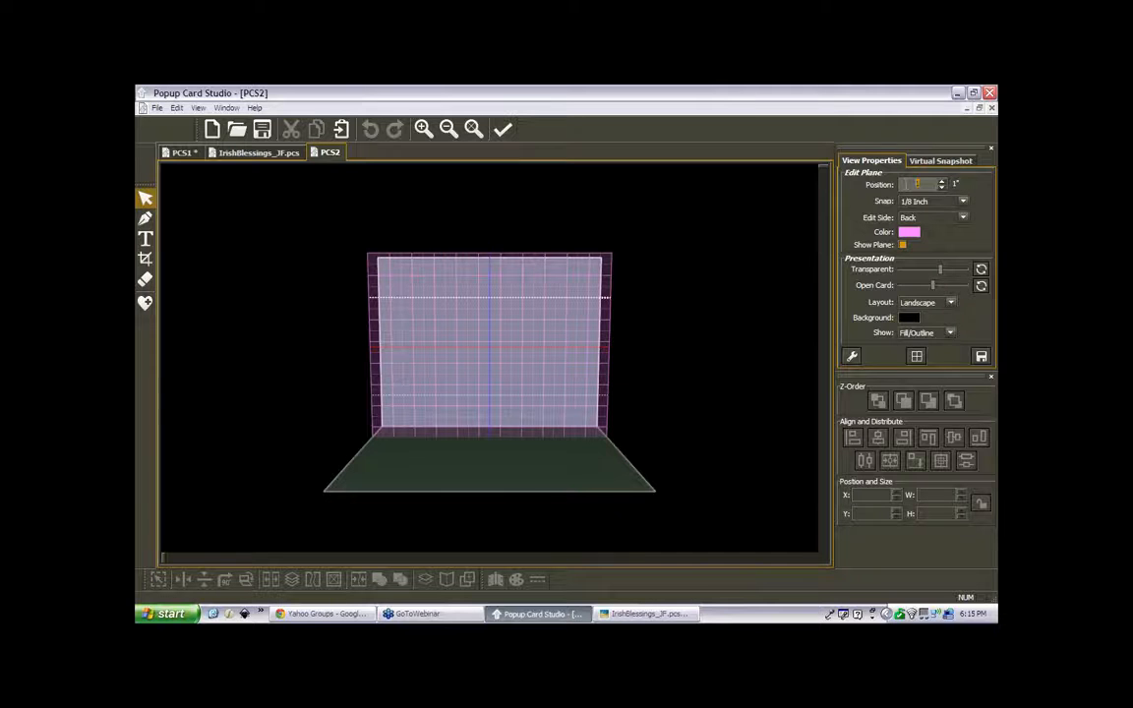
{"action": "scroll", "coordinate": [489, 344], "scroll_direction": "up", "scroll_amount": 5}
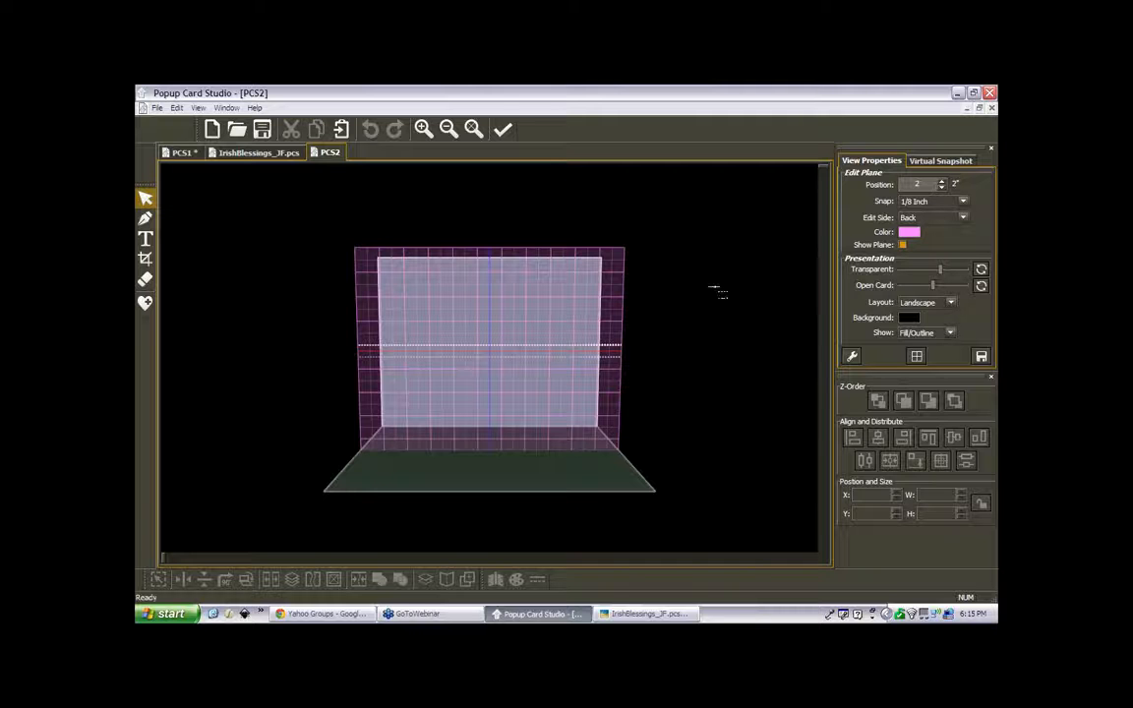
{"action": "middle_click_drag", "start_coordinate": [507, 332], "coordinate": [689, 359]}
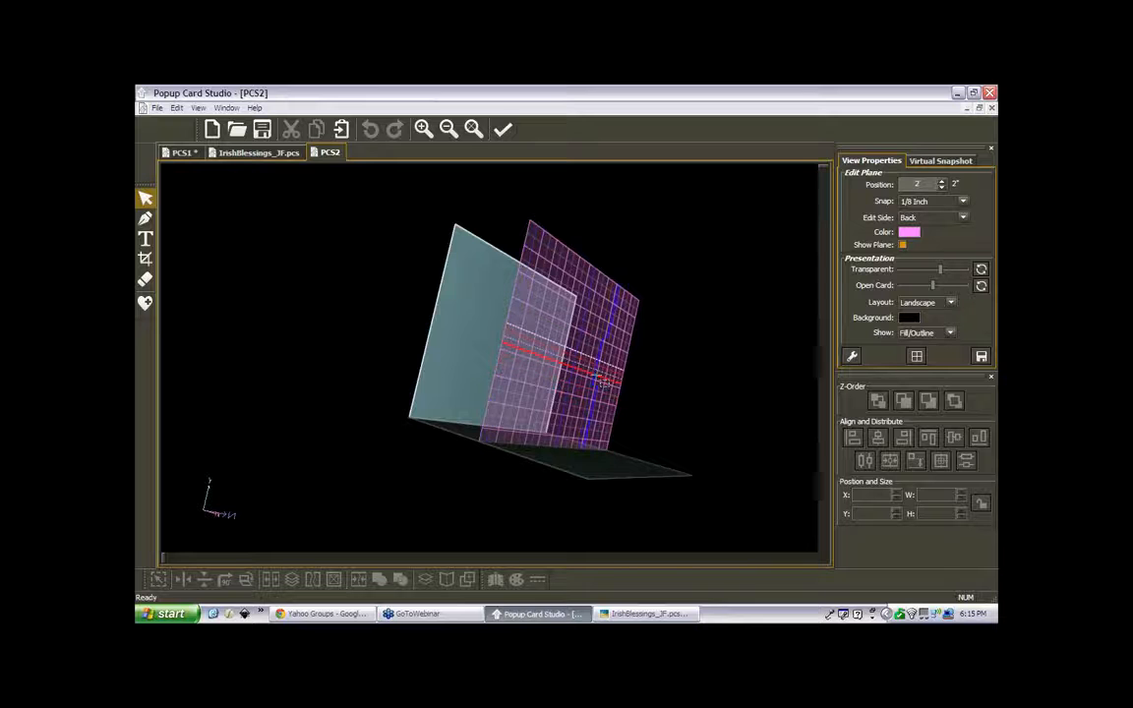
{"action": "left_click", "coordinate": [473, 128]}
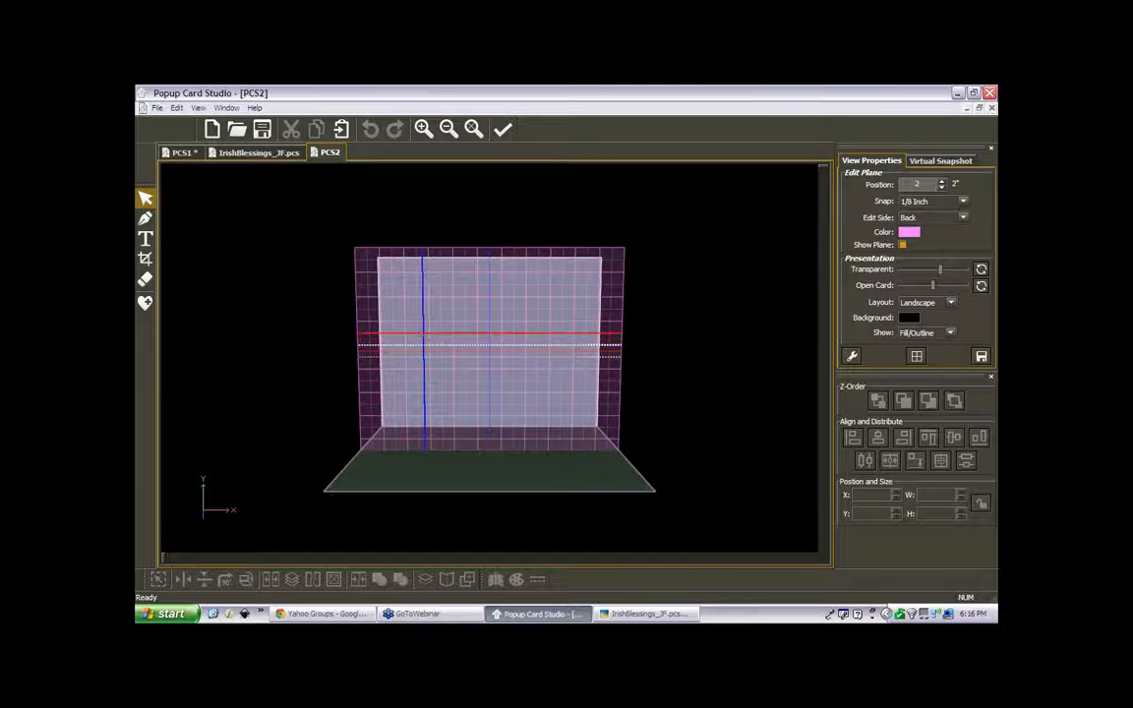
- Begin a text object on the back edit plane using the Accent SF font at 1 Inch size
{"action": "left_click", "coordinate": [146, 240]}
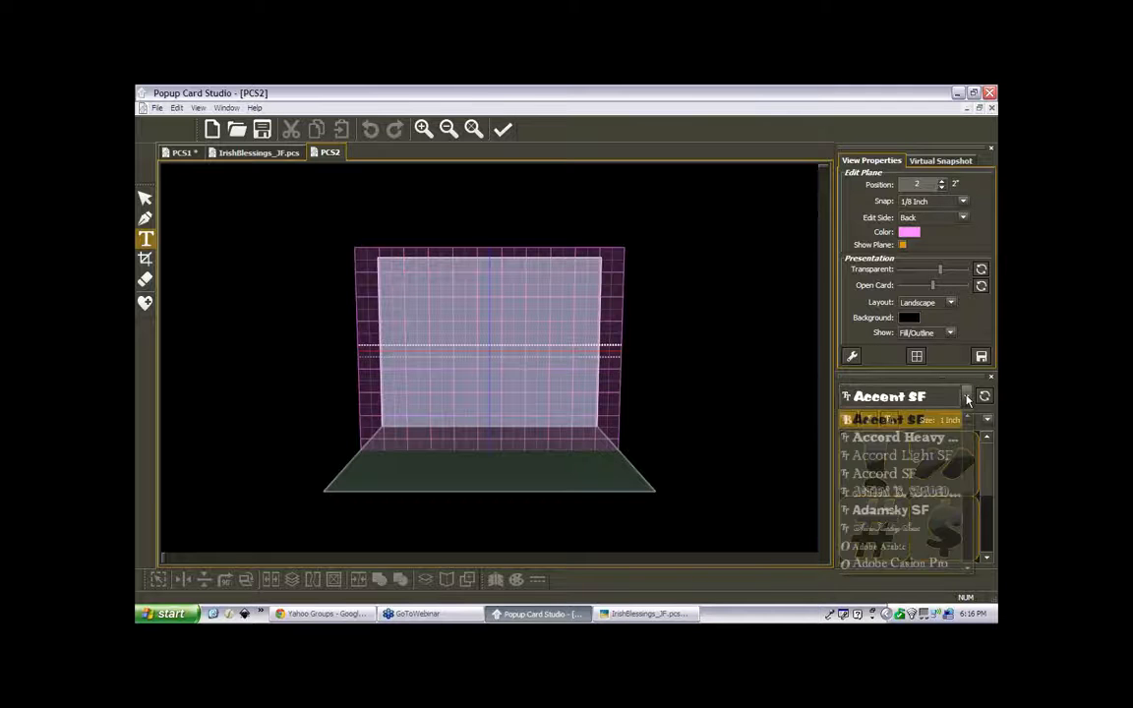
{"action": "left_click", "coordinate": [968, 398]}
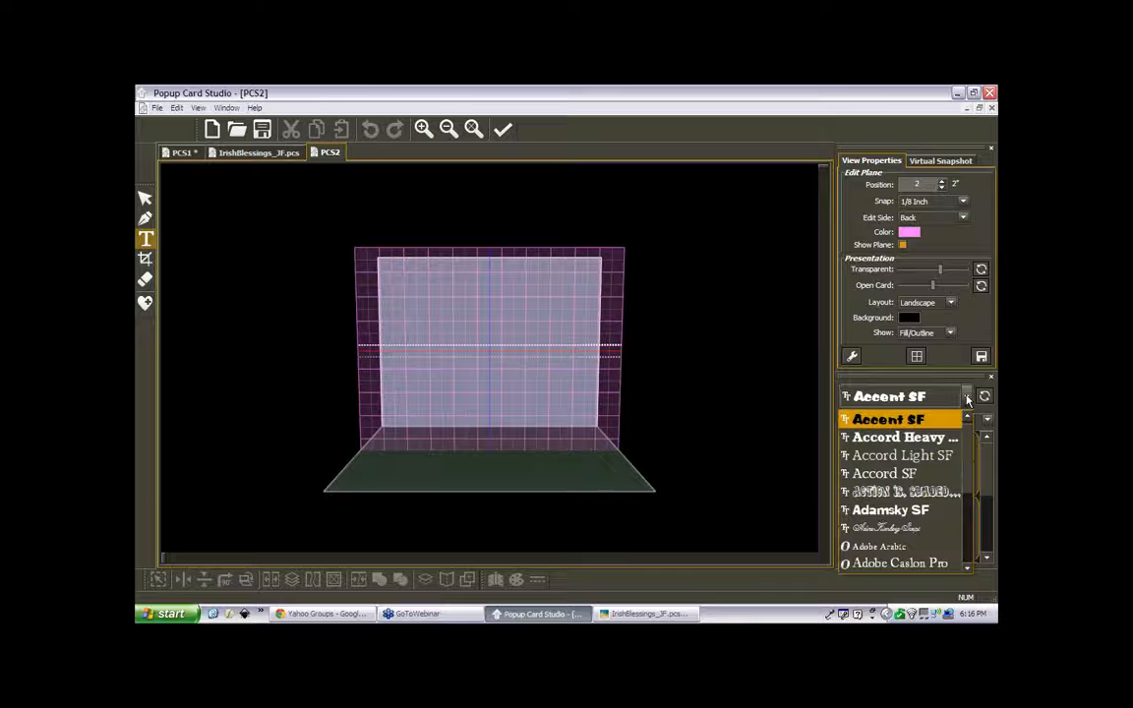
{"action": "left_click", "coordinate": [907, 423]}
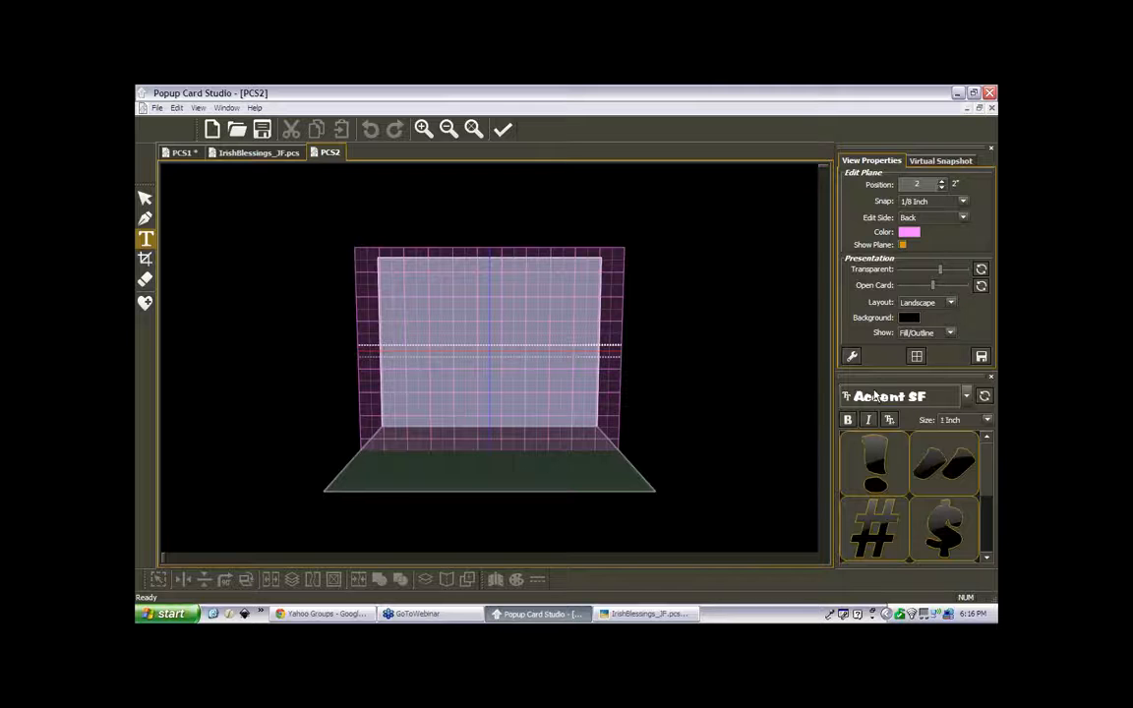
{"action": "left_click", "coordinate": [423, 358]}
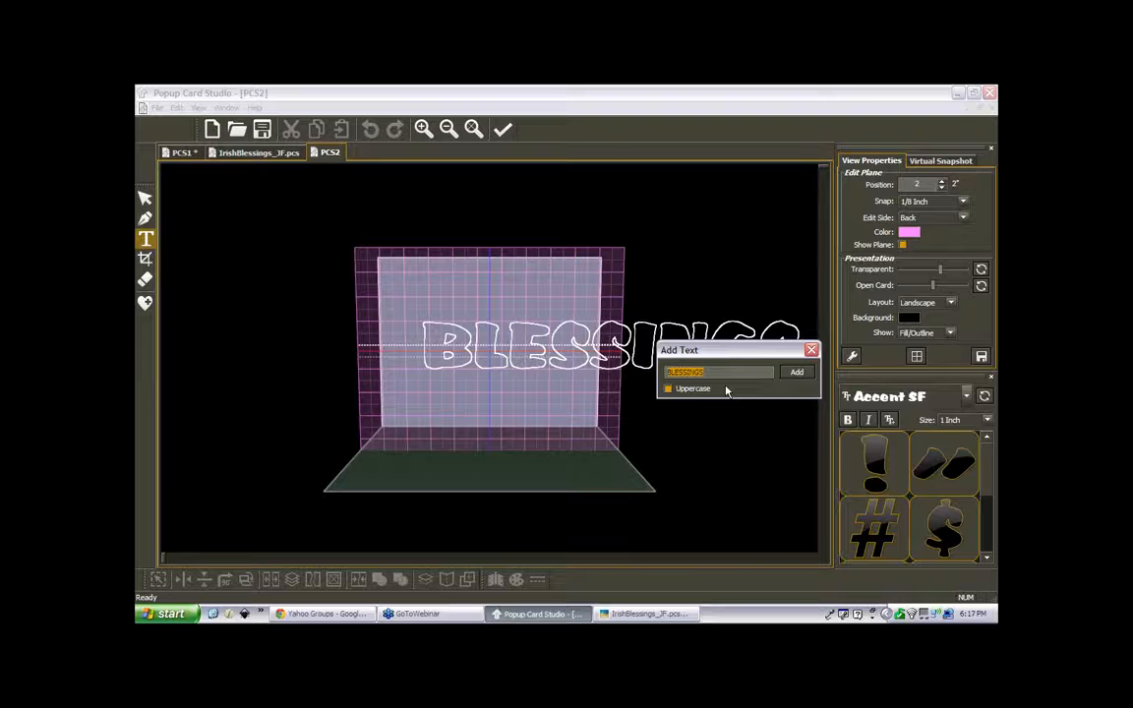
- Try the text as uppercase IRISH and as lowercase irish with Uppercase disabled, and clear the entry
{"action": "type", "text": "IRIS"}
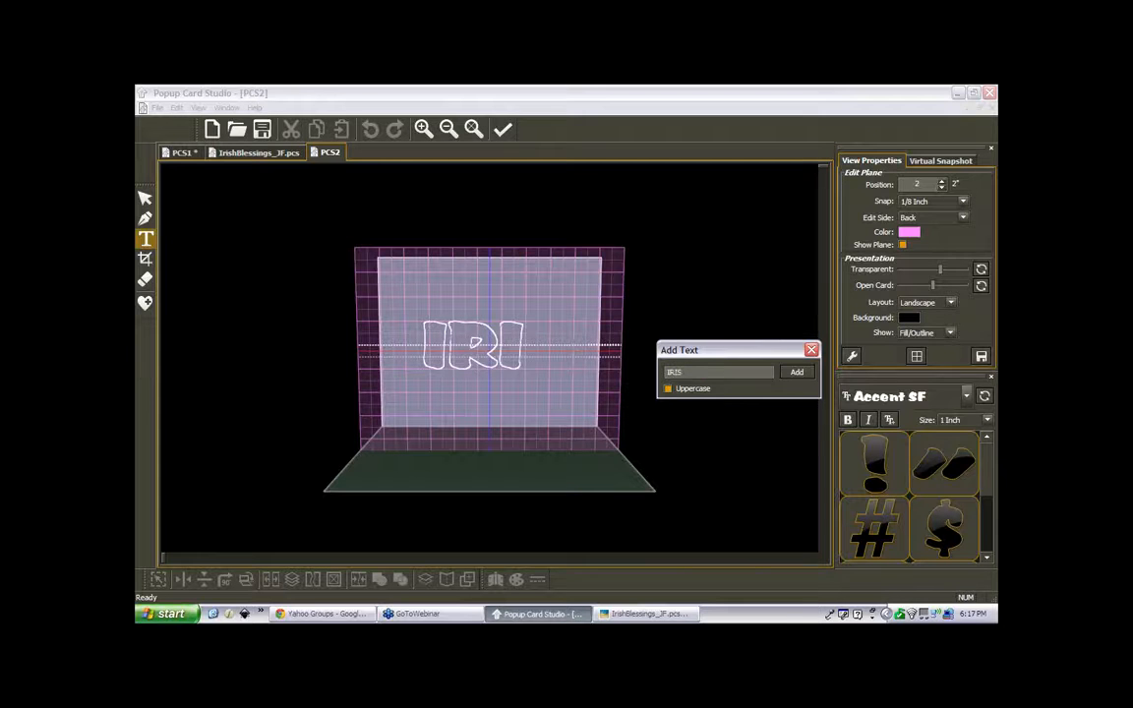
{"action": "type", "text": "H"}
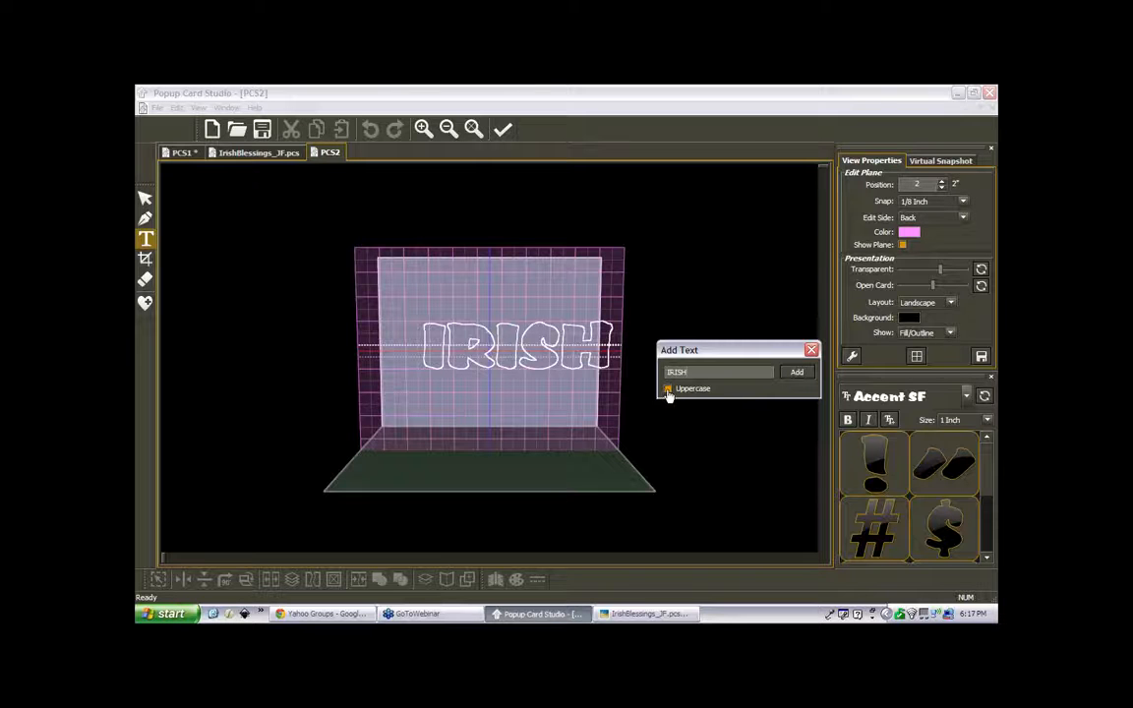
{"action": "double_click", "coordinate": [700, 375]}
{"action": "key", "text": "BackSpace"}
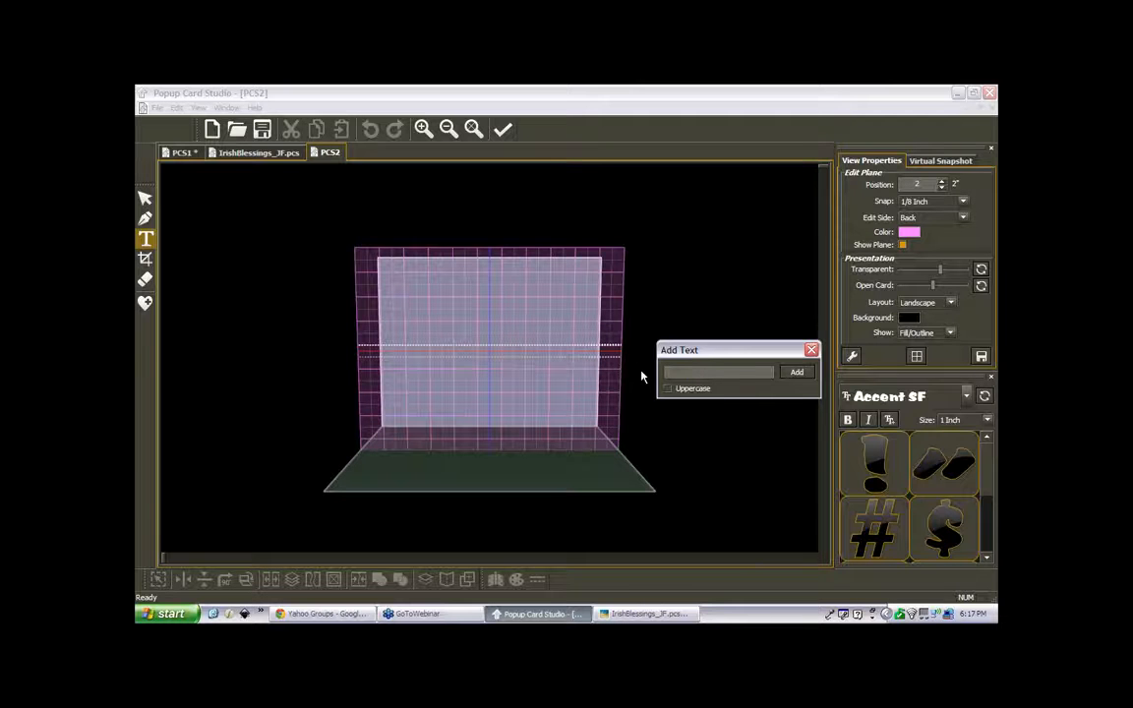
{"action": "type", "text": "irish"}
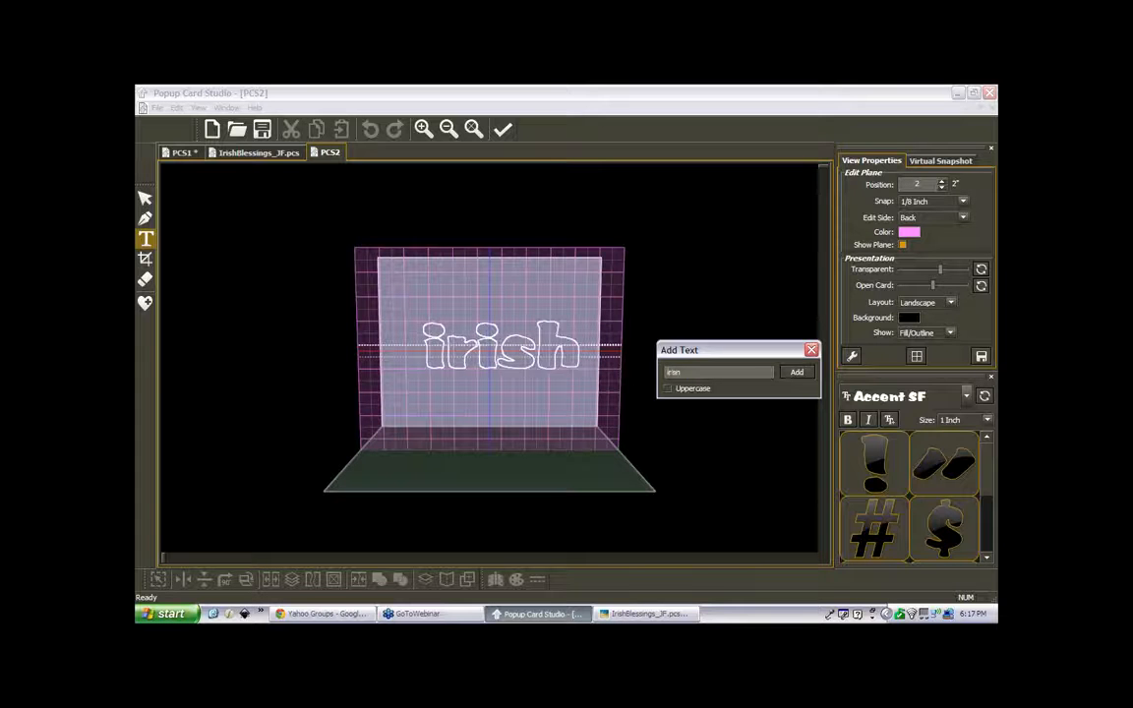
{"action": "key", "text": "BackSpace"}
{"action": "key", "text": "BackSpace"}
{"action": "key", "text": "BackSpace"}
{"action": "key", "text": "BackSpace"}
{"action": "key", "text": "BackSpace"}
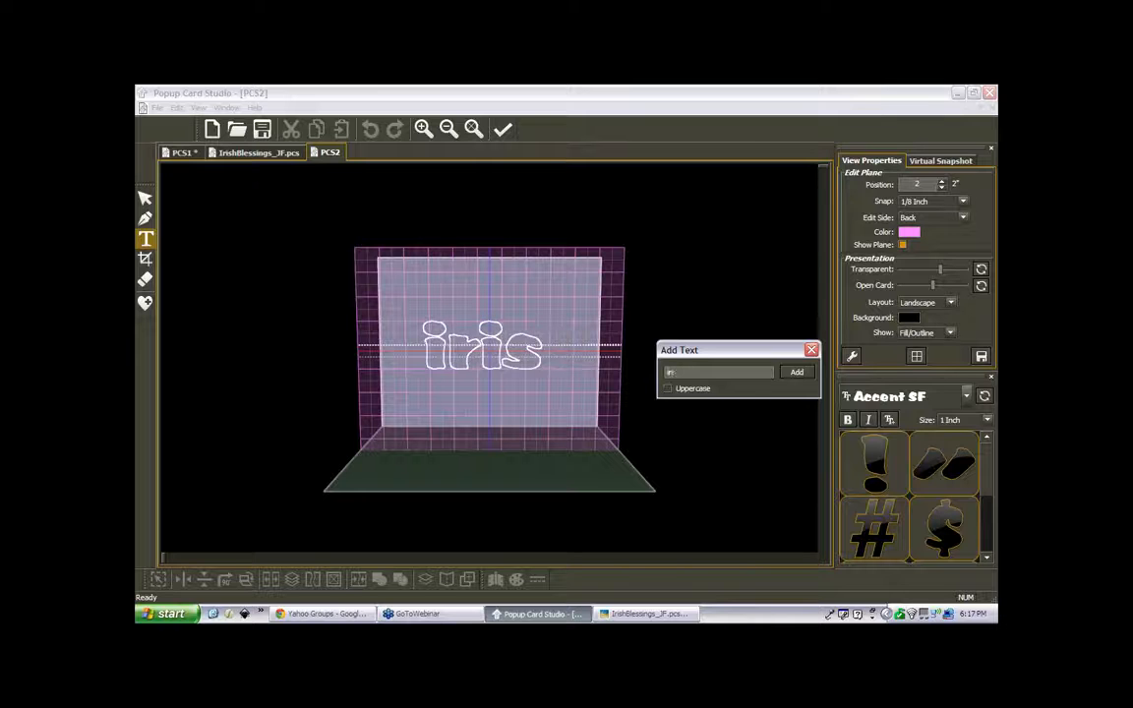
- Enable Uppercase and add the text IRISH to the edit plane
{"action": "left_click", "coordinate": [668, 388]}
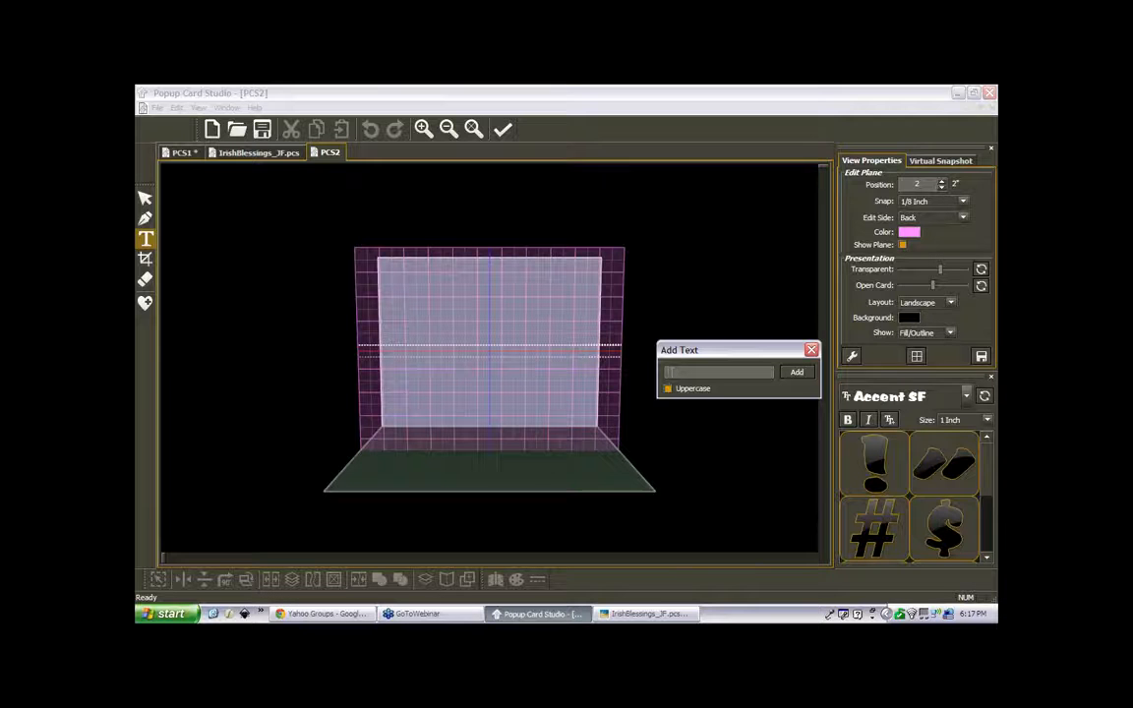
{"action": "type", "text": "IRISH"}
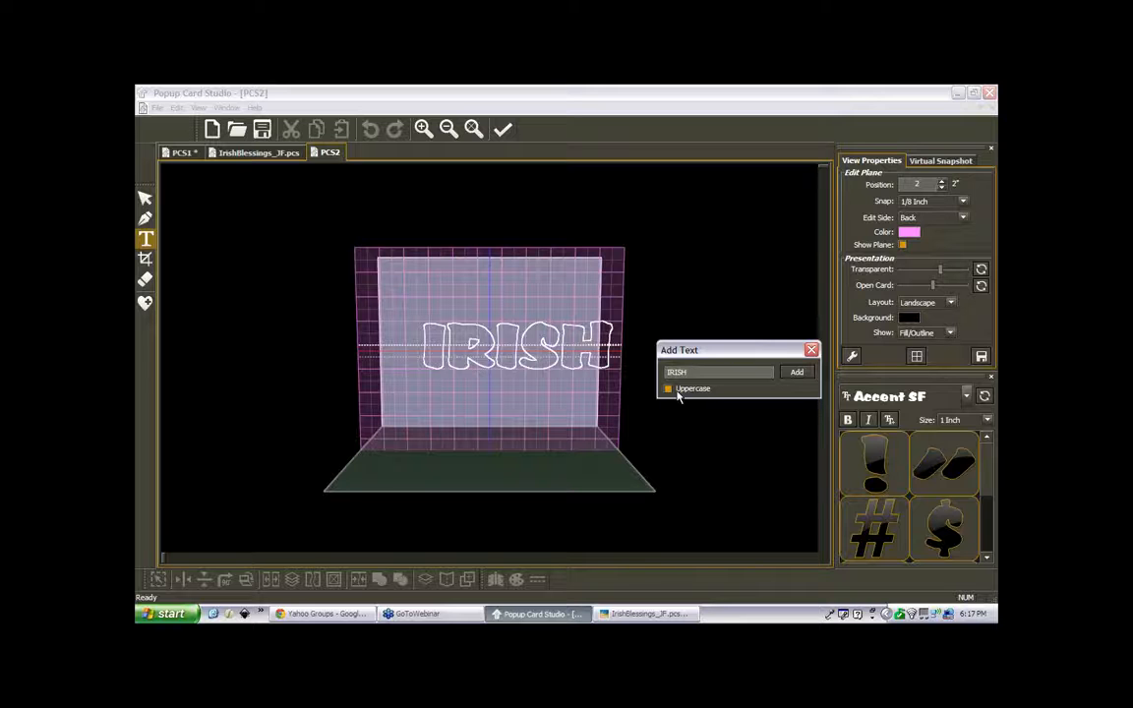
{"action": "left_click", "coordinate": [797, 375]}
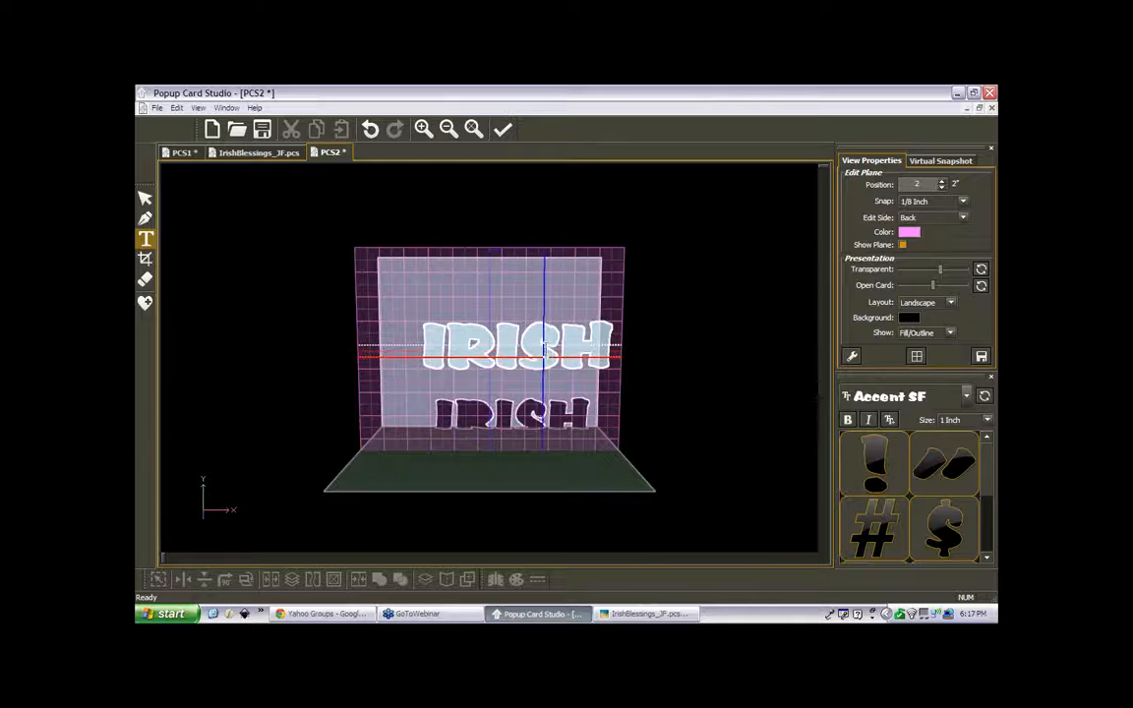
- Select the IRISH text and move it horizontally to X 0.875 so it sits centered on the card
{"action": "left_click", "coordinate": [146, 237]}
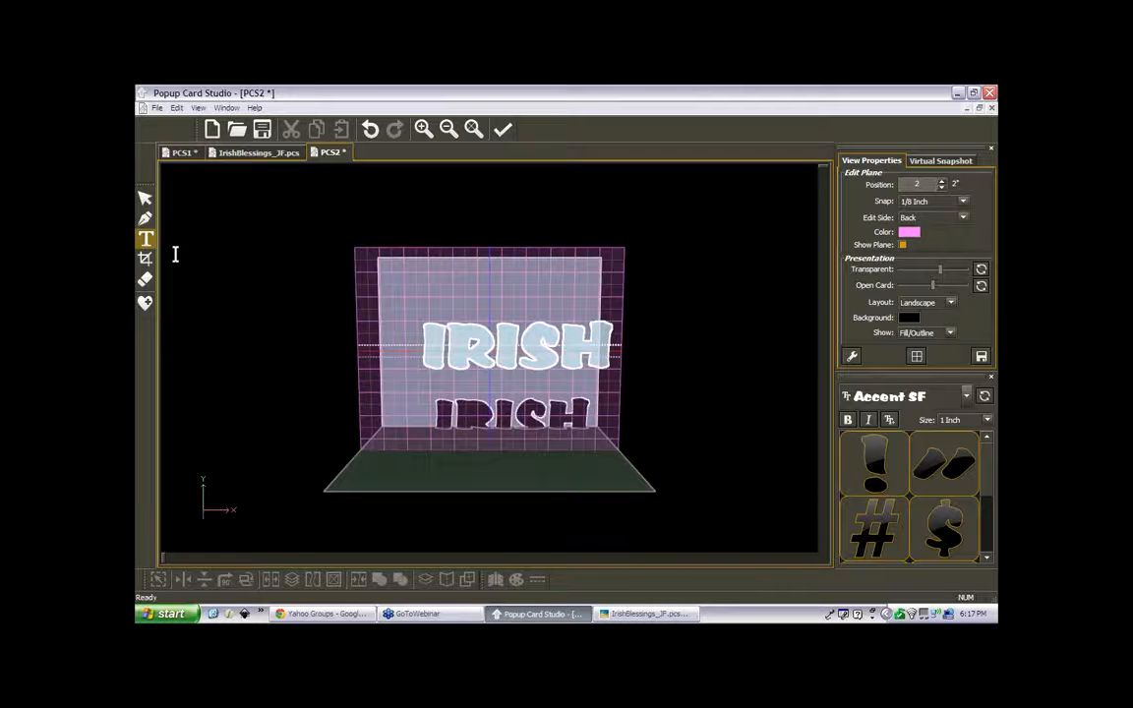
{"action": "left_click", "coordinate": [145, 199]}
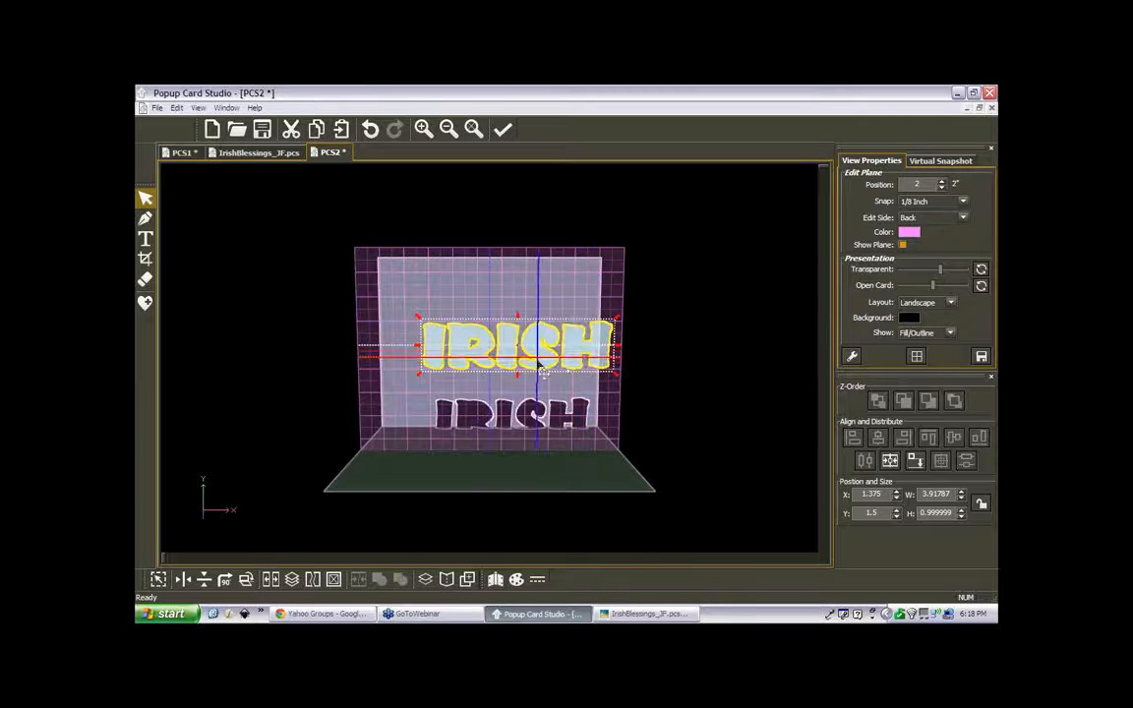
{"action": "left_click_drag", "start_coordinate": [515, 365], "coordinate": [518, 365]}
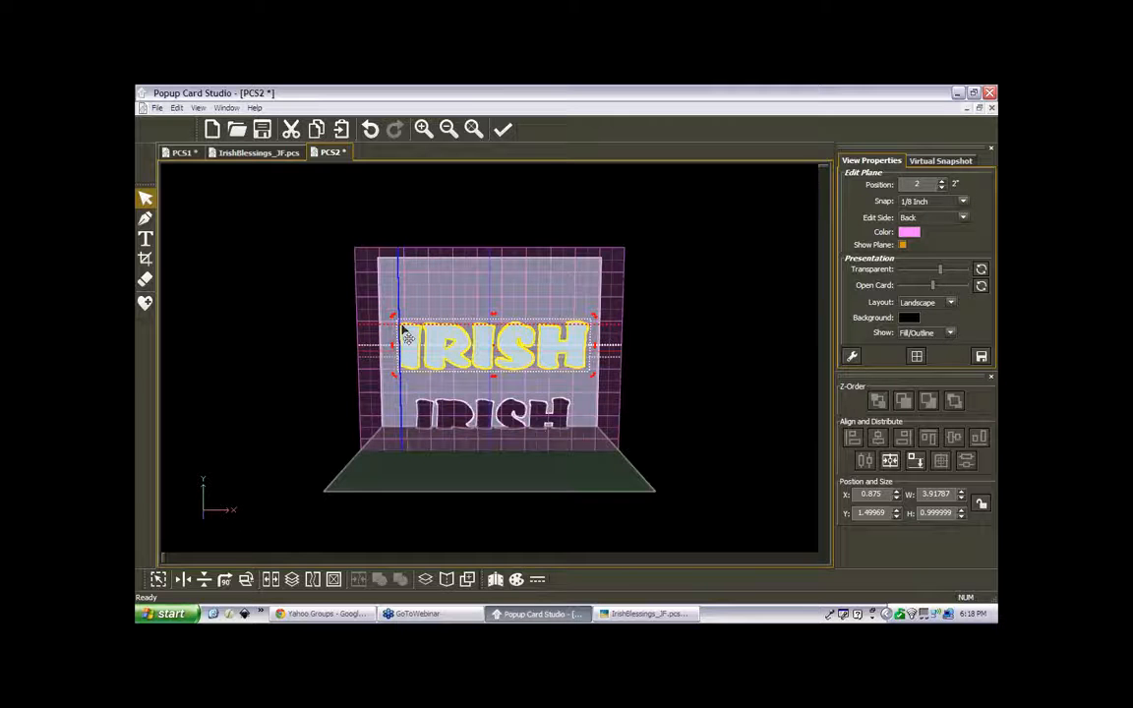
- Crop the IRISH text with an inclusive rectangle to flatten the rounded upper and lower edges of its letters
{"action": "left_click", "coordinate": [145, 259]}
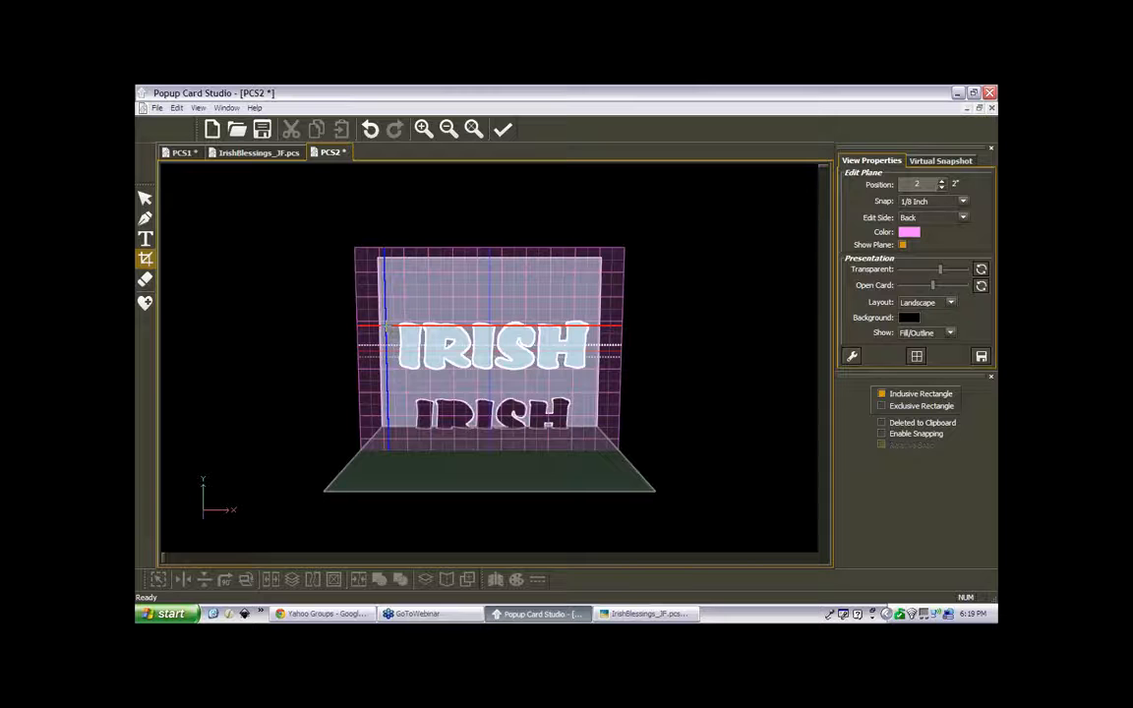
{"action": "left_click_drag", "start_coordinate": [385, 325], "coordinate": [618, 371]}
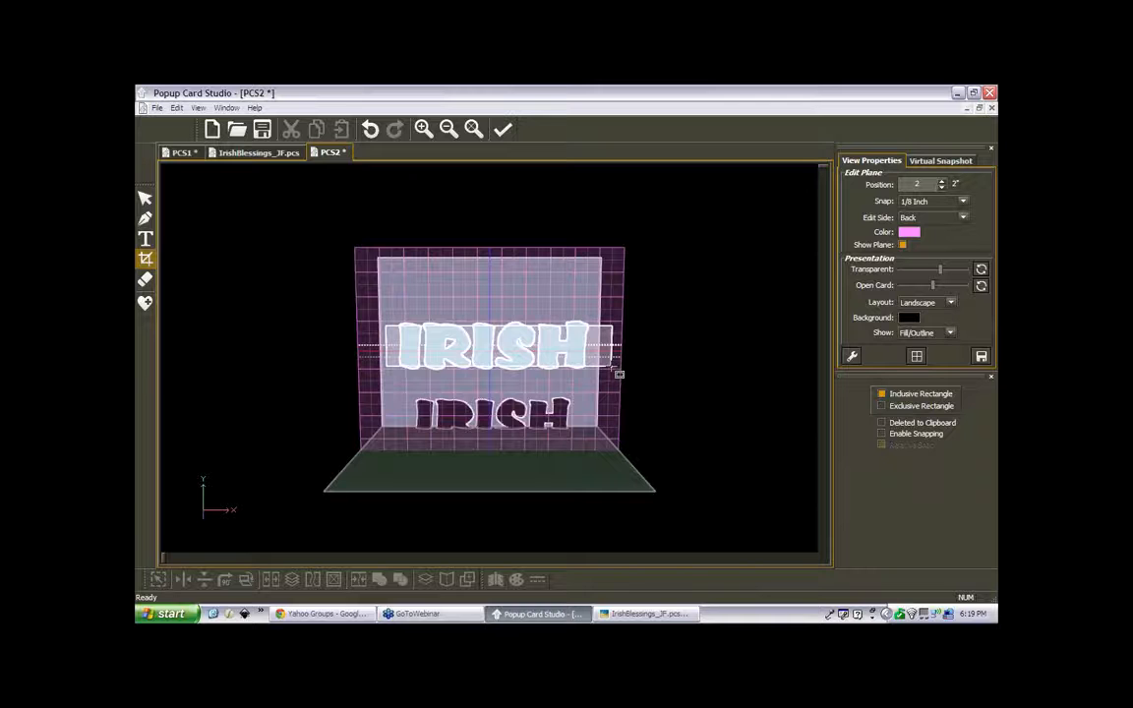
{"action": "left_click", "coordinate": [612, 367]}
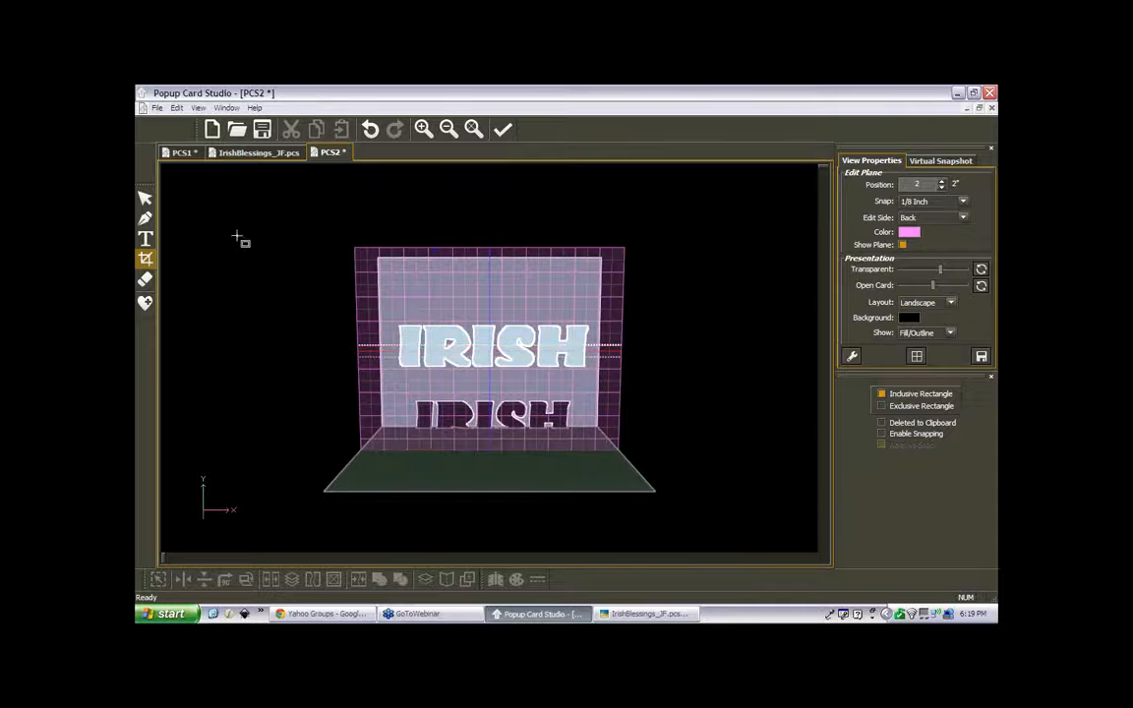
- Select the cropped IRISH lettering and resize it to width 5 and height 4
{"action": "left_click", "coordinate": [145, 200]}
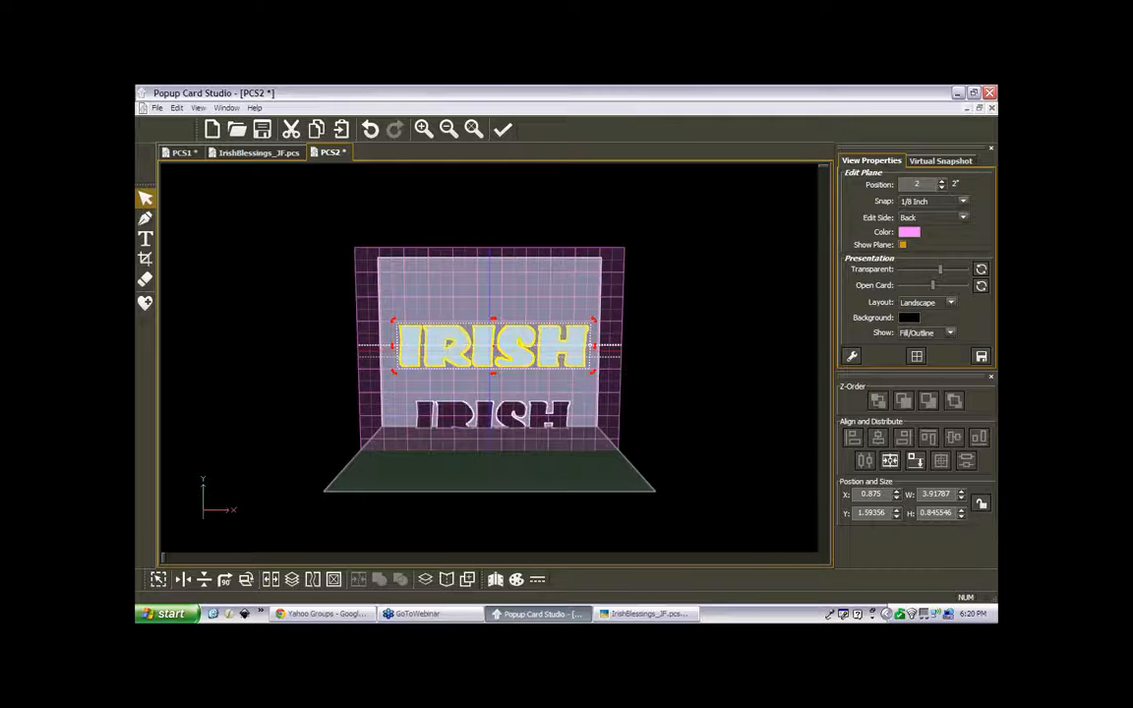
{"action": "double_click", "coordinate": [934, 512]}
{"action": "double_click", "coordinate": [923, 495]}
{"action": "type", "text": "5"}
{"action": "key", "text": "Return"}
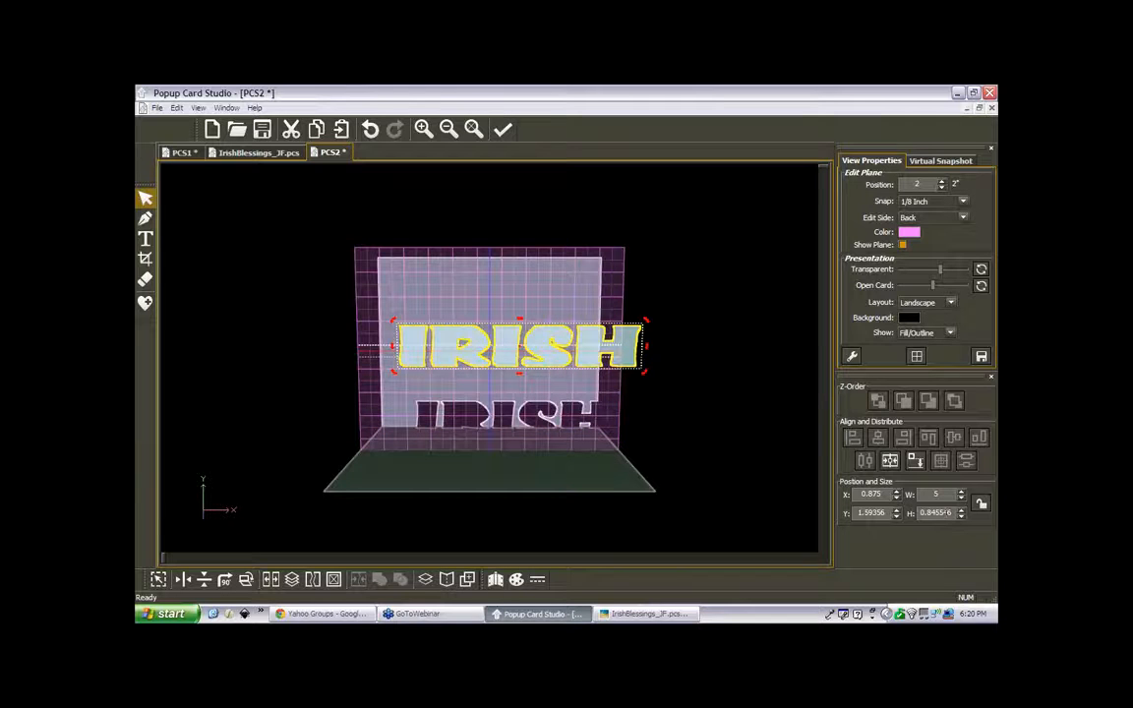
{"action": "left_click_drag", "start_coordinate": [952, 512], "coordinate": [899, 513]}
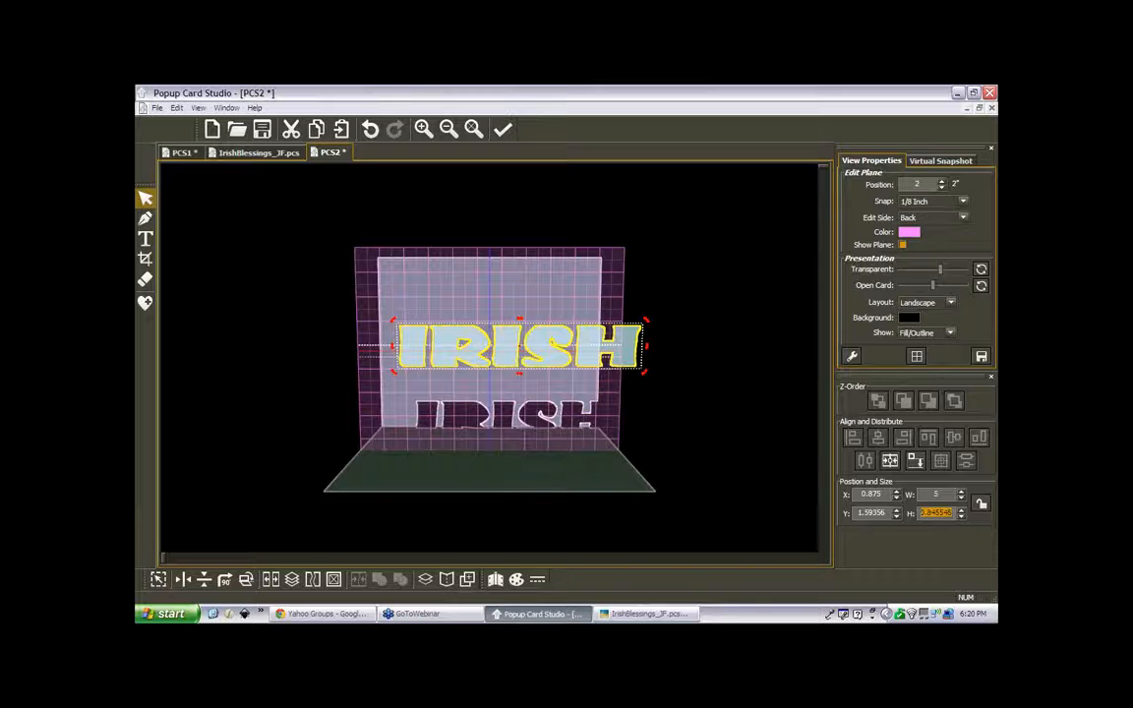
{"action": "type", "text": "4"}
{"action": "key", "text": "Return"}
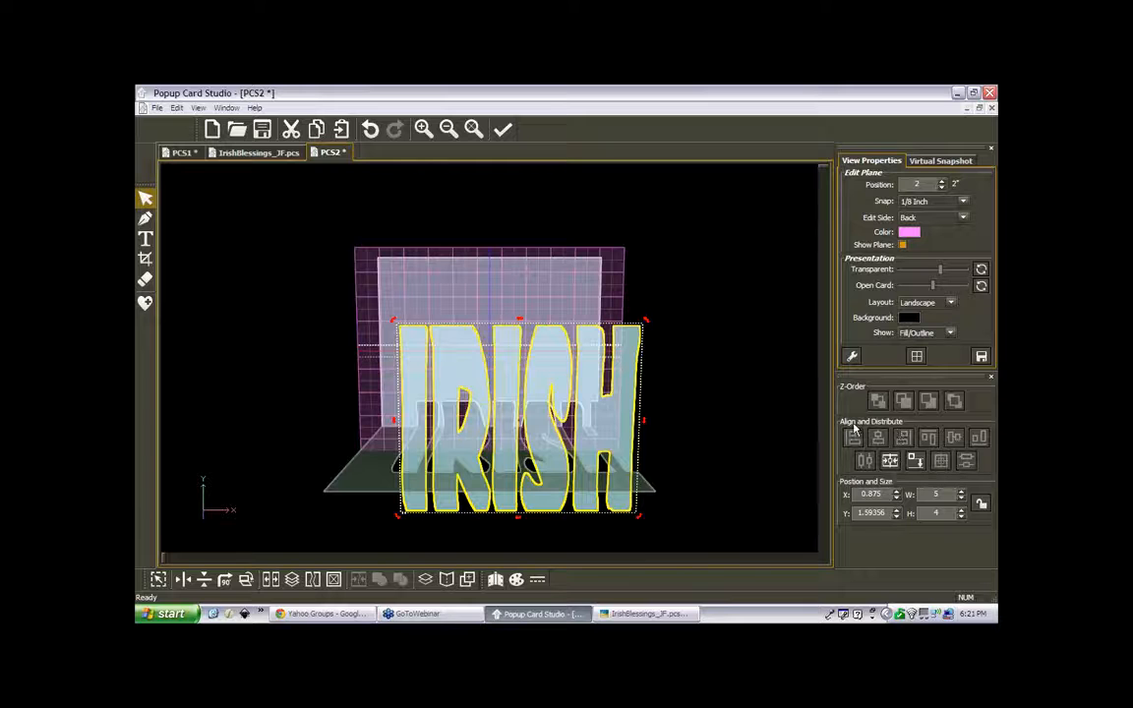
- Center the resized IRISH lettering horizontally at X 0.25 and align it vertically at Y 0.25 on the card
{"action": "left_click", "coordinate": [890, 463]}
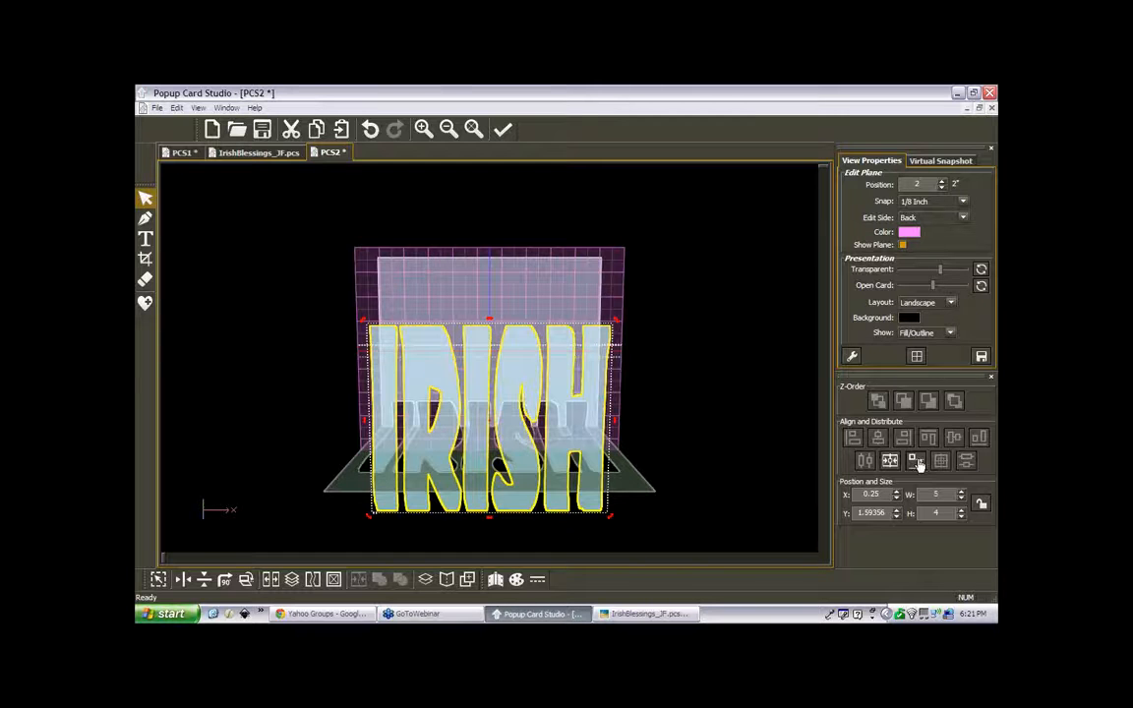
{"action": "left_click", "coordinate": [916, 461]}
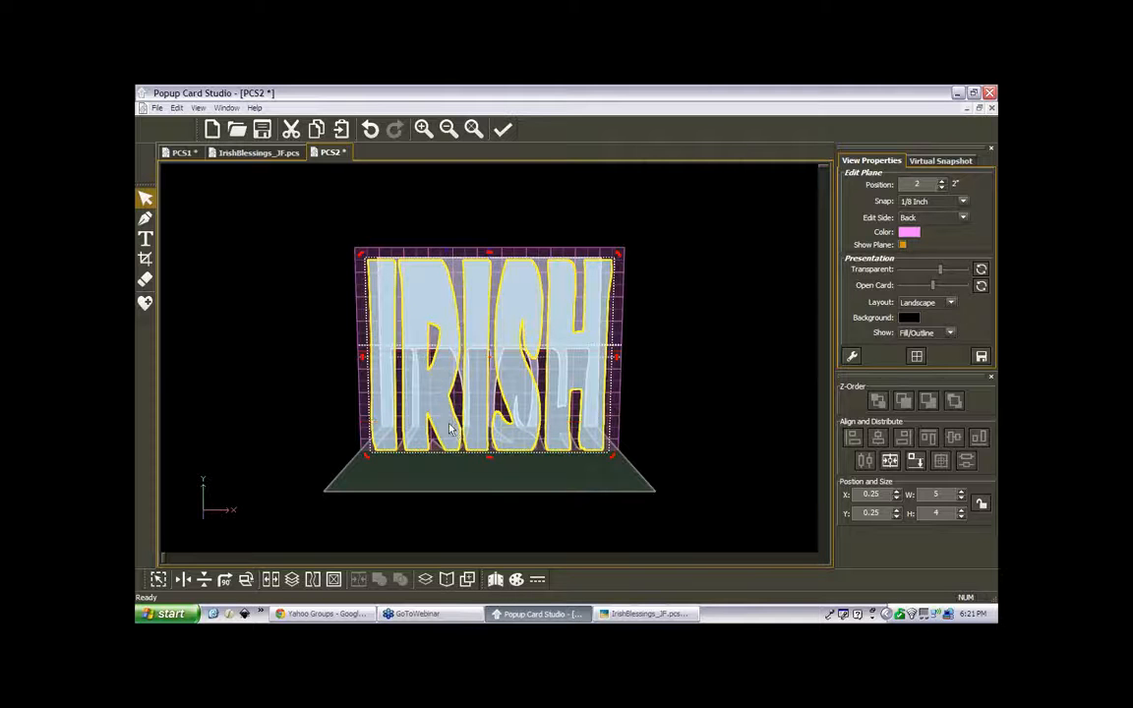
{"action": "middle_click_drag", "start_coordinate": [448, 428], "coordinate": [534, 458]}
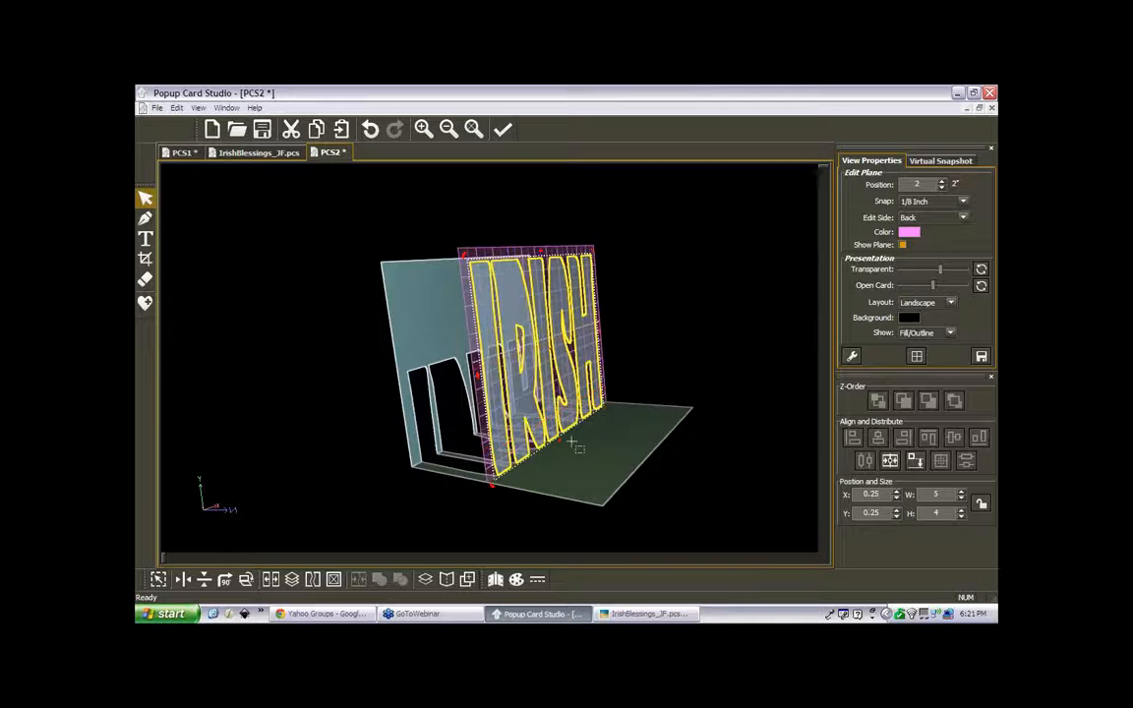
- Check the lettering's cut and fold lines in the print preview, inspect the card in 3D, and reset the view
{"action": "left_click", "coordinate": [158, 109]}
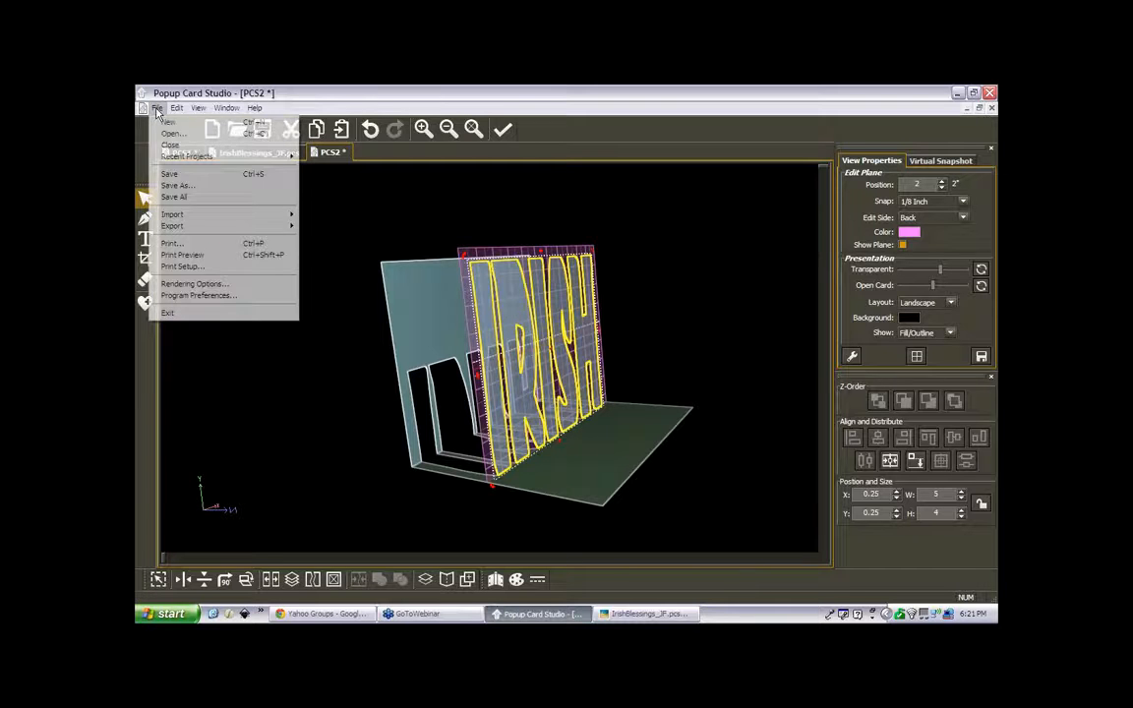
{"action": "left_click", "coordinate": [184, 255]}
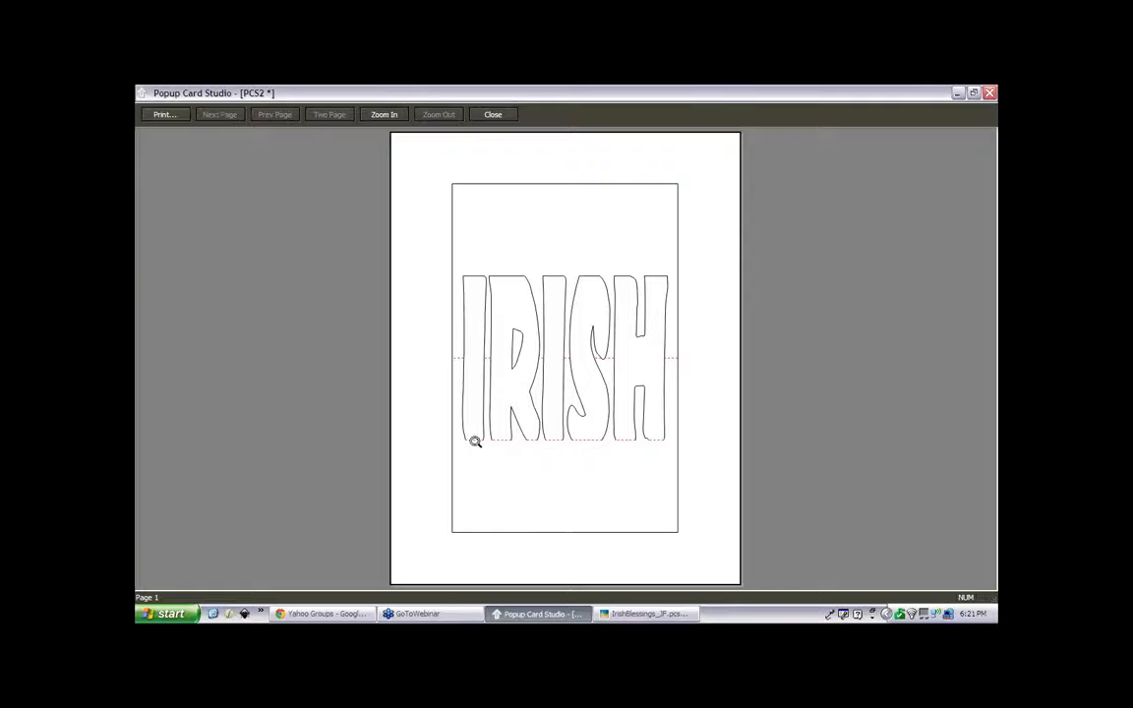
{"action": "left_click", "coordinate": [491, 115]}
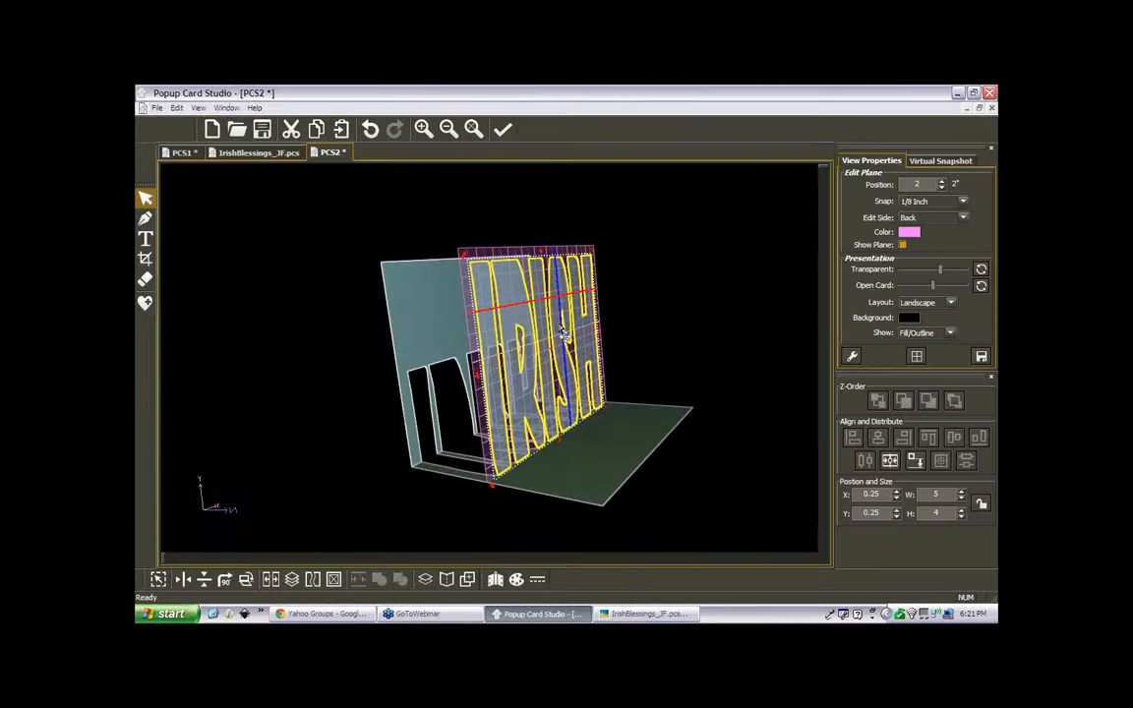
{"action": "middle_click_drag", "start_coordinate": [546, 355], "coordinate": [504, 357]}
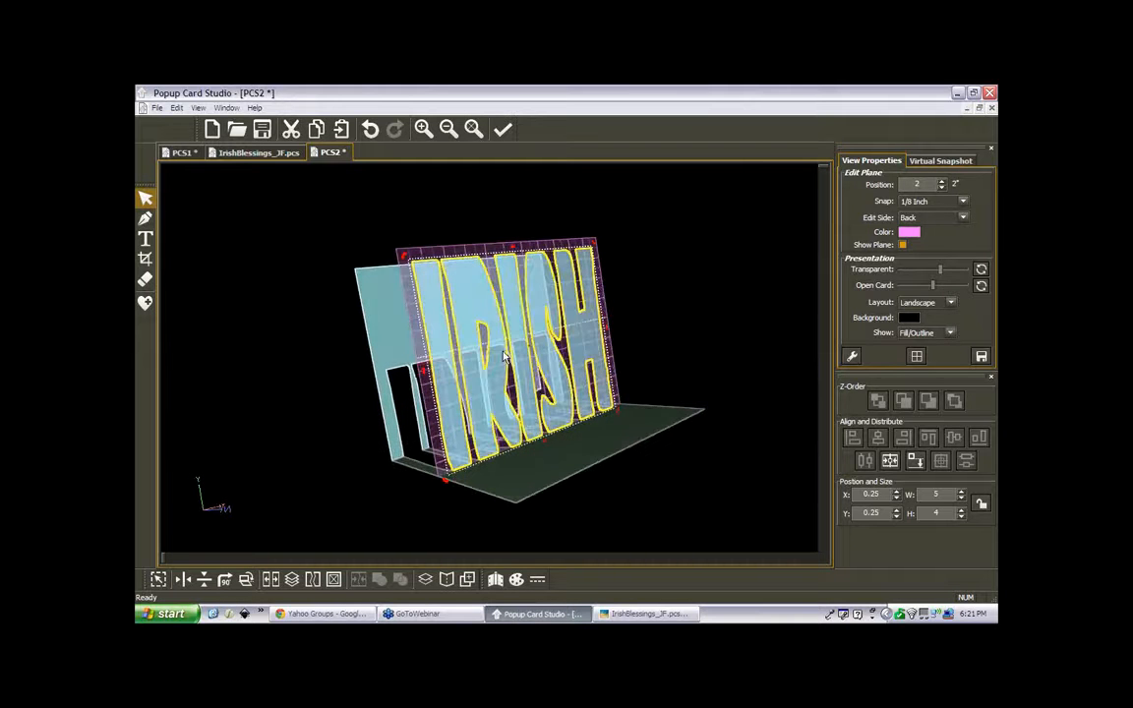
{"action": "middle_click_drag", "start_coordinate": [609, 376], "coordinate": [577, 407]}
{"action": "middle_click_drag", "start_coordinate": [417, 418], "coordinate": [467, 388]}
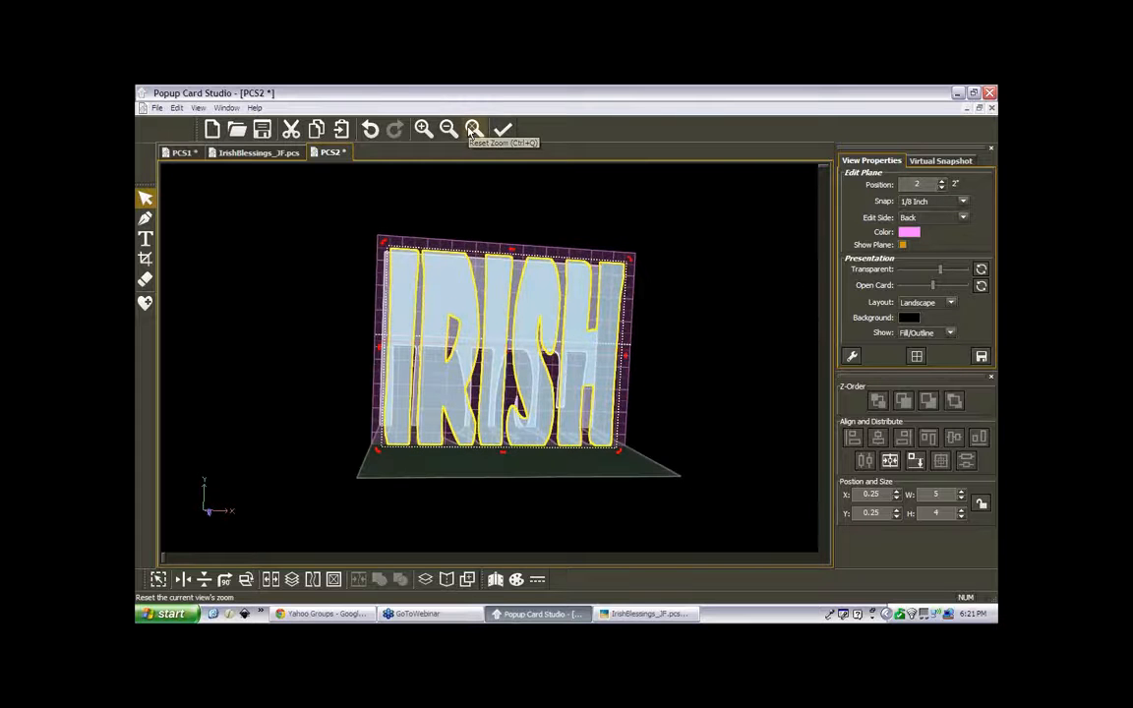
{"action": "left_click", "coordinate": [472, 129]}
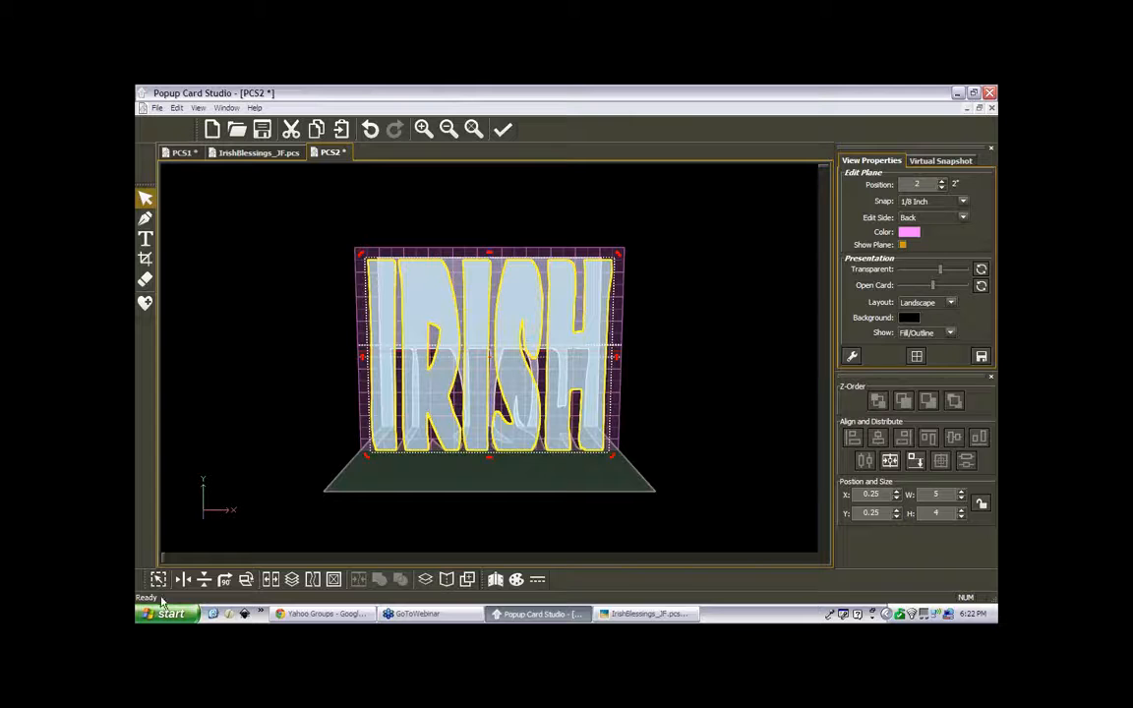
- Fold the upper part of the IRISH lettering to Side Layer (Back) with Clip Folded Shapes enabled
{"action": "left_click", "coordinate": [448, 582]}
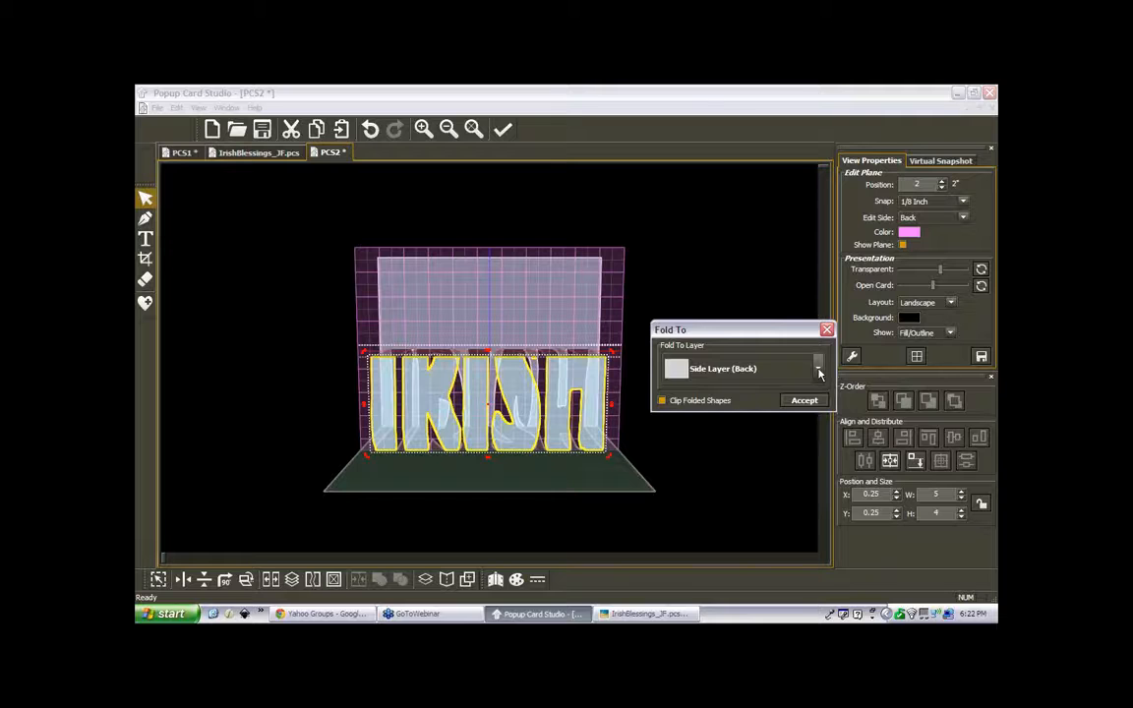
{"action": "left_click", "coordinate": [818, 370]}
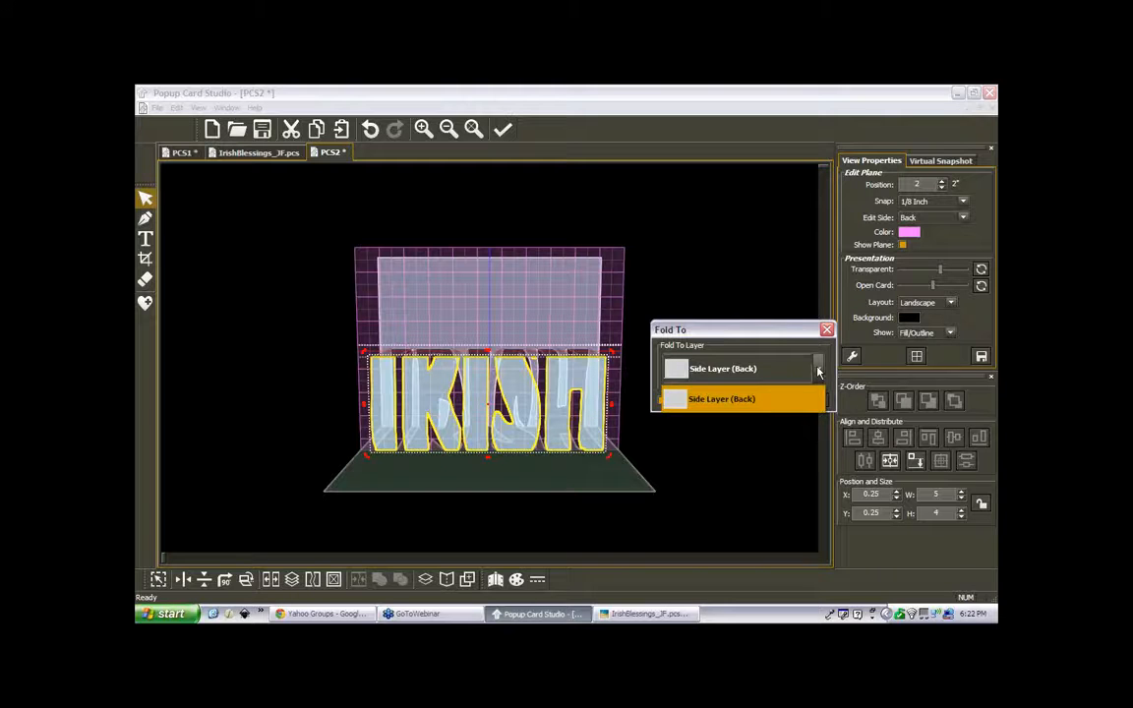
{"action": "left_click", "coordinate": [818, 370]}
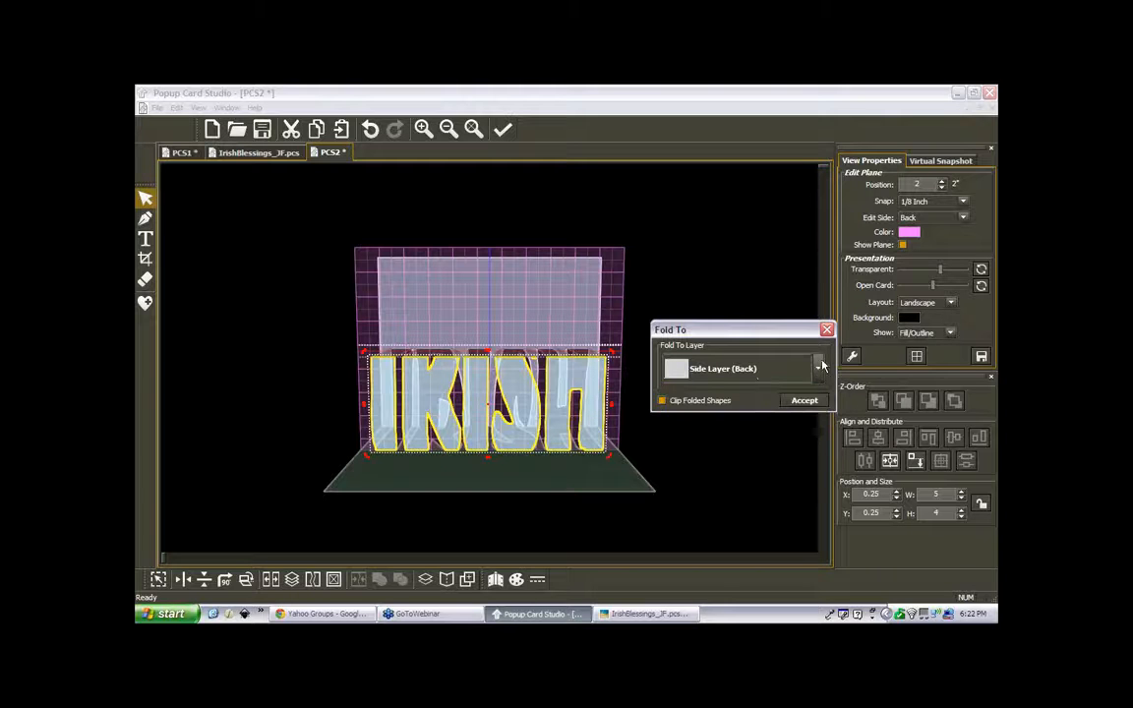
{"action": "left_click", "coordinate": [820, 369]}
{"action": "left_click", "coordinate": [818, 372]}
{"action": "left_click", "coordinate": [804, 401]}
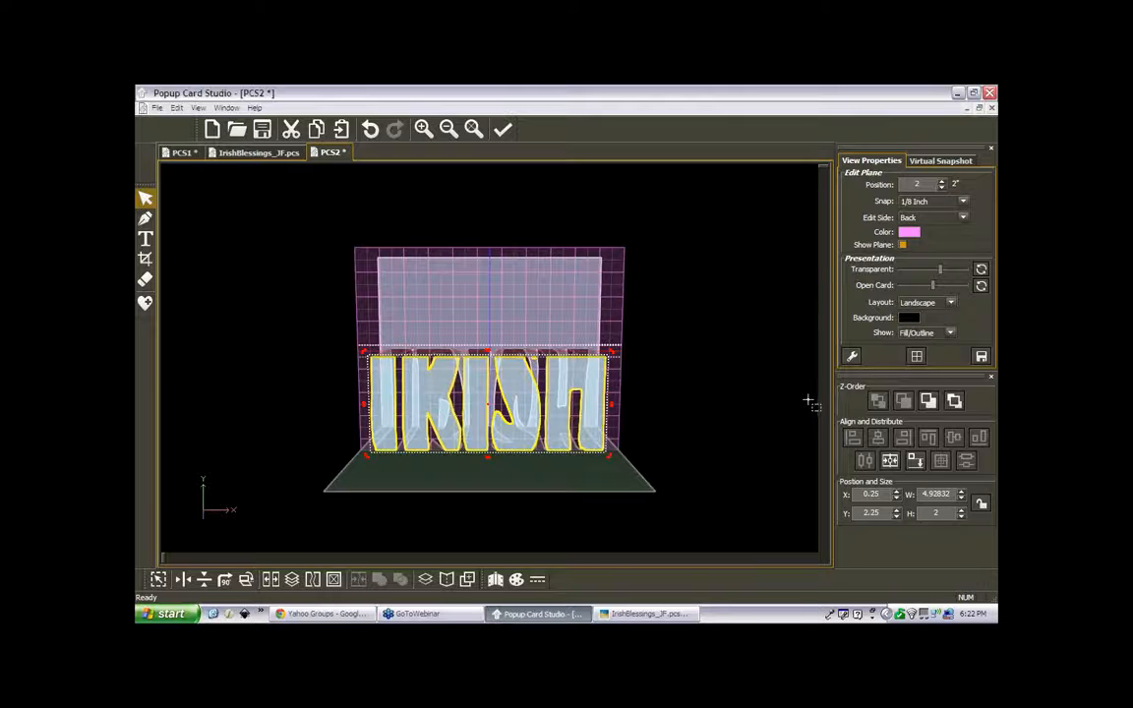
- Examine the folded IRISH lettering from several angles and check its cut and fold lines in the print preview
{"action": "middle_click_drag", "start_coordinate": [493, 372], "coordinate": [491, 421]}
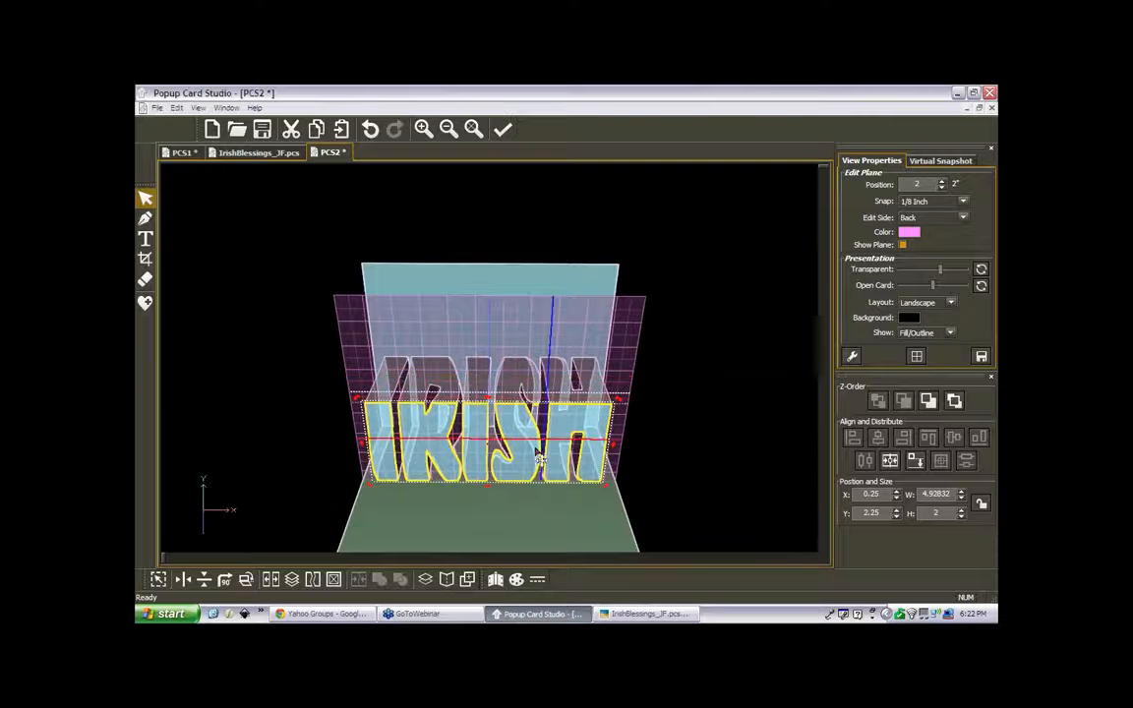
{"action": "left_click", "coordinate": [476, 368]}
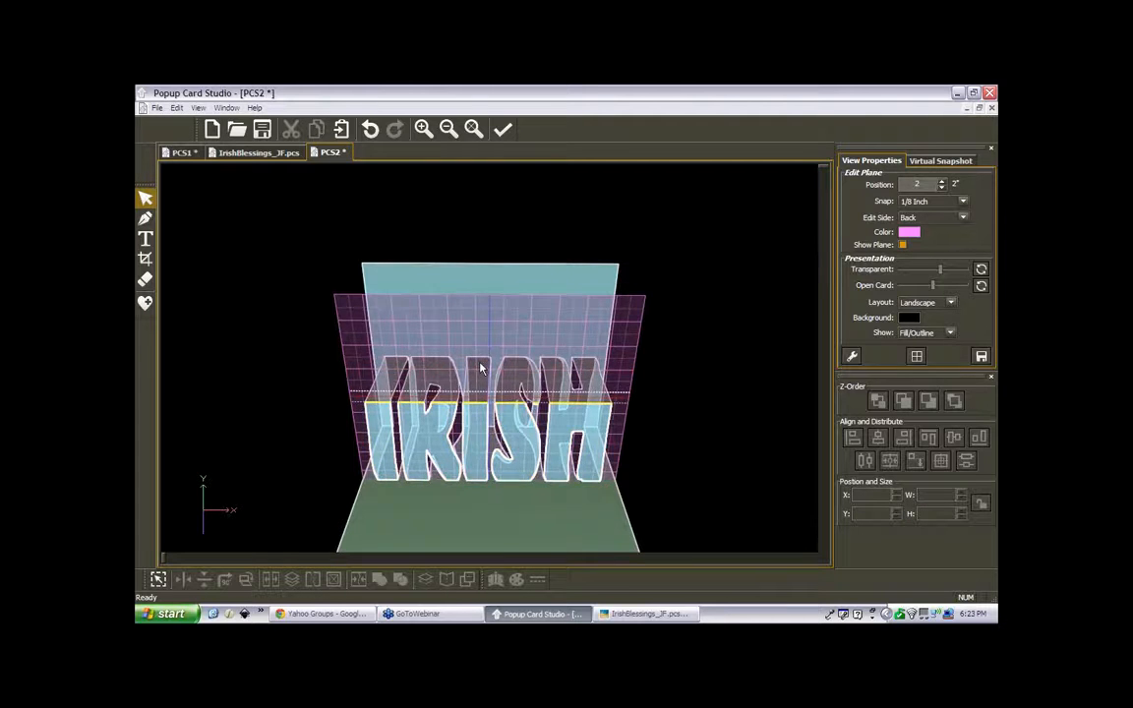
{"action": "middle_click_drag", "start_coordinate": [482, 368], "coordinate": [480, 336]}
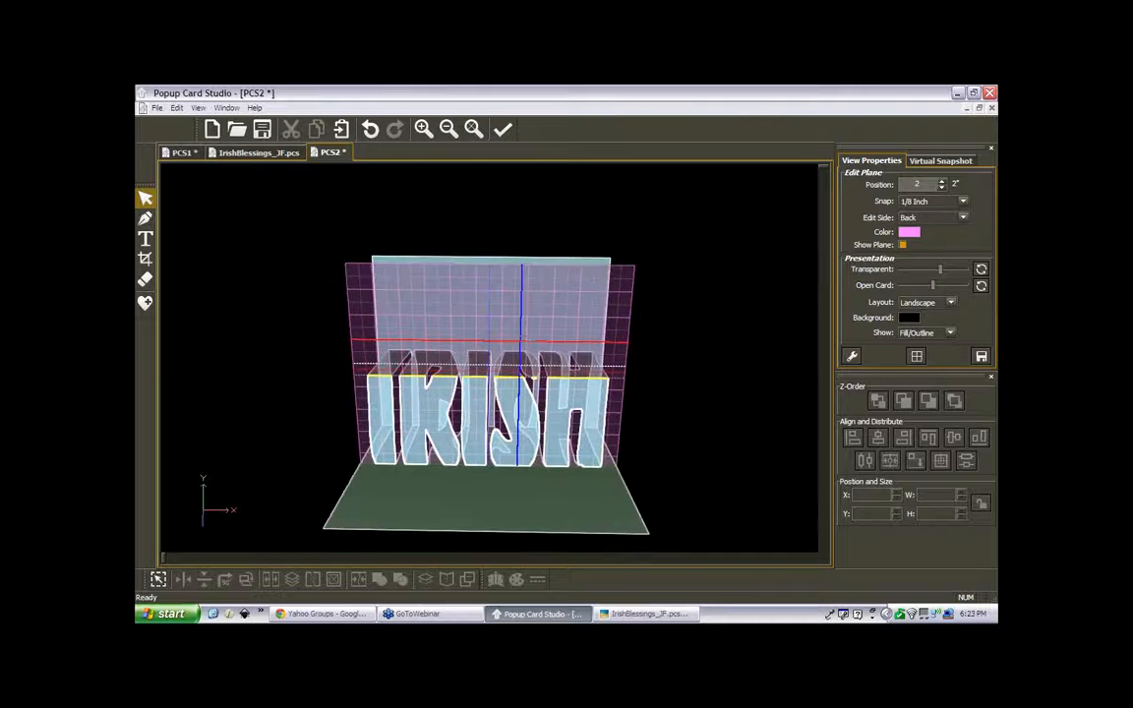
{"action": "mouse_move", "coordinate": [511, 323]}
{"action": "middle_mouse_down"}
{"action": "mouse_move", "coordinate": [511, 359]}
{"action": "mouse_move", "coordinate": [511, 344]}
{"action": "middle_mouse_up"}
{"action": "left_click", "coordinate": [156, 109]}
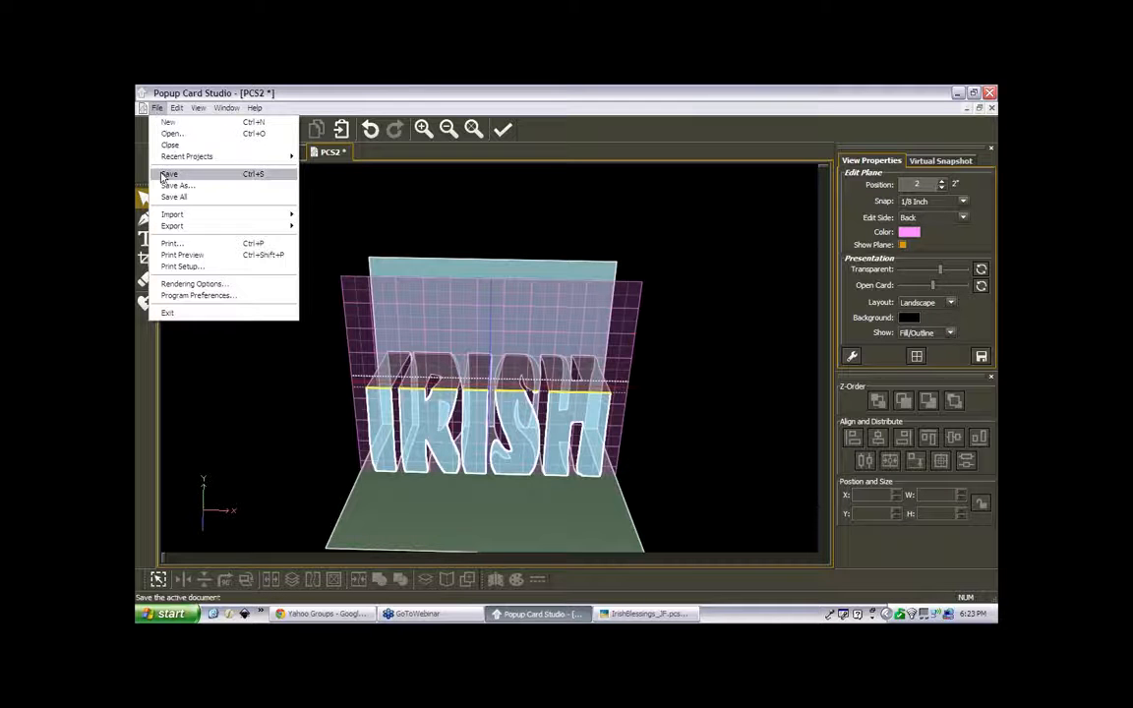
{"action": "left_click", "coordinate": [183, 255]}
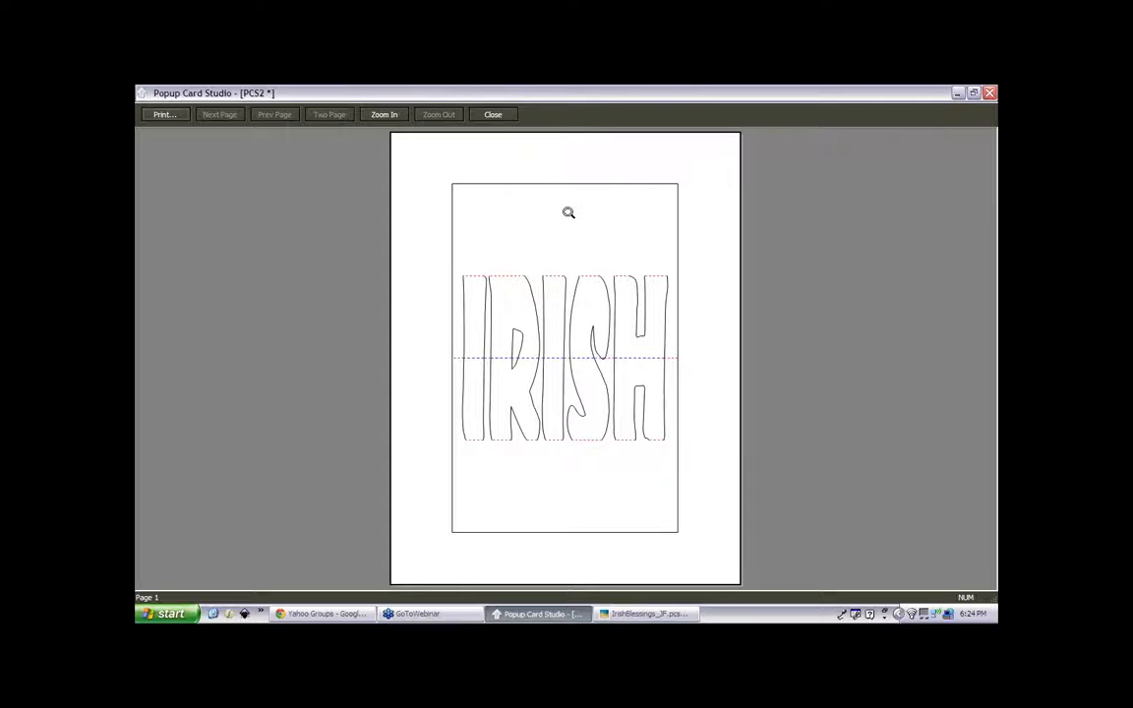
{"action": "left_click", "coordinate": [495, 116]}
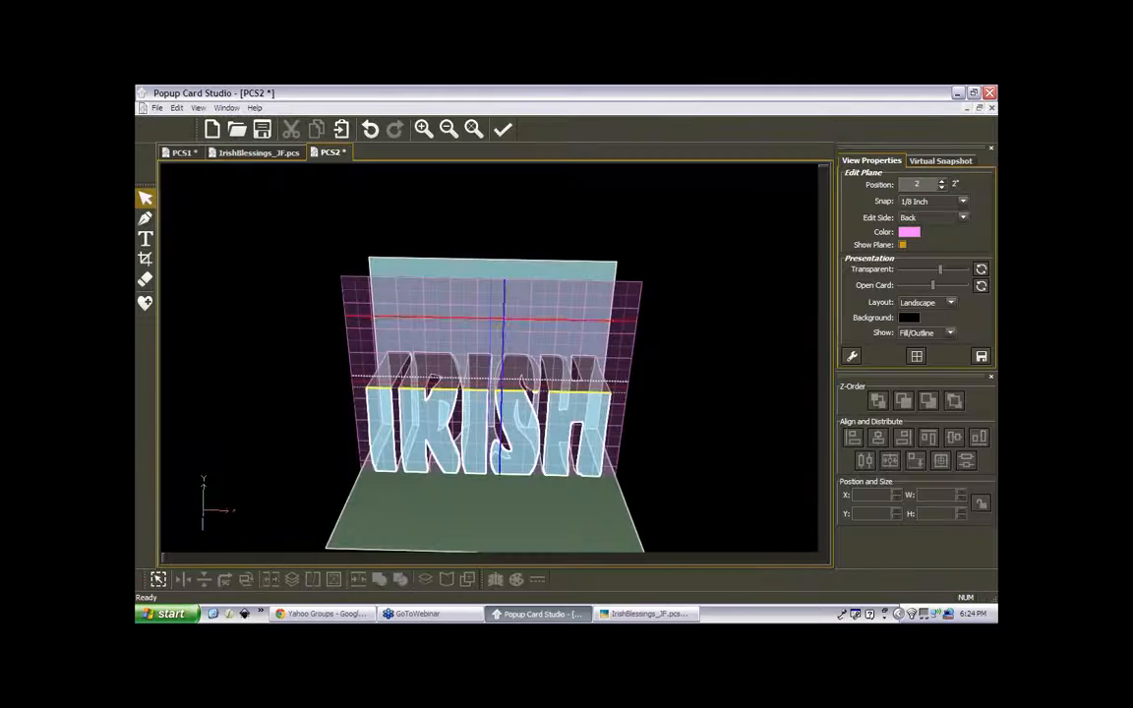
{"action": "middle_click_drag", "start_coordinate": [496, 324], "coordinate": [489, 349]}
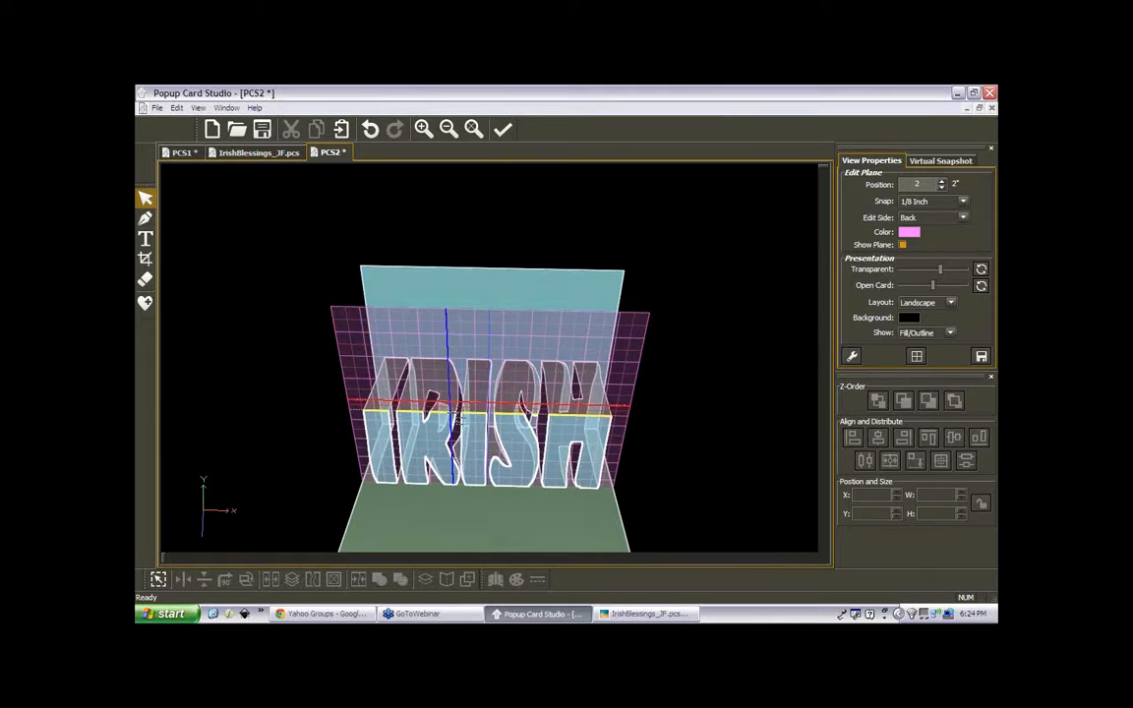
{"action": "left_click", "coordinate": [473, 129]}
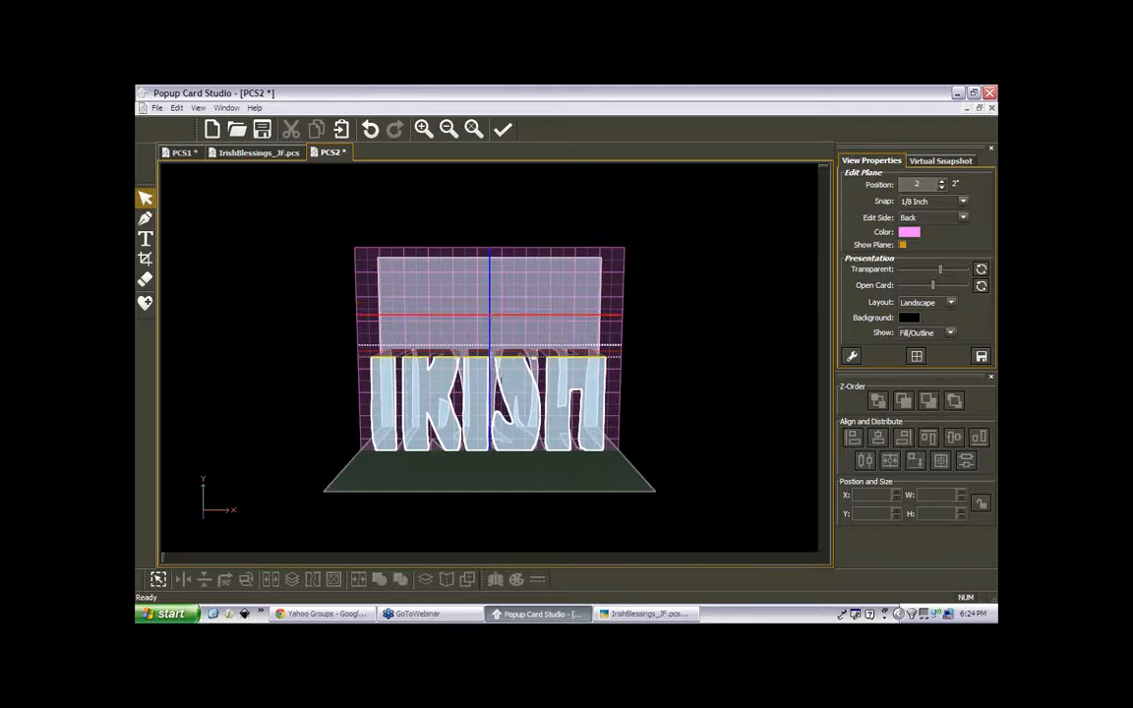
{"action": "middle_click_drag", "start_coordinate": [491, 317], "coordinate": [445, 502]}
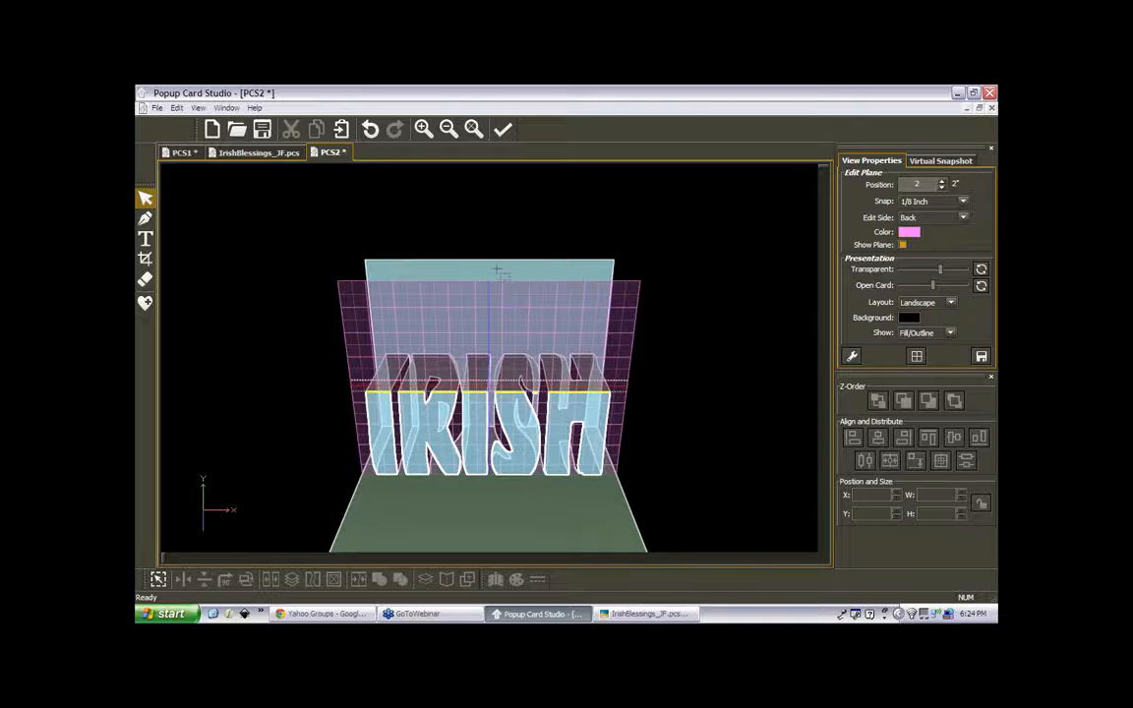
{"action": "middle_click_drag", "start_coordinate": [488, 275], "coordinate": [488, 251]}
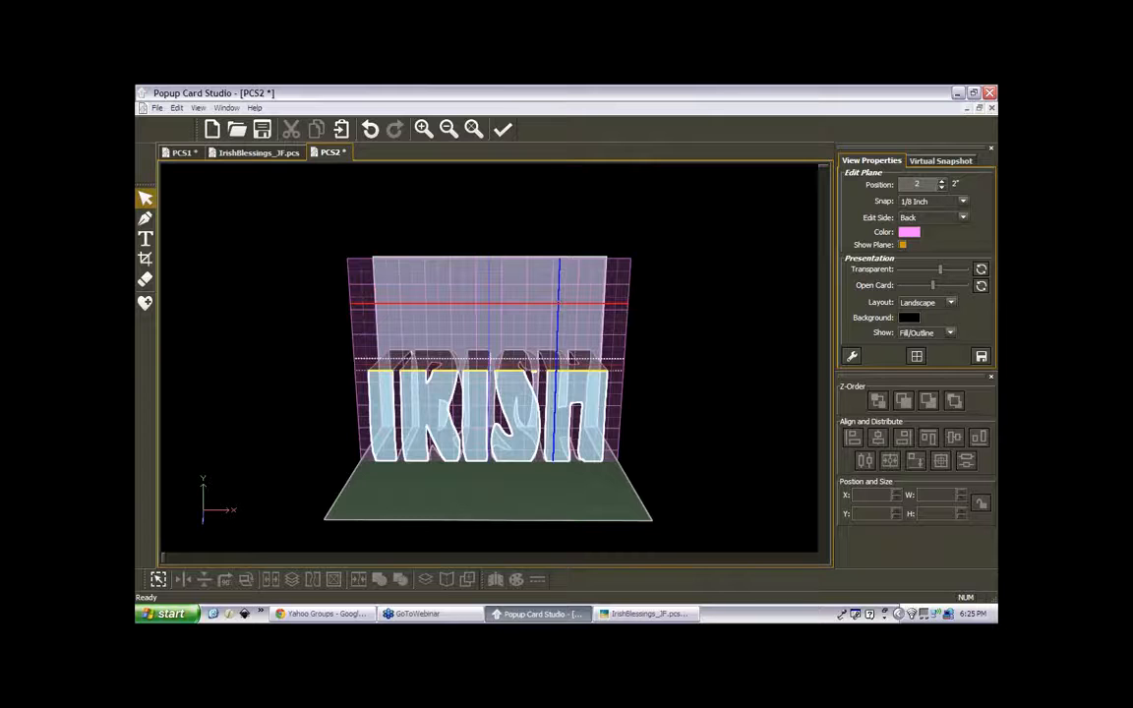
- Switch the edit plane to the Bottom side, move it to position 0, and return it to position 2
{"action": "left_click", "coordinate": [497, 487]}
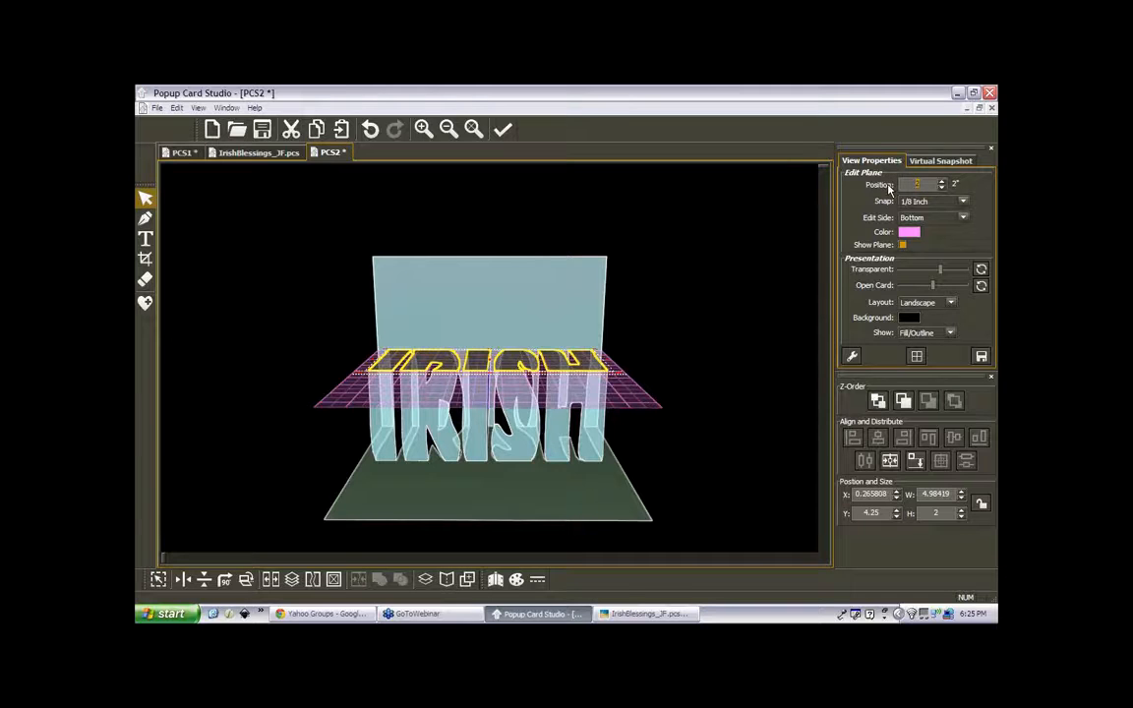
{"action": "key", "text": "Return"}
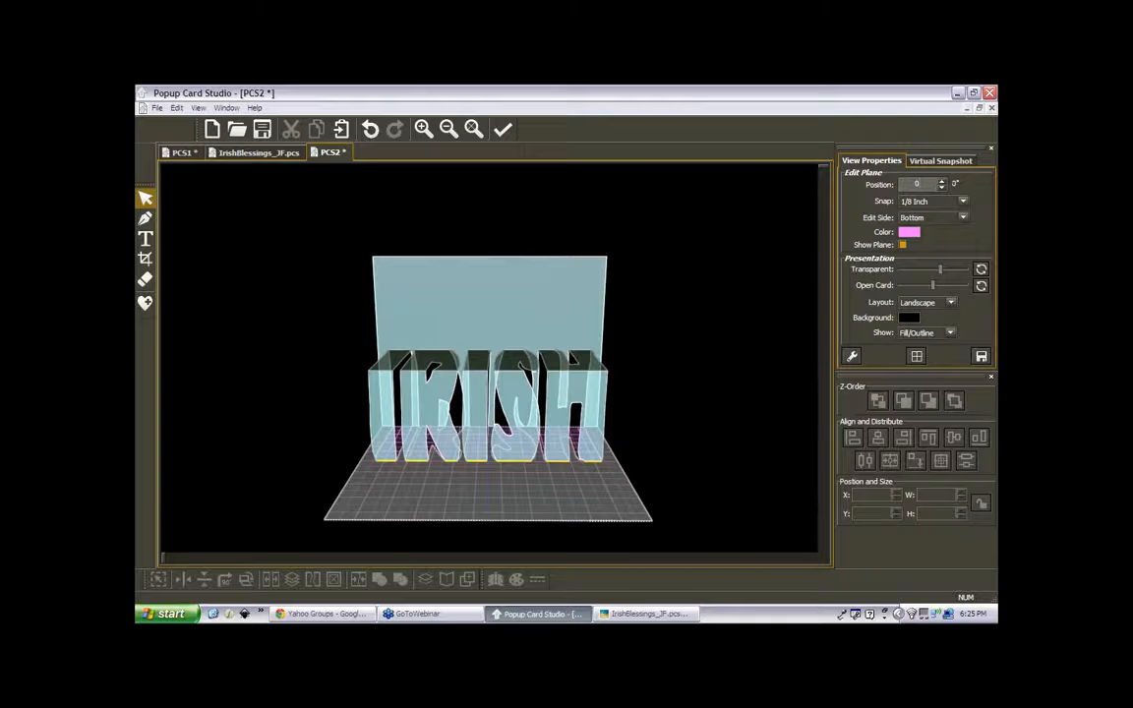
{"action": "type", "text": "2"}
{"action": "key", "text": "Return"}
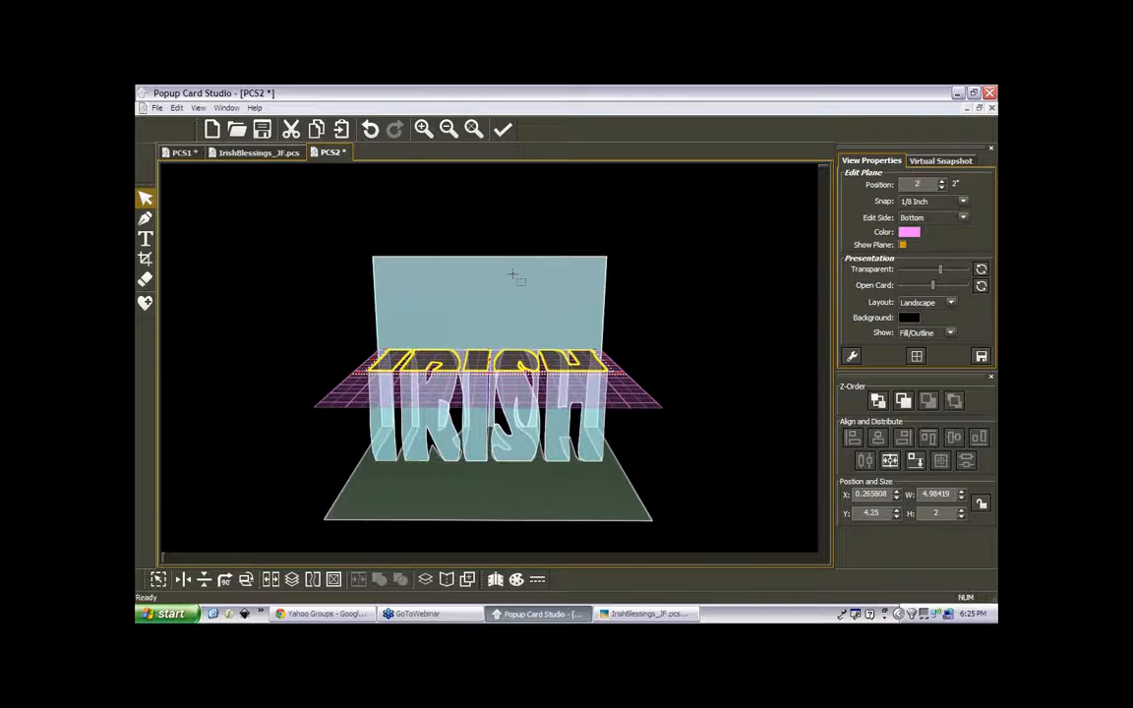
- Slide the bottom edit plane away from the folded lettering's upper surface and back to position 2
{"action": "left_click", "coordinate": [145, 200]}
{"action": "left_click", "coordinate": [372, 262]}
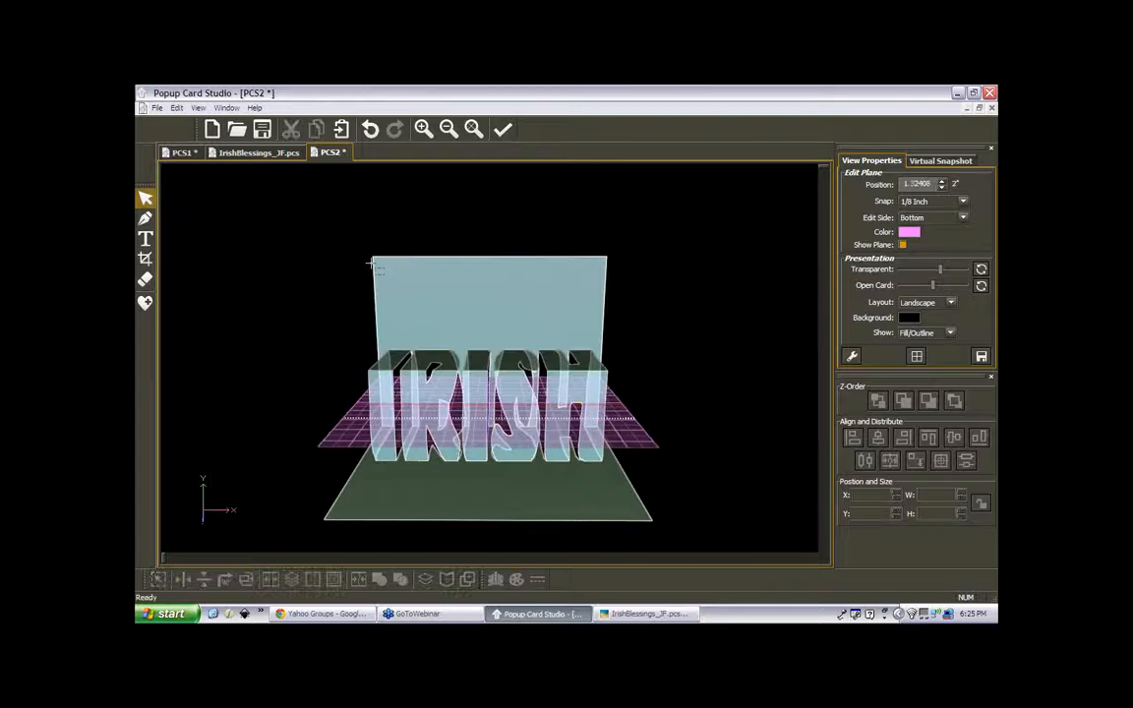
{"action": "scroll", "coordinate": [372, 263], "scroll_direction": "up", "scroll_amount": 2}
{"action": "scroll", "coordinate": [372, 264], "scroll_direction": "down", "scroll_amount": 2}
{"action": "scroll", "coordinate": [372, 263], "scroll_direction": "up", "scroll_amount": 1}
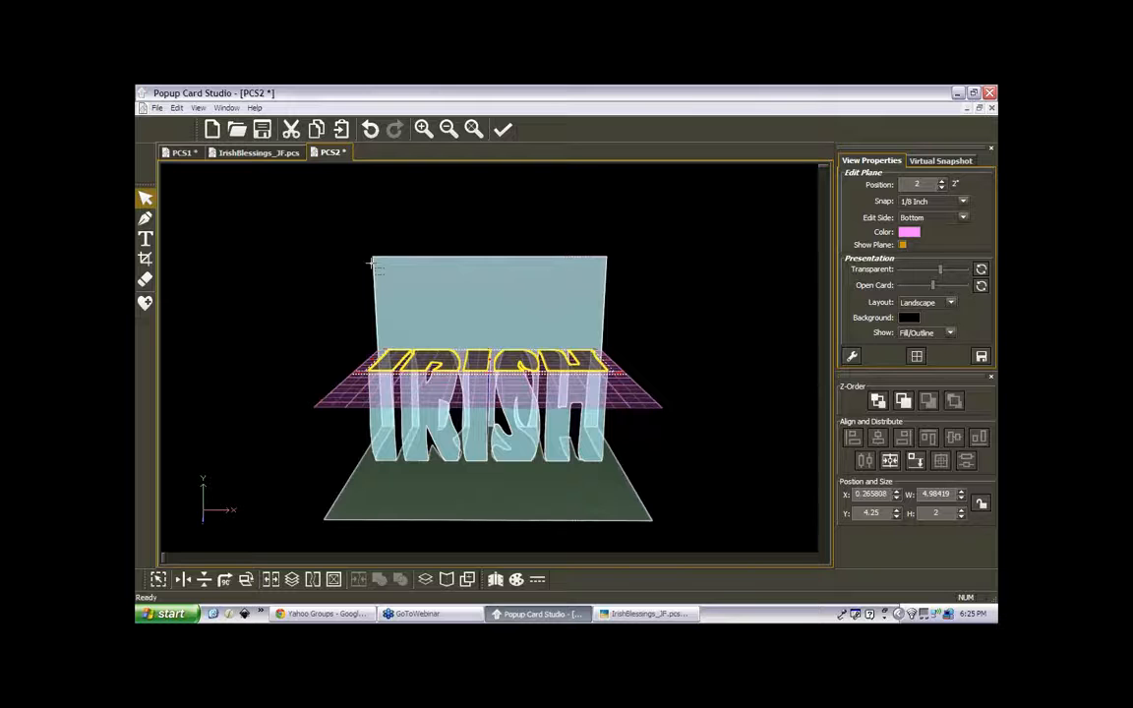
- Lower the Bottom edit plane to position 0 so it lies on the card's base panel
{"action": "scroll", "coordinate": [372, 263], "scroll_direction": "down", "scroll_amount": 1}
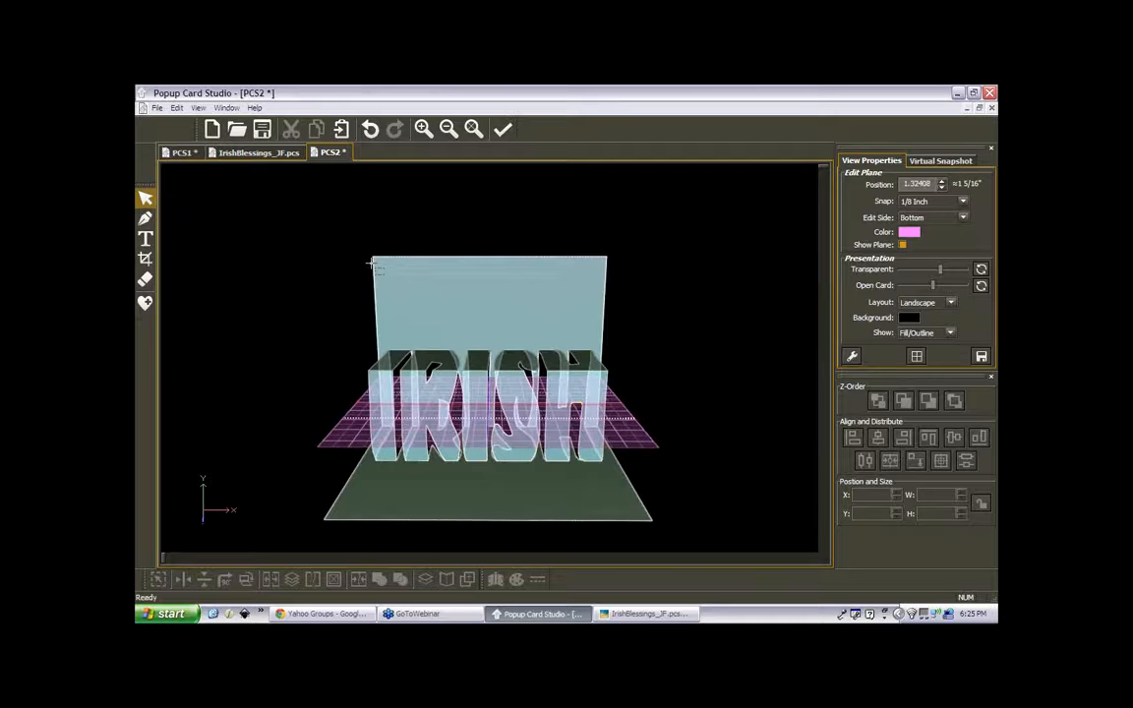
{"action": "scroll", "coordinate": [372, 262], "scroll_direction": "down", "scroll_amount": 1}
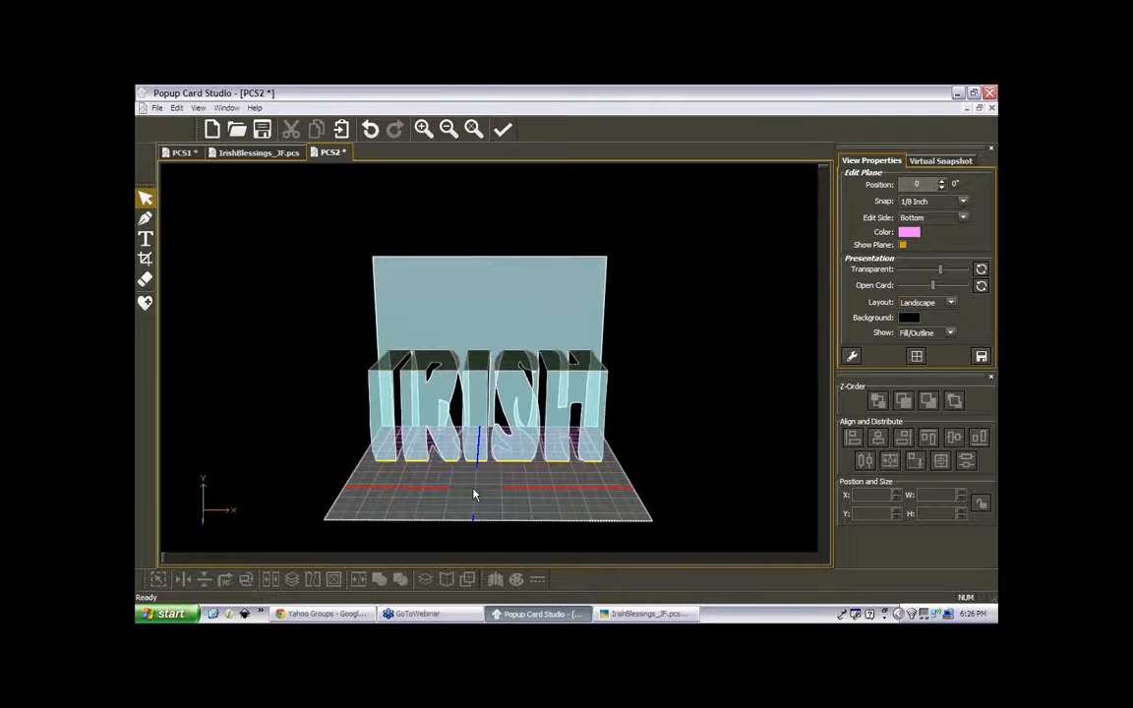
- Activate the Text tool for adding lettering on the card's base panel in front of the IRISH popup
{"action": "mouse_move", "coordinate": [474, 488]}
{"action": "middle_mouse_down"}
{"action": "mouse_move", "coordinate": [481, 528]}
{"action": "mouse_move", "coordinate": [476, 464]}
{"action": "mouse_move", "coordinate": [478, 497]}
{"action": "middle_mouse_up"}
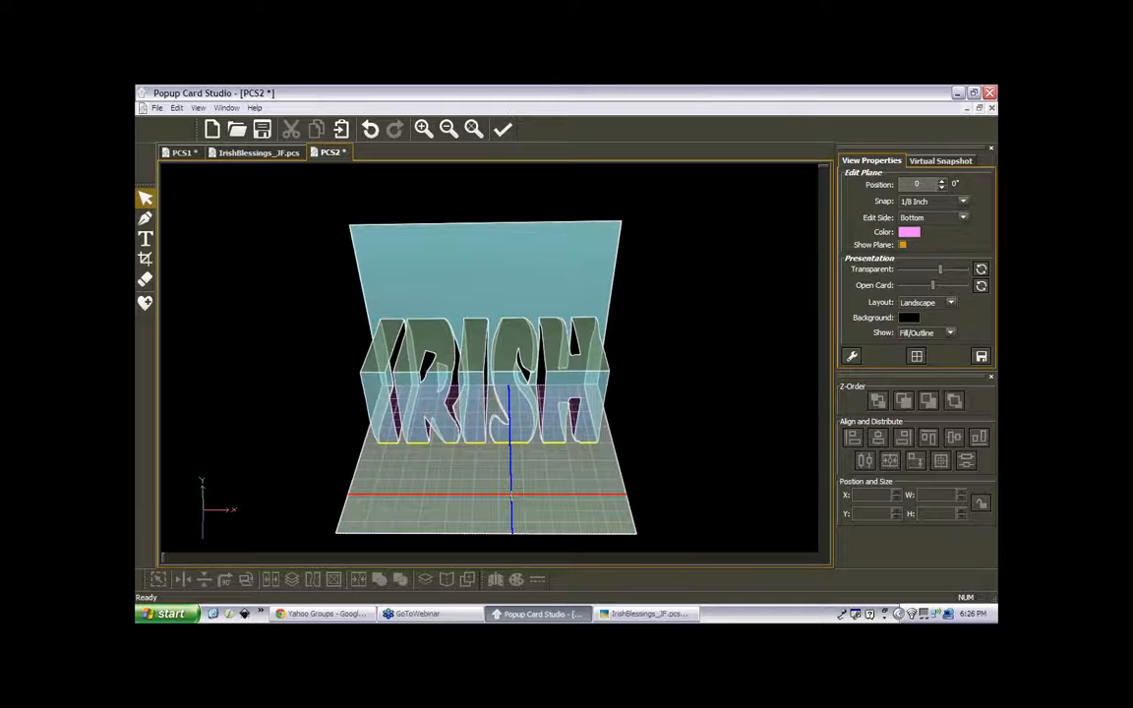
{"action": "middle_click_drag", "start_coordinate": [510, 493], "coordinate": [512, 502]}
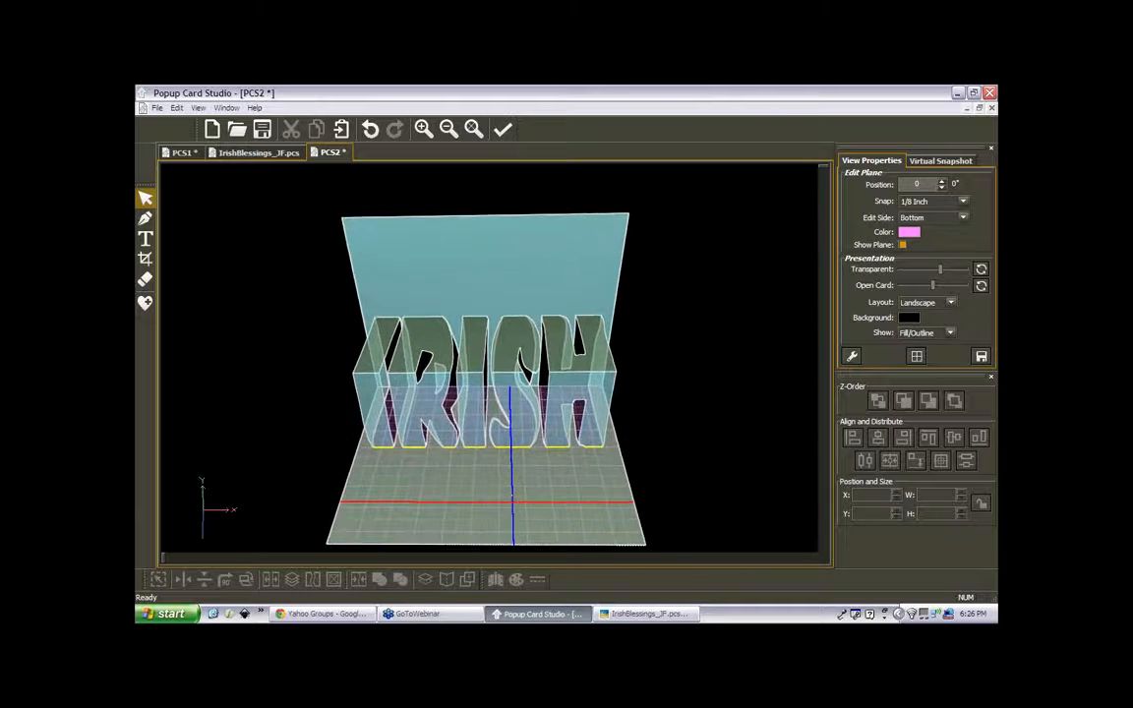
{"action": "scroll", "coordinate": [513, 499], "scroll_direction": "up", "scroll_amount": 2}
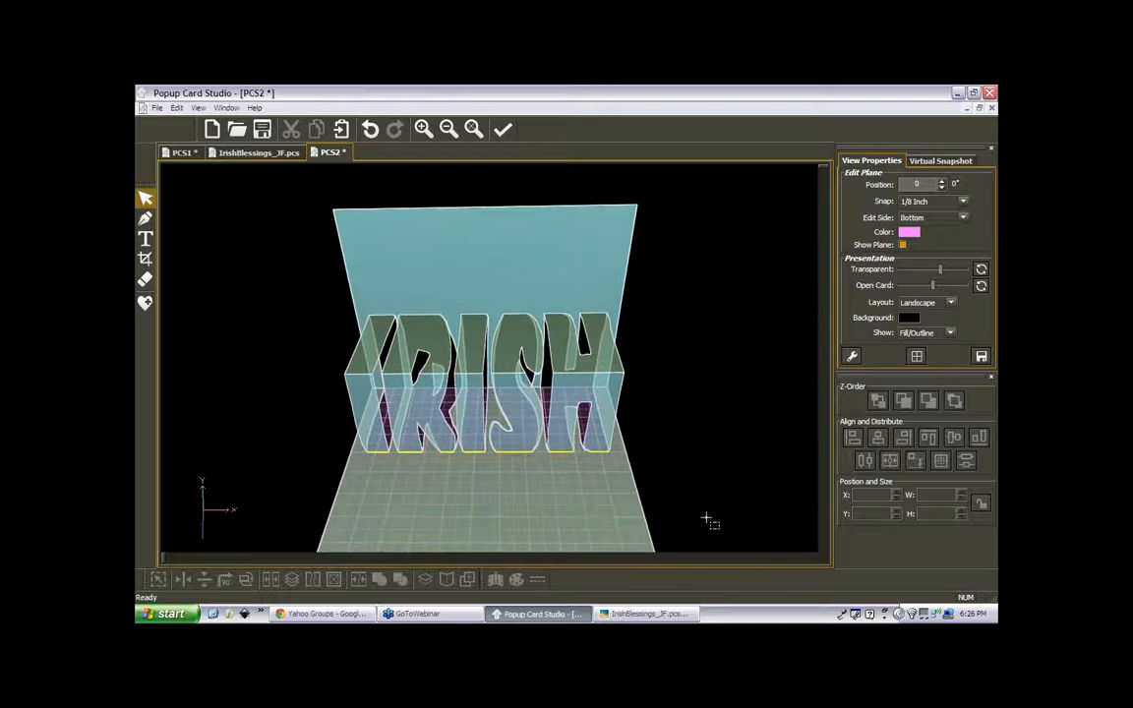
{"action": "left_click", "coordinate": [143, 240]}
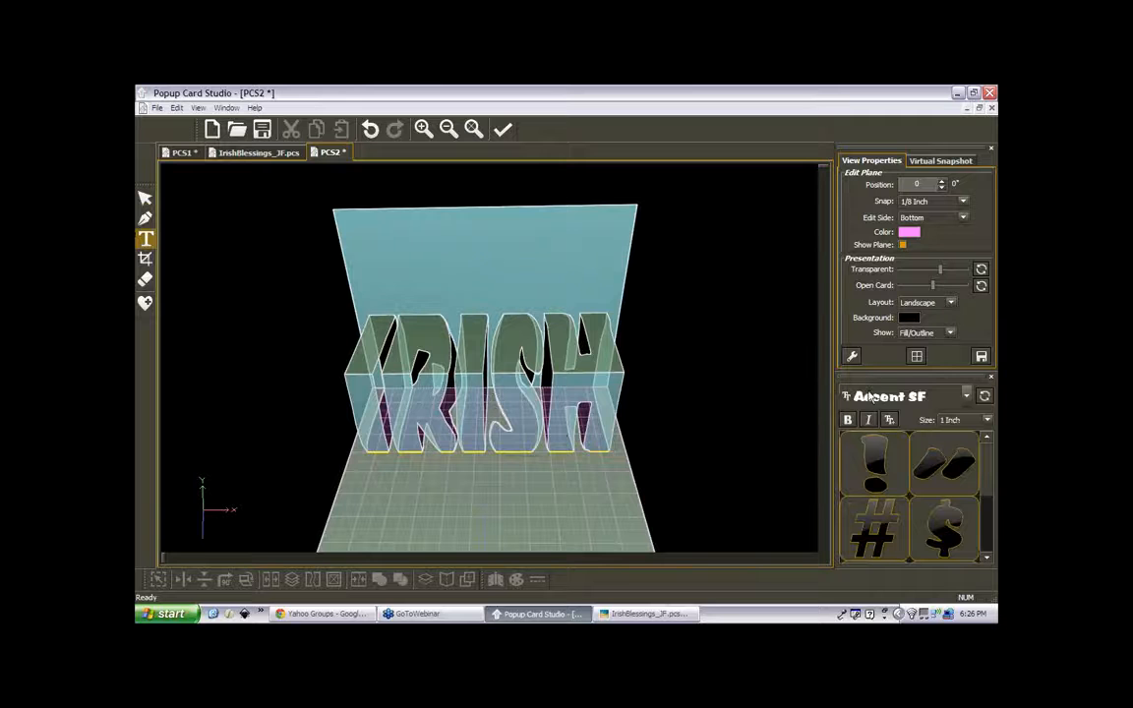
- Add the uppercase text BLESSINGS in Accent SF at 1 inch on the card's bottom panel, in front of IRISH
{"action": "left_click", "coordinate": [375, 497]}
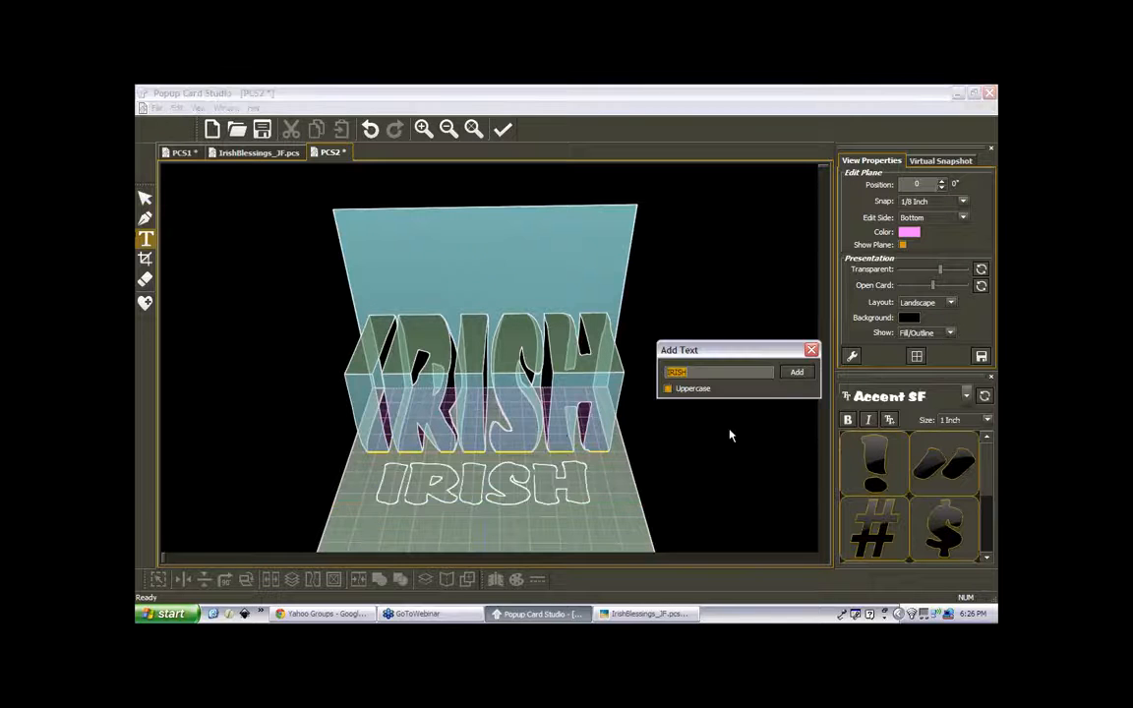
{"action": "type", "text": "BLESSINGS"}
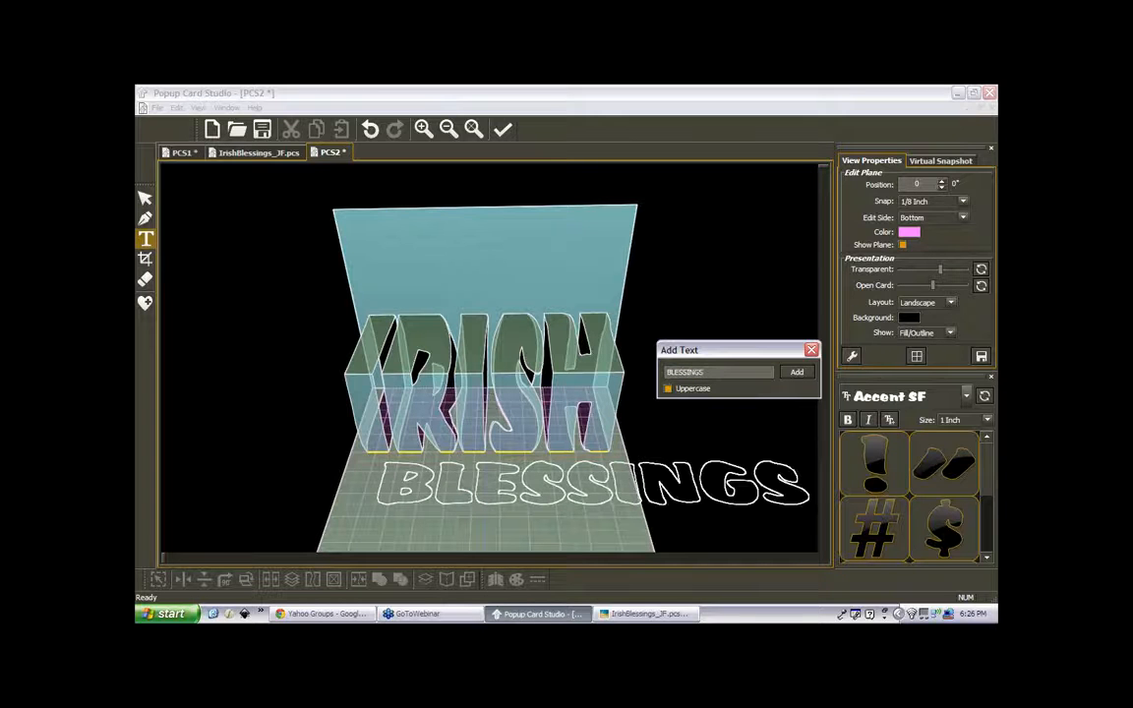
{"action": "left_click", "coordinate": [795, 373]}
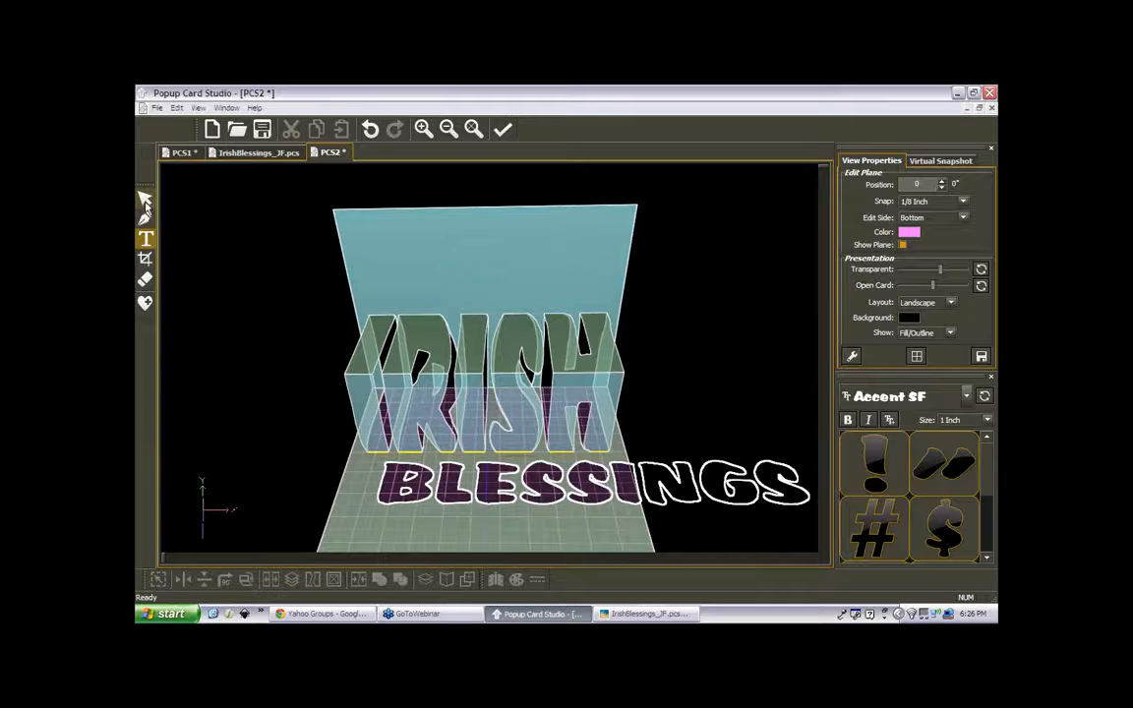
- Set the BLESSINGS text's width to 5 and center it across the card's width
{"action": "left_click", "coordinate": [145, 202]}
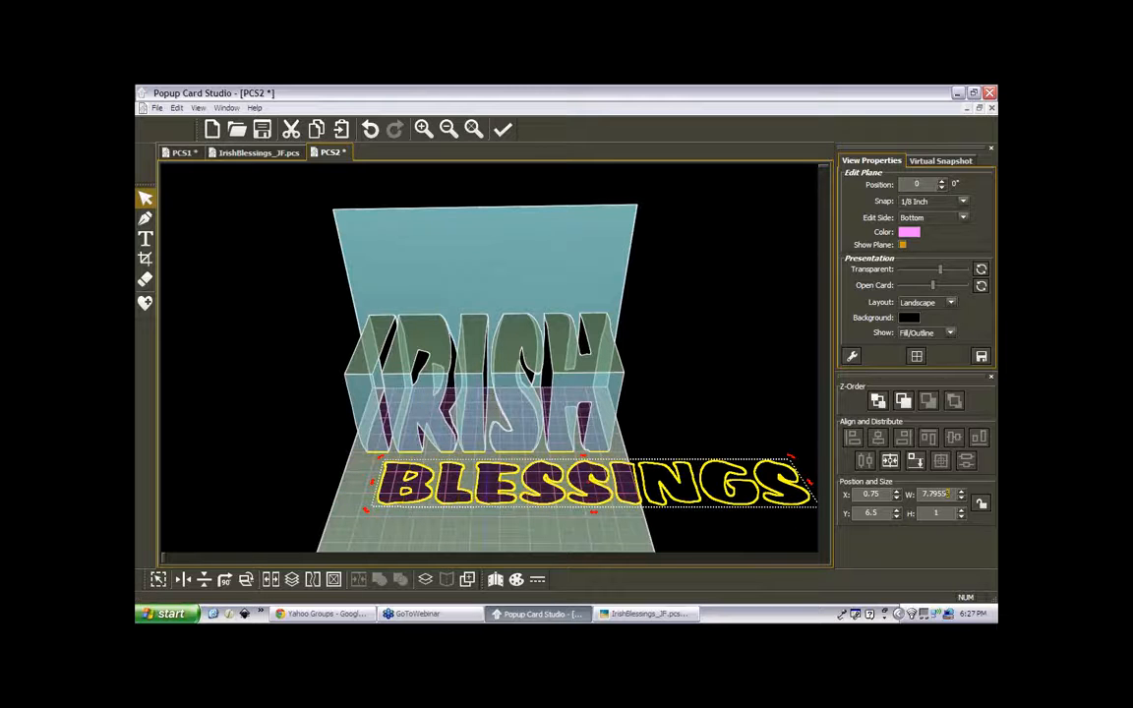
{"action": "left_click_drag", "start_coordinate": [950, 494], "coordinate": [917, 500]}
{"action": "type", "text": "5"}
{"action": "key", "text": "Return"}
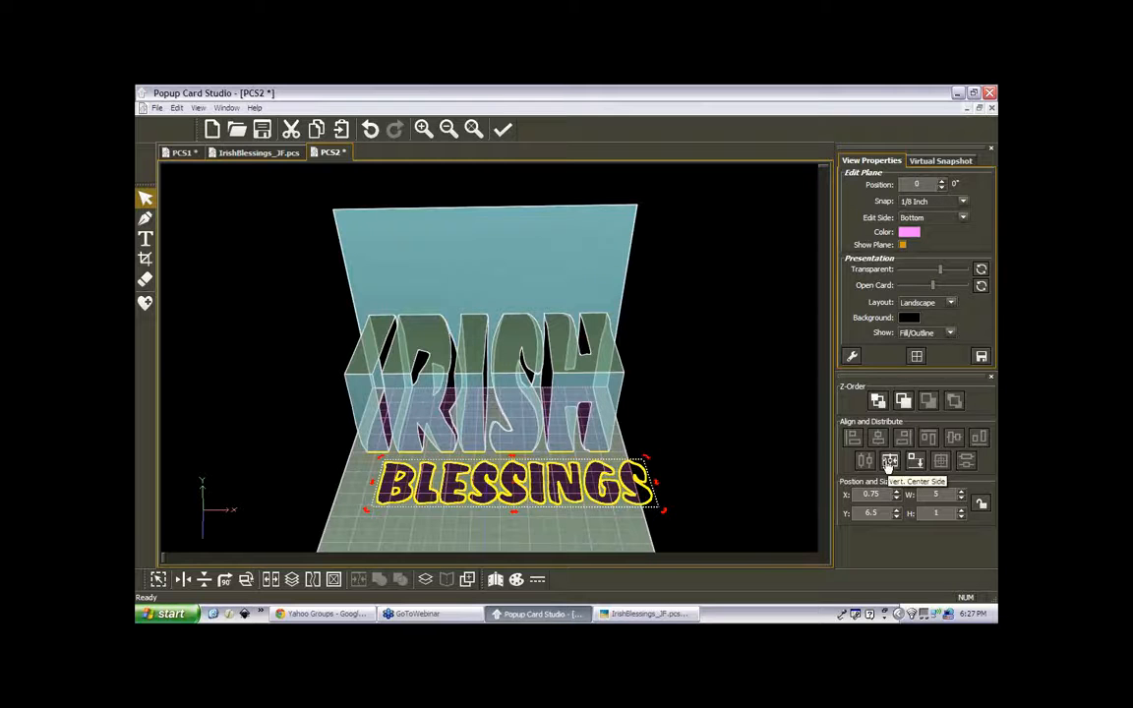
{"action": "left_click", "coordinate": [890, 461]}
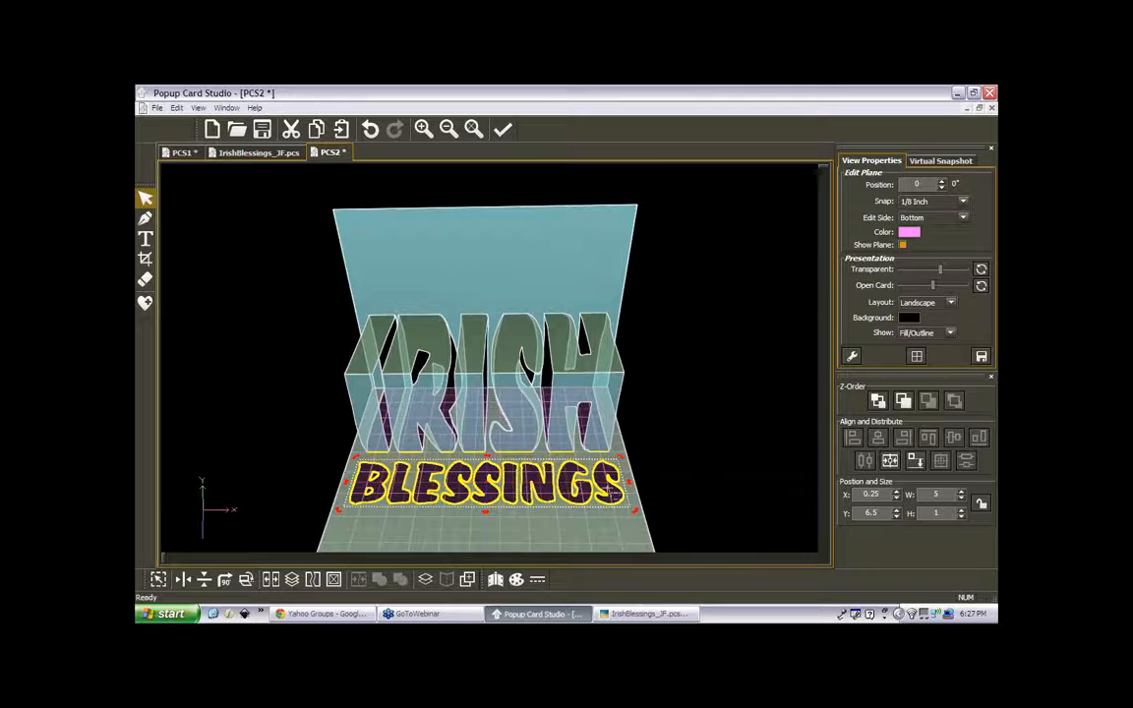
- Stretch the BLESSINGS text toward the card's front edge, starting at Y 6.625, and set its height to 1.25
{"action": "left_click", "coordinate": [508, 497]}
{"action": "left_click", "coordinate": [510, 502]}
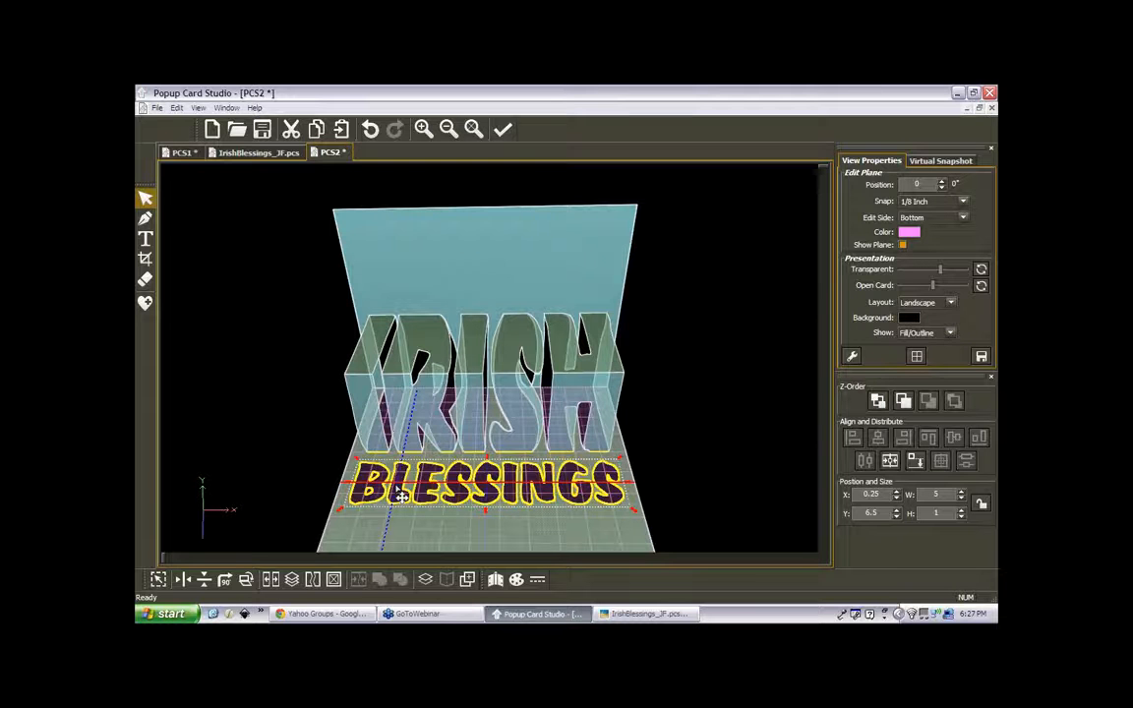
{"action": "left_click", "coordinate": [485, 524]}
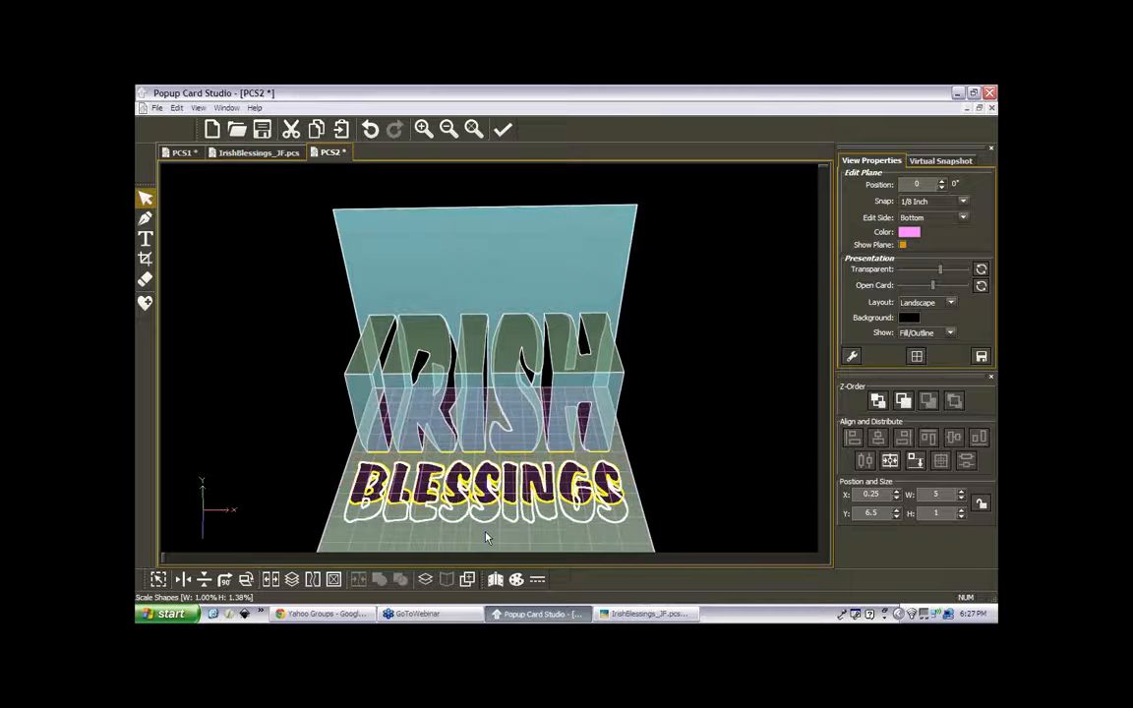
{"action": "left_click_drag", "start_coordinate": [488, 513], "coordinate": [493, 529]}
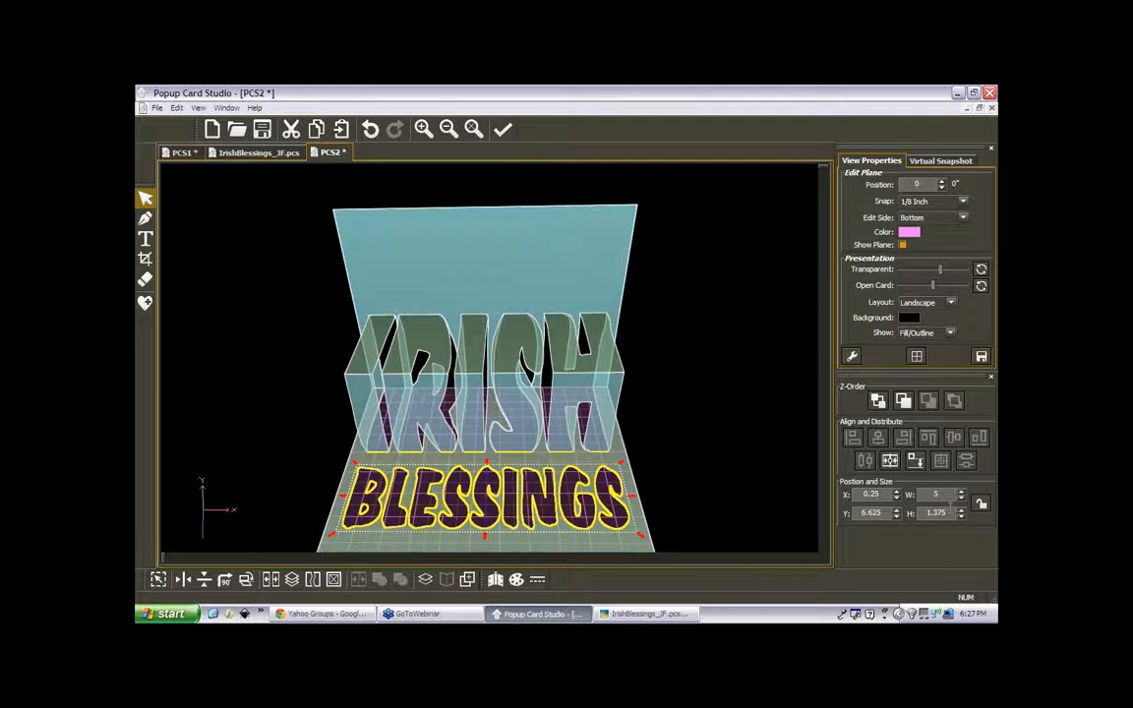
{"action": "double_click", "coordinate": [936, 512]}
{"action": "type", "text": "1.25"}
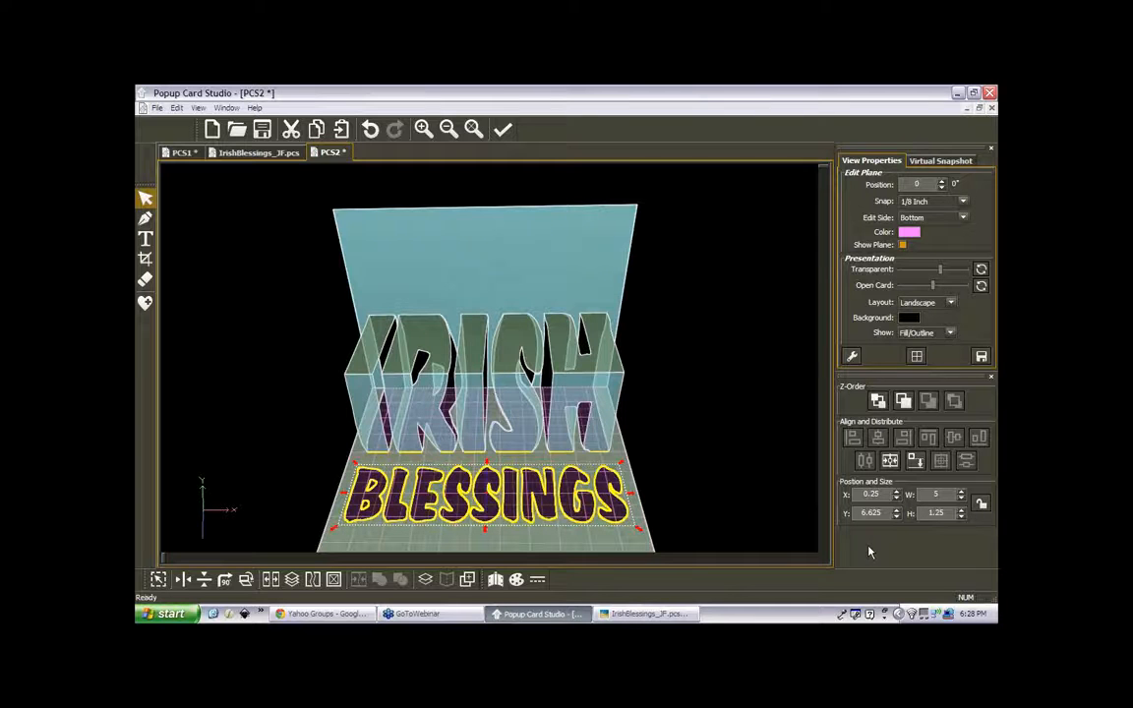
- Erase a 1 mm straight line from top to bottom through the letter B of BLESSINGS
{"action": "right_click_drag", "start_coordinate": [743, 499], "coordinate": [741, 499]}
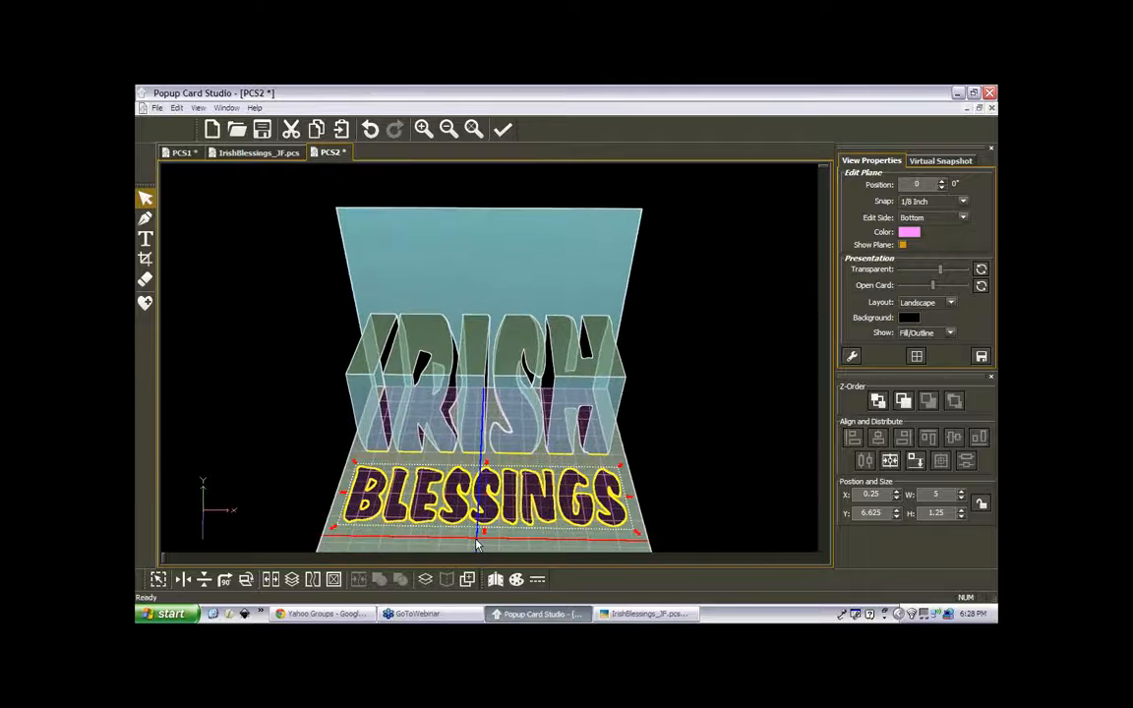
{"action": "right_click_drag", "start_coordinate": [480, 544], "coordinate": [486, 556]}
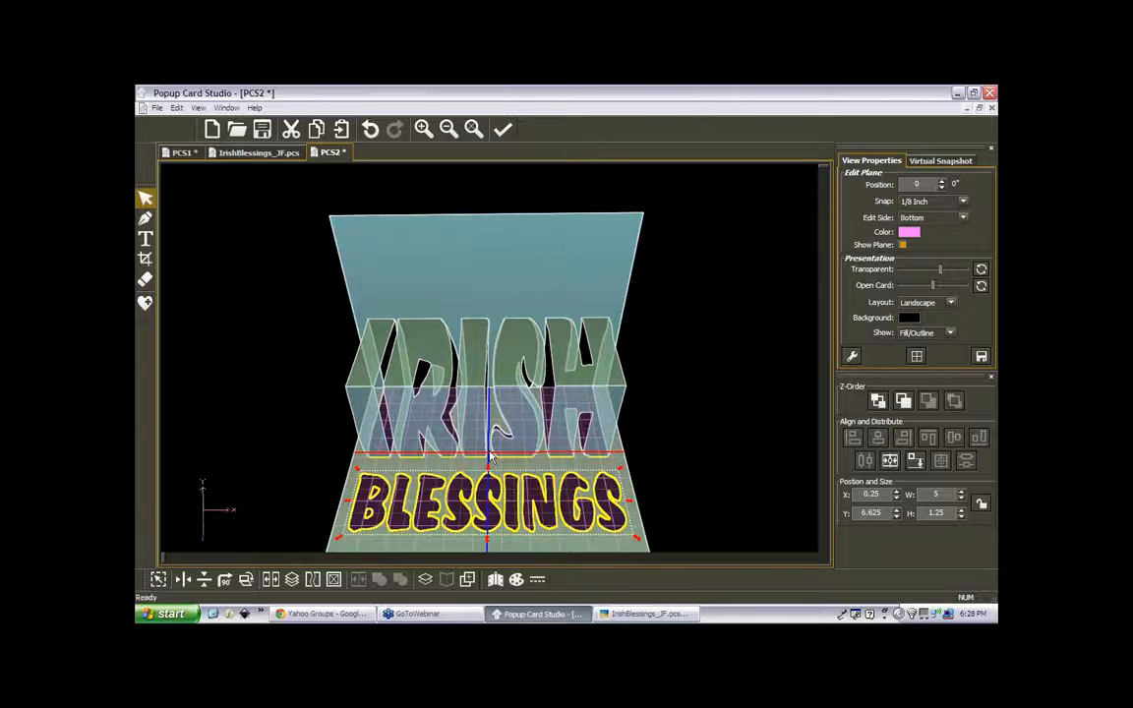
{"action": "middle_click_drag", "start_coordinate": [491, 455], "coordinate": [566, 405]}
{"action": "scroll", "coordinate": [568, 403], "scroll_direction": "up", "scroll_amount": 2}
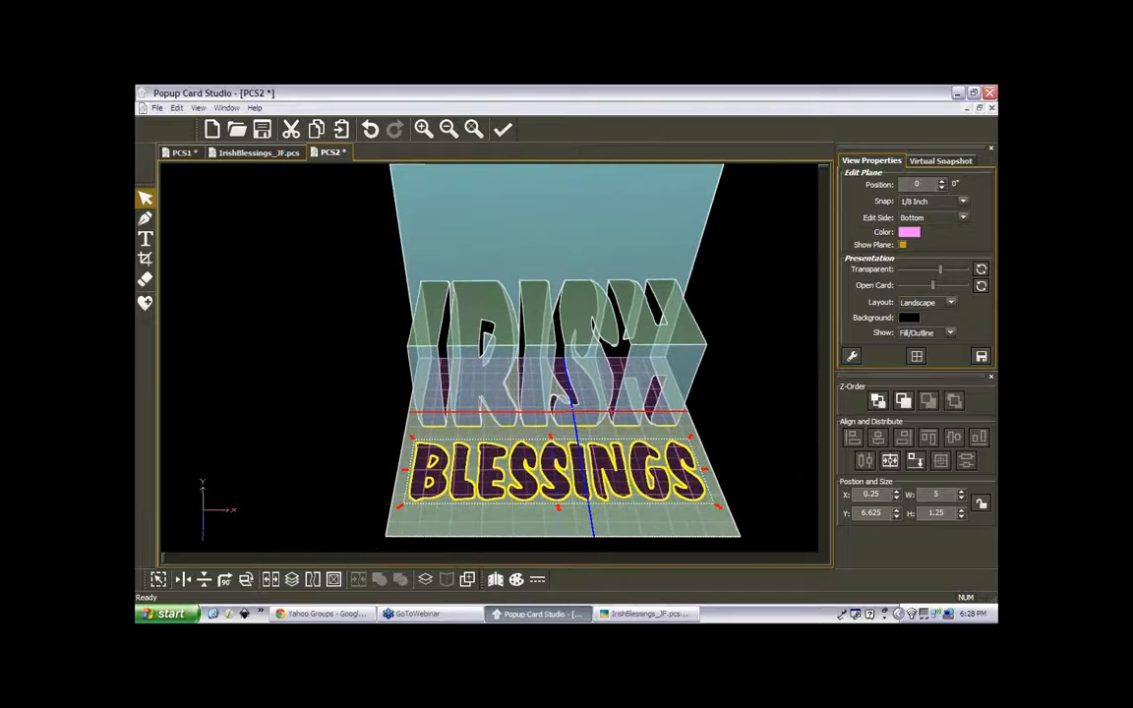
{"action": "scroll", "coordinate": [569, 402], "scroll_direction": "up", "scroll_amount": 2}
{"action": "scroll", "coordinate": [569, 402], "scroll_direction": "up", "scroll_amount": 2}
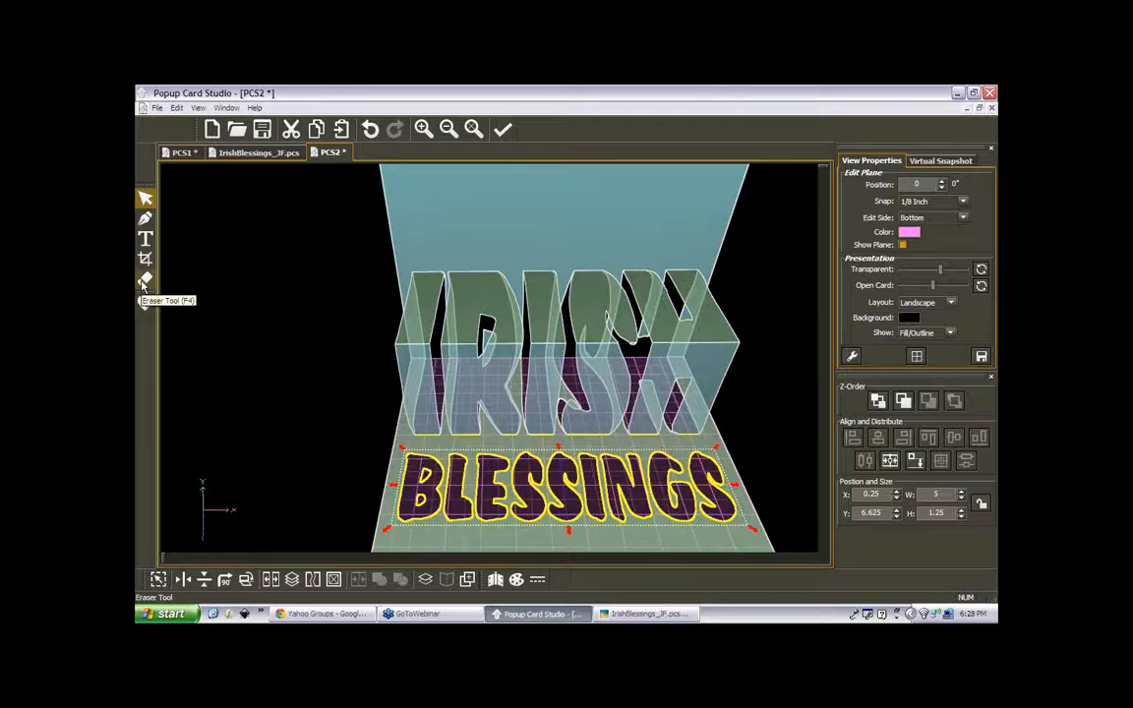
{"action": "left_click", "coordinate": [144, 281]}
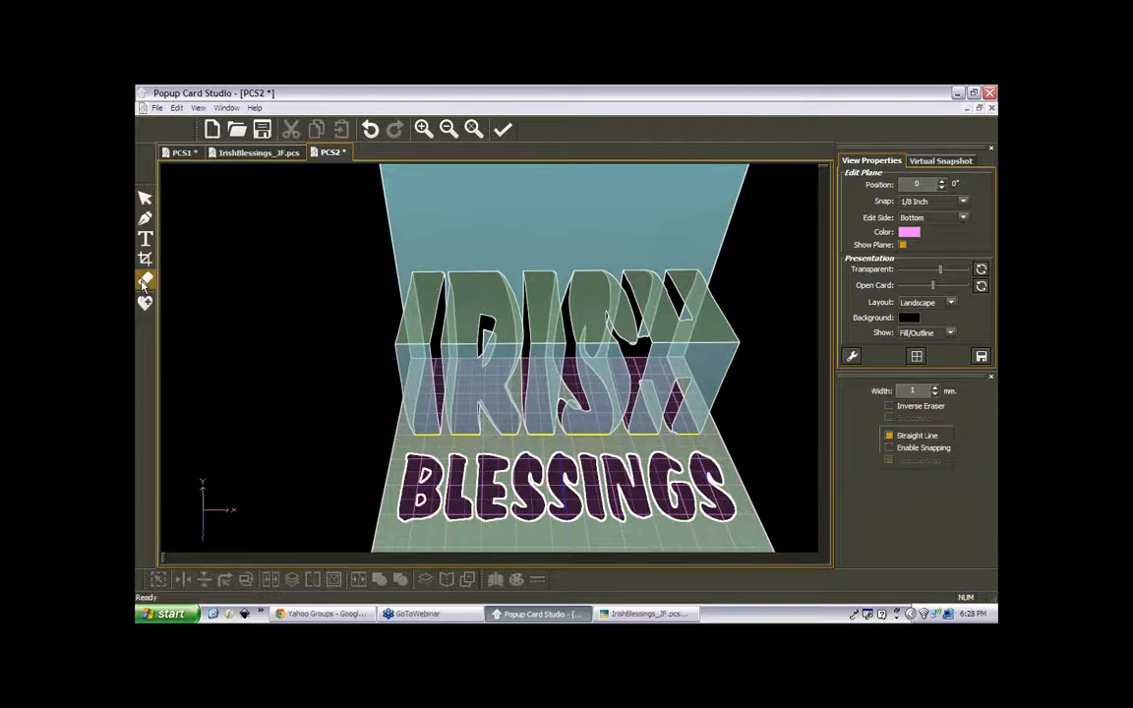
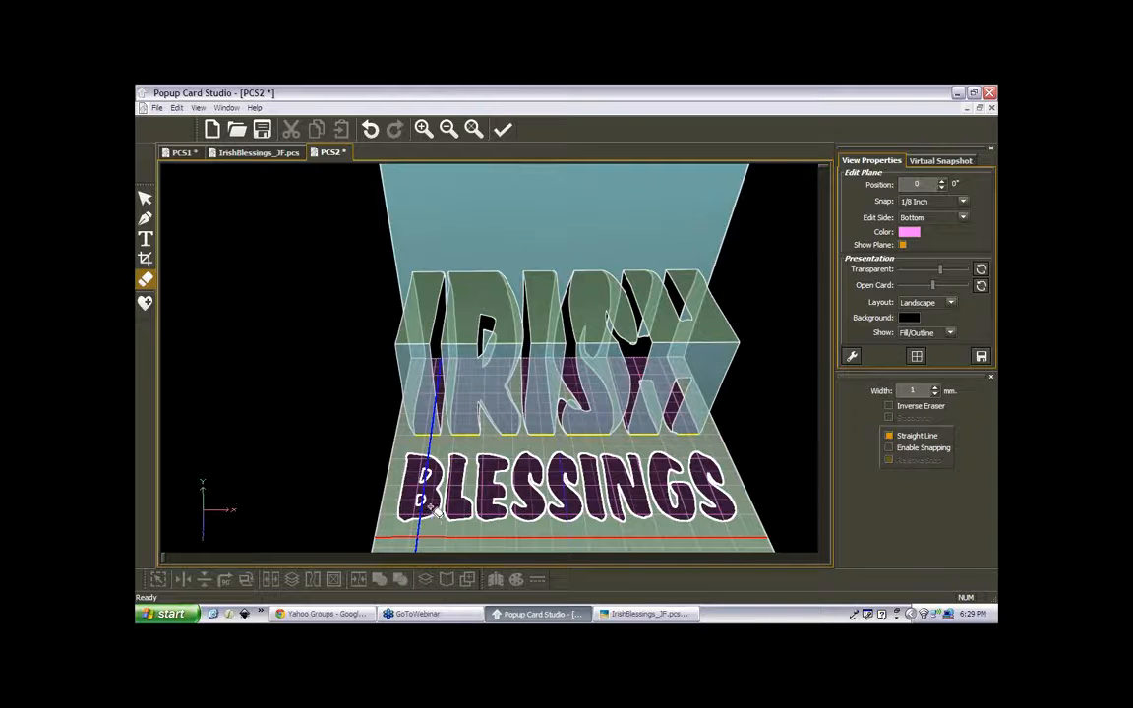
{"action": "left_click_drag", "start_coordinate": [429, 449], "coordinate": [422, 539]}
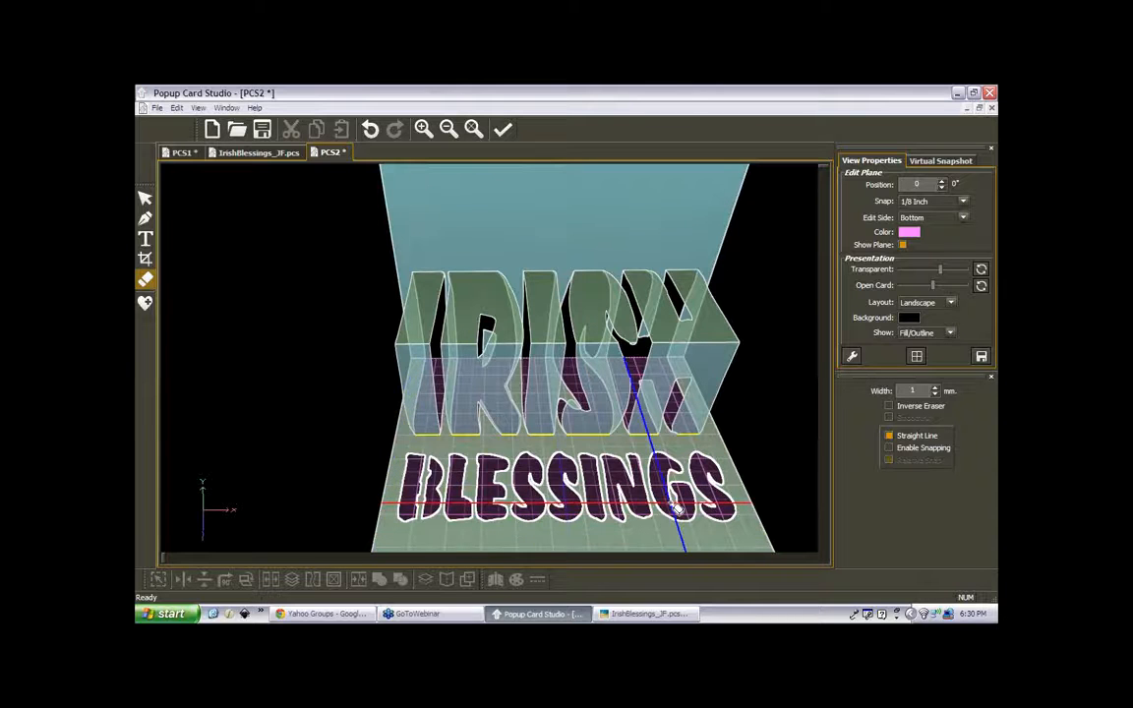
- Examine the card's cut and fold lines in the print preview, and return to the design
{"action": "left_click", "coordinate": [156, 108]}
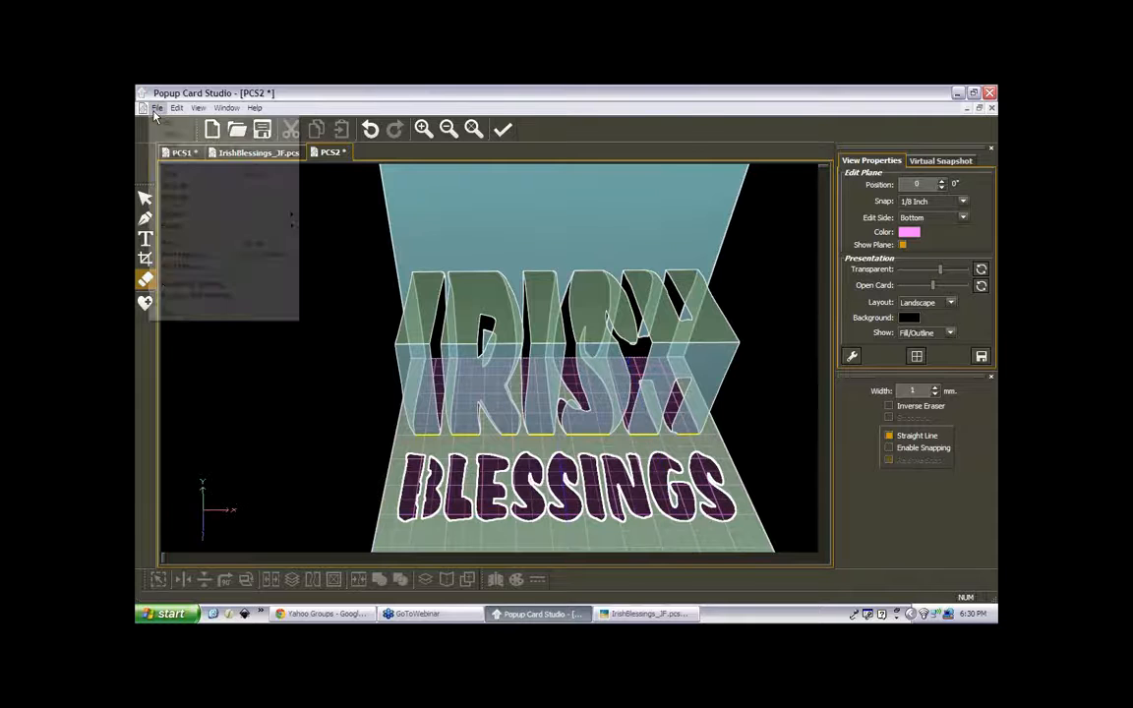
{"action": "left_click", "coordinate": [177, 255]}
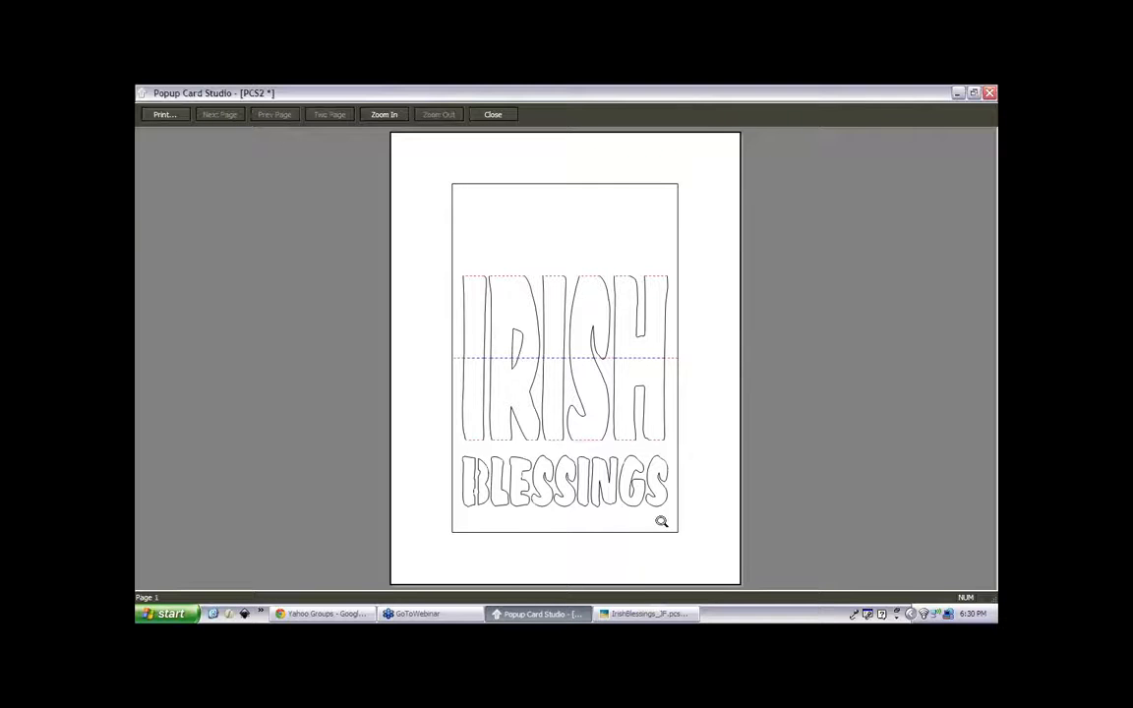
{"action": "left_click", "coordinate": [492, 115]}
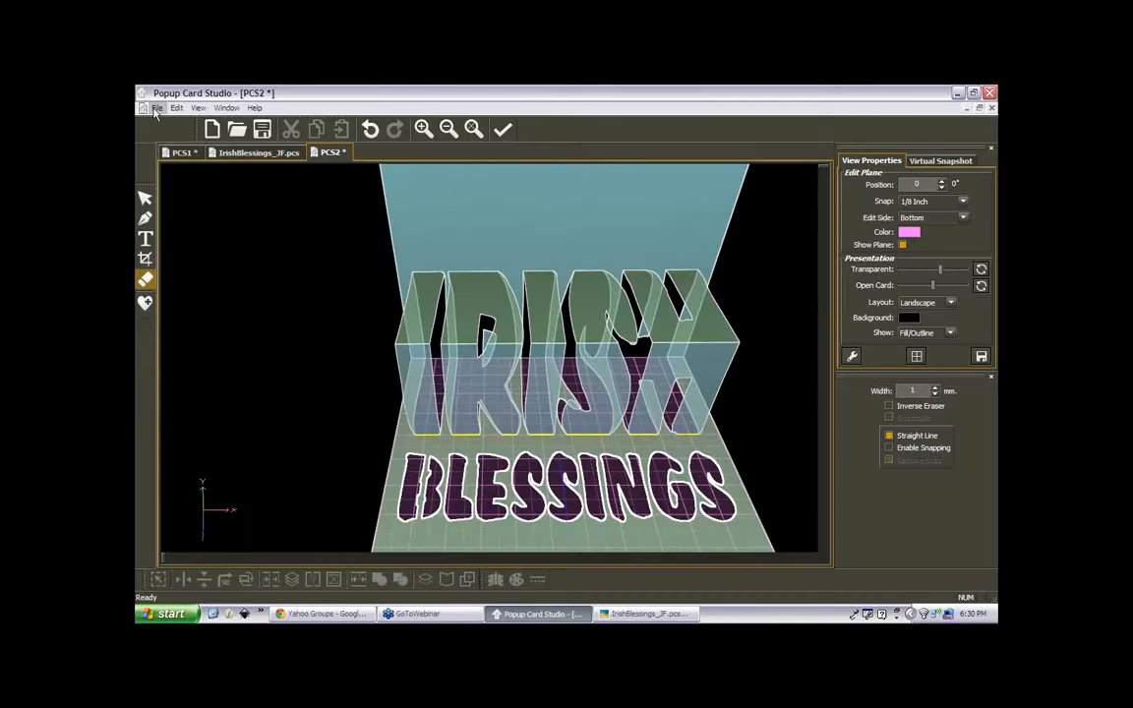
- Save the project to the Desktop under the new name Irish_JF
{"action": "left_click", "coordinate": [155, 109]}
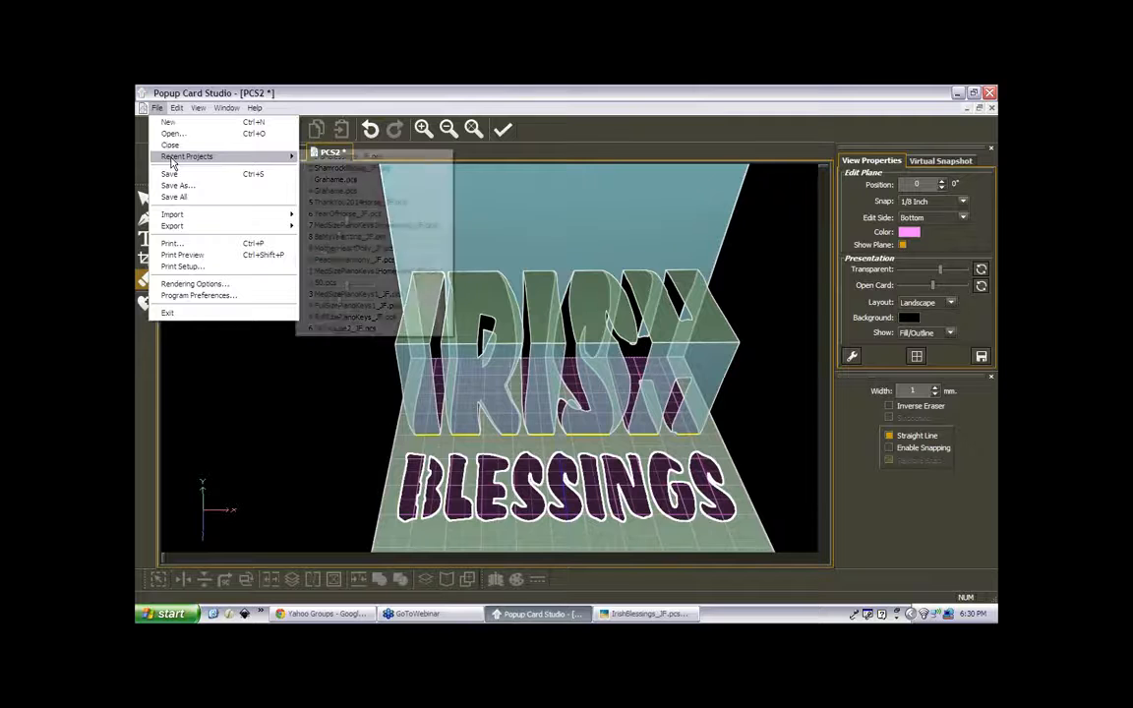
{"action": "left_click", "coordinate": [176, 186]}
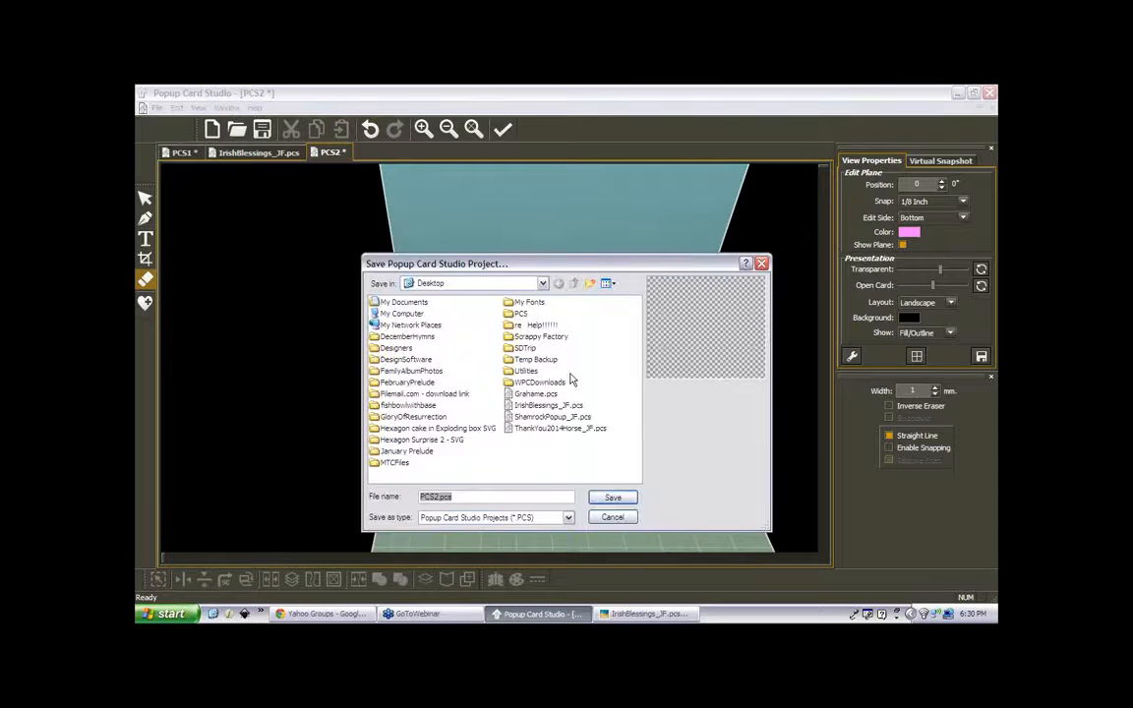
{"action": "type", "text": "Irish"}
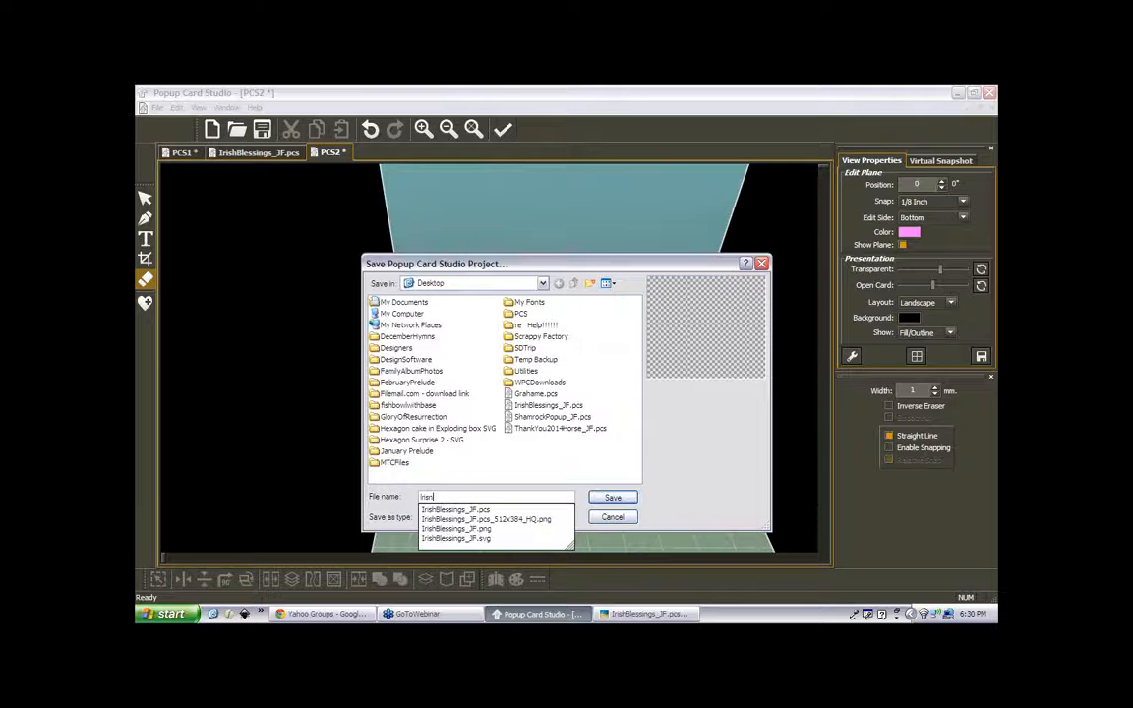
{"action": "type", "text": "_JF"}
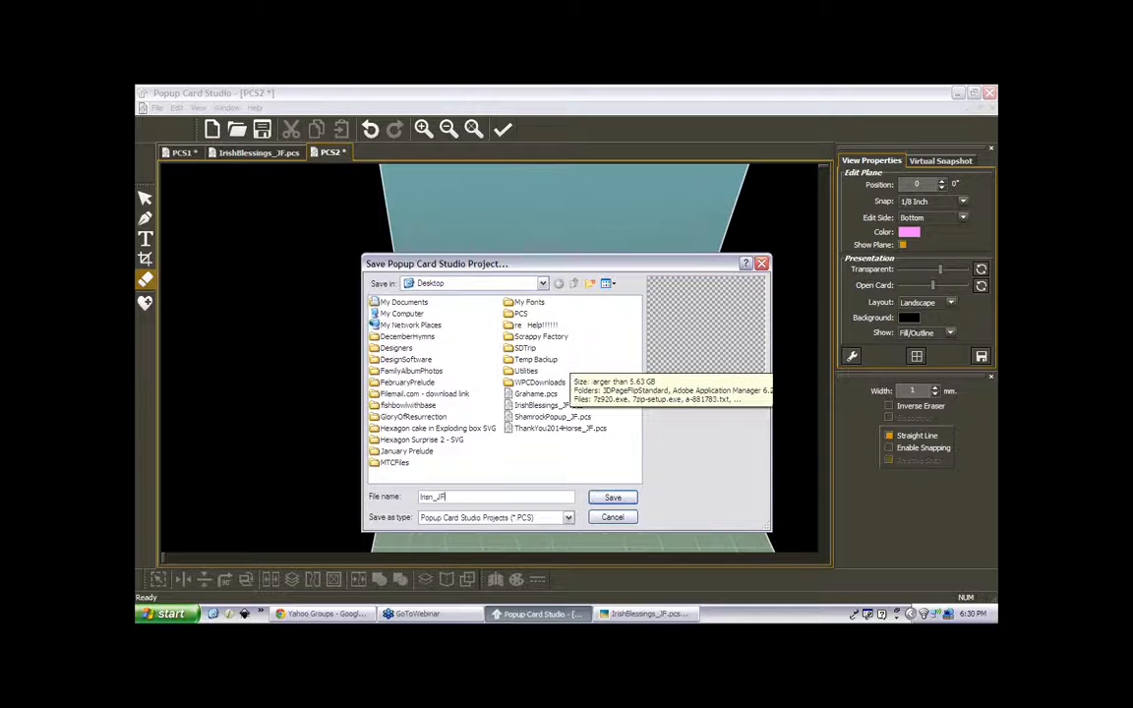
{"action": "left_click", "coordinate": [611, 498]}
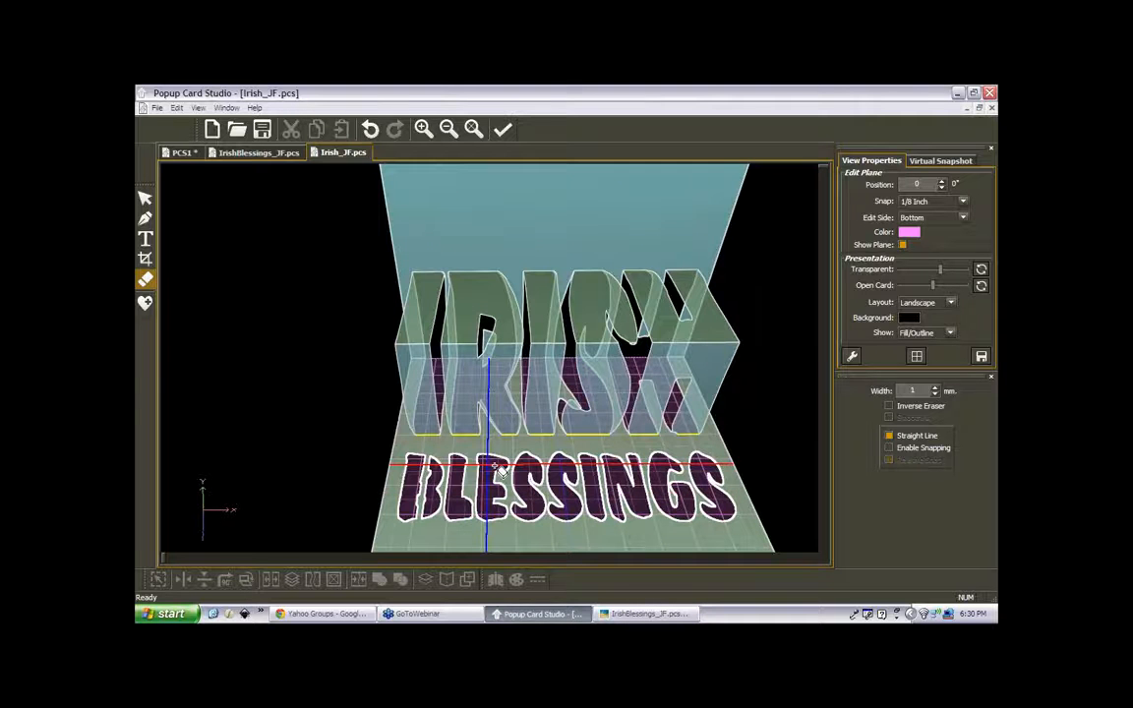
- Try to add the Heart 3 shape from the generic basic shapes to the card while the bottom side is being edited
{"action": "scroll", "coordinate": [748, 436], "scroll_direction": "up", "scroll_amount": 1}
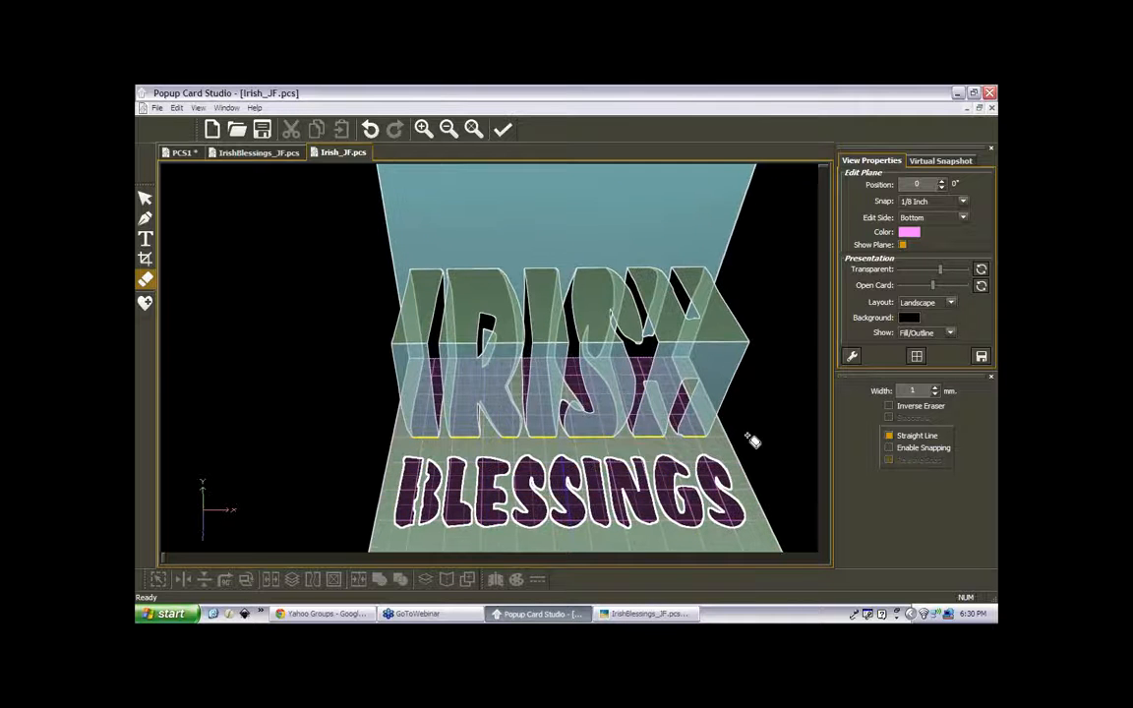
{"action": "scroll", "coordinate": [749, 439], "scroll_direction": "down", "scroll_amount": 1}
{"action": "scroll", "coordinate": [750, 439], "scroll_direction": "down", "scroll_amount": 1}
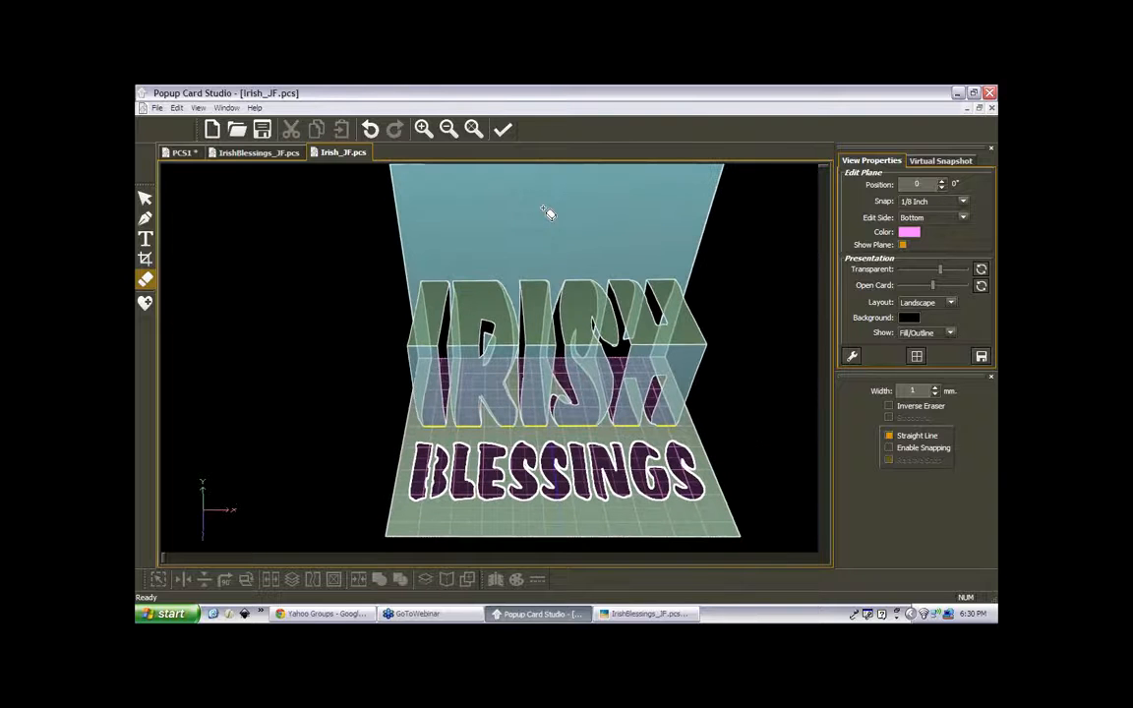
{"action": "left_click", "coordinate": [473, 128]}
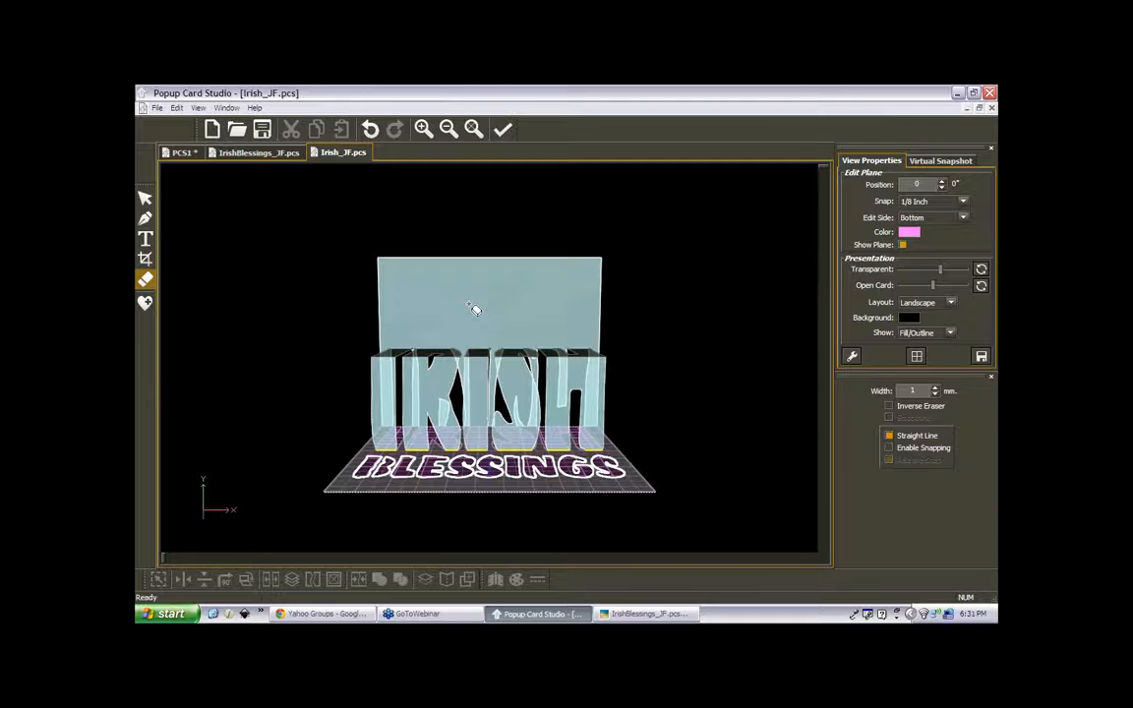
{"action": "left_click", "coordinate": [145, 304]}
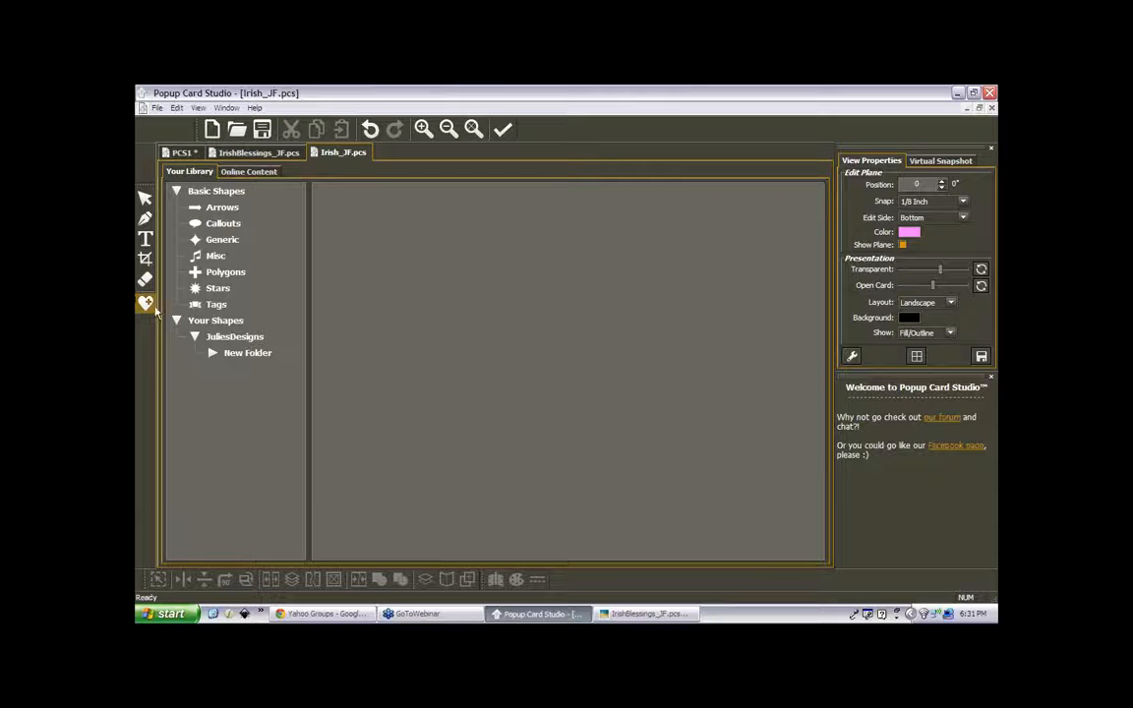
{"action": "left_click", "coordinate": [231, 243]}
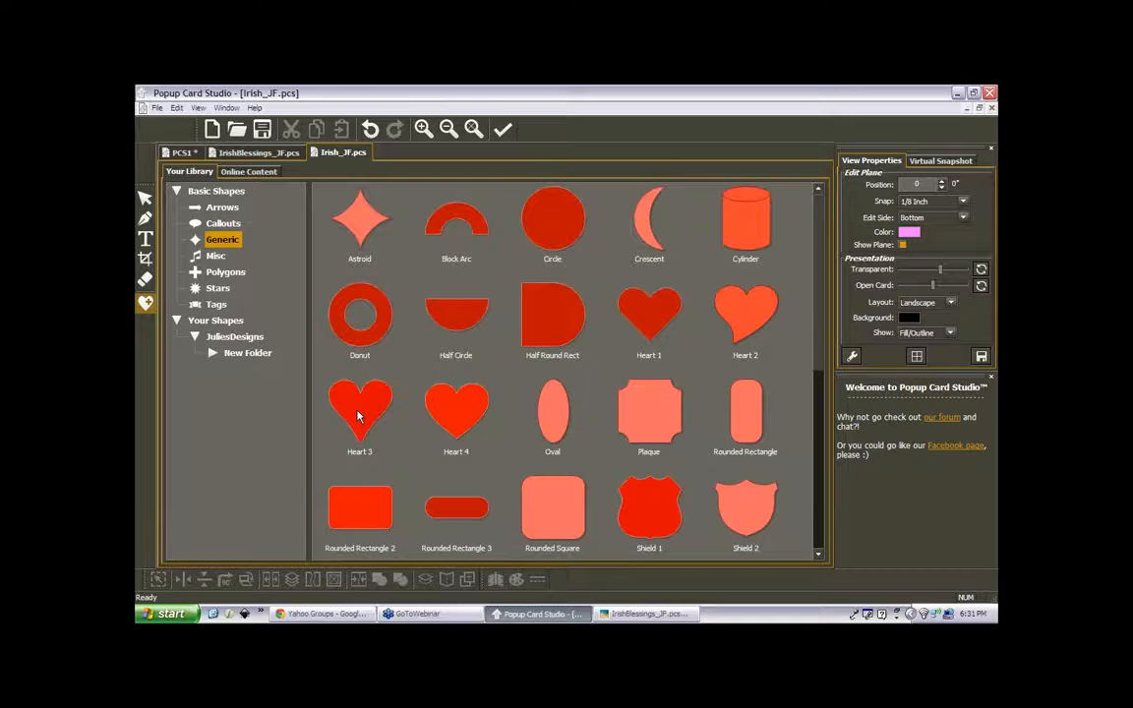
{"action": "double_click", "coordinate": [357, 416]}
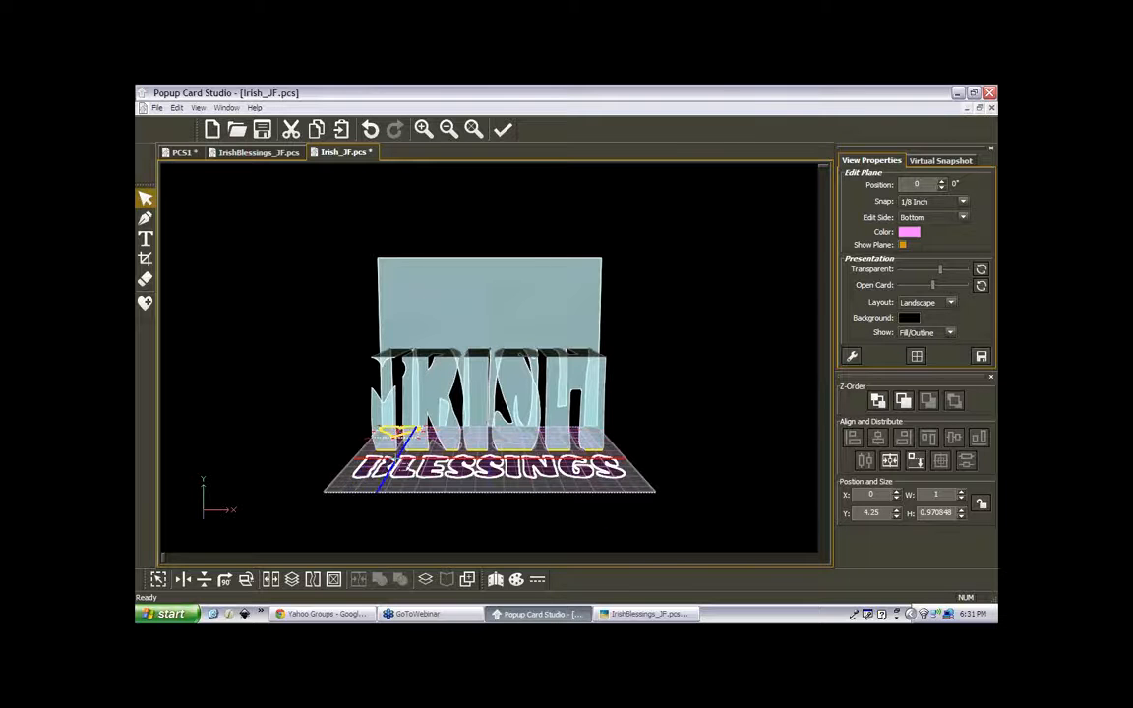
{"action": "key", "text": "ctrl+z"}
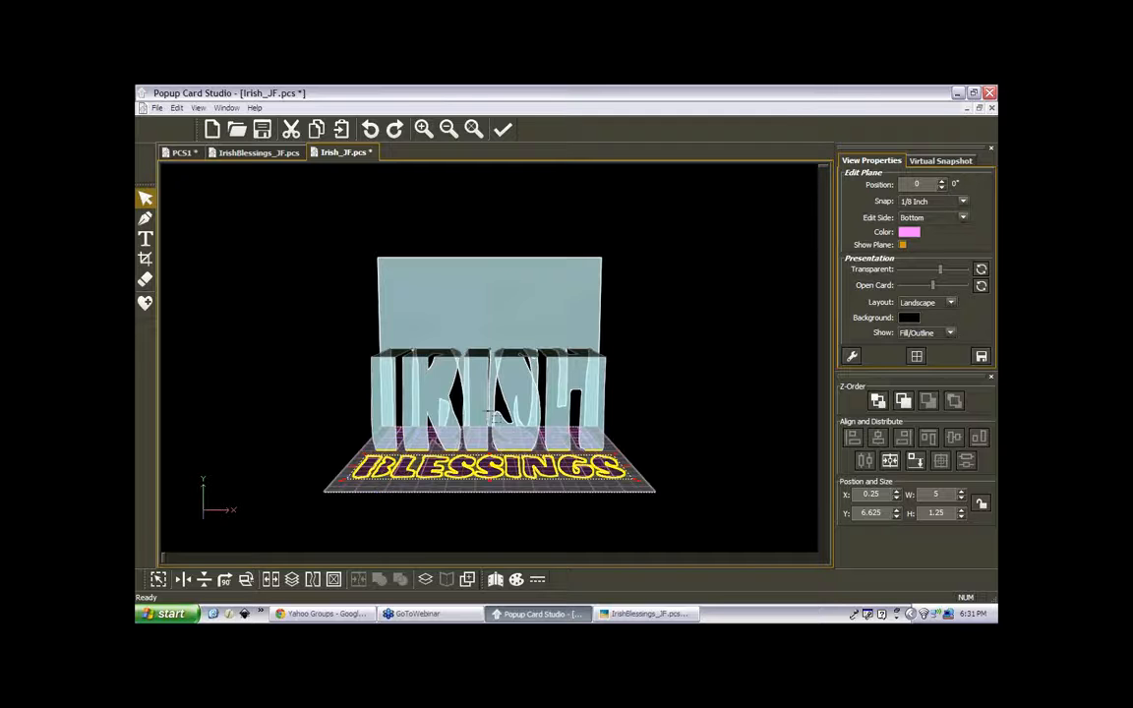
- Switch the edit plane to the card's back side and set its position to 0
{"action": "left_click", "coordinate": [481, 307]}
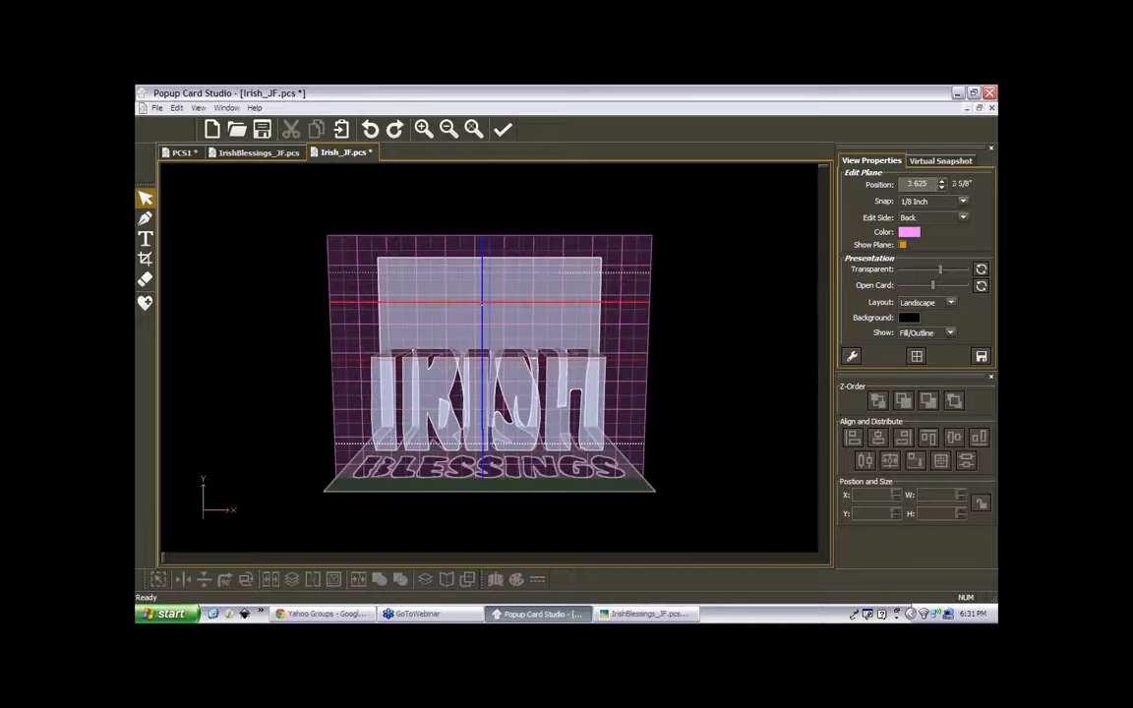
{"action": "double_click", "coordinate": [925, 183]}
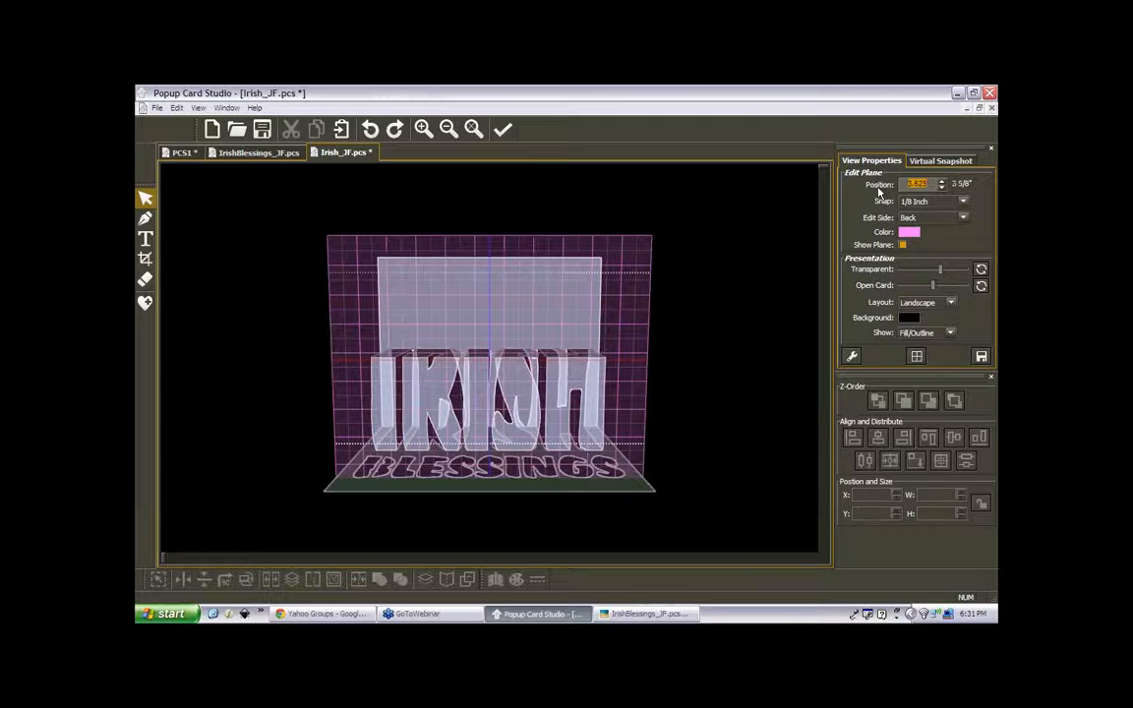
{"action": "type", "text": "0"}
{"action": "key", "text": "Return"}
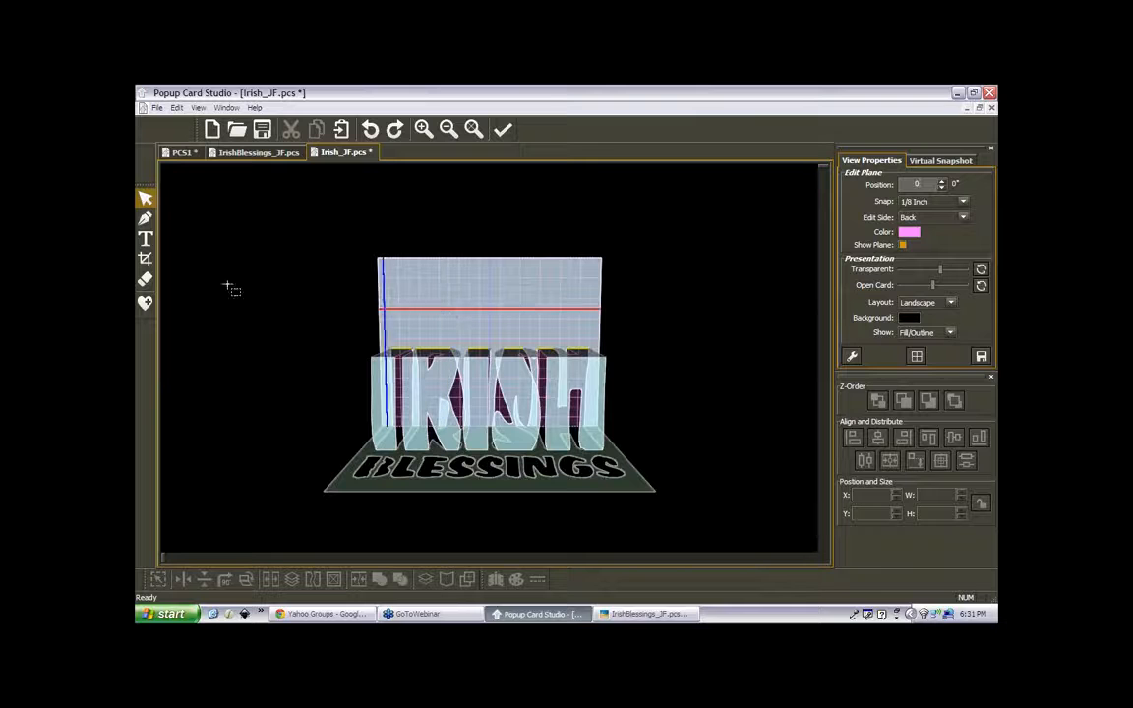
- Redo the heart's addition on the back panel and move it to about X 1, Y 0.75
{"action": "left_click", "coordinate": [146, 200]}
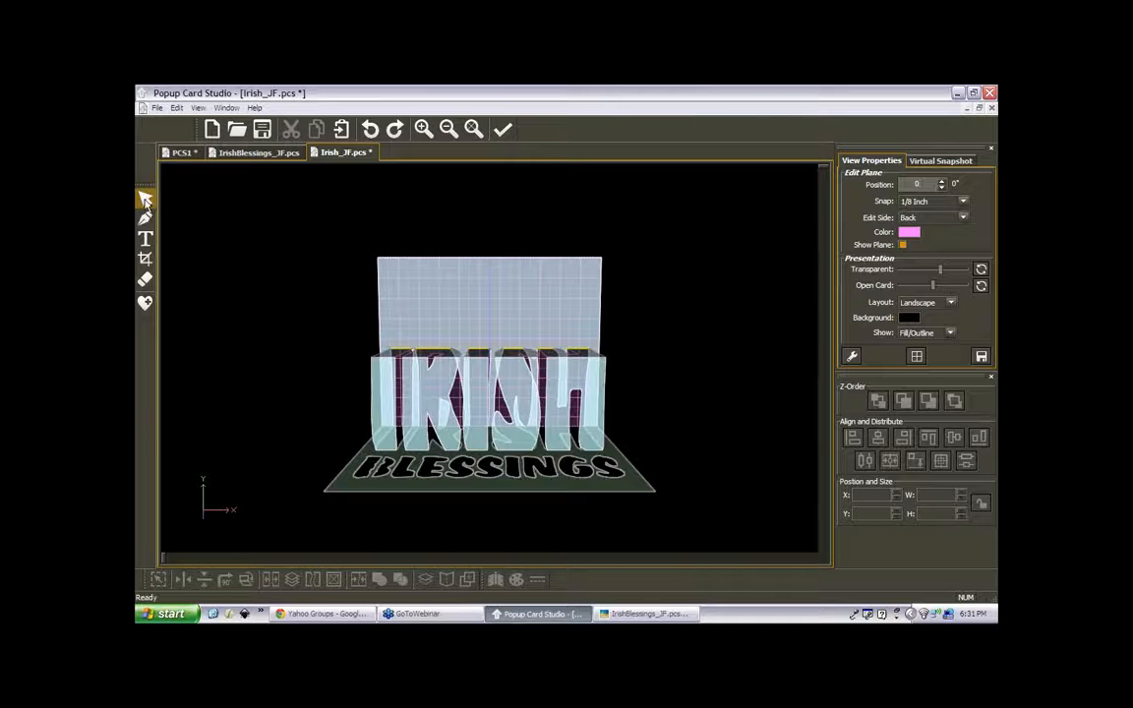
{"action": "key", "text": "ctrl+y"}
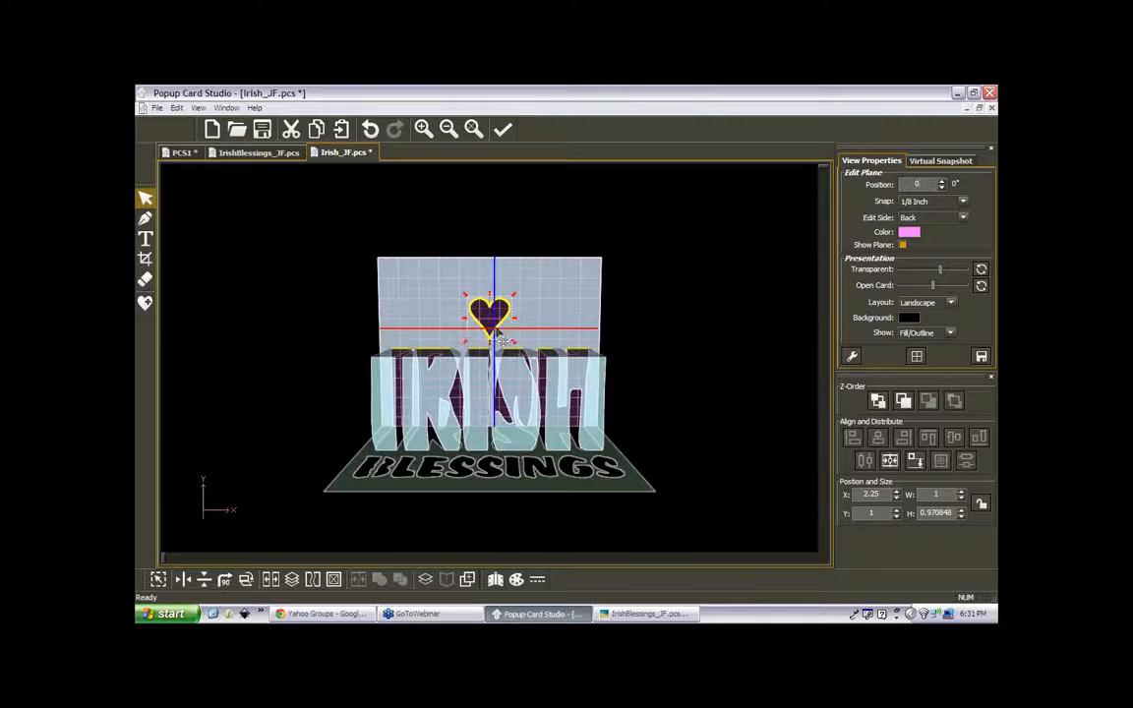
{"action": "left_click_drag", "start_coordinate": [502, 339], "coordinate": [450, 331]}
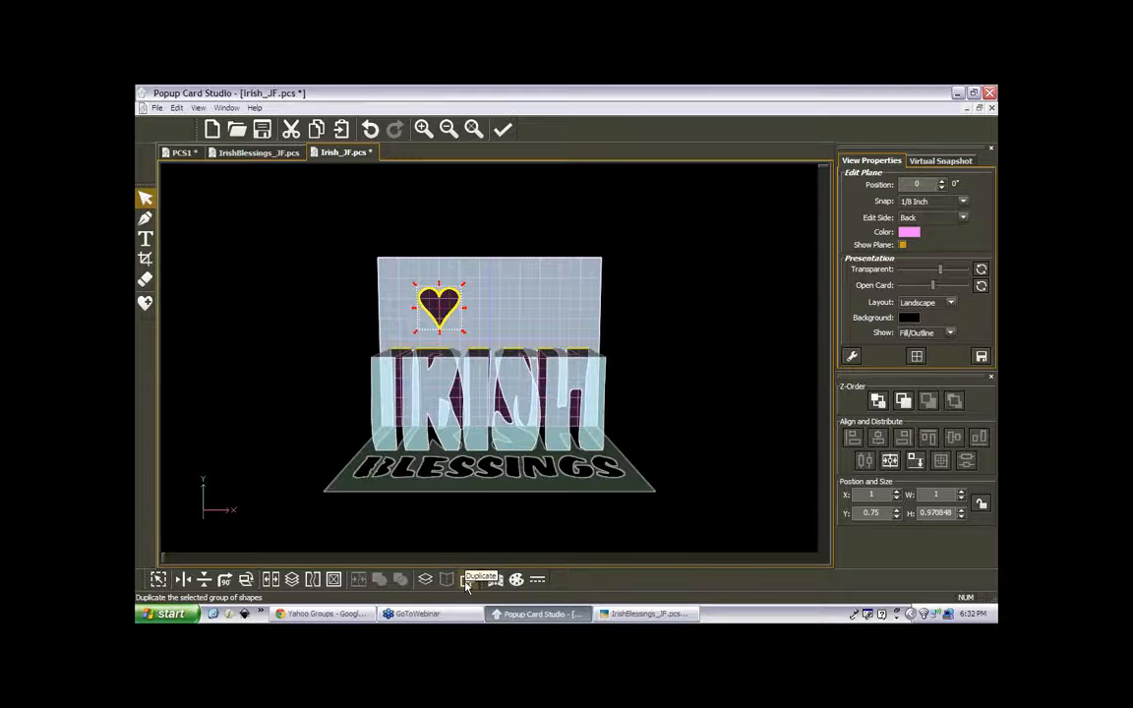
- Duplicate the heart into 1 row and 3 columns with 0.51 in. locked spacing
{"action": "left_click", "coordinate": [468, 582]}
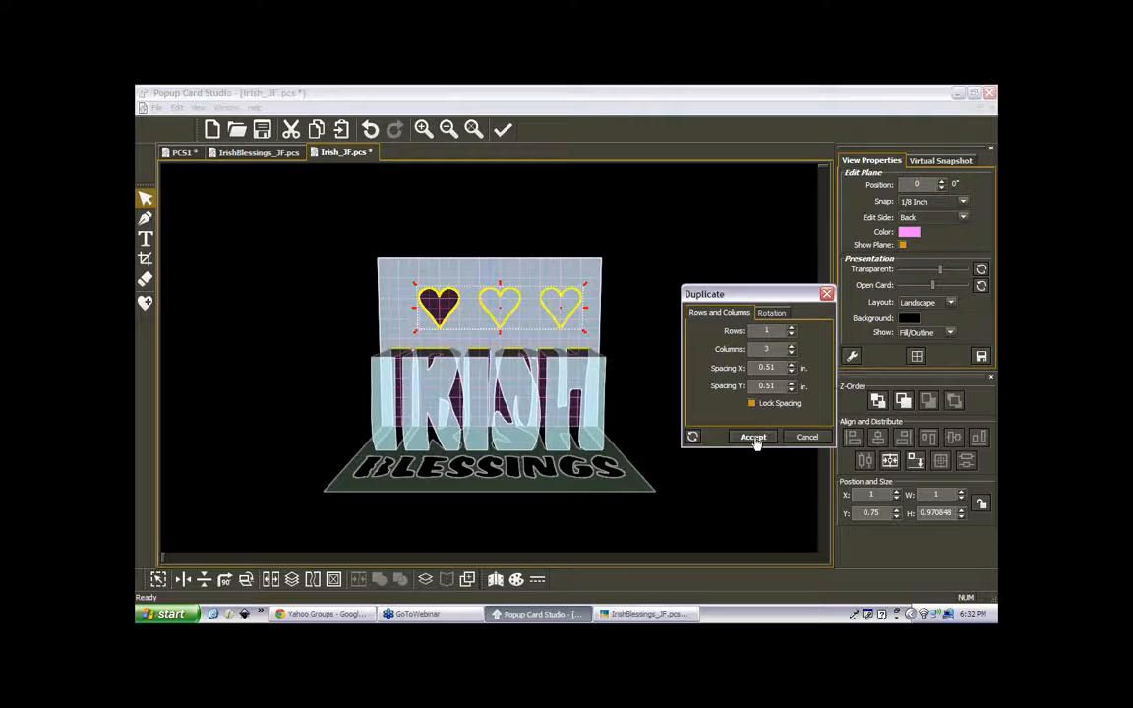
{"action": "left_click", "coordinate": [753, 437]}
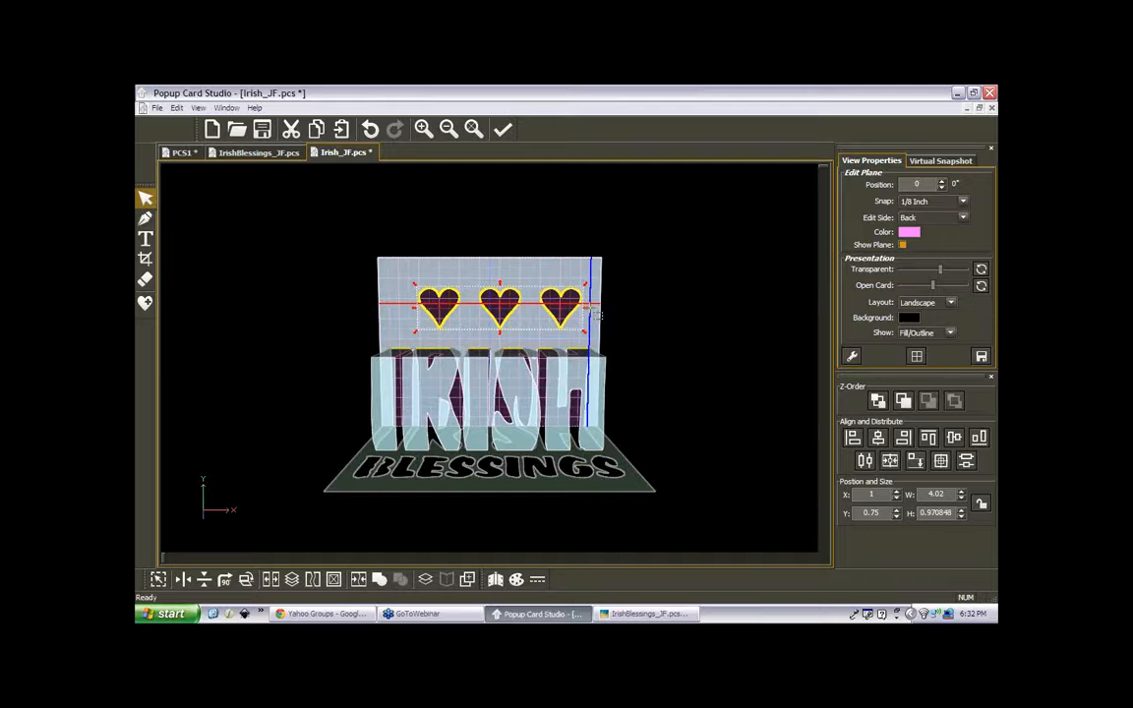
{"action": "left_click", "coordinate": [541, 283]}
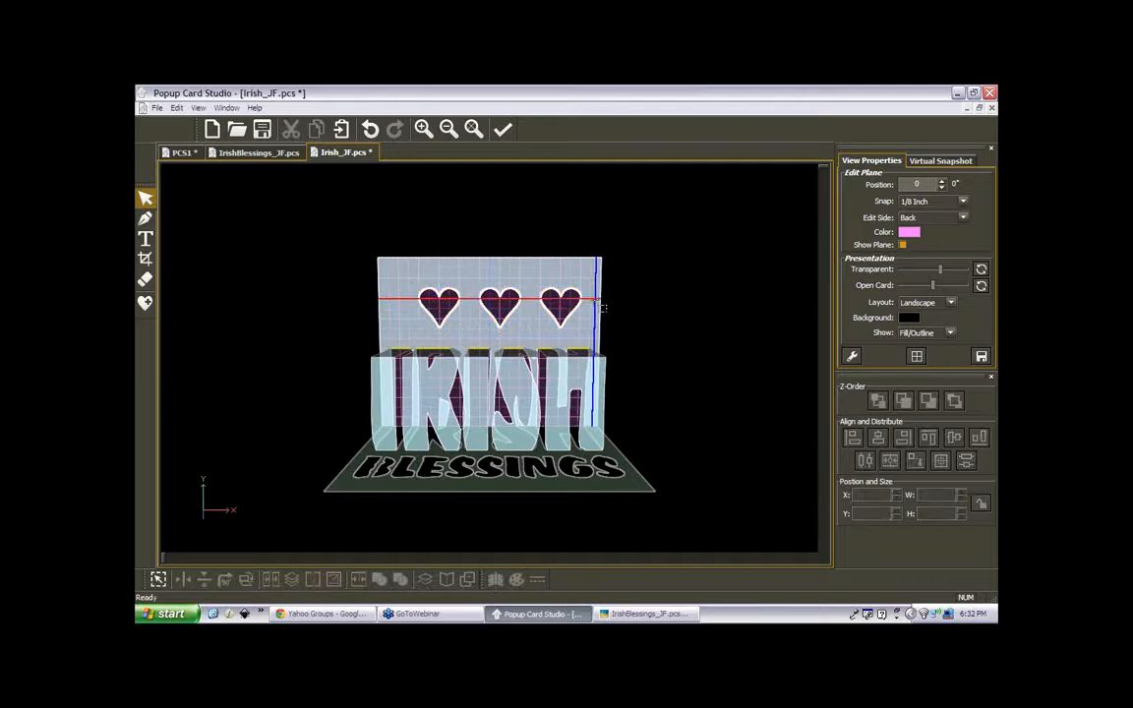
- Rotate the second and third hearts sideways and move them beneath the first so the three points meet as shamrock leaves
{"action": "left_click", "coordinate": [502, 310]}
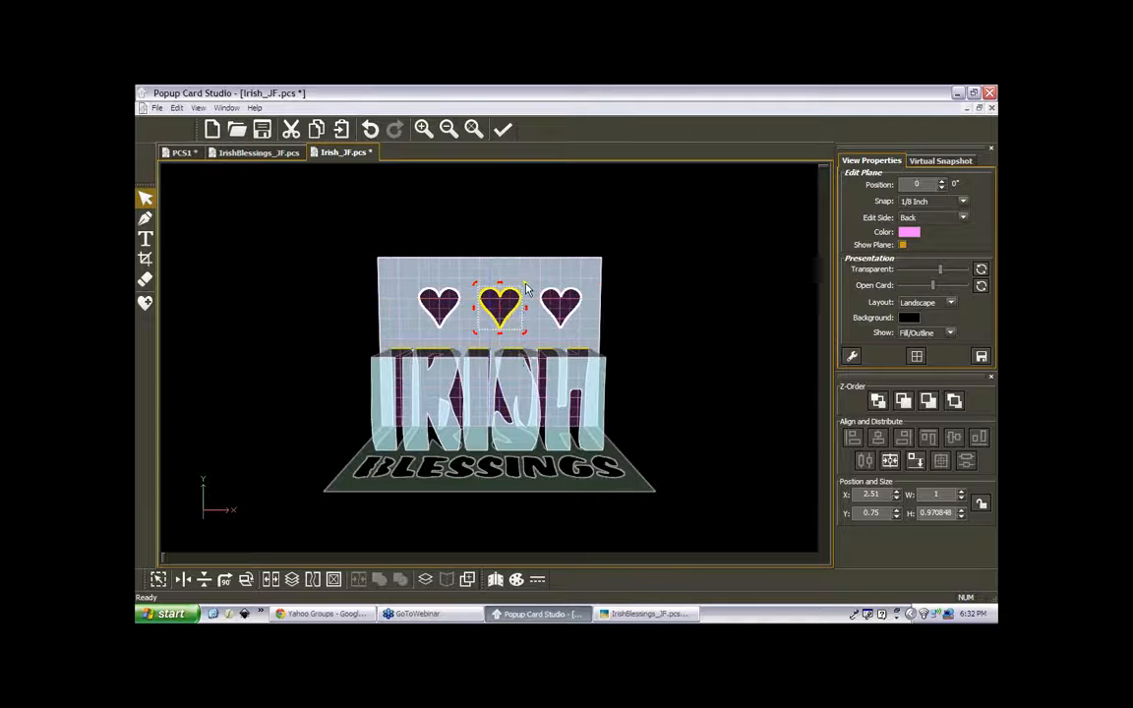
{"action": "left_click_drag", "start_coordinate": [526, 287], "coordinate": [482, 338]}
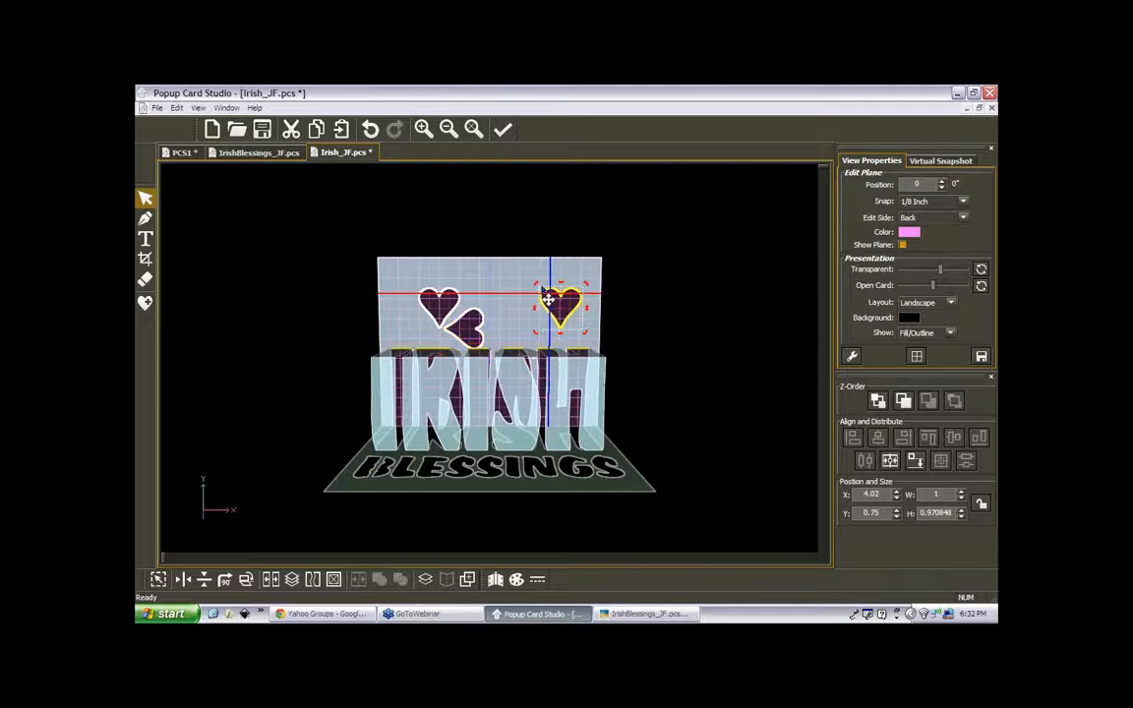
{"action": "left_click", "coordinate": [561, 309]}
{"action": "left_click_drag", "start_coordinate": [523, 297], "coordinate": [431, 338]}
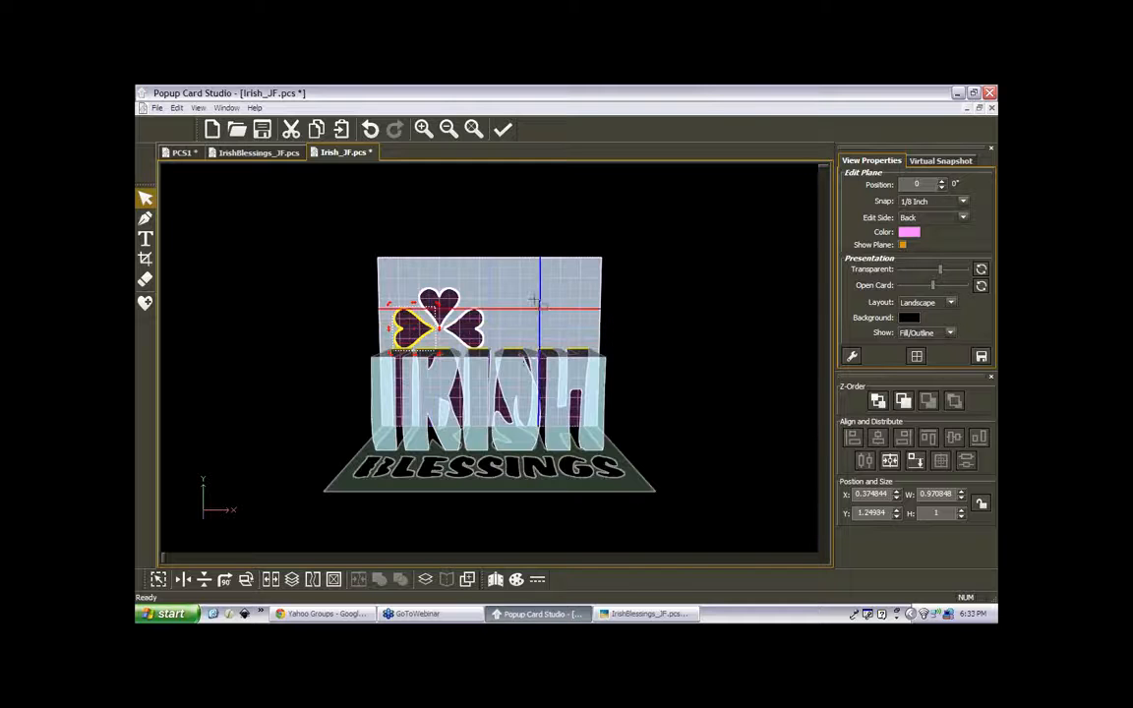
{"action": "left_click", "coordinate": [443, 321]}
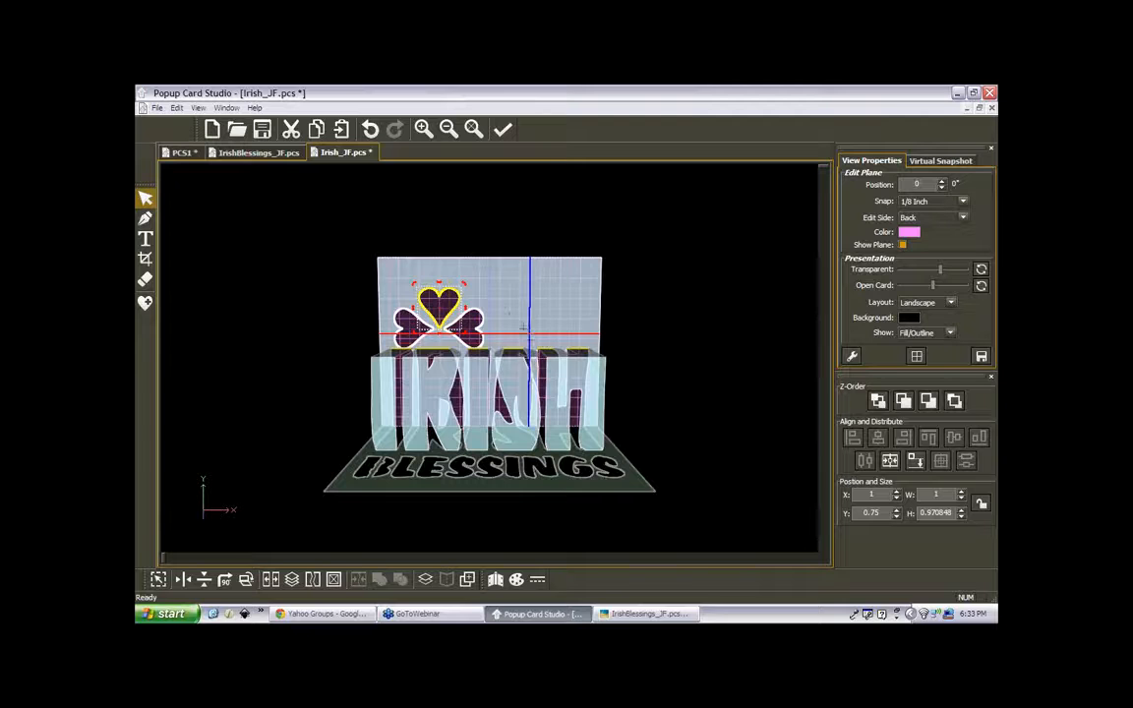
{"action": "left_click", "coordinate": [459, 275]}
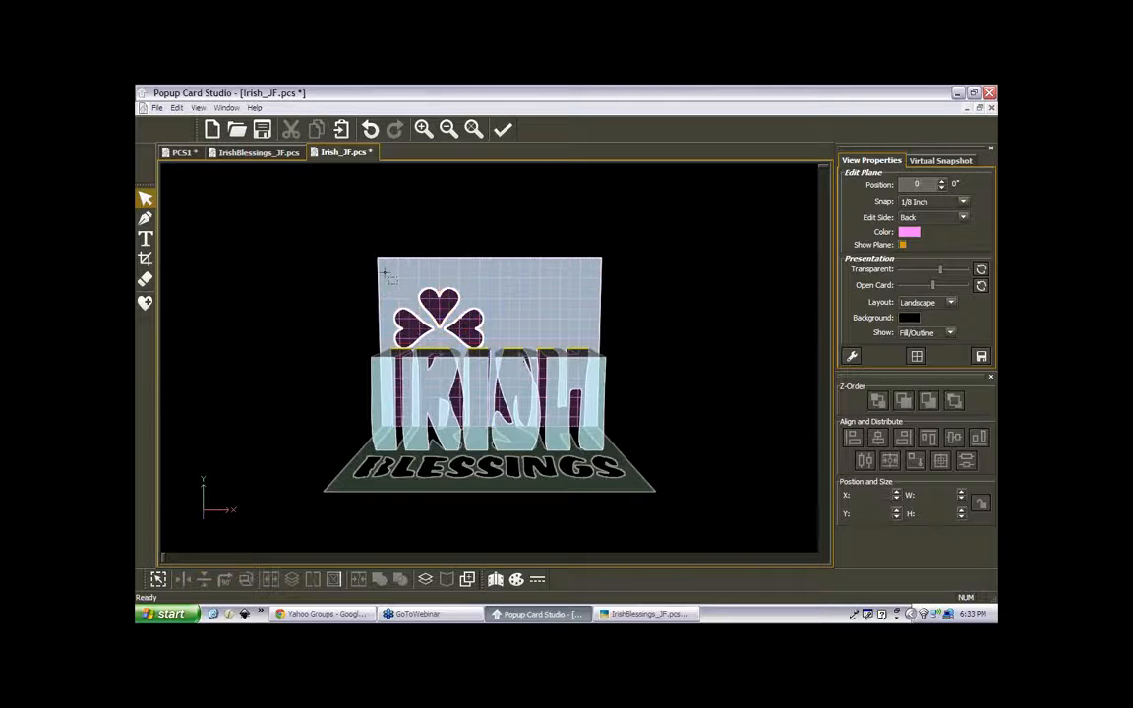
- Group the three heart leaves, center them across the back panel's width, and raise them to about Y 0.375
{"action": "left_click_drag", "start_coordinate": [346, 244], "coordinate": [543, 370]}
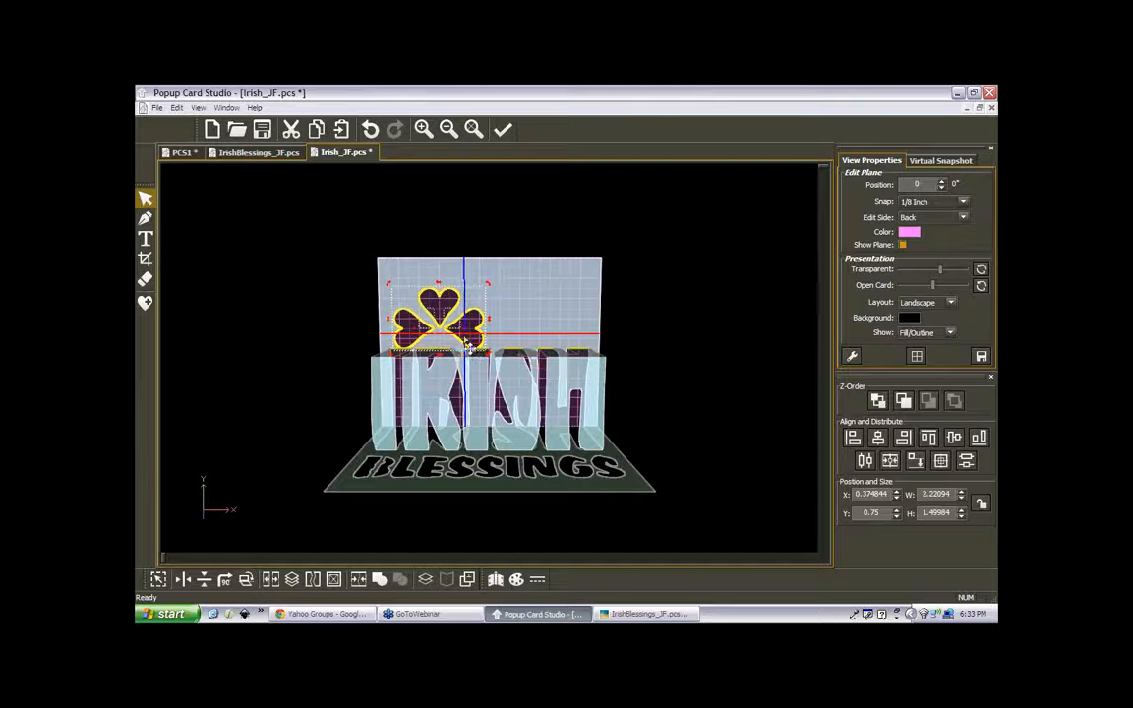
{"action": "left_click", "coordinate": [359, 580]}
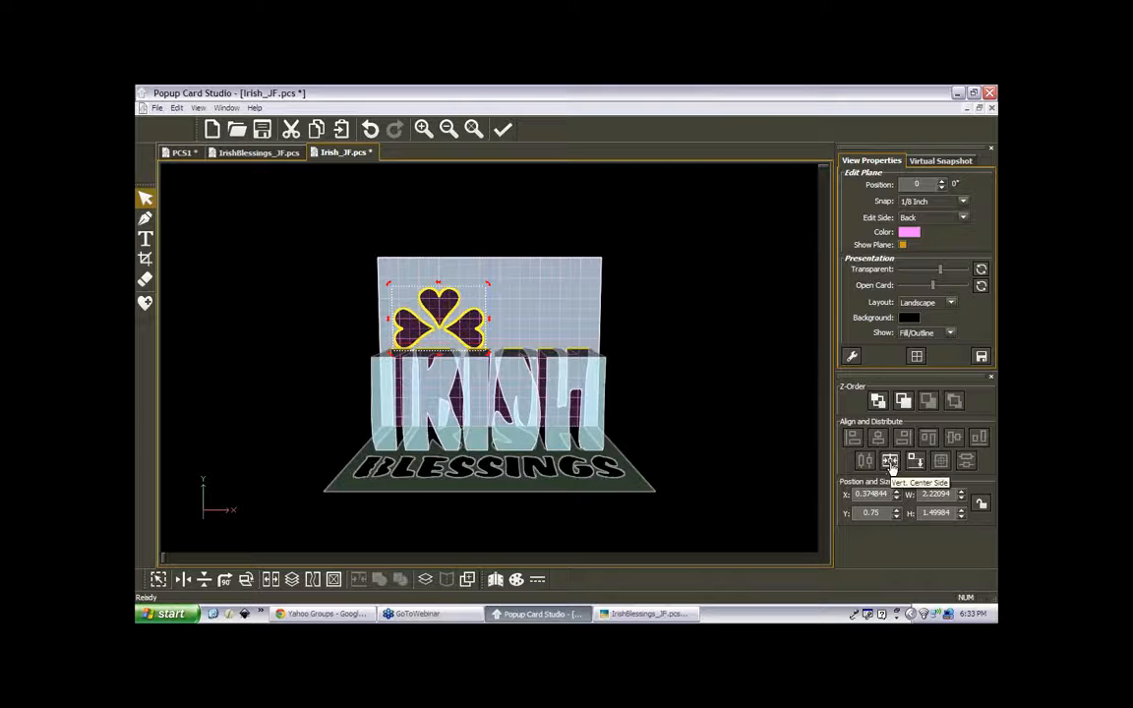
{"action": "left_click", "coordinate": [890, 462]}
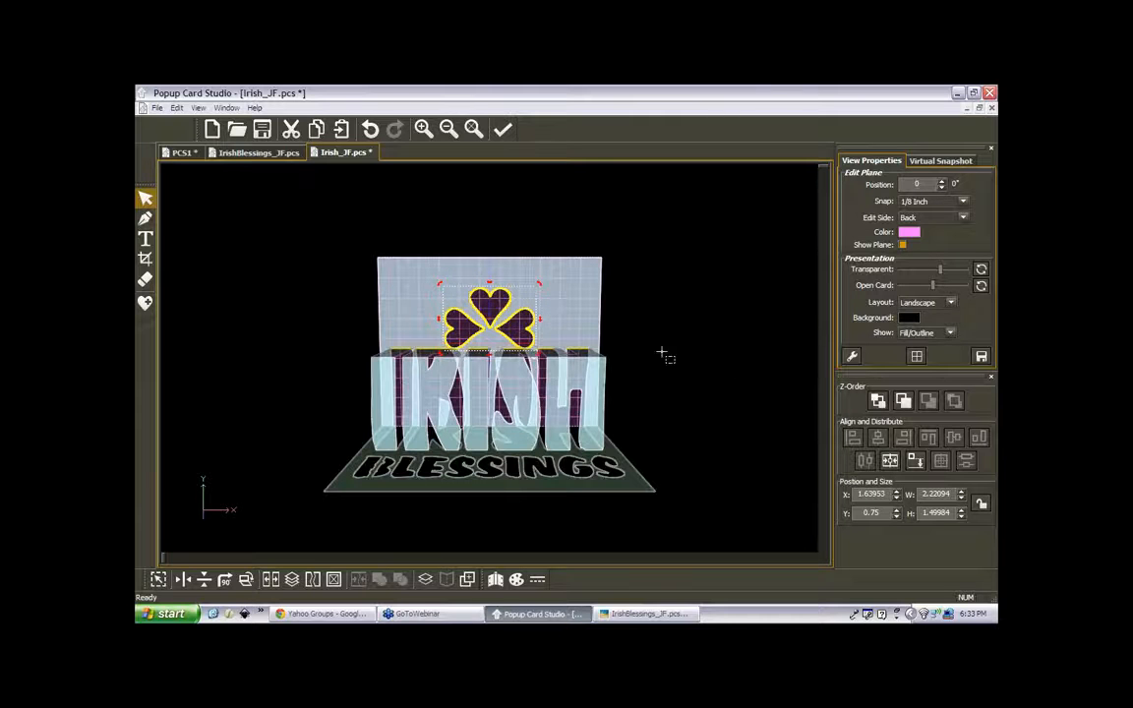
{"action": "left_click_drag", "start_coordinate": [524, 343], "coordinate": [524, 330]}
{"action": "left_click", "coordinate": [523, 331]}
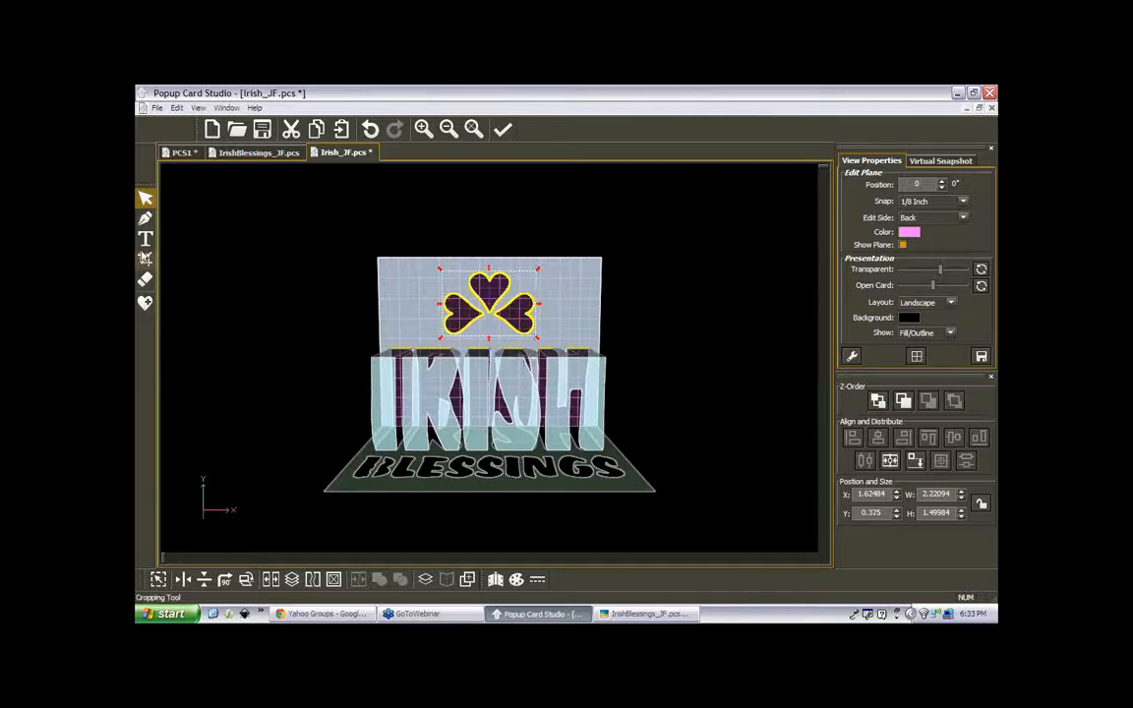
- Add the Crescent shape from the generic basic shapes to the back panel
{"action": "left_click", "coordinate": [144, 303]}
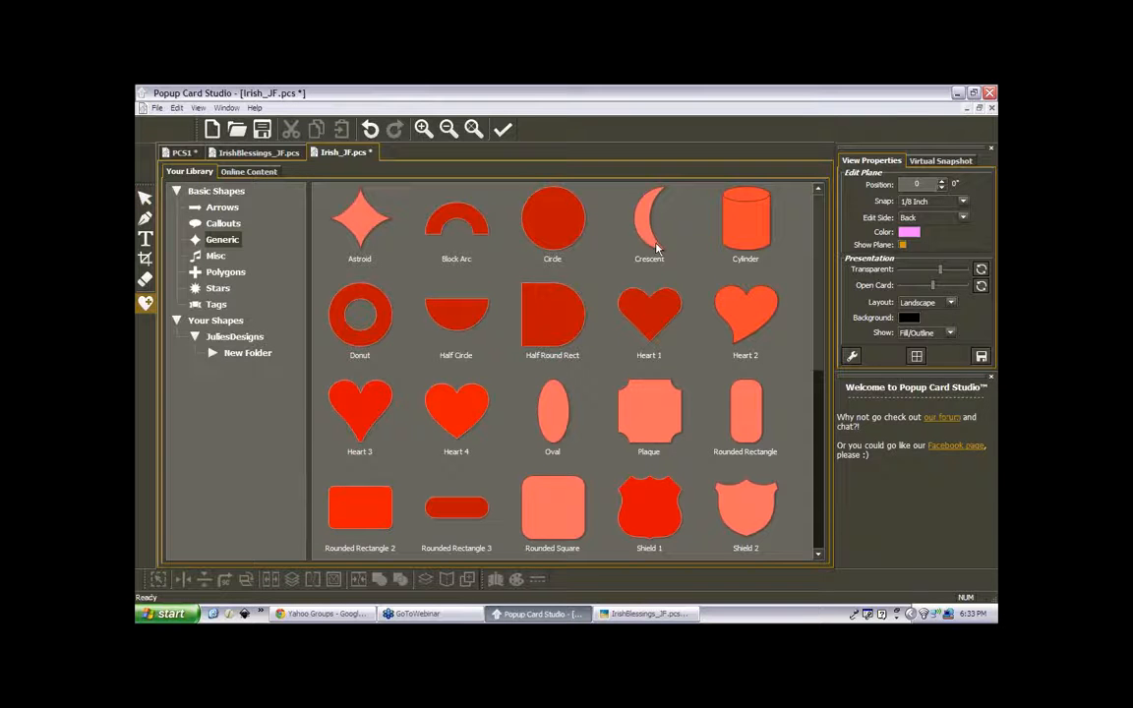
{"action": "double_click", "coordinate": [650, 243]}
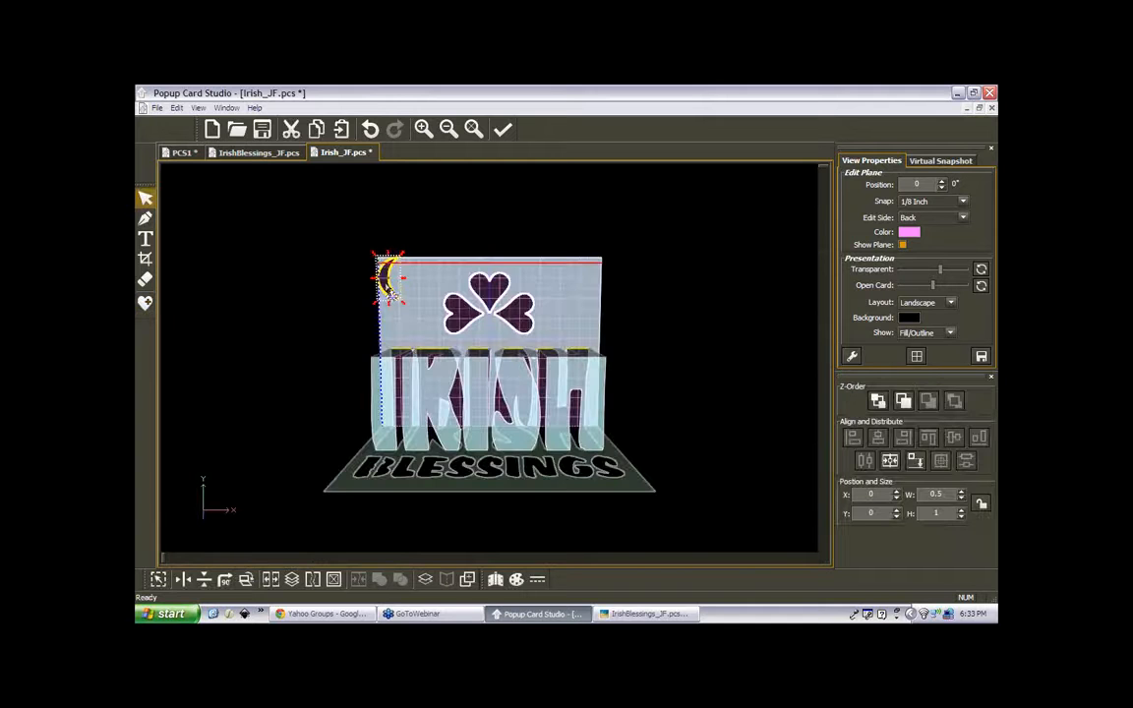
{"action": "left_click_drag", "start_coordinate": [389, 284], "coordinate": [391, 299]}
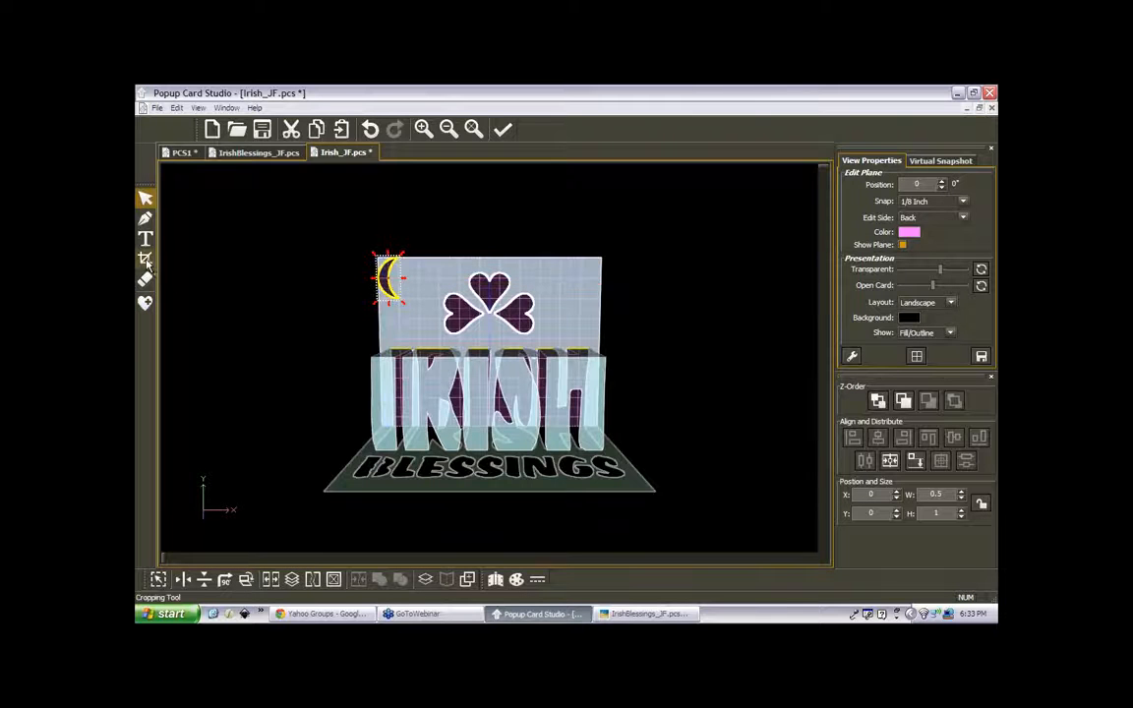
- Crop the crescent with an inclusive rectangle, keeping its upper part at a height of about 0.59 inches
{"action": "left_click", "coordinate": [146, 260]}
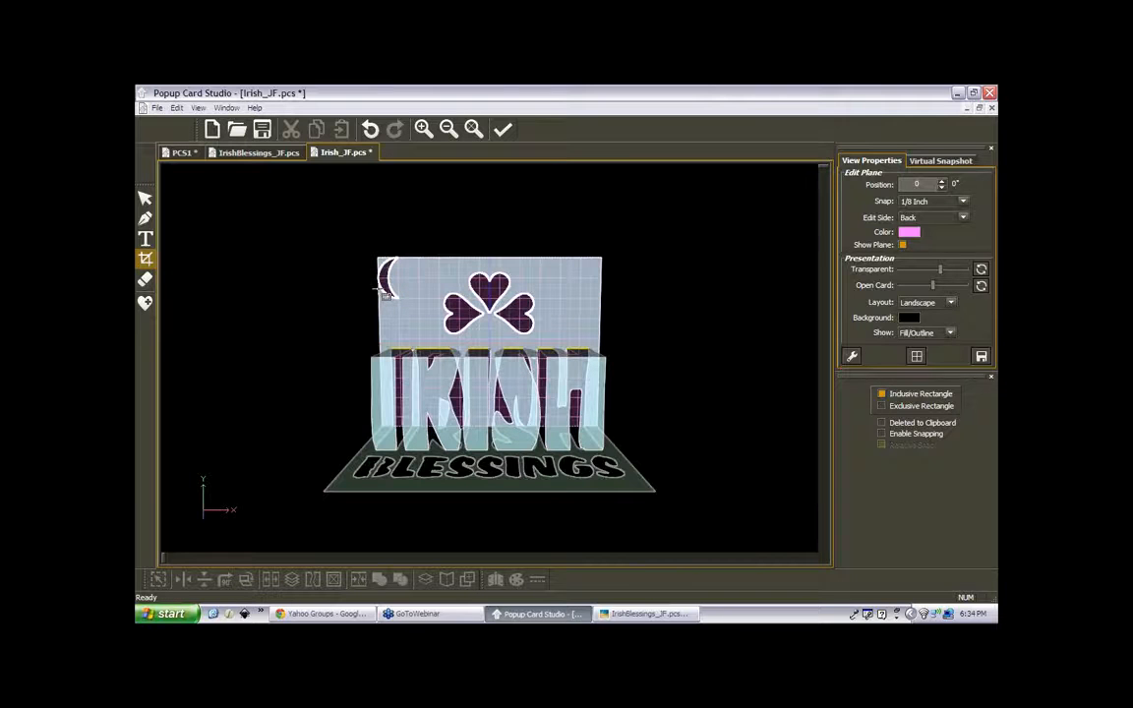
{"action": "left_click", "coordinate": [146, 280]}
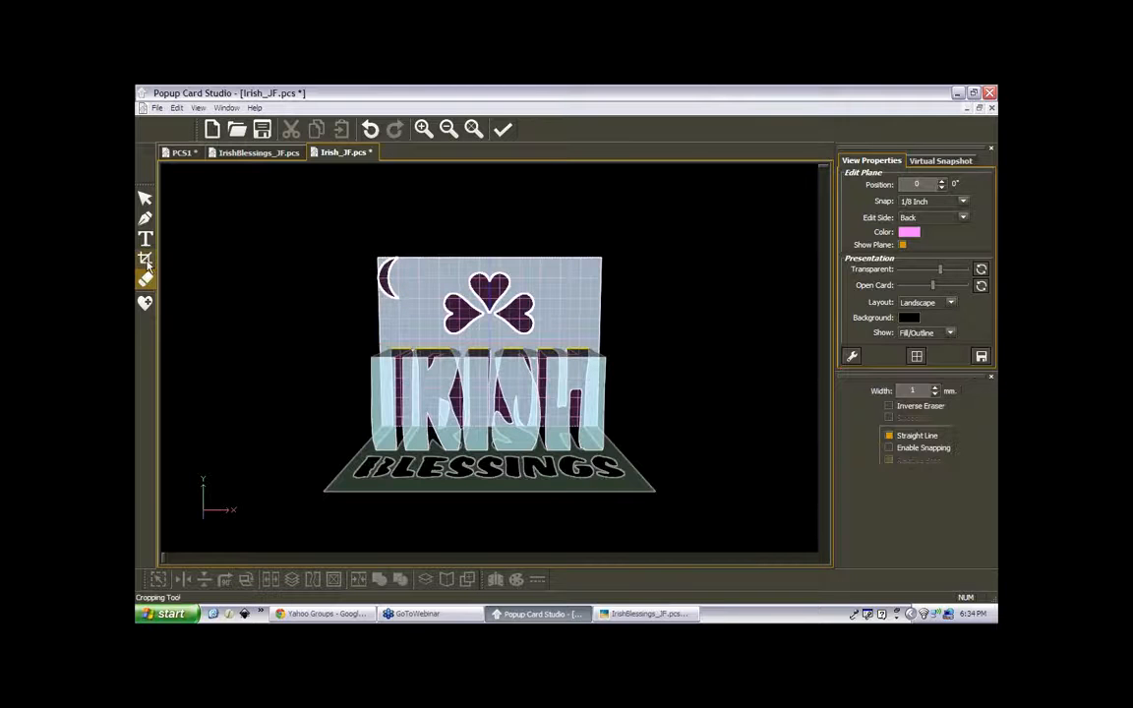
{"action": "left_click", "coordinate": [146, 261]}
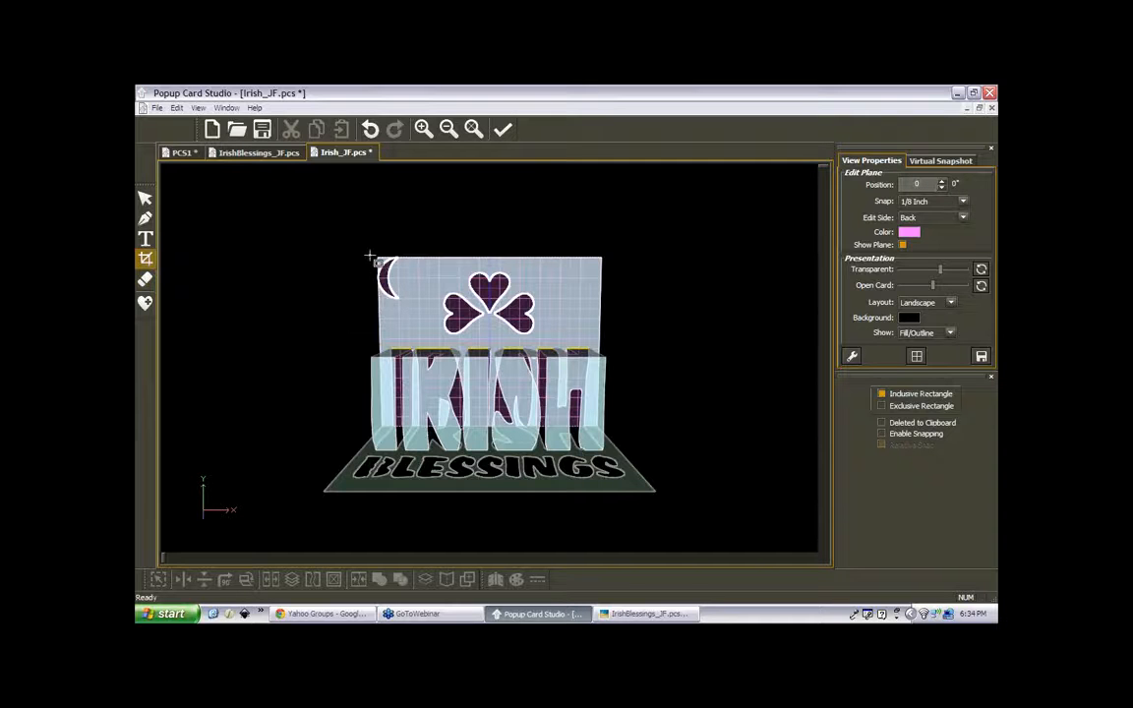
{"action": "left_click_drag", "start_coordinate": [371, 256], "coordinate": [403, 282]}
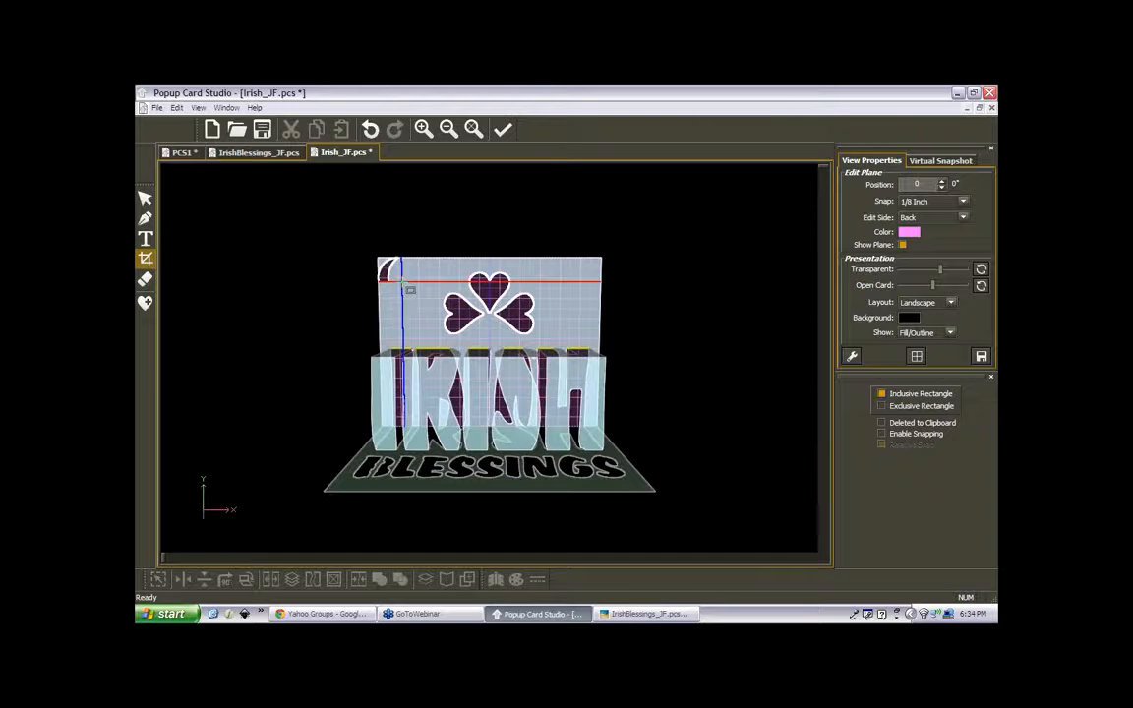
- Move the cropped crescent below the hearts' meeting point and rotate it into a stem at about X 2.625, Y 1.375
{"action": "left_click", "coordinate": [145, 200]}
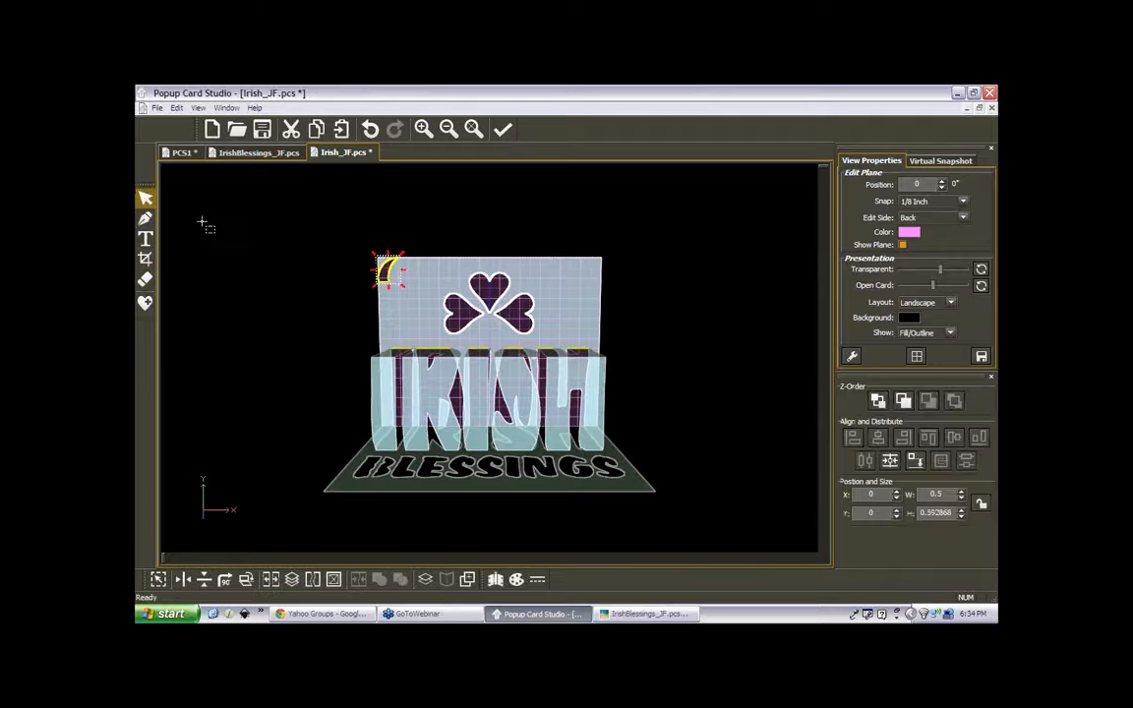
{"action": "left_click_drag", "start_coordinate": [383, 283], "coordinate": [479, 338]}
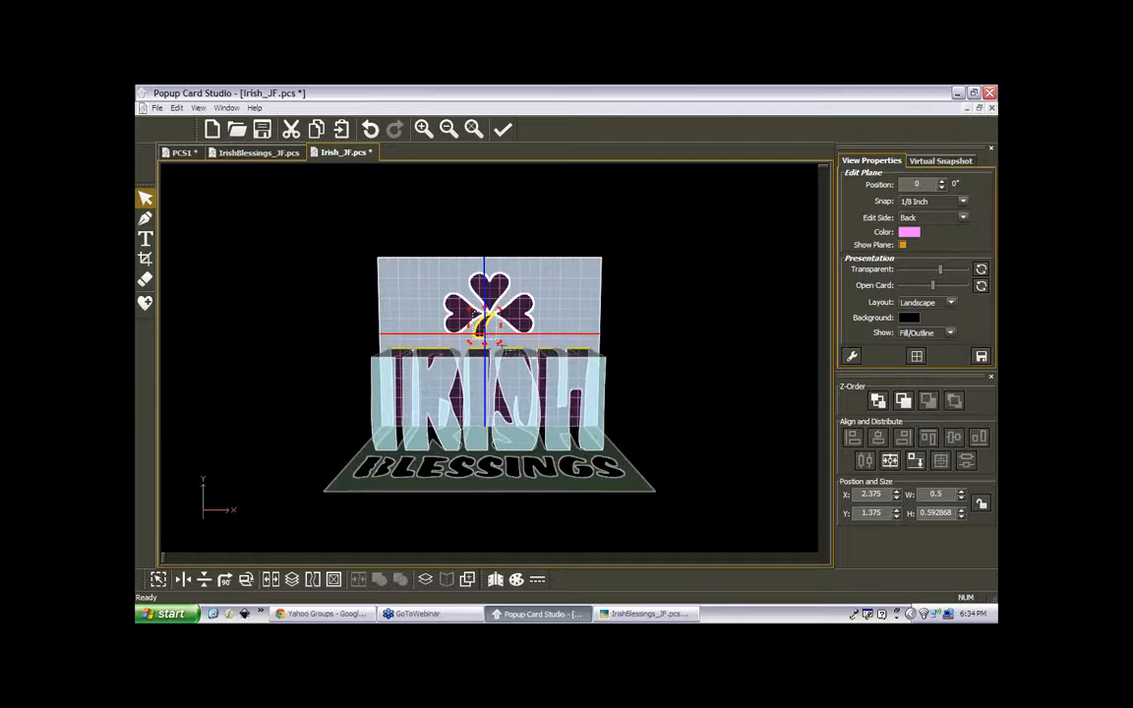
{"action": "left_click", "coordinate": [502, 349]}
{"action": "mouse_move", "coordinate": [502, 344]}
{"action": "left_mouse_down"}
{"action": "mouse_move", "coordinate": [520, 331]}
{"action": "mouse_move", "coordinate": [478, 331]}
{"action": "mouse_move", "coordinate": [495, 346]}
{"action": "left_mouse_up"}
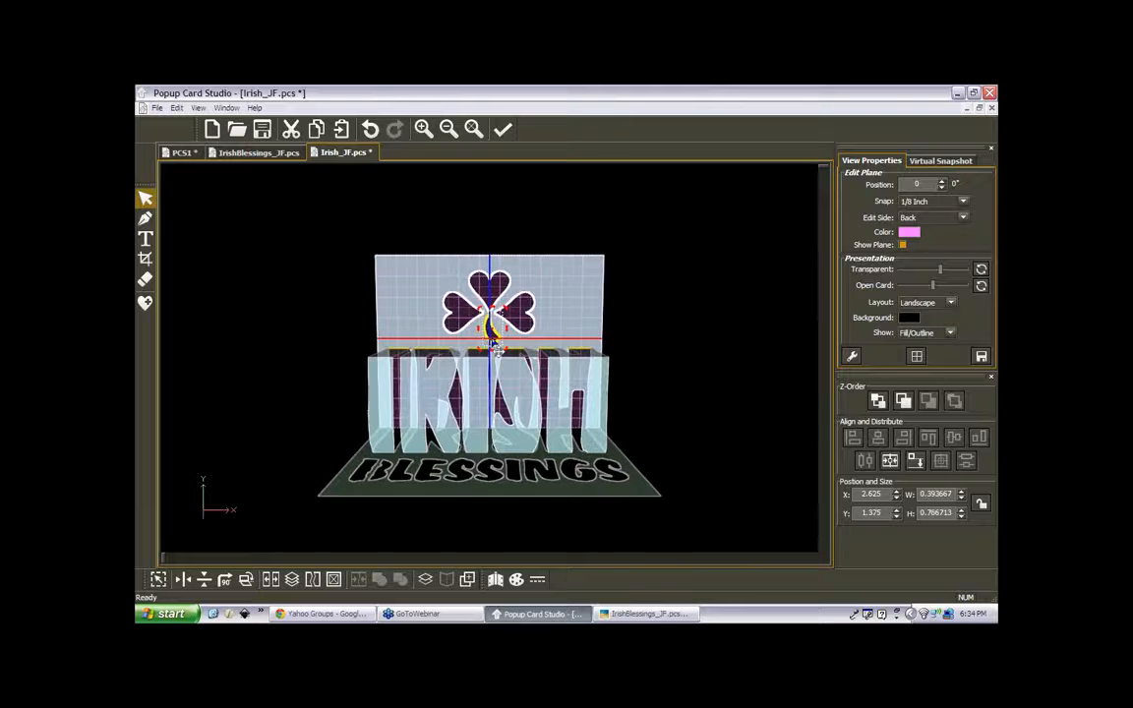
- Set the snap to 1/64 Inch, then shrink the stem to about 0.33 by 0.64 inches and place it just under the hearts
{"action": "scroll", "coordinate": [497, 349], "scroll_direction": "up", "scroll_amount": 2}
{"action": "scroll", "coordinate": [497, 347], "scroll_direction": "up", "scroll_amount": 2}
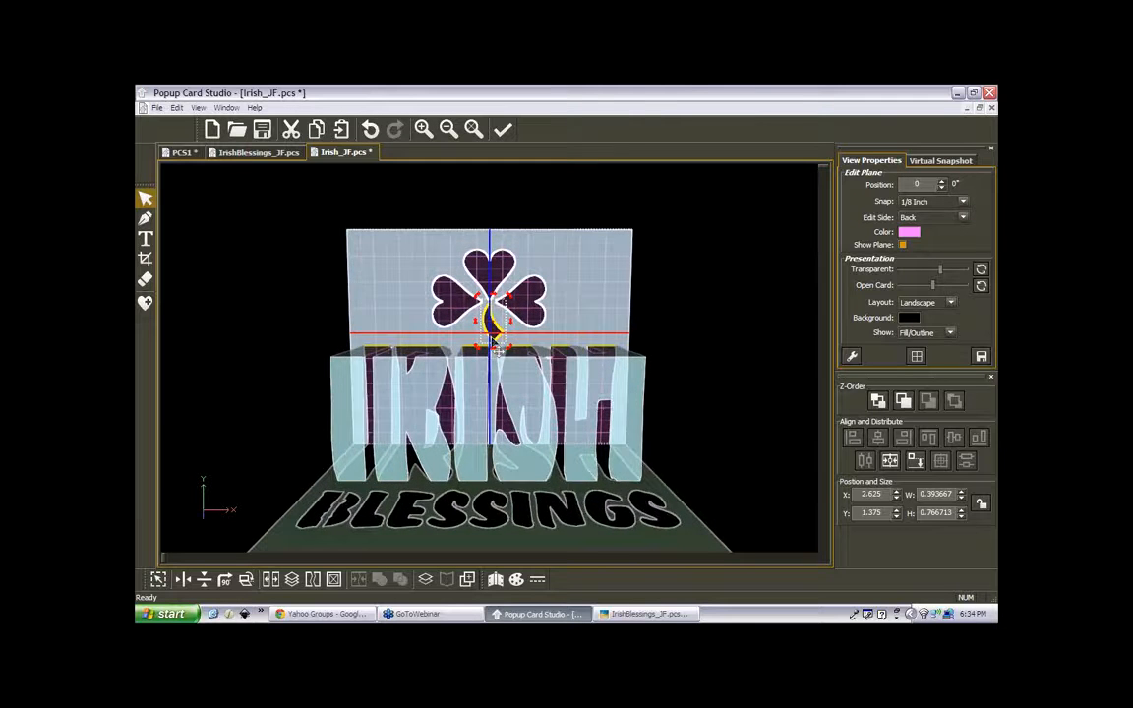
{"action": "scroll", "coordinate": [497, 347], "scroll_direction": "up", "scroll_amount": 2}
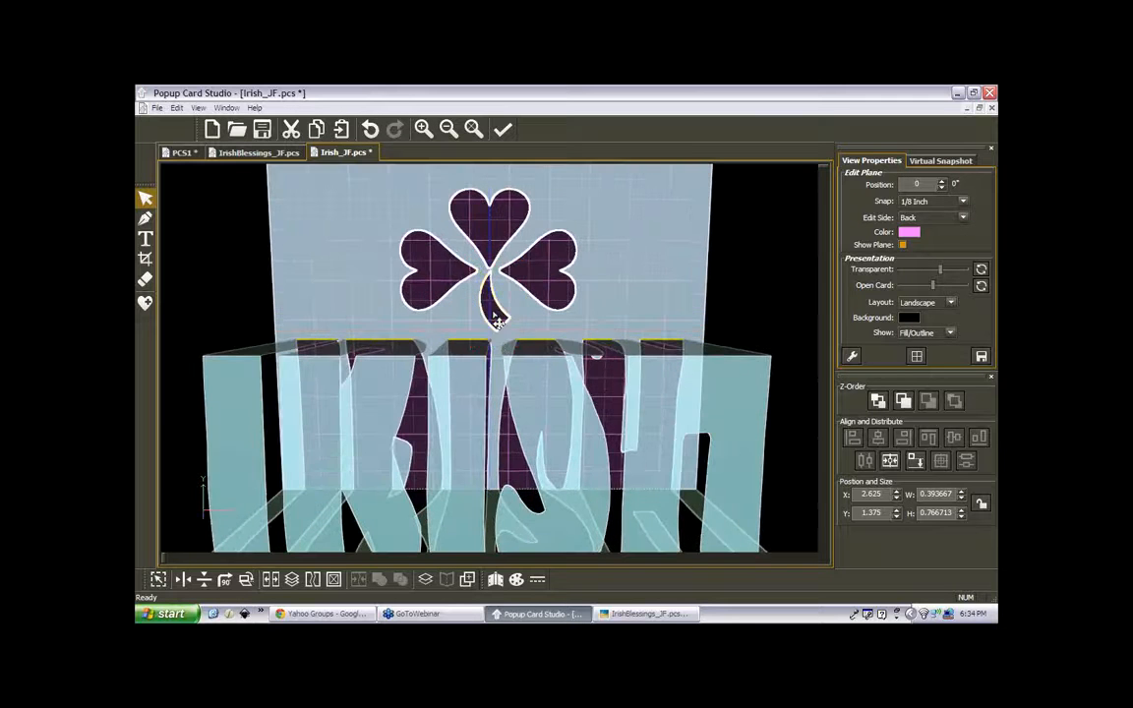
{"action": "scroll", "coordinate": [493, 311], "scroll_direction": "down", "scroll_amount": 1}
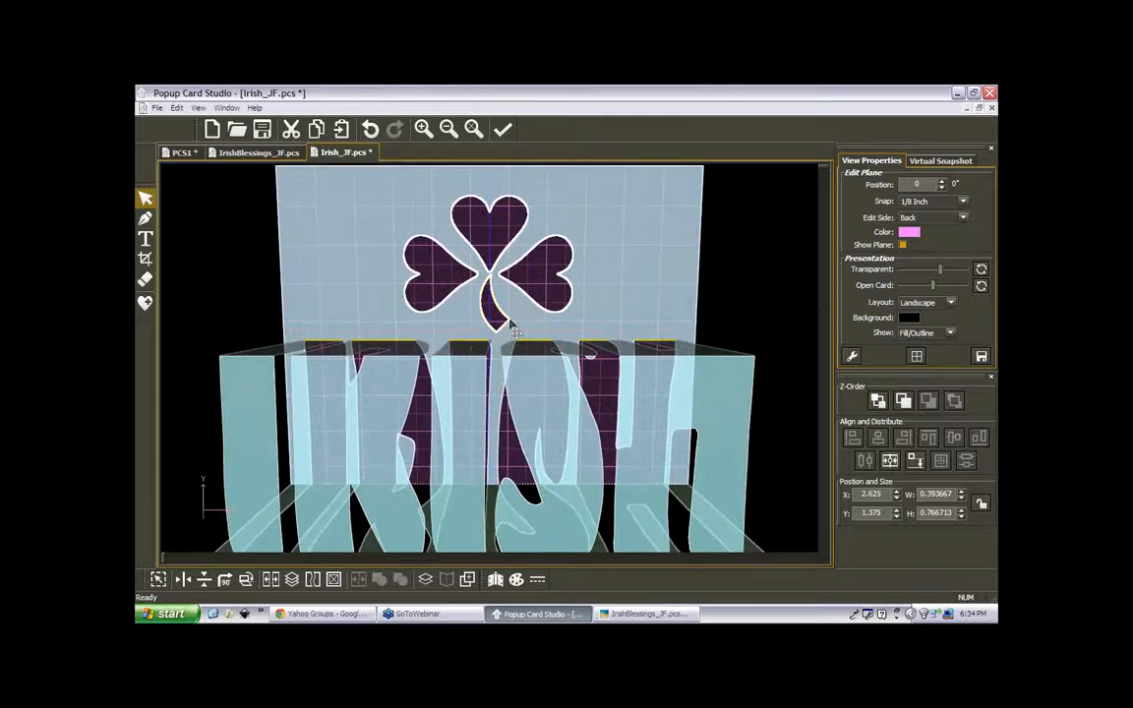
{"action": "left_click", "coordinate": [509, 322]}
{"action": "left_click_drag", "start_coordinate": [492, 316], "coordinate": [498, 327]}
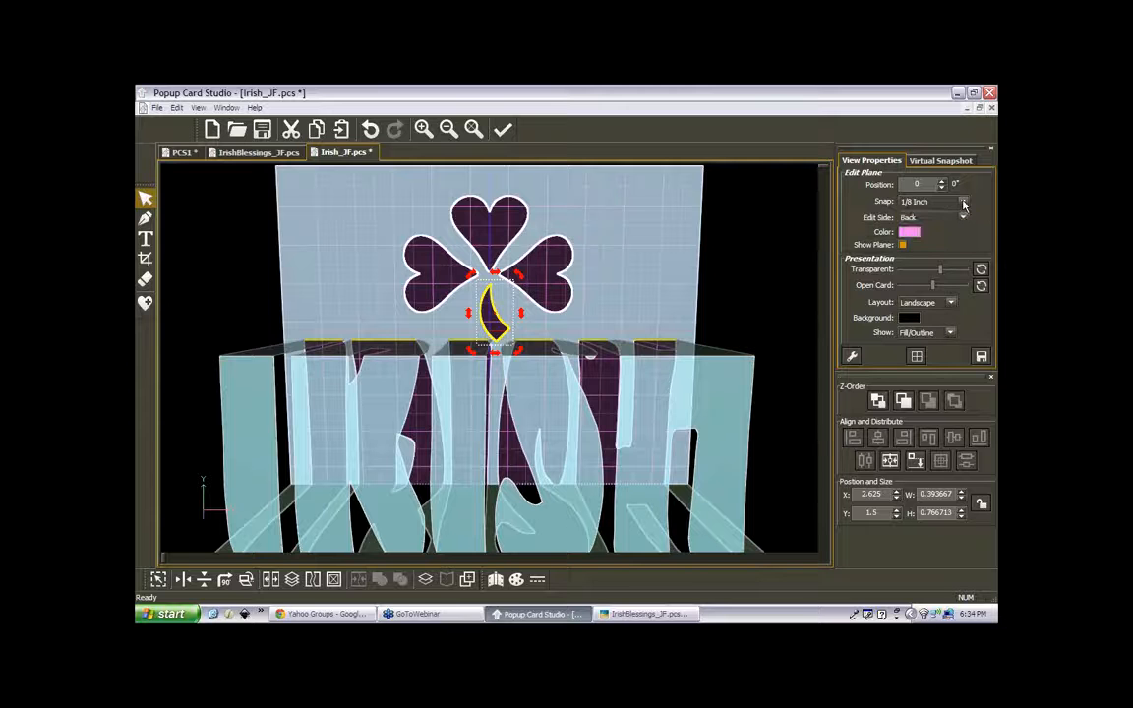
{"action": "left_click", "coordinate": [964, 202]}
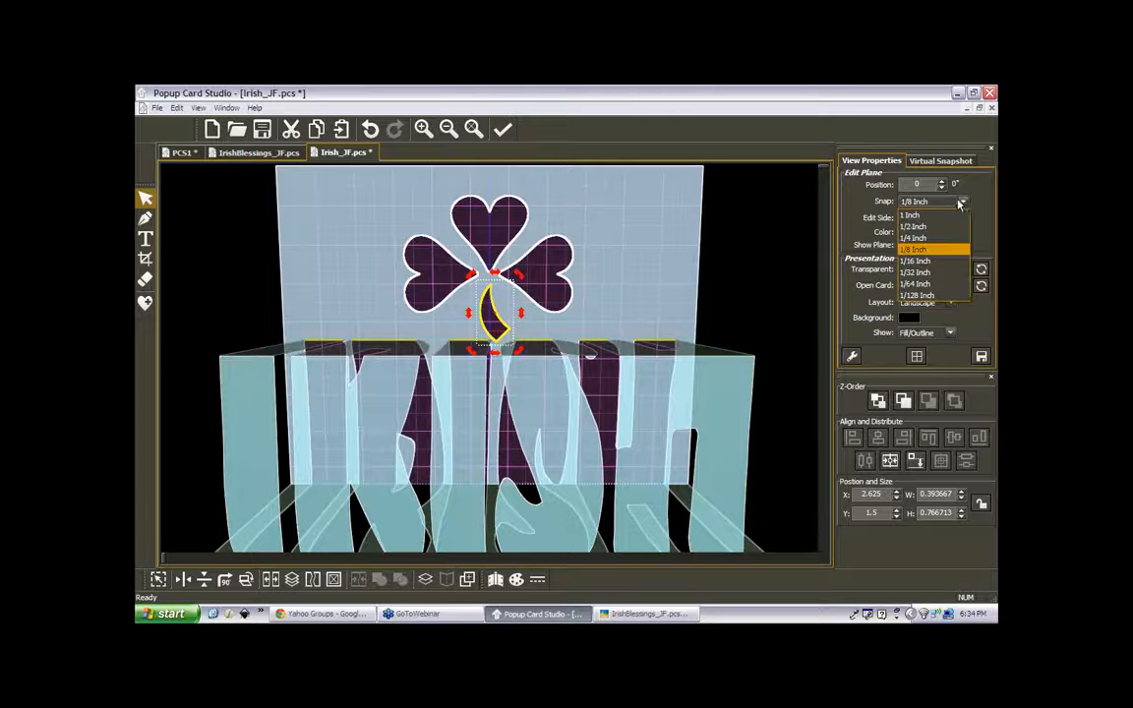
{"action": "left_click", "coordinate": [919, 285]}
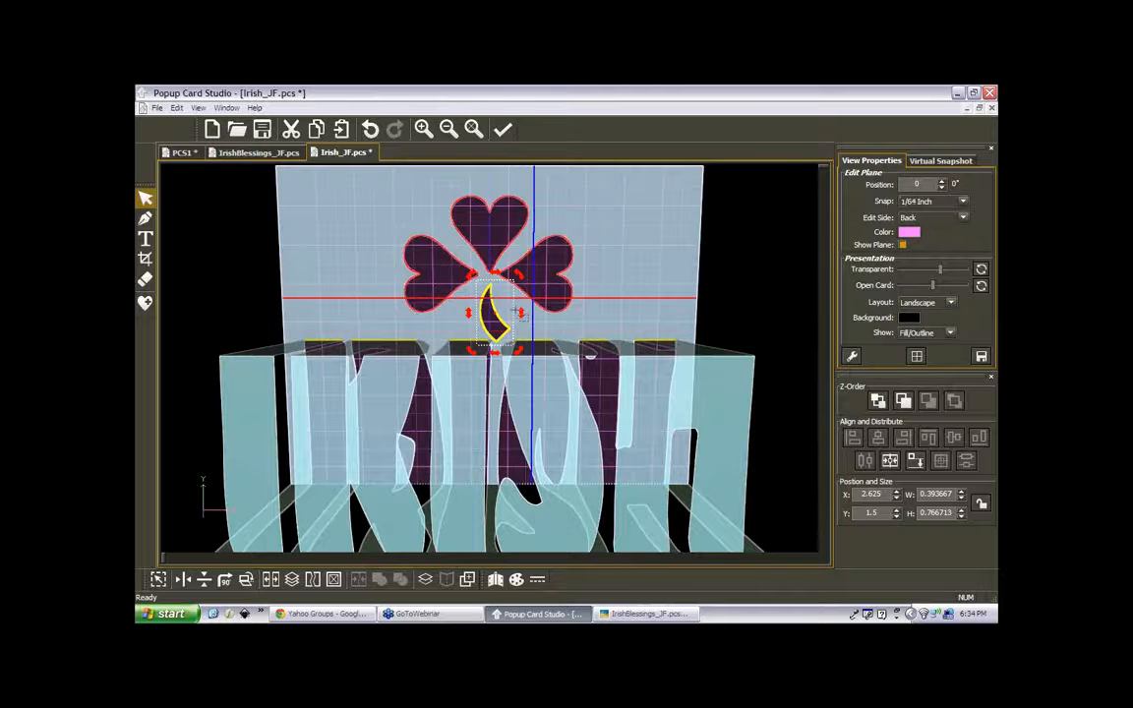
{"action": "mouse_move", "coordinate": [497, 329]}
{"action": "left_mouse_down"}
{"action": "mouse_move", "coordinate": [483, 334]}
{"action": "mouse_move", "coordinate": [493, 310]}
{"action": "mouse_move", "coordinate": [504, 326]}
{"action": "left_mouse_up"}
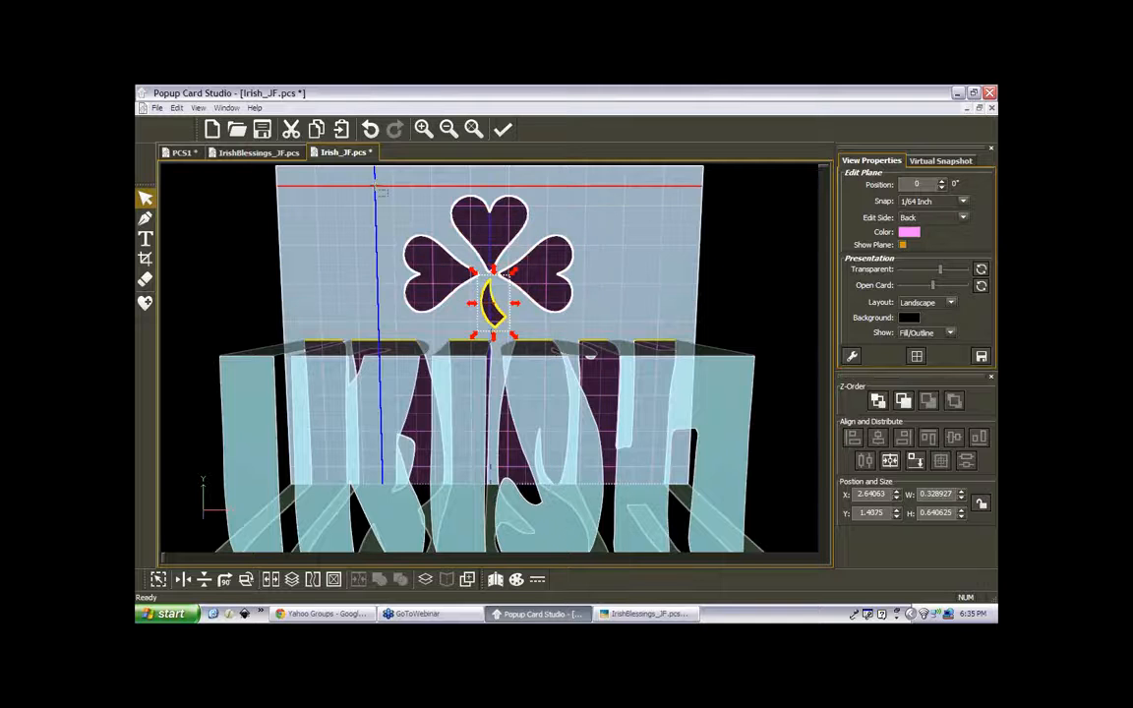
- Group the hearts with the stem, narrow the shamrock to about 1.83 inches wide, and center it across the back panel
{"action": "left_click_drag", "start_coordinate": [374, 183], "coordinate": [602, 340]}
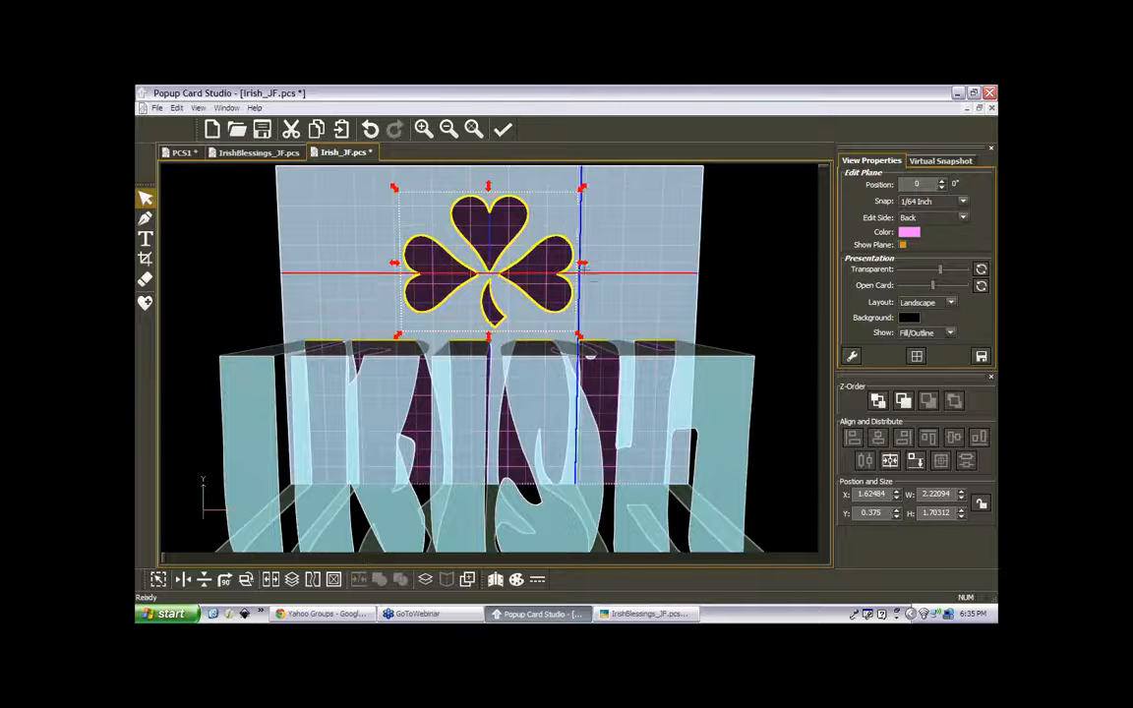
{"action": "left_click_drag", "start_coordinate": [584, 265], "coordinate": [555, 265]}
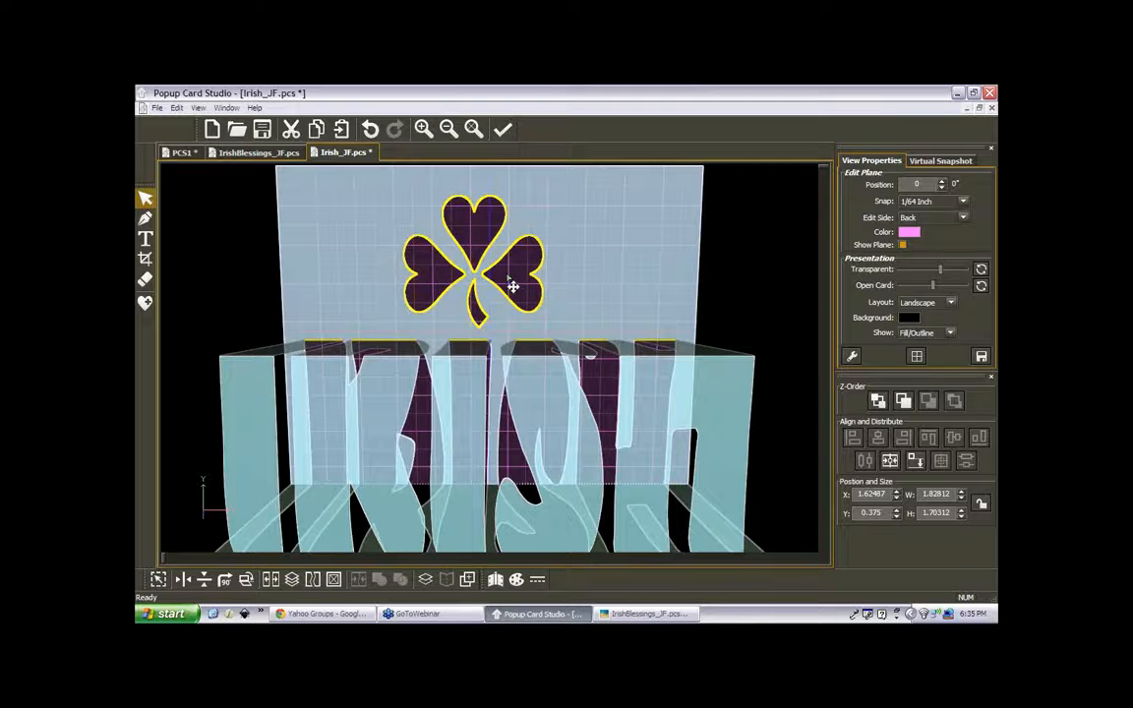
{"action": "left_click", "coordinate": [890, 462]}
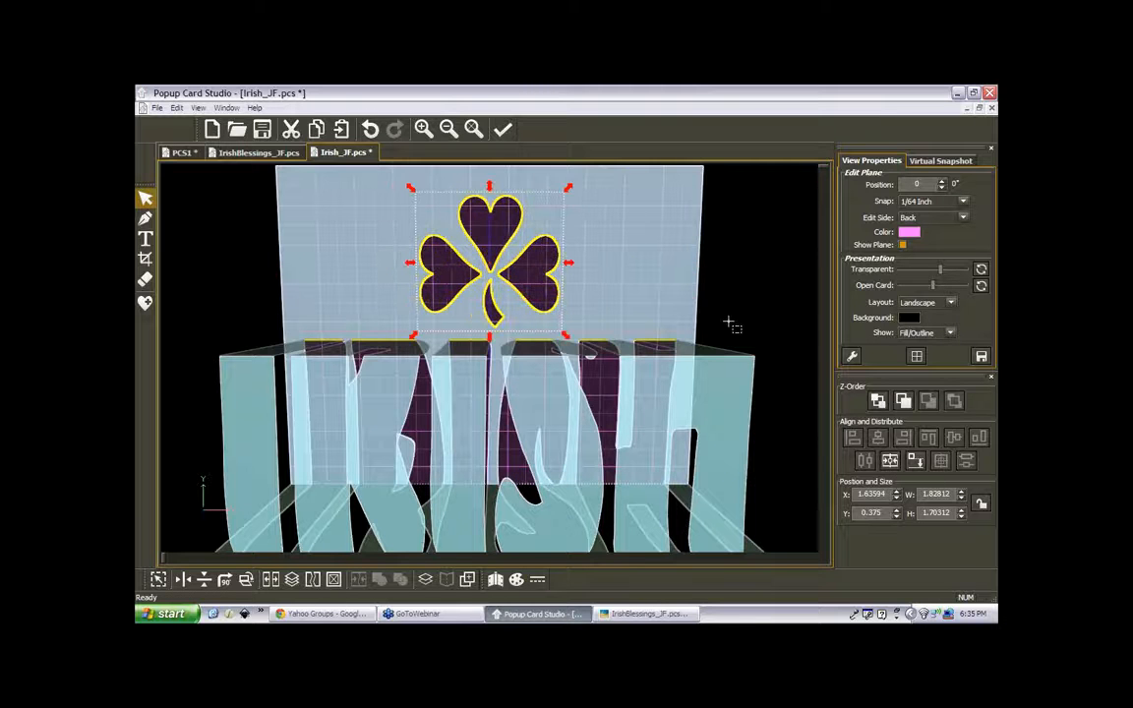
- Render a virtual snapshot preview of the whole card at an angle from slightly above
{"action": "left_click", "coordinate": [473, 129]}
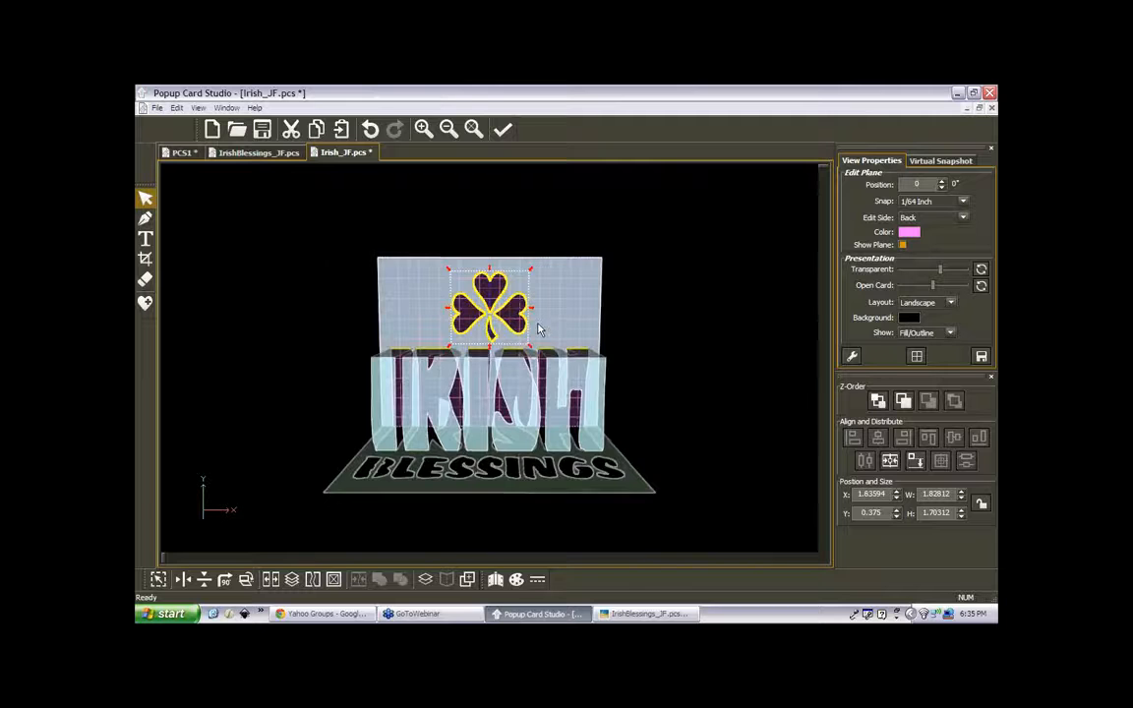
{"action": "middle_click_drag", "start_coordinate": [538, 324], "coordinate": [536, 369]}
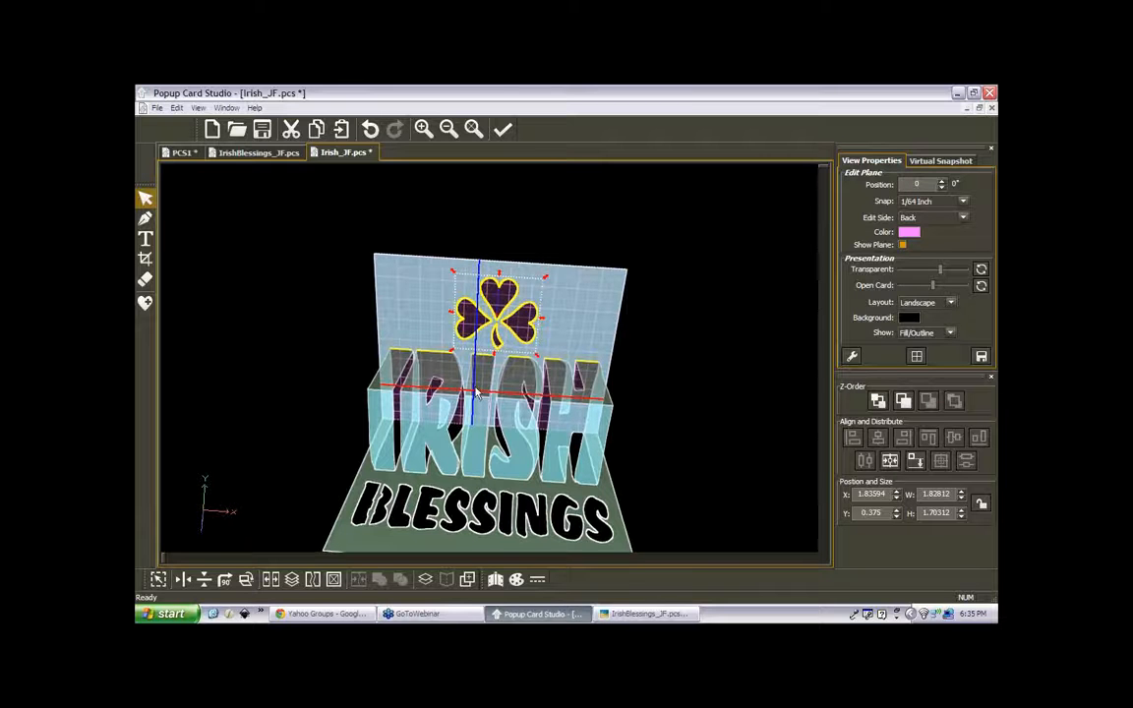
{"action": "middle_click_drag", "start_coordinate": [476, 397], "coordinate": [476, 327]}
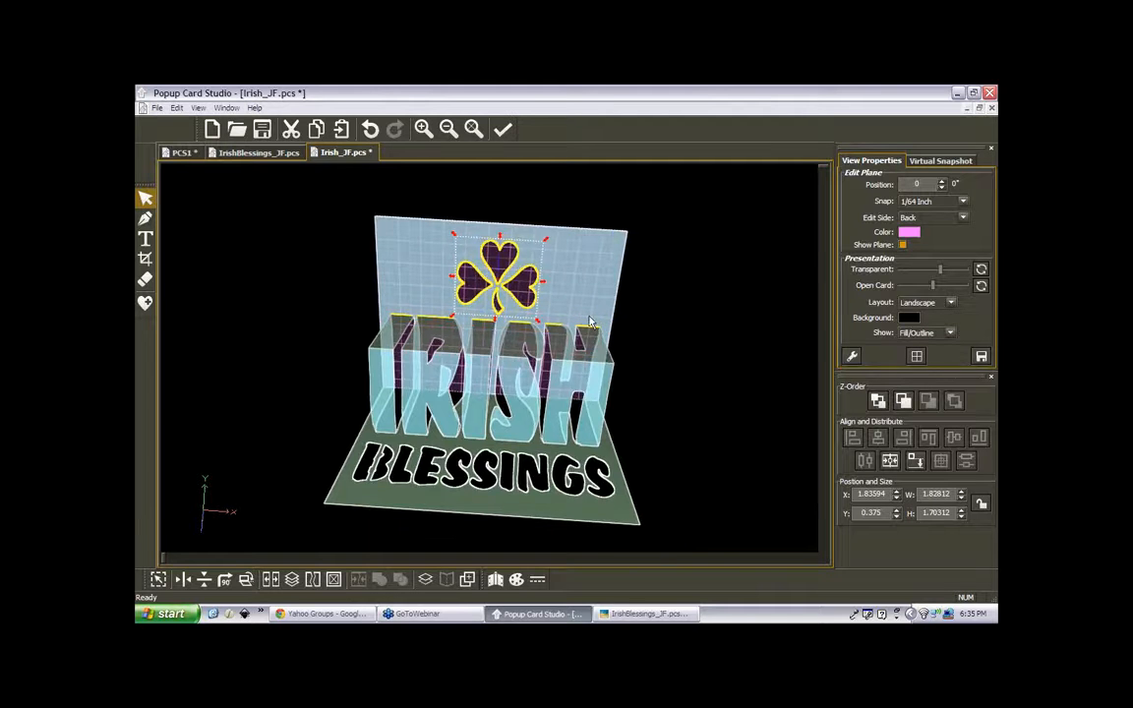
{"action": "middle_click_drag", "start_coordinate": [590, 322], "coordinate": [558, 377]}
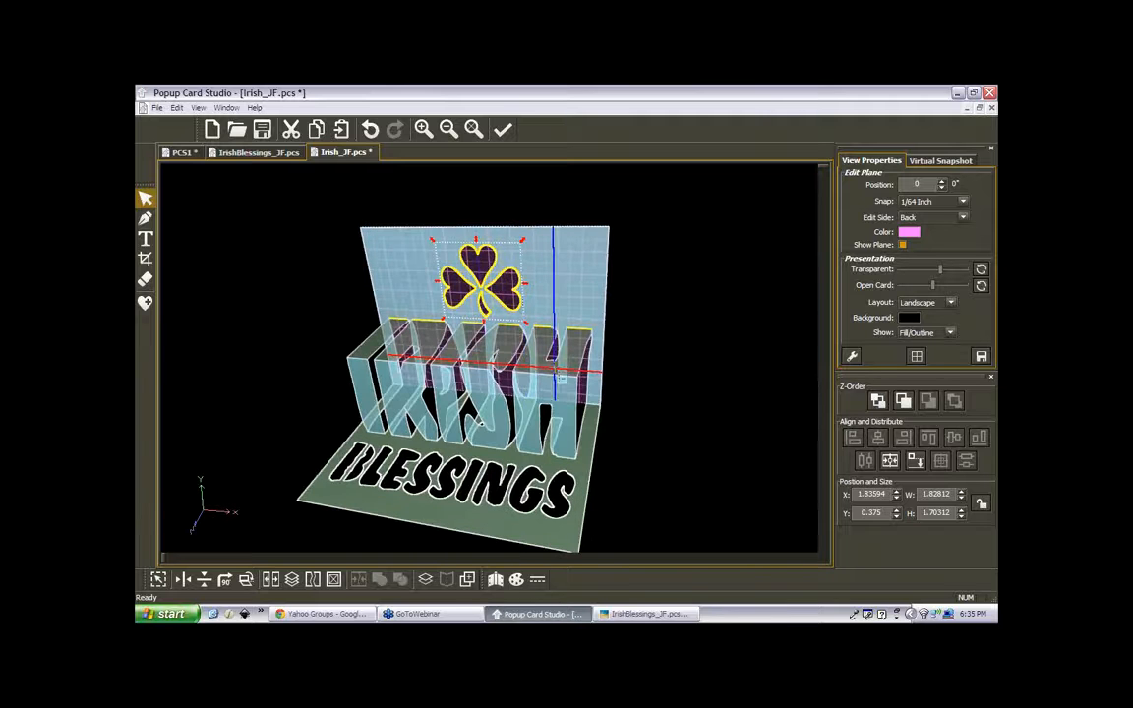
{"action": "left_click", "coordinate": [925, 162]}
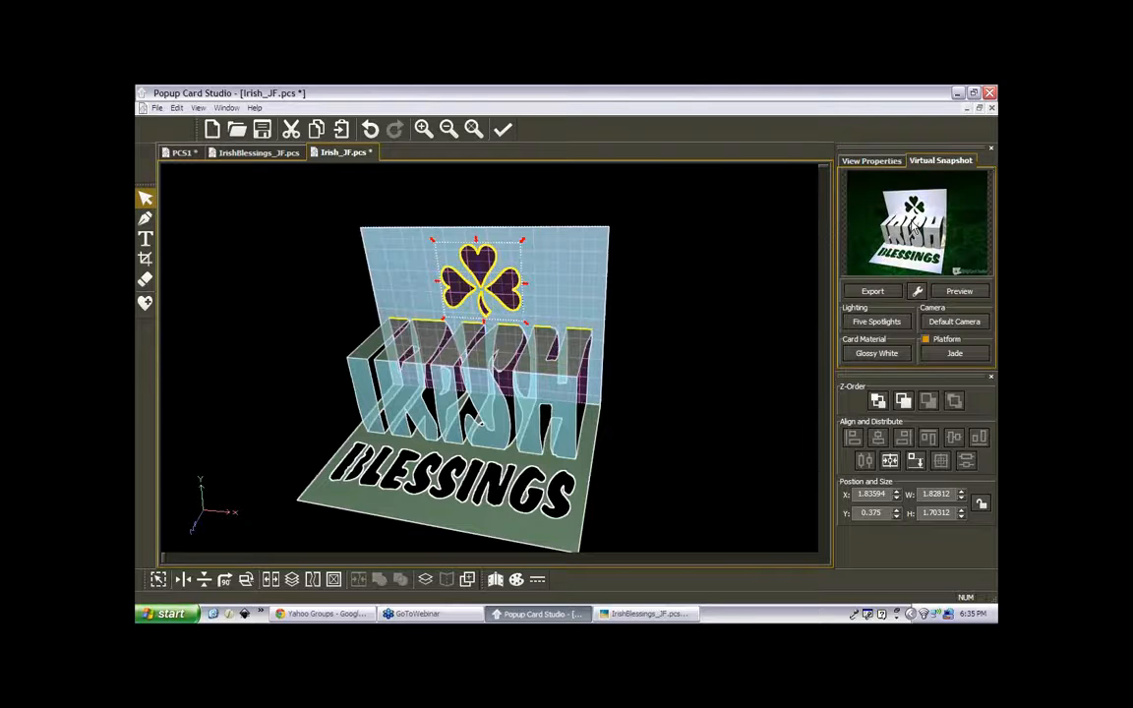
{"action": "left_click", "coordinate": [910, 227]}
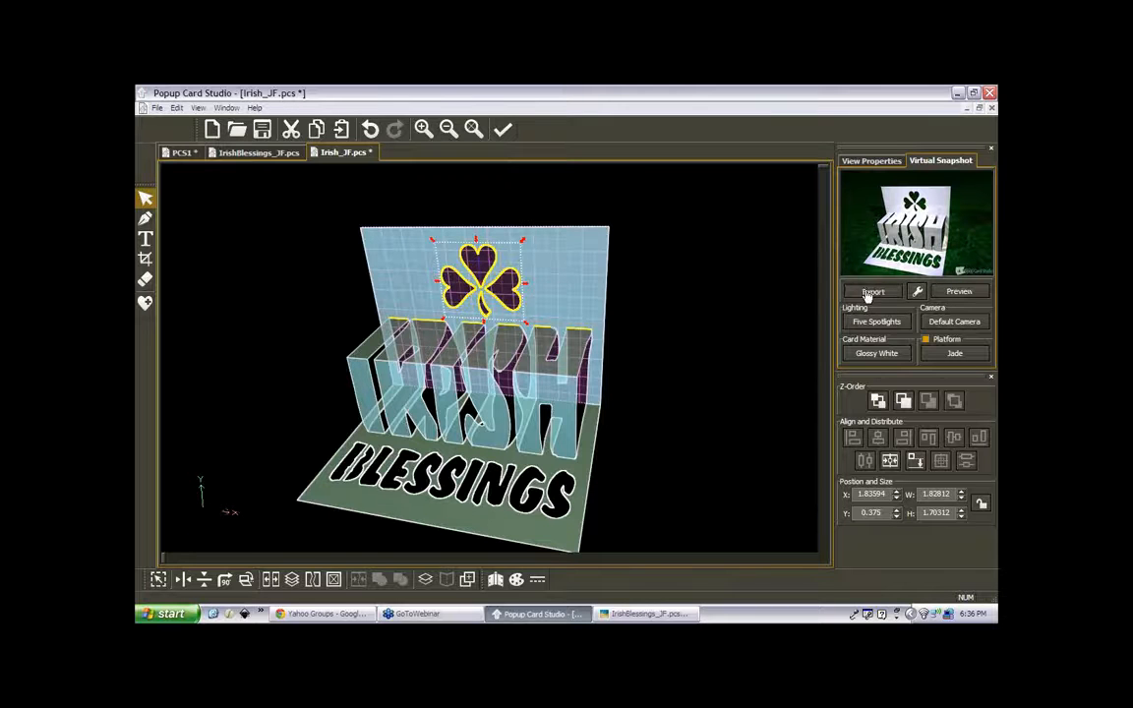
- Export the virtual snapshot in standard quality at 320 x 240 as the PNG file Irish_JF.pcs_320x240 on the desktop
{"action": "left_click", "coordinate": [870, 292]}
{"action": "mouse_move", "coordinate": [868, 309]}
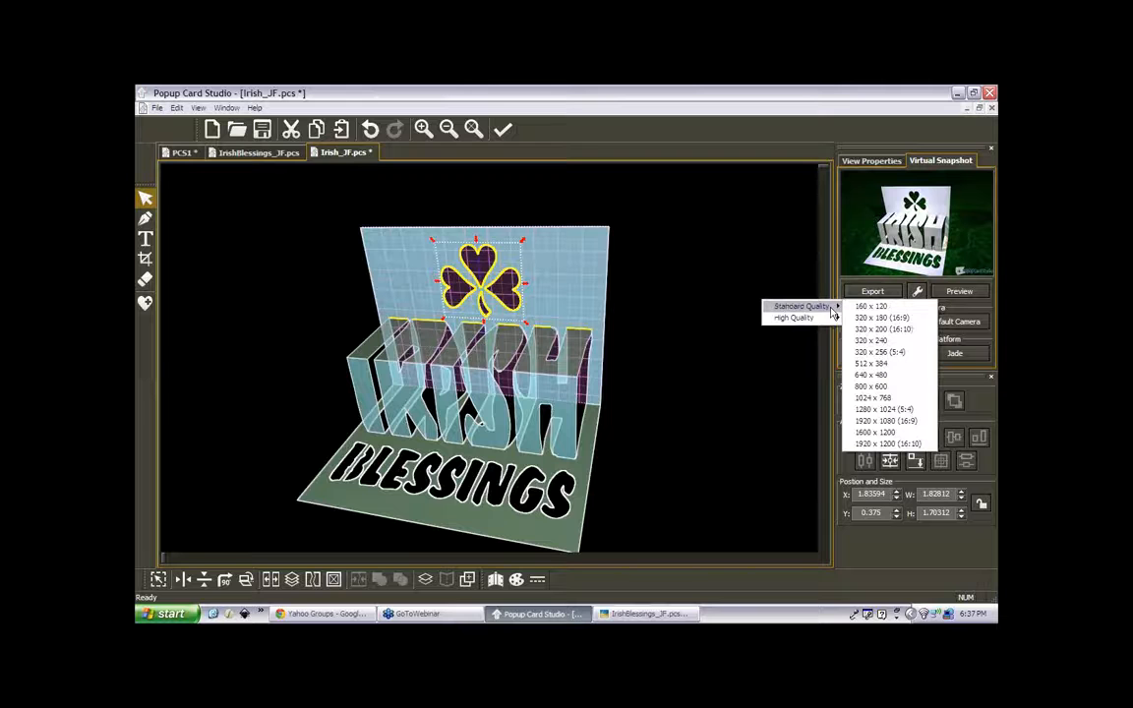
{"action": "left_click", "coordinate": [871, 340]}
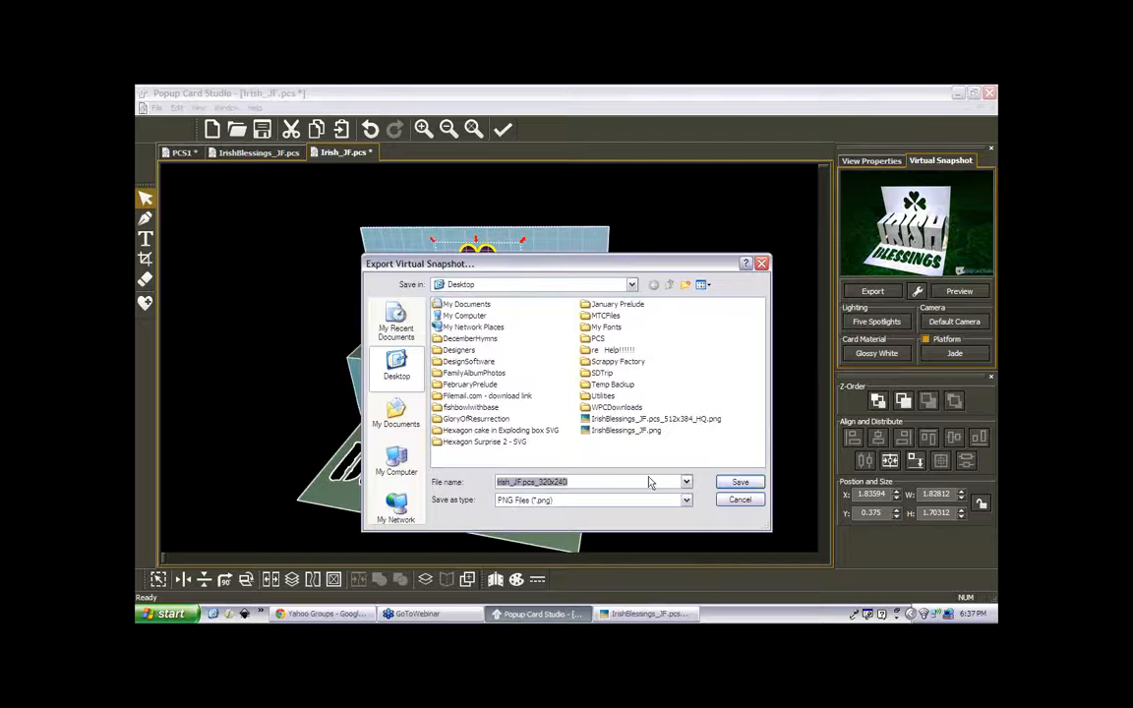
{"action": "left_click", "coordinate": [733, 484]}
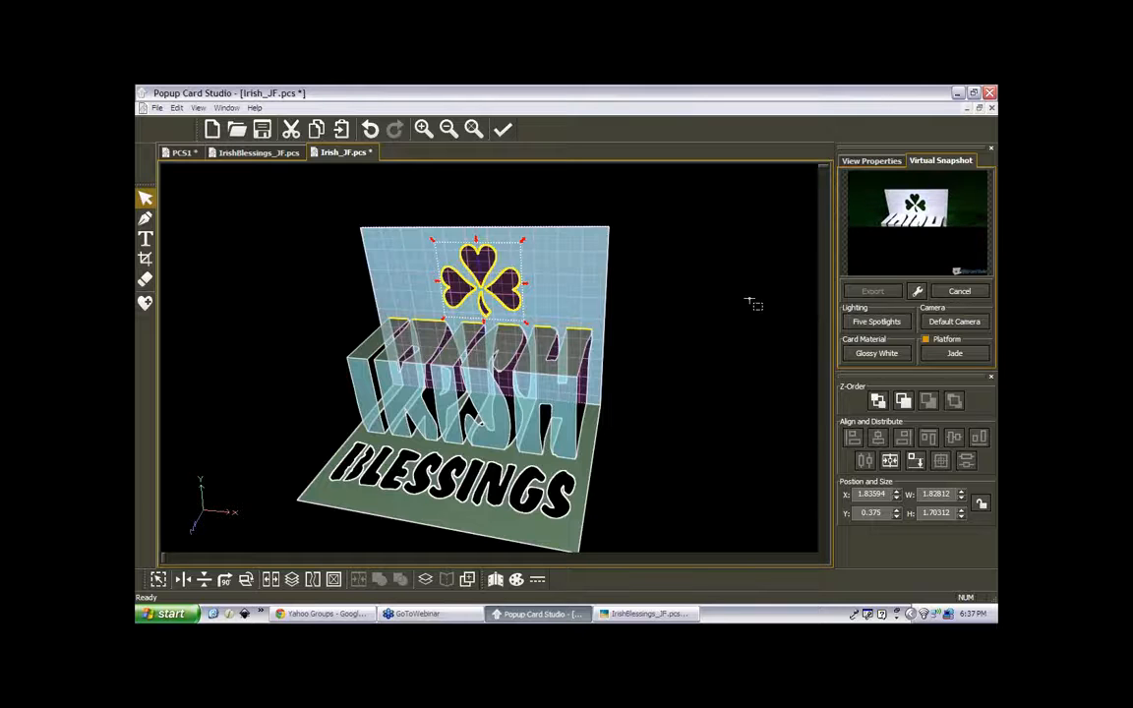
- View the exported snapshot image and check the card's flat cut and fold layout in the print preview
{"action": "left_click", "coordinate": [157, 109]}
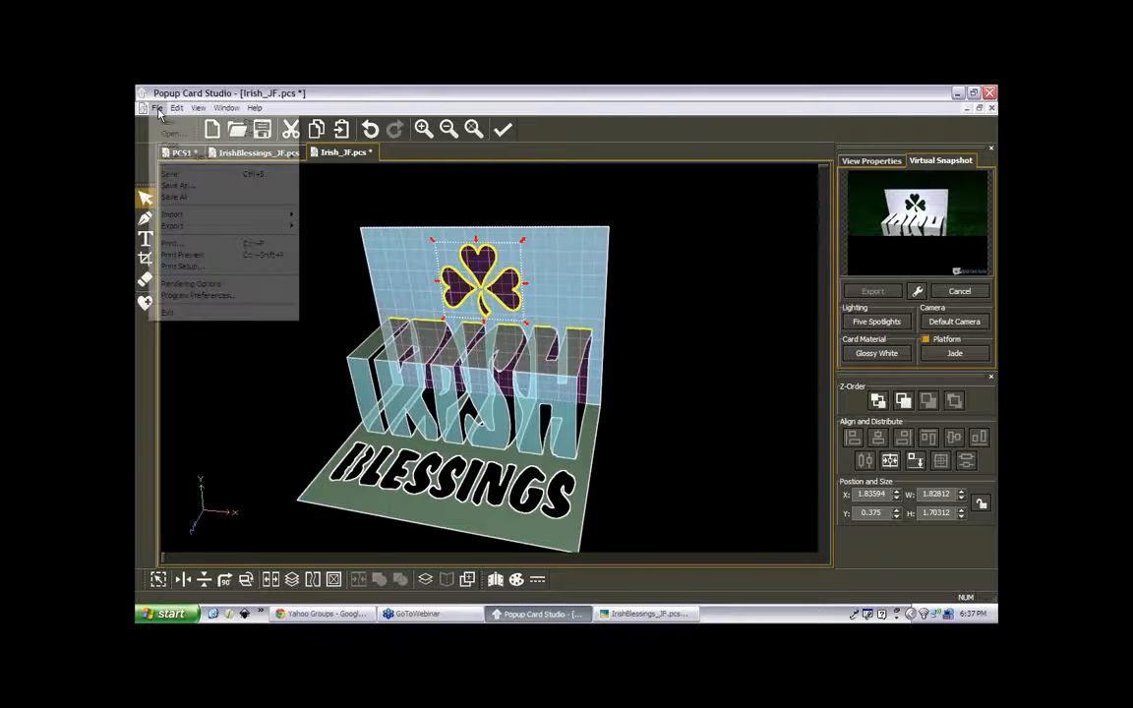
{"action": "left_click", "coordinate": [193, 254]}
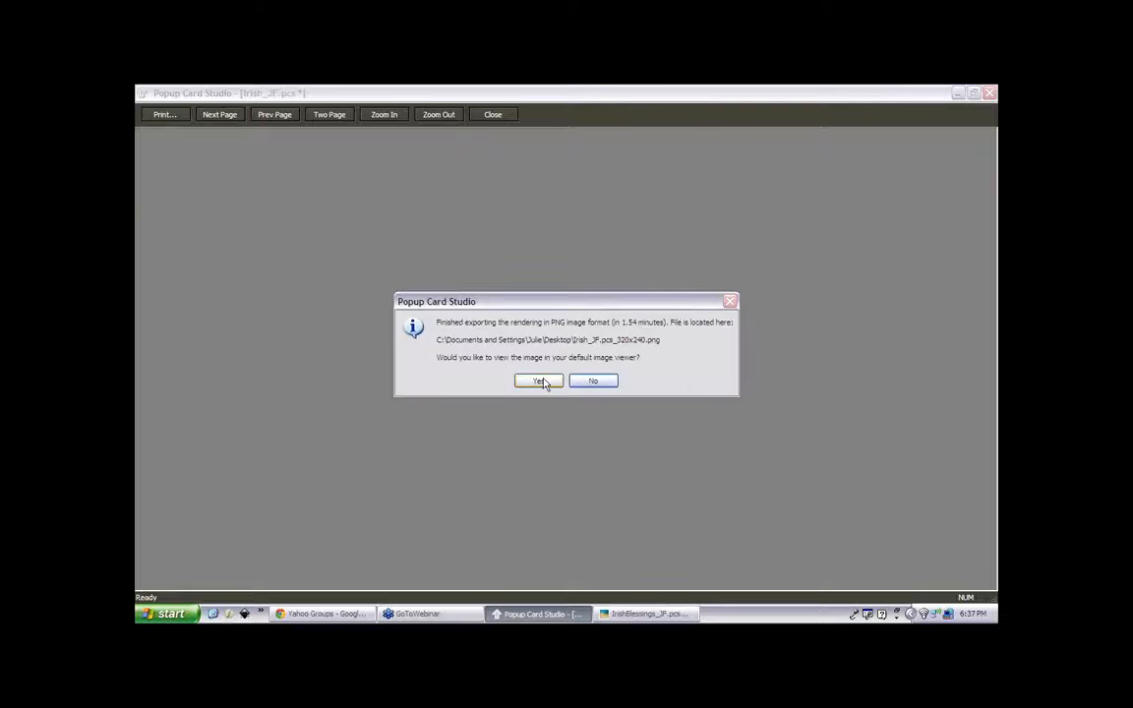
{"action": "left_click", "coordinate": [540, 381]}
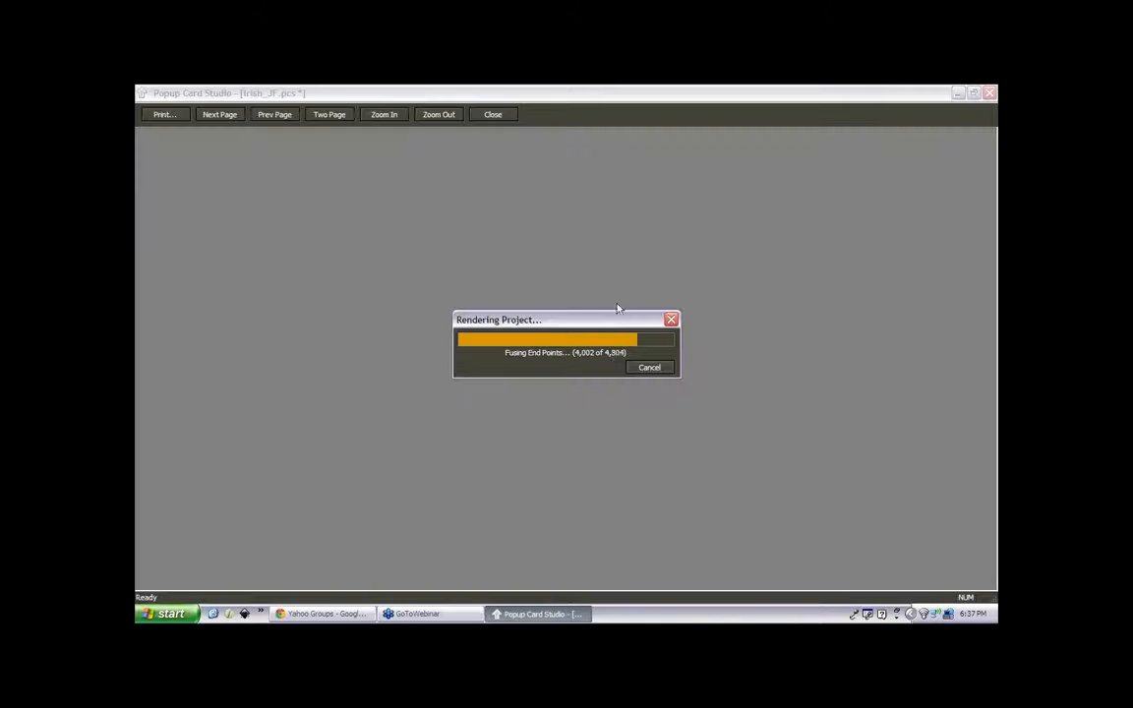
{"action": "left_click", "coordinate": [649, 369]}
{"action": "left_click", "coordinate": [157, 107]}
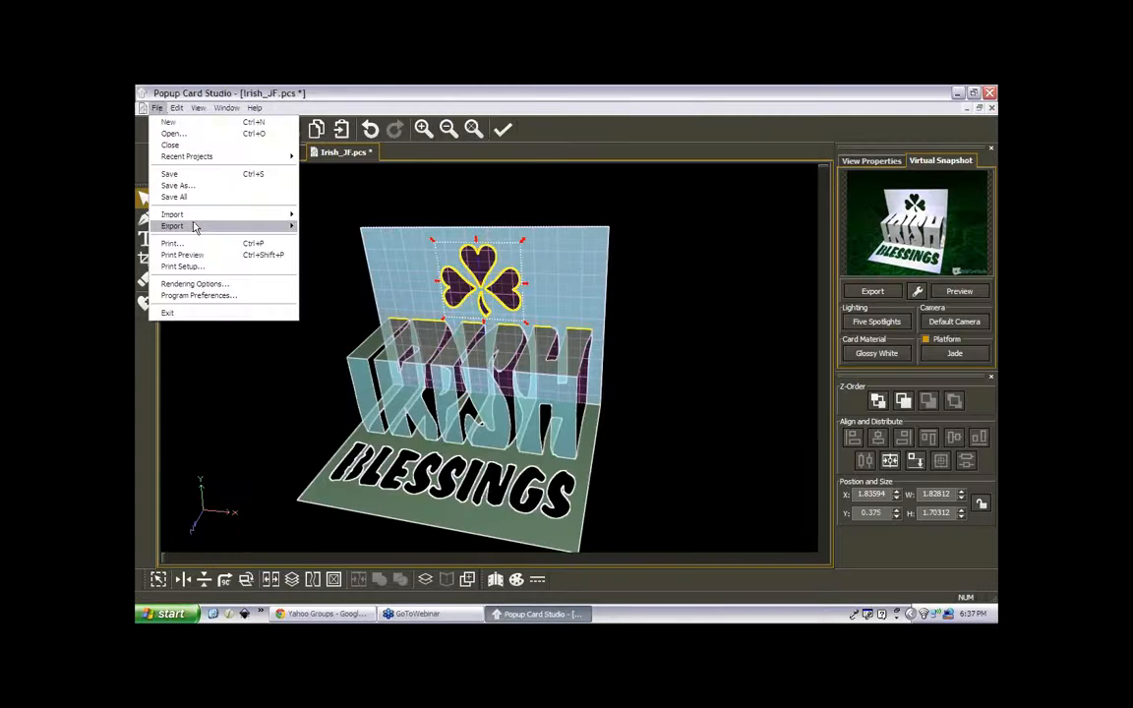
{"action": "left_click", "coordinate": [187, 254]}
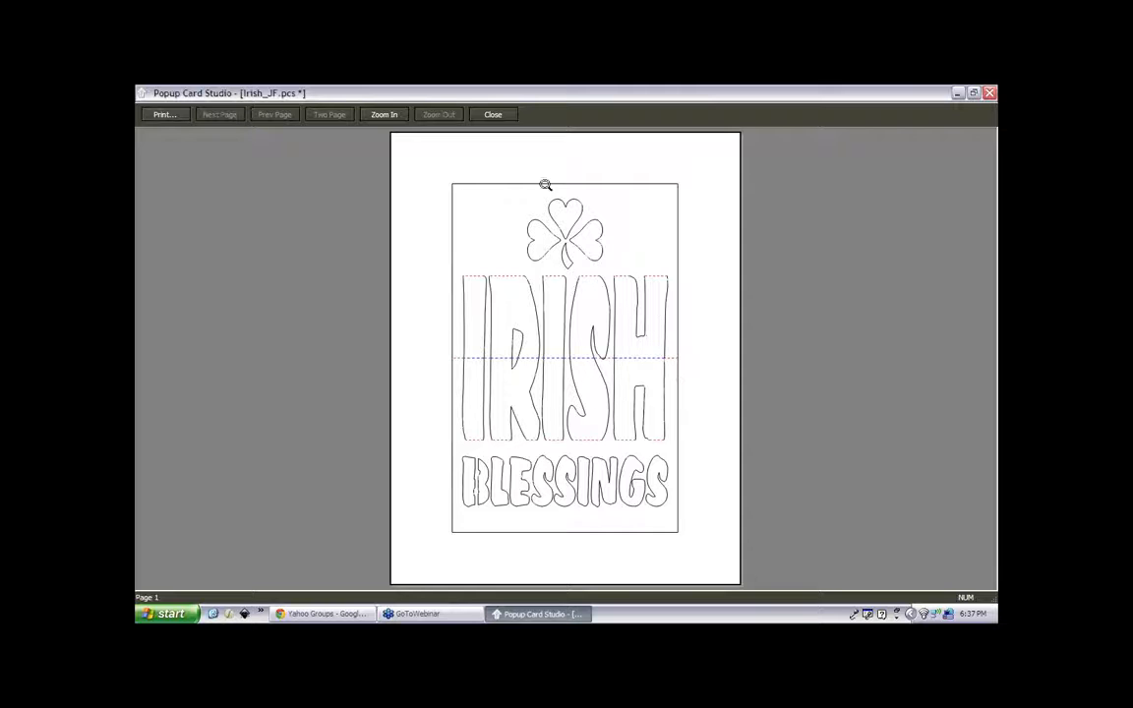
{"action": "left_click", "coordinate": [494, 115]}
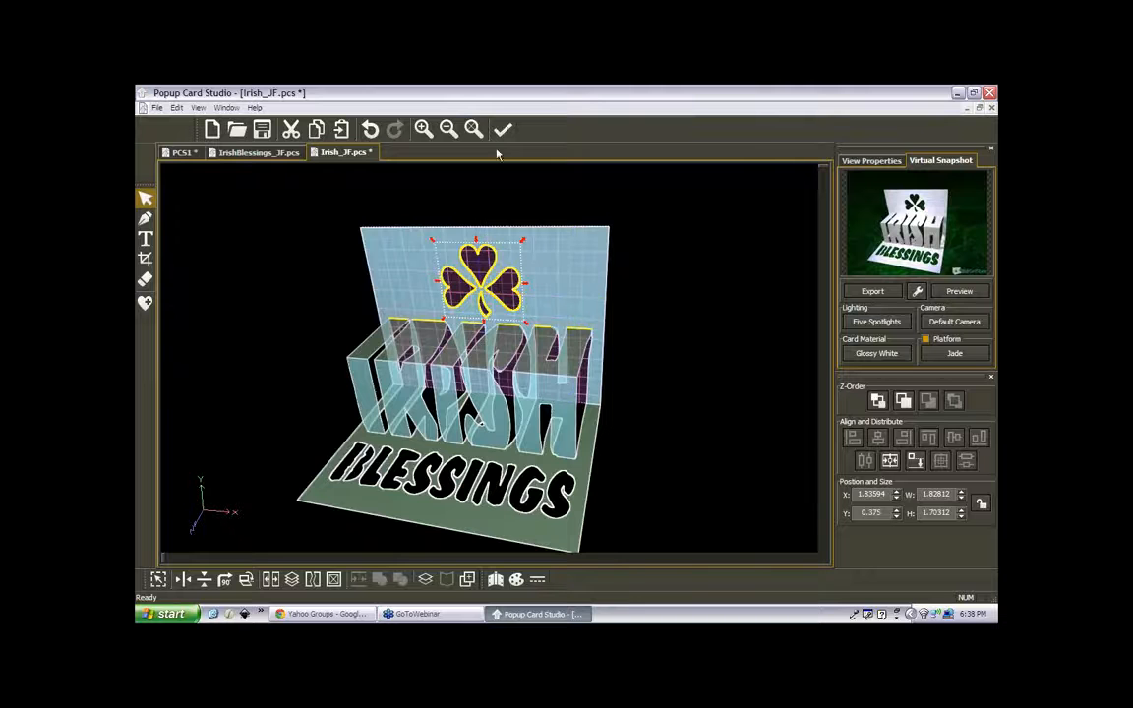
- Deselect the shamrock and examine the pop-up card from the front, the side and an angle above
{"action": "left_click", "coordinate": [473, 128]}
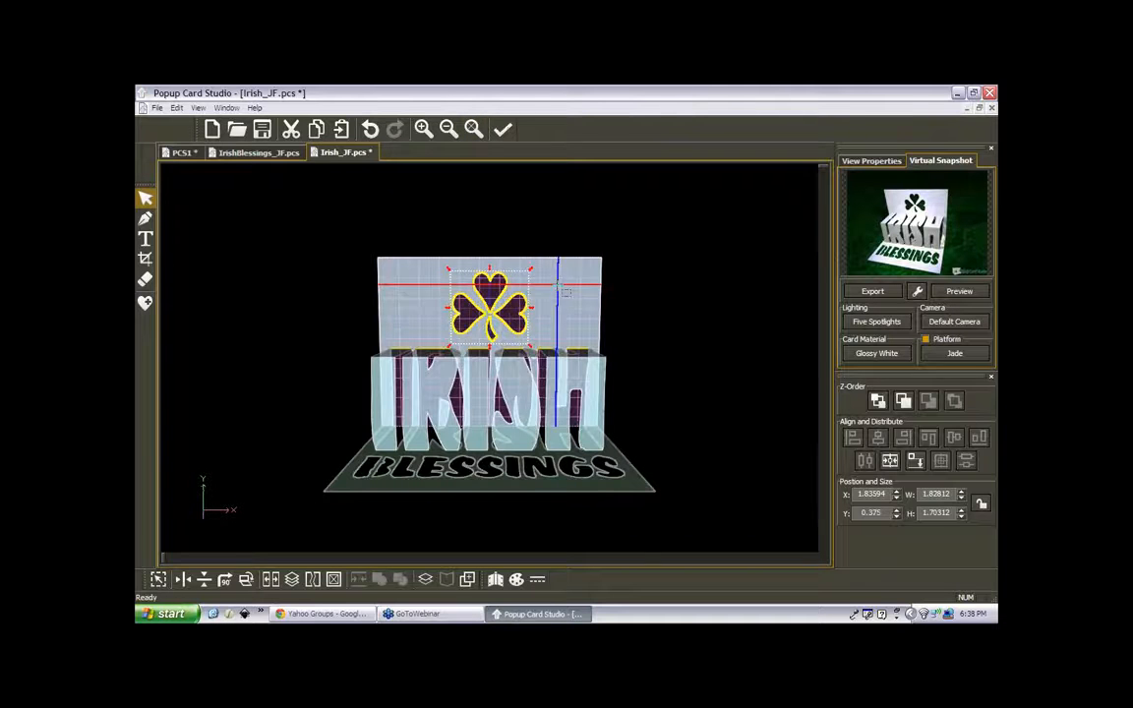
{"action": "middle_click_drag", "start_coordinate": [497, 349], "coordinate": [683, 370]}
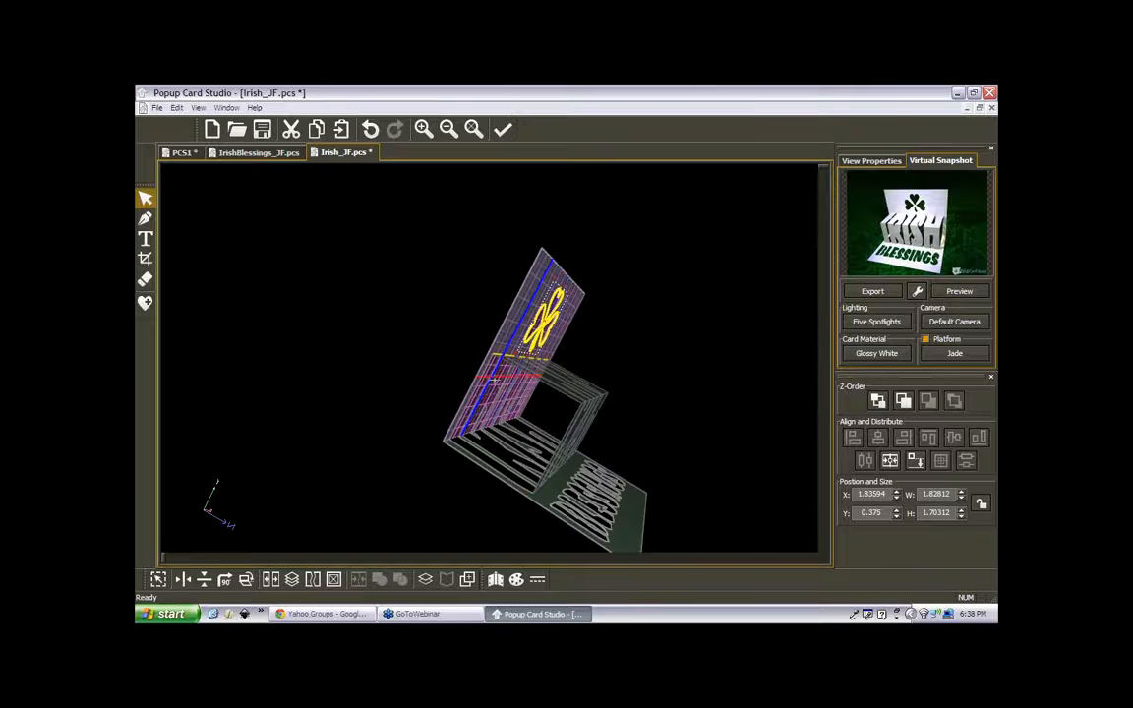
{"action": "middle_click_drag", "start_coordinate": [557, 431], "coordinate": [600, 456]}
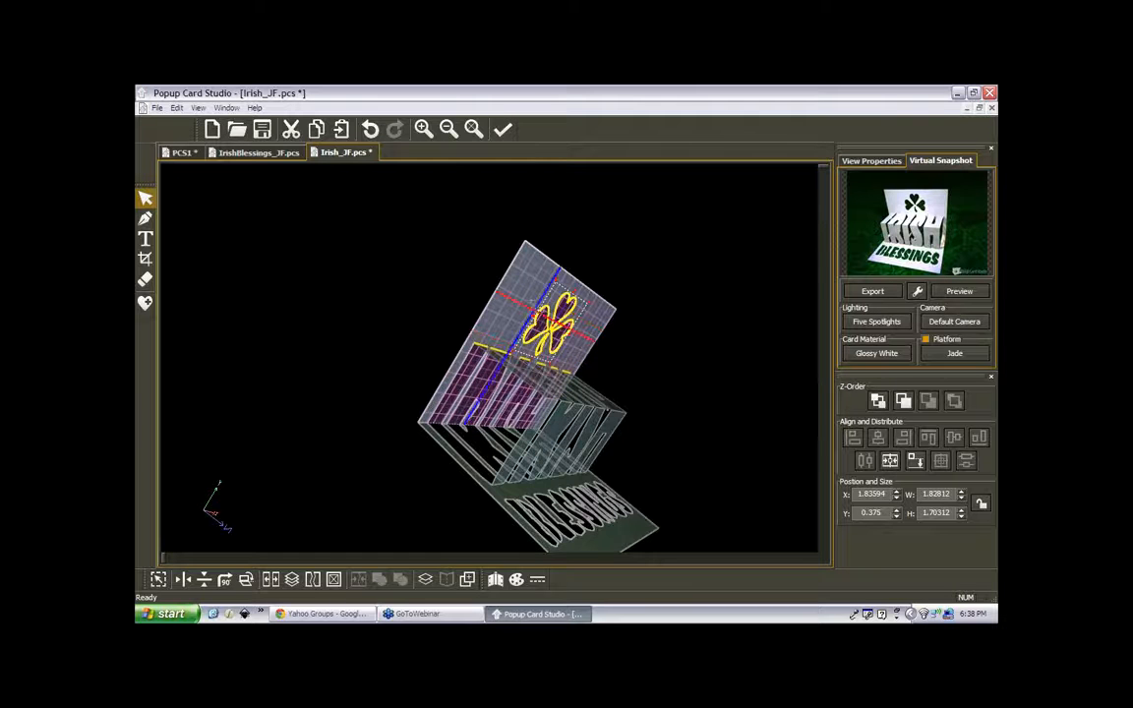
{"action": "middle_click_drag", "start_coordinate": [527, 286], "coordinate": [320, 275]}
{"action": "mouse_move", "coordinate": [574, 292]}
{"action": "middle_mouse_down"}
{"action": "mouse_move", "coordinate": [553, 326]}
{"action": "mouse_move", "coordinate": [585, 305]}
{"action": "middle_mouse_up"}
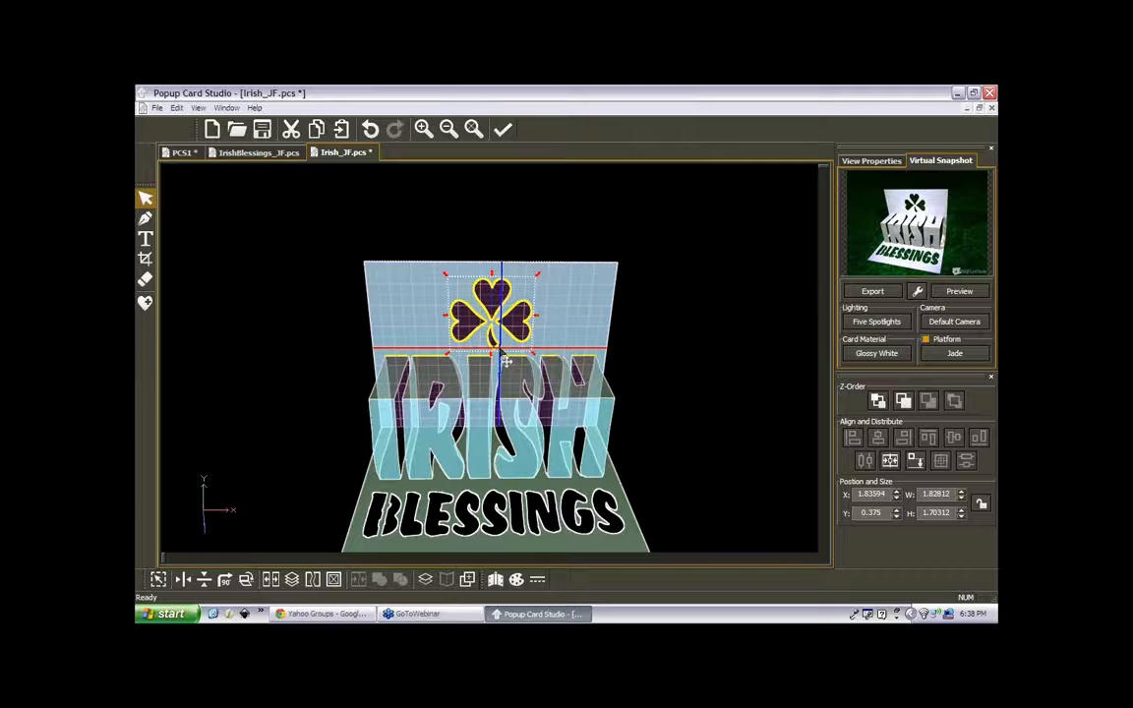
{"action": "middle_click_drag", "start_coordinate": [501, 353], "coordinate": [504, 315]}
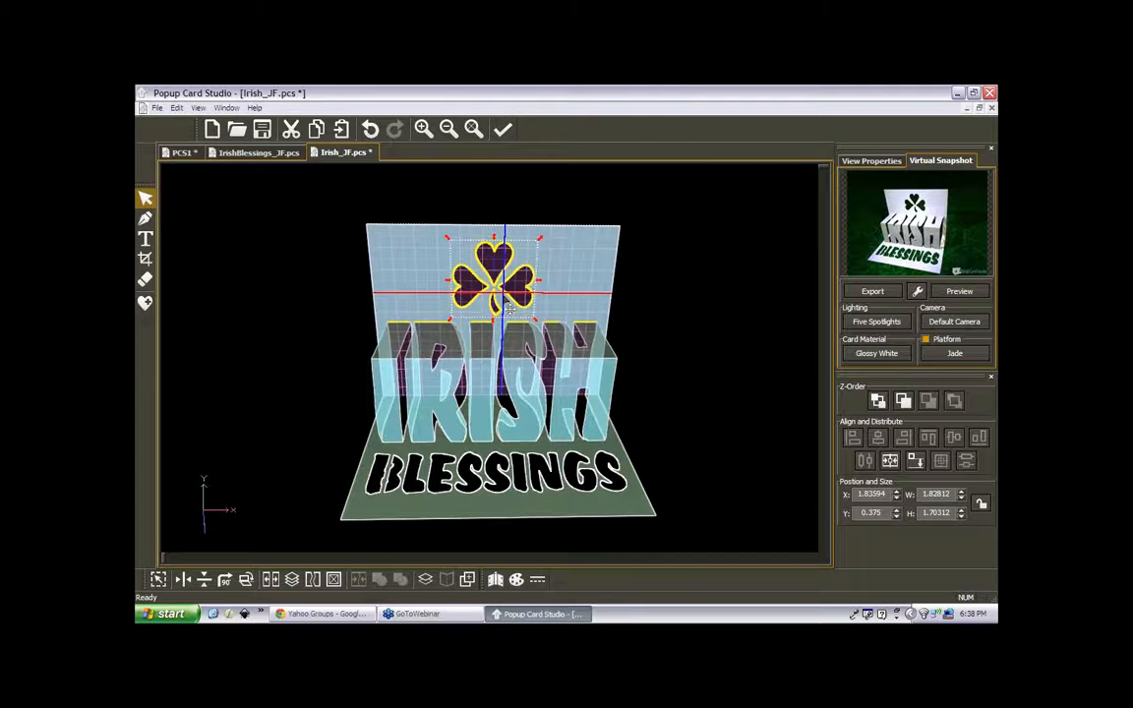
{"action": "left_click", "coordinate": [664, 411]}
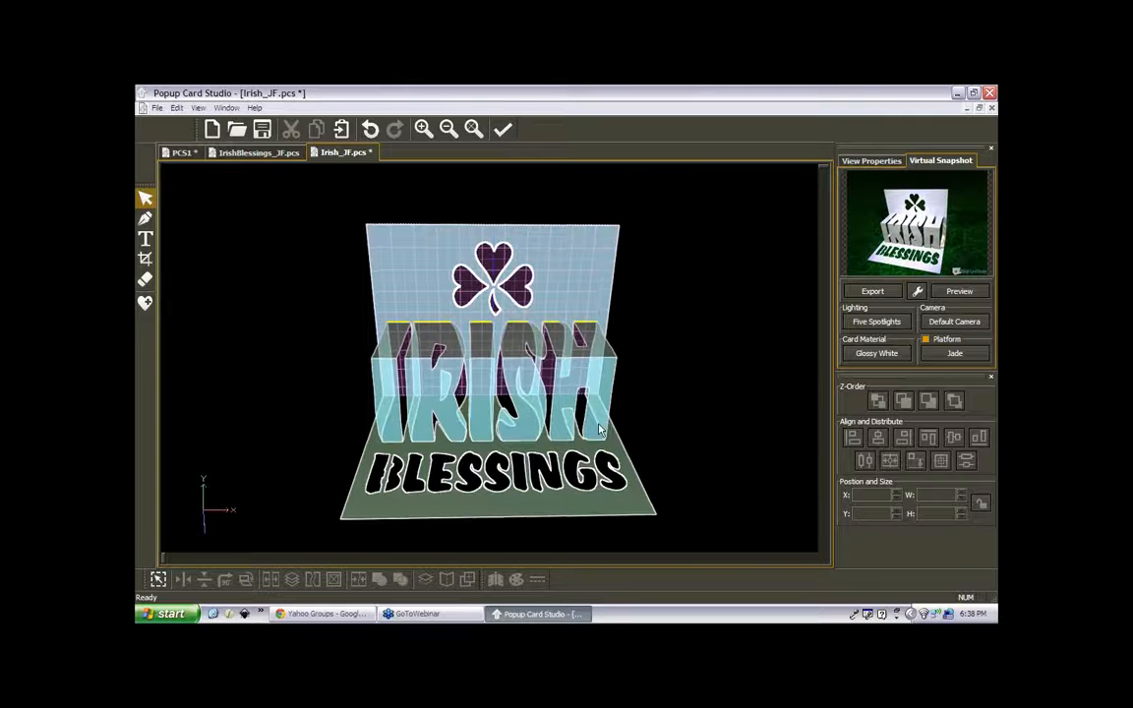
{"action": "middle_click_drag", "start_coordinate": [599, 428], "coordinate": [499, 401]}
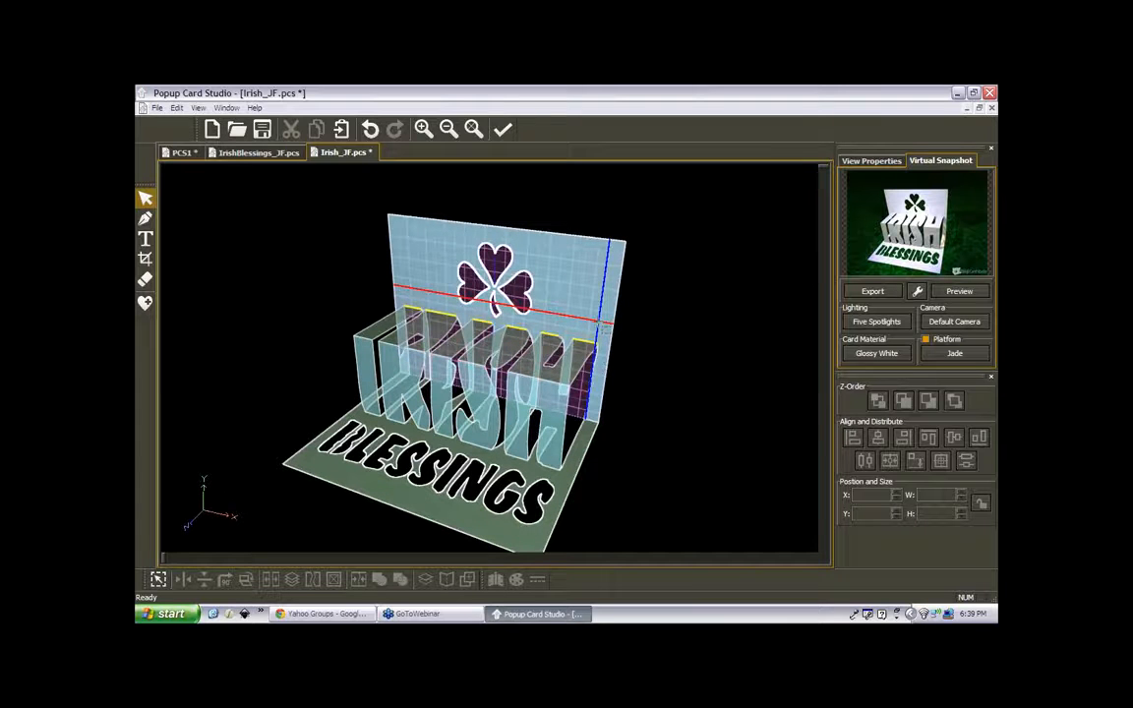
{"action": "middle_click_drag", "start_coordinate": [600, 323], "coordinate": [600, 315]}
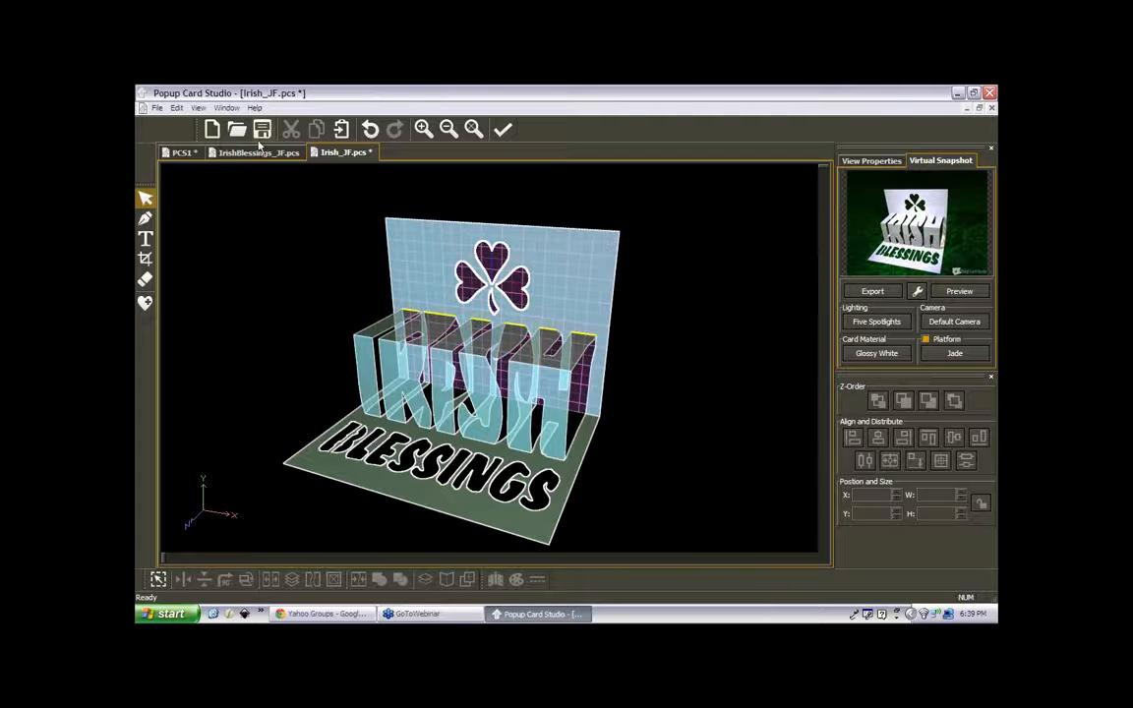
- Save the Irish_JF project and open the public gallery upload for the entire project
{"action": "left_click", "coordinate": [157, 108]}
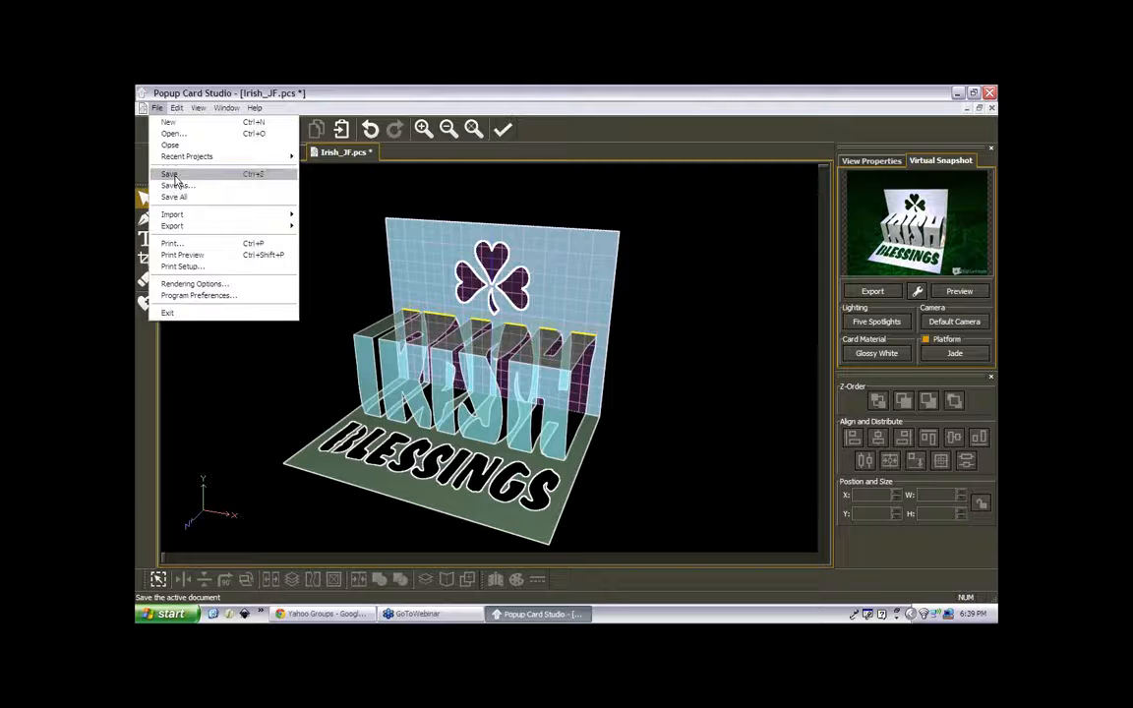
{"action": "left_click", "coordinate": [169, 170]}
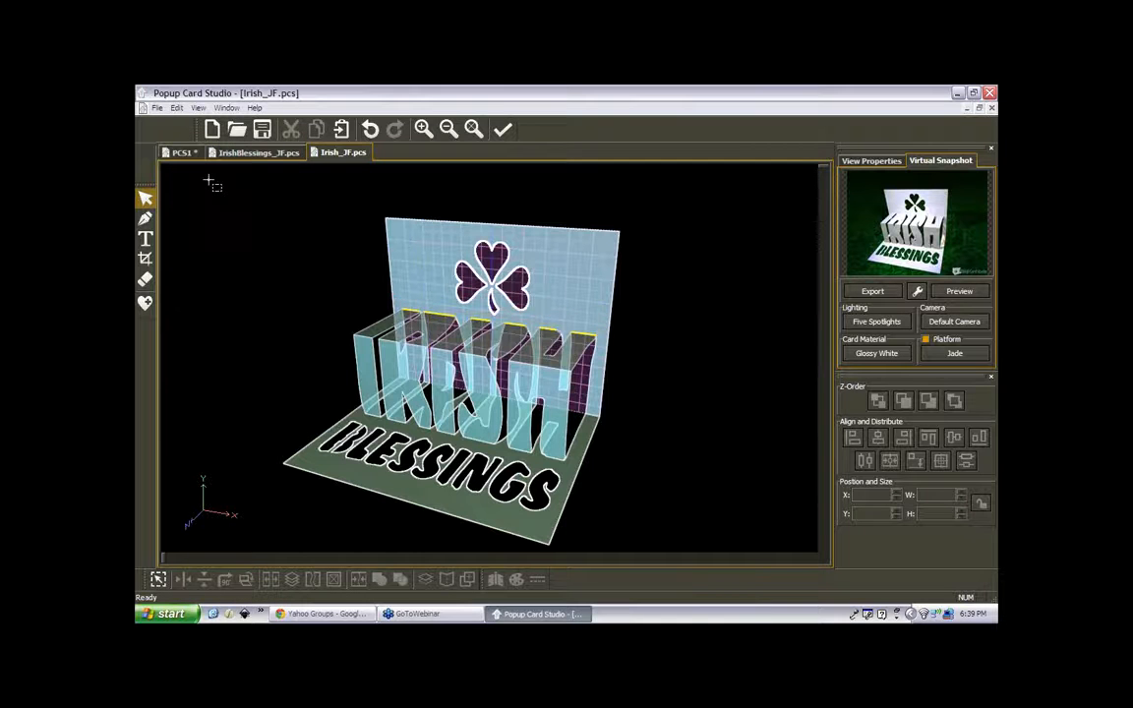
{"action": "left_click", "coordinate": [157, 110]}
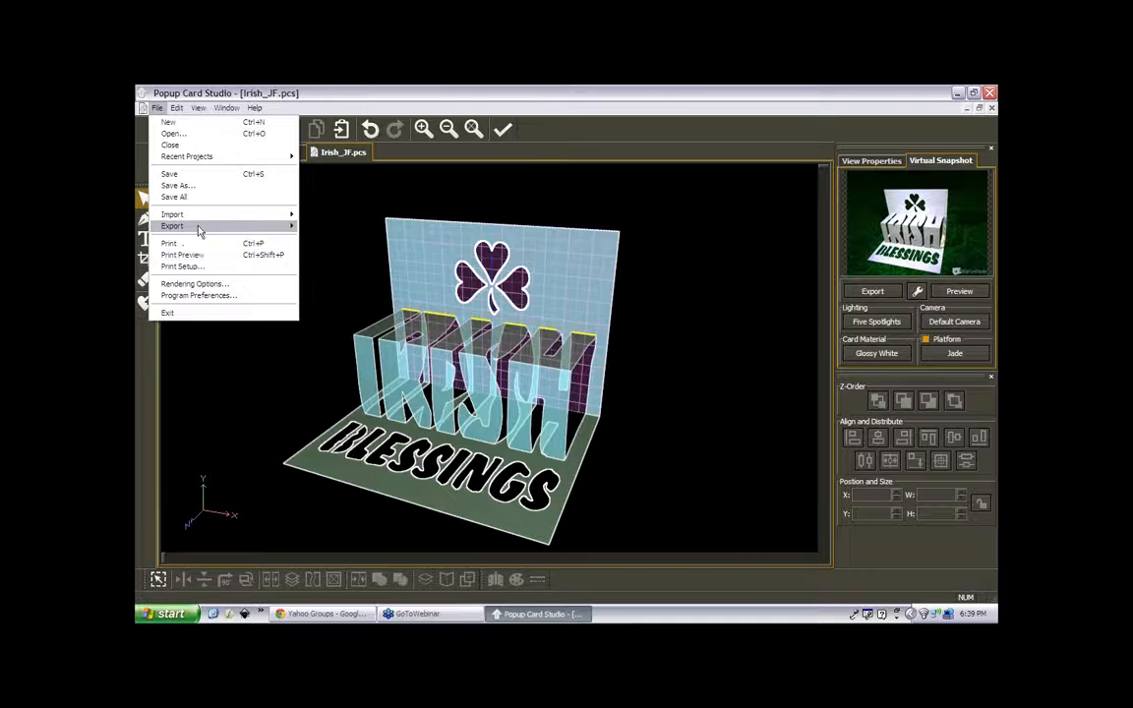
{"action": "mouse_move", "coordinate": [199, 227]}
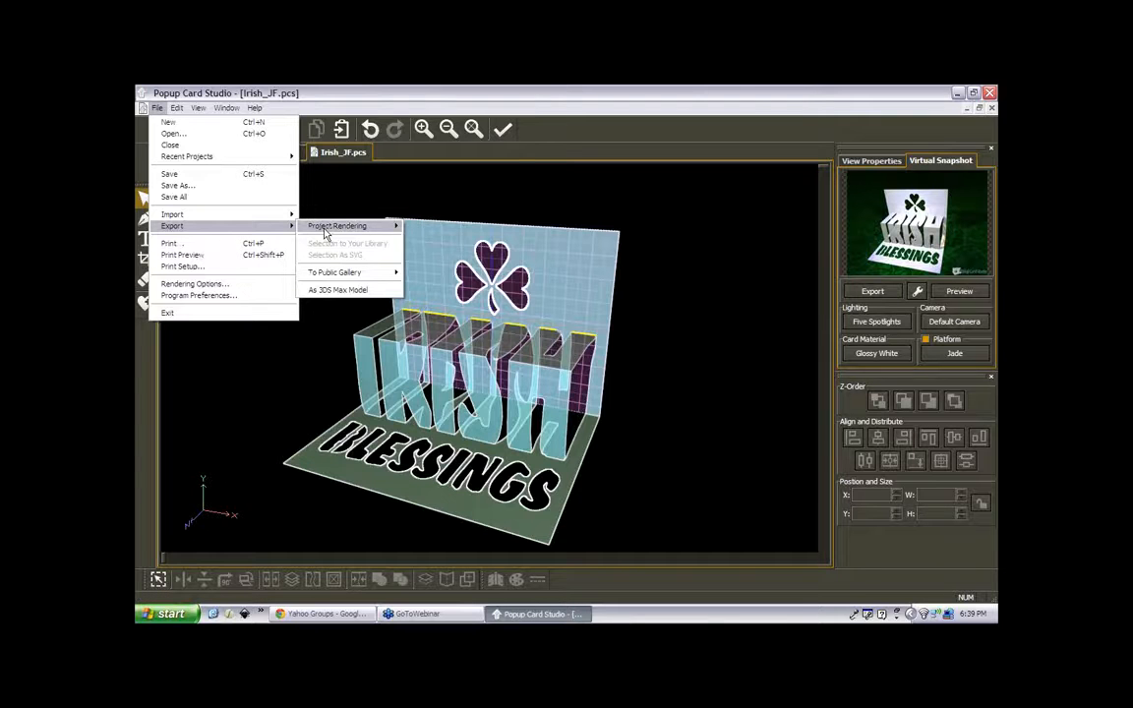
{"action": "mouse_move", "coordinate": [324, 233]}
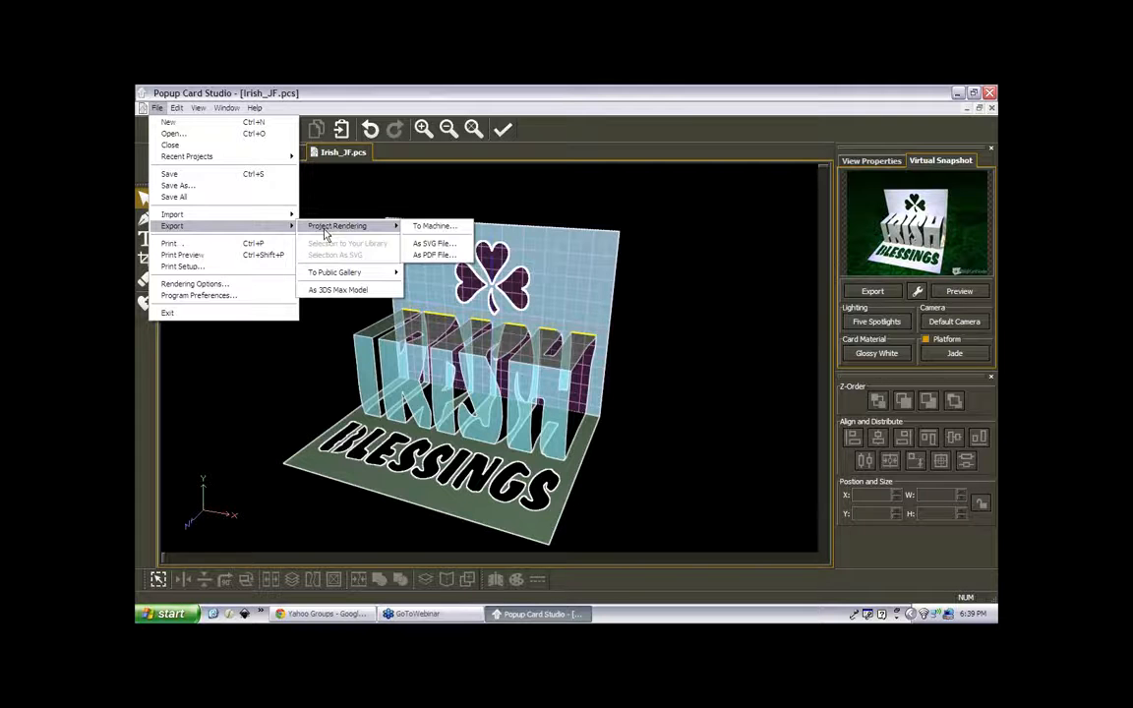
{"action": "mouse_move", "coordinate": [325, 275]}
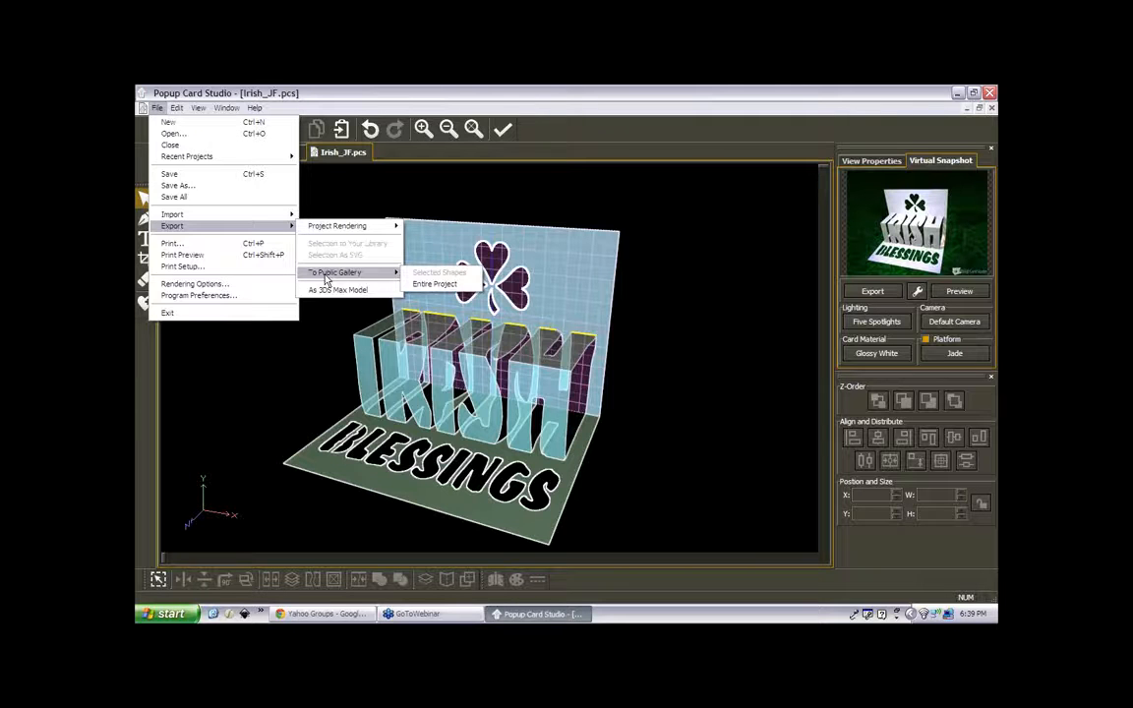
{"action": "left_click", "coordinate": [436, 285]}
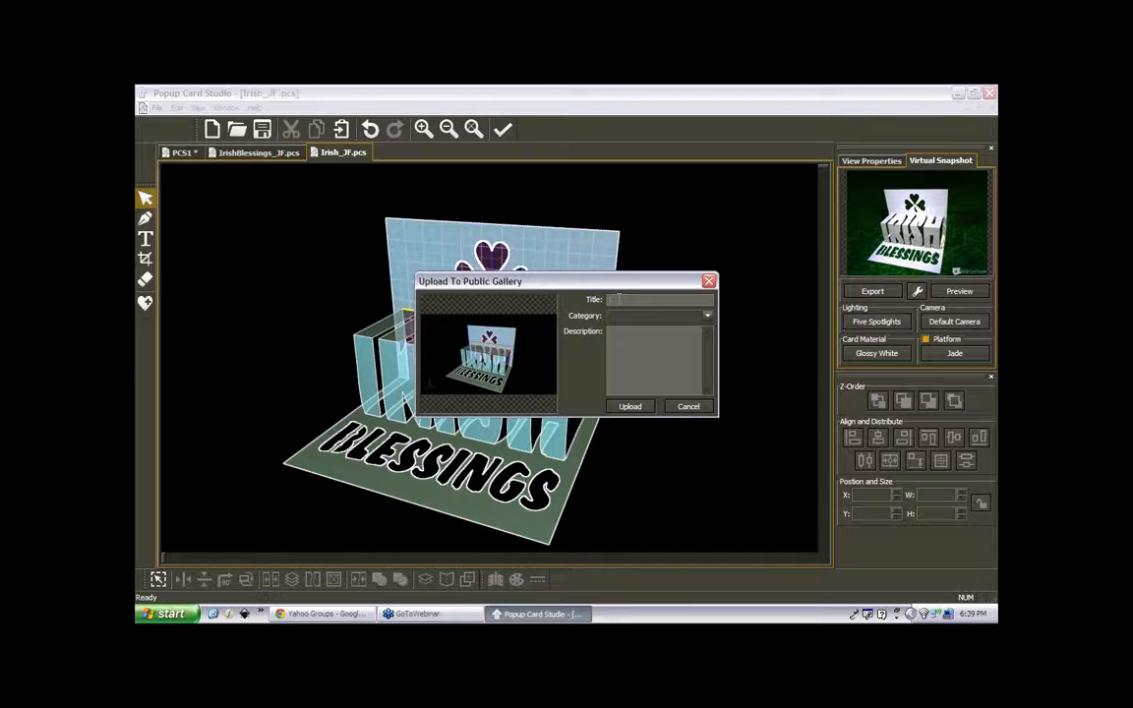
- Title the gallery upload "Irish Blessings" and assign it to the Holidays category
{"action": "type", "text": "Irish Blessings"}
{"action": "left_click", "coordinate": [707, 316]}
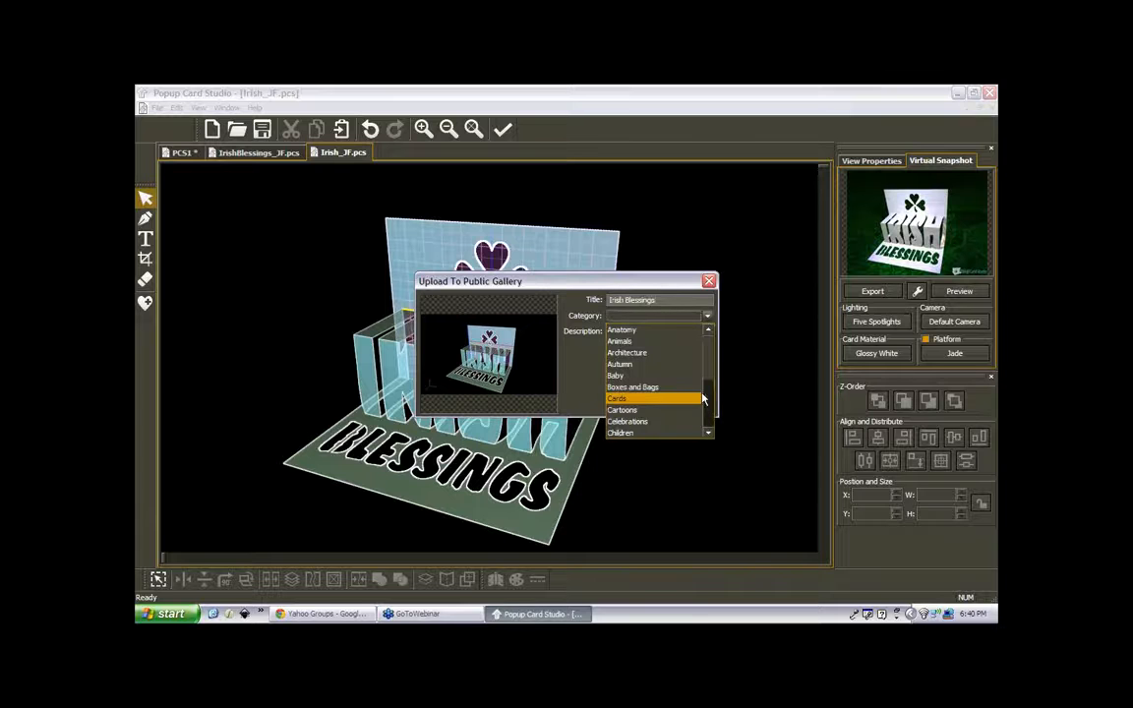
{"action": "scroll", "coordinate": [704, 399], "scroll_direction": "down", "scroll_amount": 6}
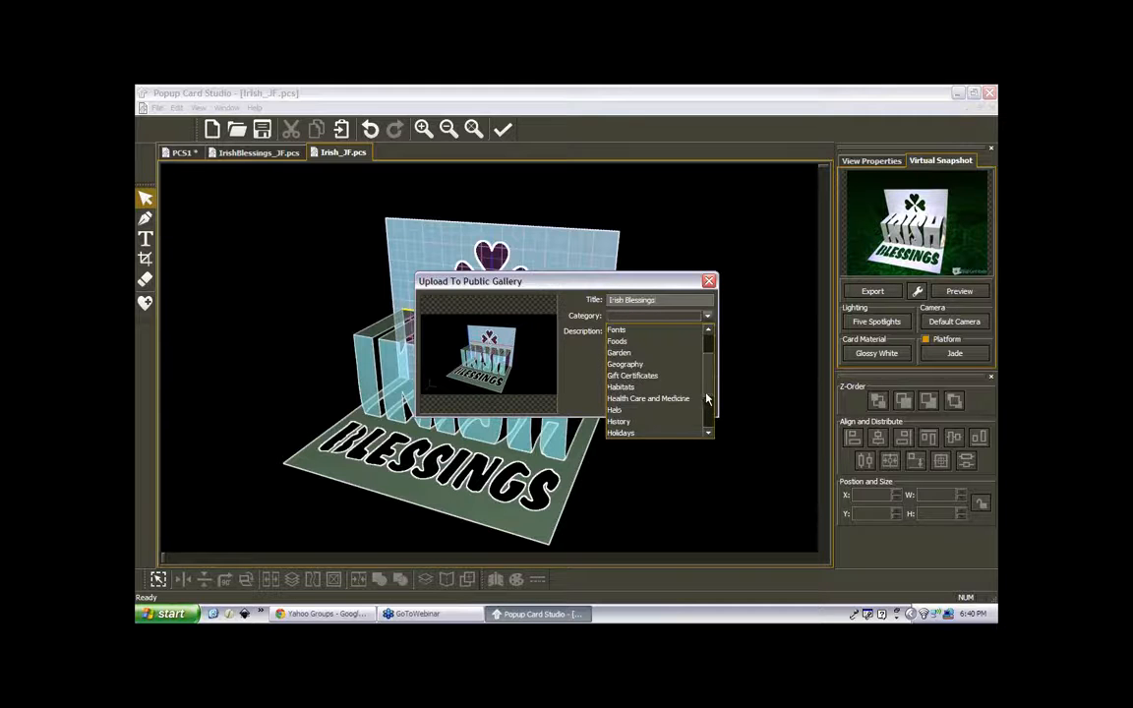
{"action": "left_click", "coordinate": [630, 433]}
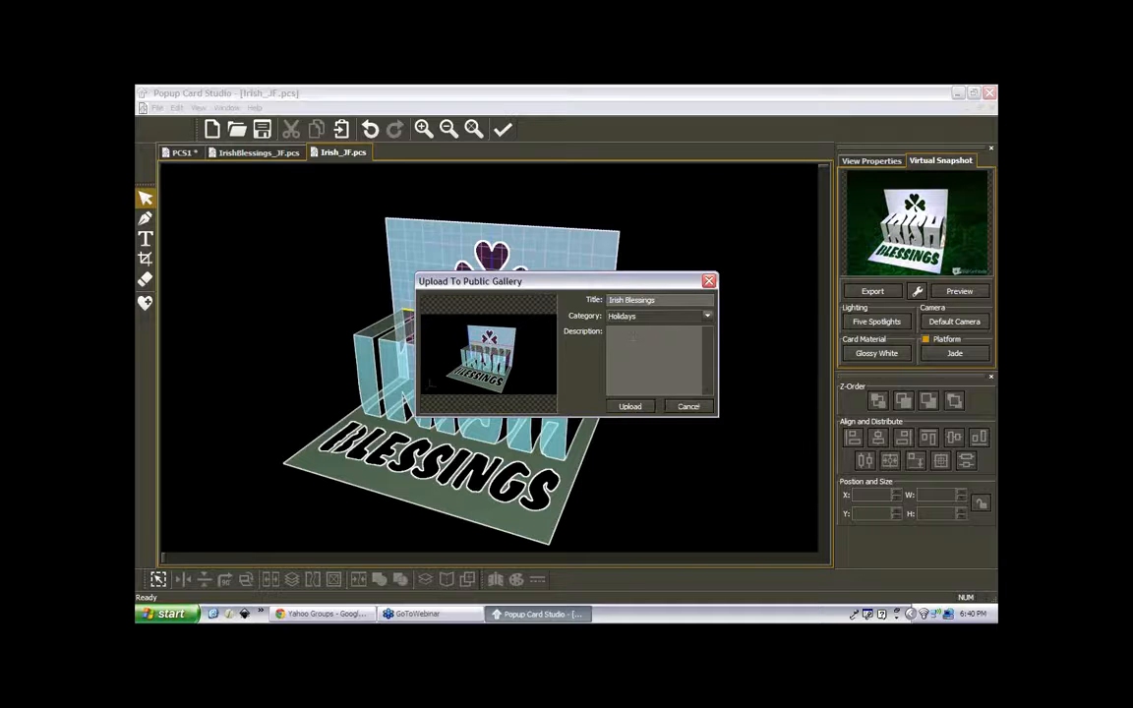
- Enter the description "Basic Popup Card Design by", the designer's first name and "for Feb 18 2014 Webinar", and upload the project
{"action": "type", "text": "Basic"}
{"action": "type", "text": " Popu"}
{"action": "type", "text": "p Card Design"}
{"action": "type", "text": " by"}
{"action": "type", "text": " Juiie for"}
{"action": "type", "text": " Feb 18"}
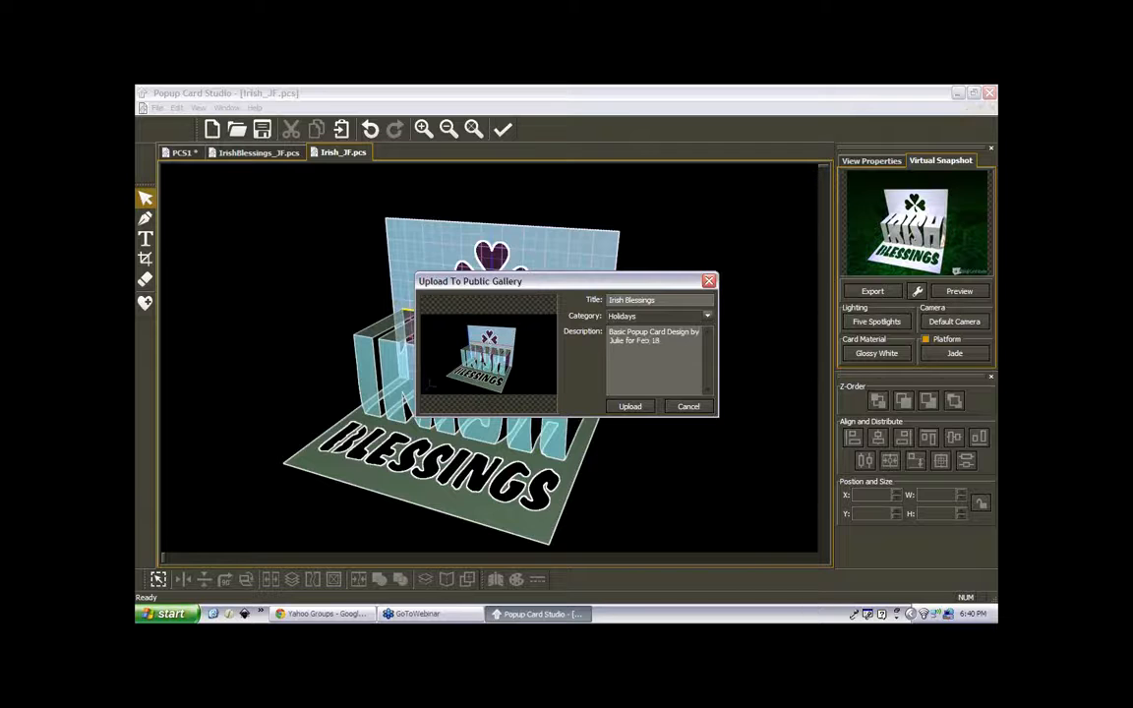
{"action": "type", "text": " 201"}
{"action": "type", "text": "Webinar"}
{"action": "left_click", "coordinate": [629, 406]}
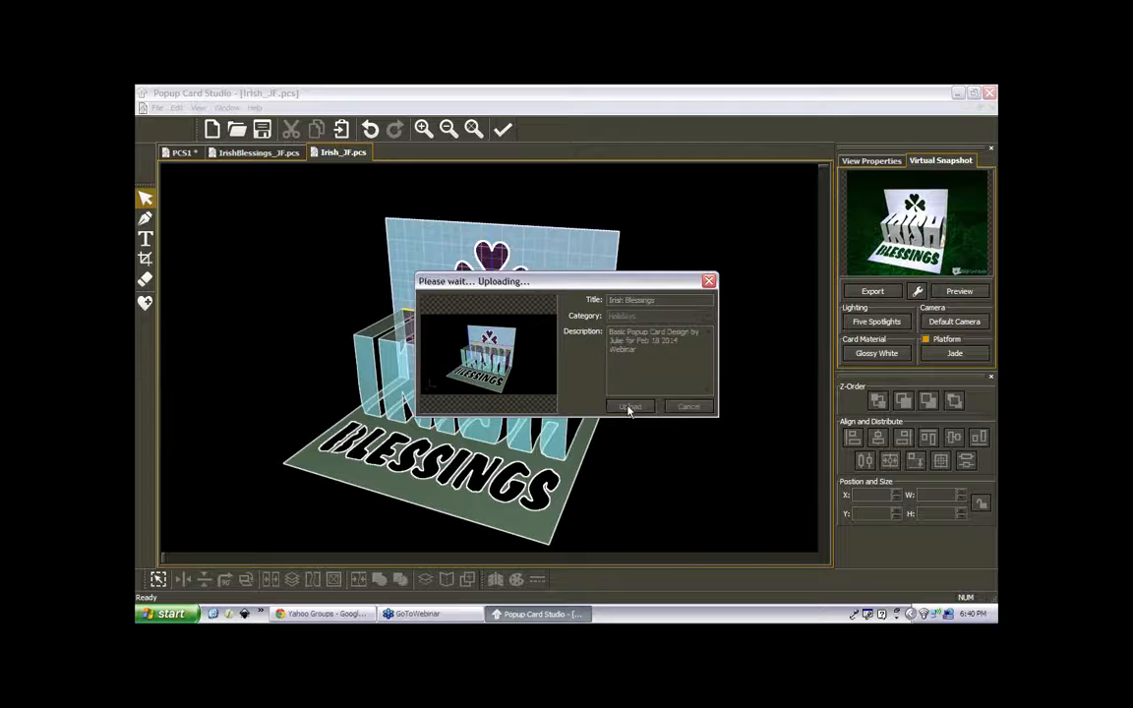
- Dismiss the upload confirmation and export the project rendering as the SVG file Irish_JF on the Desktop
{"action": "left_click", "coordinate": [512, 334]}
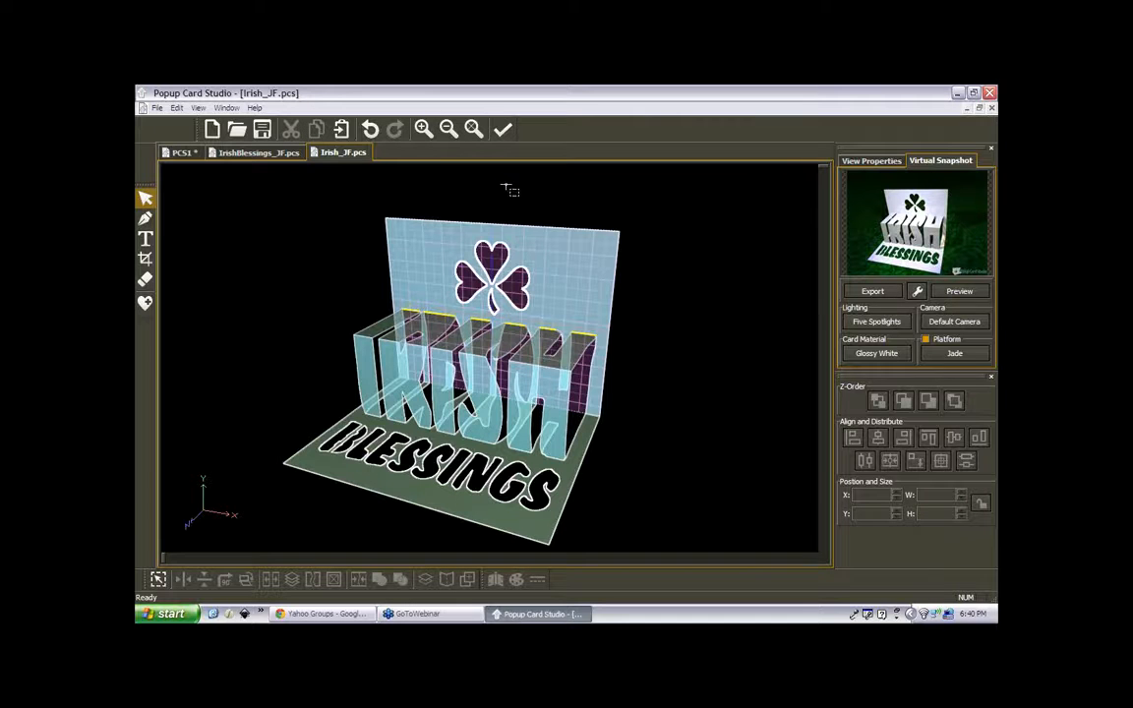
{"action": "left_click", "coordinate": [157, 108]}
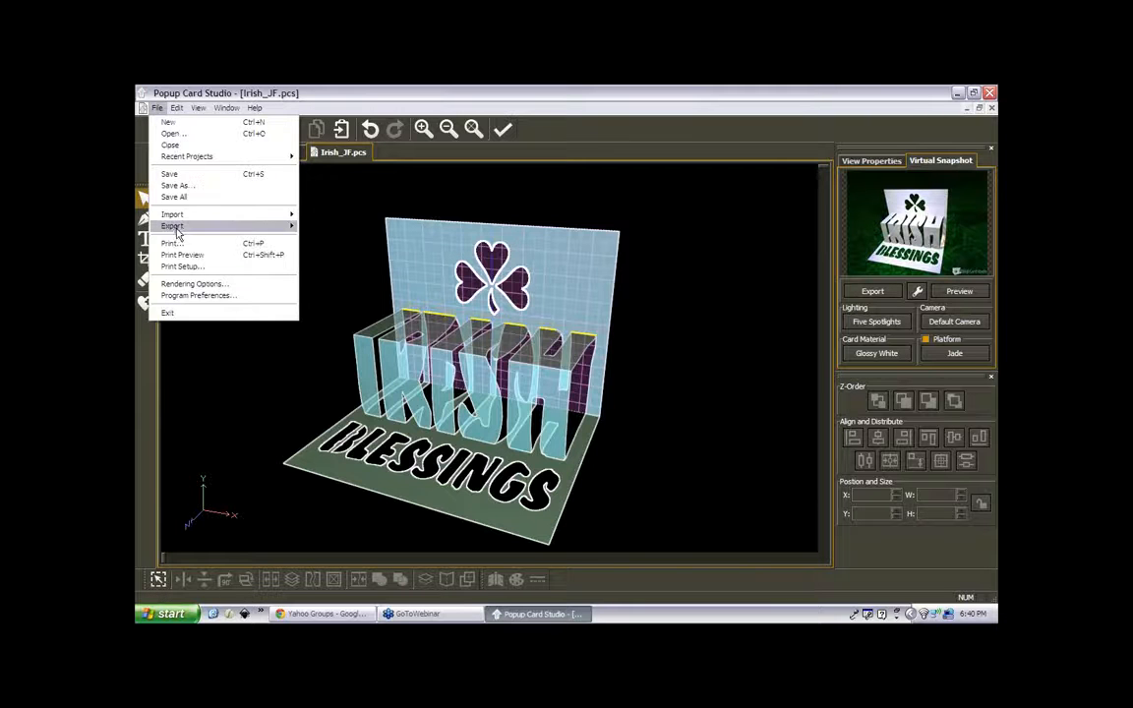
{"action": "mouse_move", "coordinate": [241, 231]}
{"action": "mouse_move", "coordinate": [374, 226]}
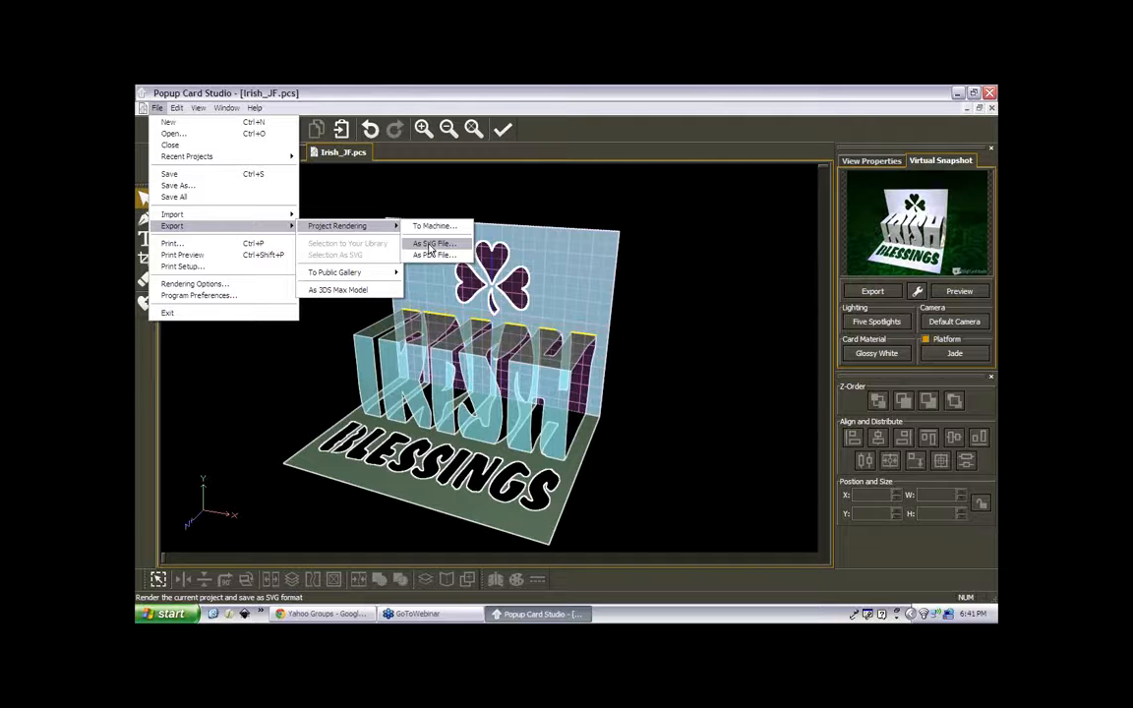
{"action": "left_click", "coordinate": [429, 244]}
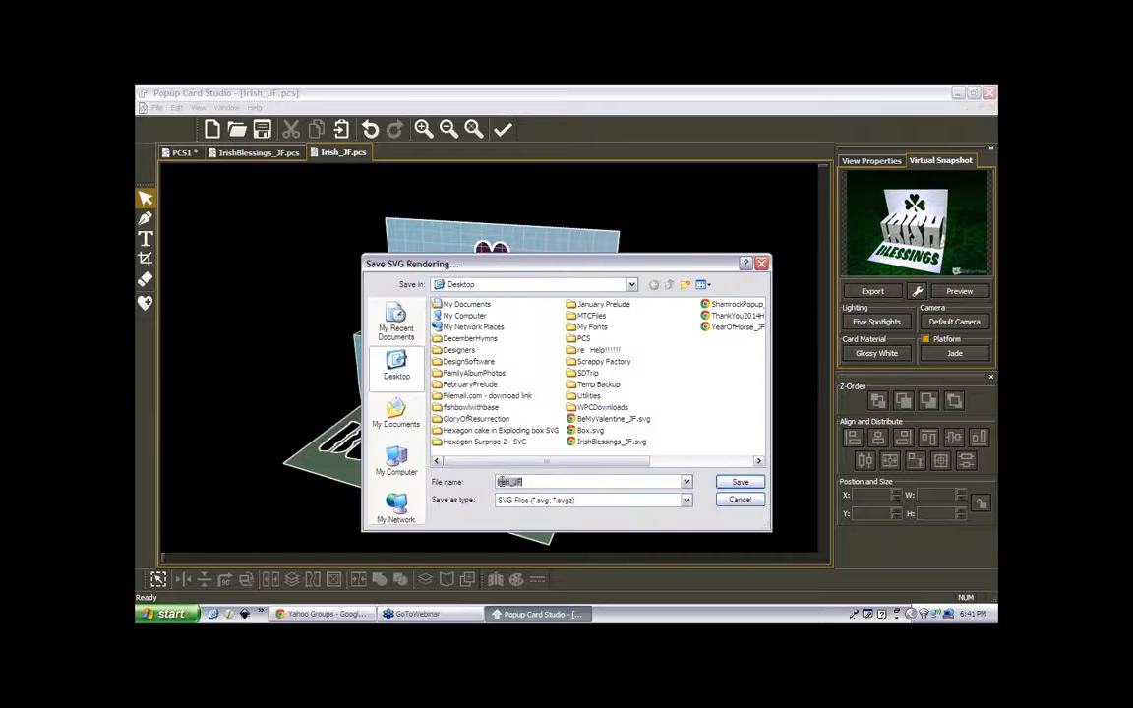
{"action": "left_click", "coordinate": [741, 483]}
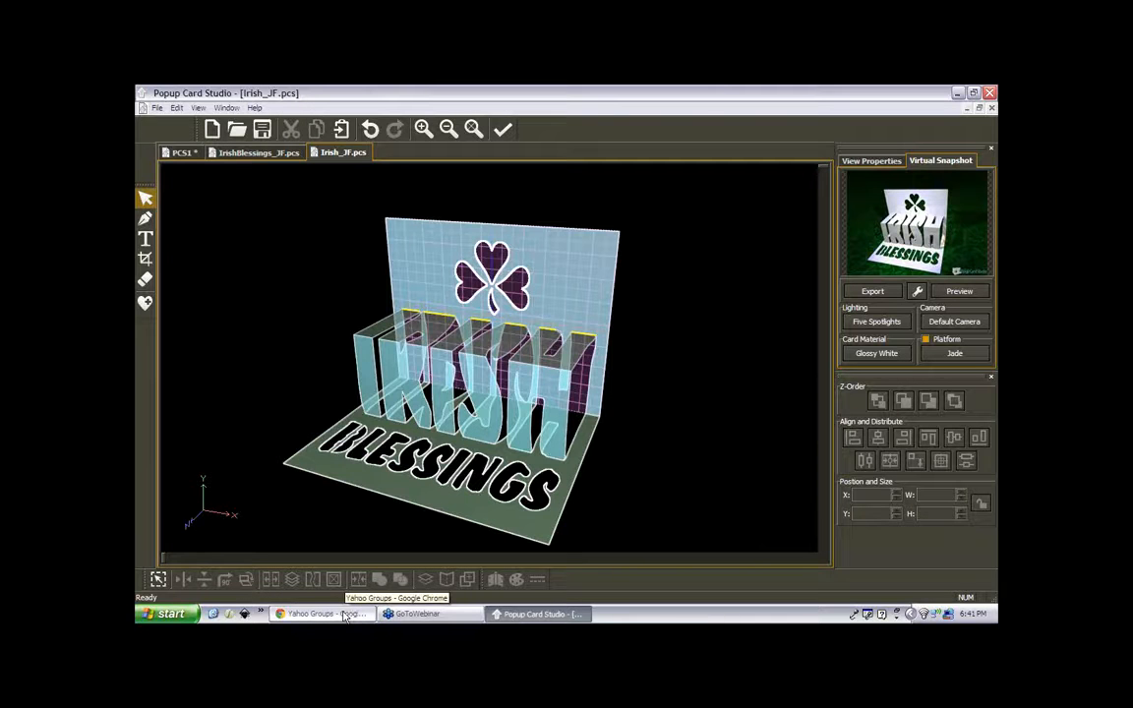
- Export the project rendering to the cutting machine and select Klic-N-Kut Zing as the machine
{"action": "left_click", "coordinate": [343, 615]}
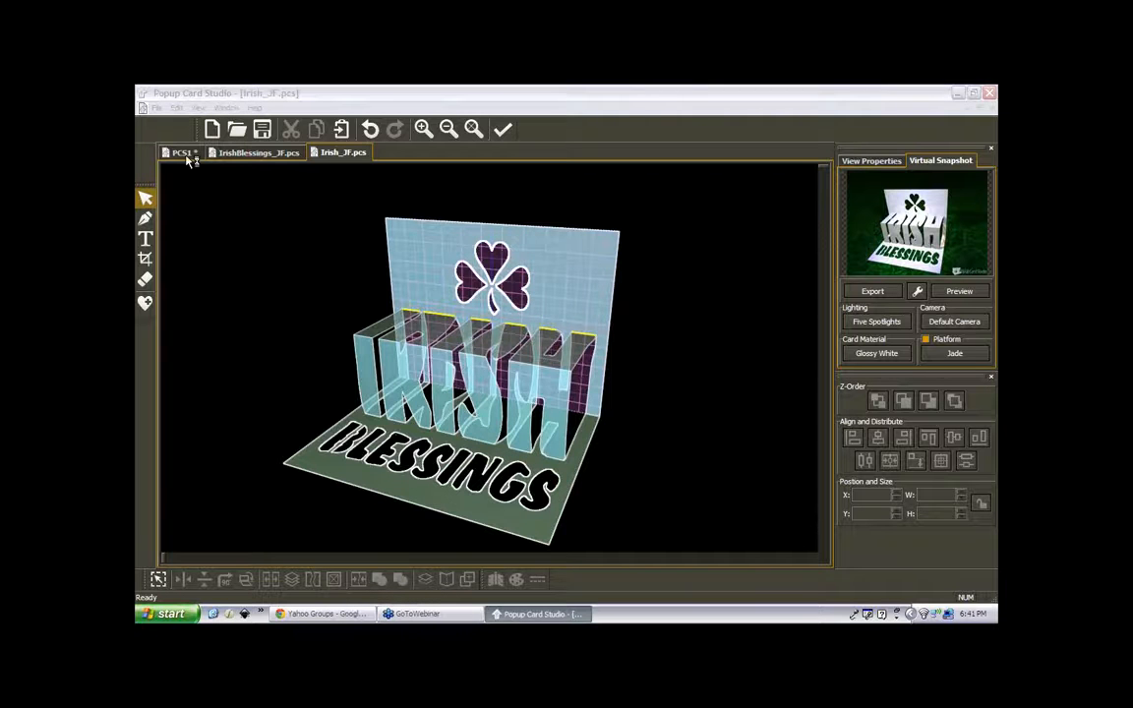
{"action": "left_click", "coordinate": [161, 112]}
{"action": "left_click", "coordinate": [158, 108]}
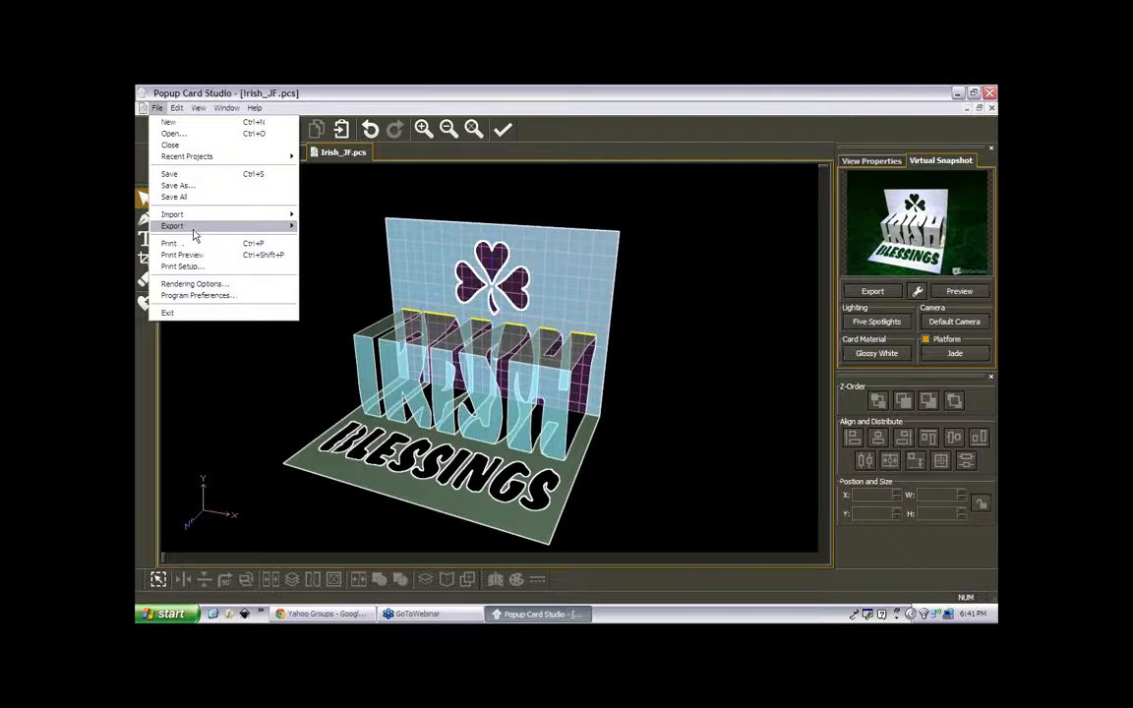
{"action": "mouse_move", "coordinate": [194, 233]}
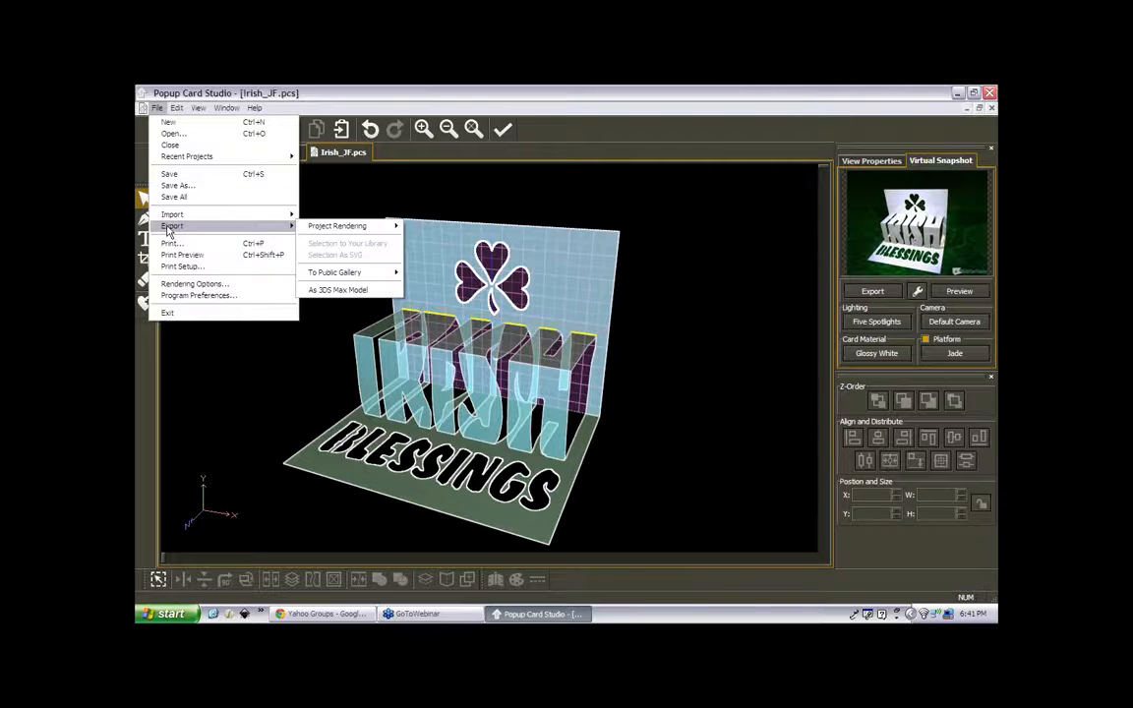
{"action": "mouse_move", "coordinate": [338, 229]}
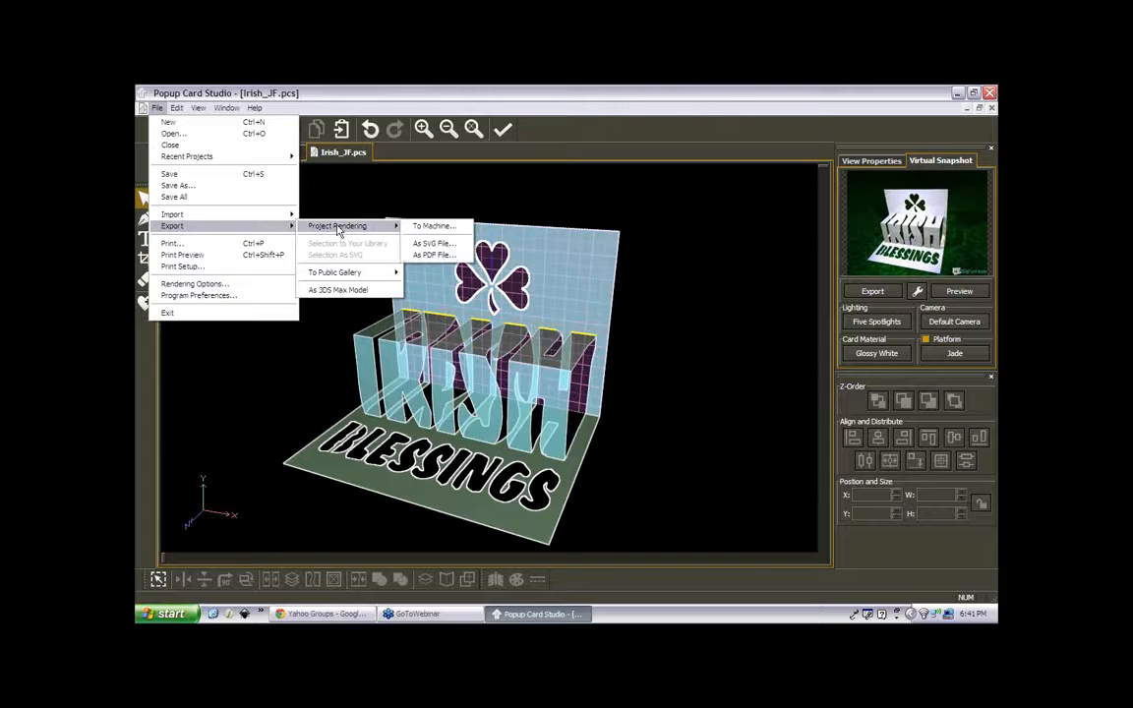
{"action": "left_click", "coordinate": [437, 228]}
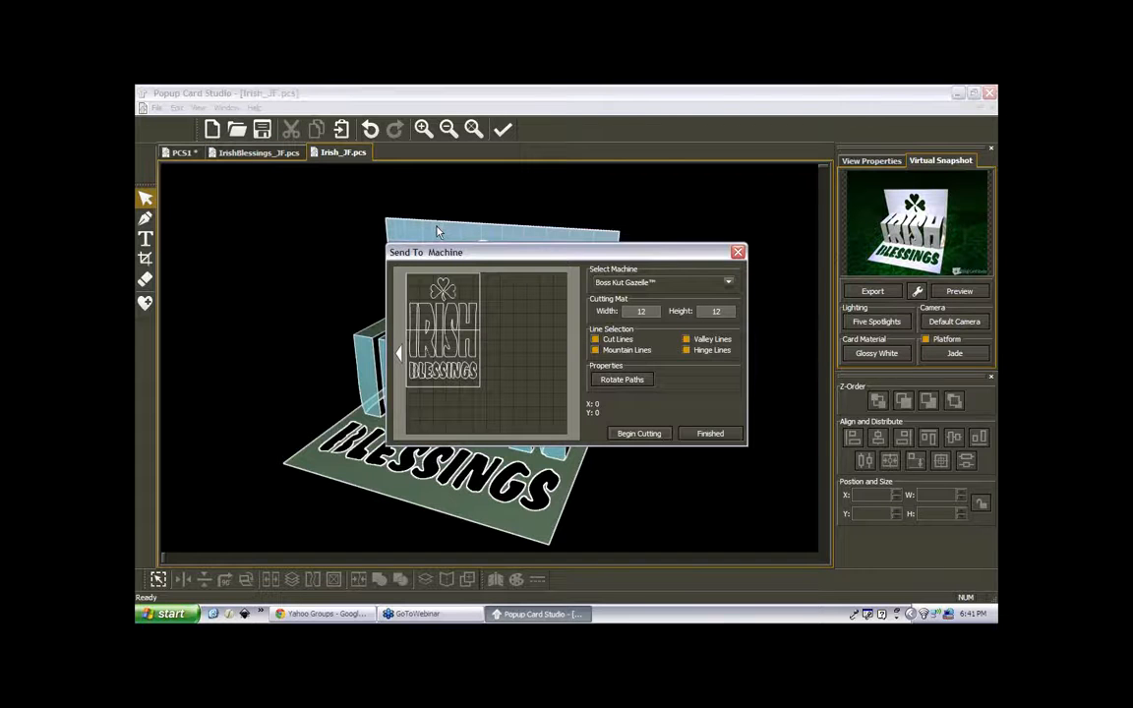
{"action": "left_click", "coordinate": [727, 285]}
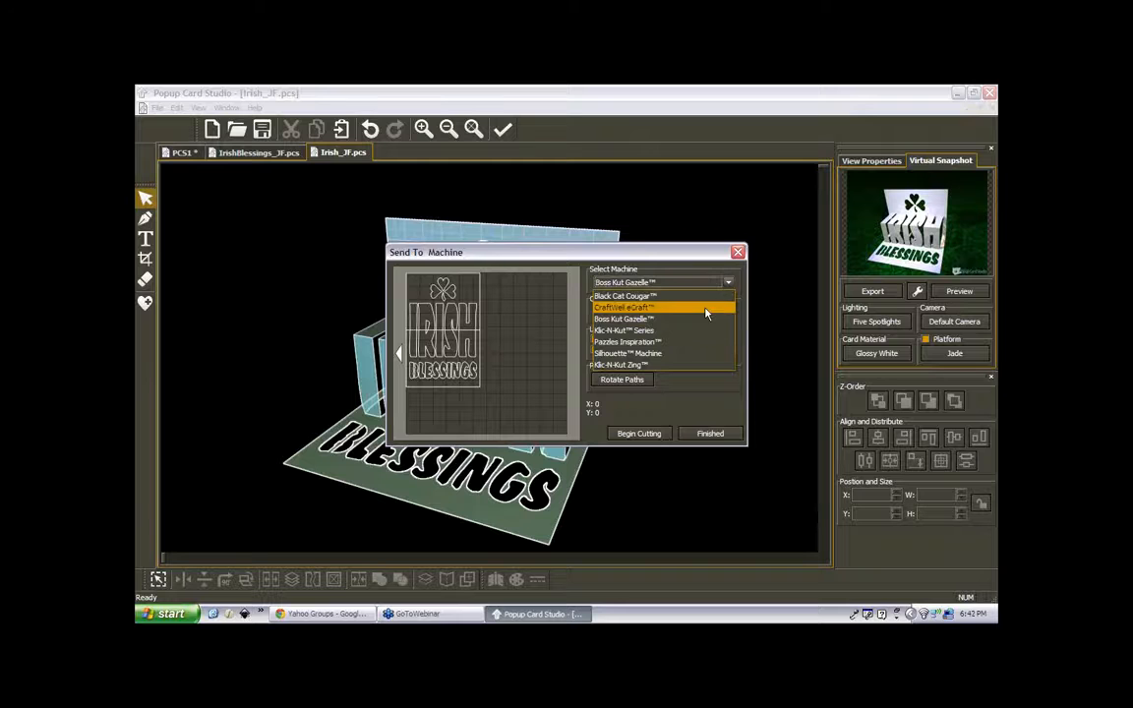
{"action": "left_click", "coordinate": [653, 365]}
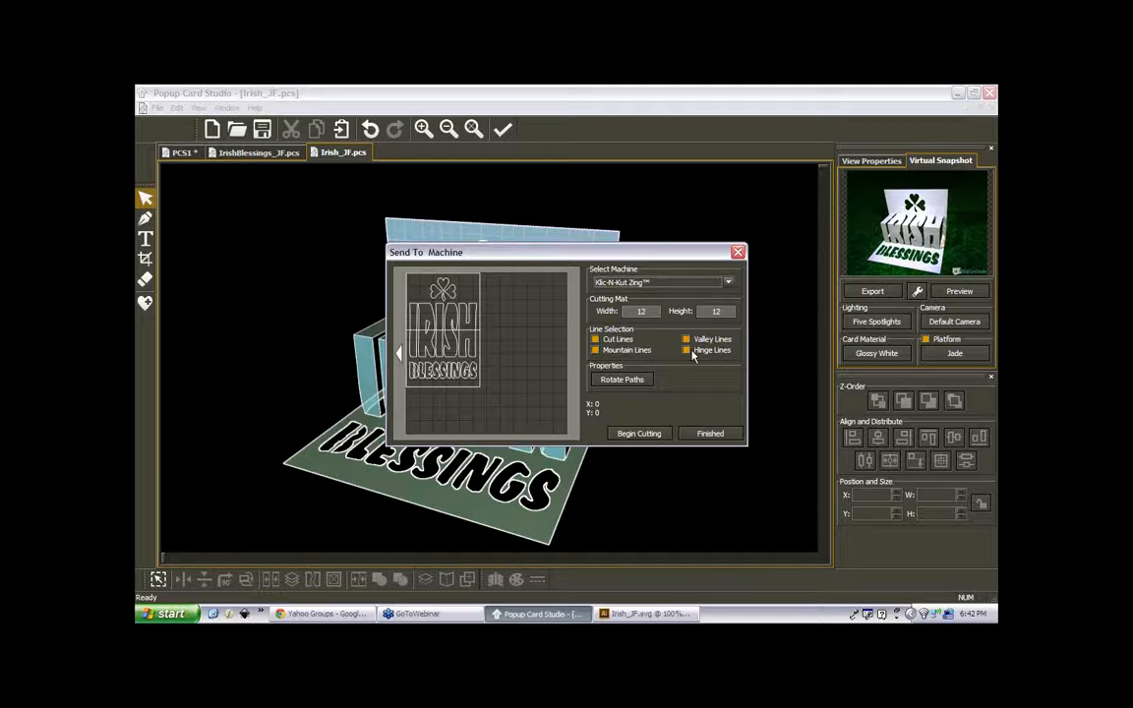
- Exclude the cut lines and send only the mountain, valley and hinge lines to the Zing cutter
{"action": "left_click", "coordinate": [596, 341]}
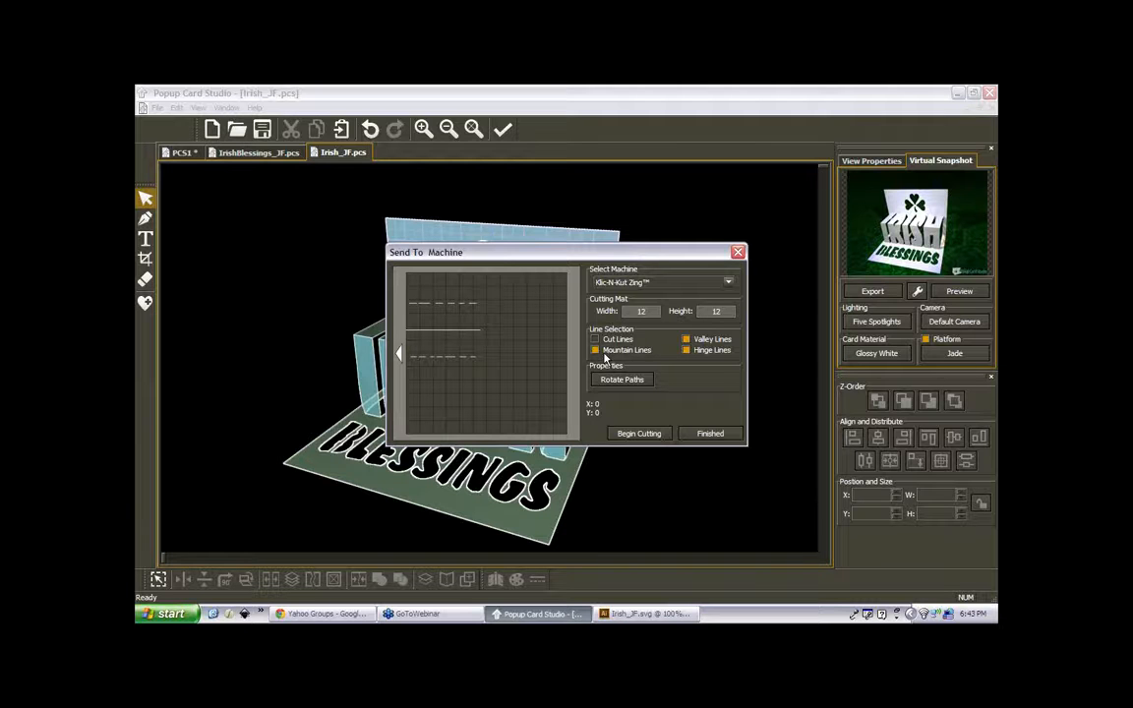
{"action": "left_click", "coordinate": [657, 437]}
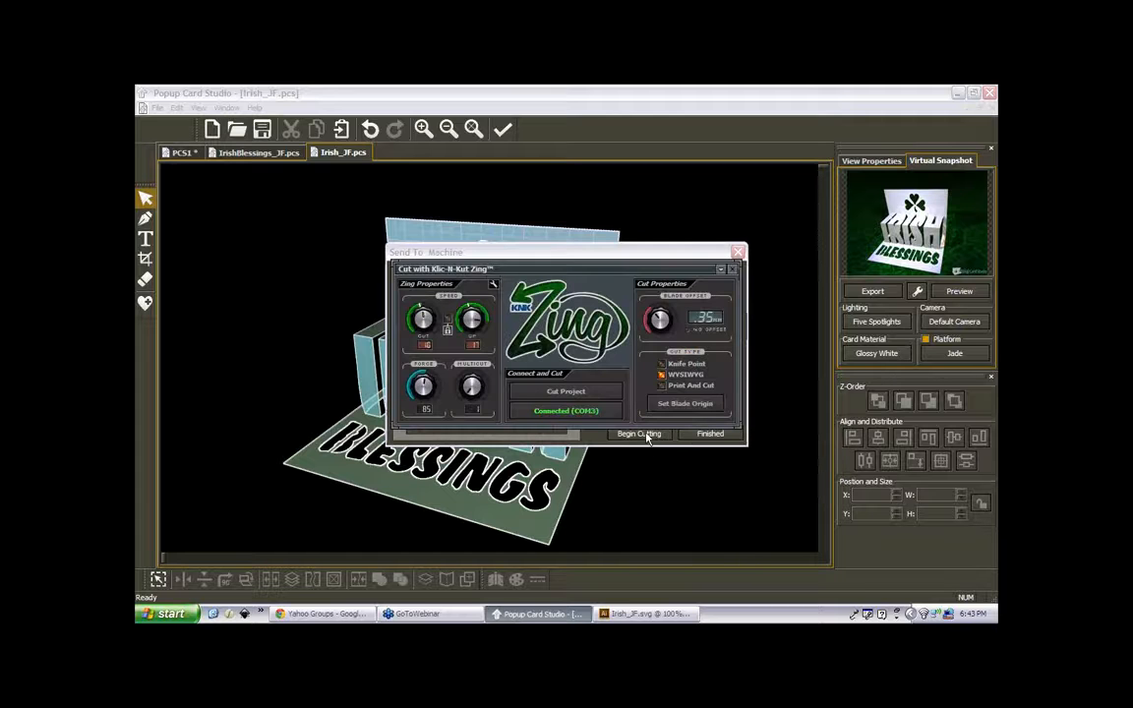
{"action": "left_click", "coordinate": [582, 413]}
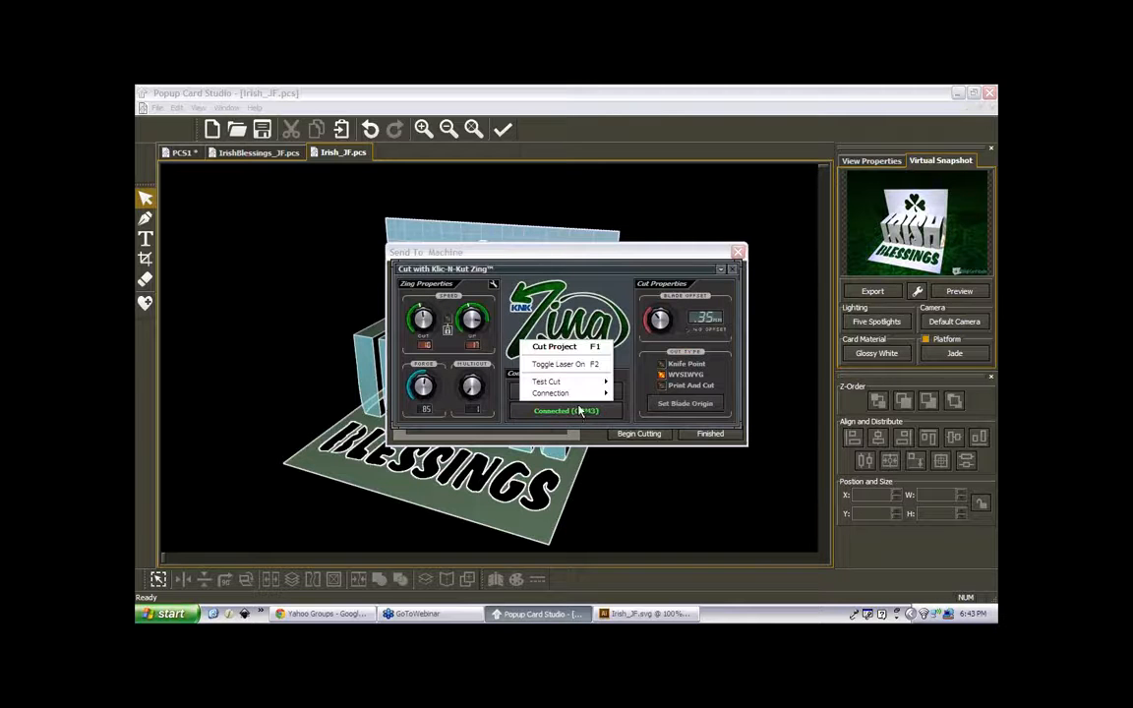
{"action": "mouse_move", "coordinate": [549, 382]}
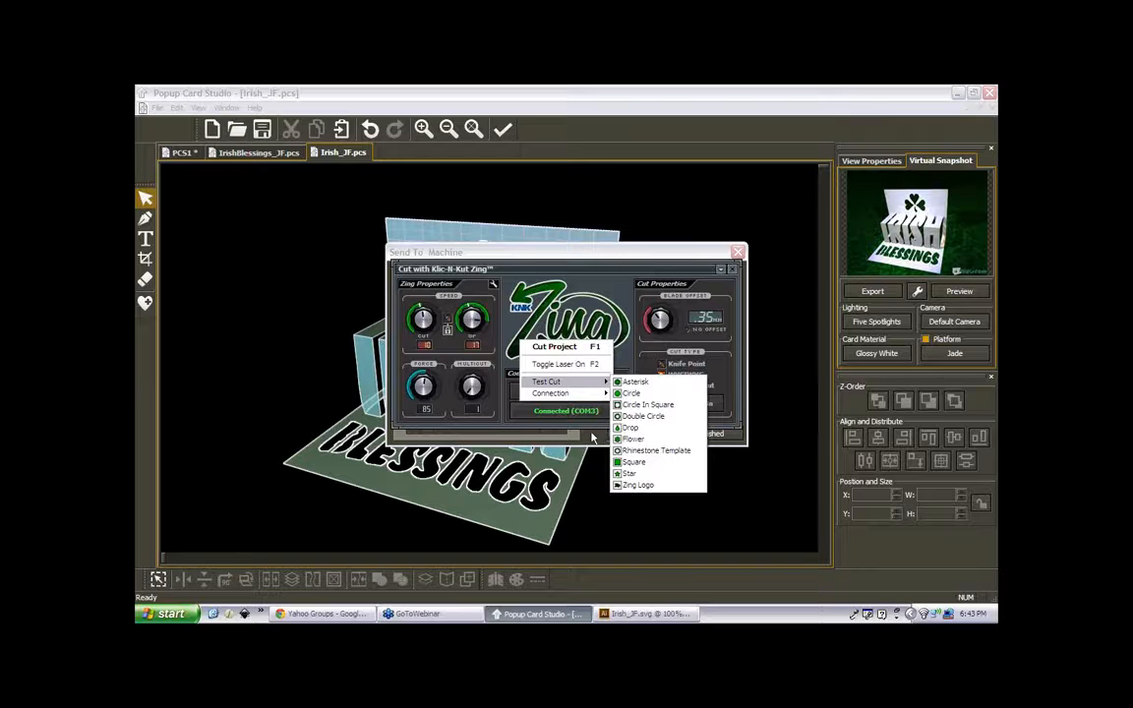
{"action": "left_click", "coordinate": [590, 432]}
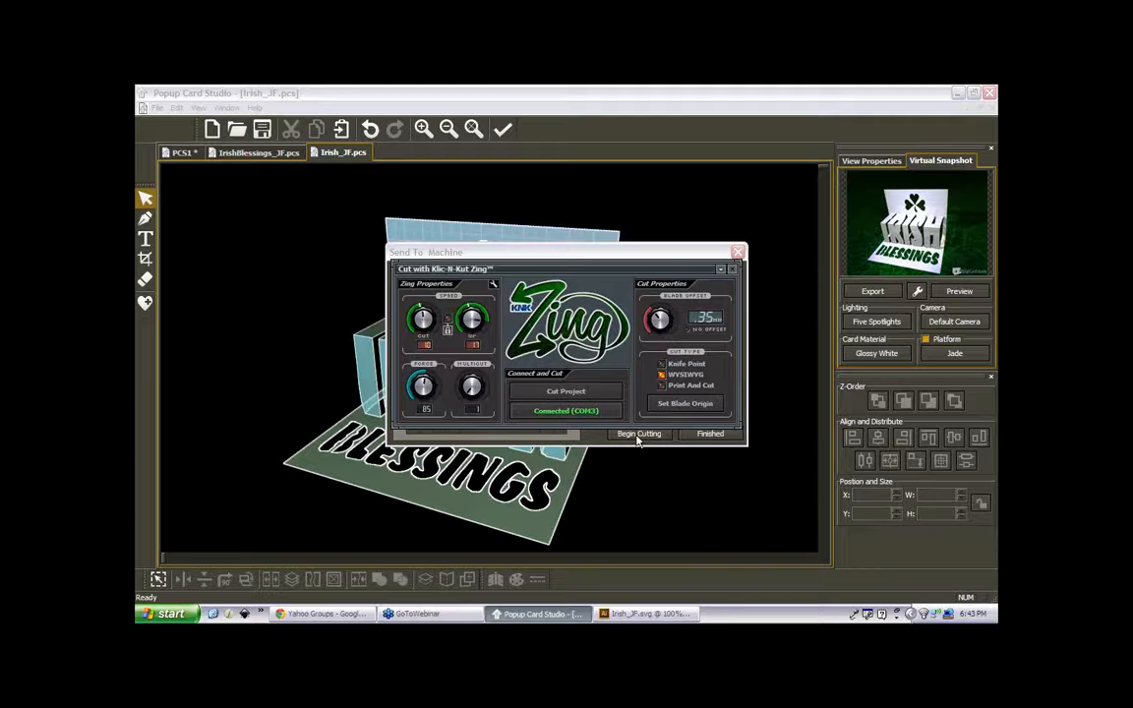
{"action": "left_click", "coordinate": [602, 396]}
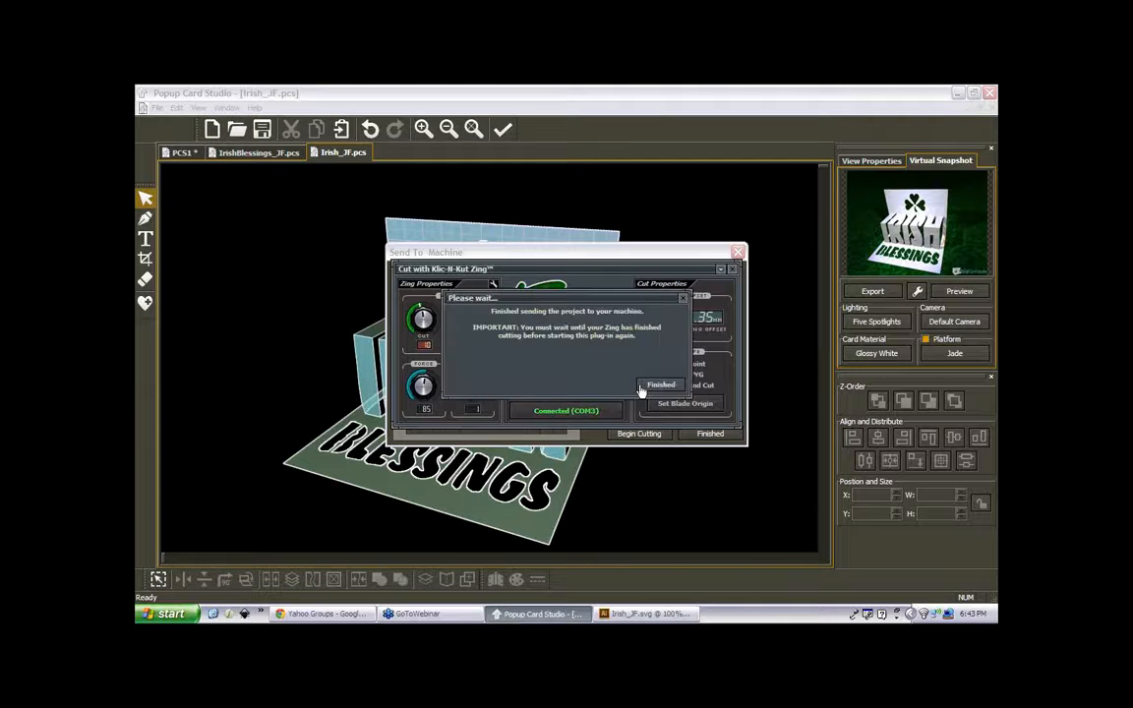
{"action": "left_click", "coordinate": [654, 386]}
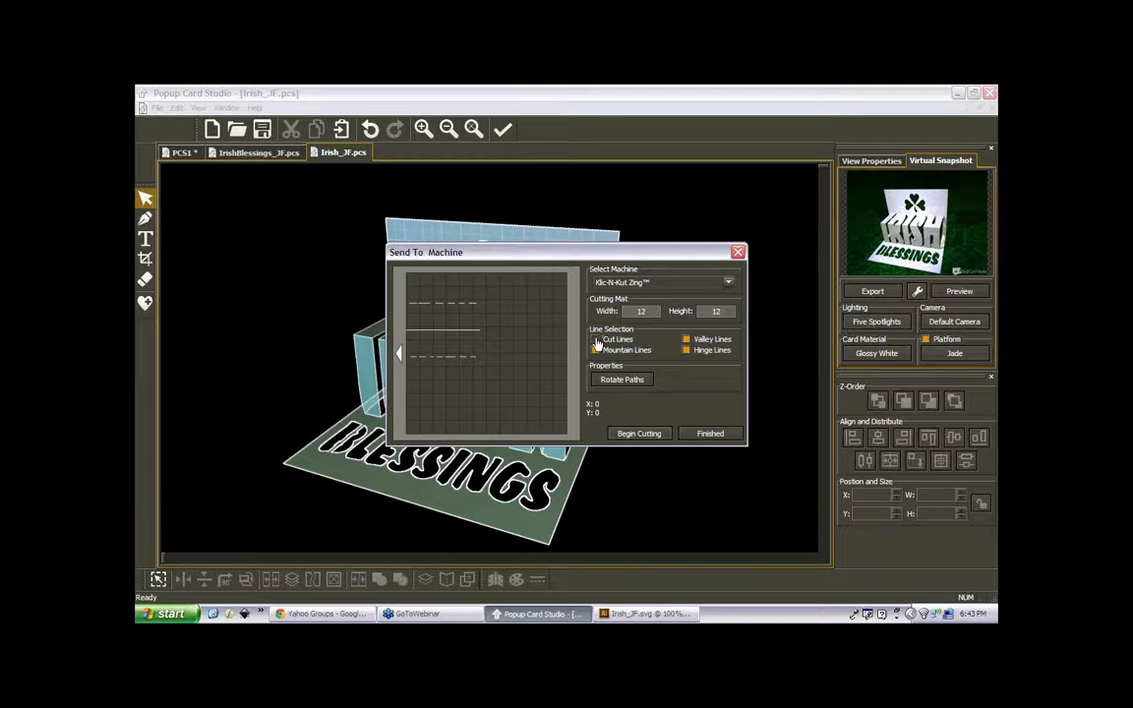
- Include the cut lines, exclude the mountain, valley and hinge lines, and send the project to the Zing cutter
{"action": "left_click", "coordinate": [595, 340]}
{"action": "left_click", "coordinate": [595, 350]}
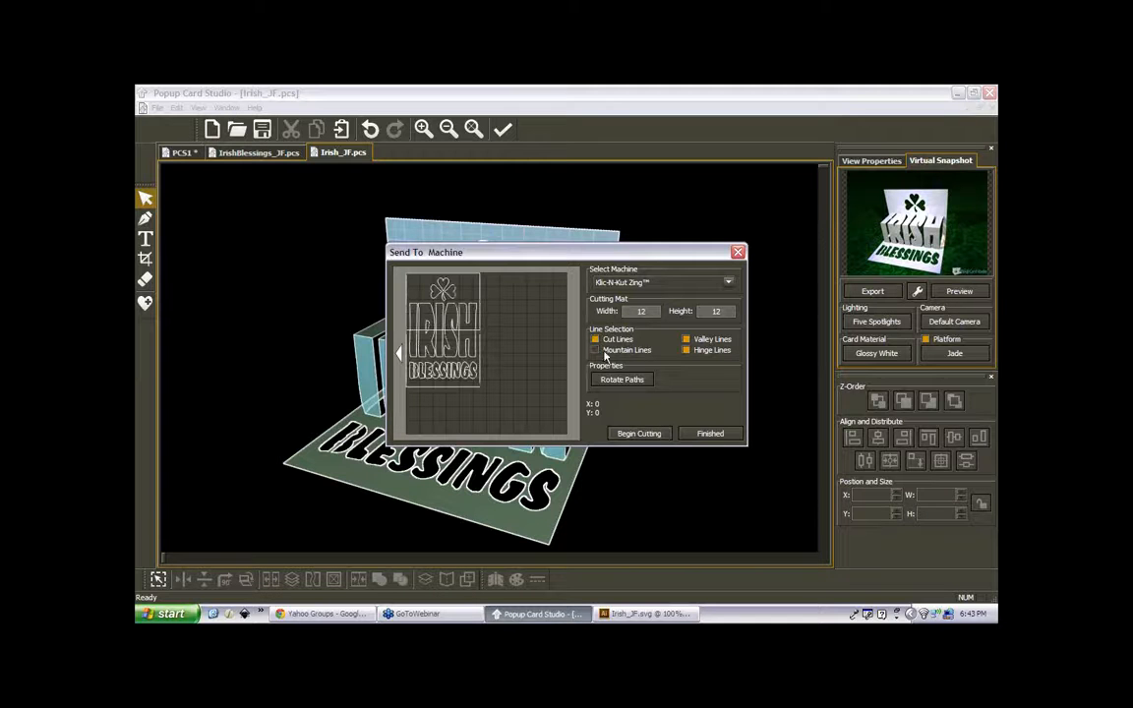
{"action": "left_click", "coordinate": [686, 340]}
{"action": "left_click", "coordinate": [640, 433]}
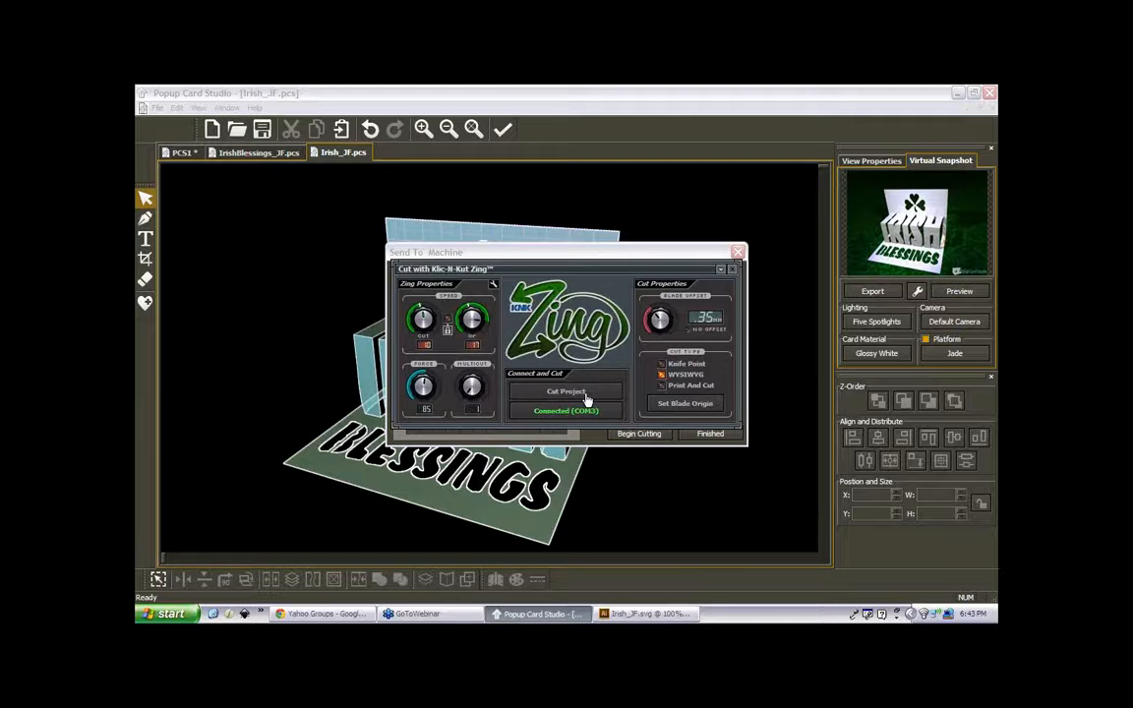
{"action": "left_click", "coordinate": [587, 396]}
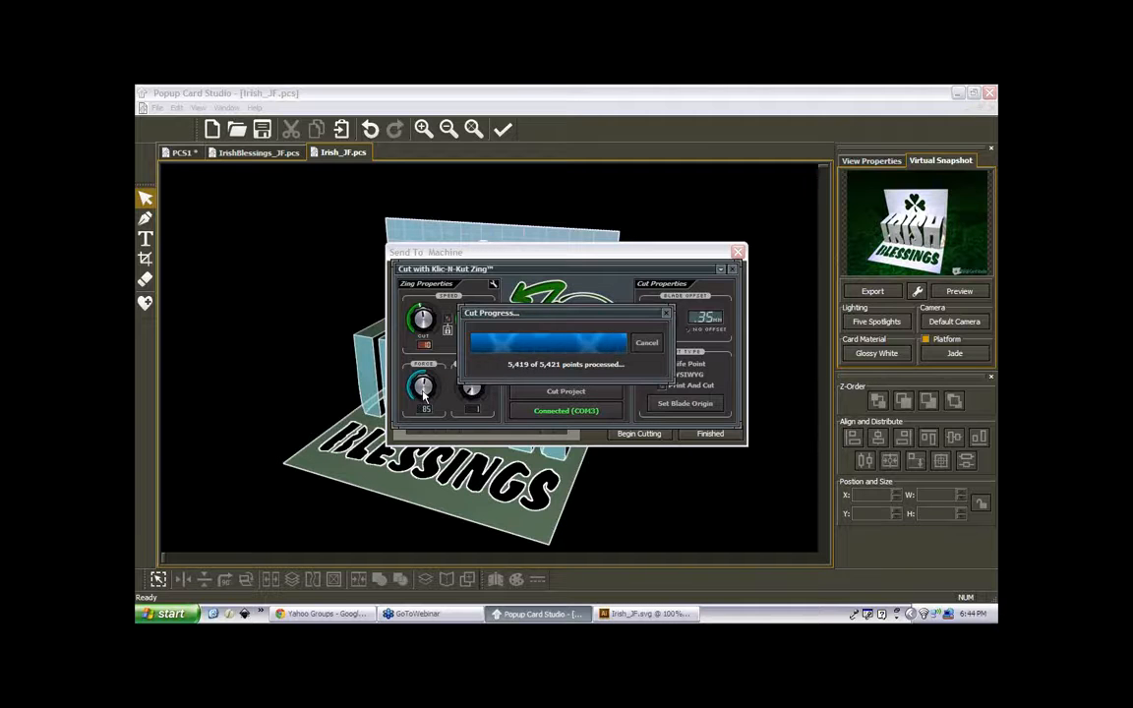
{"action": "left_click", "coordinate": [662, 386]}
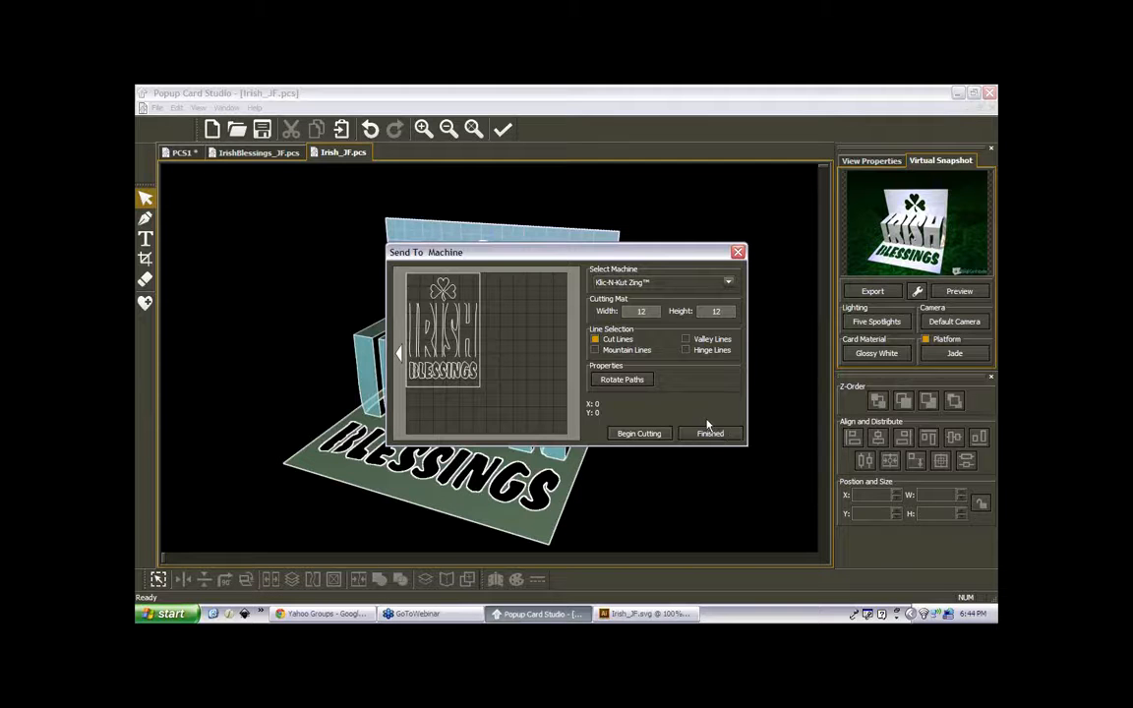
- Include the mountain, hinge and valley lines again and finish sending to the machine
{"action": "left_click", "coordinate": [595, 351]}
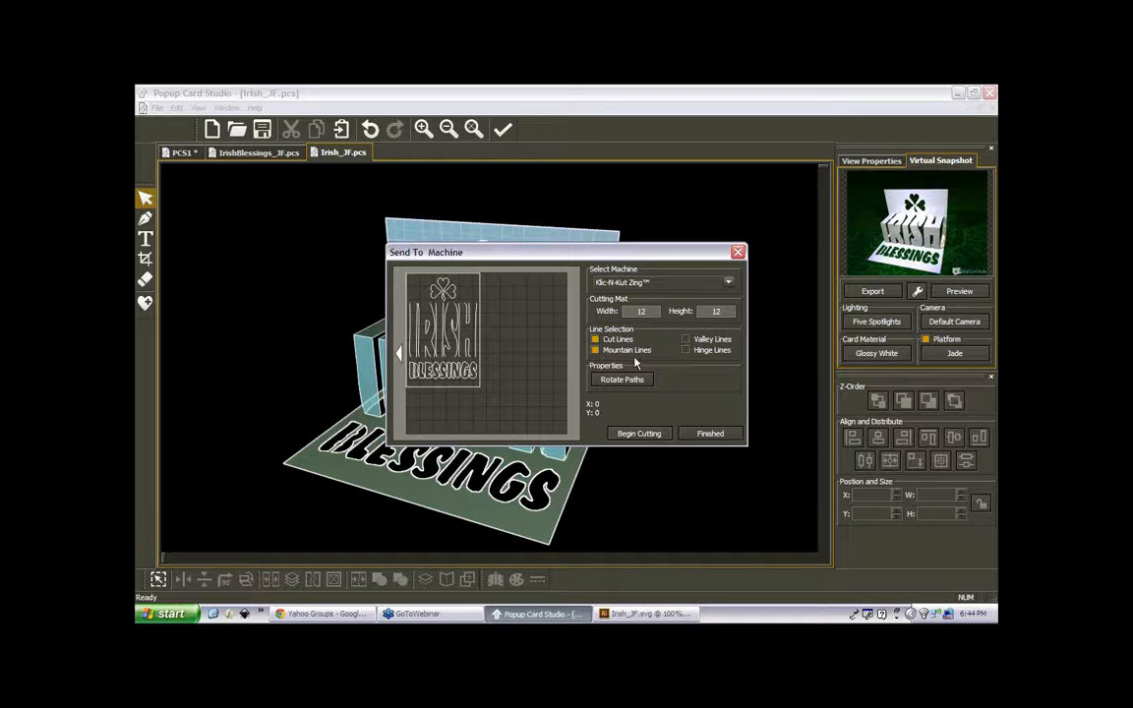
{"action": "left_click", "coordinate": [687, 351]}
{"action": "left_click", "coordinate": [686, 340]}
{"action": "left_click", "coordinate": [710, 434]}
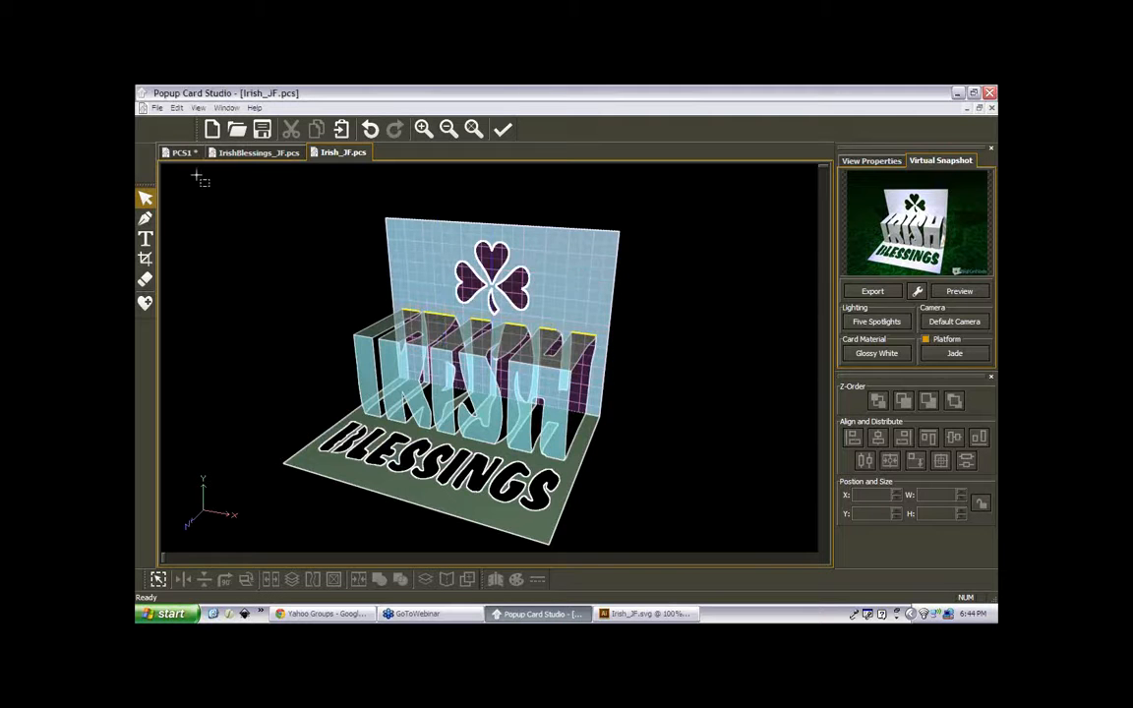
{"action": "left_click", "coordinate": [157, 108]}
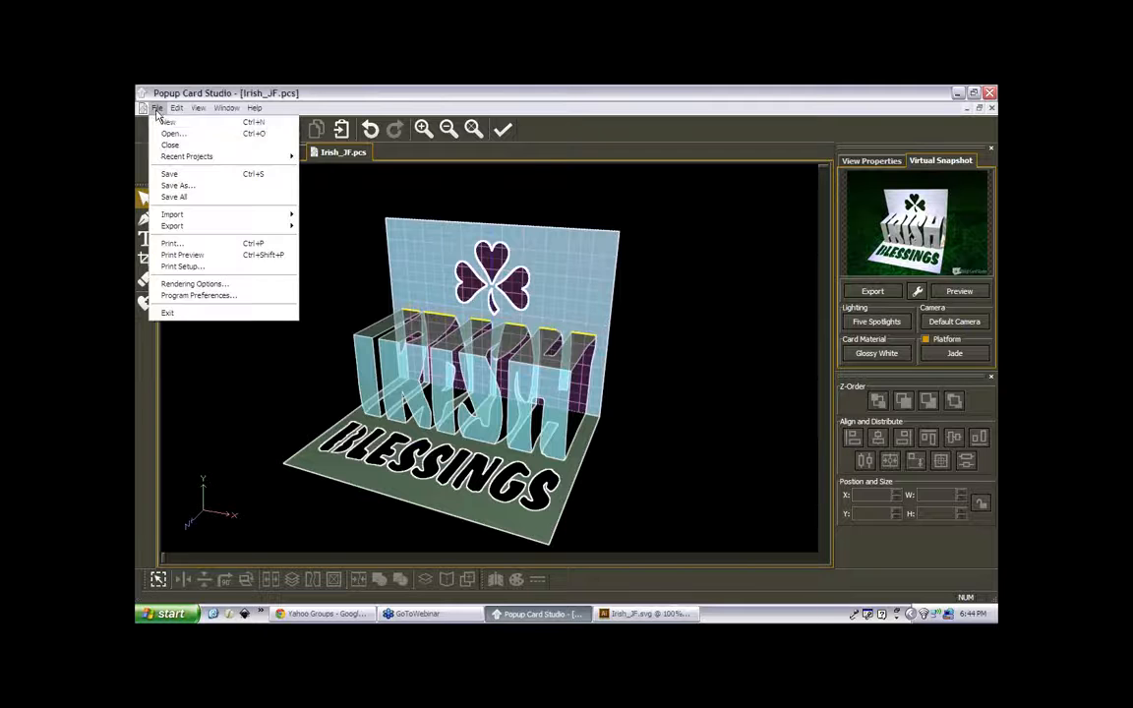
{"action": "left_click", "coordinate": [185, 296]}
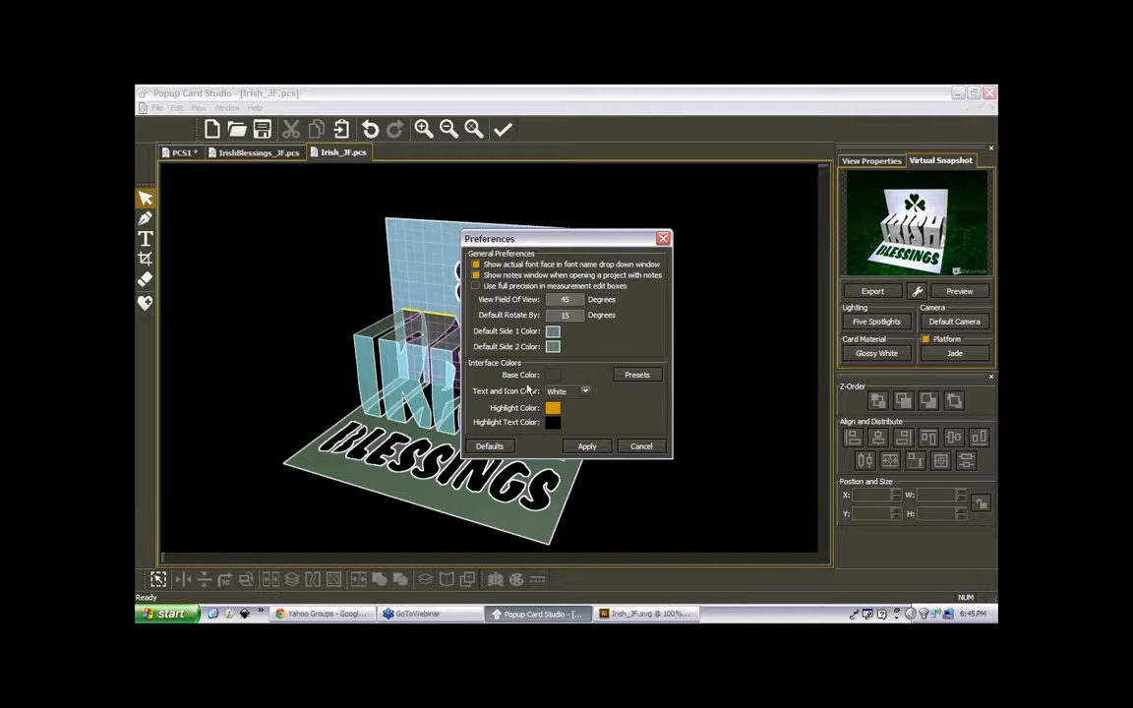
{"action": "left_click", "coordinate": [641, 448]}
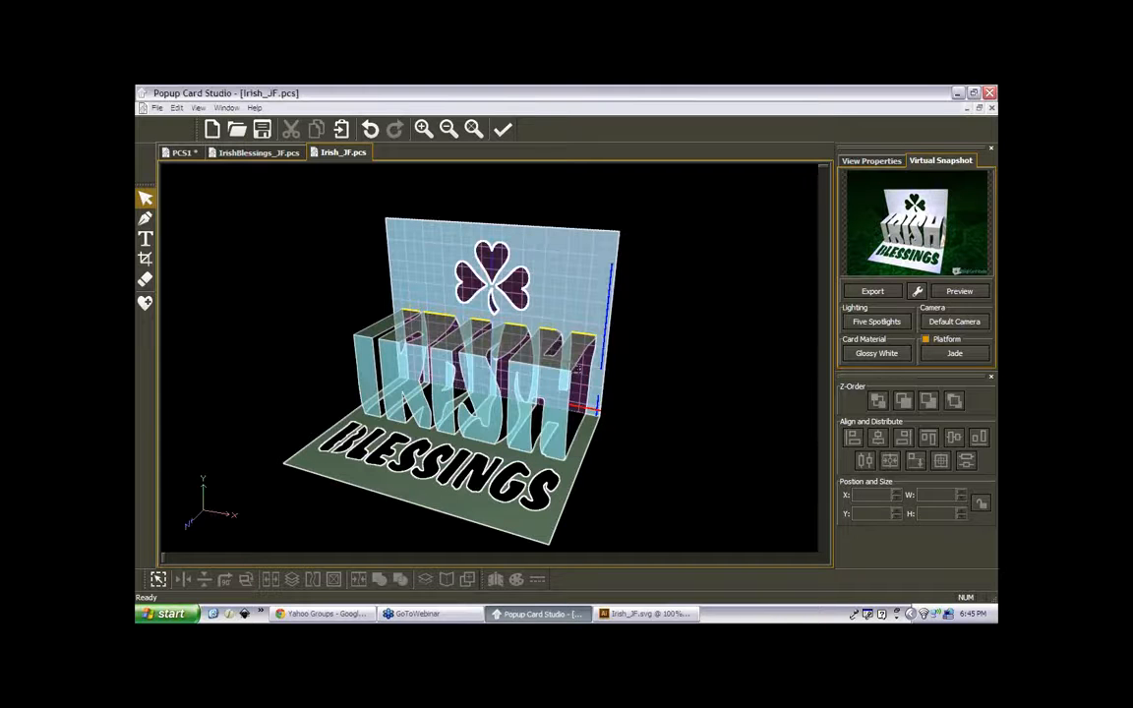
- In the rendering options, set the line style of the mountain, valley and hinge lines to Solid
{"action": "left_click", "coordinate": [158, 108]}
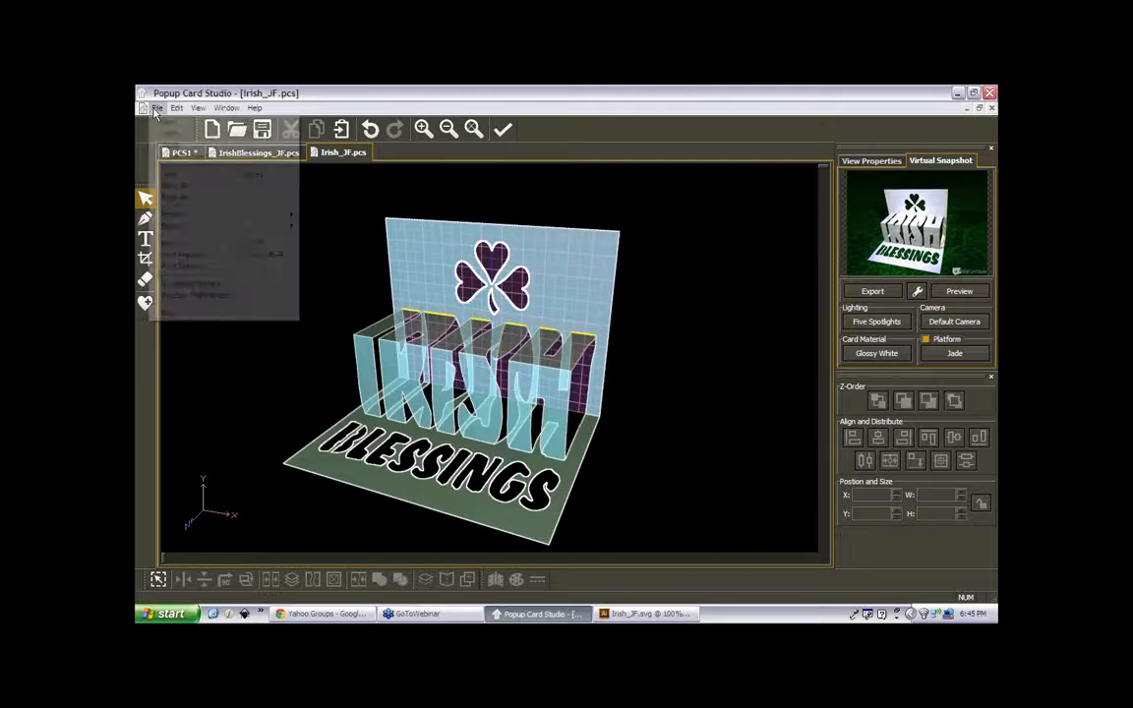
{"action": "left_click", "coordinate": [191, 285]}
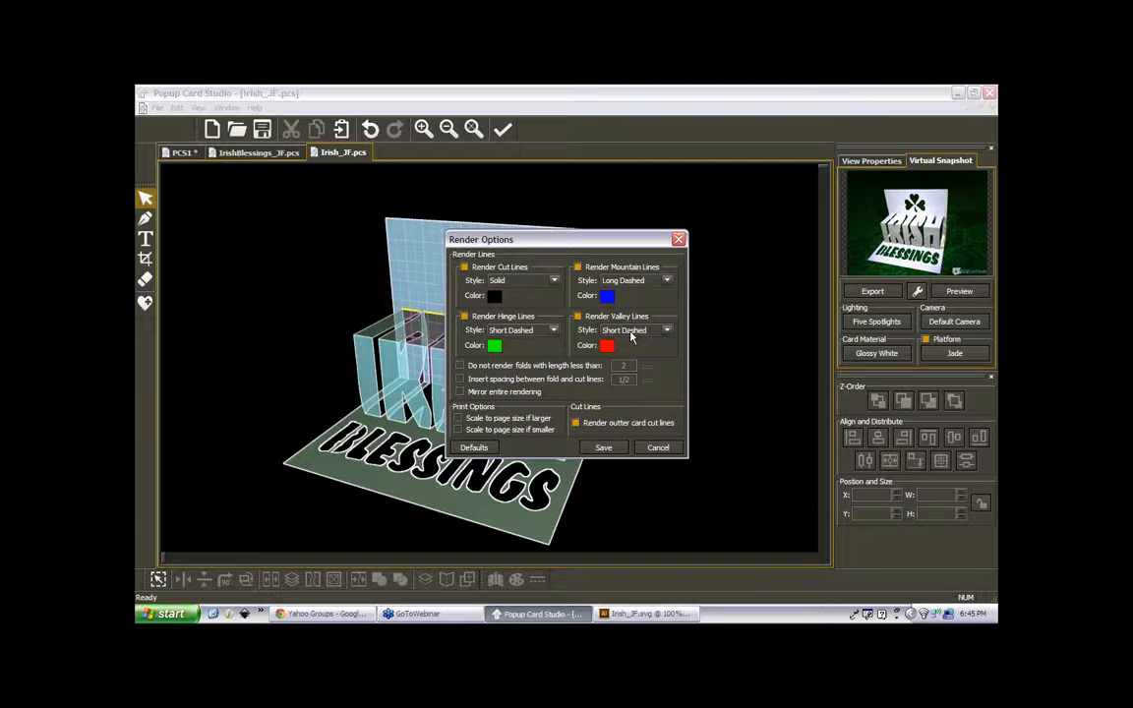
{"action": "left_click", "coordinate": [666, 282]}
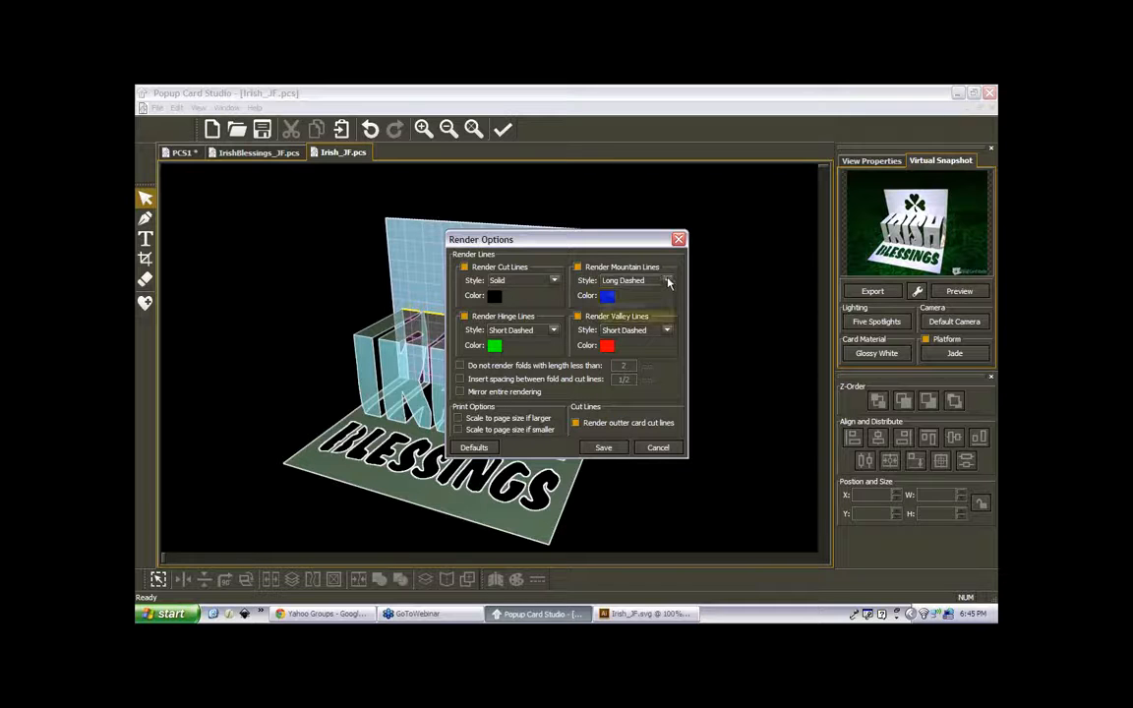
{"action": "left_click", "coordinate": [649, 294]}
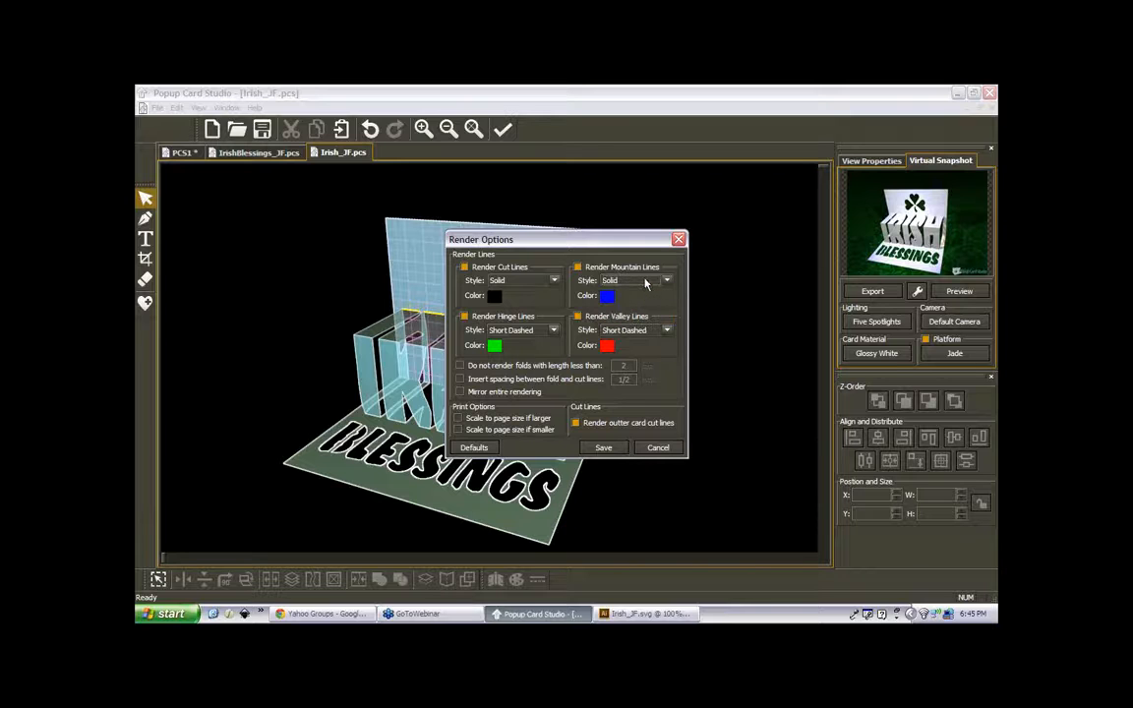
{"action": "left_click", "coordinate": [666, 332]}
{"action": "left_click", "coordinate": [634, 343]}
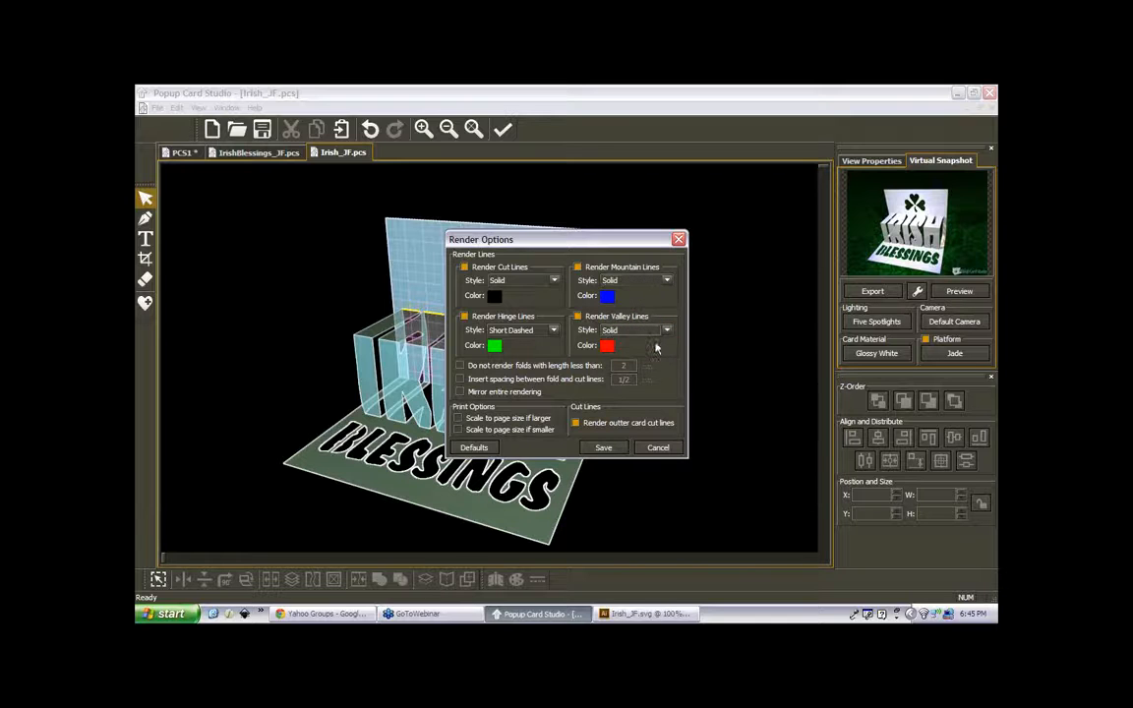
{"action": "left_click", "coordinate": [553, 332]}
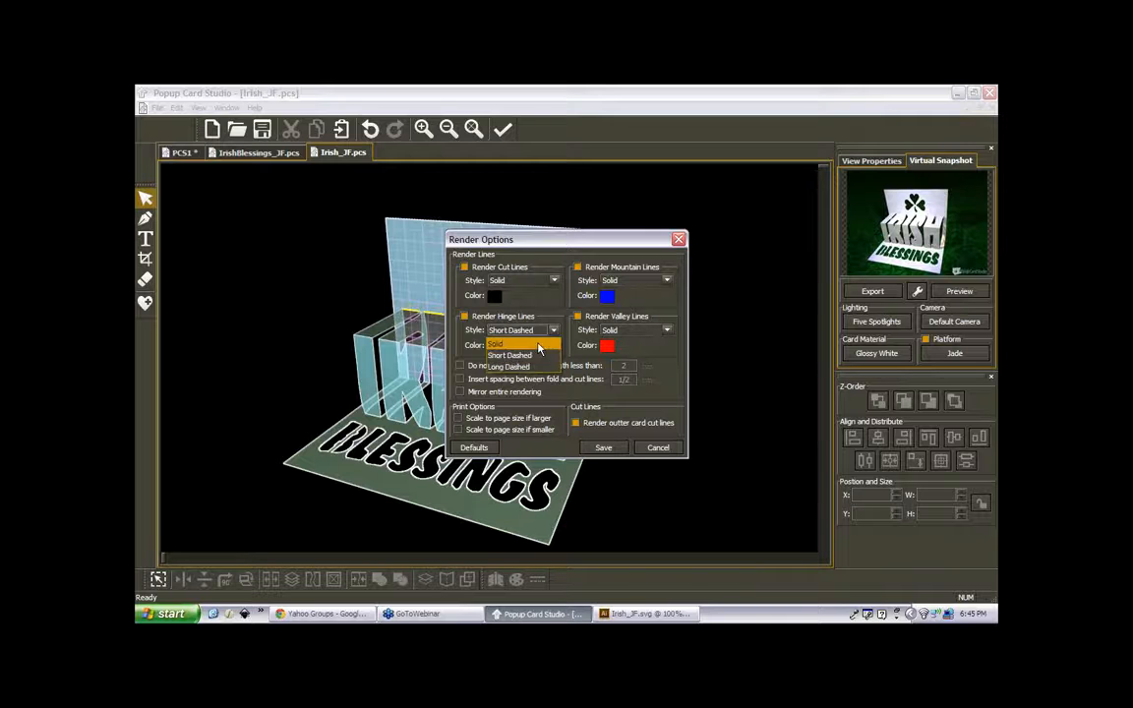
{"action": "left_click", "coordinate": [512, 343]}
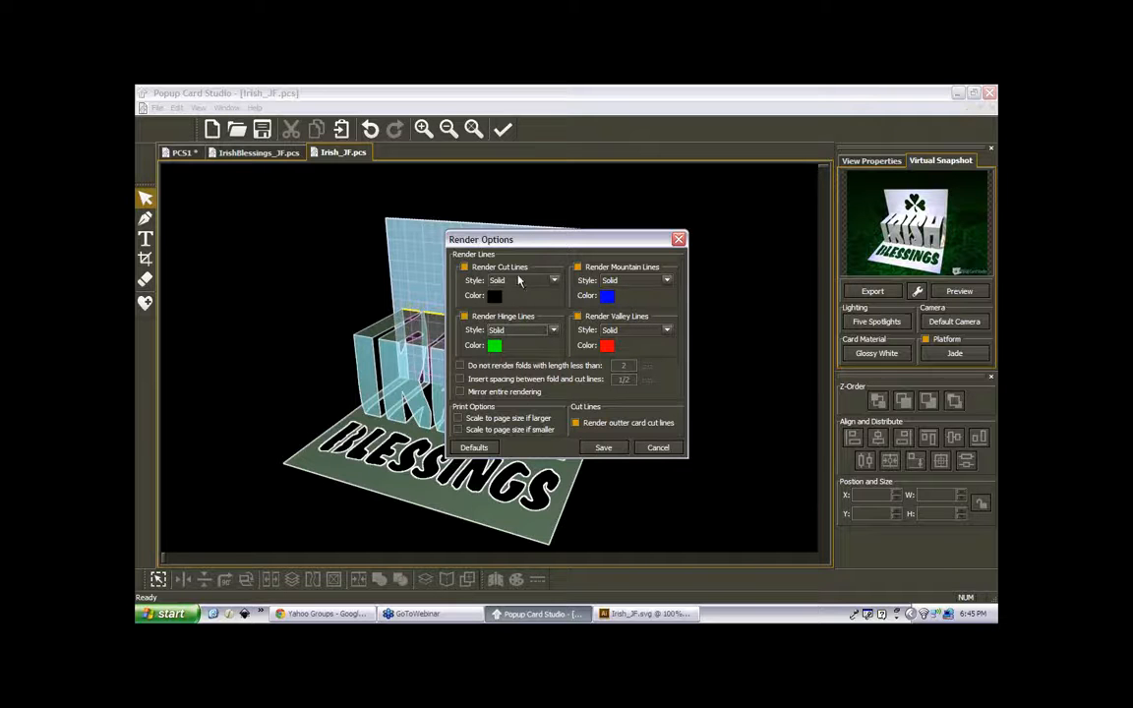
- Save the rendering options and check the print preview of the Irish_JF card
{"action": "left_click", "coordinate": [604, 448]}
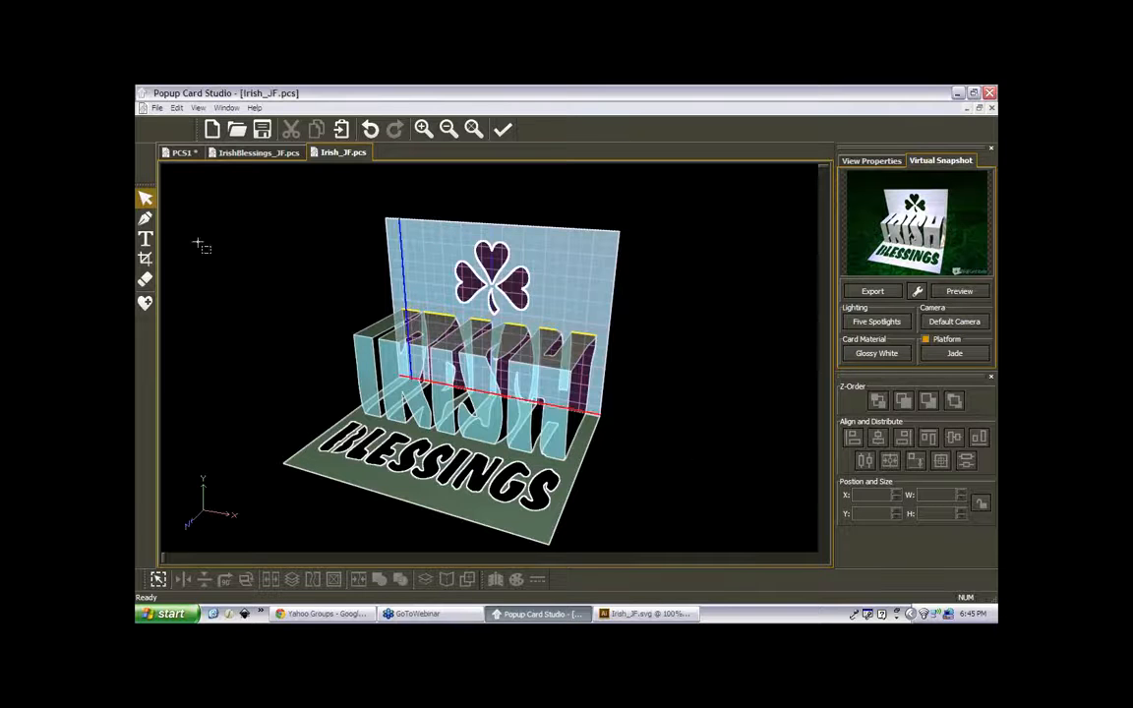
{"action": "left_click", "coordinate": [158, 109]}
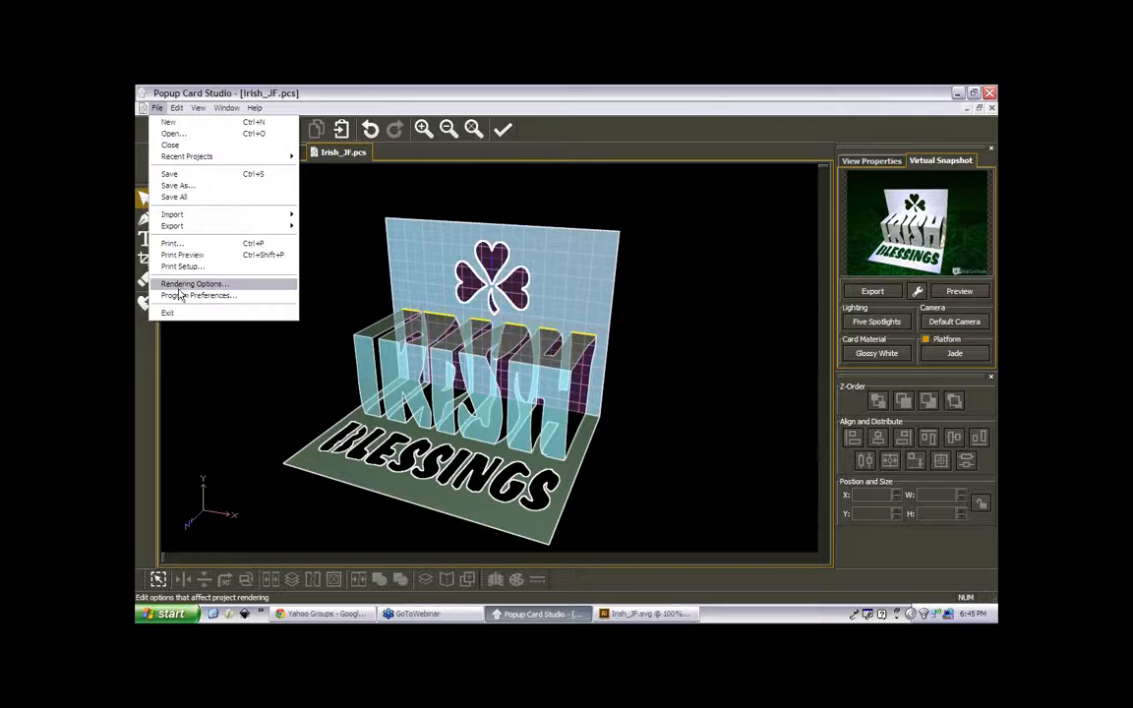
{"action": "left_click", "coordinate": [322, 255]}
{"action": "left_click", "coordinate": [159, 109]}
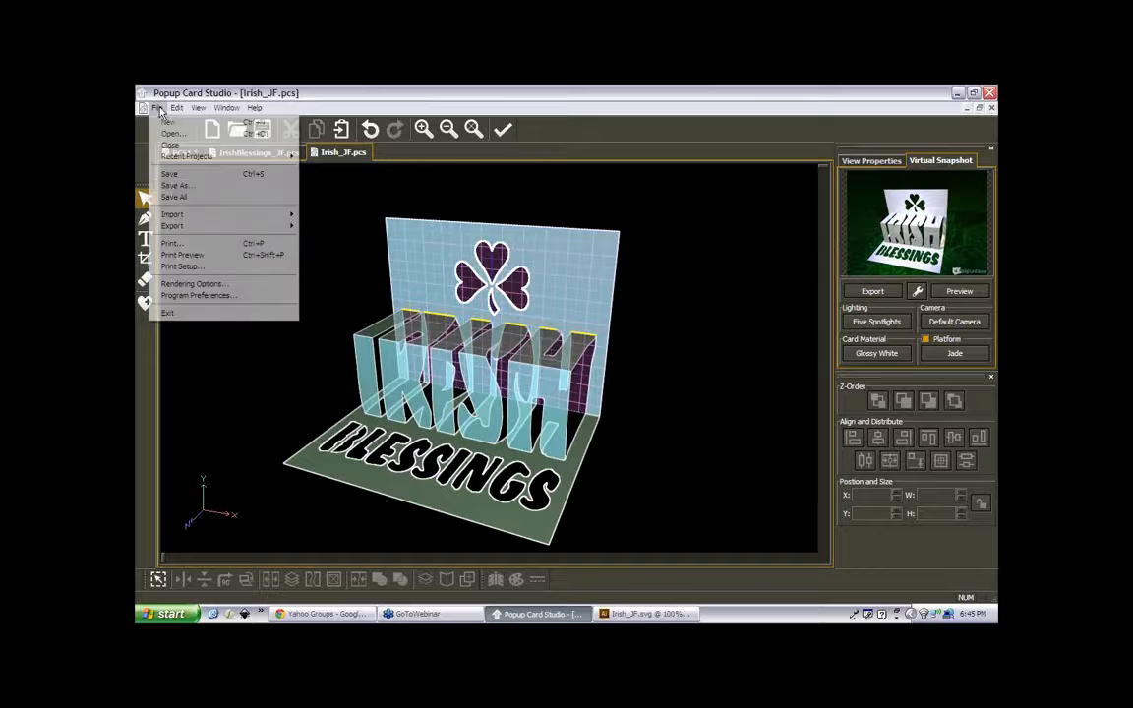
{"action": "left_click", "coordinate": [187, 255]}
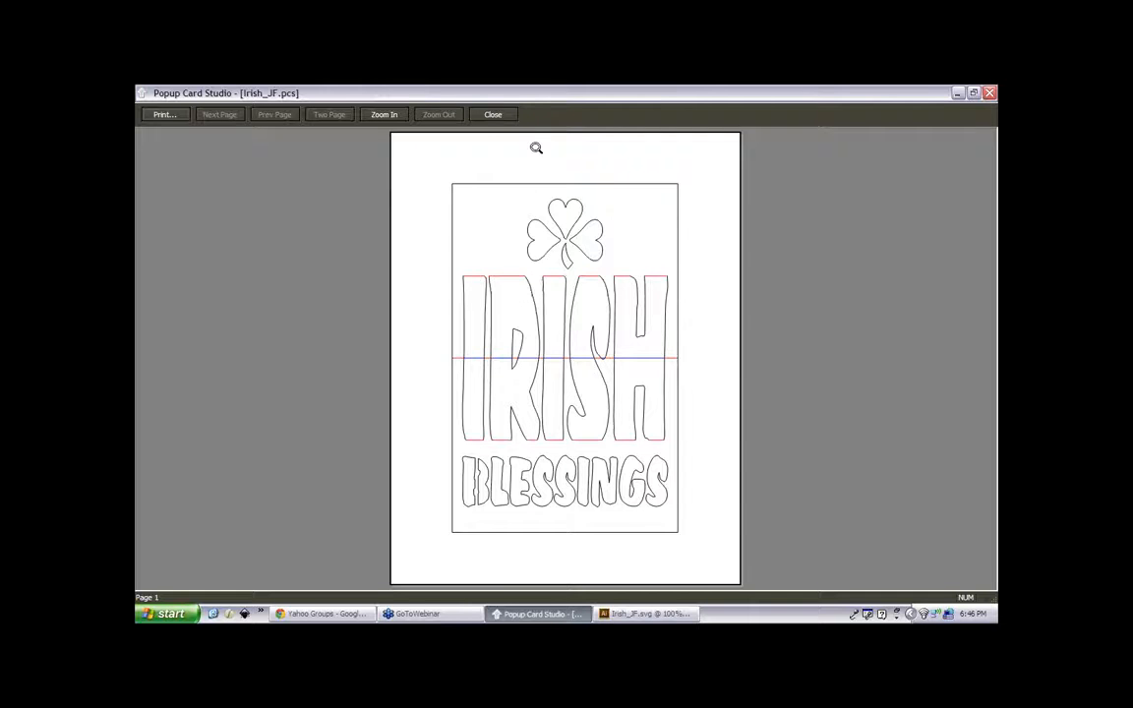
{"action": "left_click", "coordinate": [496, 117]}
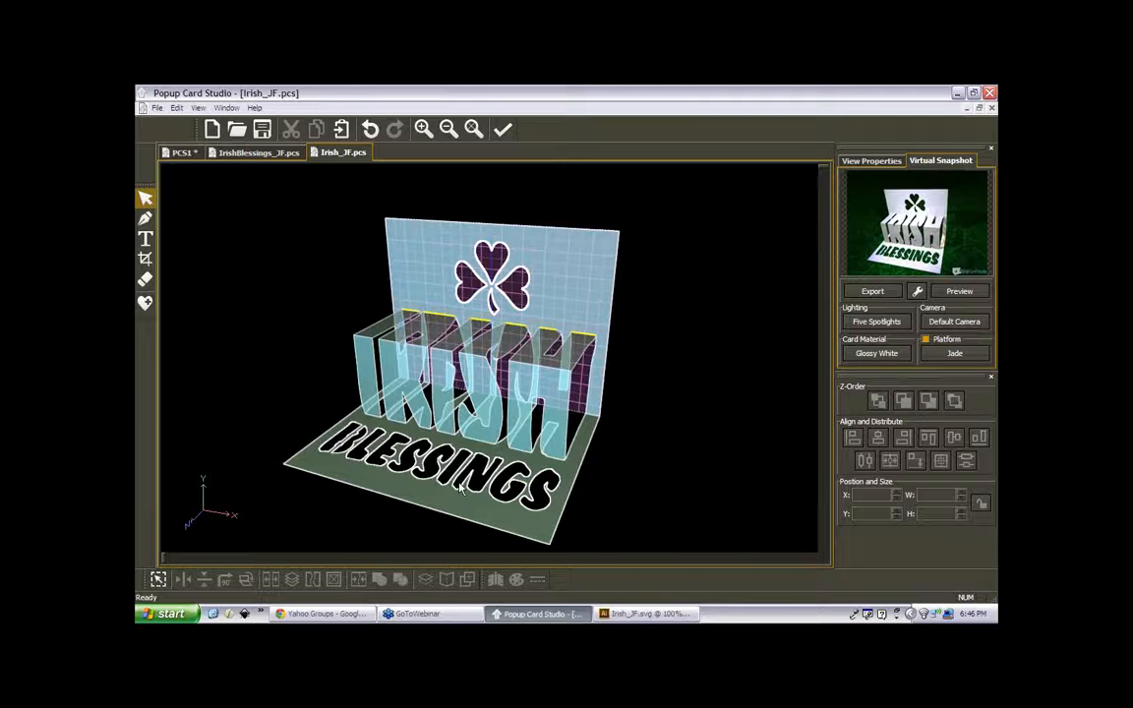
{"action": "middle_click_drag", "start_coordinate": [459, 488], "coordinate": [463, 295]}
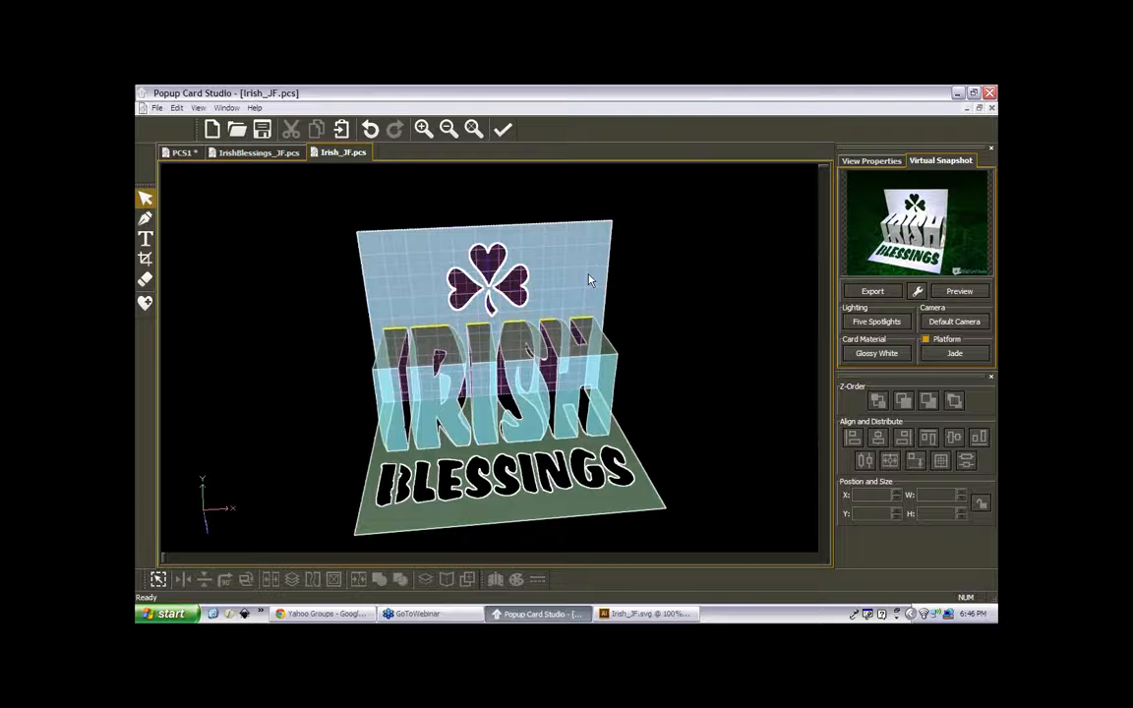
{"action": "middle_click_drag", "start_coordinate": [587, 283], "coordinate": [580, 295]}
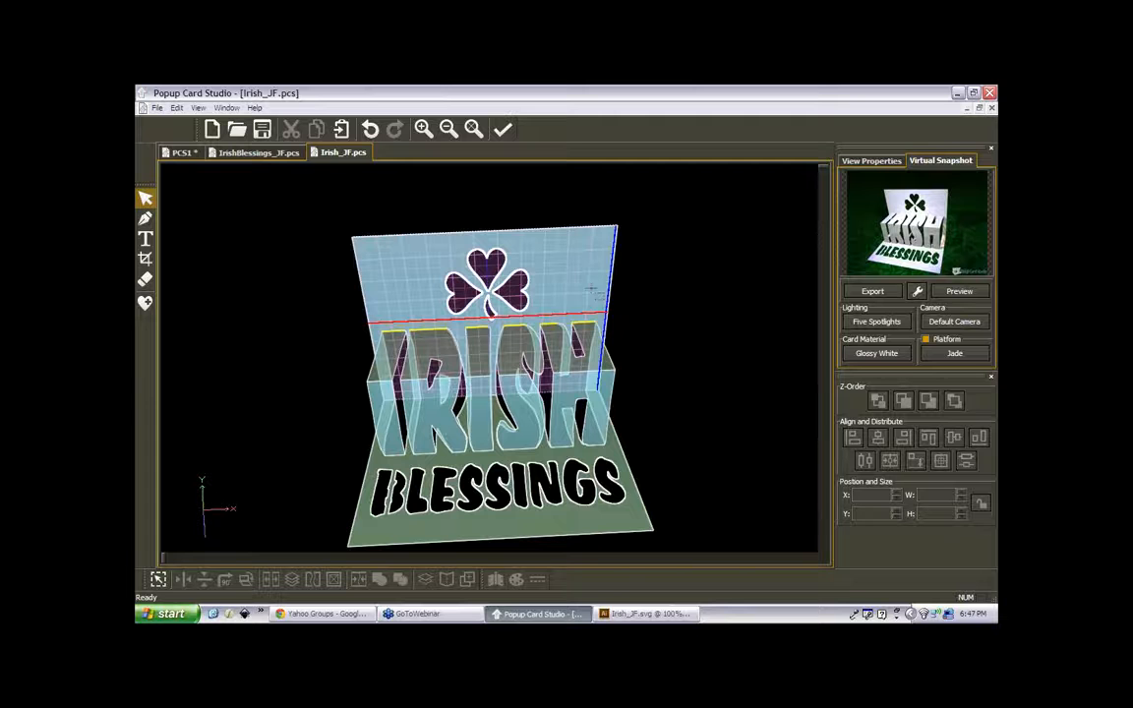
{"action": "middle_click_drag", "start_coordinate": [589, 277], "coordinate": [603, 283]}
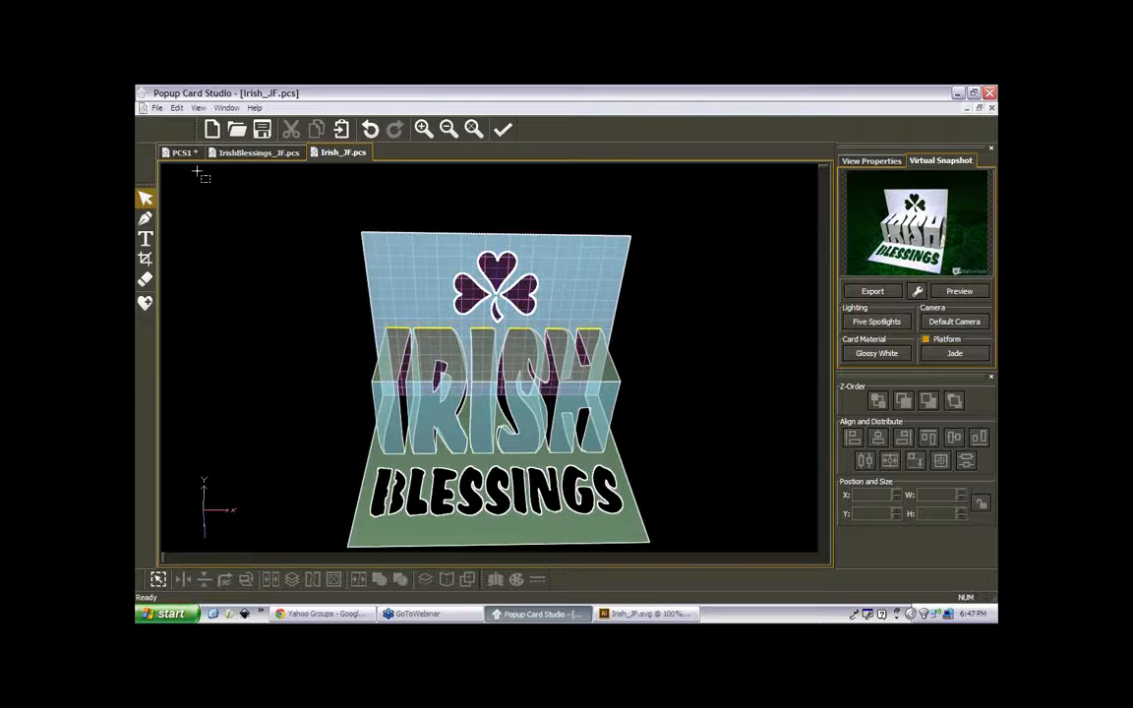
- Browse the saved custom designs under Your Shapes in the shape library
{"action": "left_click", "coordinate": [145, 303]}
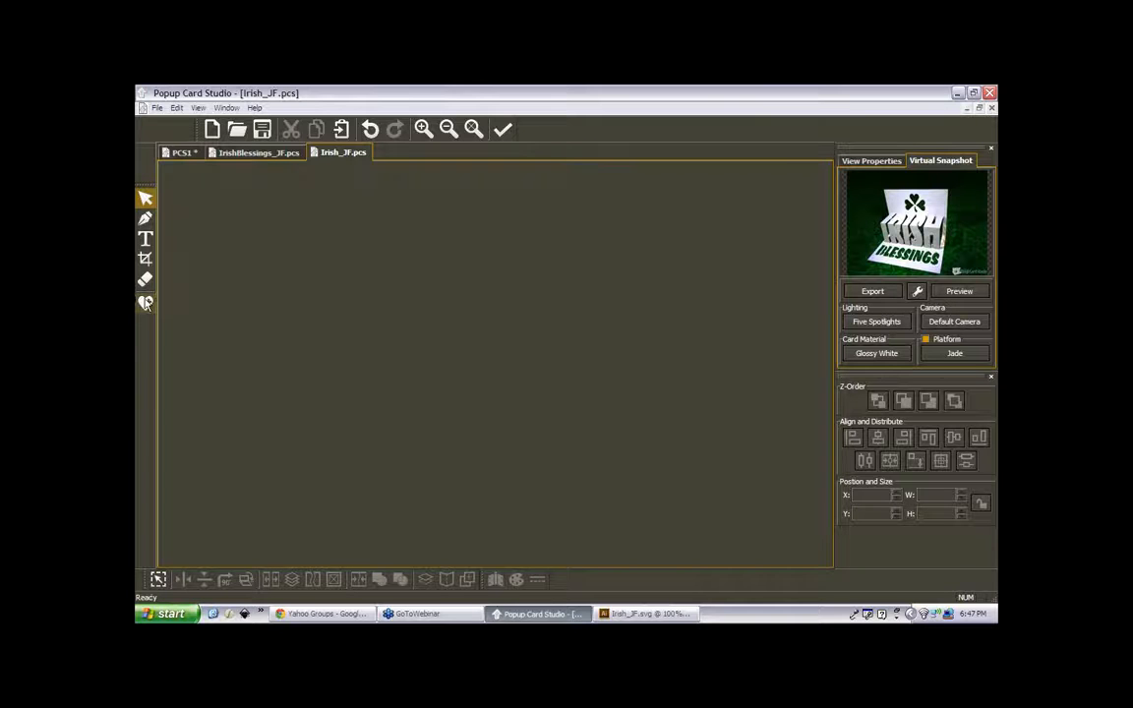
{"action": "left_click", "coordinate": [233, 338]}
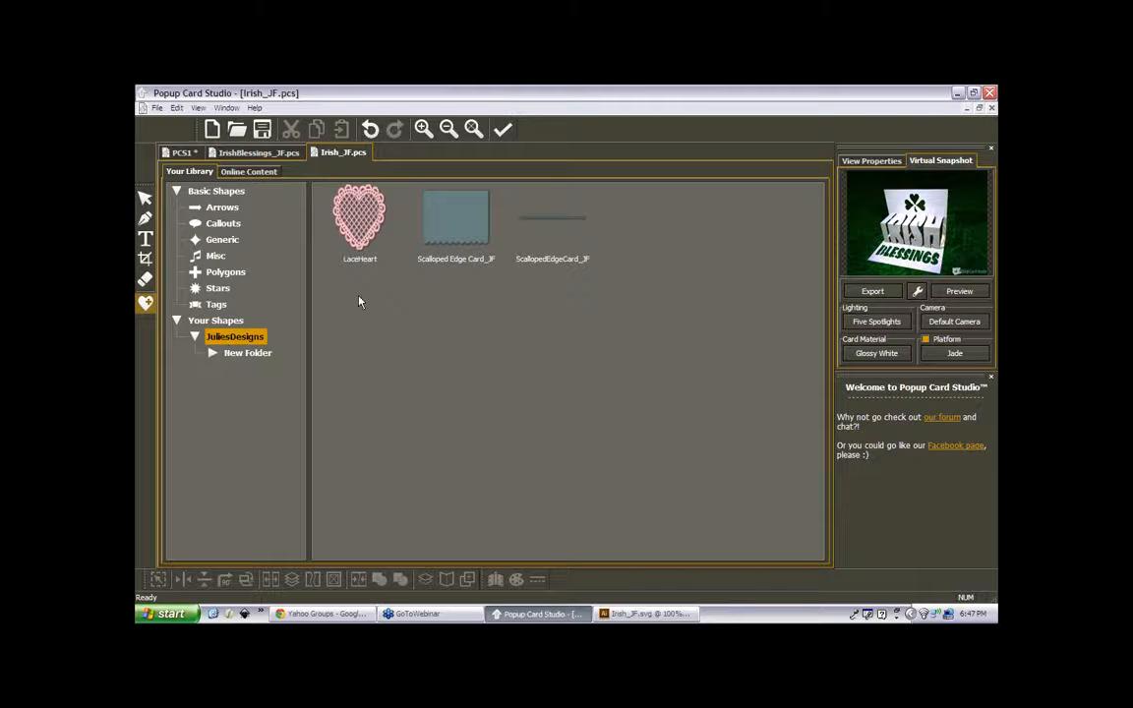
{"action": "left_click", "coordinate": [244, 352]}
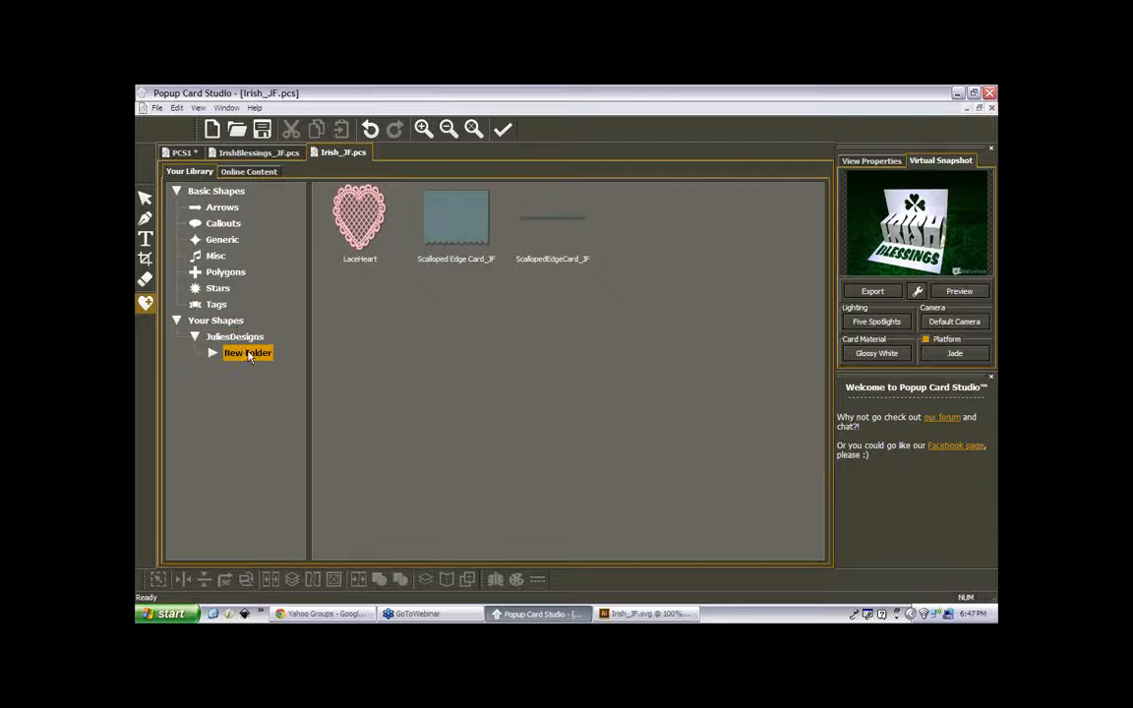
{"action": "left_click", "coordinate": [214, 321]}
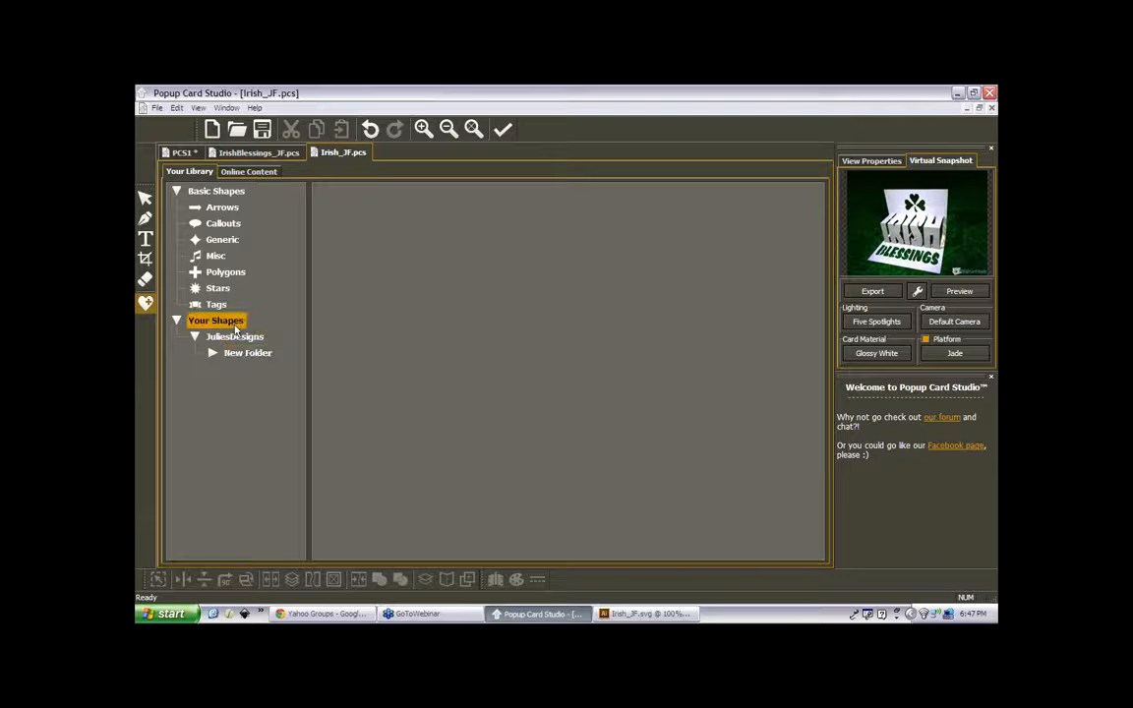
{"action": "left_click", "coordinate": [231, 338]}
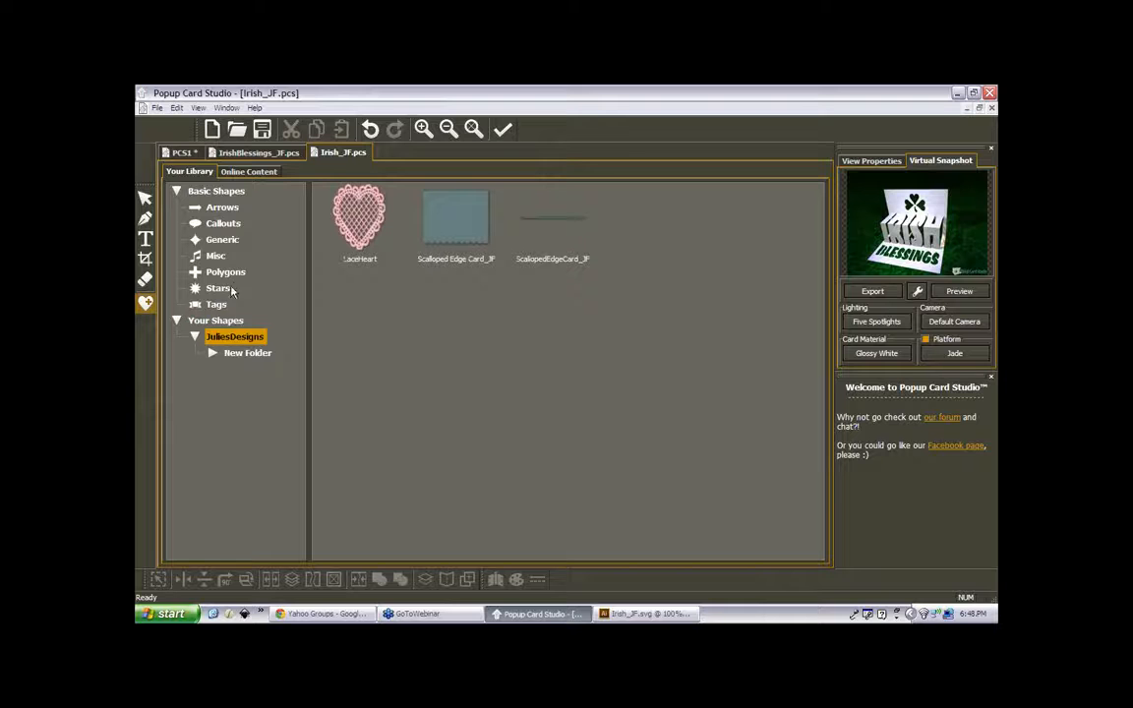
- Create a new 90 Degree Open Type project 6 in wide and 4.5 in high
{"action": "left_click", "coordinate": [182, 154]}
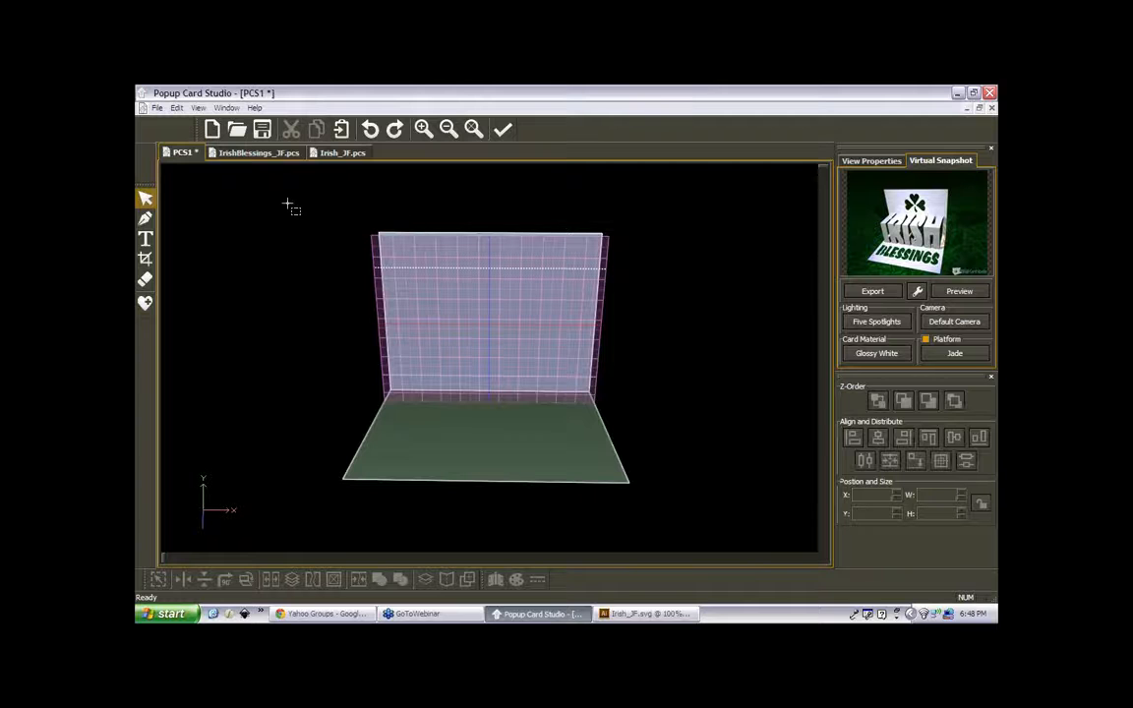
{"action": "left_click", "coordinate": [213, 130]}
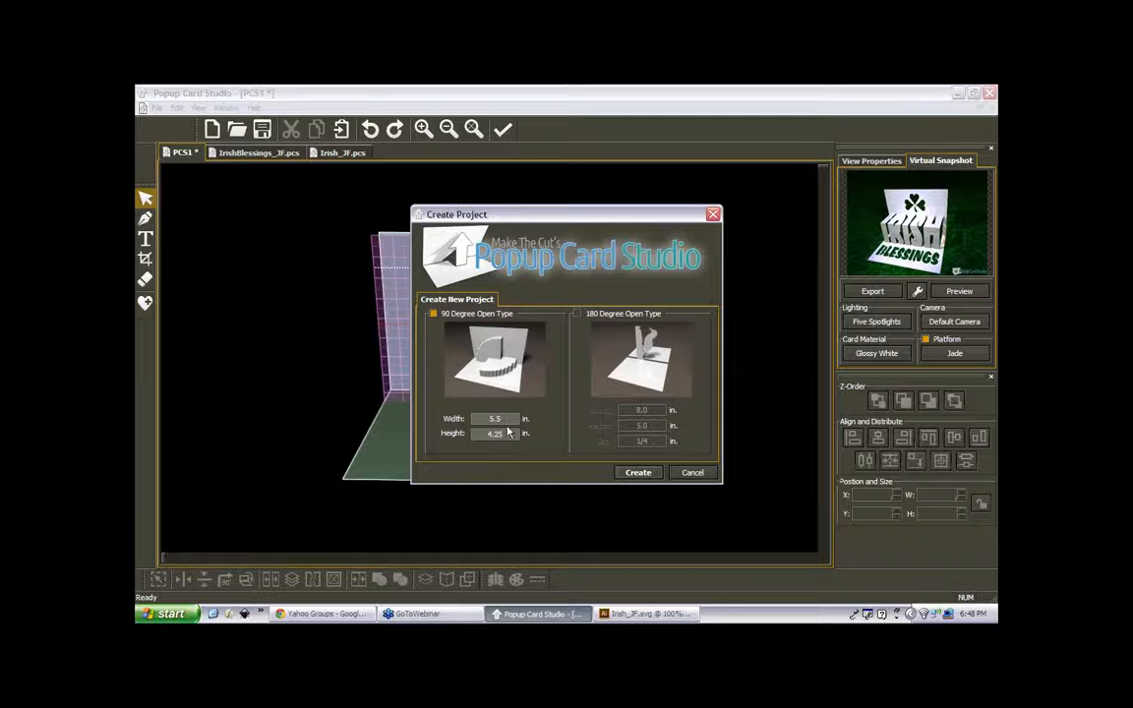
{"action": "left_click_drag", "start_coordinate": [499, 417], "coordinate": [478, 417]}
{"action": "type", "text": "6"}
{"action": "key", "text": "Tab"}
{"action": "type", "text": "4.5"}
{"action": "key", "text": "Return"}
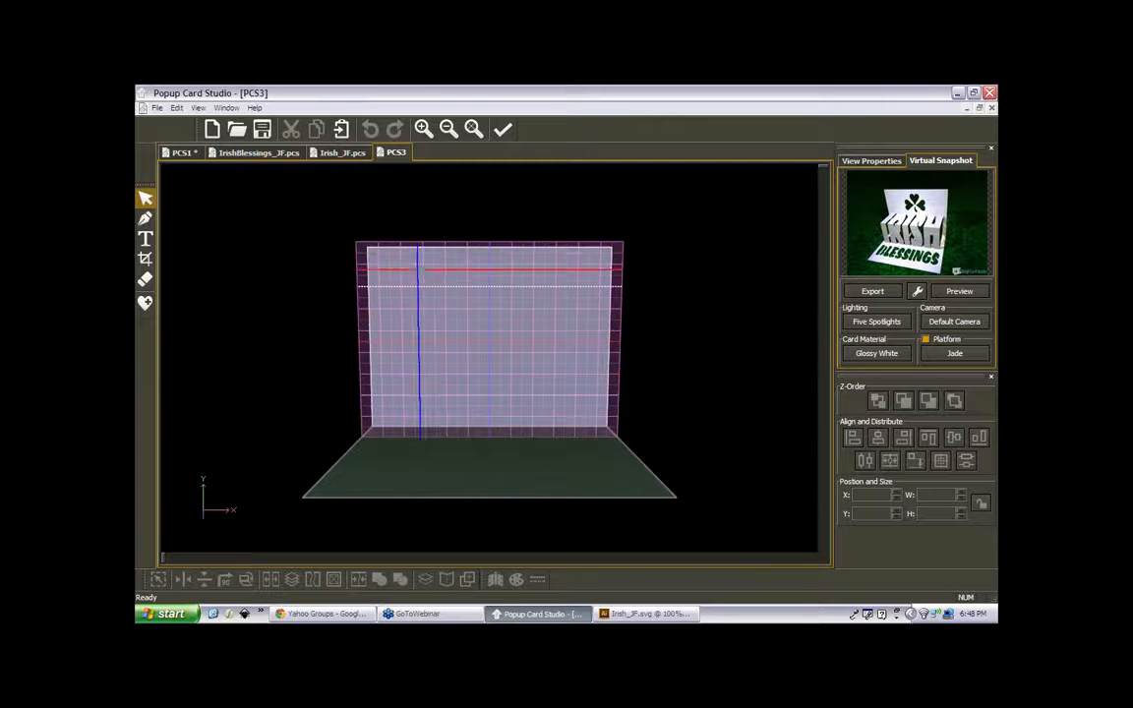
- Check the print preview of the new blank card and return to the editor
{"action": "left_click", "coordinate": [158, 107]}
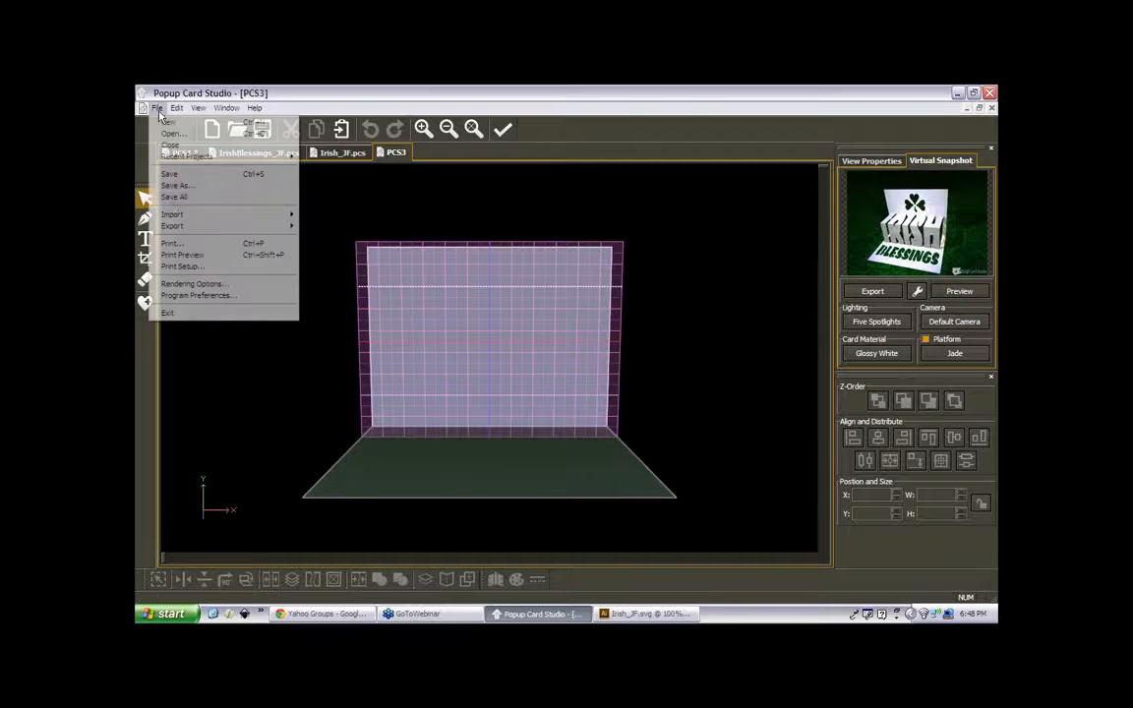
{"action": "left_click", "coordinate": [177, 244]}
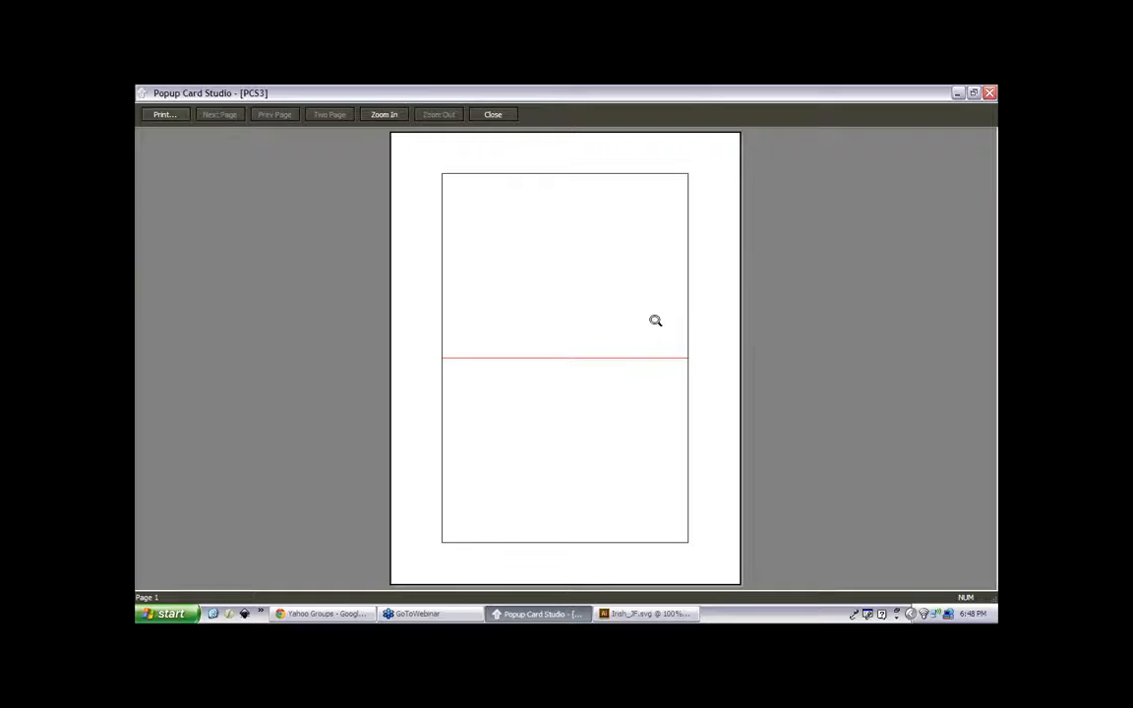
{"action": "left_click", "coordinate": [496, 116]}
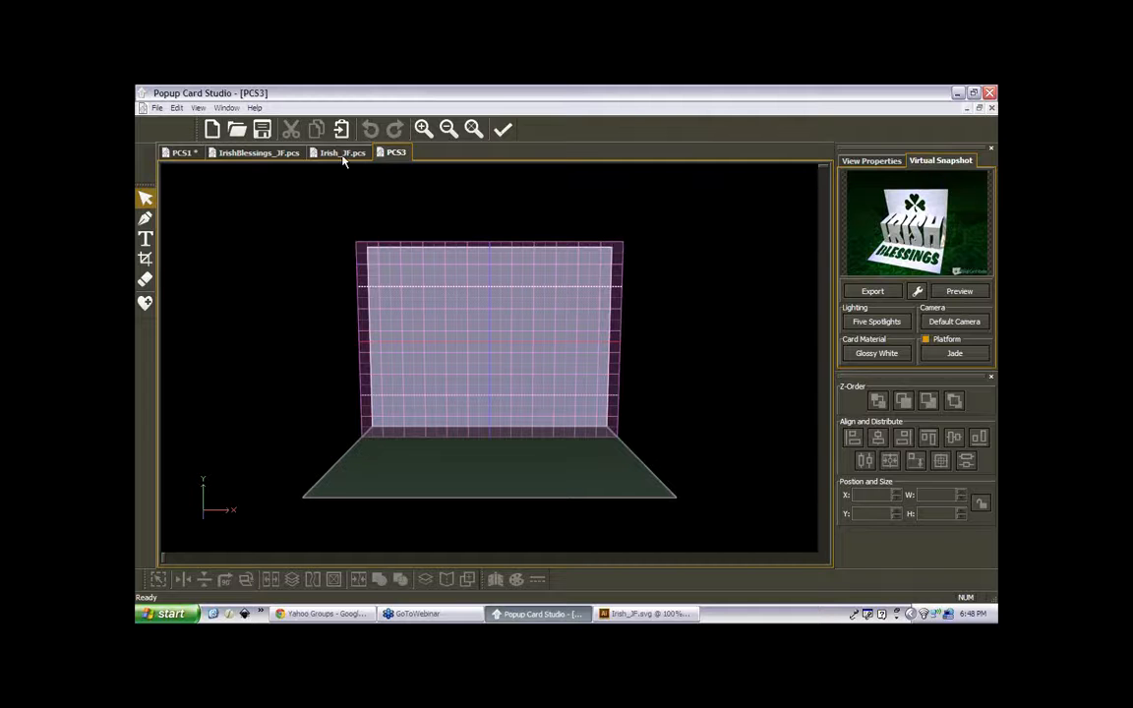
- Save the new project to the Desktop as CardBacking
{"action": "left_click", "coordinate": [157, 108]}
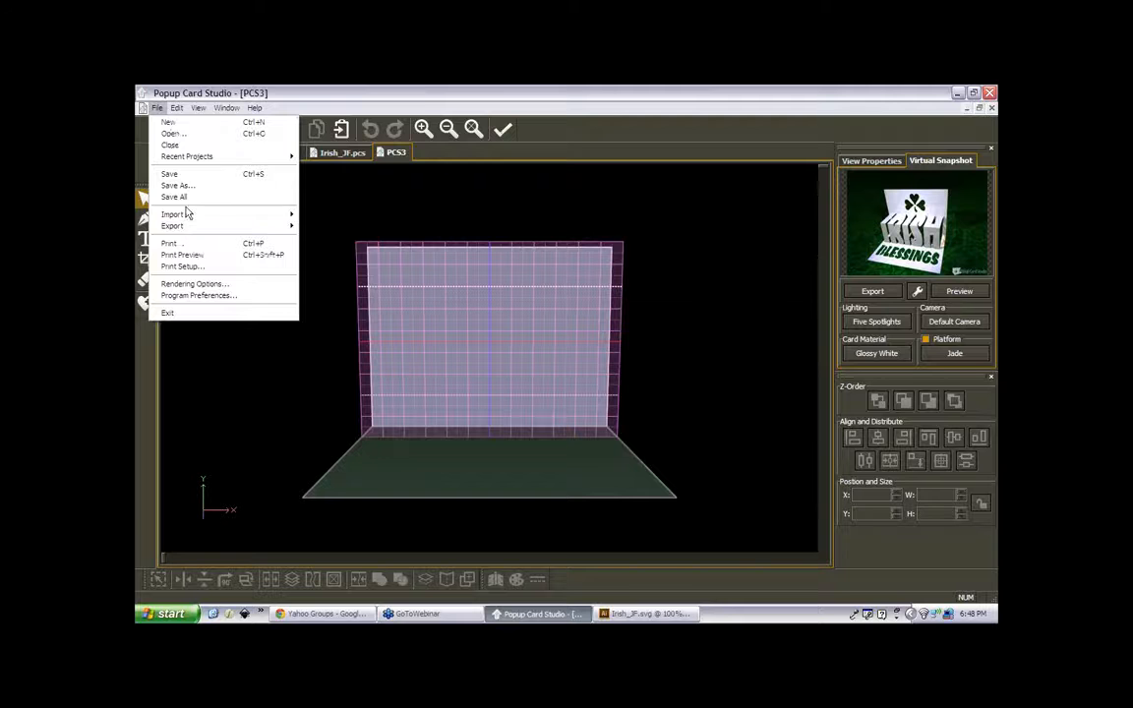
{"action": "left_click", "coordinate": [179, 186]}
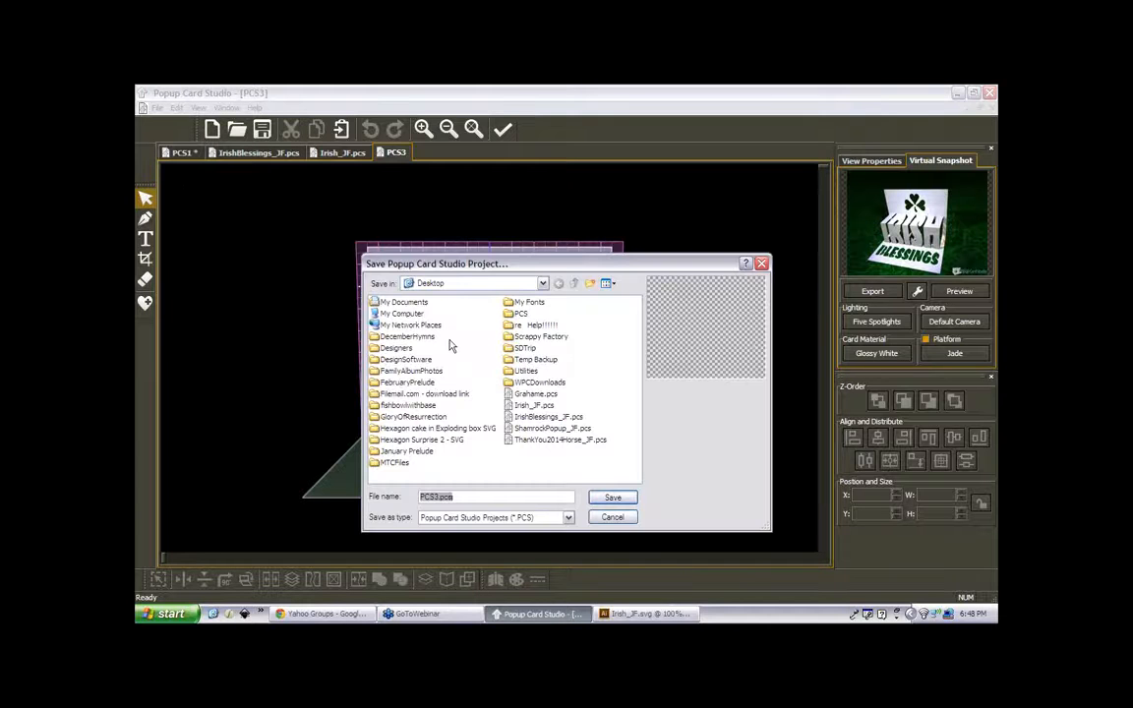
{"action": "type", "text": "CardEa"}
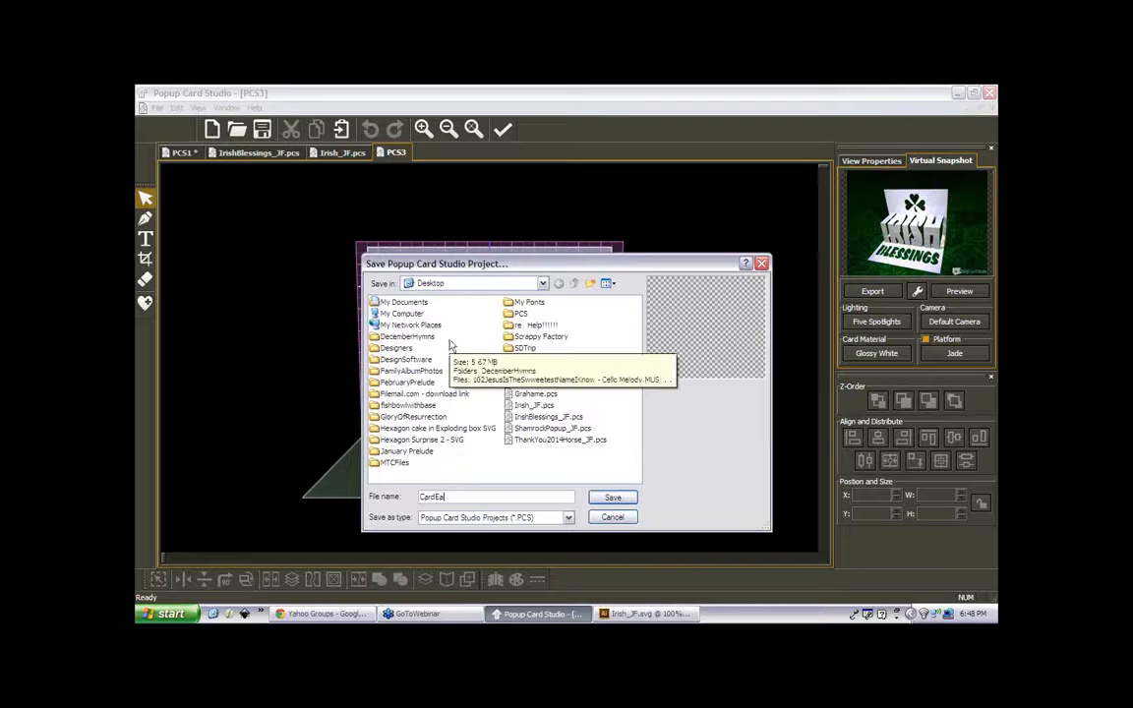
{"action": "type", "text": "cking"}
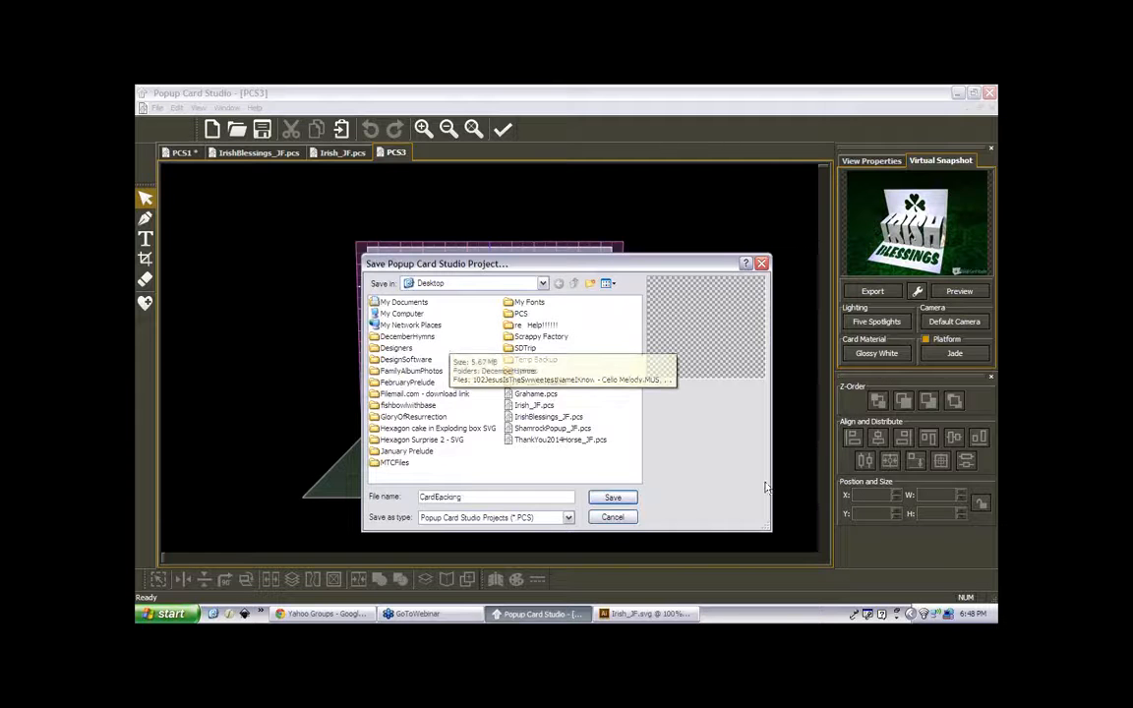
{"action": "left_click", "coordinate": [612, 496]}
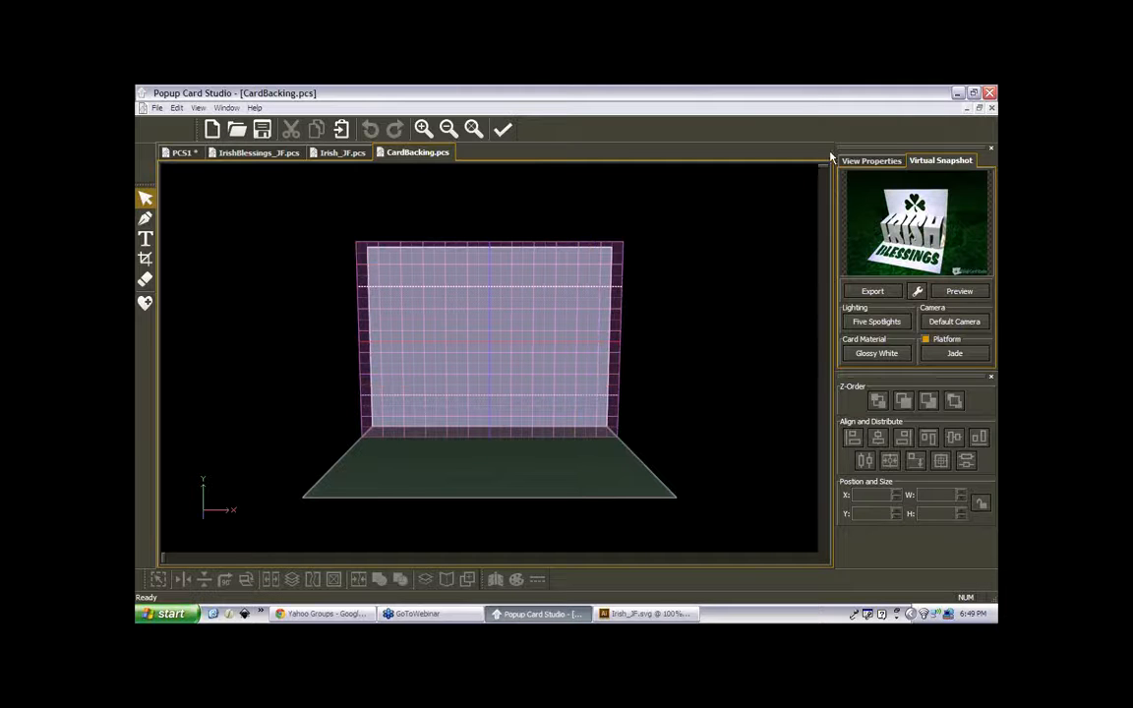
- Fold the CardBacking card fully closed and open it again twice, and return to the virtual snapshot settings
{"action": "left_click", "coordinate": [870, 161]}
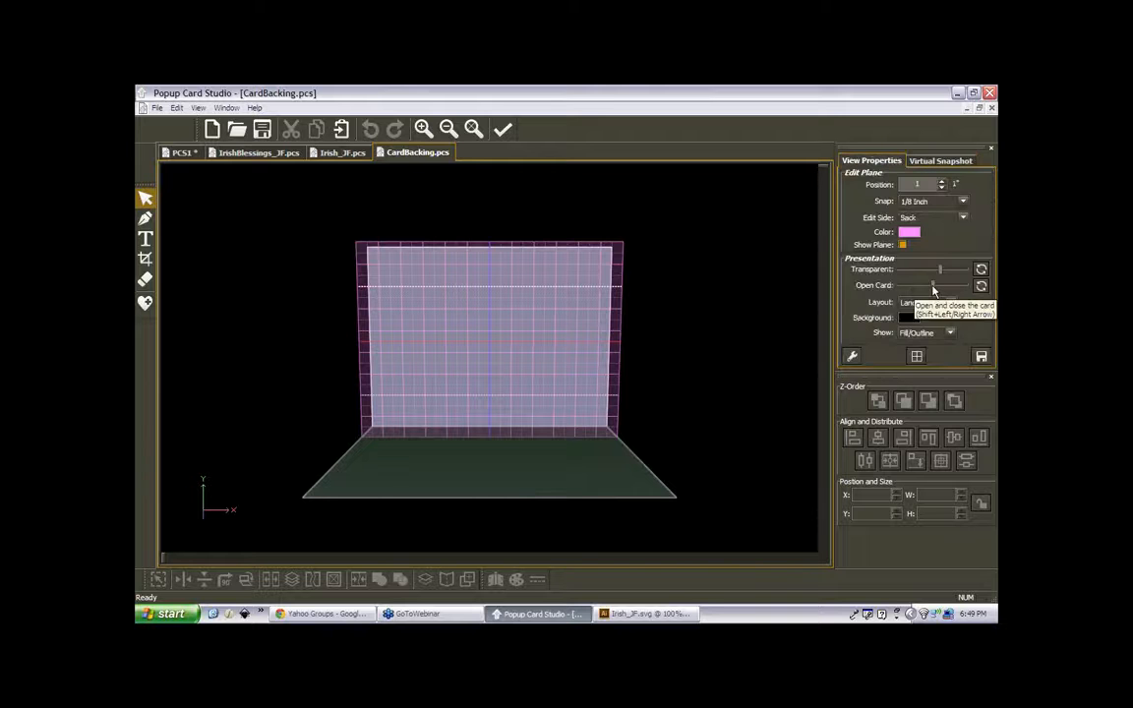
{"action": "left_click_drag", "start_coordinate": [934, 286], "coordinate": [898, 286]}
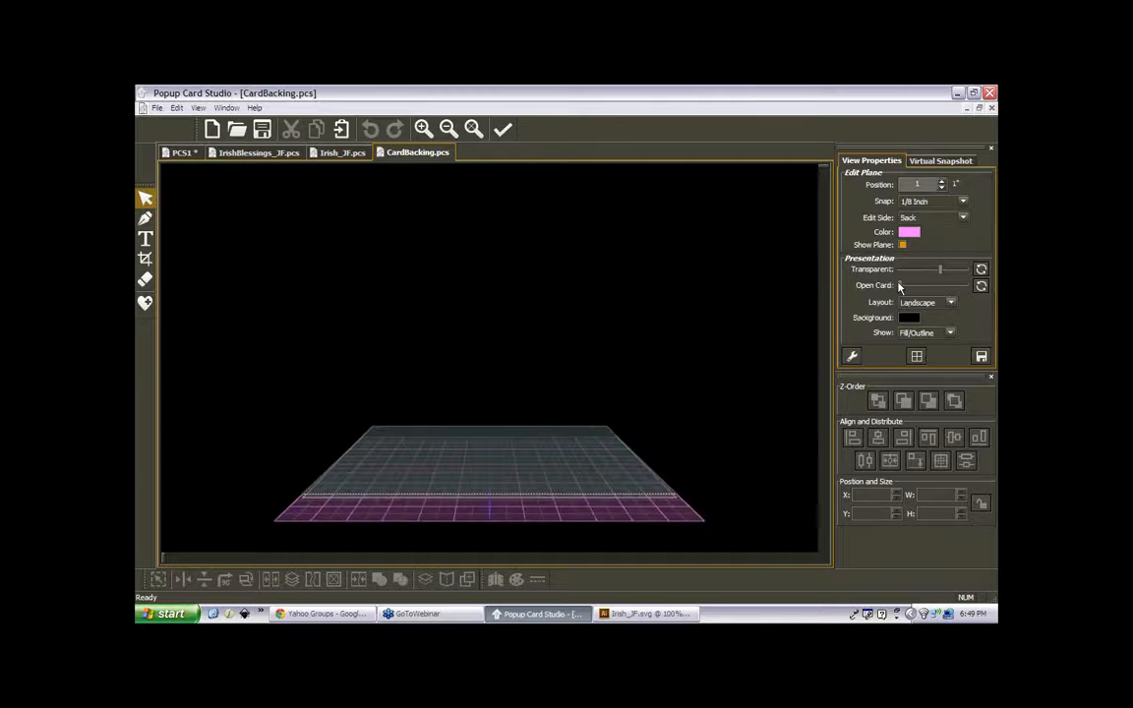
{"action": "left_click_drag", "start_coordinate": [900, 287], "coordinate": [930, 285]}
{"action": "left_click", "coordinate": [939, 160]}
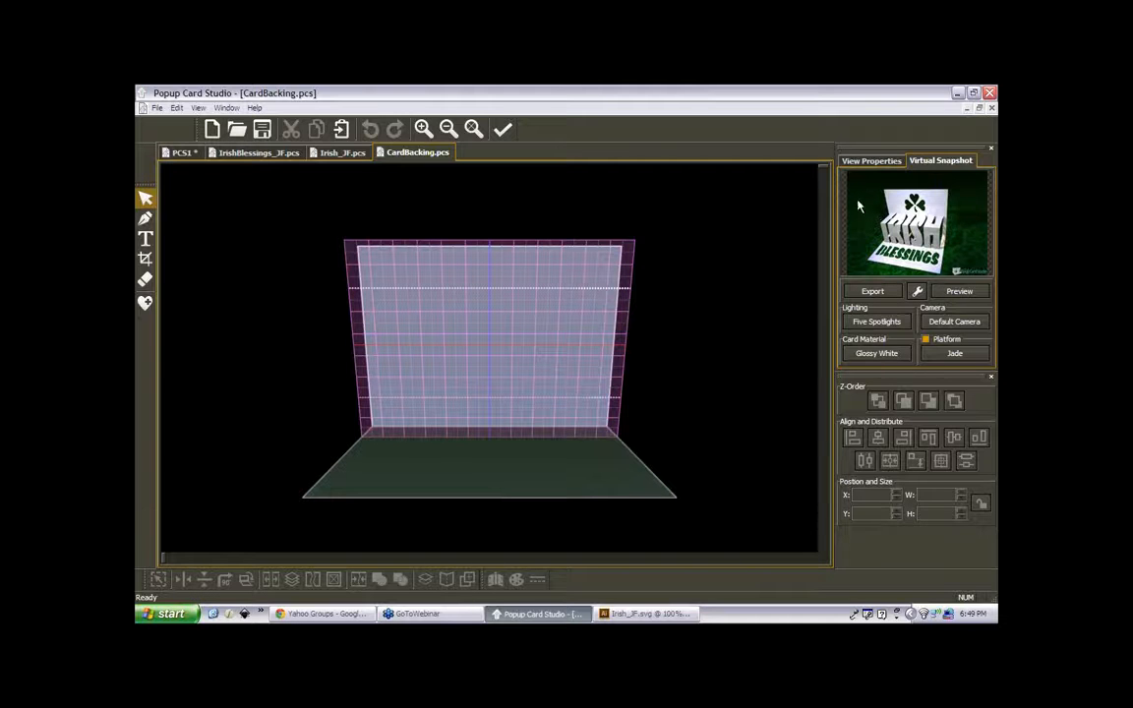
{"action": "left_click", "coordinate": [867, 163]}
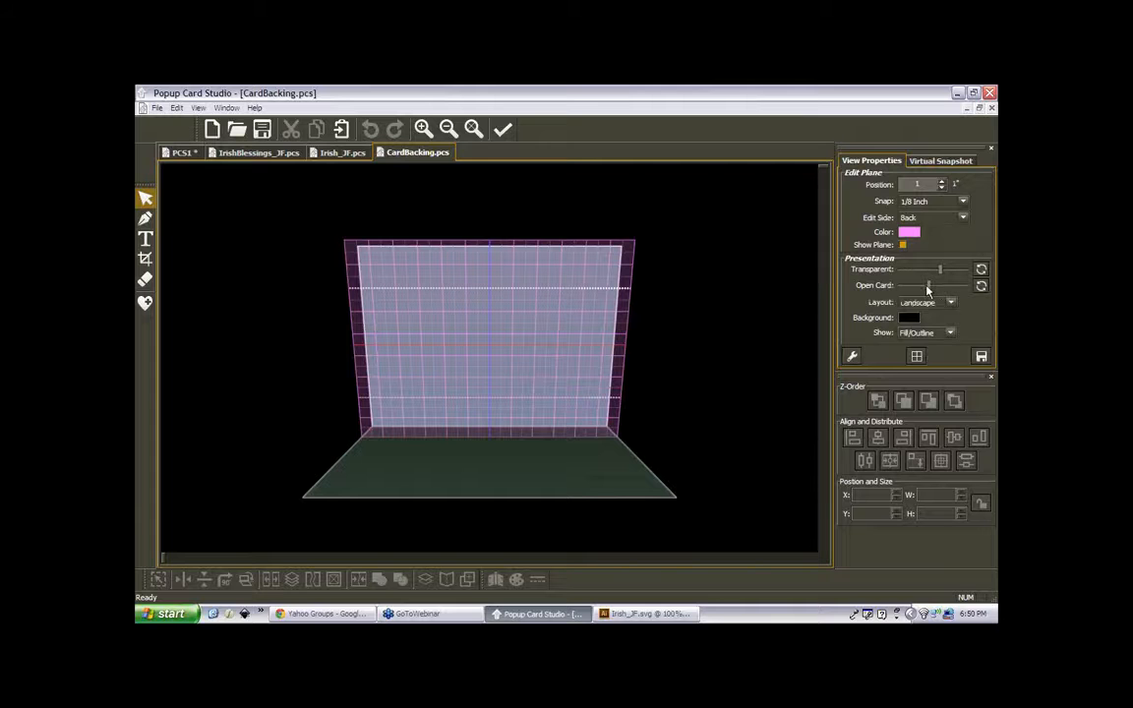
{"action": "left_click_drag", "start_coordinate": [928, 286], "coordinate": [902, 295]}
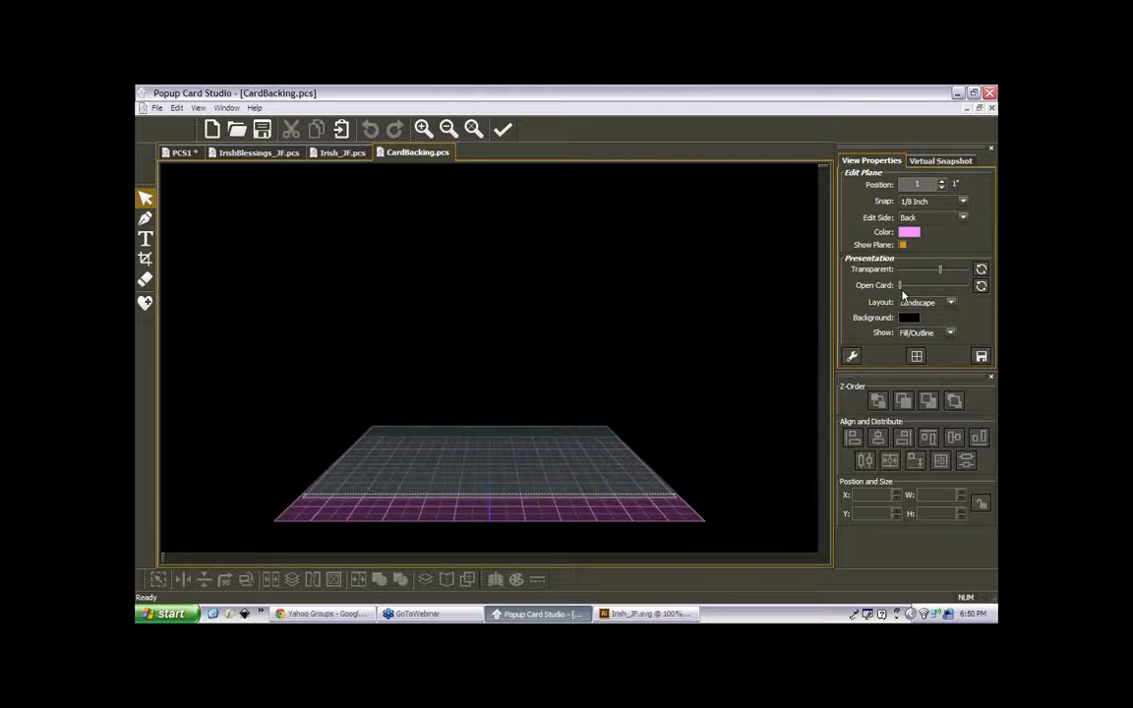
{"action": "left_click_drag", "start_coordinate": [901, 295], "coordinate": [907, 294]}
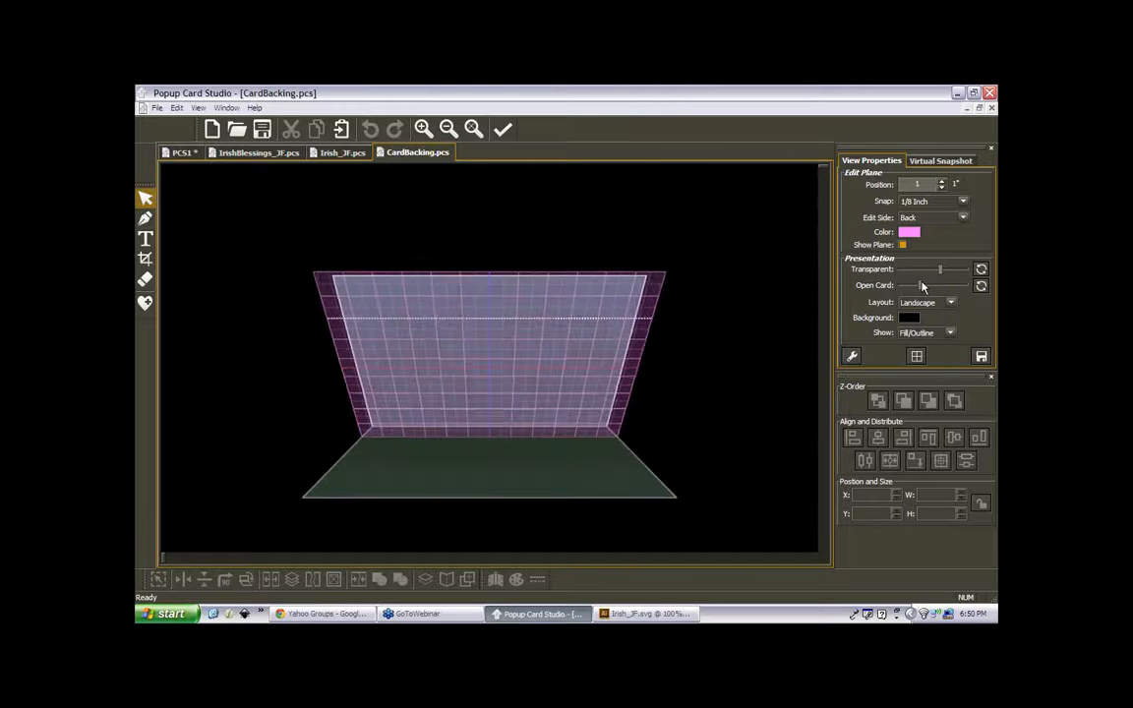
{"action": "left_click", "coordinate": [934, 162]}
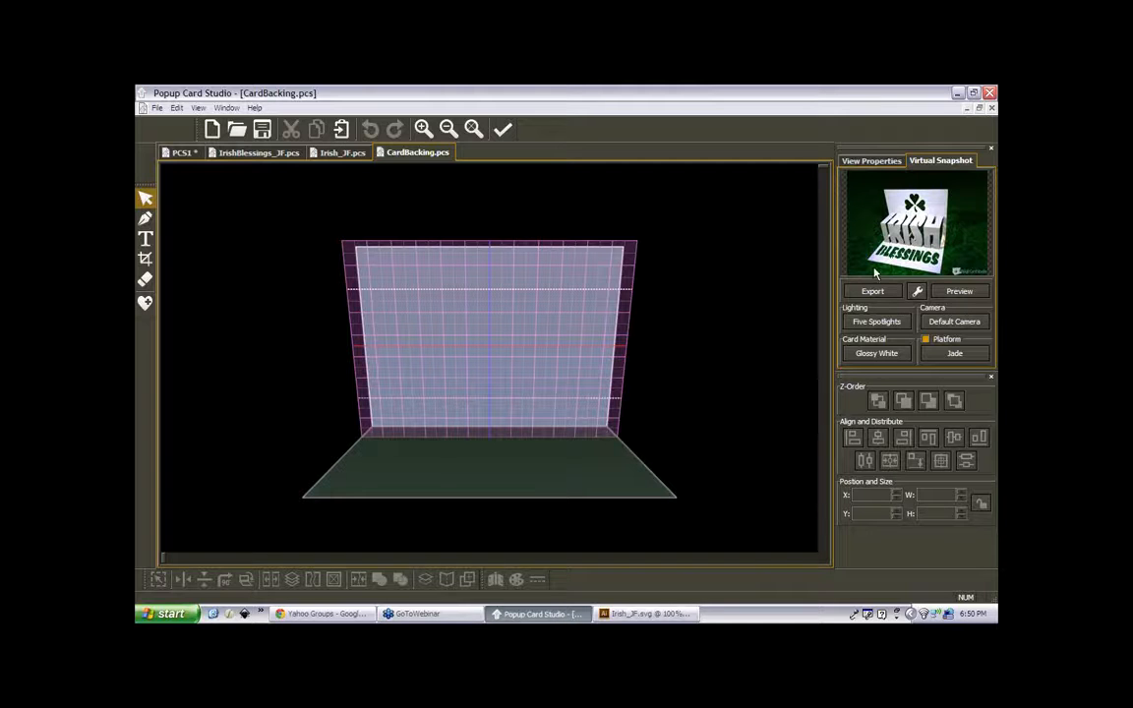
- Bring up the Irish_JF and IrishBlessings_JF projects, and switch to the Irish_JF.svg window
{"action": "left_click", "coordinate": [346, 154]}
{"action": "left_click", "coordinate": [258, 154]}
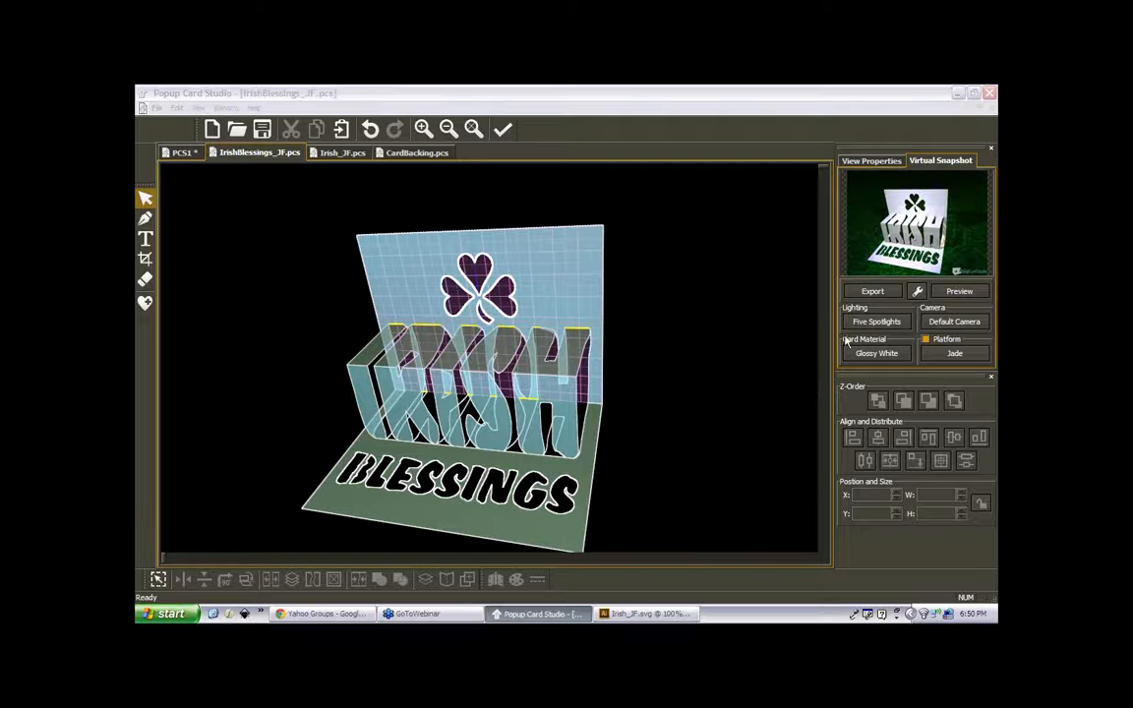
{"action": "left_click", "coordinate": [644, 614]}
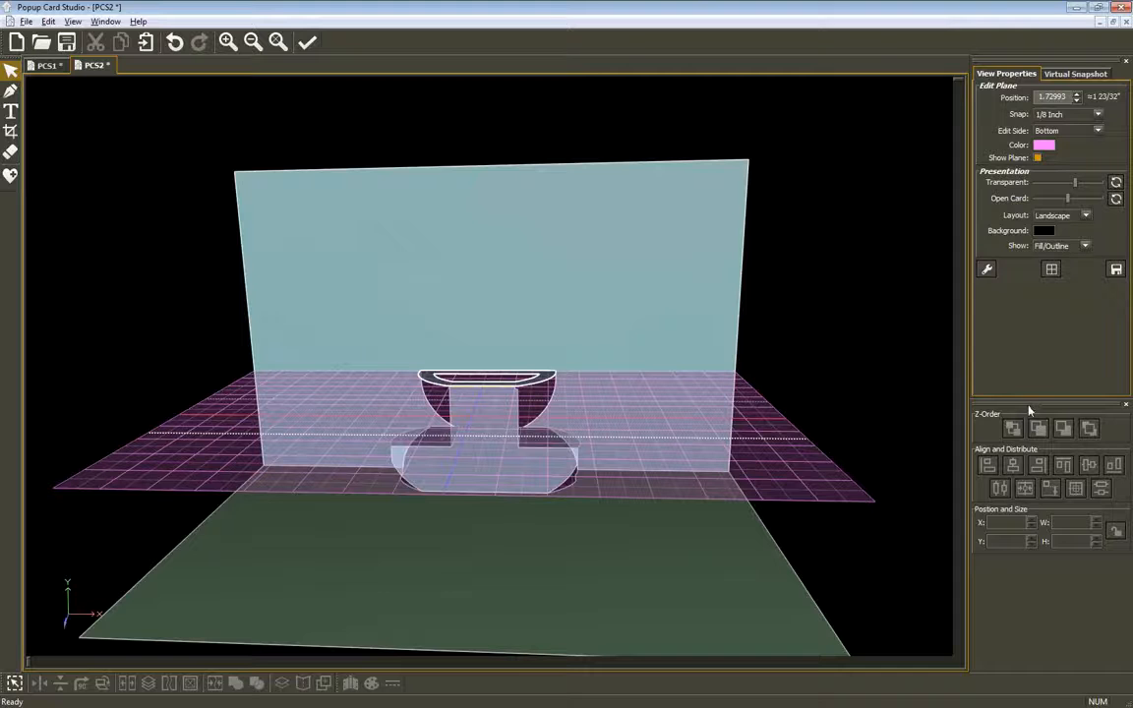
- Dock the Z-Order and alignment panel beside View Properties, and return it beneath View Properties
{"action": "left_click_drag", "start_coordinate": [1030, 411], "coordinate": [900, 66]}
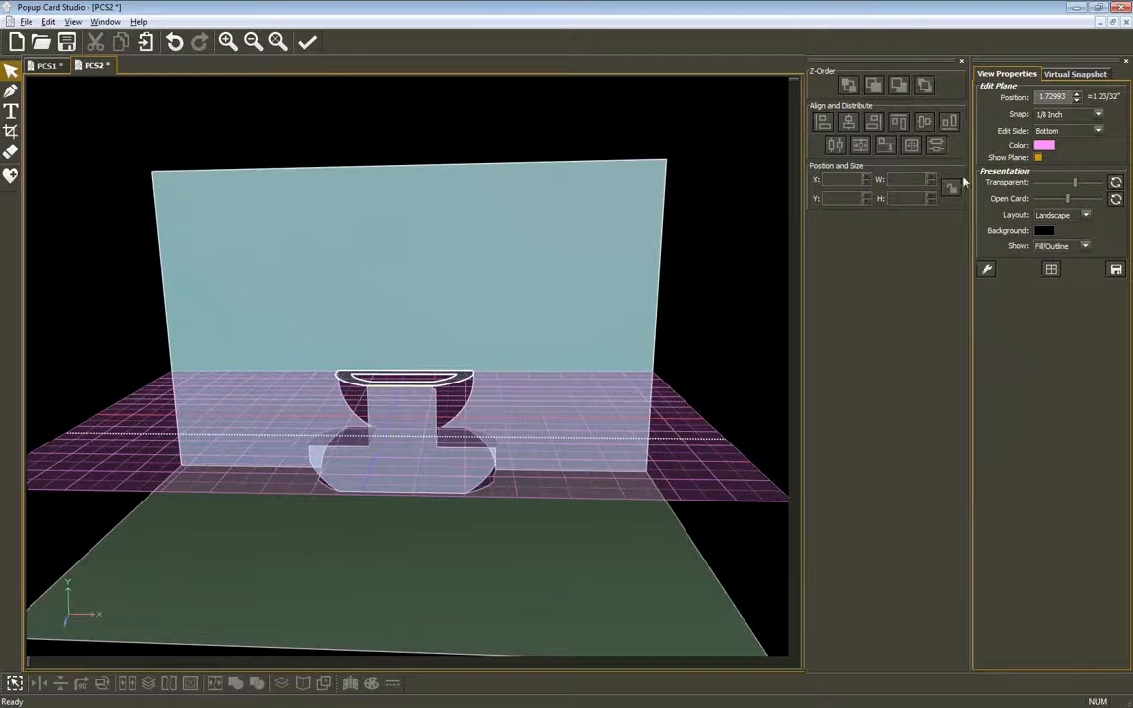
{"action": "left_click_drag", "start_coordinate": [891, 62], "coordinate": [1063, 301]}
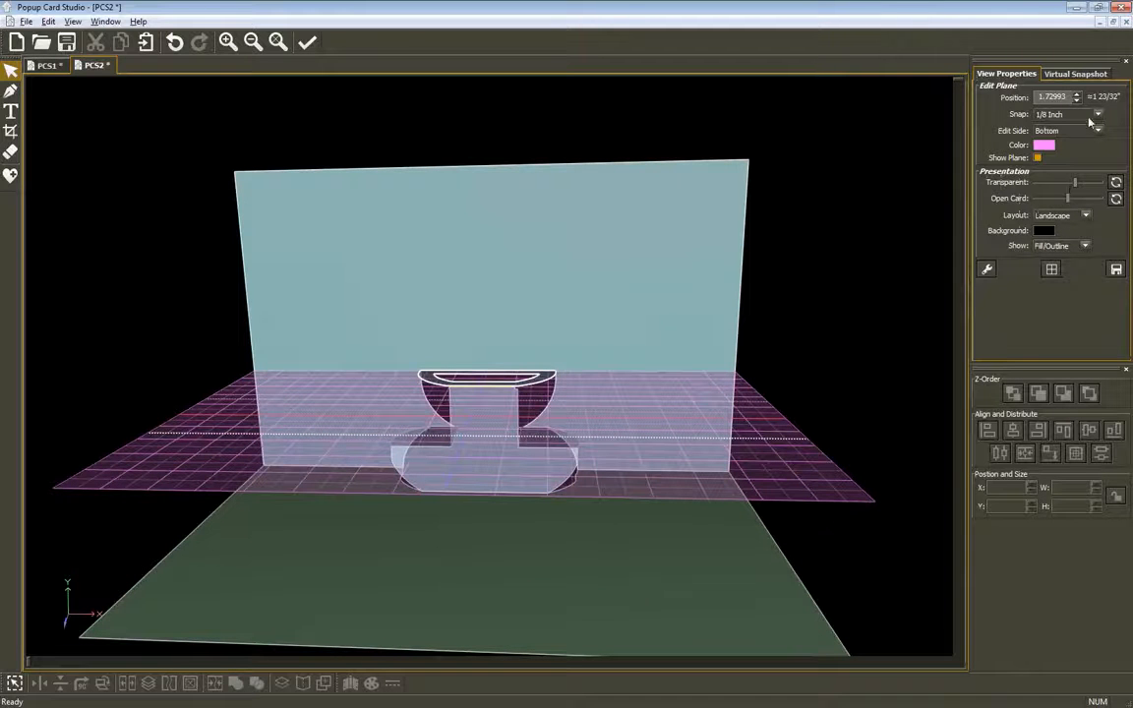
- Restore the Popup Card Studio window to a smaller size, move it over Make The Cut!, and reduce its height slightly
{"action": "left_click", "coordinate": [1100, 8]}
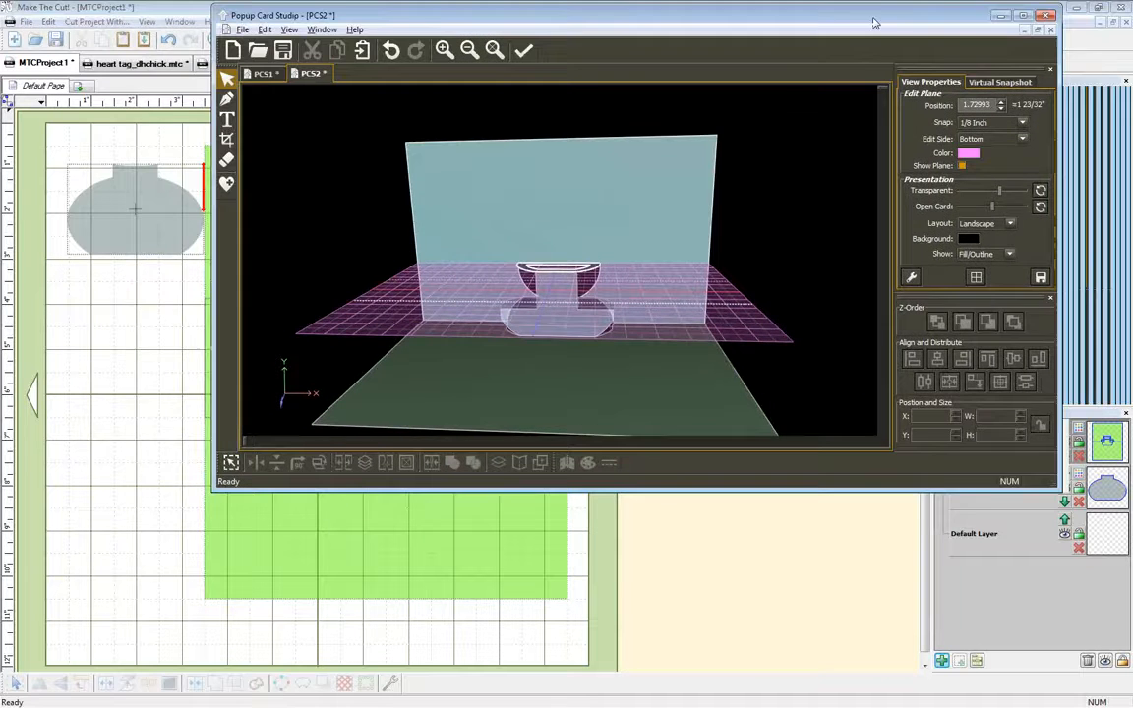
{"action": "left_click_drag", "start_coordinate": [876, 22], "coordinate": [793, 43]}
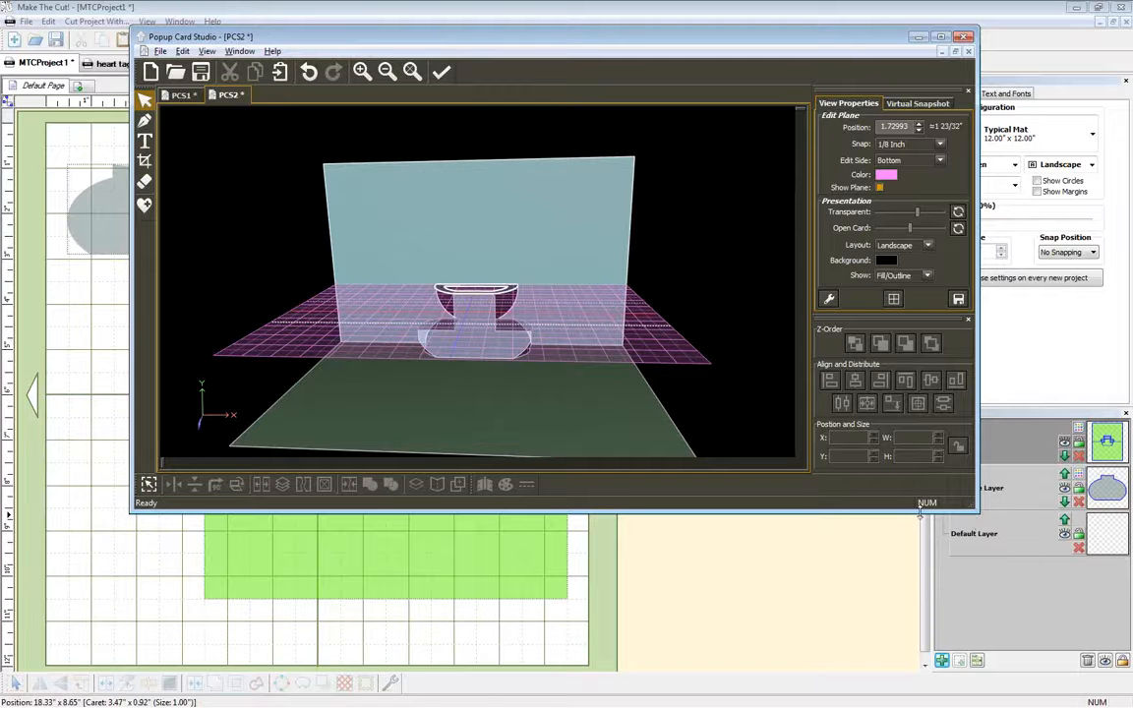
{"action": "left_click_drag", "start_coordinate": [920, 511], "coordinate": [920, 510]}
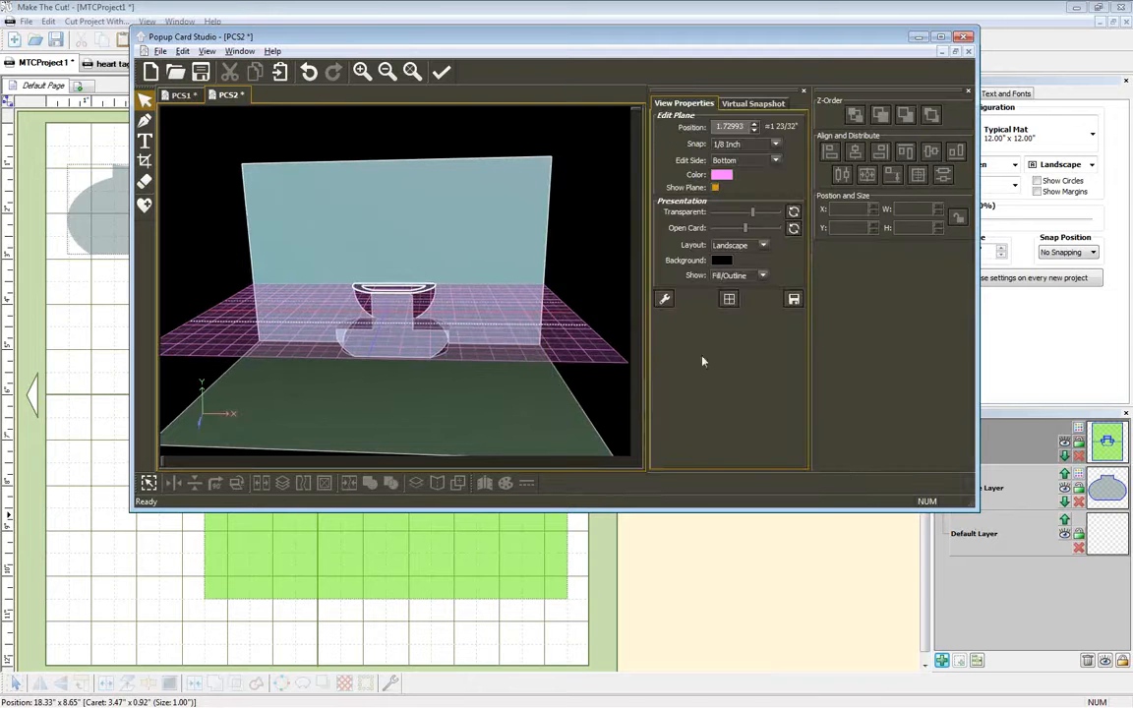
- Swap the View Properties and Z-Order panels and back, make the window slightly taller, and stack View Properties above the Z-Order panel
{"action": "left_click_drag", "start_coordinate": [778, 89], "coordinate": [937, 92]}
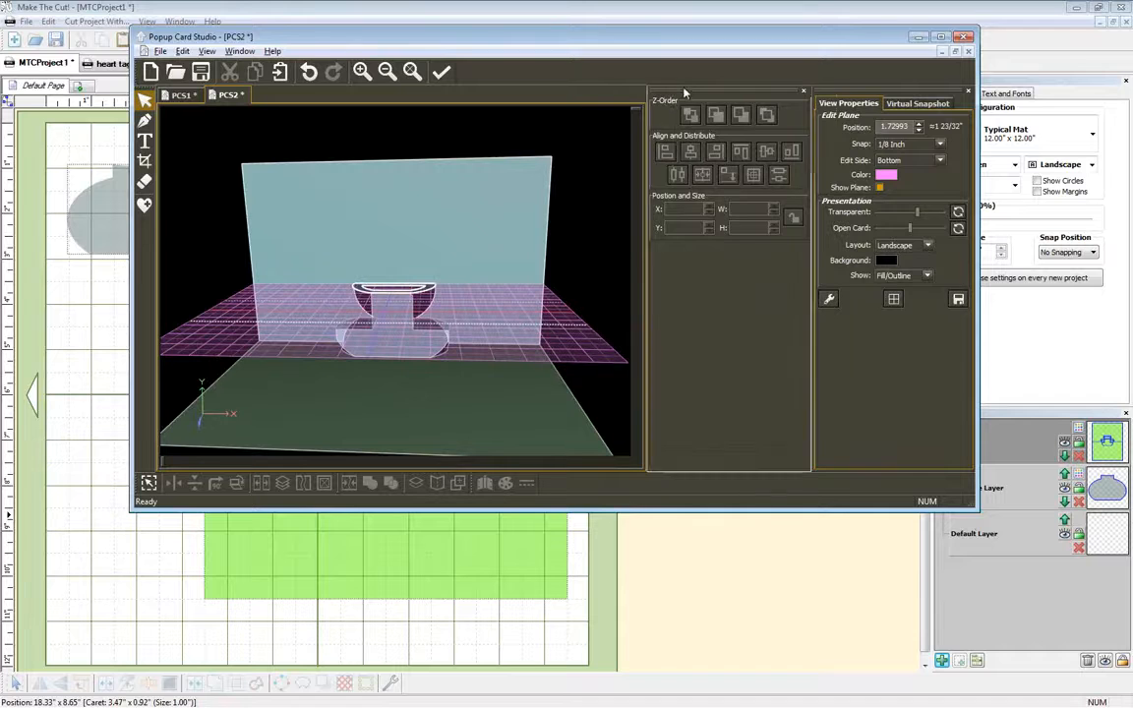
{"action": "left_click_drag", "start_coordinate": [686, 99], "coordinate": [771, 261]}
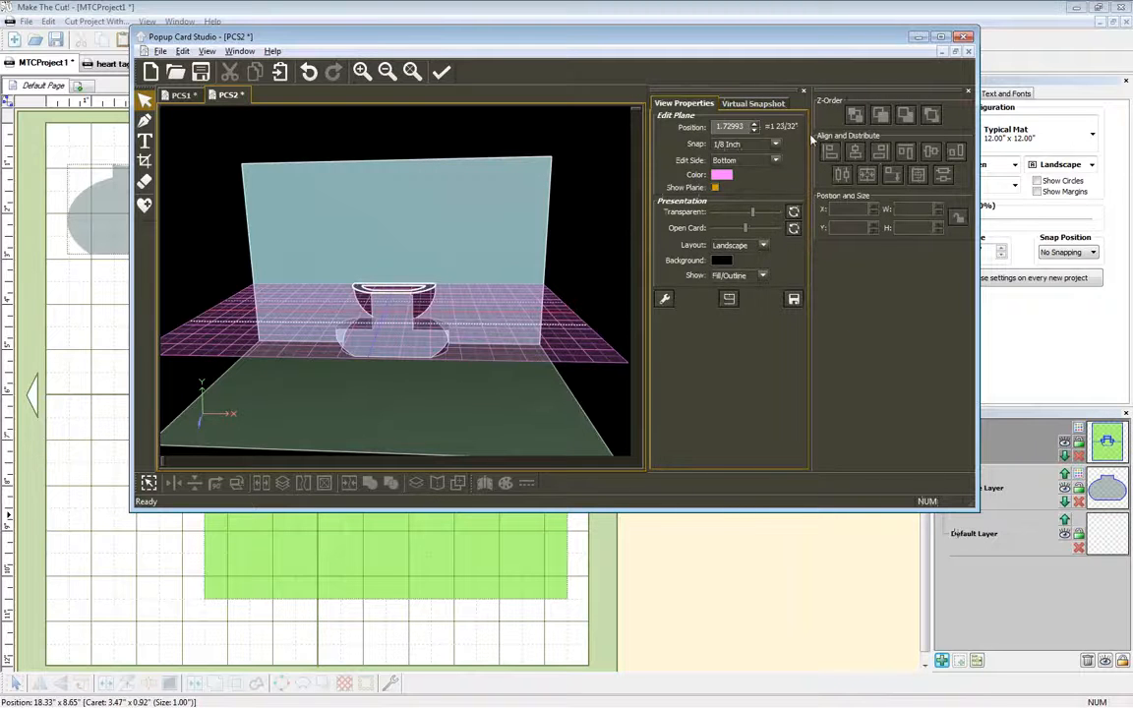
{"action": "left_click_drag", "start_coordinate": [872, 506], "coordinate": [873, 518]}
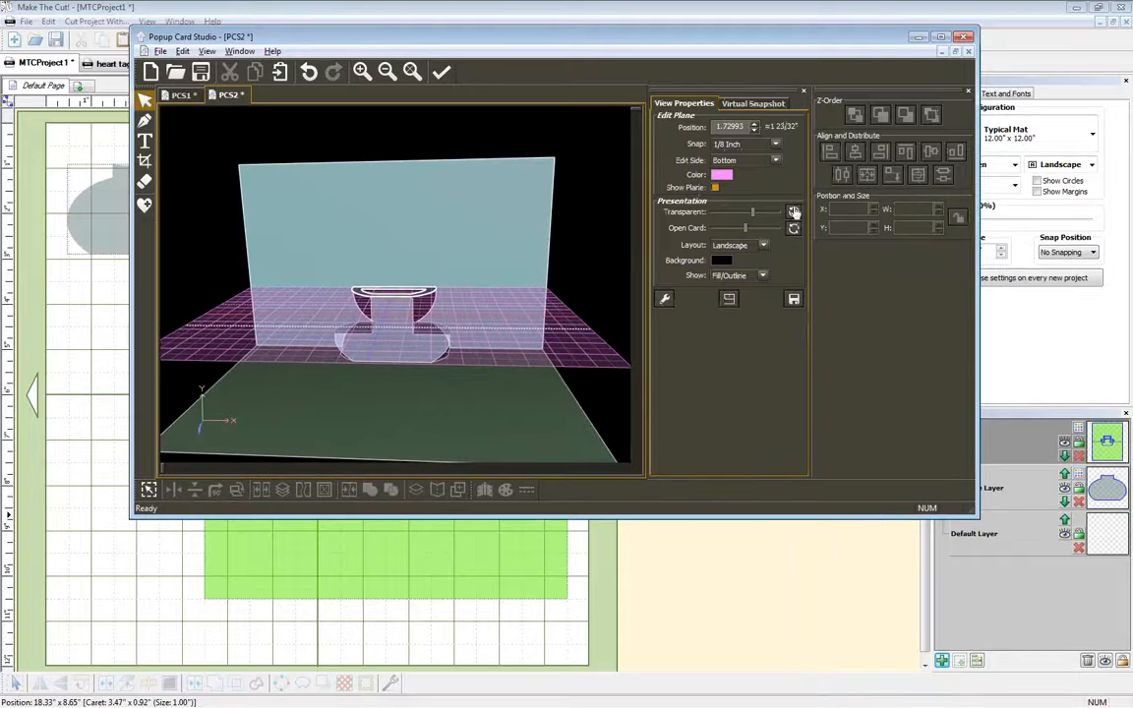
{"action": "left_click_drag", "start_coordinate": [779, 91], "coordinate": [947, 93]}
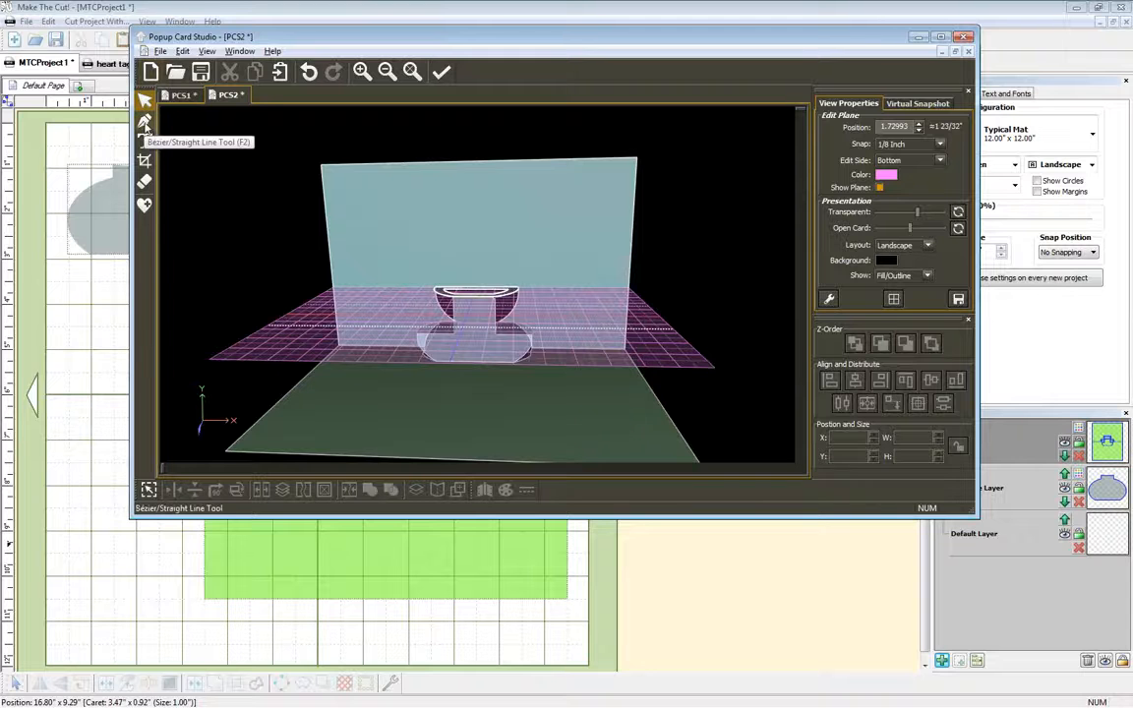
- Show the settings of the Bézier/Straight Line, Text and Crop tools in turn
{"action": "left_click", "coordinate": [145, 122]}
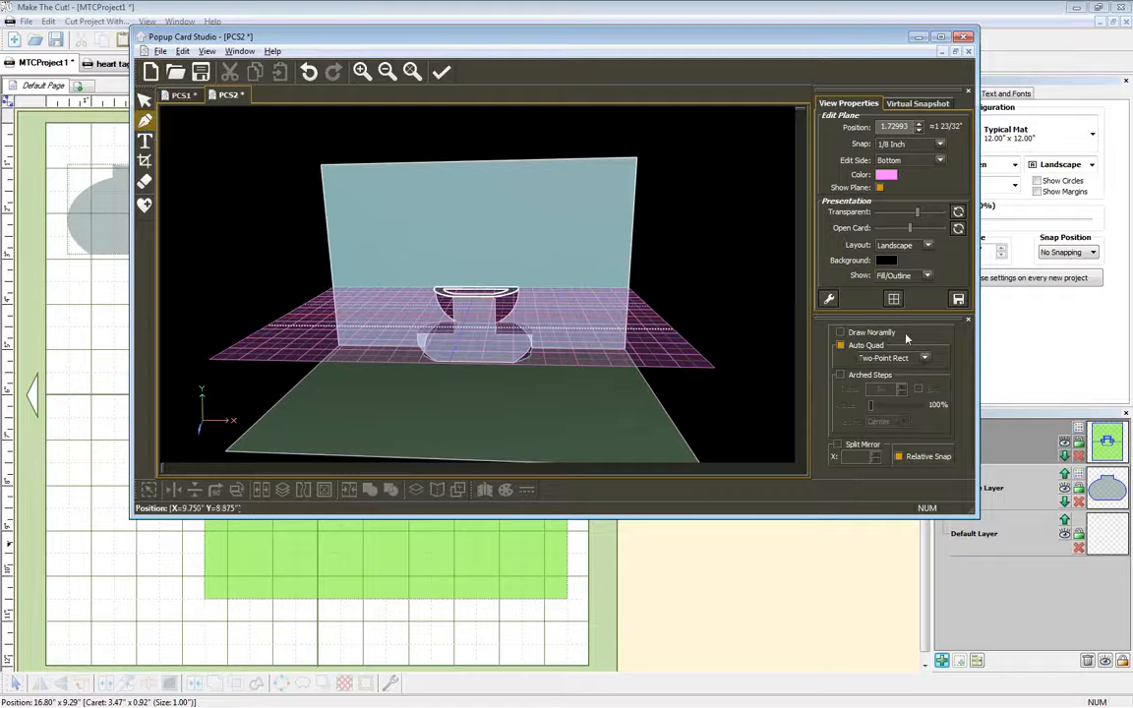
{"action": "left_click", "coordinate": [144, 141]}
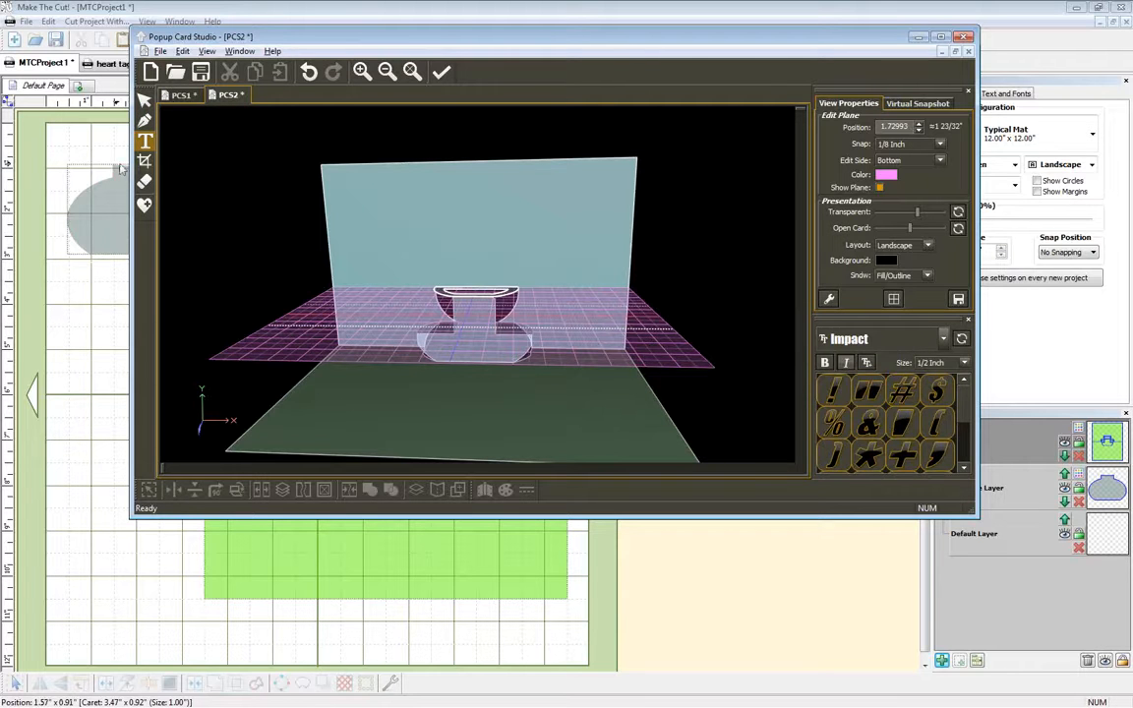
{"action": "left_click", "coordinate": [145, 162]}
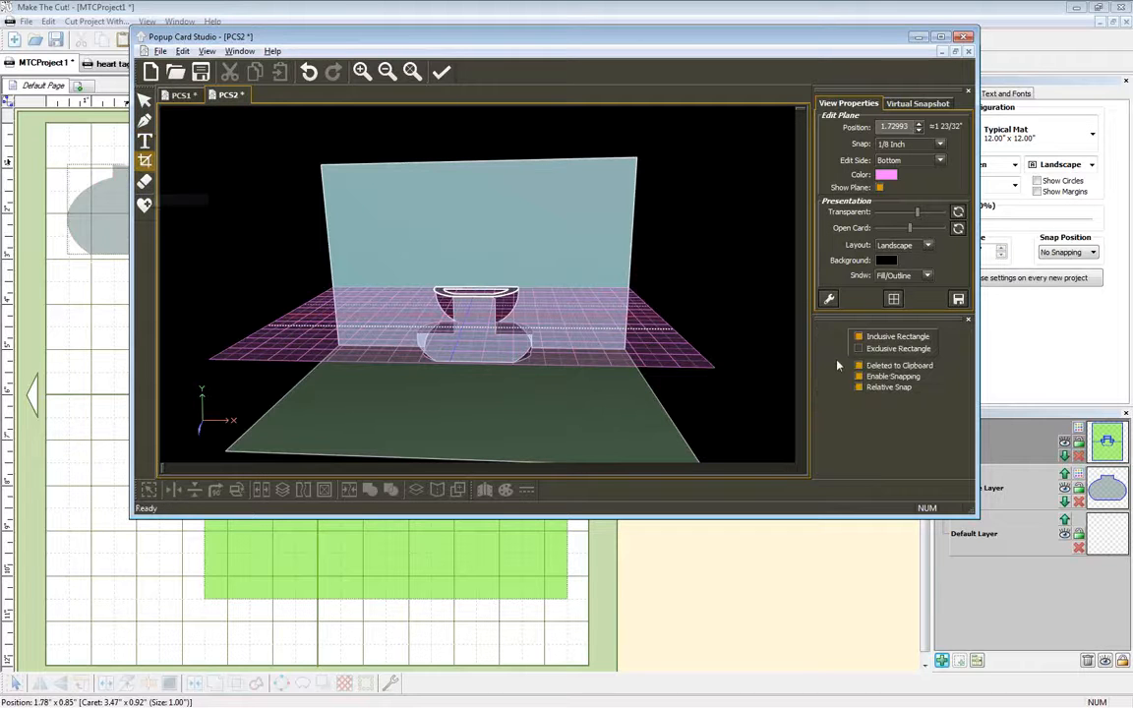
- Shorten and enlarge the window with the crop settings shown, and stack View Properties above those settings again
{"action": "left_click_drag", "start_coordinate": [877, 515], "coordinate": [866, 464]}
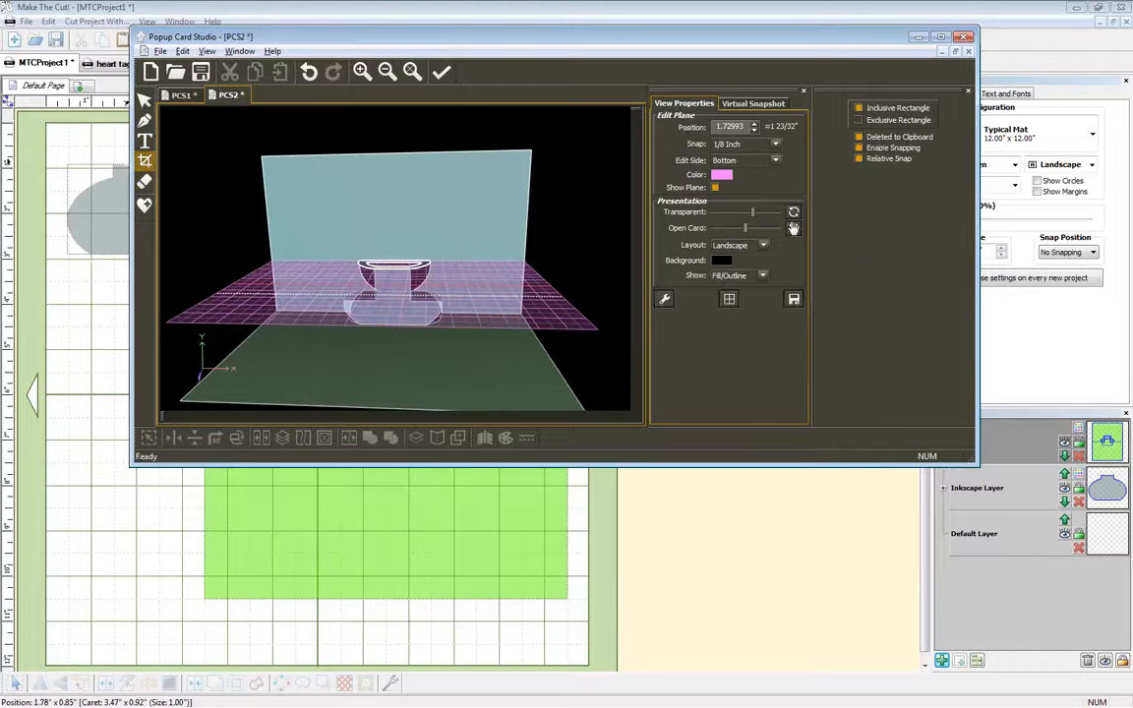
{"action": "left_click_drag", "start_coordinate": [833, 468], "coordinate": [835, 501]}
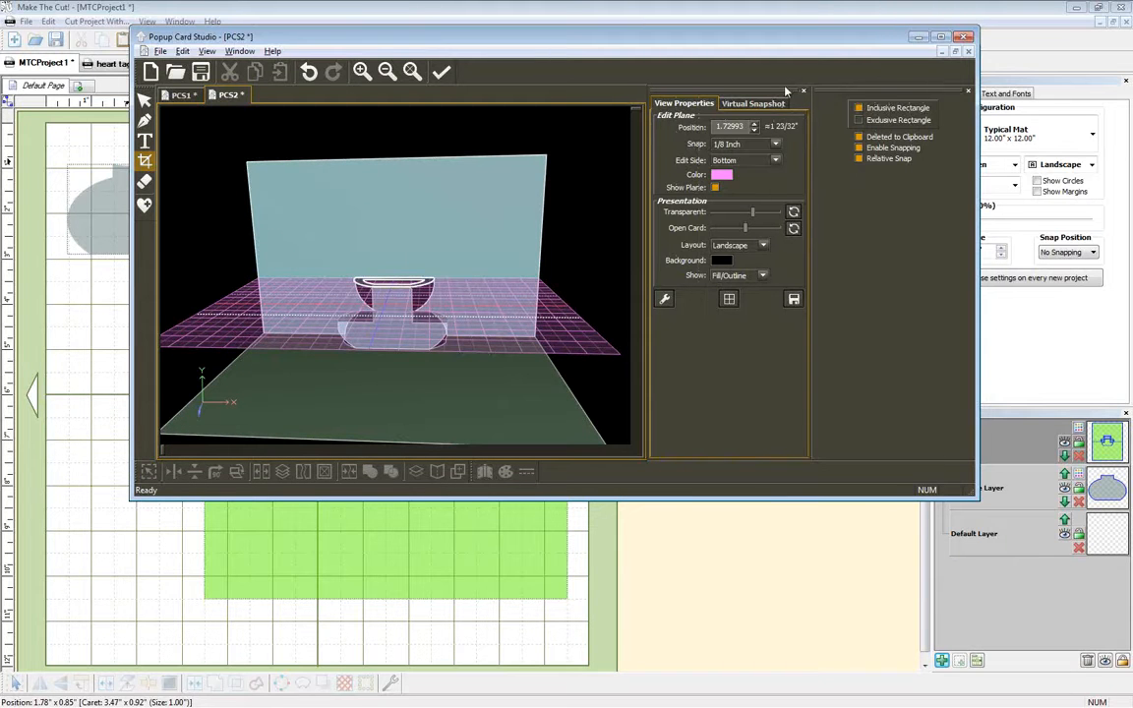
{"action": "left_click_drag", "start_coordinate": [787, 91], "coordinate": [885, 93]}
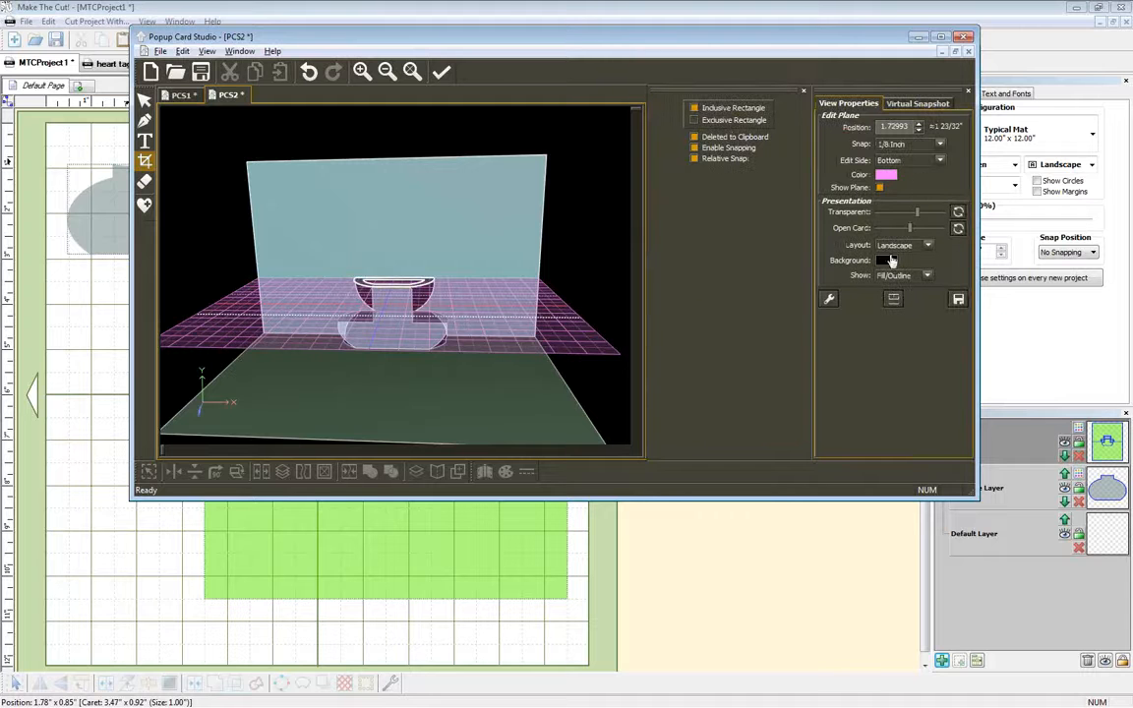
{"action": "left_click_drag", "start_coordinate": [835, 496], "coordinate": [835, 532]}
{"action": "left_click_drag", "start_coordinate": [888, 94], "coordinate": [888, 339]}
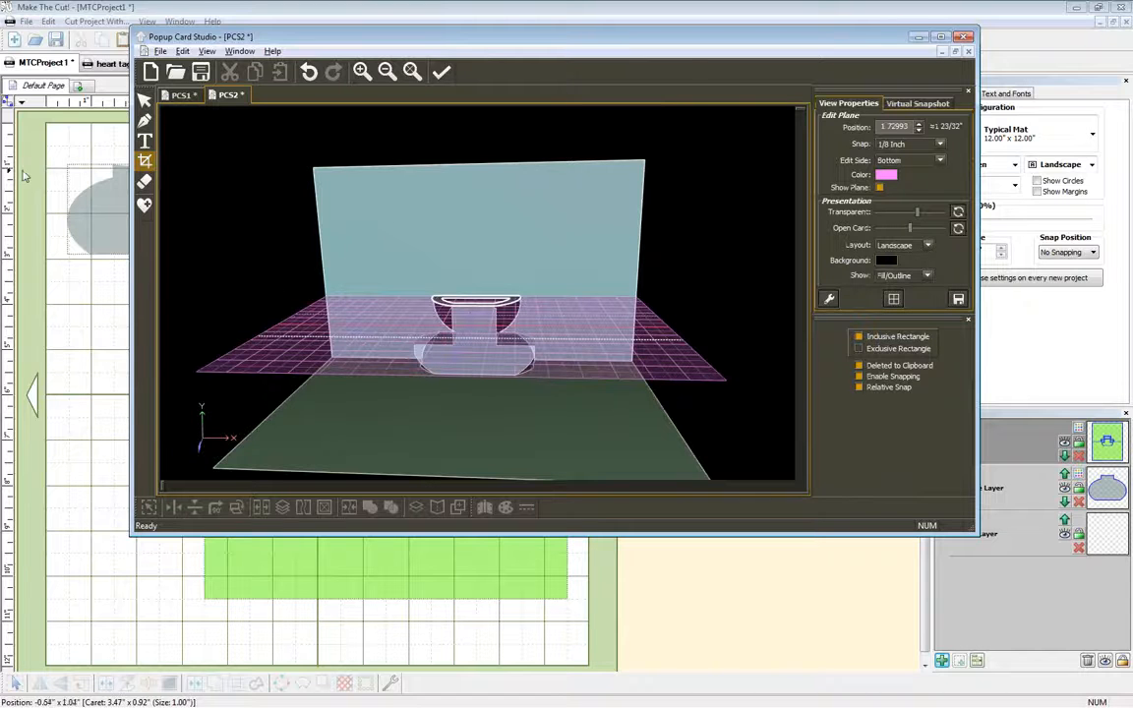
- Show the Eraser settings and the shape library, and return to the Select tool
{"action": "left_click", "coordinate": [144, 183]}
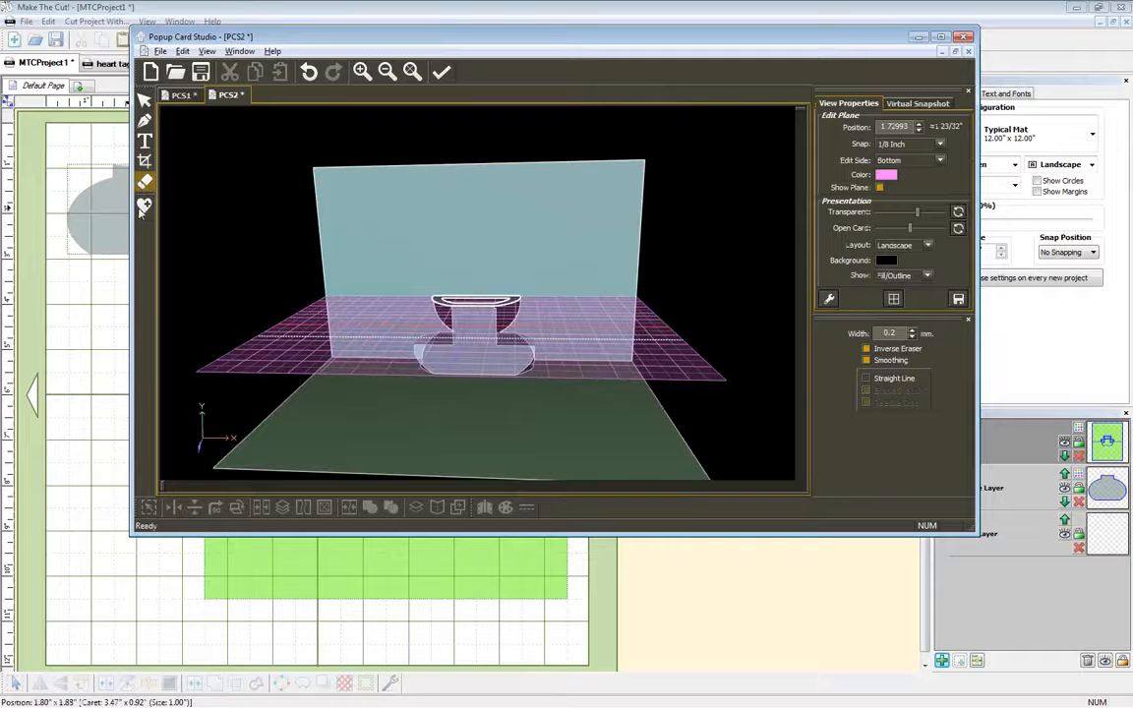
{"action": "left_click", "coordinate": [144, 205]}
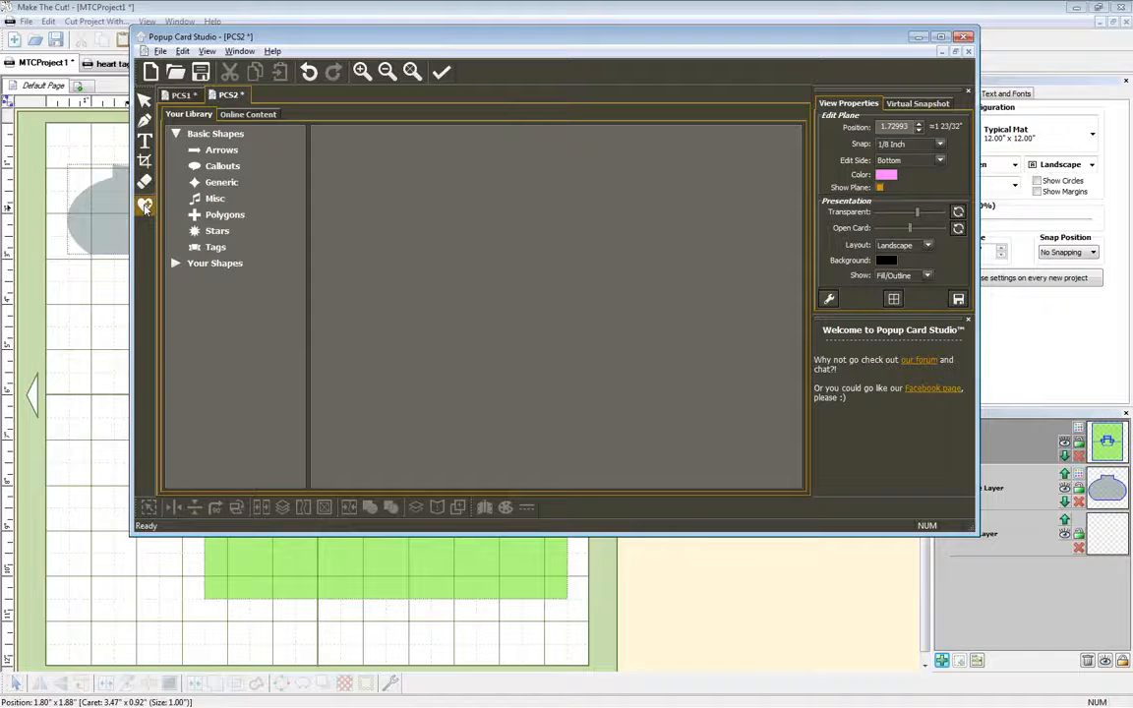
{"action": "left_click", "coordinate": [143, 99]}
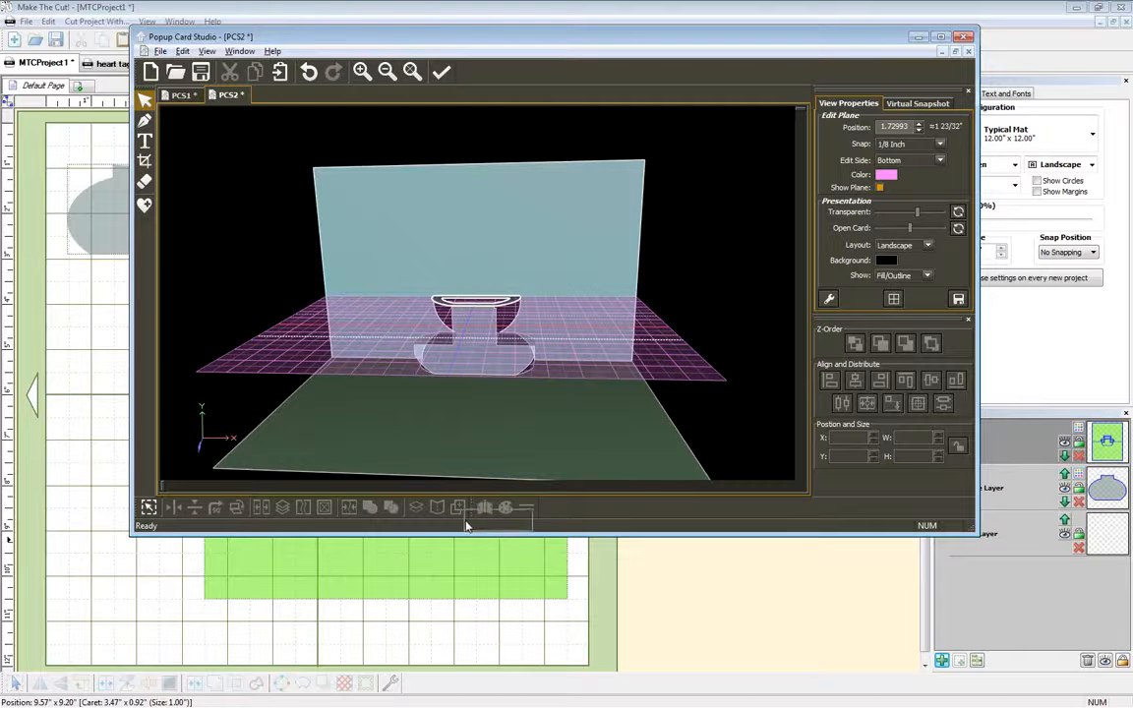
- Move the last tool group to a second row and back beside the others, and stack View Properties above the Z-Order panel
{"action": "left_click_drag", "start_coordinate": [466, 527], "coordinate": [462, 526]}
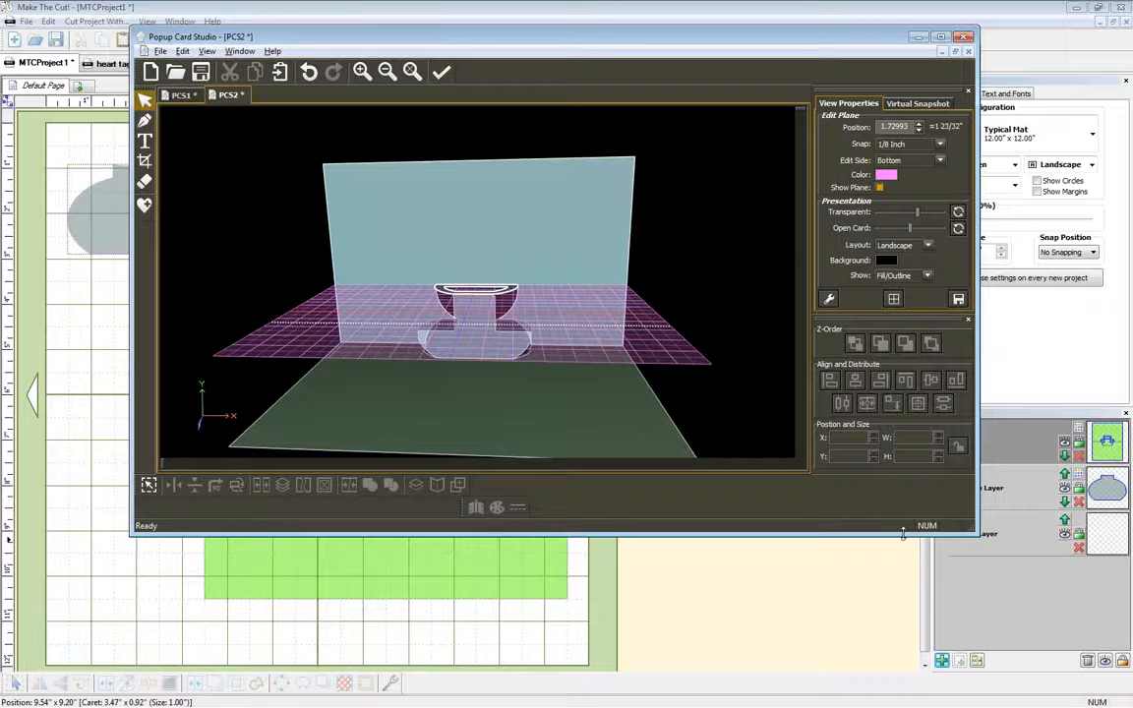
{"action": "left_click_drag", "start_coordinate": [903, 534], "coordinate": [902, 530]}
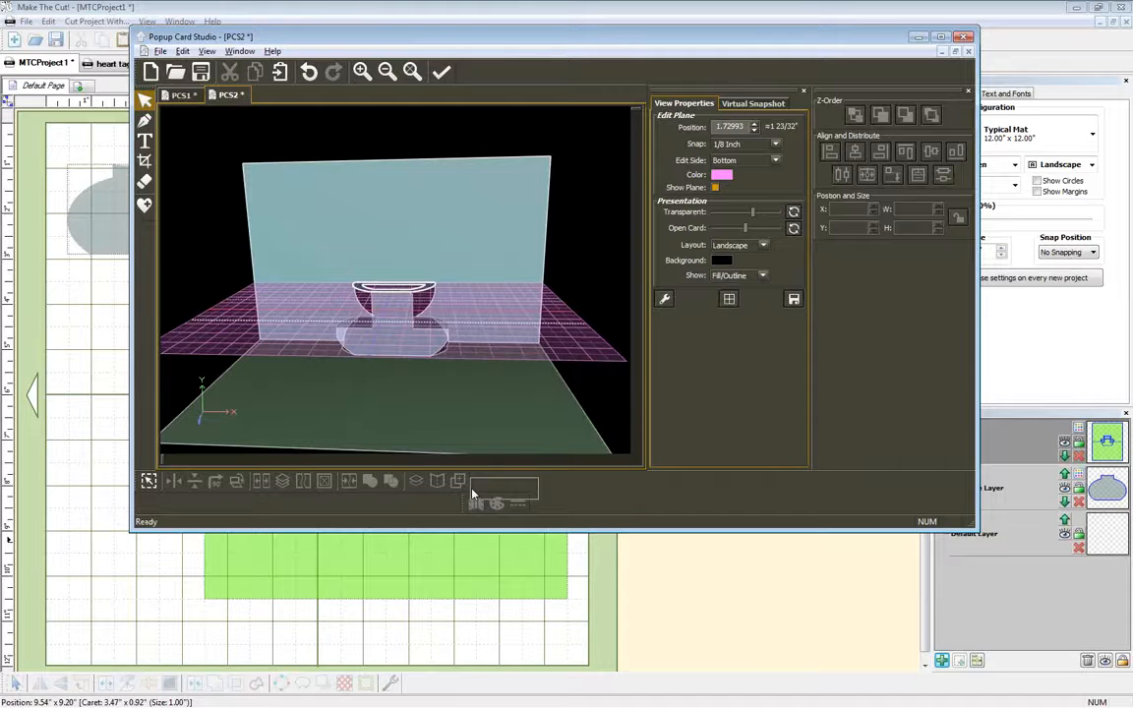
{"action": "left_click_drag", "start_coordinate": [472, 490], "coordinate": [470, 482]}
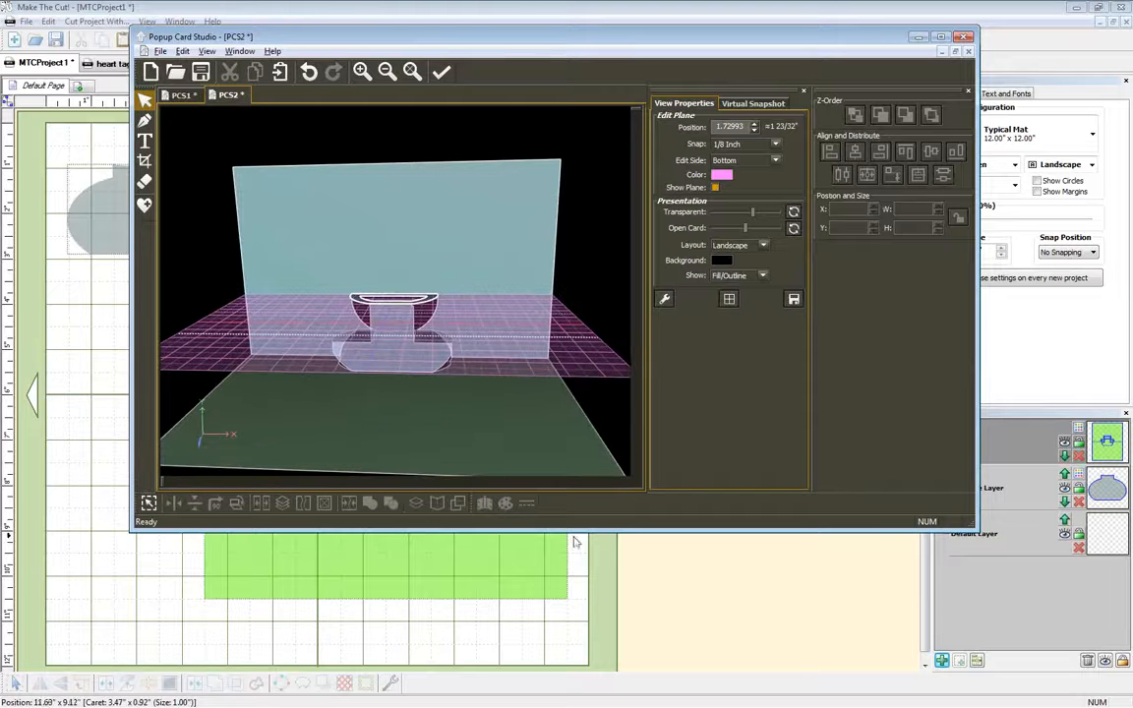
{"action": "left_click_drag", "start_coordinate": [755, 94], "coordinate": [826, 79]}
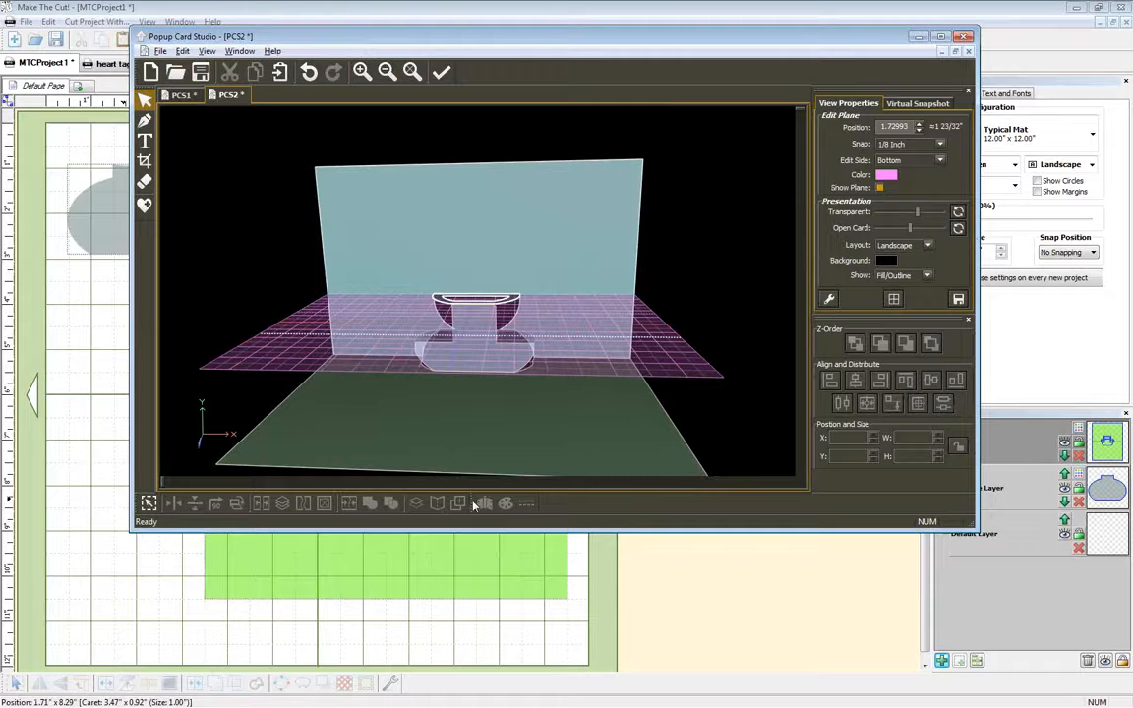
- Repeat moving the last tool group to a second row and back, restack the side panels, and maximize the window
{"action": "left_click_drag", "start_coordinate": [471, 511], "coordinate": [462, 521]}
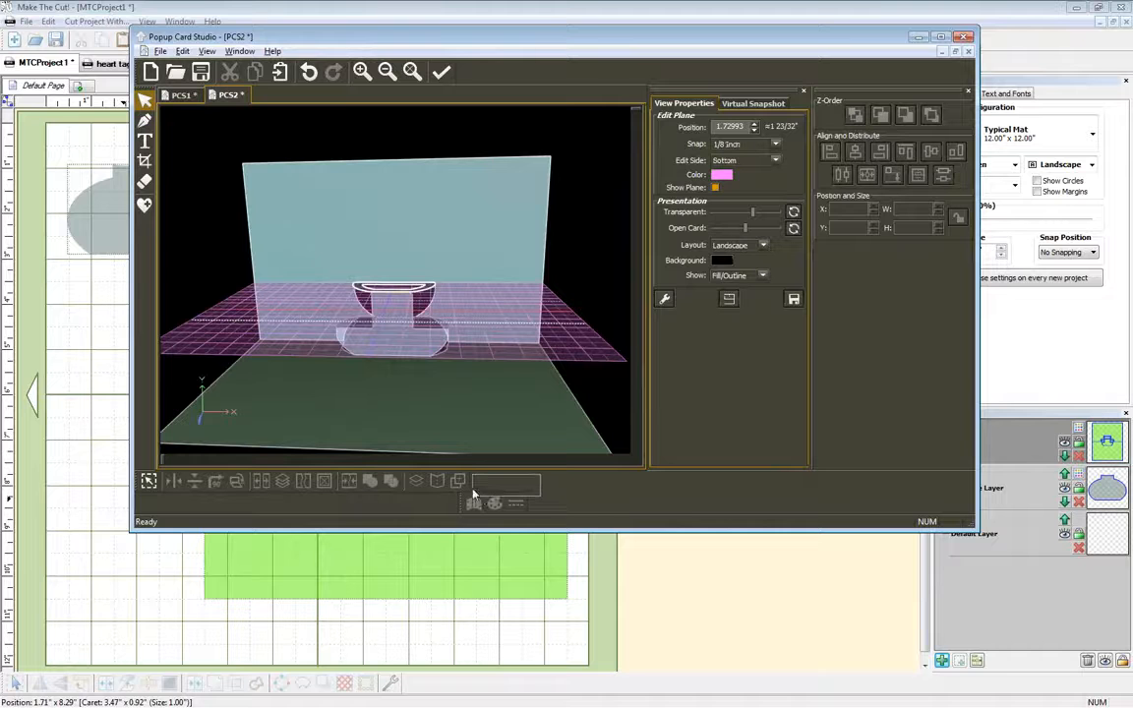
{"action": "left_click_drag", "start_coordinate": [470, 491], "coordinate": [471, 491]}
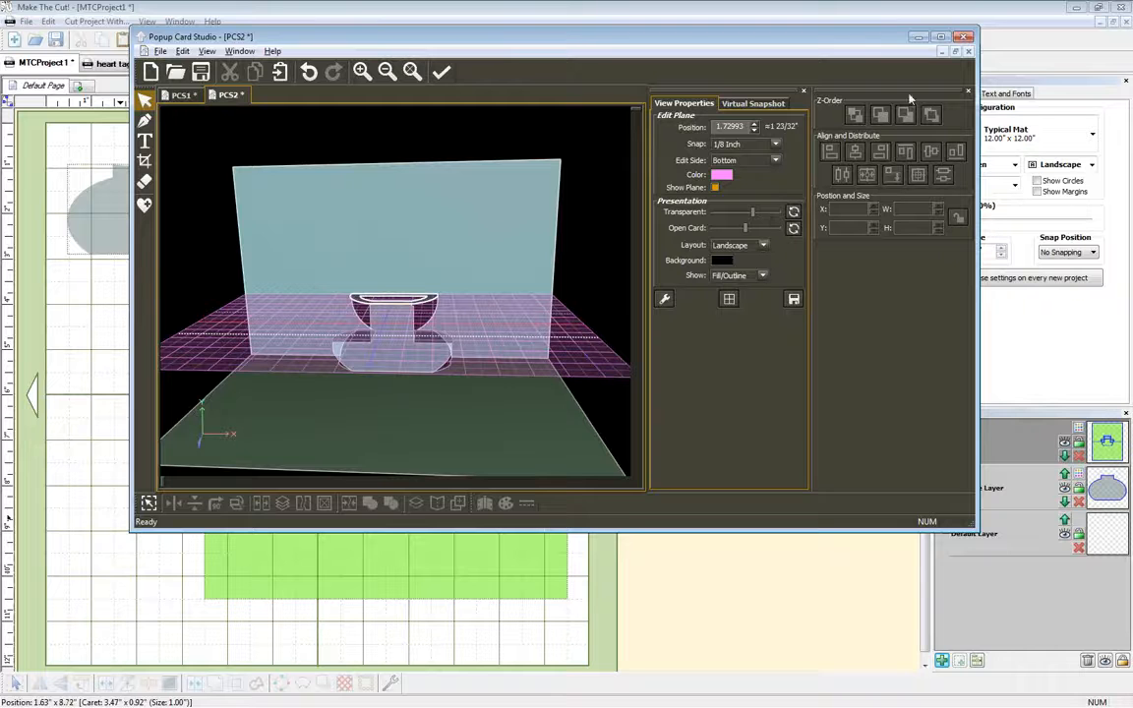
{"action": "left_click_drag", "start_coordinate": [767, 94], "coordinate": [838, 75]}
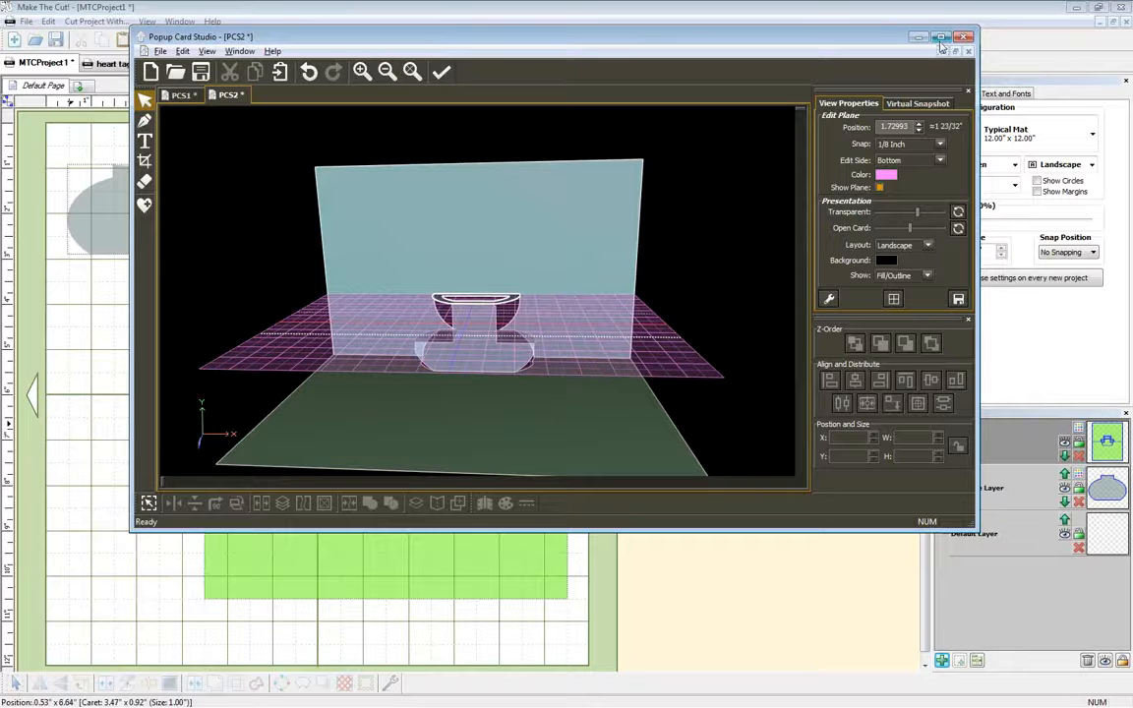
{"action": "double_click", "coordinate": [848, 39]}
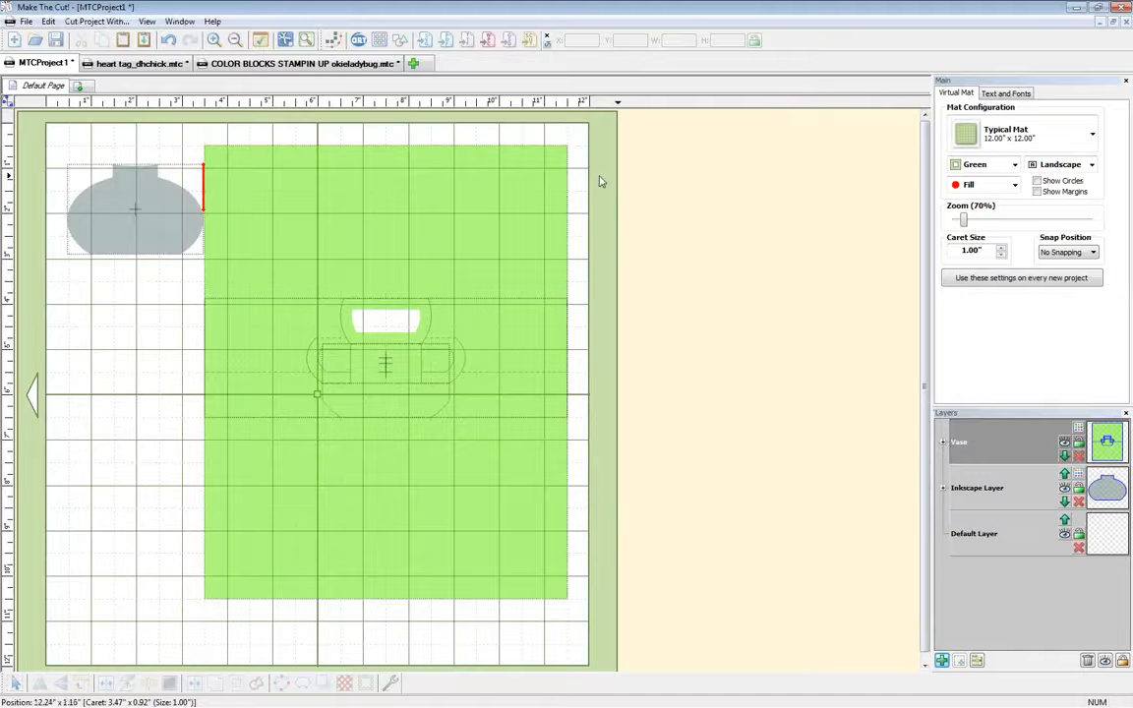
- In Make The Cut!, place the Impact quotation-mark glyph on the mat, expand the Vase layer to inspect it, and undo the placement
{"action": "left_click", "coordinate": [1005, 94]}
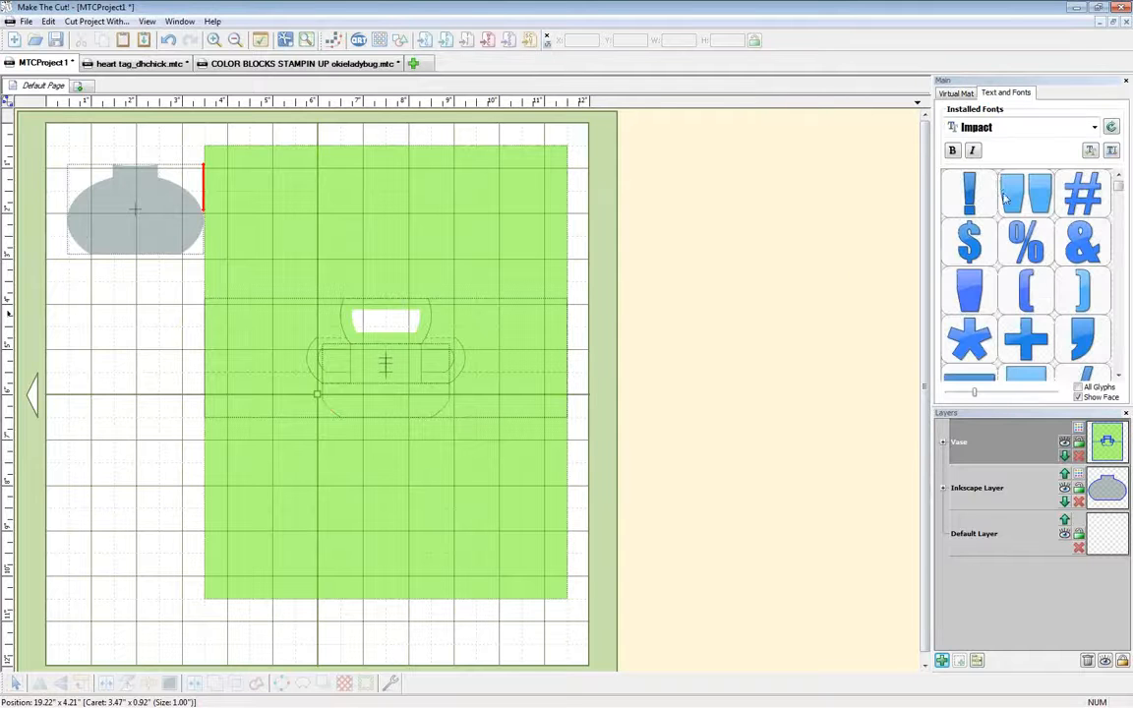
{"action": "left_click_drag", "start_coordinate": [1013, 199], "coordinate": [103, 427]}
{"action": "left_click", "coordinate": [942, 442]}
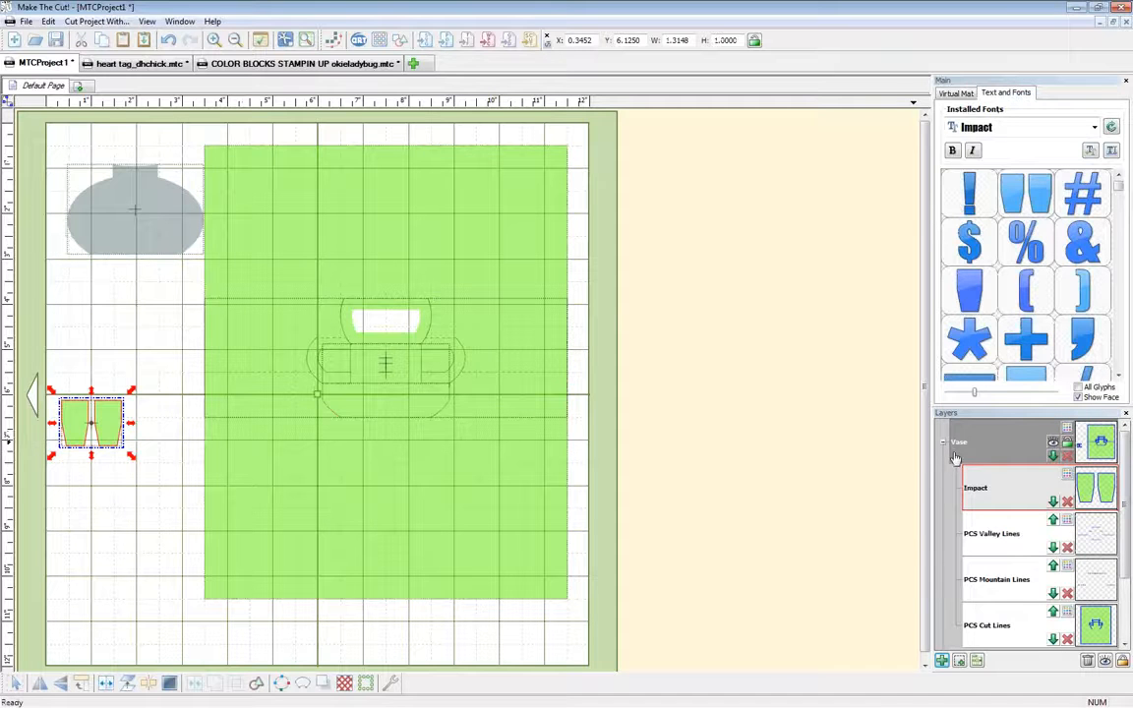
{"action": "key", "text": "ctrl+z"}
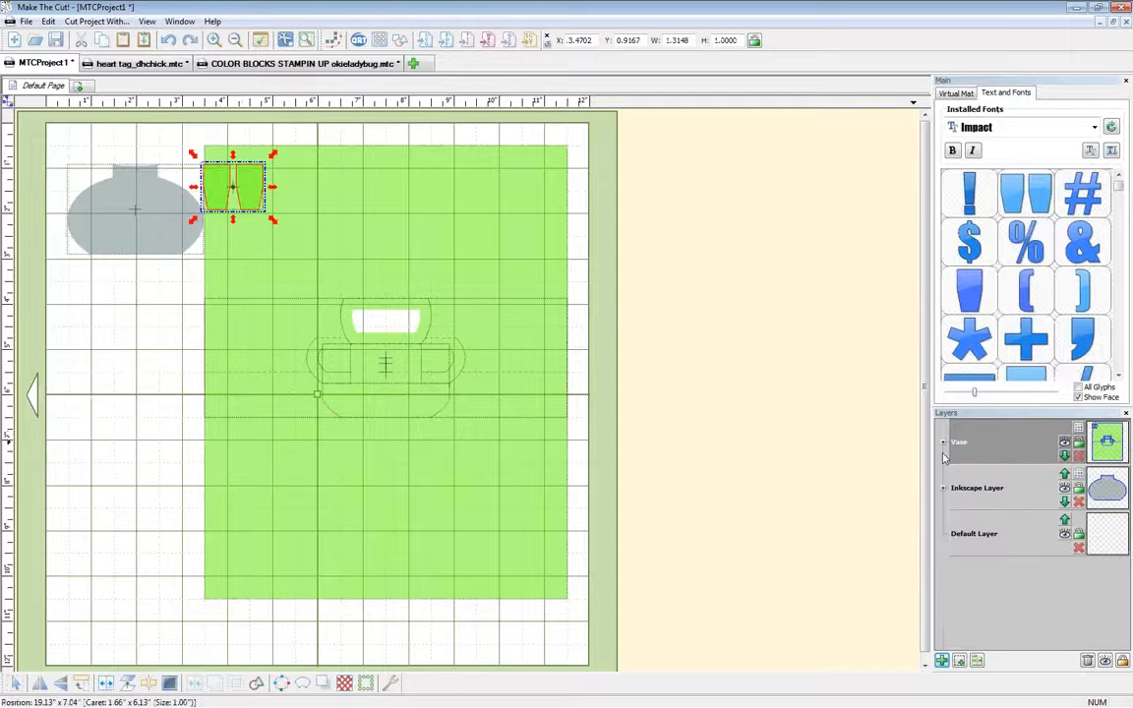
{"action": "key", "text": "ctrl+z"}
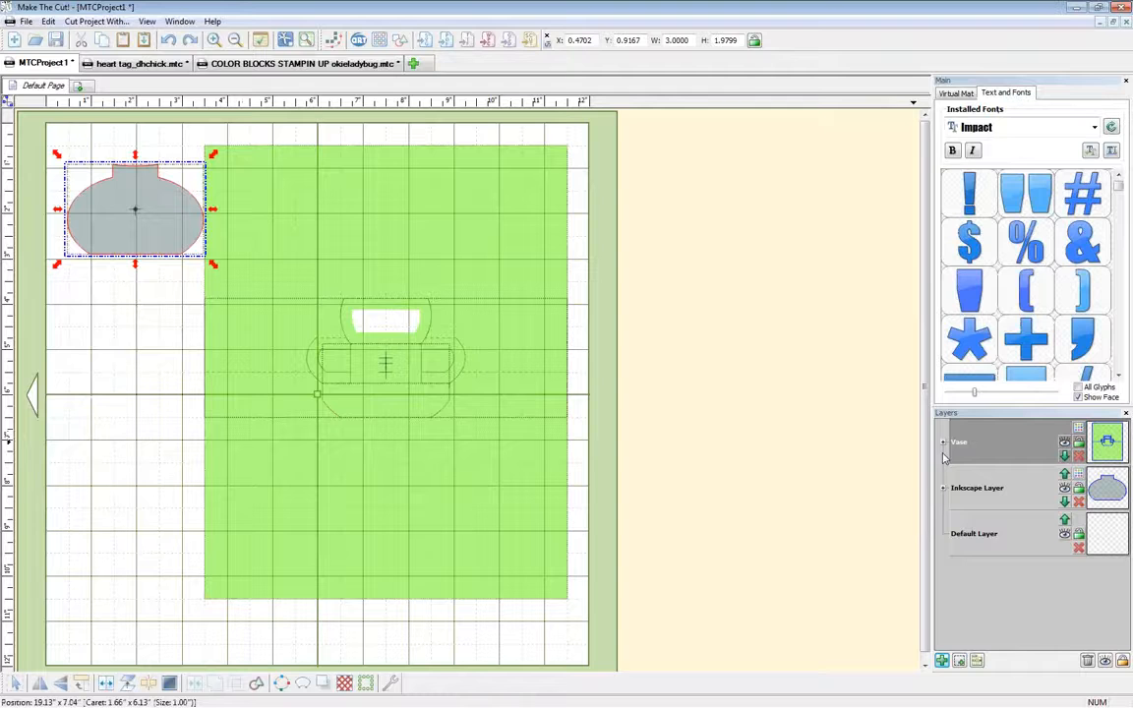
- Add a new layer and place the text group HEART in the Impact font, split by glyphs
{"action": "left_click", "coordinate": [941, 661]}
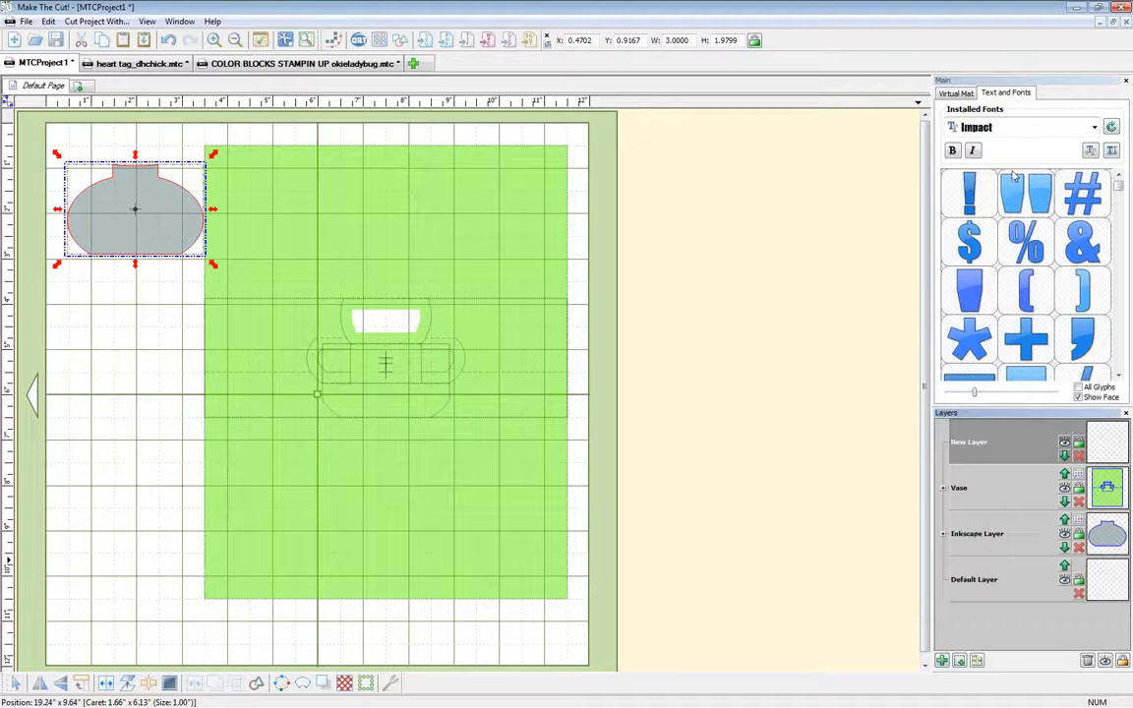
{"action": "left_click", "coordinate": [1111, 151]}
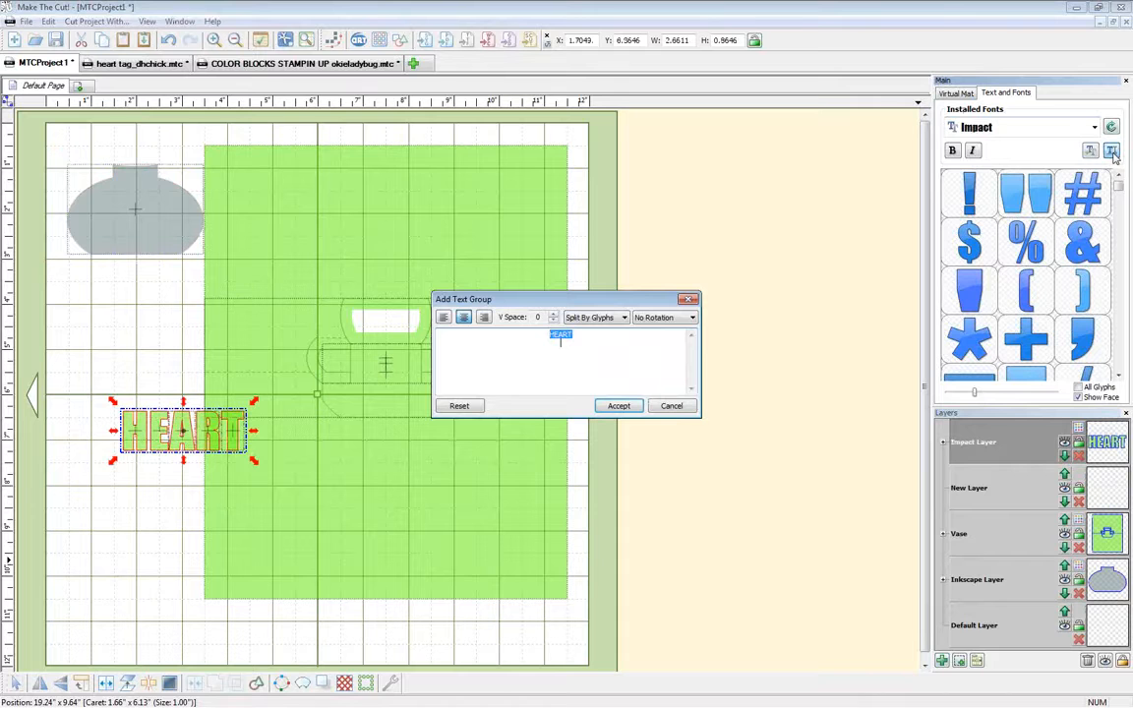
{"action": "left_click", "coordinate": [612, 405]}
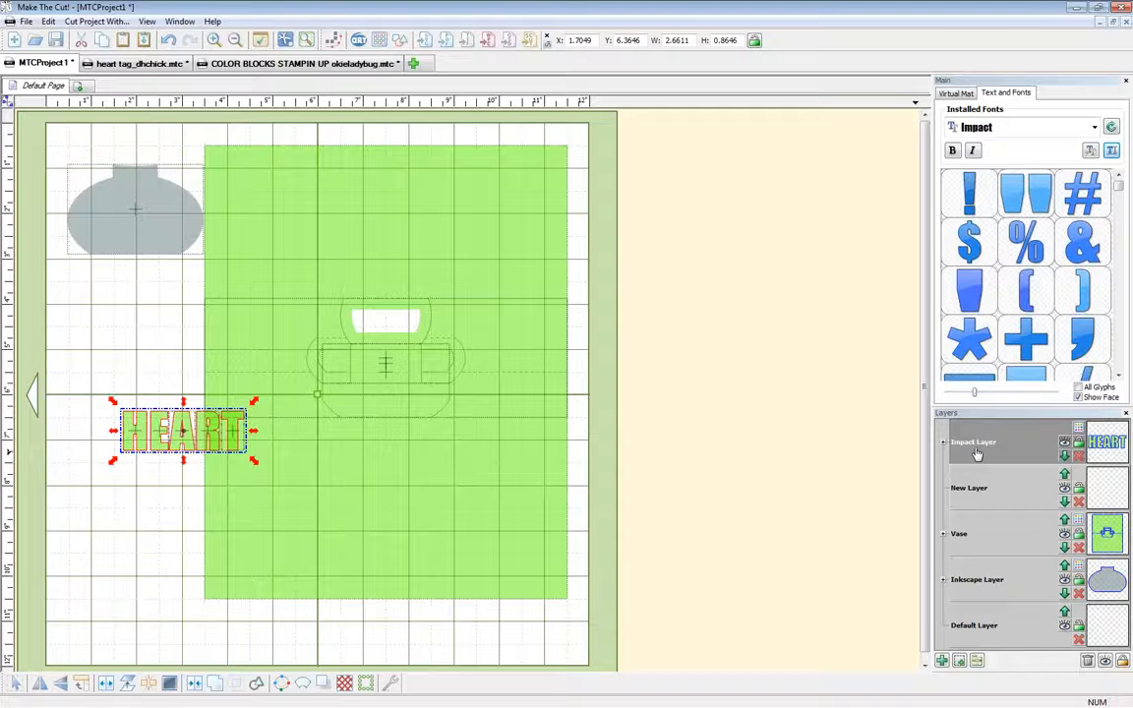
- Expand the Impact Layer to examine its separate letters, collapse it, and switch back to Popup Card Studio
{"action": "left_click", "coordinate": [943, 442]}
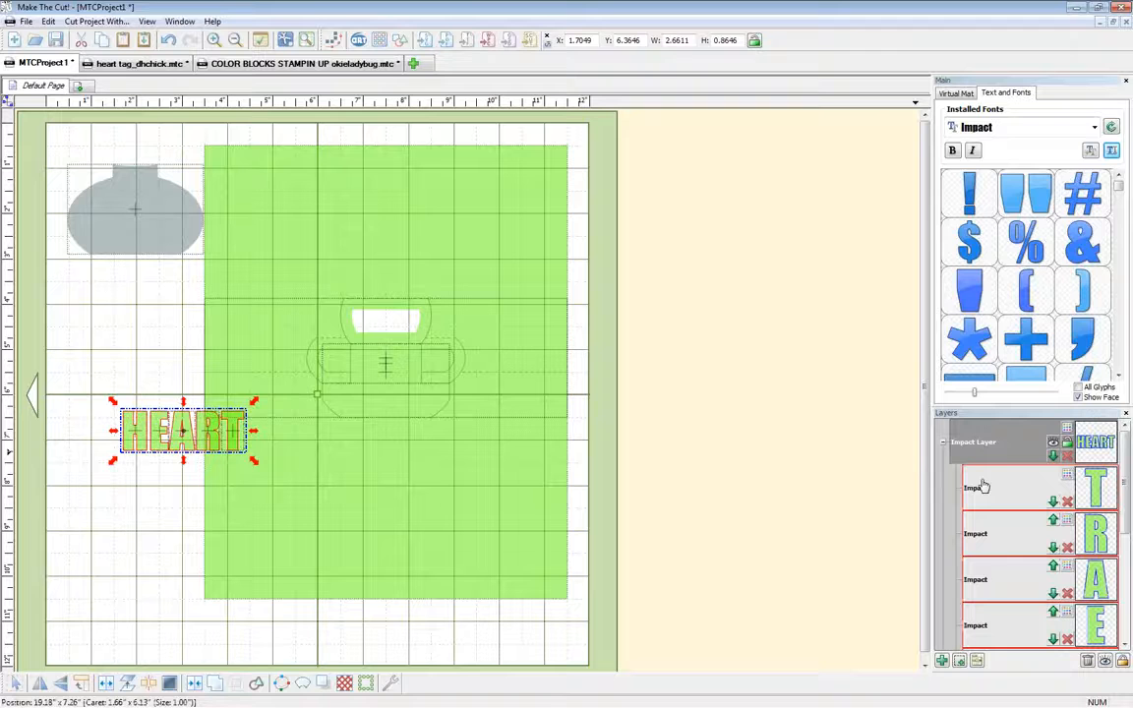
{"action": "left_click", "coordinate": [942, 444]}
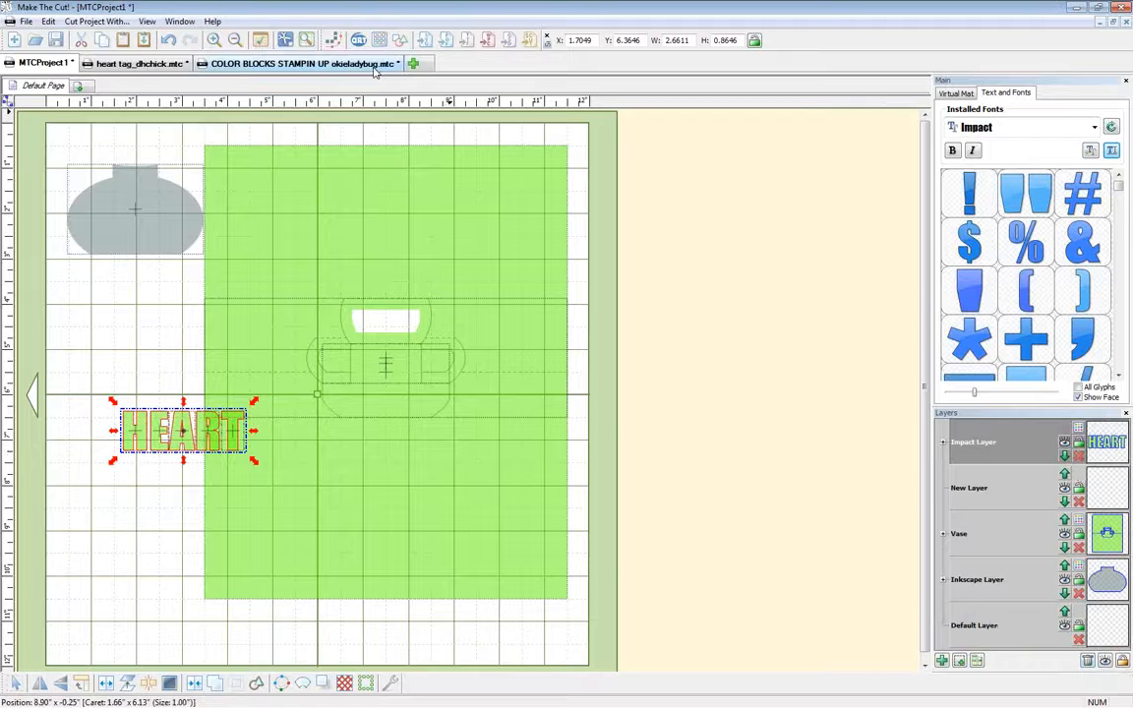
{"action": "key", "text": "alt+Tab"}
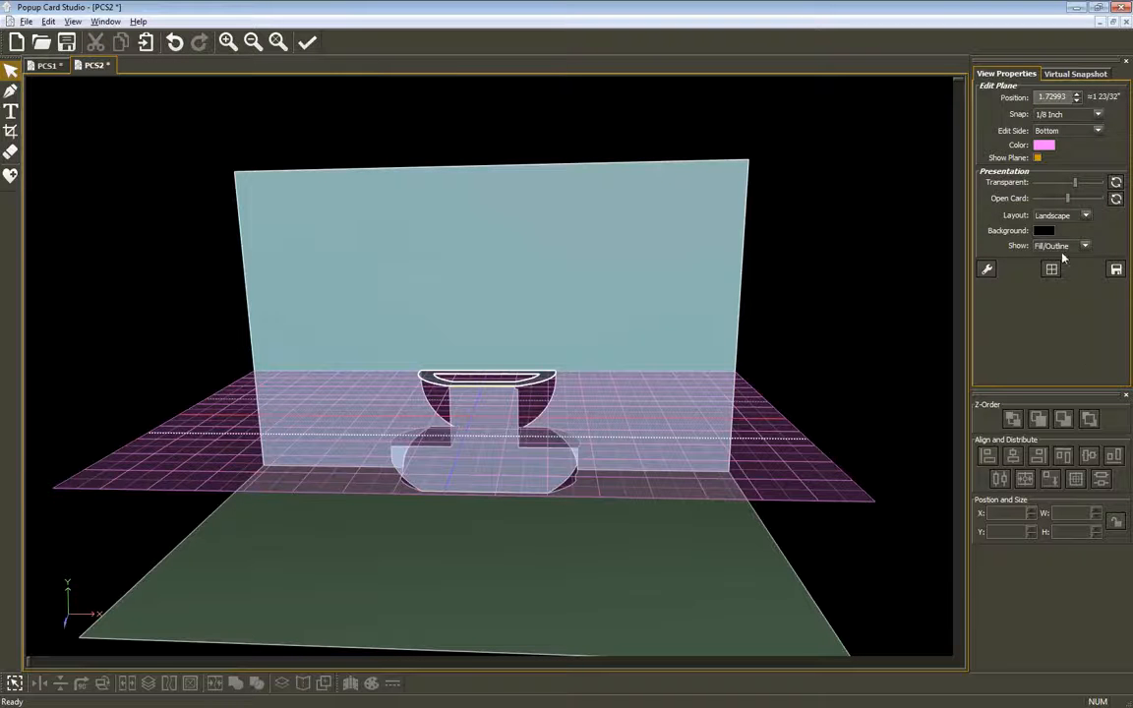
{"action": "left_click", "coordinate": [10, 111]}
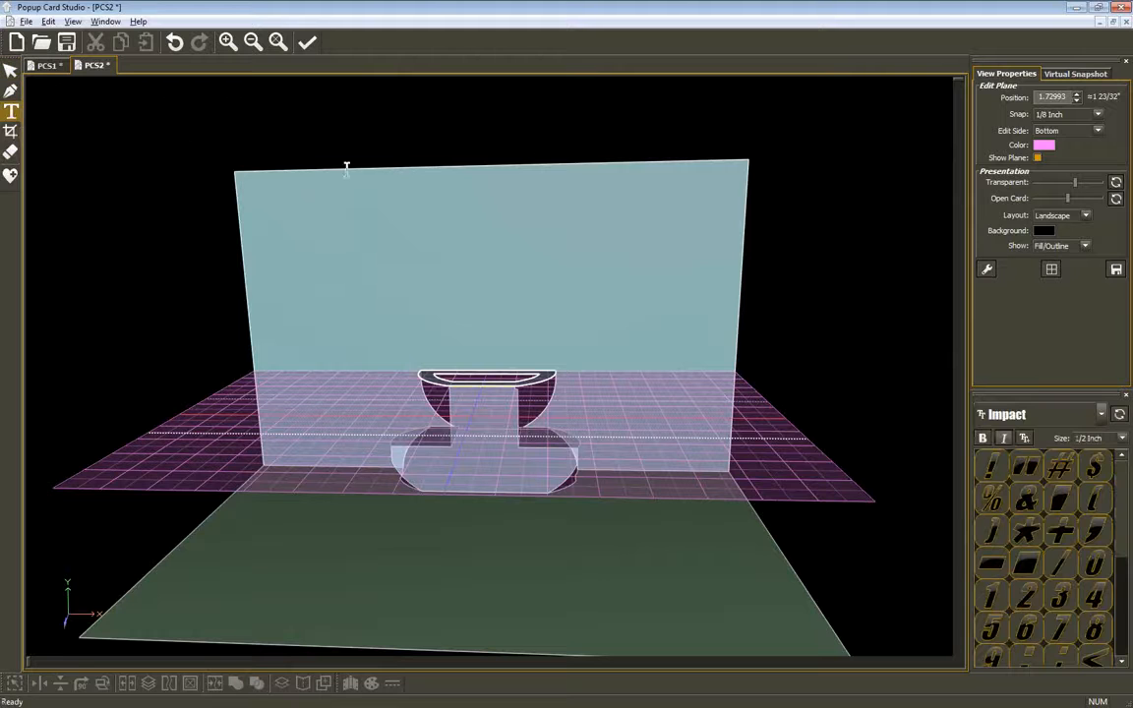
{"action": "left_click", "coordinate": [190, 242]}
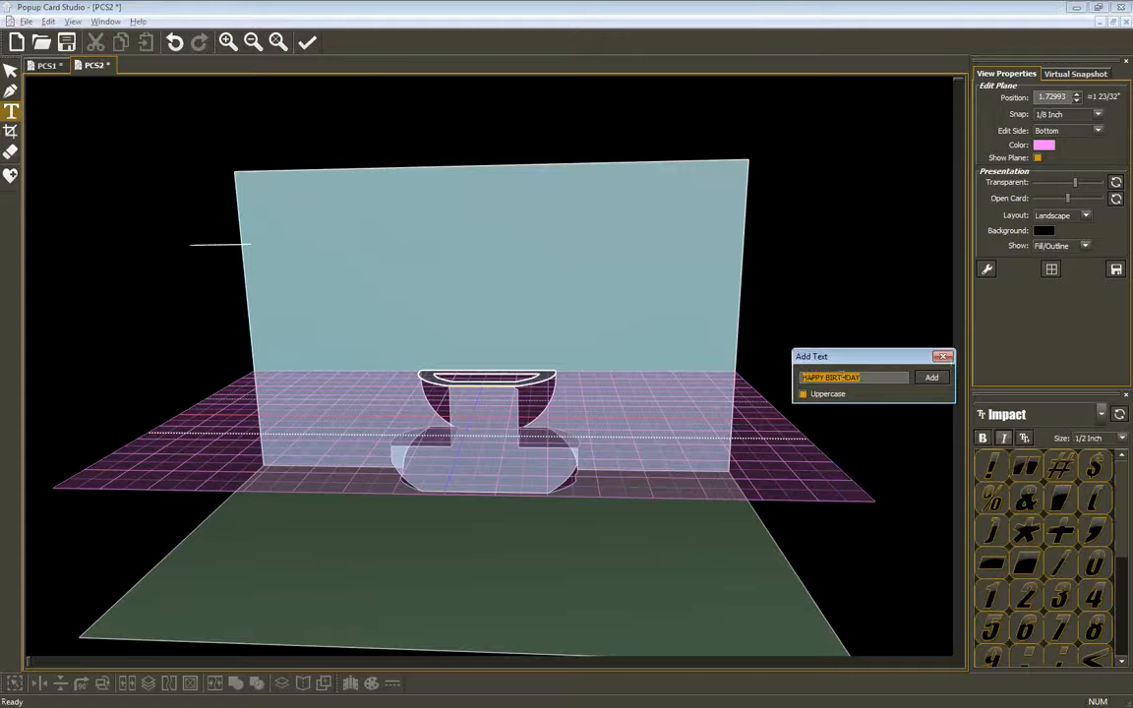
{"action": "left_click", "coordinate": [333, 228]}
{"action": "key", "text": "Escape"}
- Switch the edit side to Back and add the text HAPPY BIRTHDAY in 1/2 inch Impact near the upper edge of the back panel
{"action": "key", "text": "Tab"}
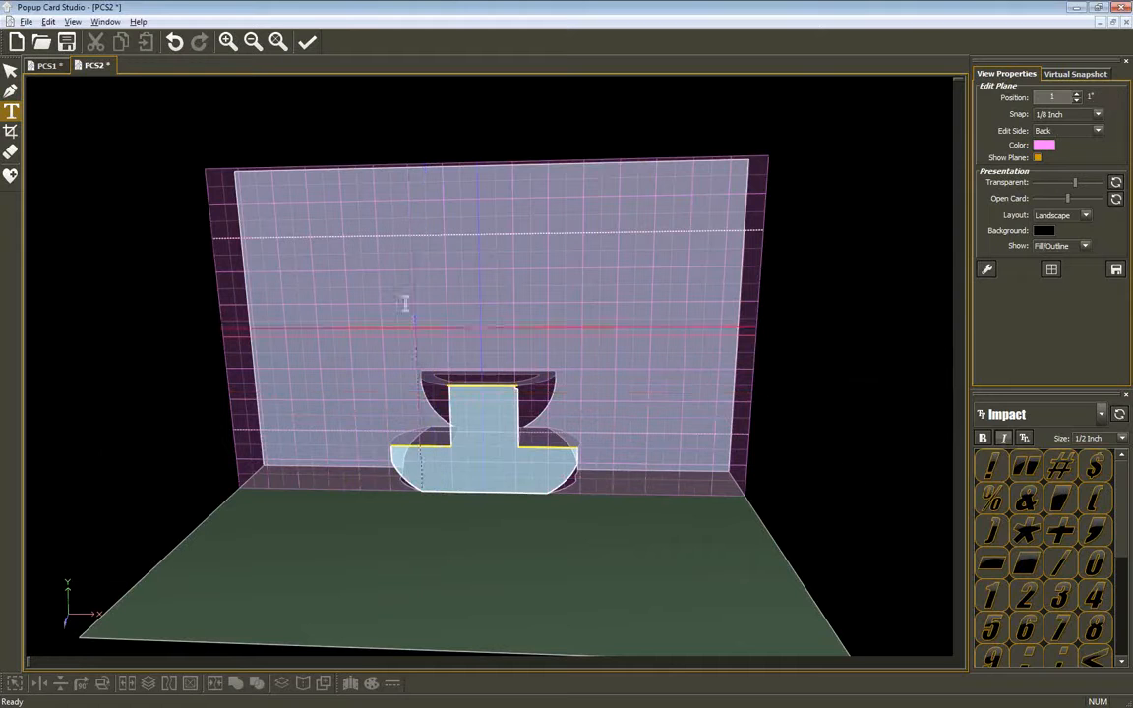
{"action": "left_click", "coordinate": [328, 237]}
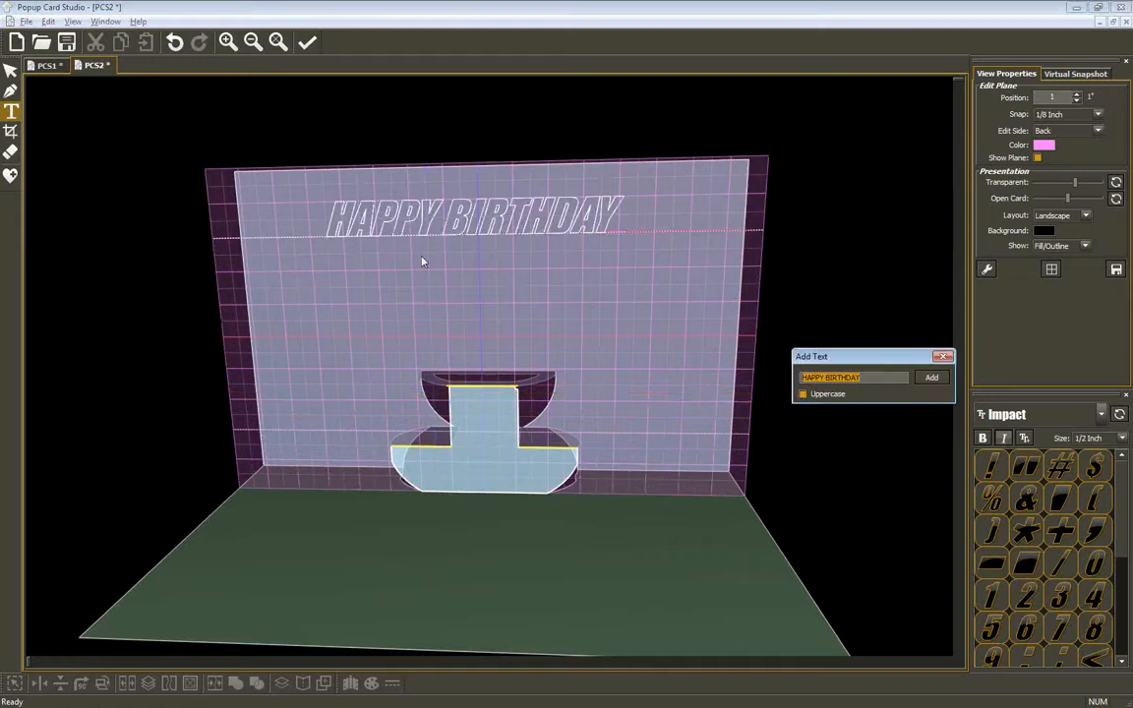
{"action": "left_click", "coordinate": [930, 377]}
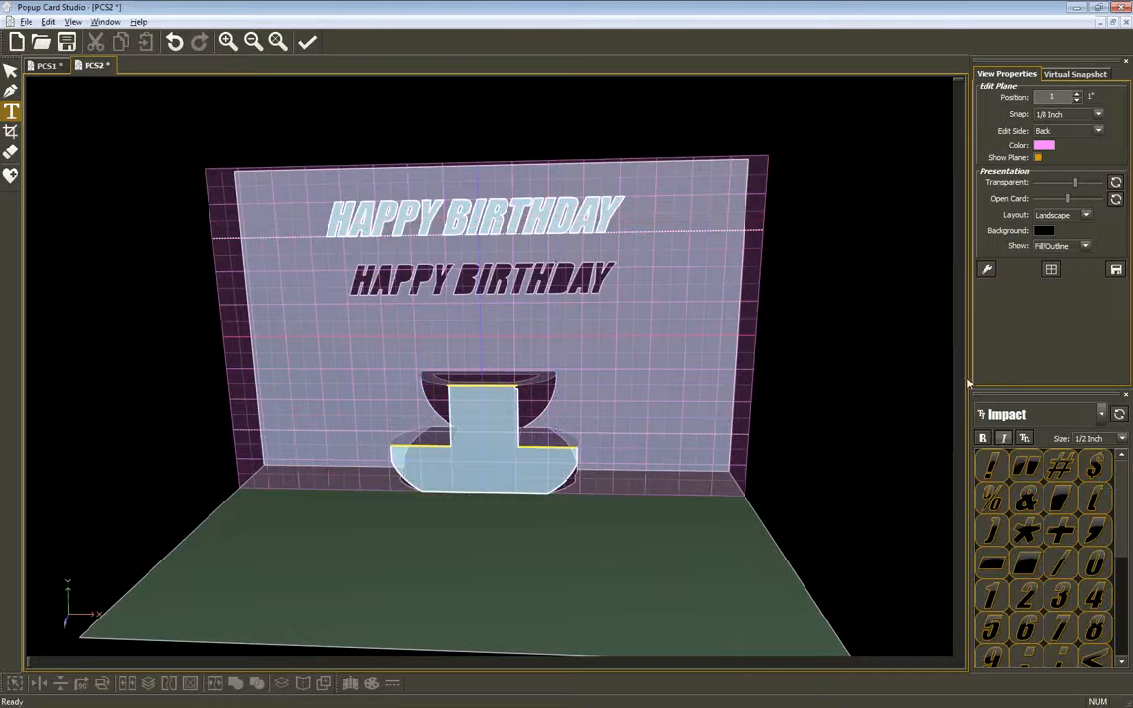
{"action": "left_click", "coordinate": [10, 69]}
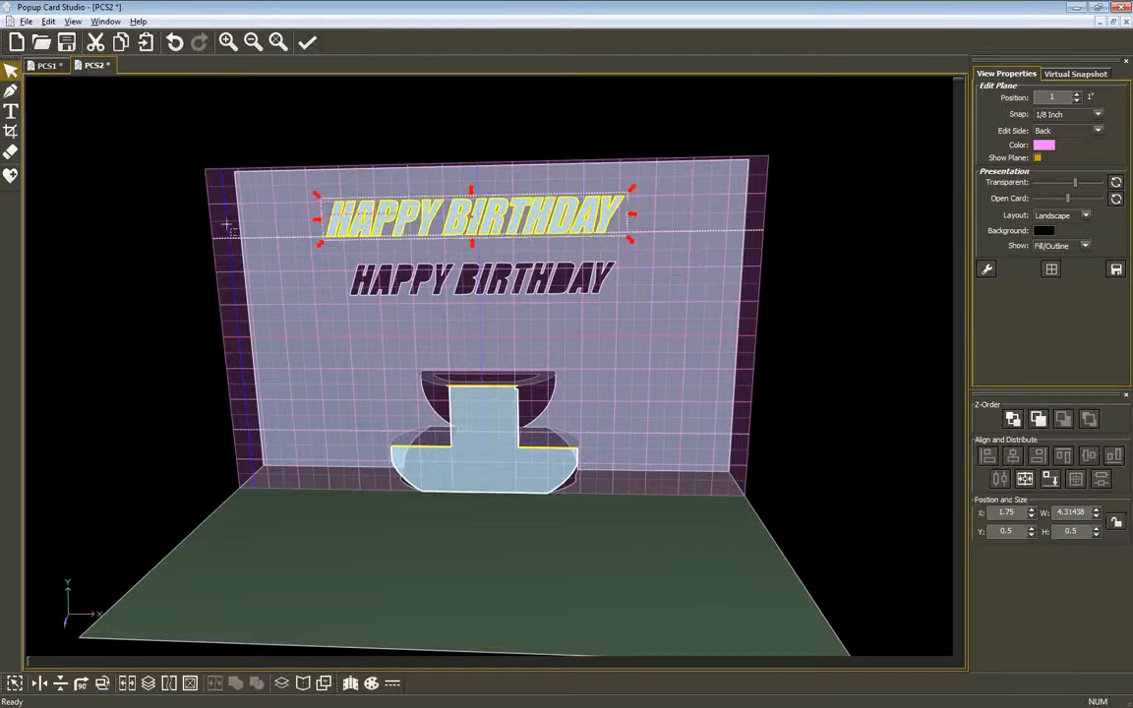
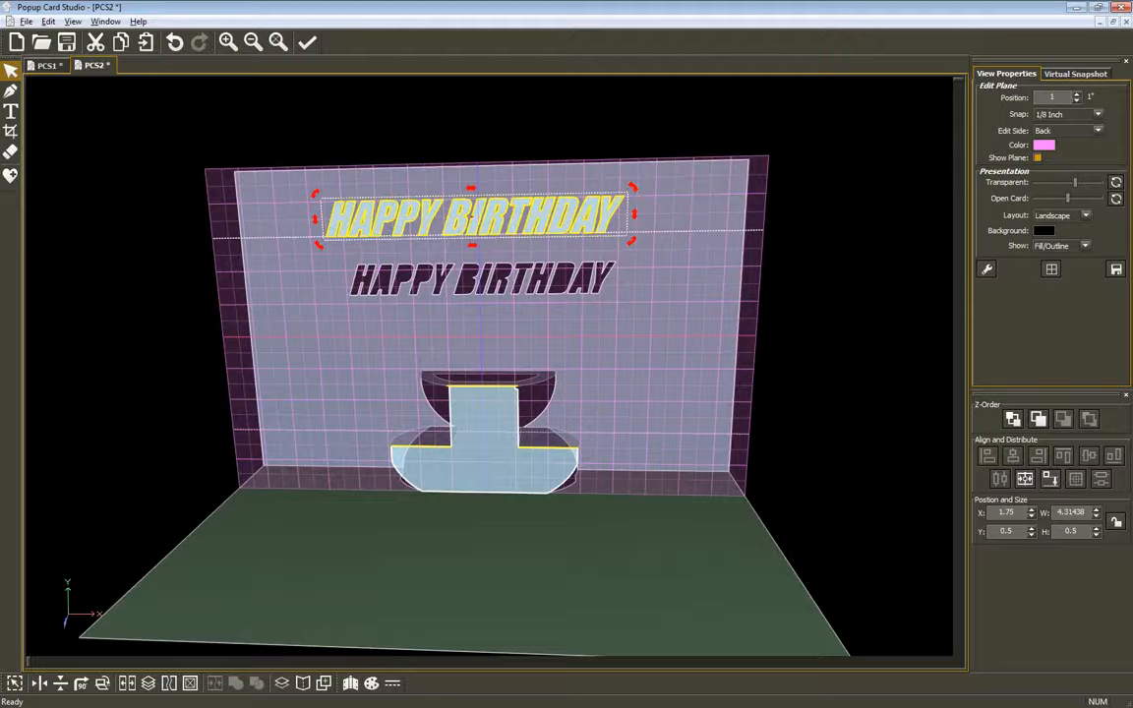
- Shrink the Popup Card Studio window, bring up a second instance beside it, close that instance and maximize the first window
{"action": "left_click", "coordinate": [1098, 8]}
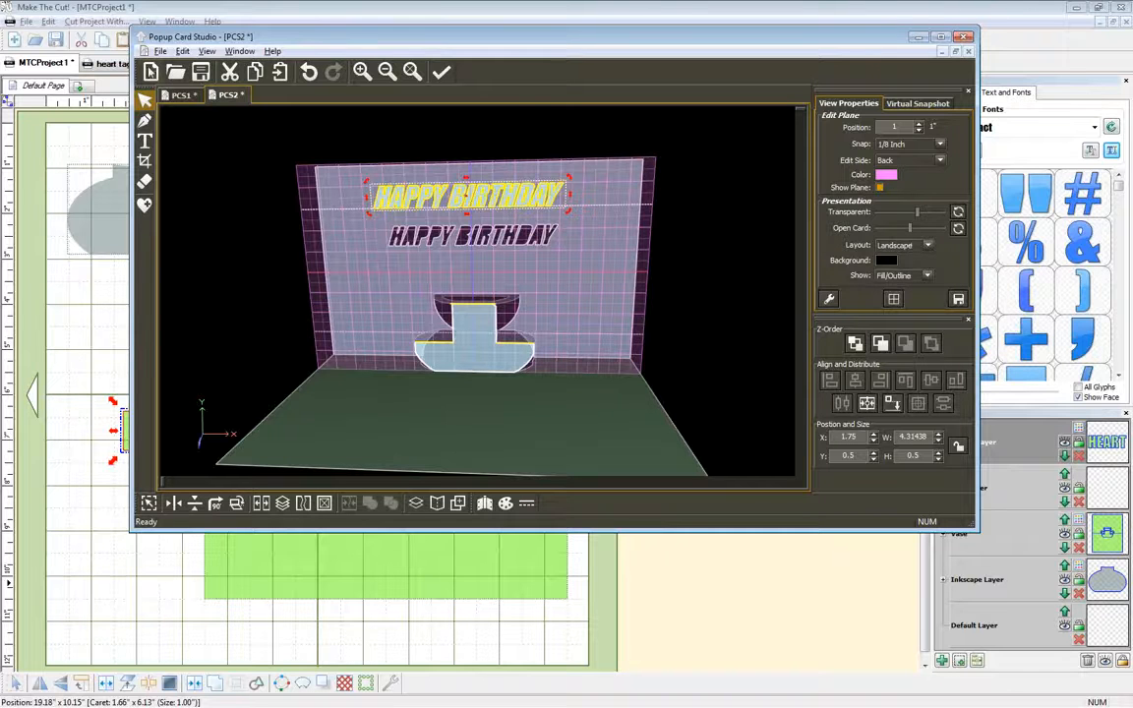
{"action": "left_click", "coordinate": [151, 71]}
{"action": "left_click", "coordinate": [697, 150]}
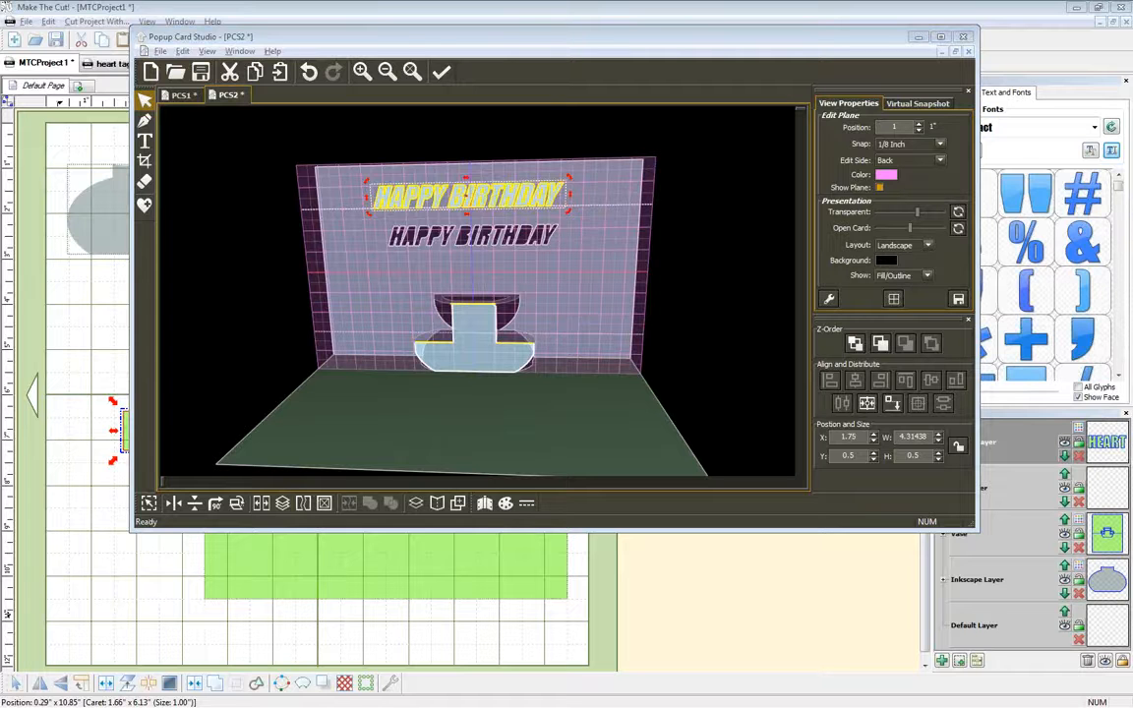
{"action": "left_click_drag", "start_coordinate": [0, 35], "coordinate": [487, 15]}
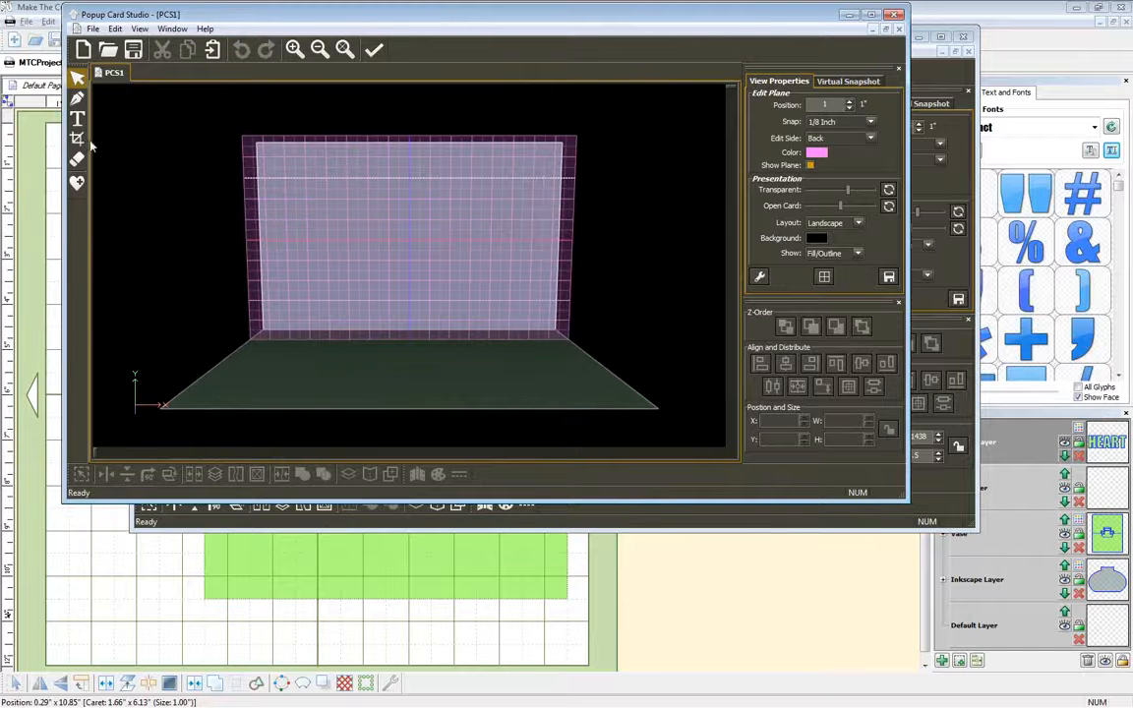
{"action": "left_click", "coordinate": [894, 15]}
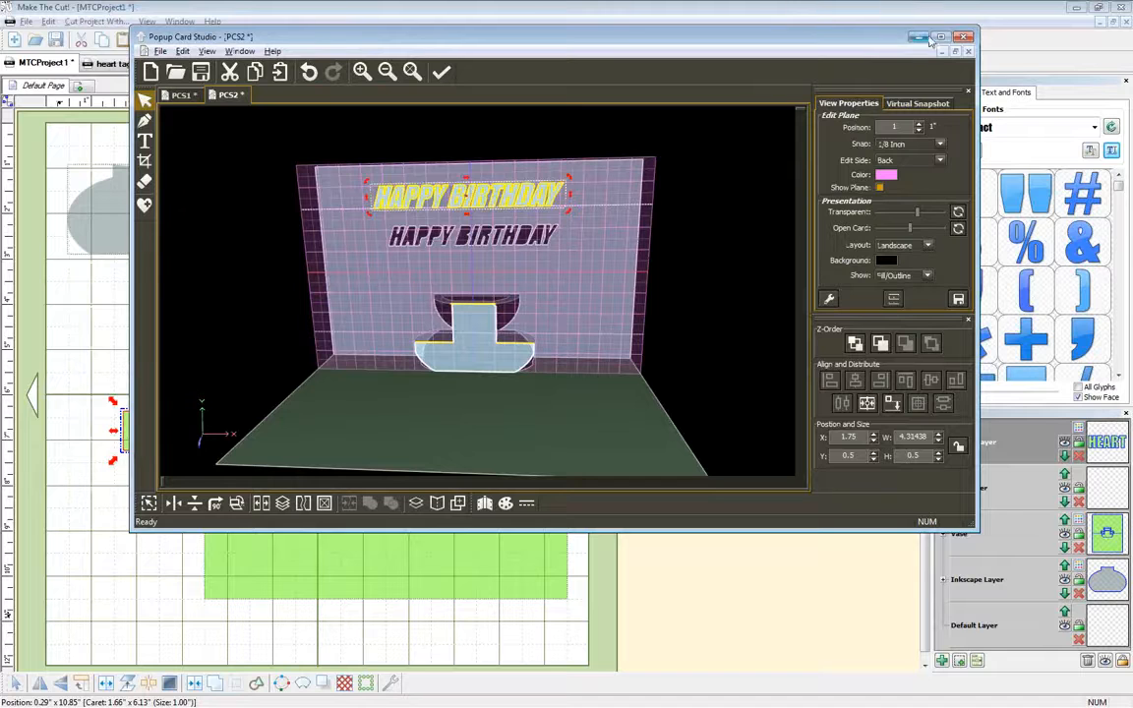
{"action": "left_click", "coordinate": [942, 38]}
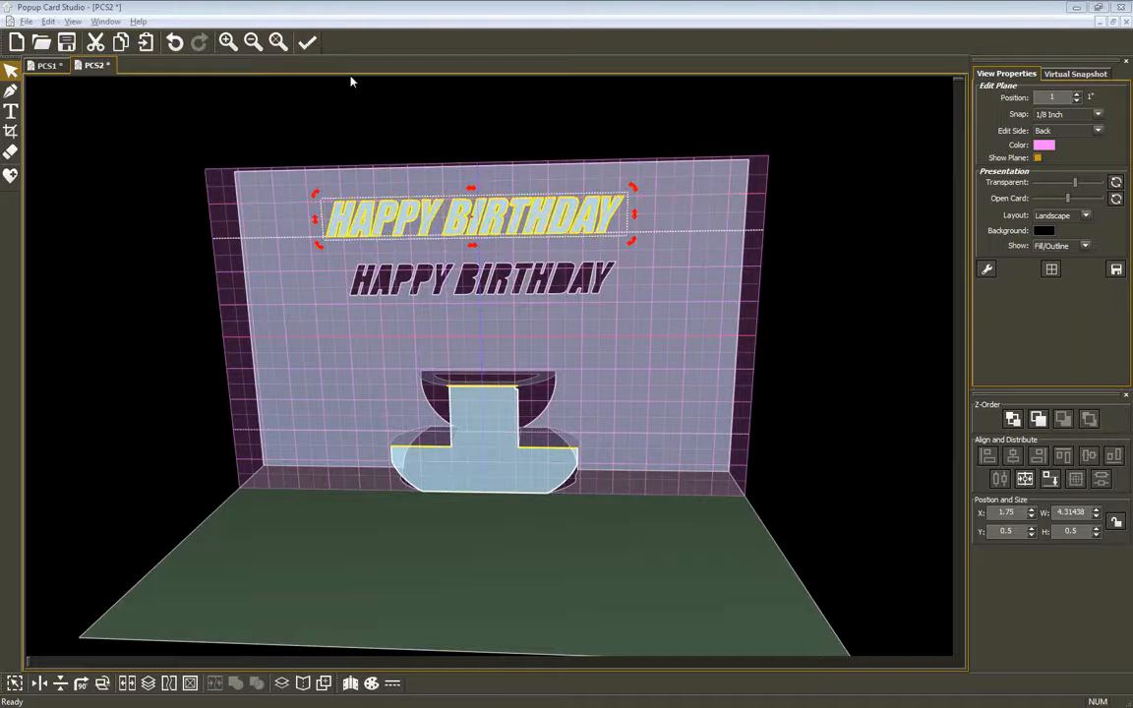
- Show the Project Notes and Files window, move it around the workspace, close and reopen it, and close it again
{"action": "left_click", "coordinate": [314, 43]}
{"action": "left_click_drag", "start_coordinate": [232, 224], "coordinate": [670, 163]}
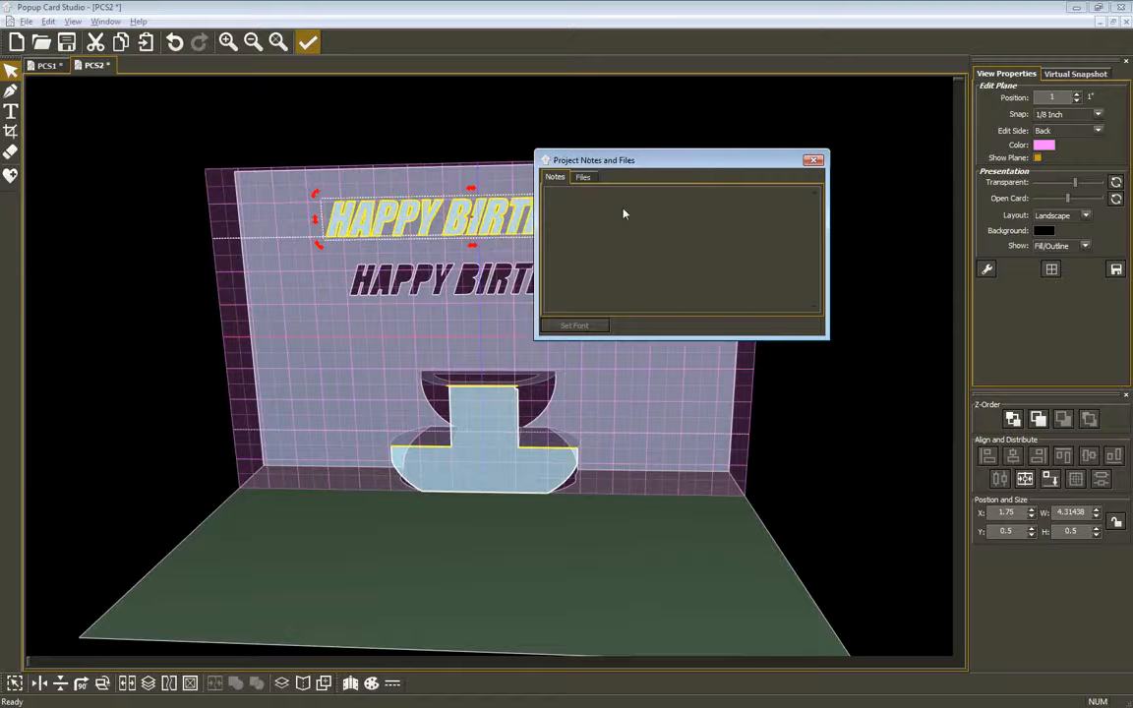
{"action": "left_click_drag", "start_coordinate": [653, 160], "coordinate": [678, 139]}
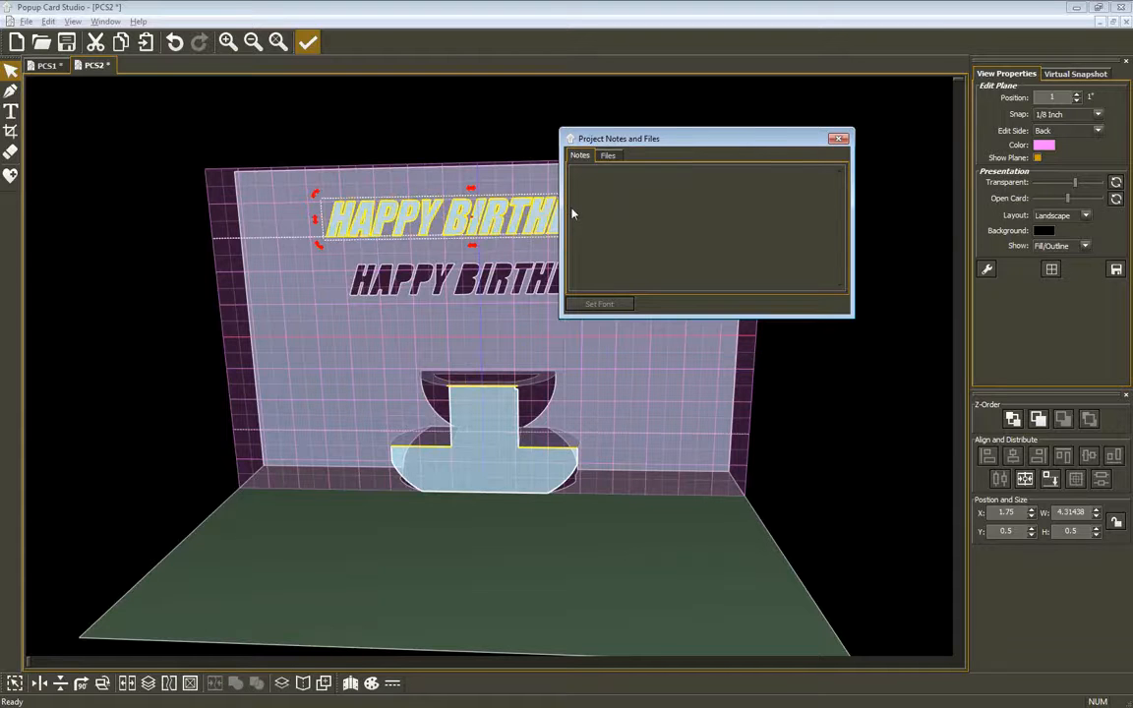
{"action": "left_click", "coordinate": [842, 141]}
{"action": "left_click", "coordinate": [311, 46]}
{"action": "left_click_drag", "start_coordinate": [581, 138], "coordinate": [309, 112]}
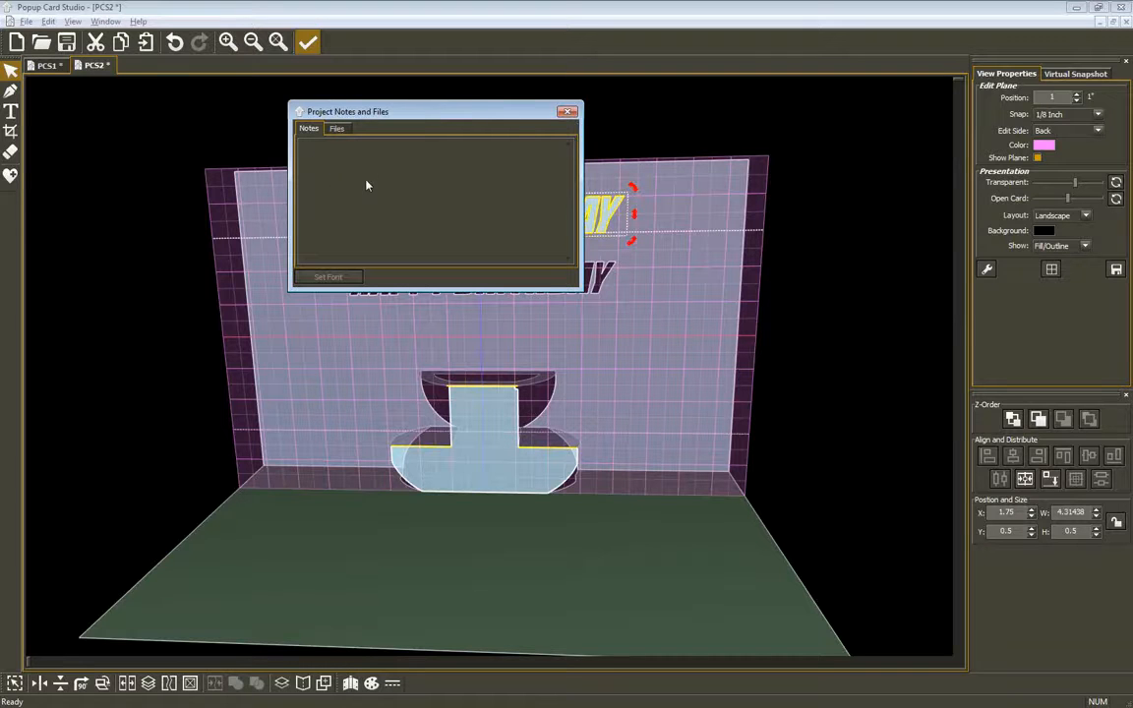
{"action": "left_click", "coordinate": [568, 112]}
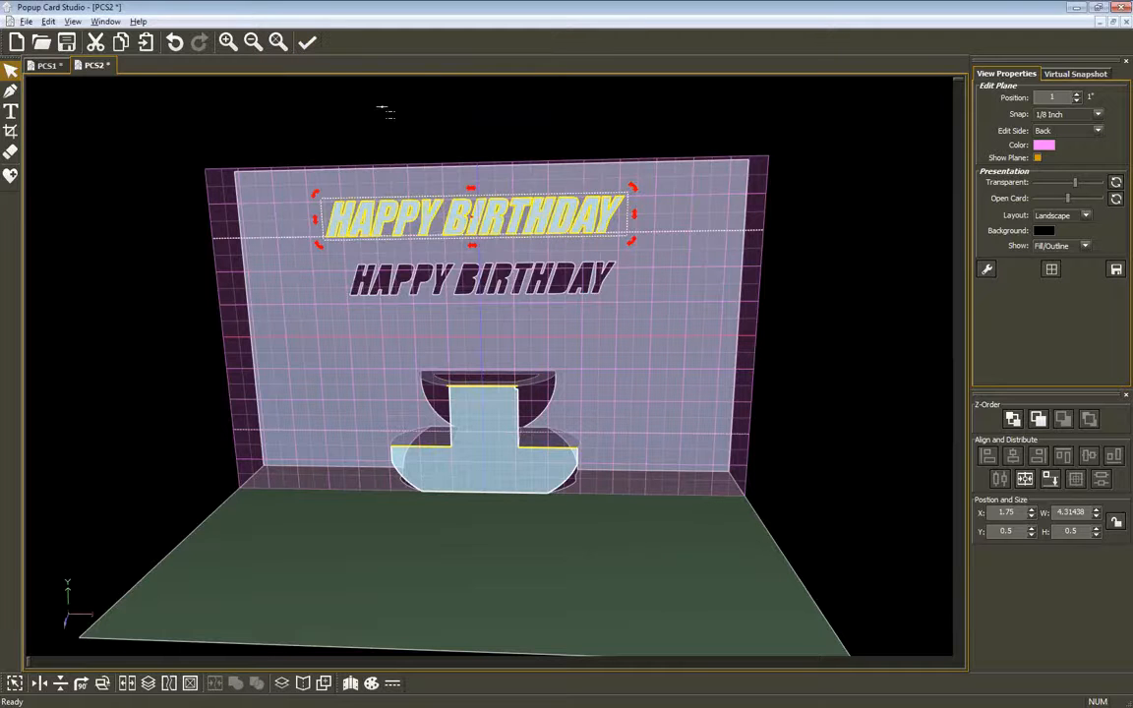
- Create a new 90 degree open type project 8 in. wide and 5 in. high
{"action": "left_click", "coordinate": [17, 41]}
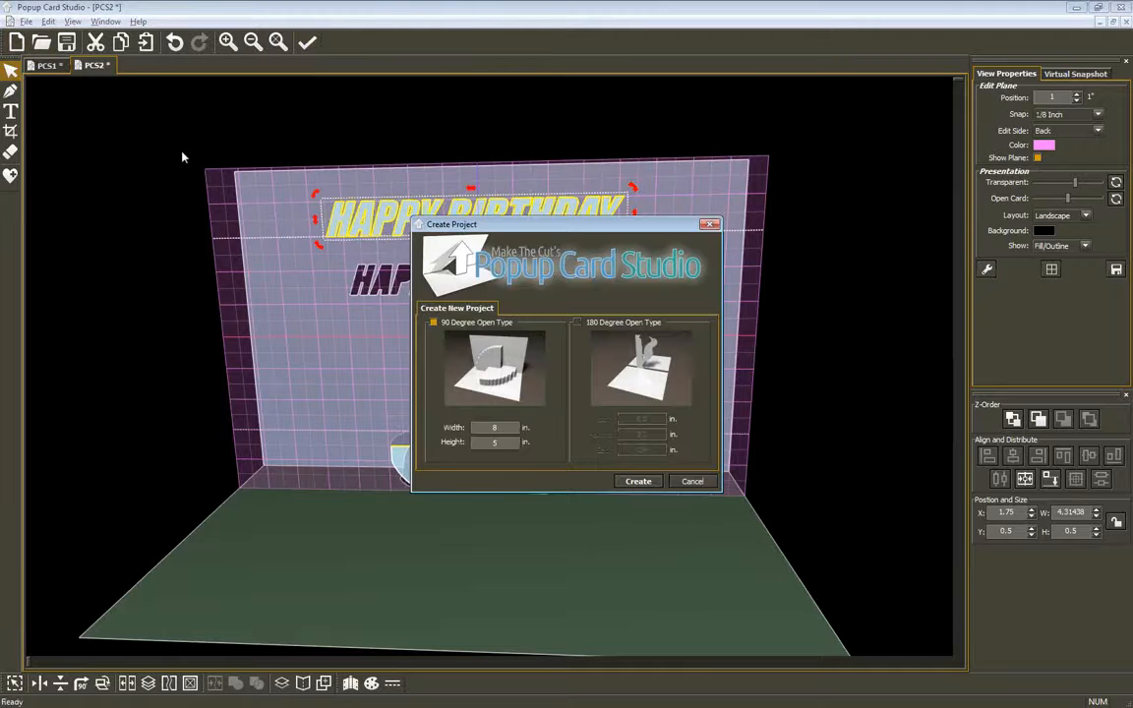
{"action": "left_click", "coordinate": [649, 486]}
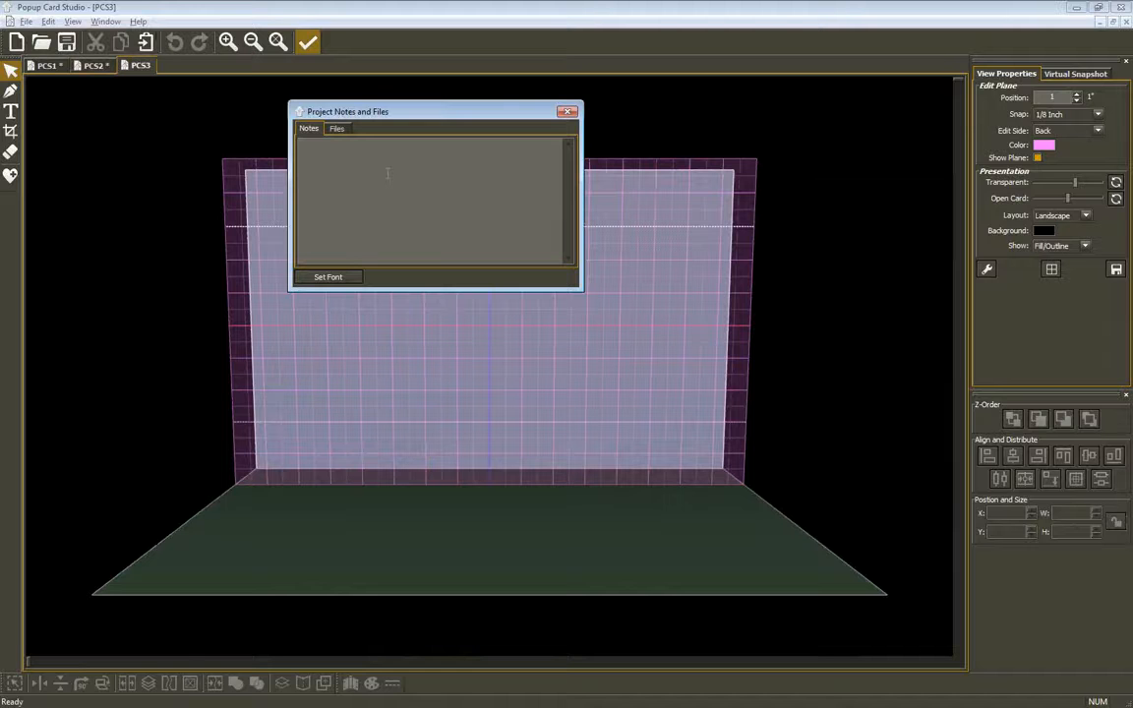
- Go back to the PCS2 project, enter a project note saying the Impact font was used for Happy Birthday, and hide the notes
{"action": "left_click", "coordinate": [91, 66]}
{"action": "left_click", "coordinate": [482, 173]}
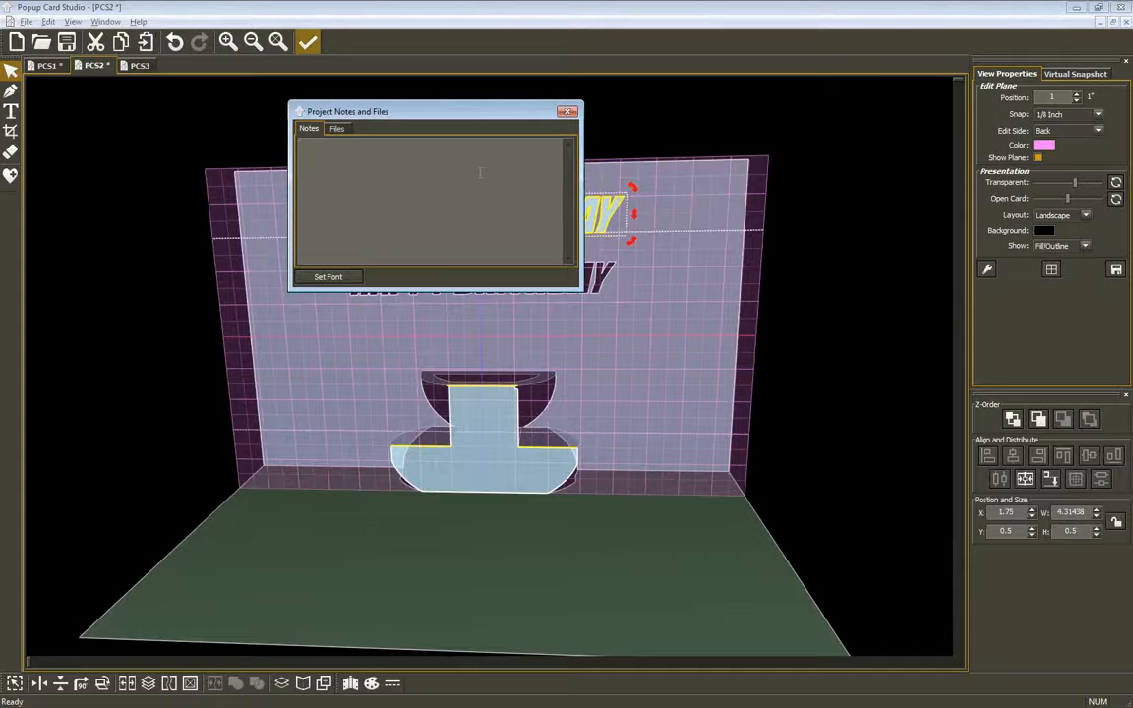
{"action": "type", "text": "I used the Impact fornt for Happy. Birthday."}
{"action": "left_click", "coordinate": [308, 41]}
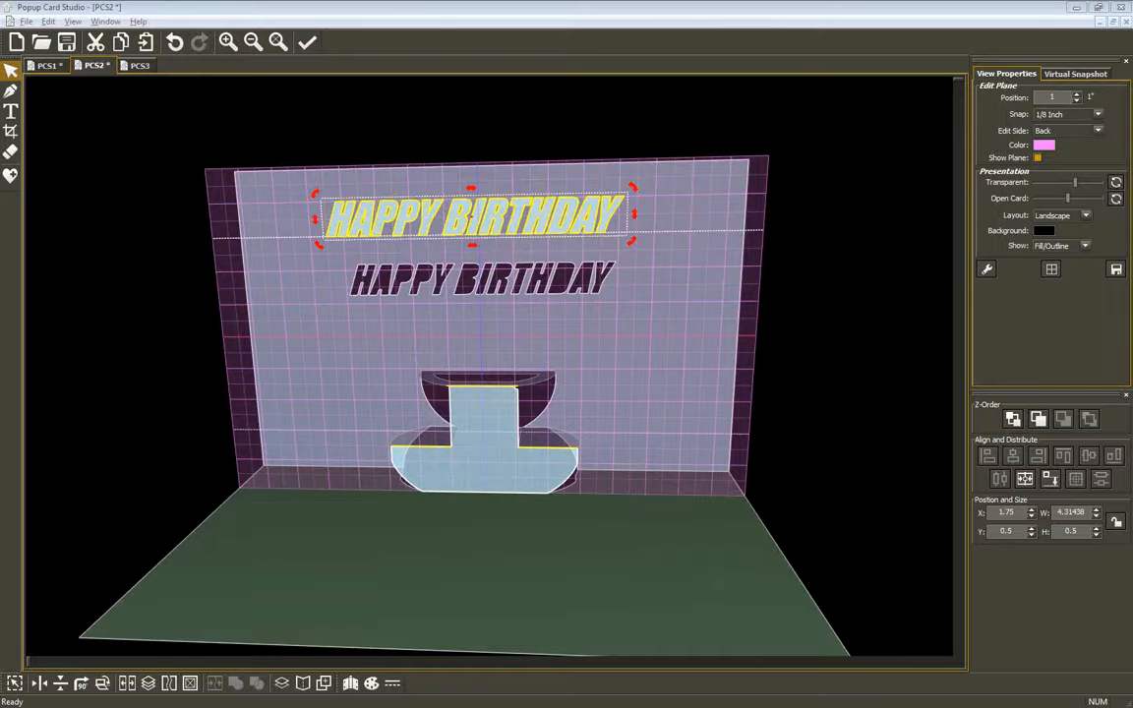
- Switch to Make The Cut!, show its Project Notes window, move it over the mat and close it
{"action": "key", "text": "alt+Tab"}
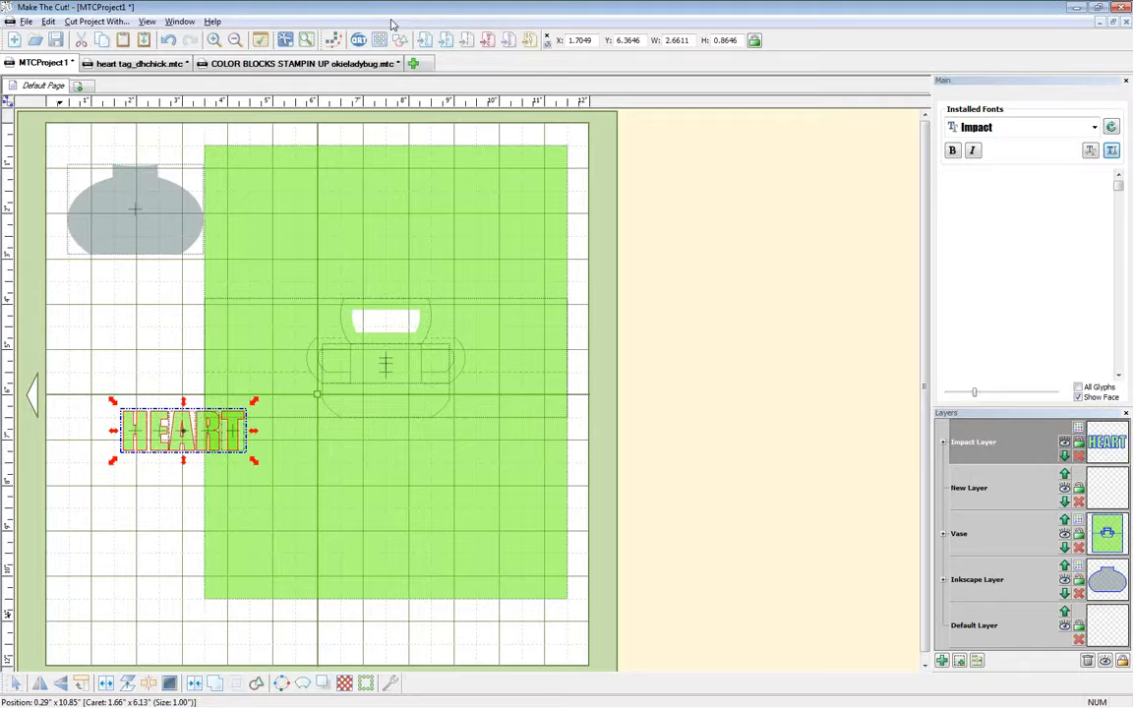
{"action": "left_click", "coordinate": [146, 22]}
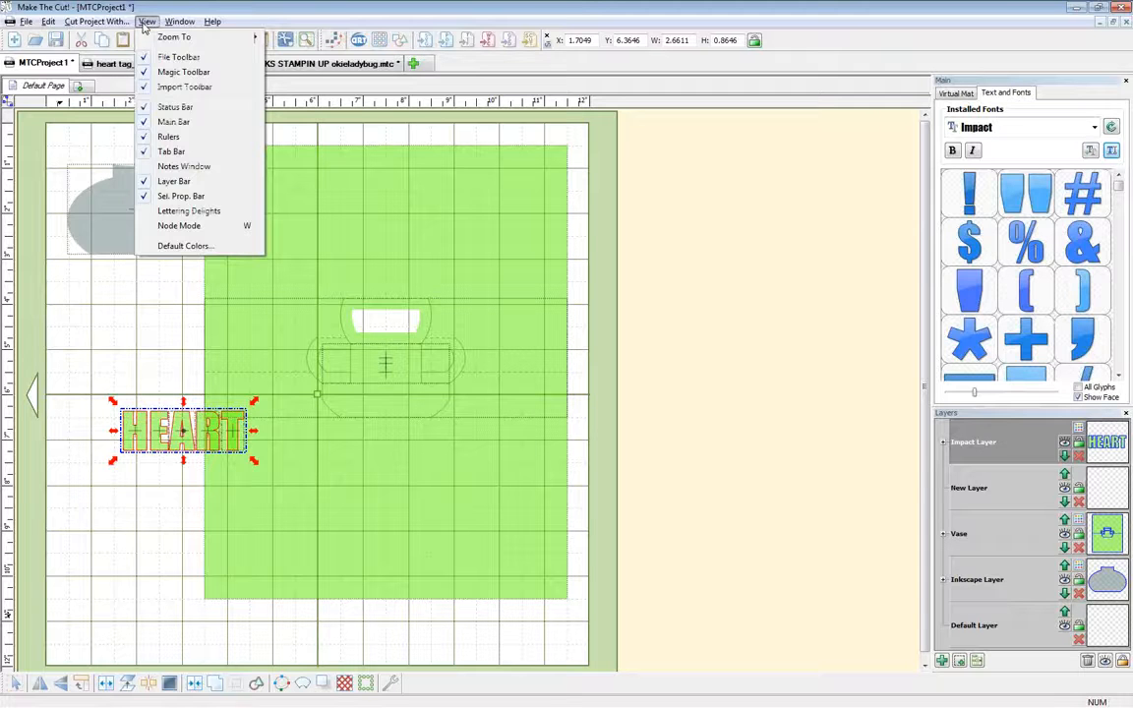
{"action": "left_click", "coordinate": [182, 166]}
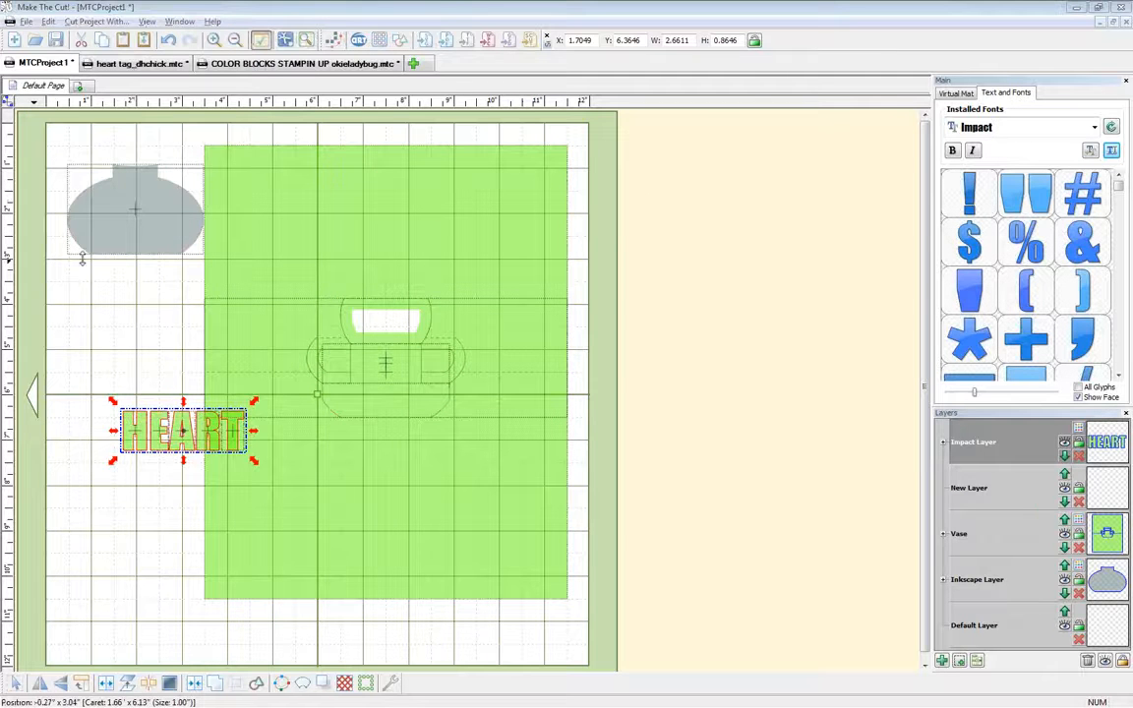
{"action": "left_click_drag", "start_coordinate": [0, 182], "coordinate": [675, 129]}
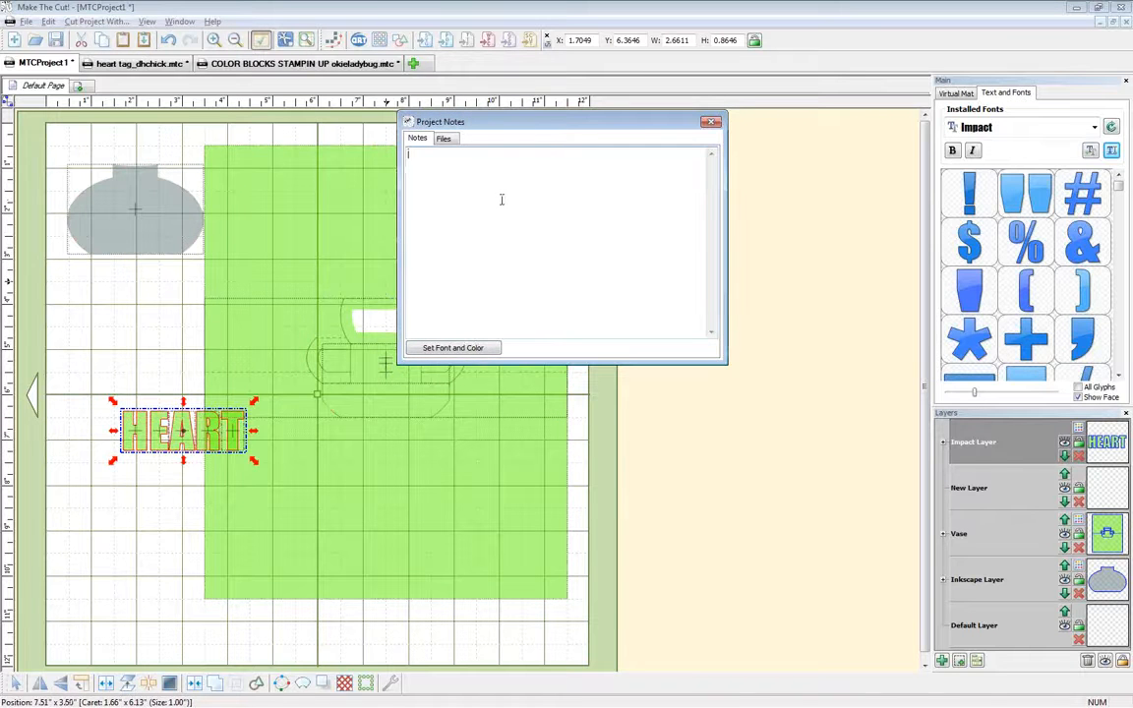
{"action": "left_click", "coordinate": [718, 125]}
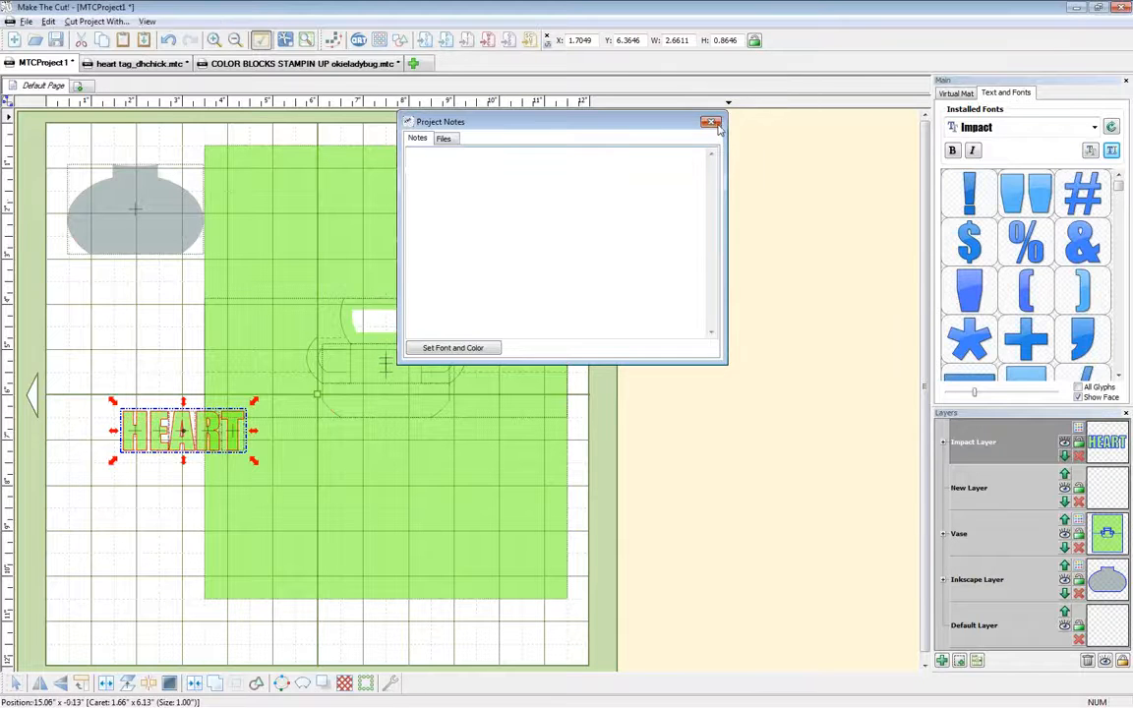
- Open the Advanced Settings to examine the Automatic Note View option, and close them
{"action": "left_click", "coordinate": [212, 21]}
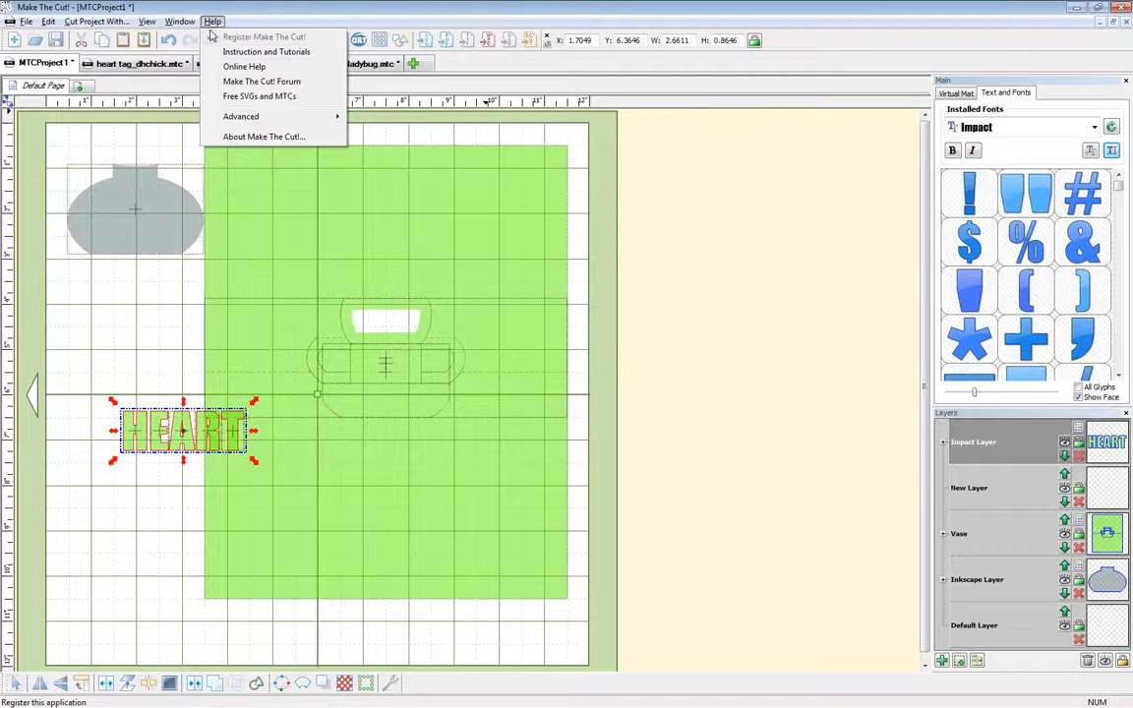
{"action": "mouse_move", "coordinate": [256, 118]}
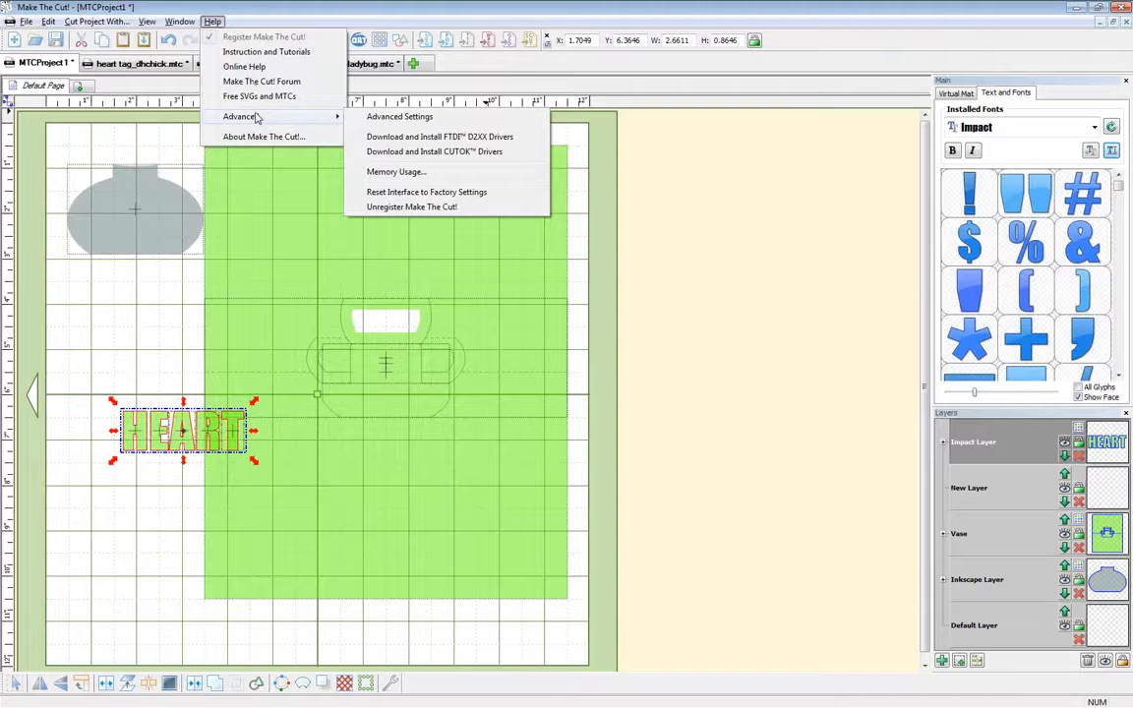
{"action": "left_click", "coordinate": [346, 115]}
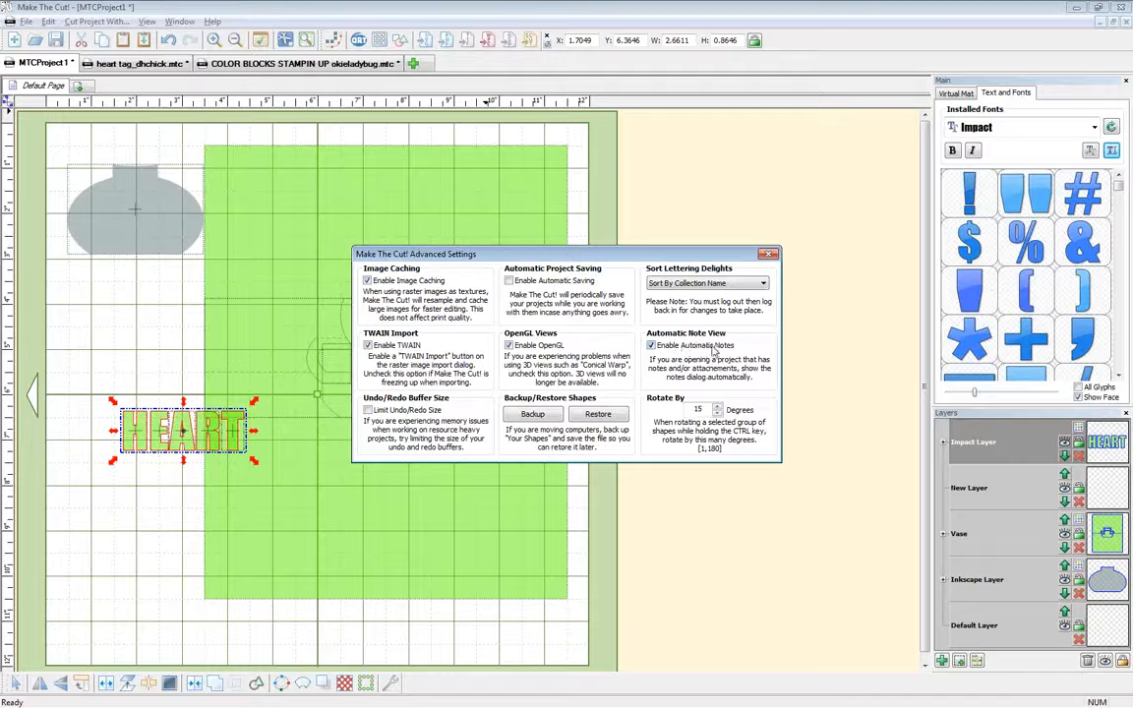
{"action": "left_click", "coordinate": [769, 255]}
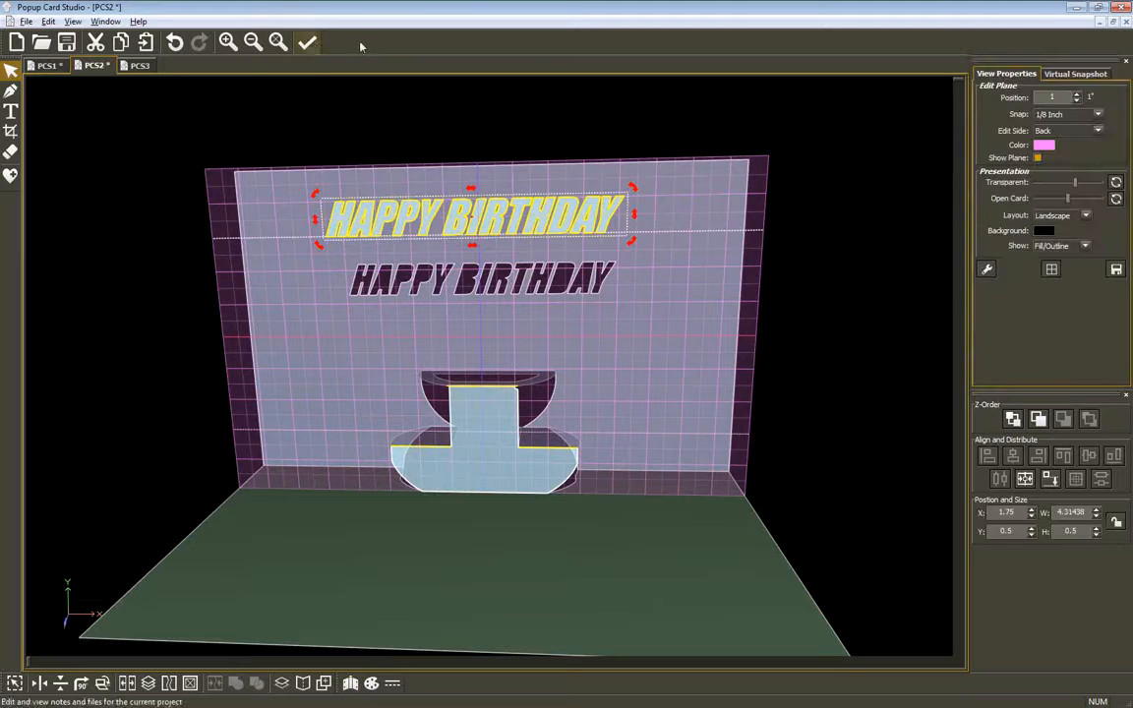
- Check Popup Card Studio's help commands for advanced options, then reopen the Advanced Settings in Make The Cut! to review Automatic Note View
{"action": "left_click", "coordinate": [138, 21]}
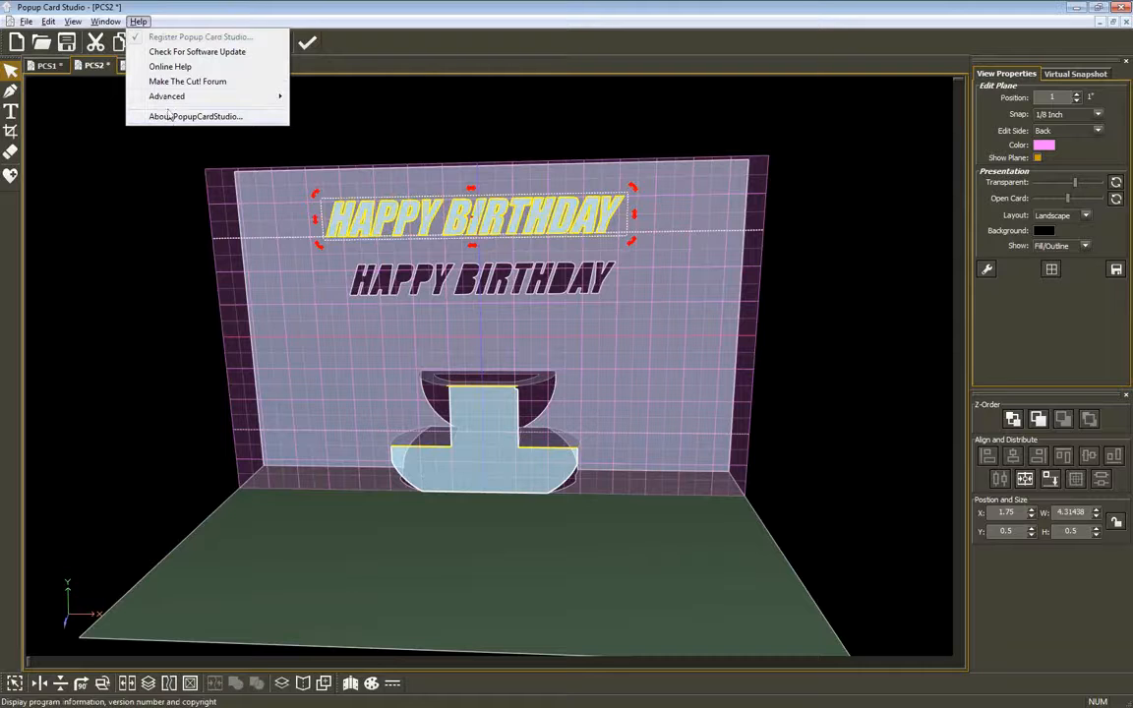
{"action": "left_click", "coordinate": [184, 8]}
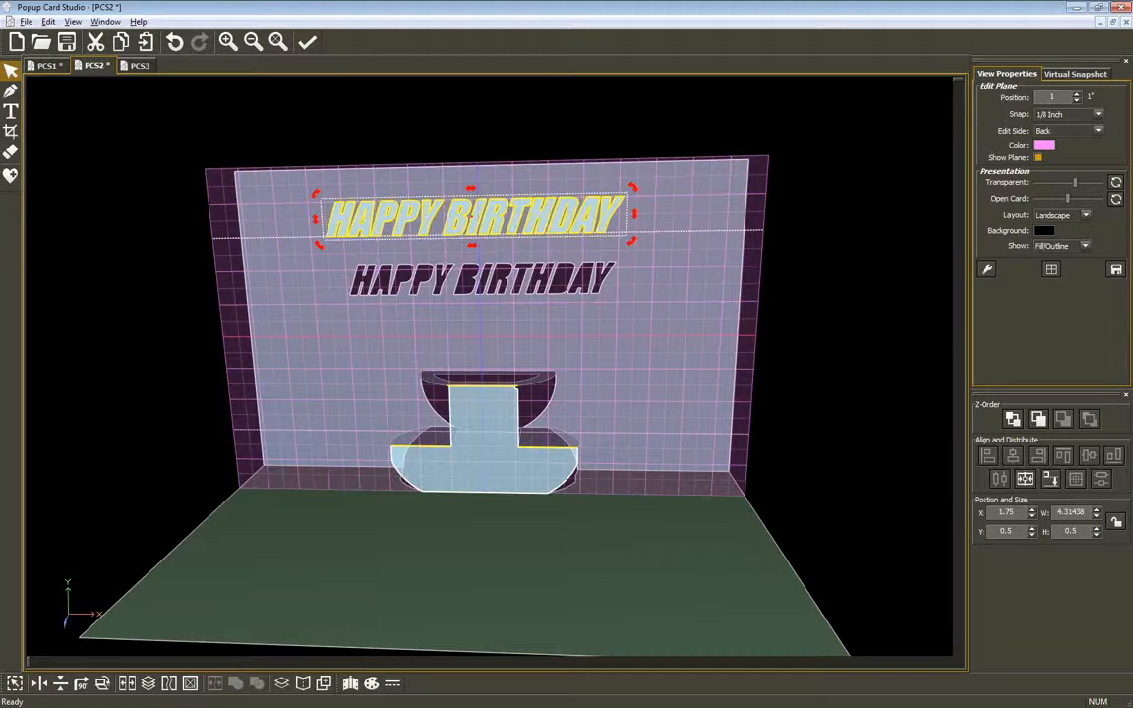
{"action": "key", "text": "alt+Tab"}
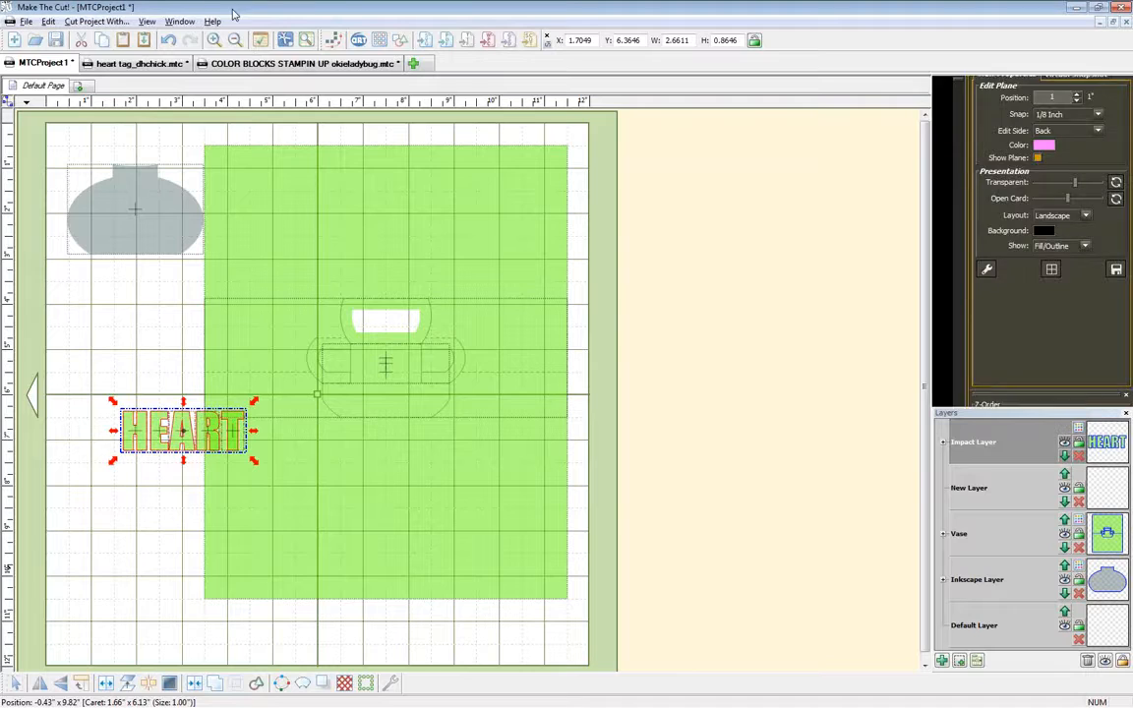
{"action": "left_click", "coordinate": [212, 20]}
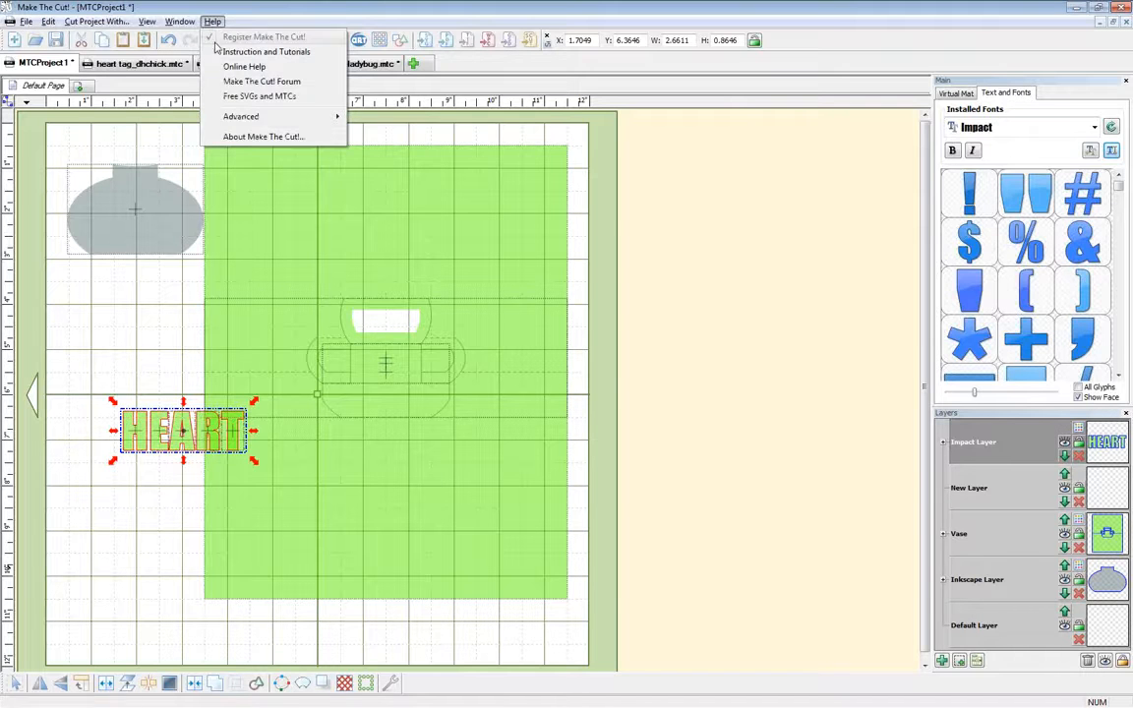
{"action": "mouse_move", "coordinate": [254, 118]}
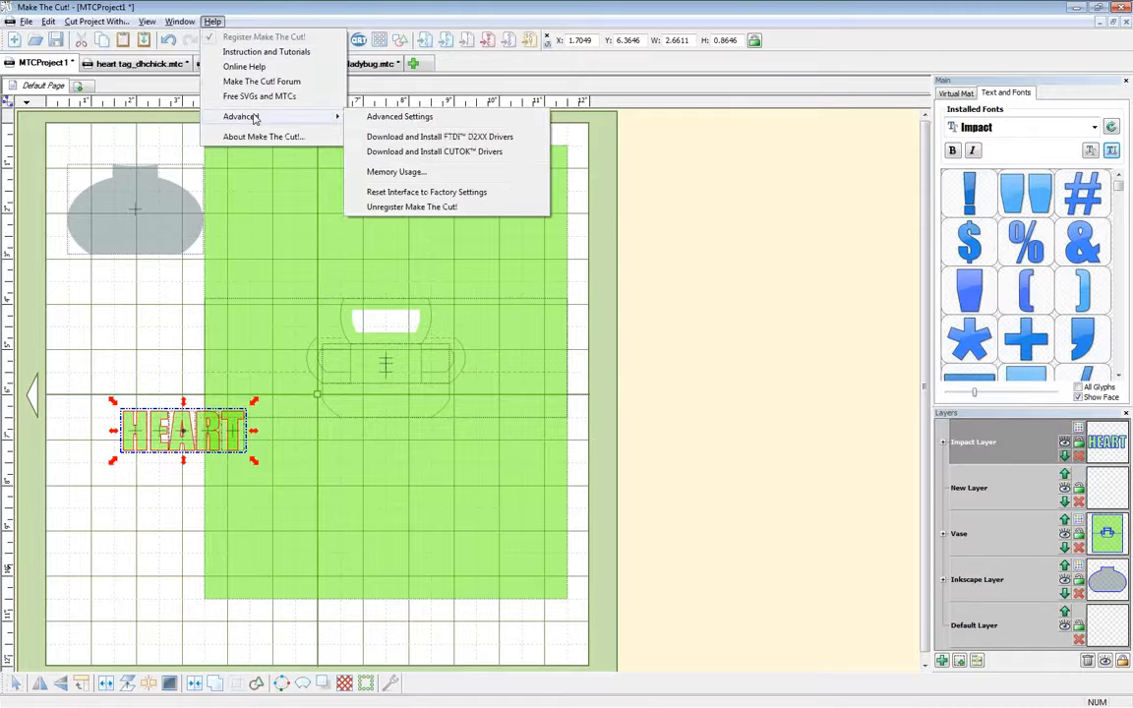
{"action": "left_click", "coordinate": [407, 119]}
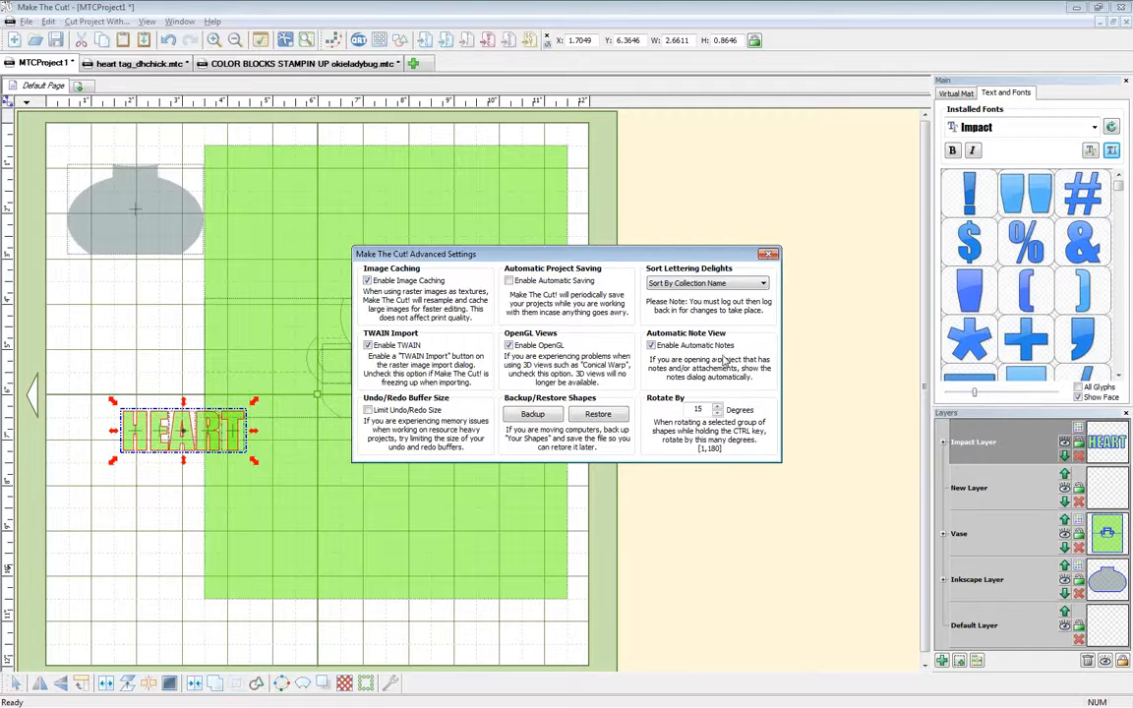
- Close the Advanced Settings and show the Stampin Up color blocks project
{"action": "left_click", "coordinate": [769, 255]}
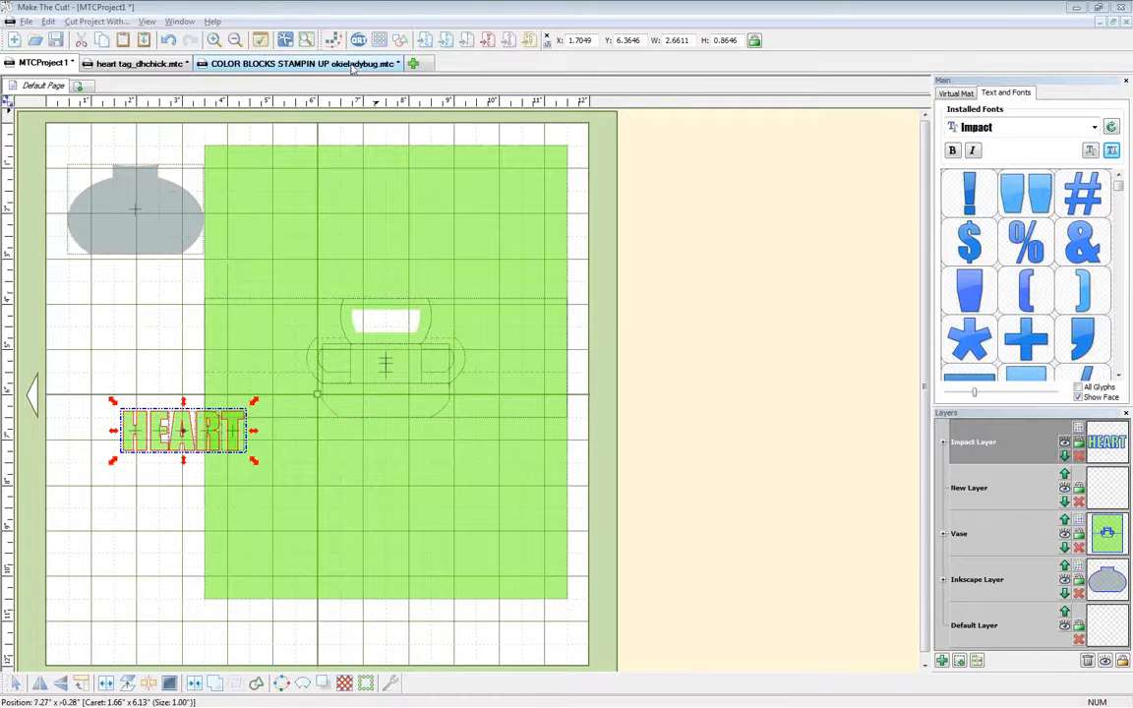
{"action": "left_click", "coordinate": [283, 62]}
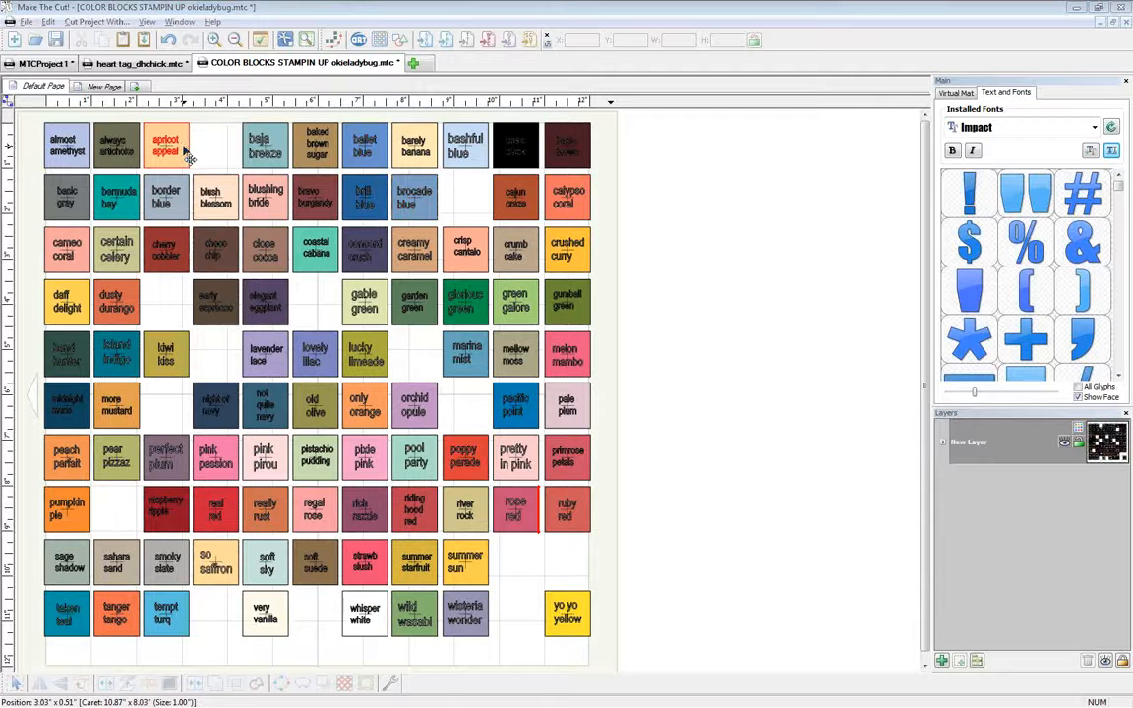
- Switch to the browser, read the Stampin Up Color Blocks forum thread with its comments, and return to Make The Cut!
{"action": "key", "text": "alt+Tab"}
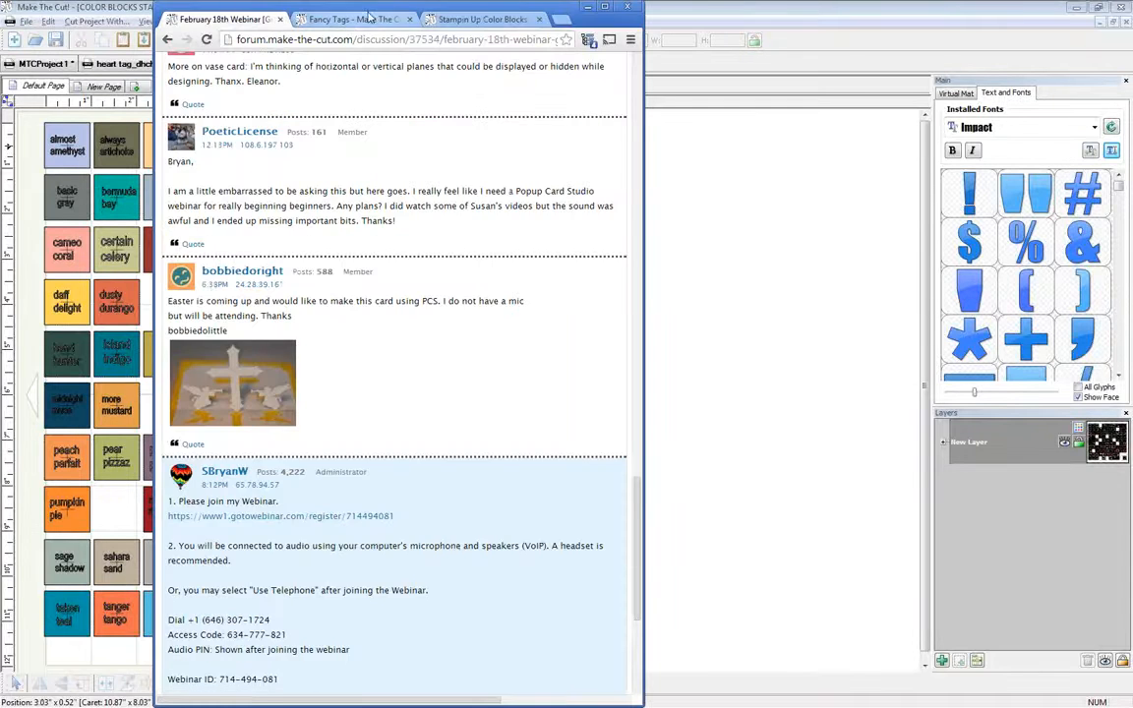
{"action": "left_click", "coordinate": [482, 18]}
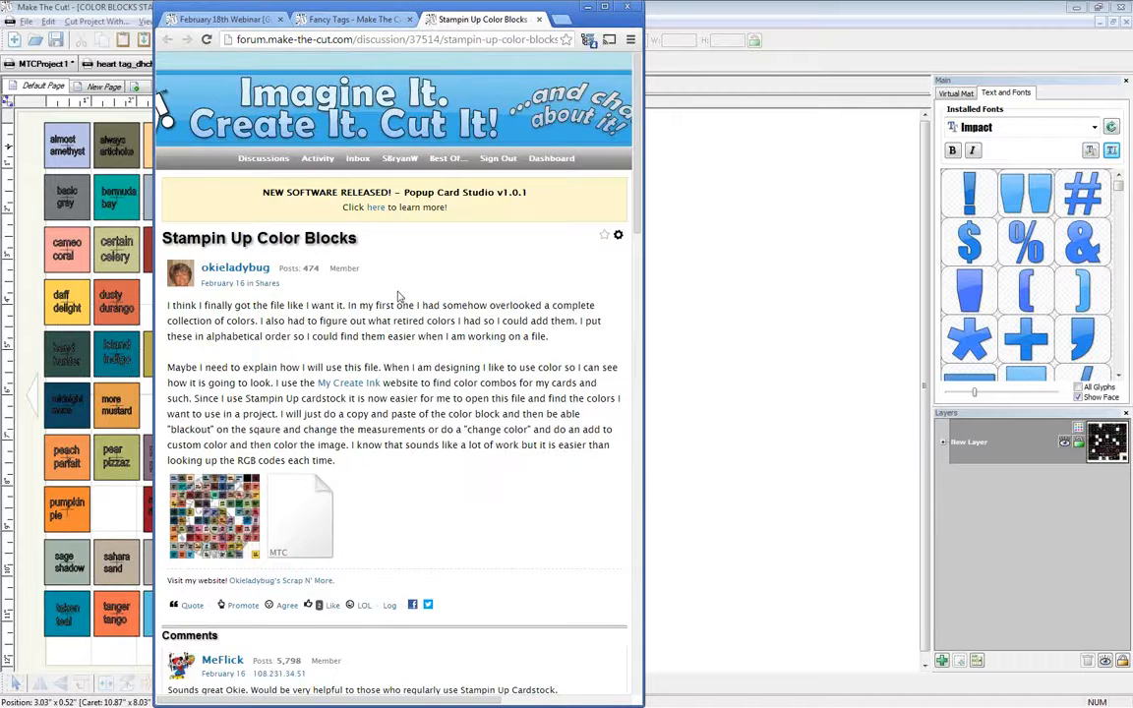
{"action": "scroll", "coordinate": [393, 293], "scroll_direction": "down", "scroll_amount": 4}
{"action": "mouse_move", "coordinate": [262, 243]}
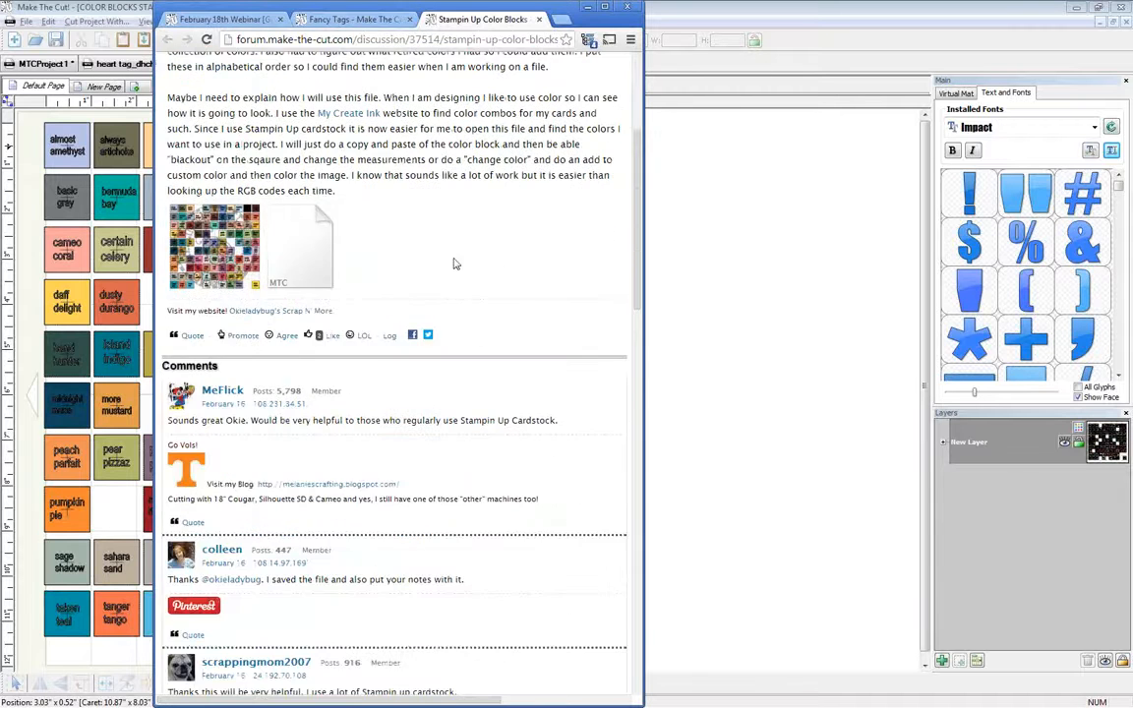
{"action": "scroll", "coordinate": [528, 235], "scroll_direction": "down", "scroll_amount": 4}
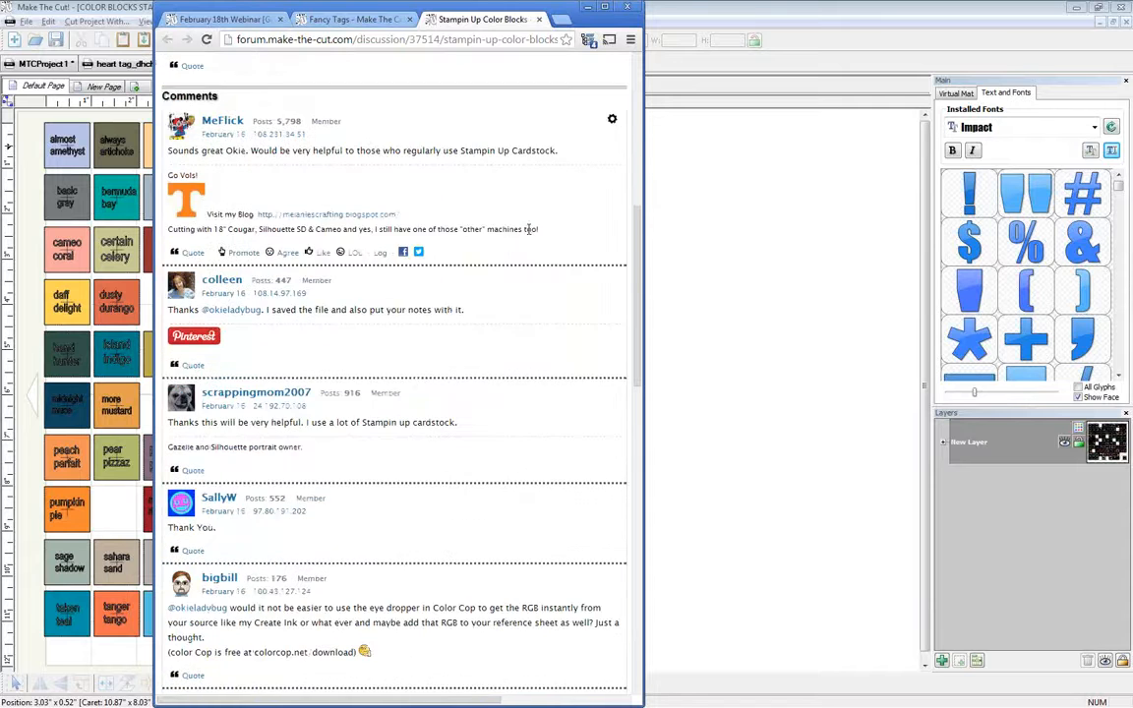
{"action": "scroll", "coordinate": [528, 235], "scroll_direction": "up", "scroll_amount": 4}
{"action": "scroll", "coordinate": [529, 235], "scroll_direction": "up", "scroll_amount": 3}
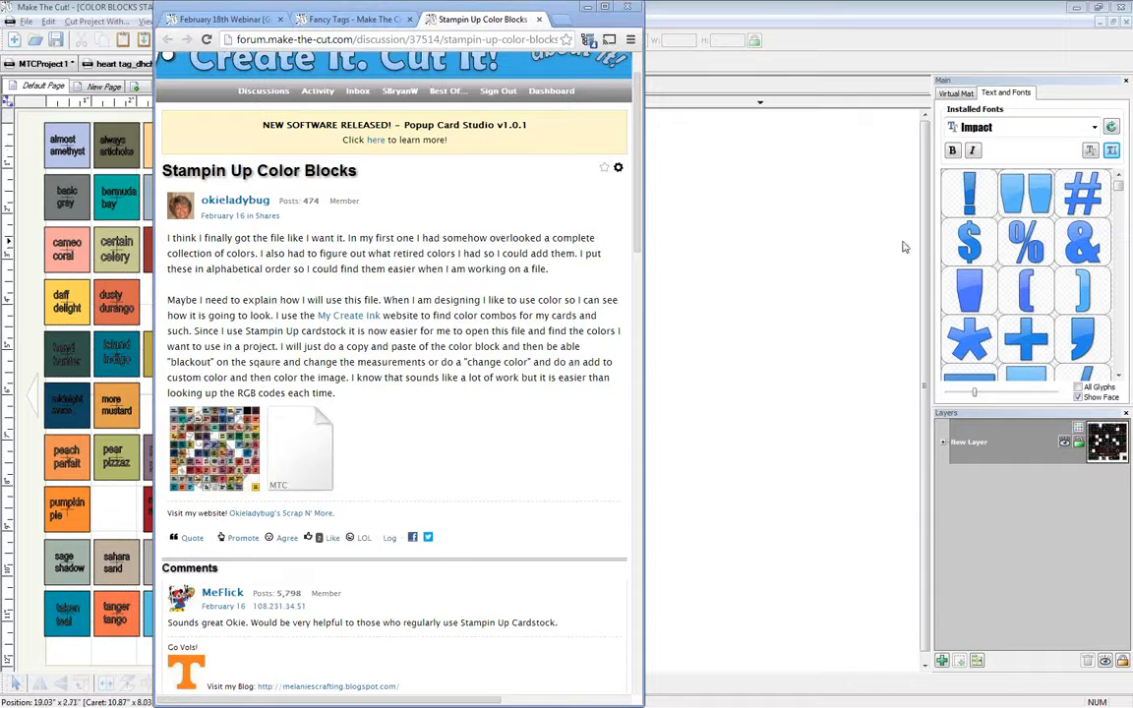
{"action": "left_click", "coordinate": [727, 147]}
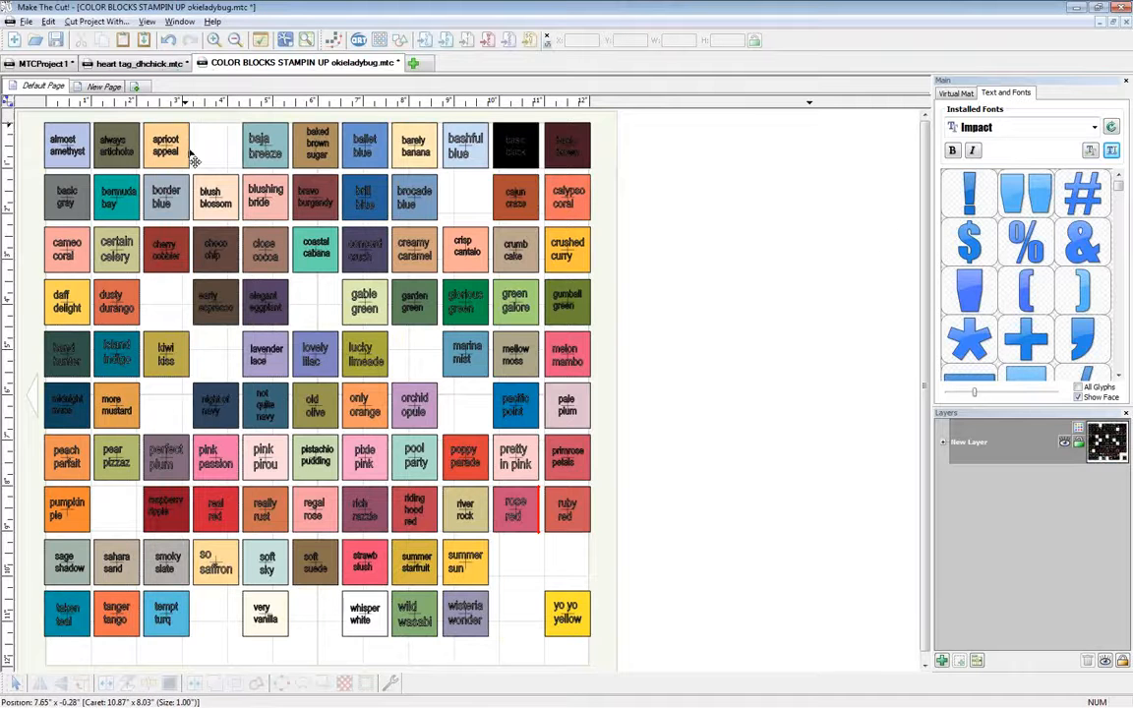
- In MTCProject1, select the gray vase shape and try a custom color for the Inkscape Layer, choosing red and darkening it to Red 185
{"action": "left_click", "coordinate": [54, 63]}
{"action": "left_click", "coordinate": [118, 209]}
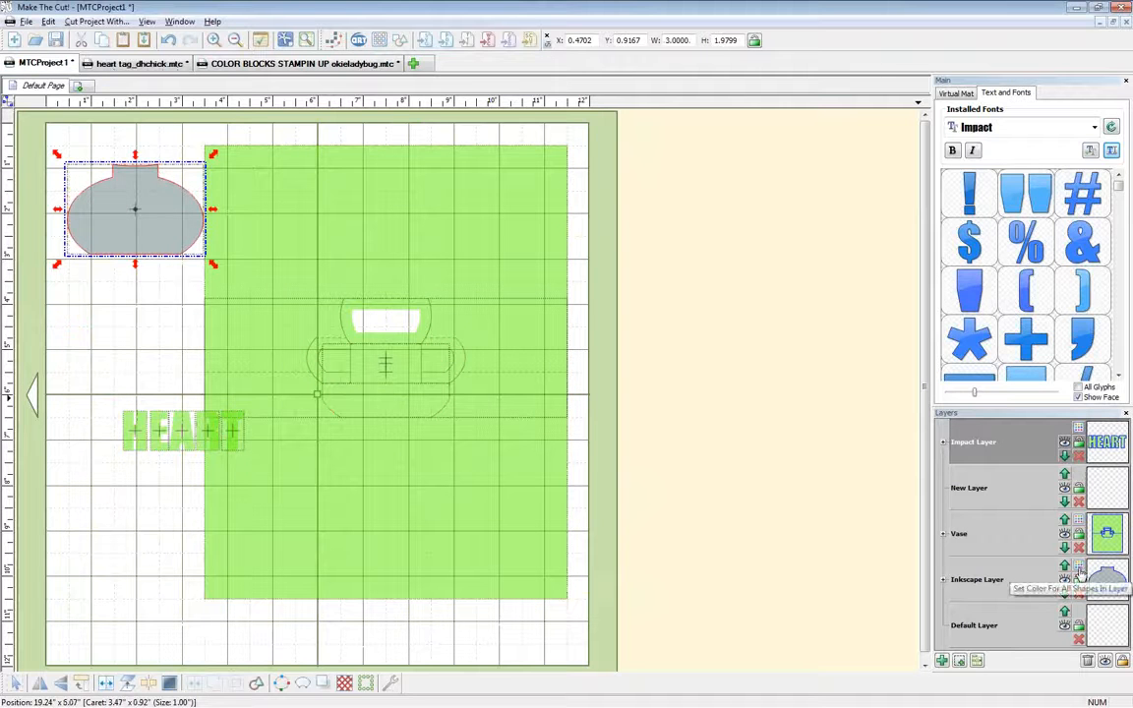
{"action": "left_click", "coordinate": [1079, 576]}
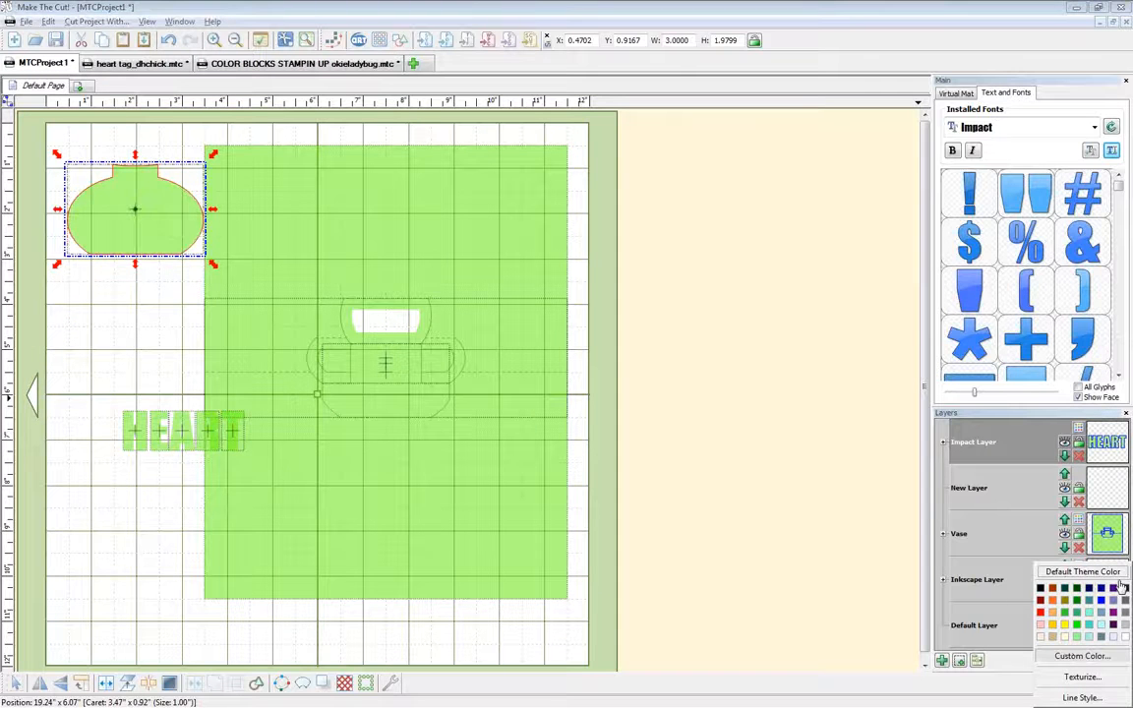
{"action": "left_click", "coordinate": [1082, 655]}
{"action": "left_click_drag", "start_coordinate": [899, 496], "coordinate": [638, 224]}
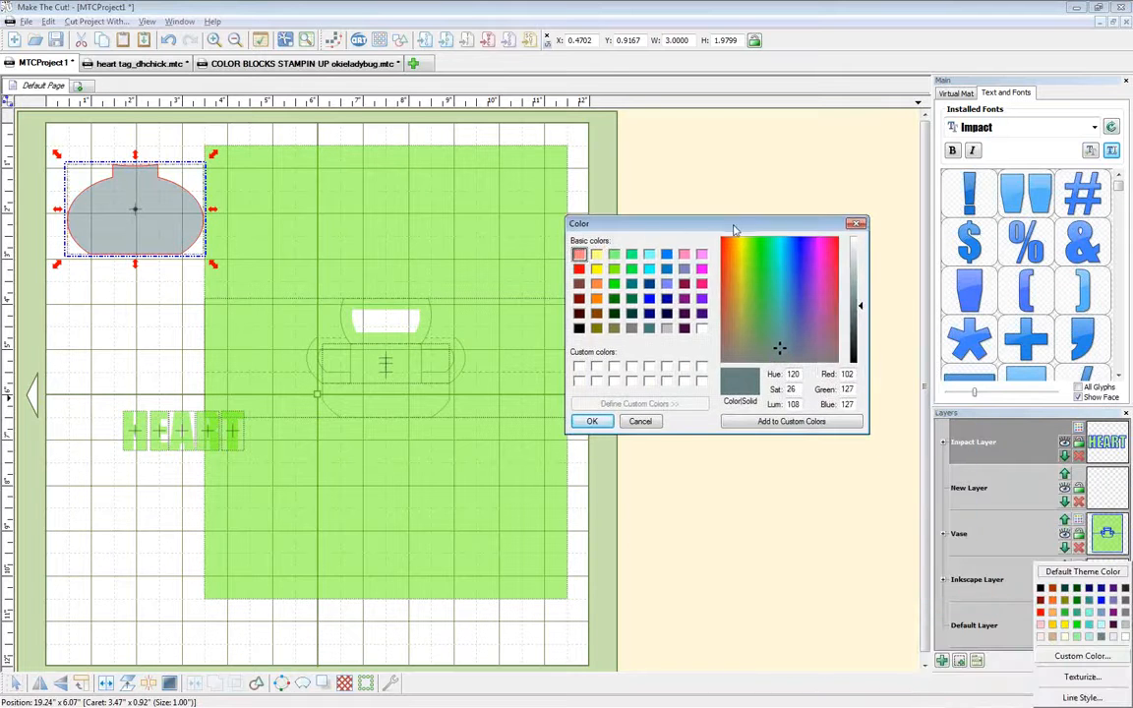
{"action": "left_click", "coordinate": [579, 268]}
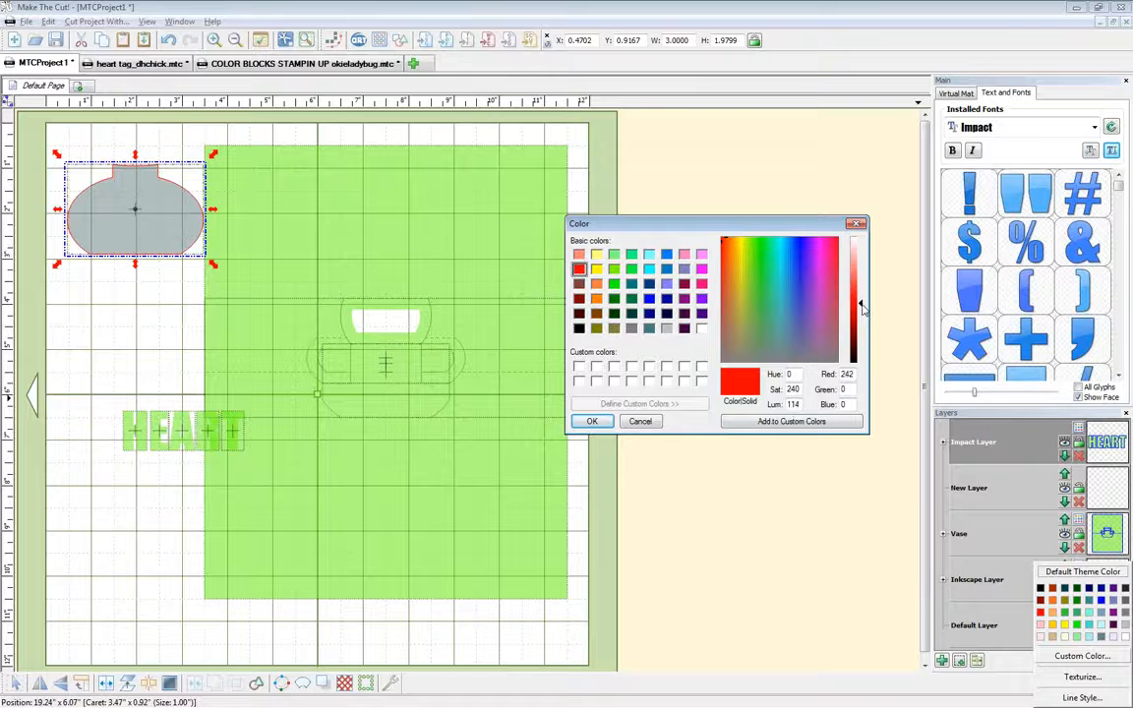
{"action": "left_click_drag", "start_coordinate": [863, 309], "coordinate": [863, 321]}
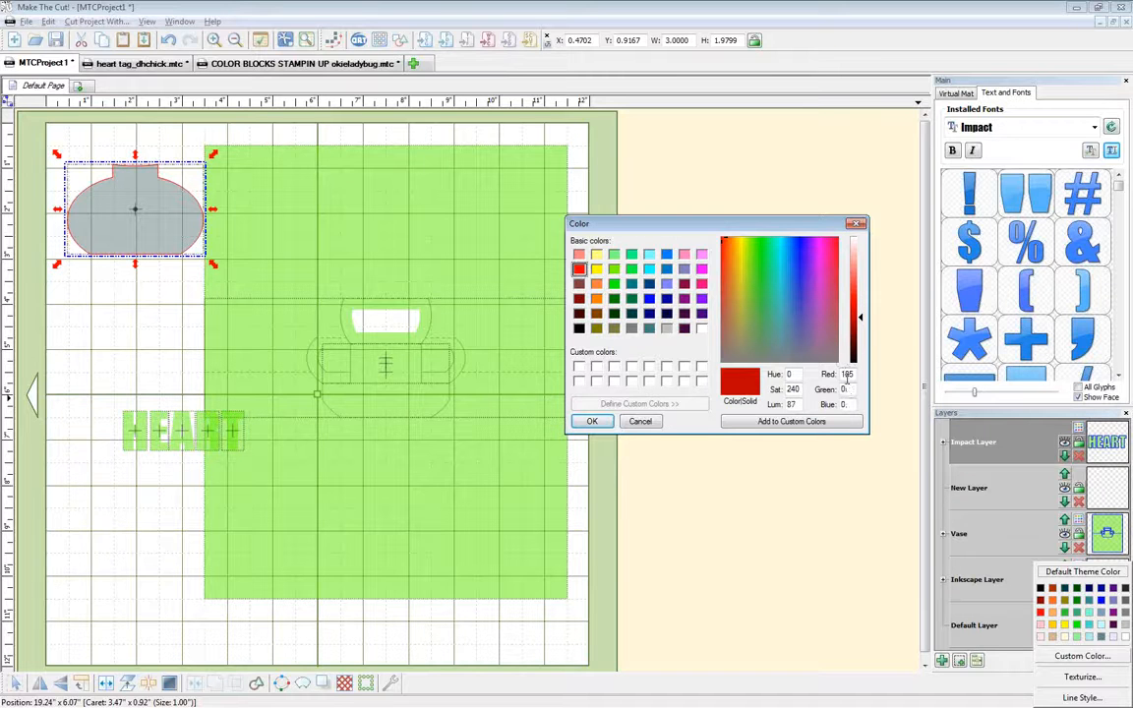
- Show the color blocks project, then examine the Fancy Tags forum thread and its heart tag attachment in the browser
{"action": "left_click", "coordinate": [306, 64]}
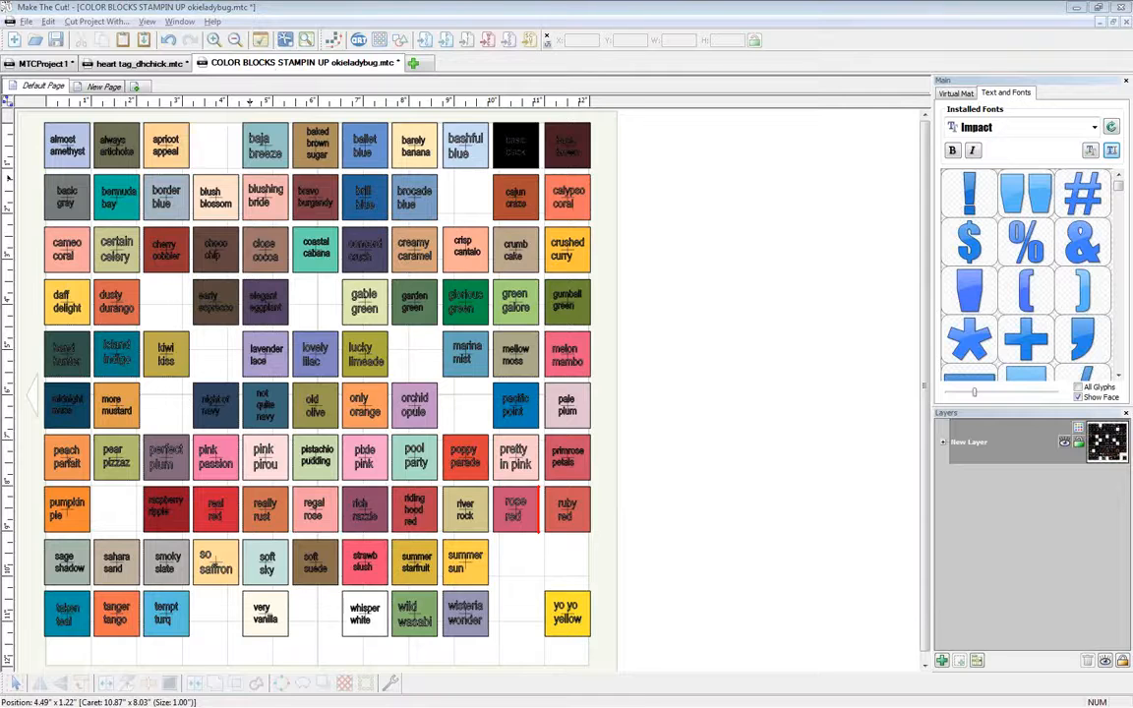
{"action": "key", "text": "alt+Tab"}
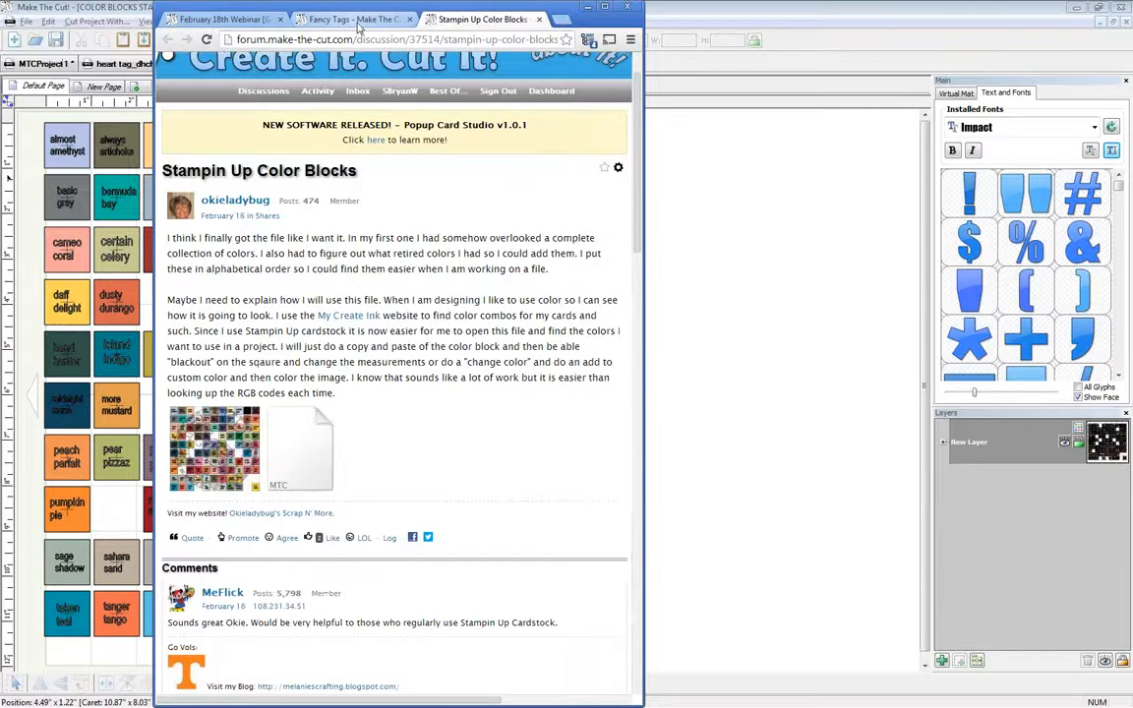
{"action": "left_click", "coordinate": [327, 21]}
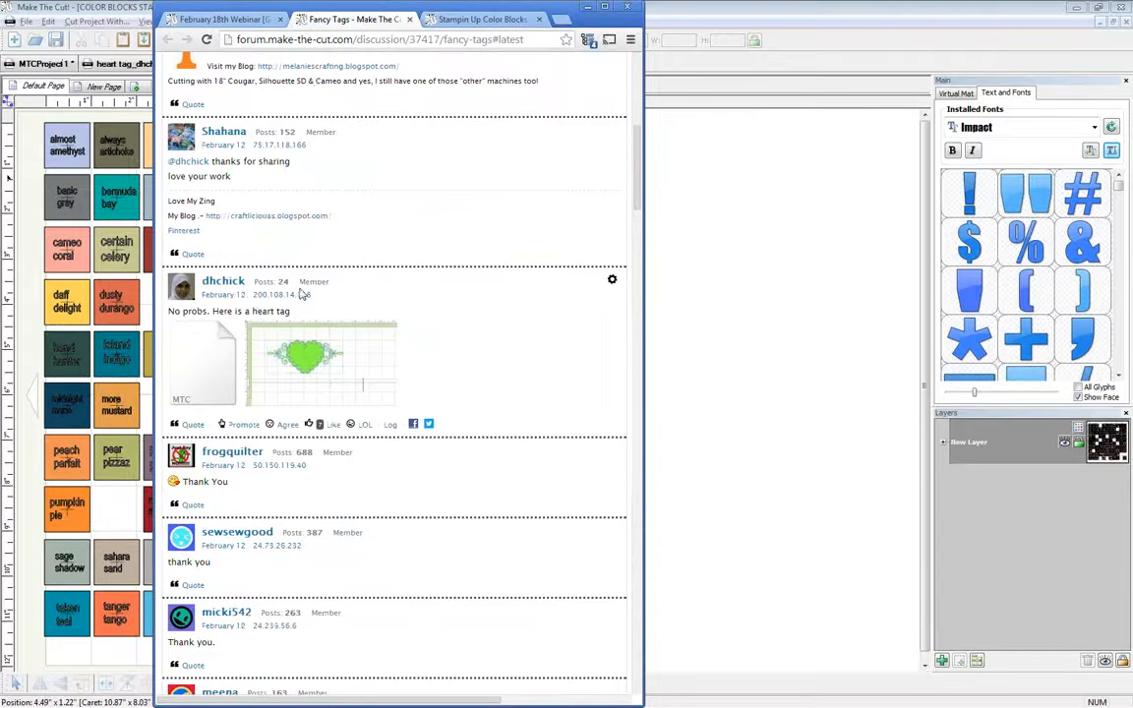
{"action": "left_click_drag", "start_coordinate": [637, 153], "coordinate": [646, 85]}
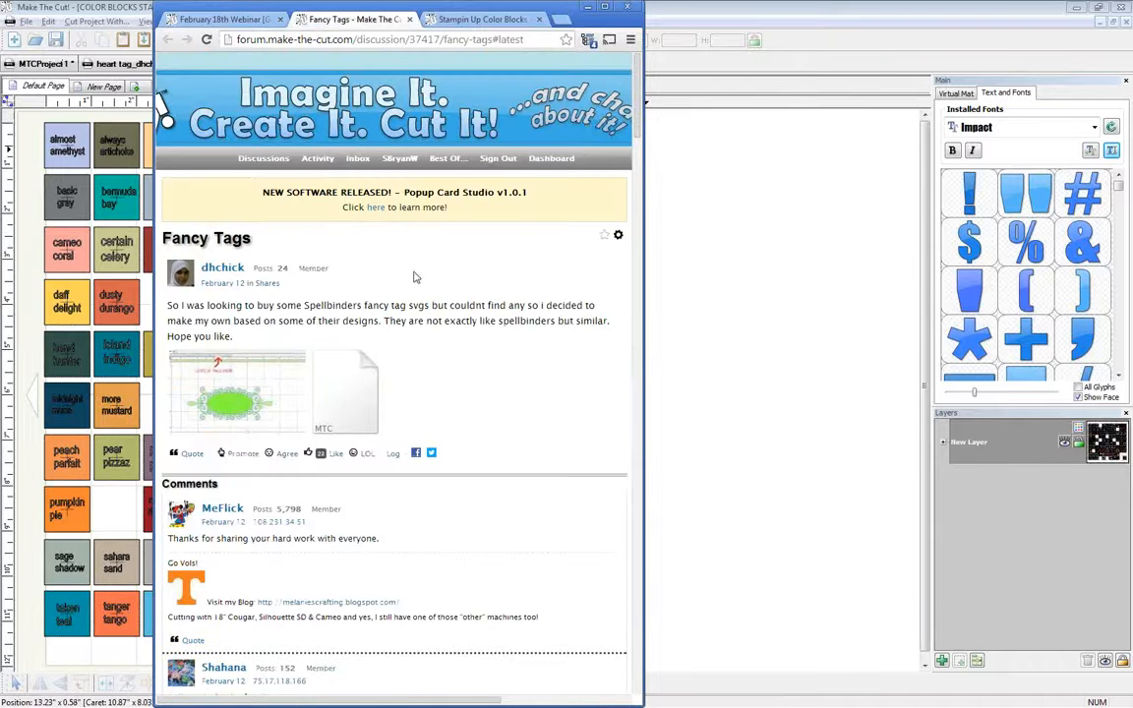
{"action": "mouse_move", "coordinate": [231, 405]}
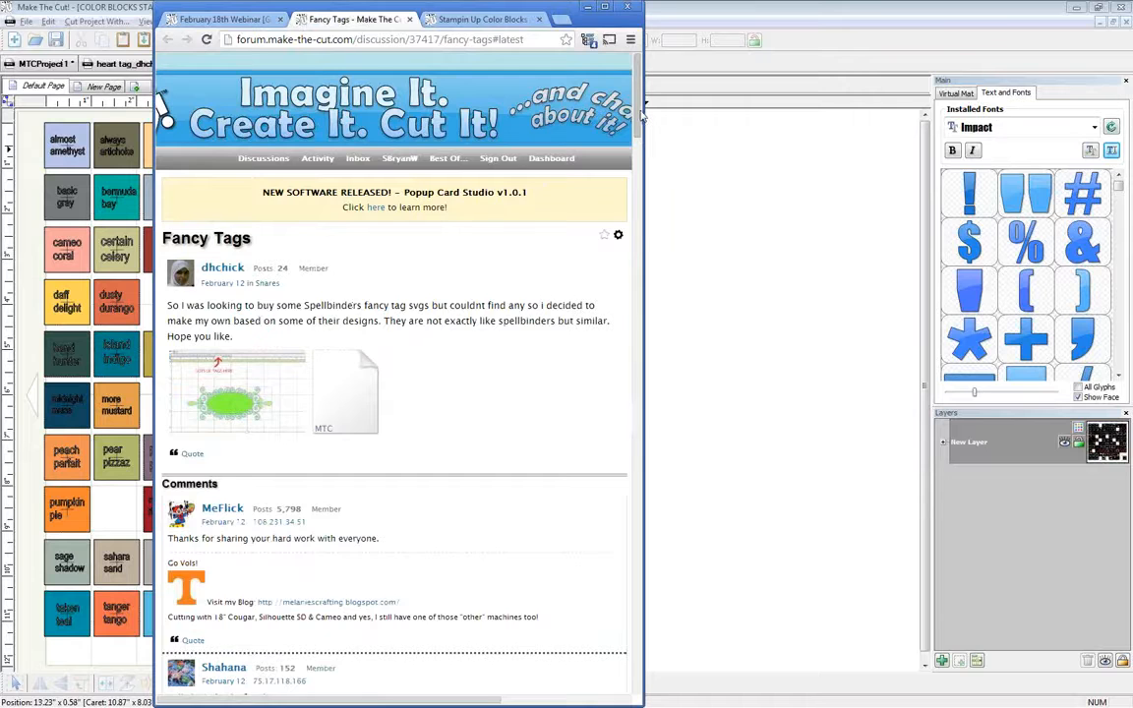
{"action": "left_click_drag", "start_coordinate": [640, 114], "coordinate": [633, 209]}
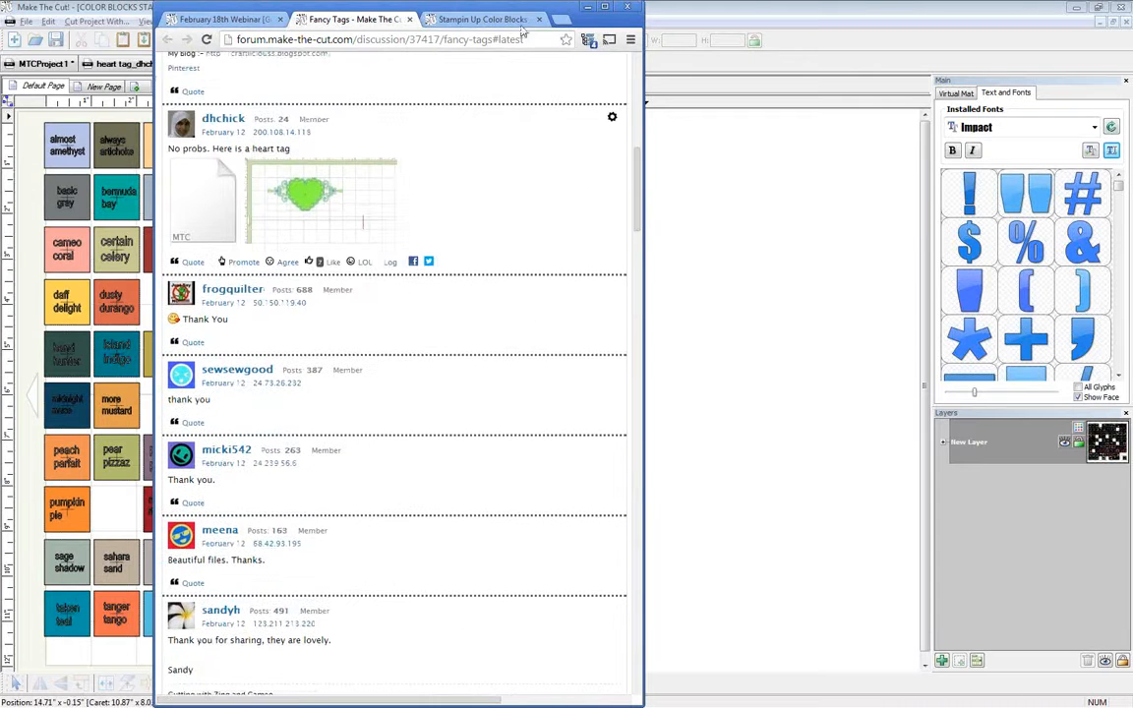
{"action": "left_click", "coordinate": [739, 16]}
- Show the heart tag project and highlight its flourish layer followed by its hearts layer
{"action": "left_click", "coordinate": [149, 64]}
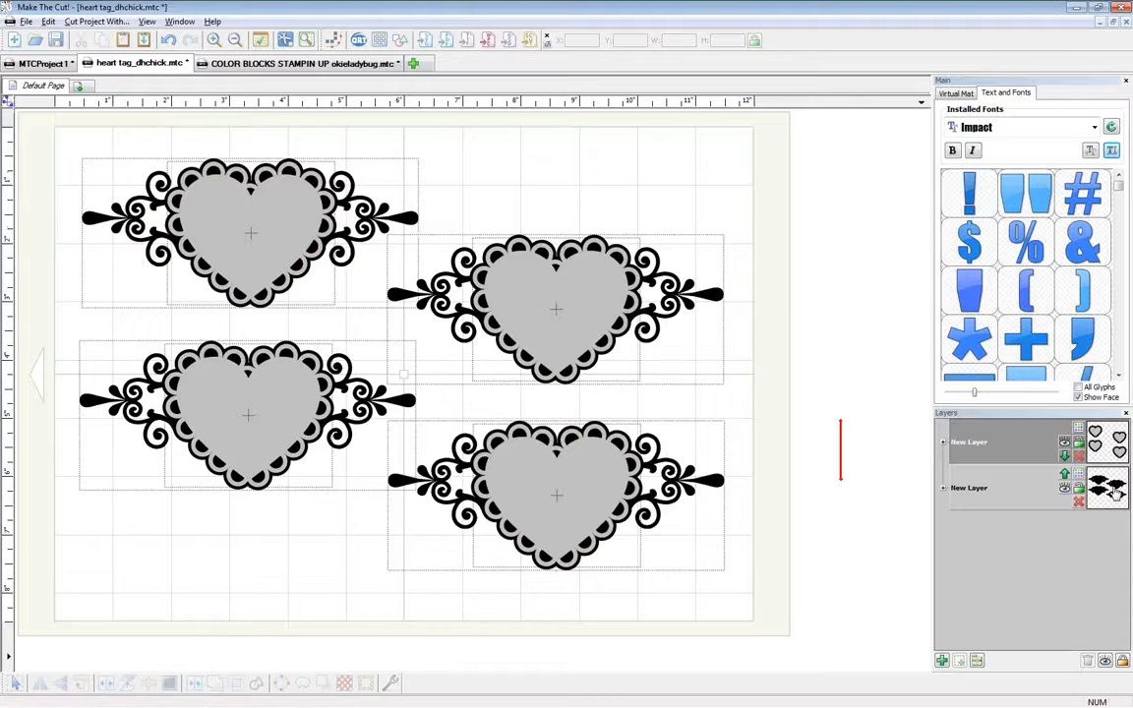
{"action": "left_click", "coordinate": [993, 489]}
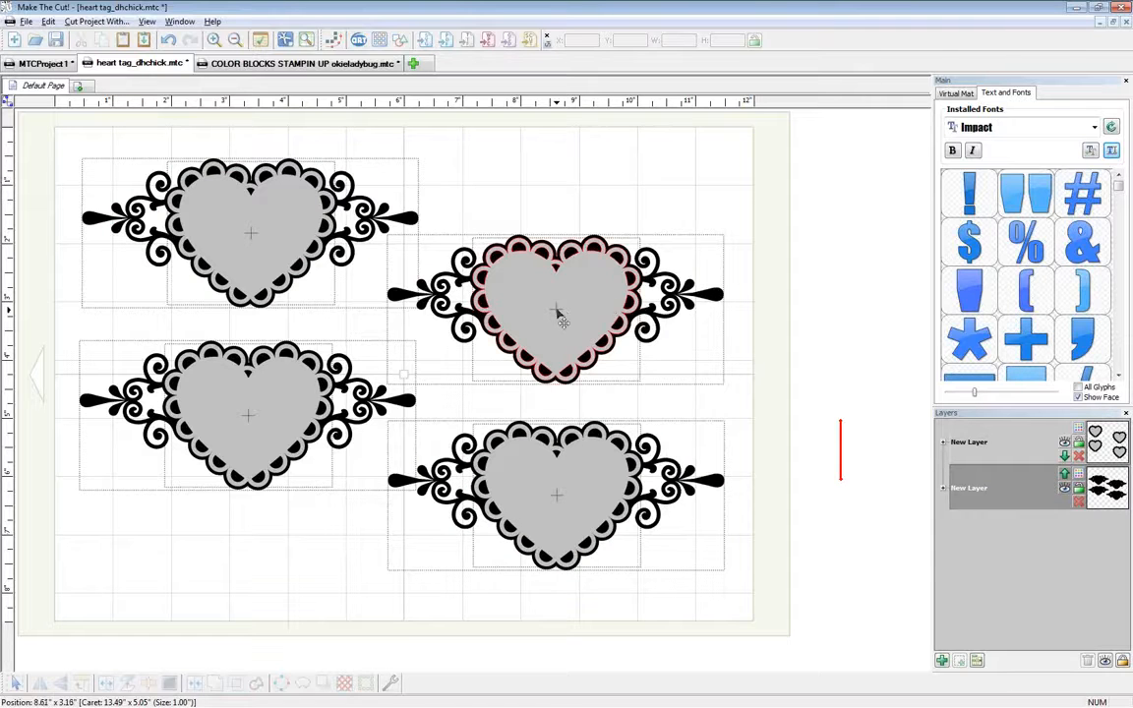
{"action": "left_click", "coordinate": [993, 445]}
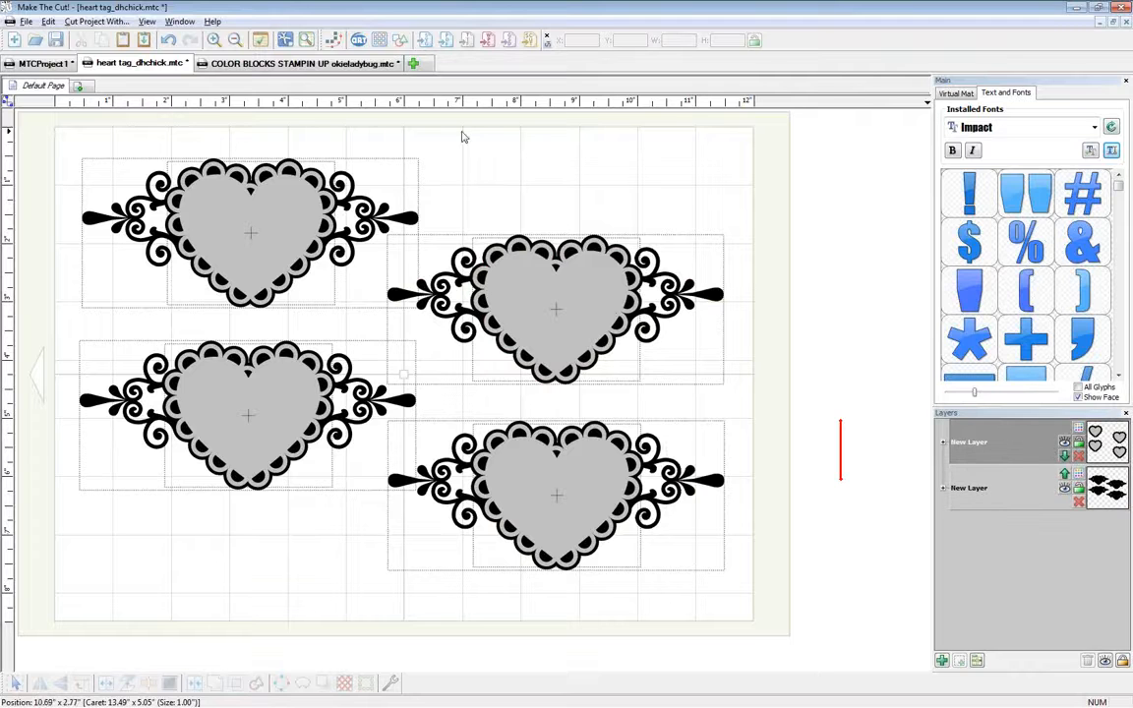
- In the color blocks project, select the raspberry ripple block, check its RGB values in the color dialog, and close the dialog
{"action": "left_click", "coordinate": [290, 65]}
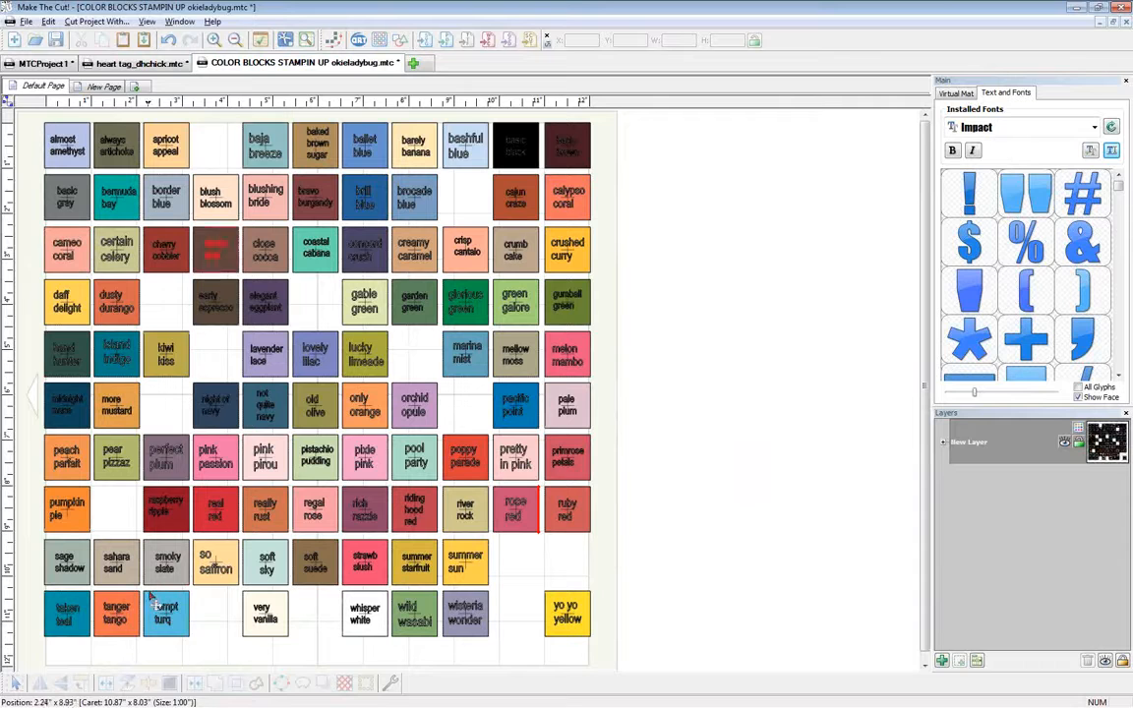
{"action": "left_click", "coordinate": [170, 521]}
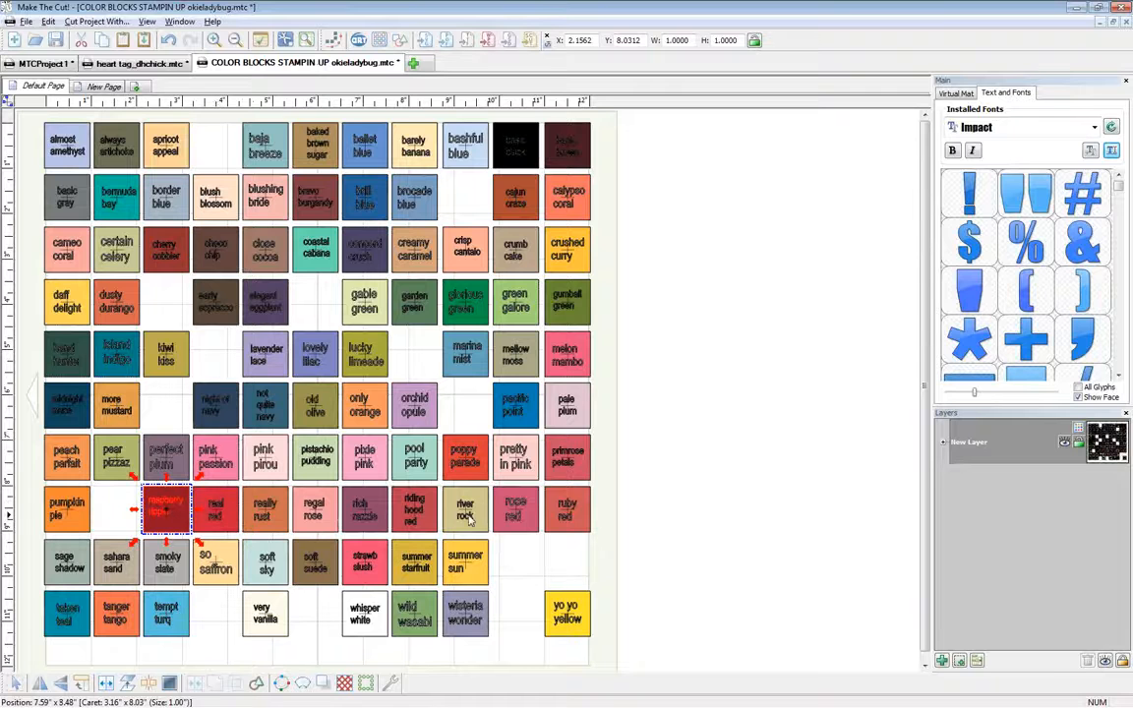
{"action": "right_click", "coordinate": [187, 521]}
{"action": "mouse_move", "coordinate": [295, 211]}
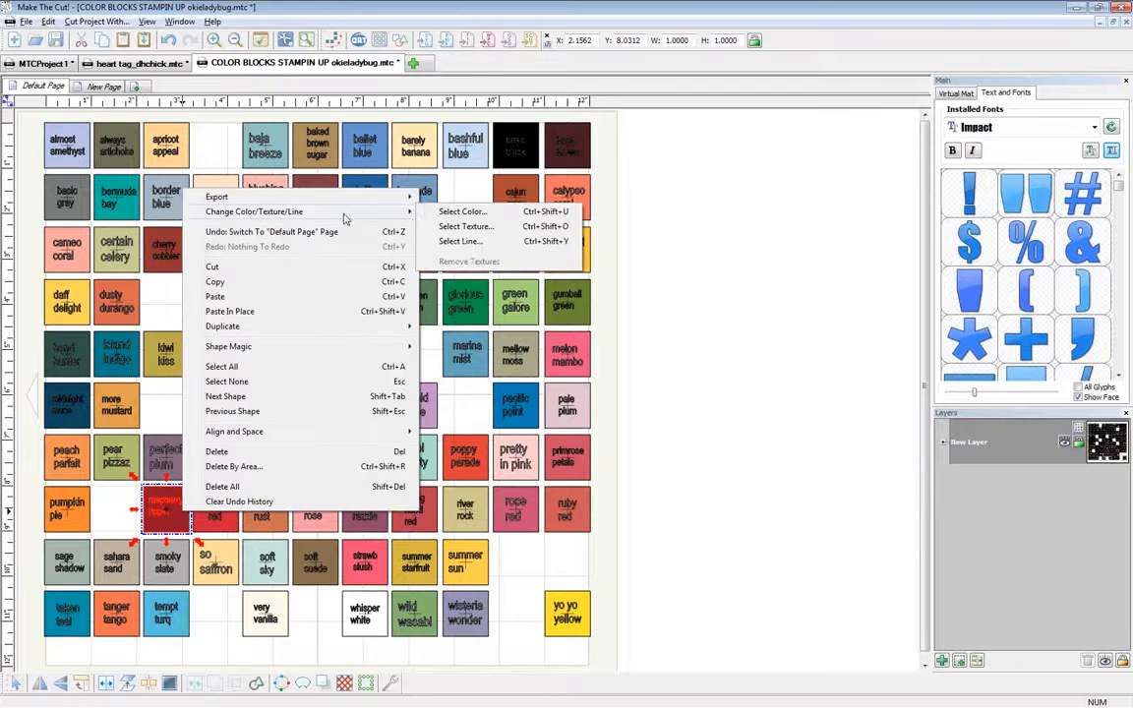
{"action": "left_click", "coordinate": [462, 211]}
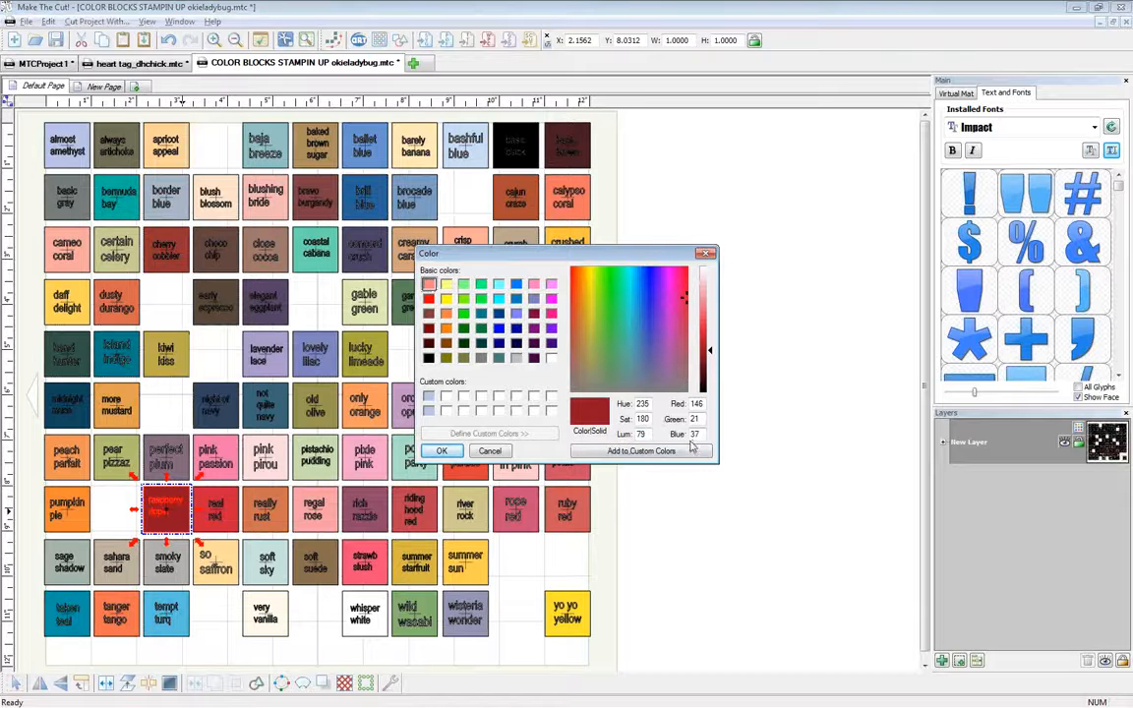
{"action": "left_click", "coordinate": [706, 254]}
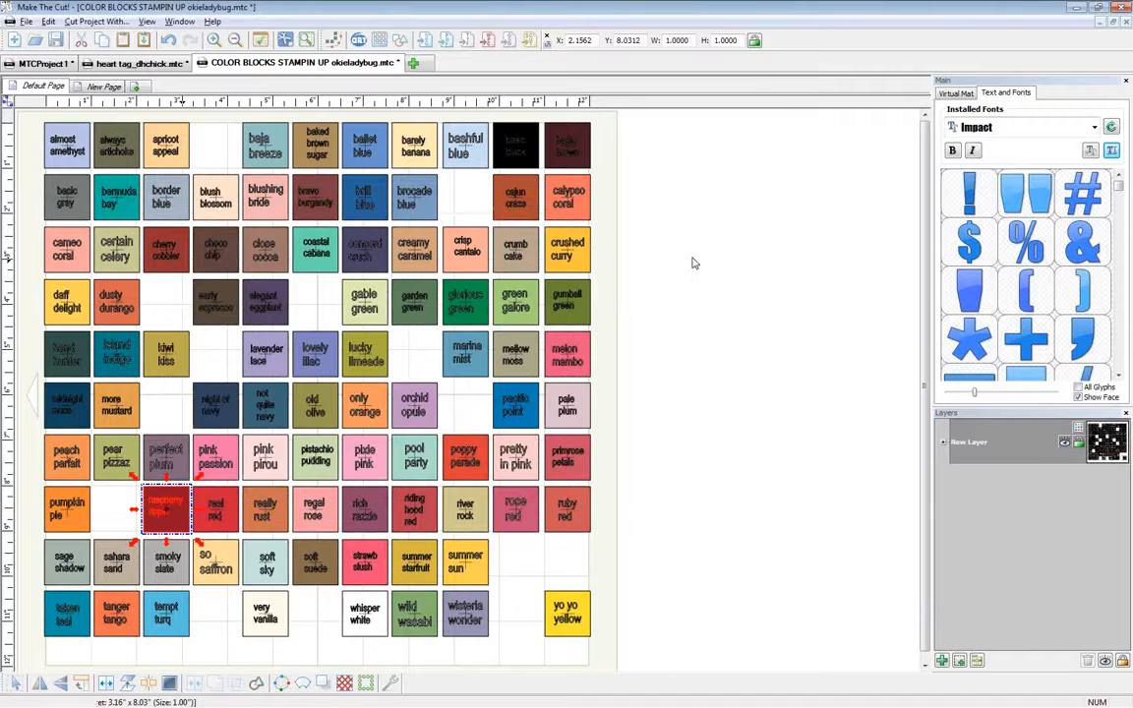
- Go to the heart tag project, inspect the custom color dialog for the hearts layer, and close it without changing the color
{"action": "left_click", "coordinate": [163, 63]}
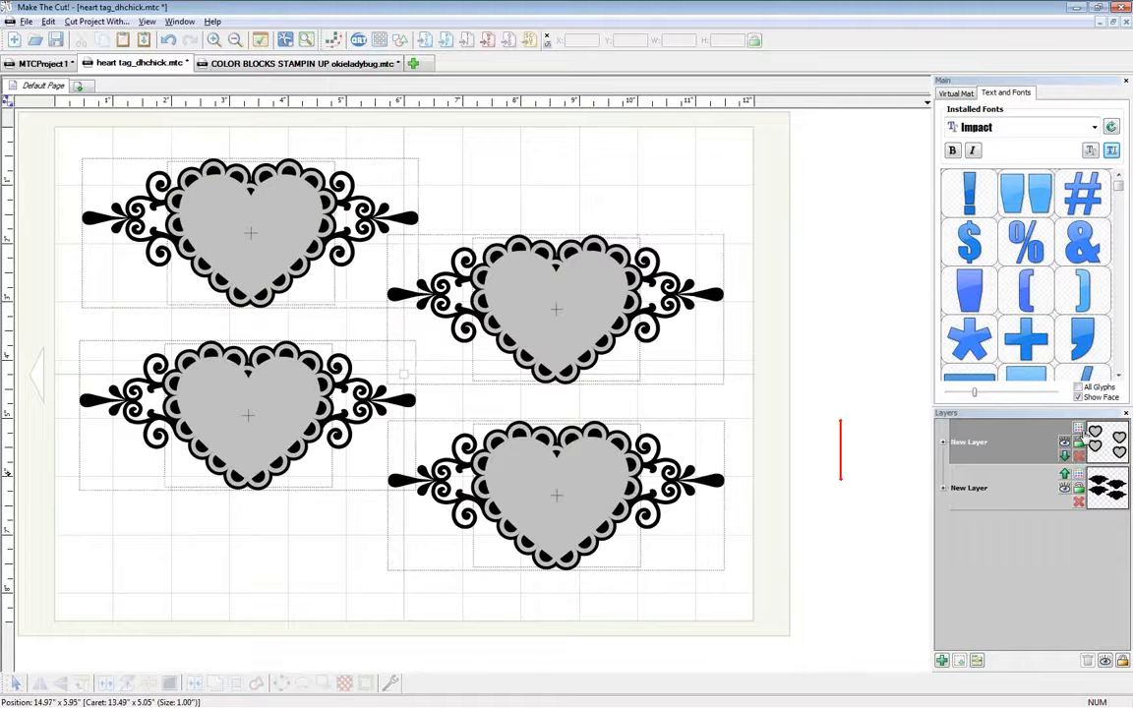
{"action": "right_click", "coordinate": [1095, 451]}
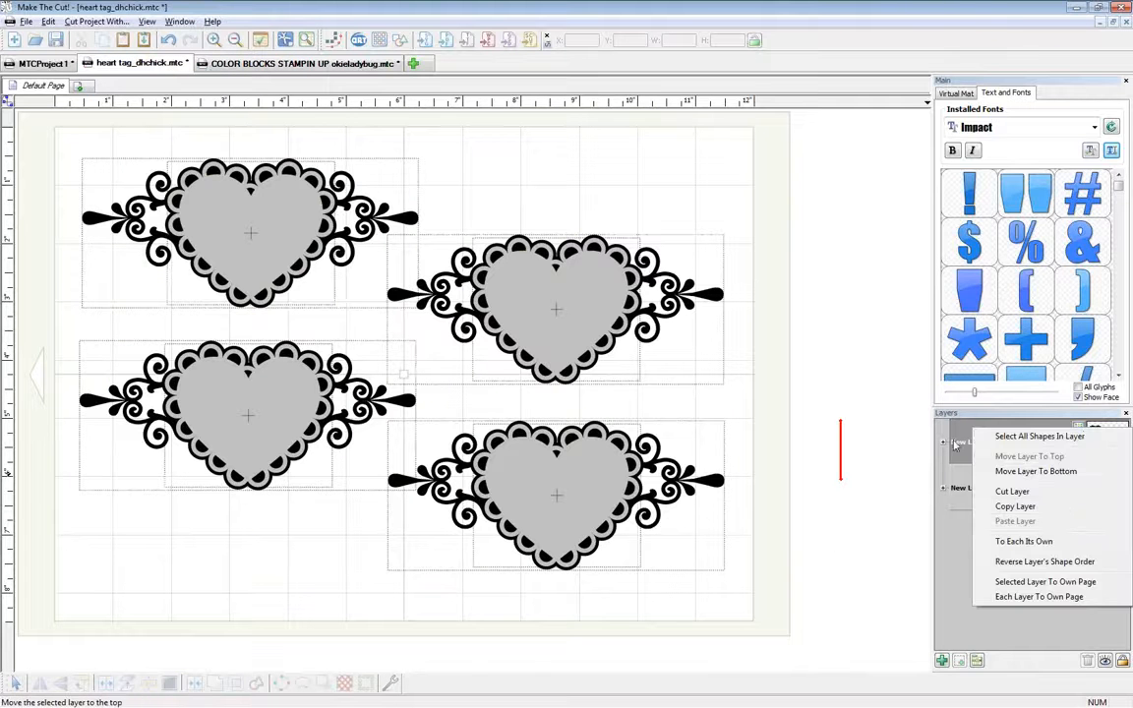
{"action": "left_click", "coordinate": [882, 419]}
{"action": "left_click", "coordinate": [1077, 429]}
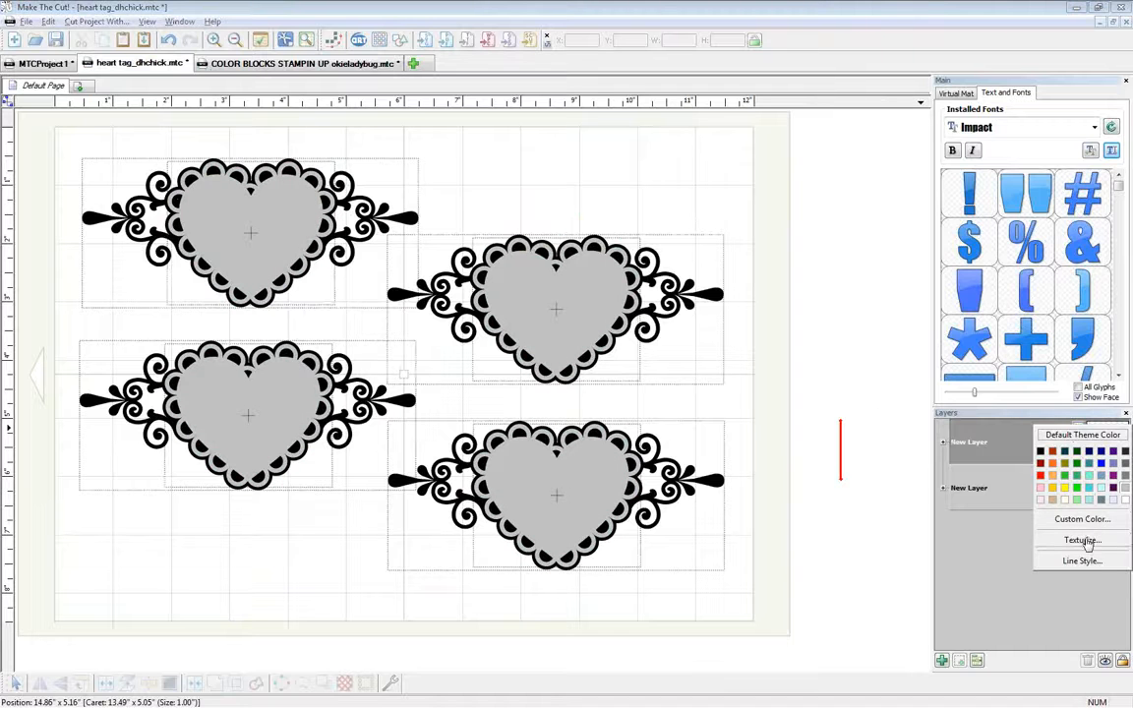
{"action": "left_click", "coordinate": [1086, 520]}
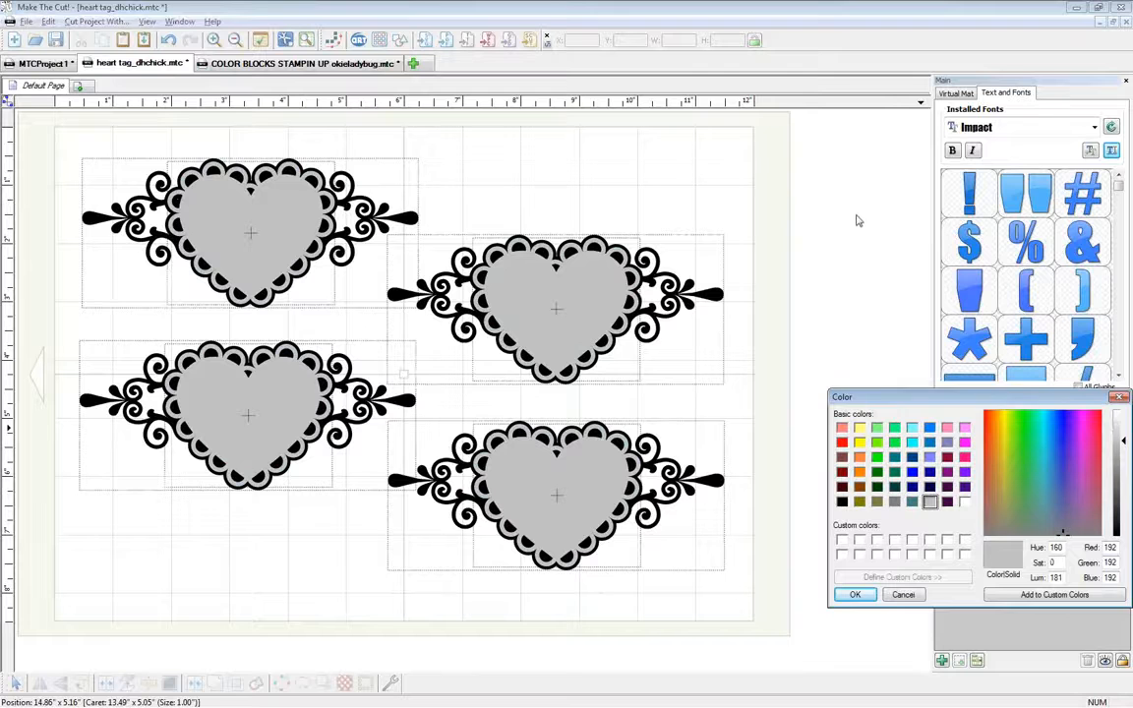
{"action": "left_click", "coordinate": [1119, 397]}
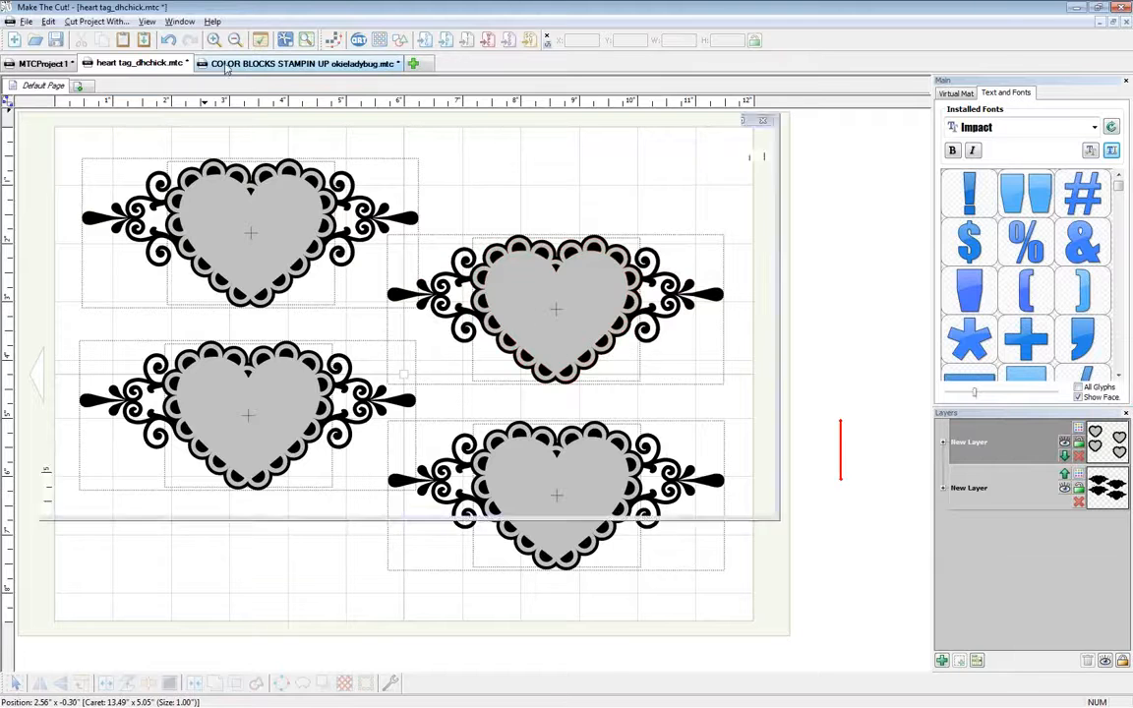
- Point out the raspberry ripple block in the color blocks project and go back to the heart tag project
{"action": "left_click", "coordinate": [207, 63]}
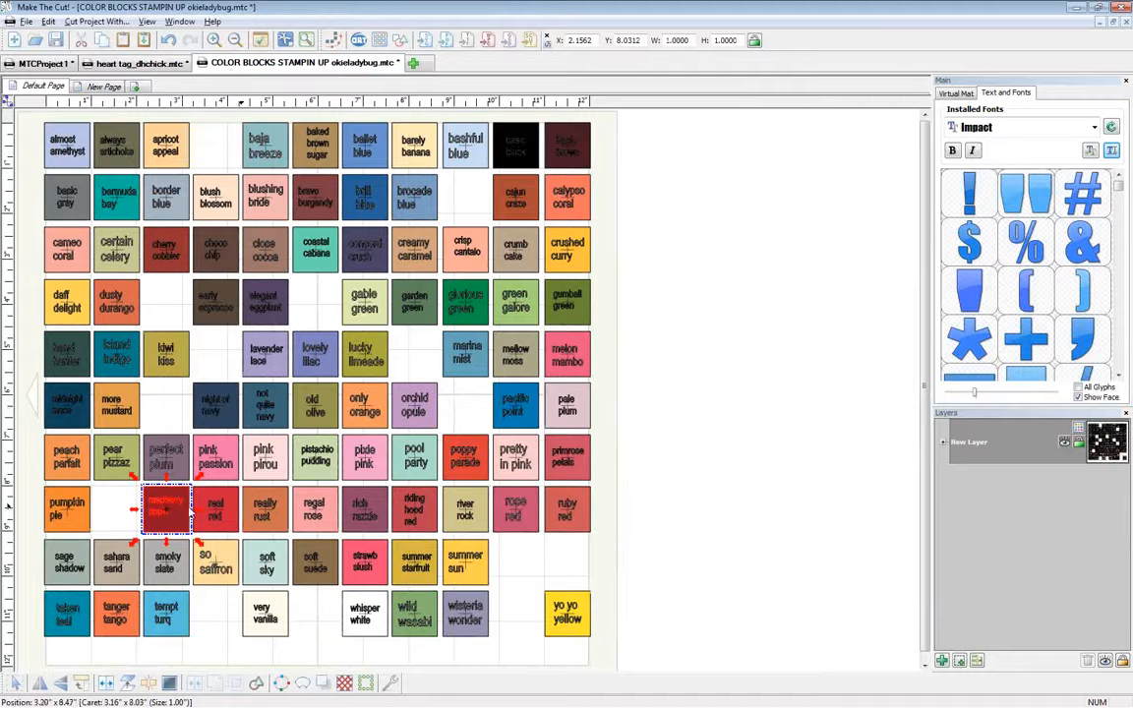
{"action": "left_click", "coordinate": [189, 514]}
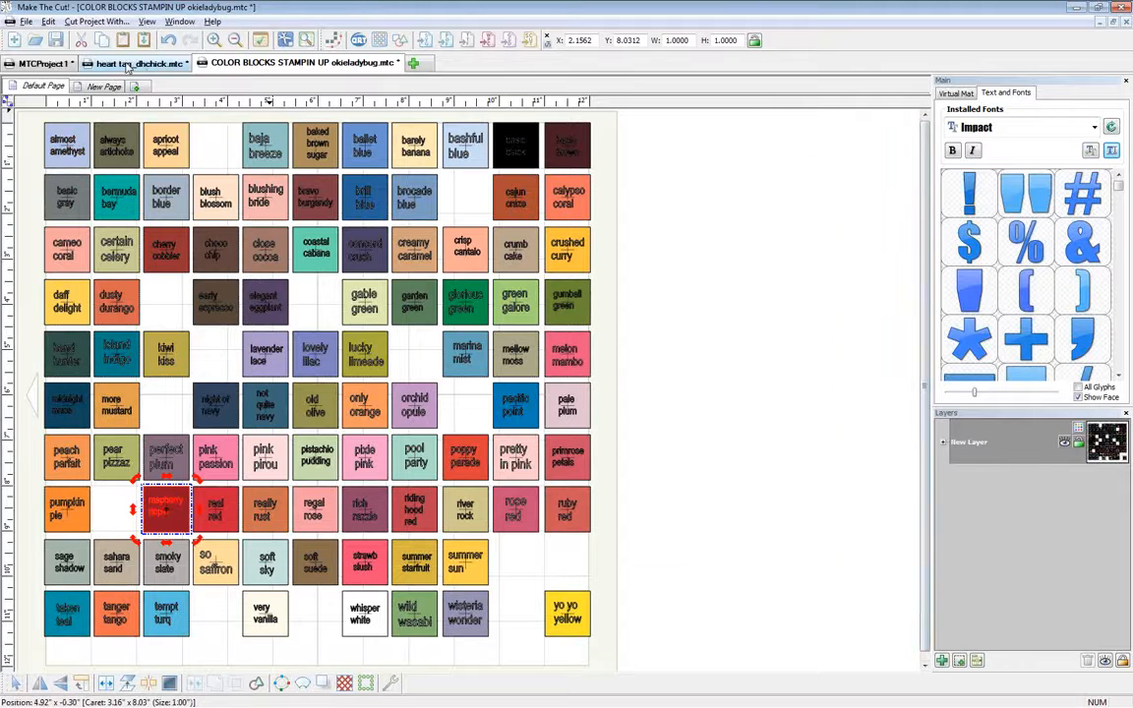
{"action": "left_click", "coordinate": [128, 64]}
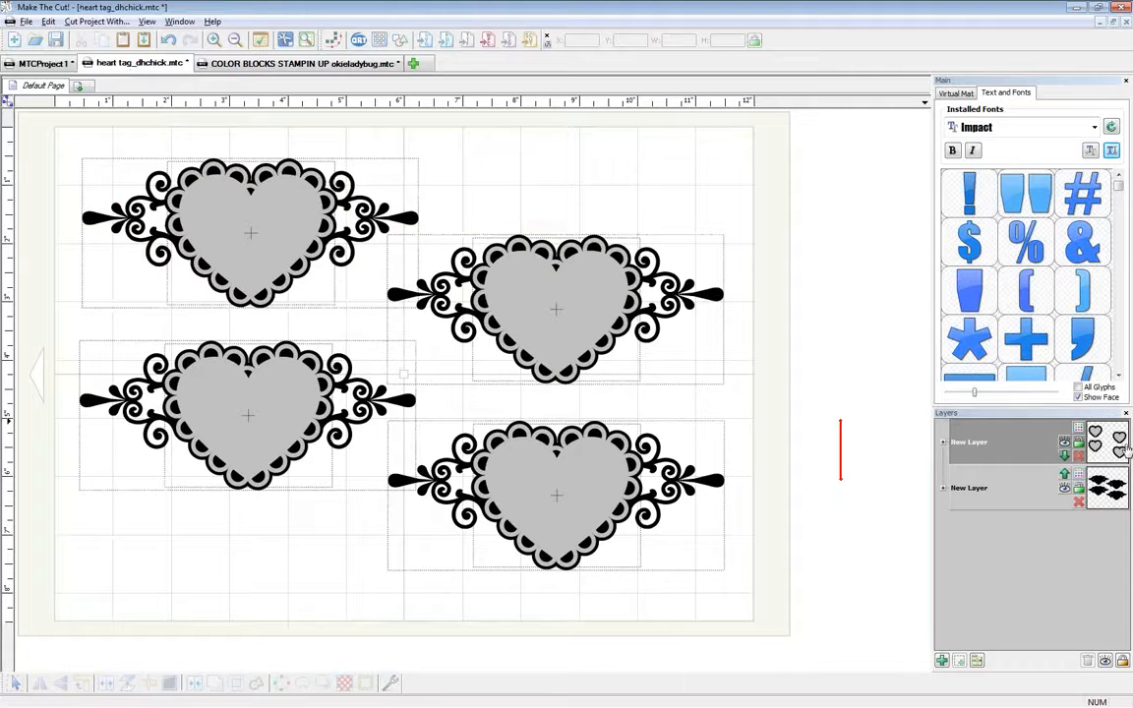
- Paste the raspberry ripple block into the hearts layer of the heart tag project and check it in the layer's shape list
{"action": "key", "text": "ctrl+v"}
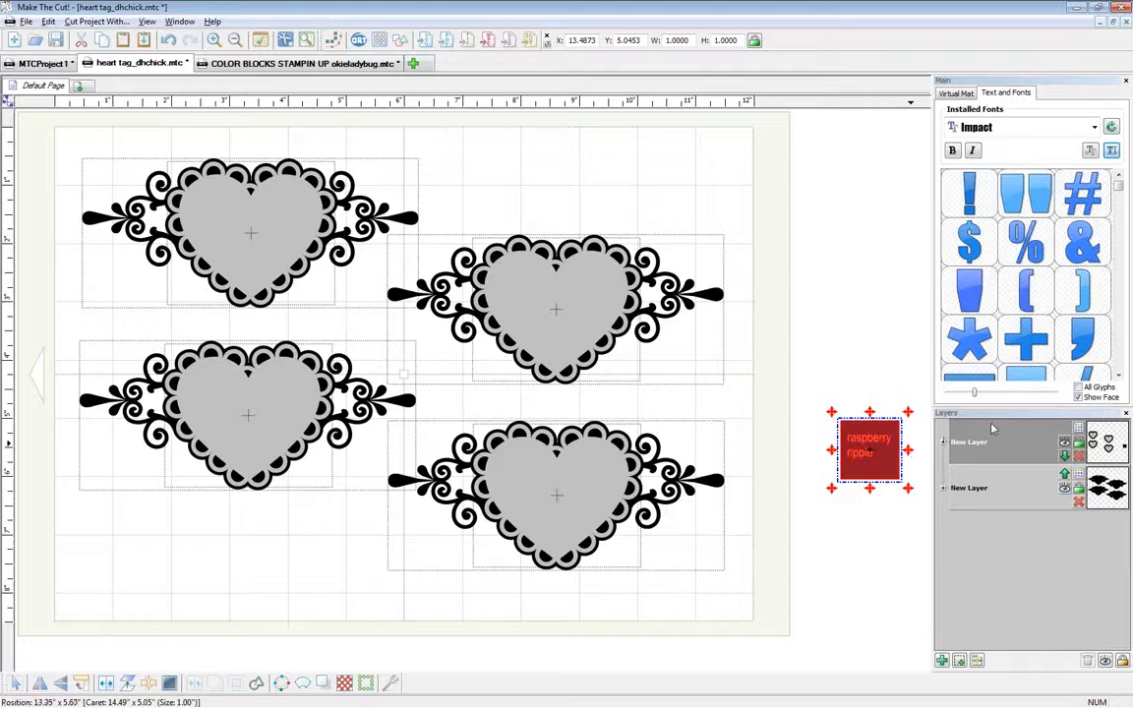
{"action": "left_click", "coordinate": [943, 441]}
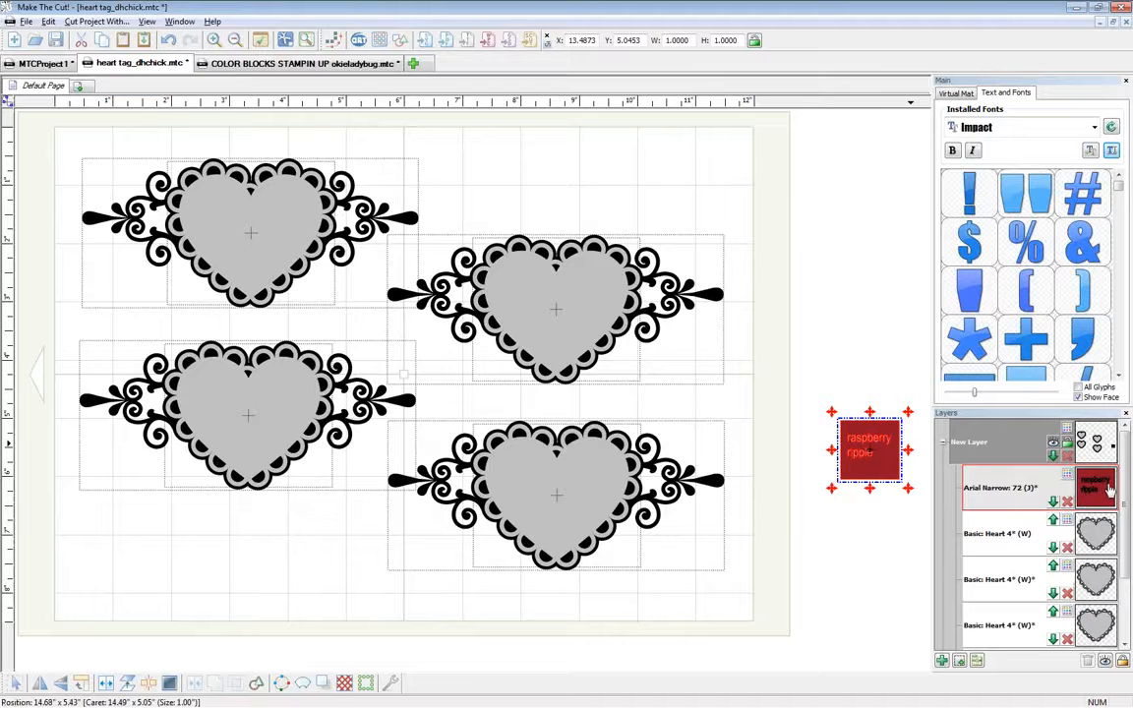
{"action": "left_click", "coordinate": [944, 442]}
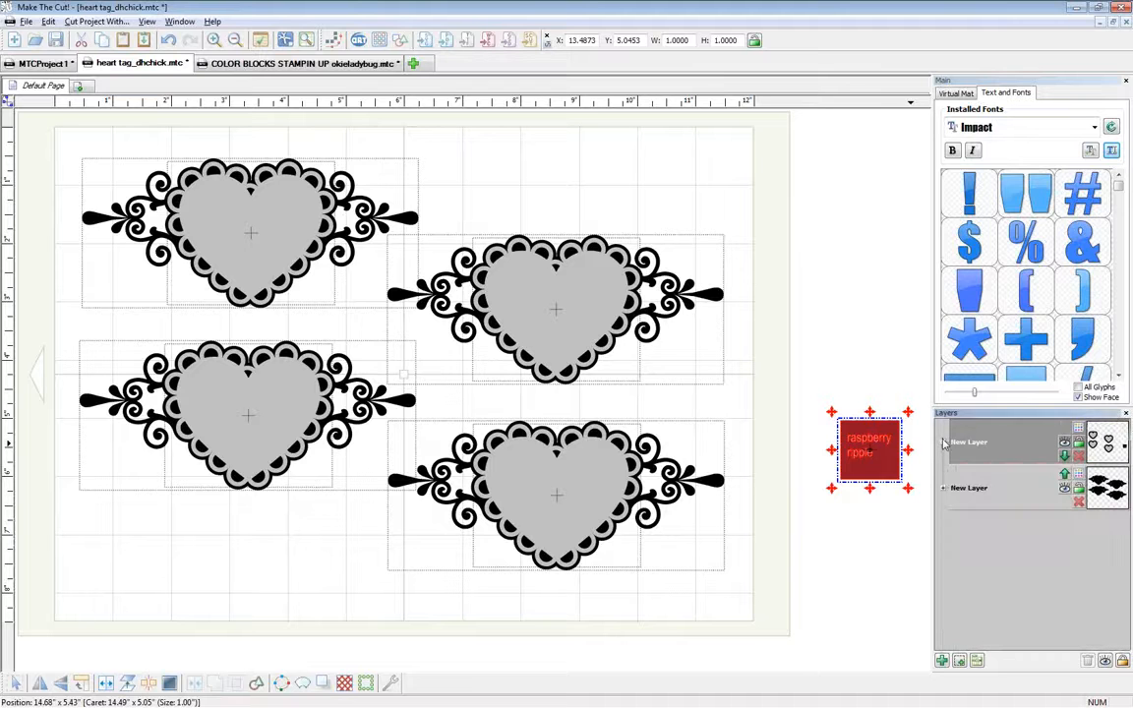
- Recolor the whole hearts layer with the raspberry ripple custom color (RGB 146, 21, 37) and delete the pasted block
{"action": "left_click", "coordinate": [1078, 430]}
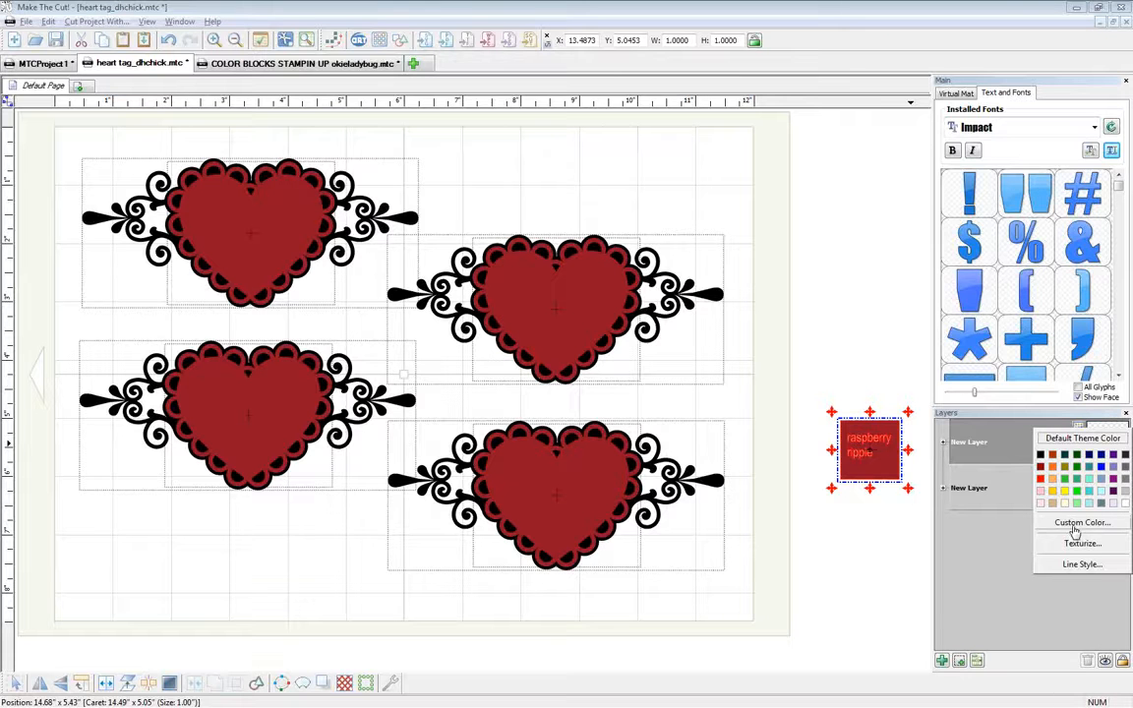
{"action": "left_click", "coordinate": [1074, 524]}
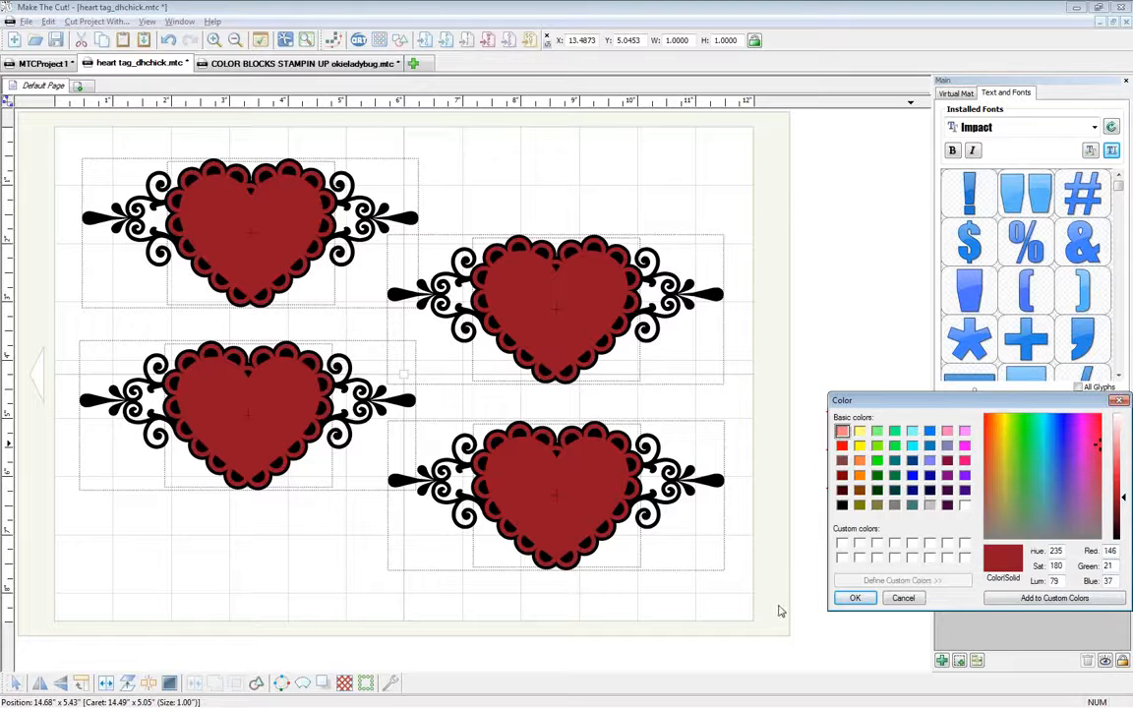
{"action": "left_click", "coordinate": [855, 598]}
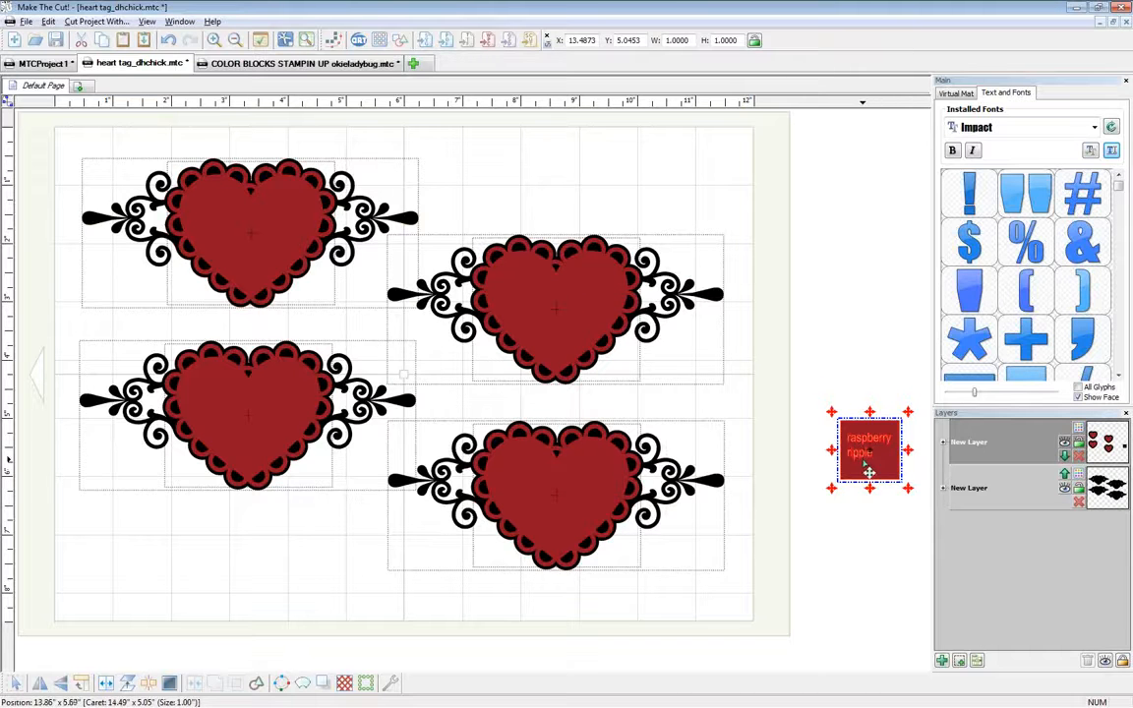
{"action": "left_click", "coordinate": [782, 425]}
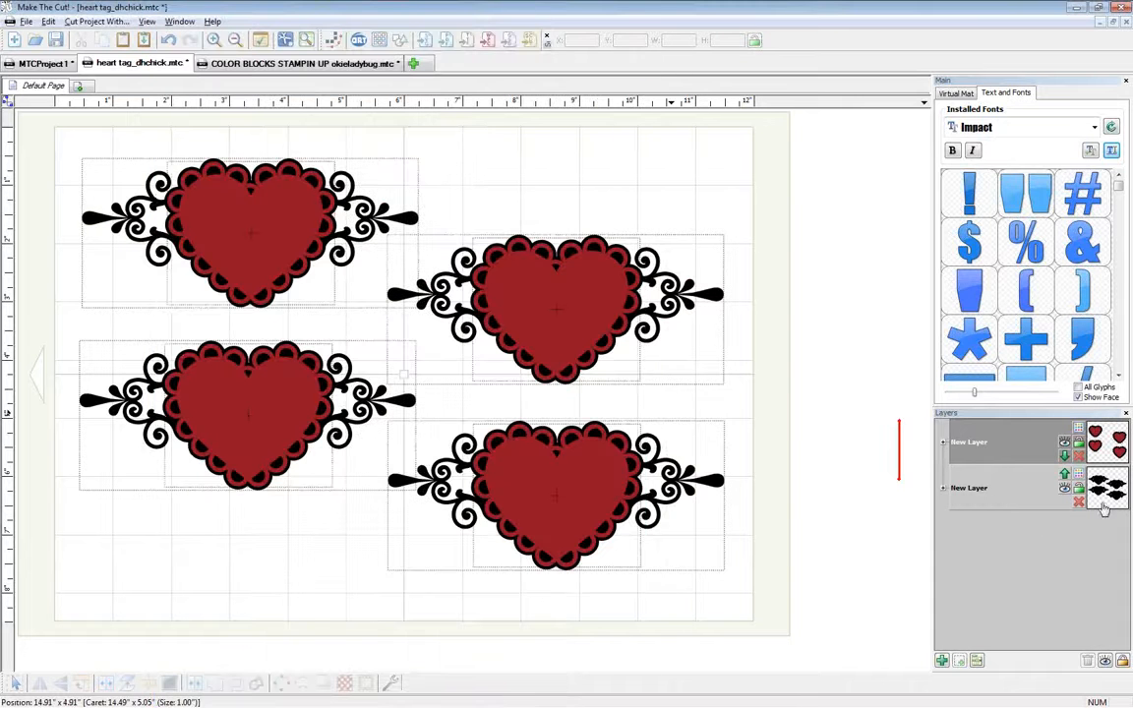
- Copy the riding hood red block from the color blocks project and paste it into the heart tag project's flourish layer
{"action": "left_click", "coordinate": [268, 63]}
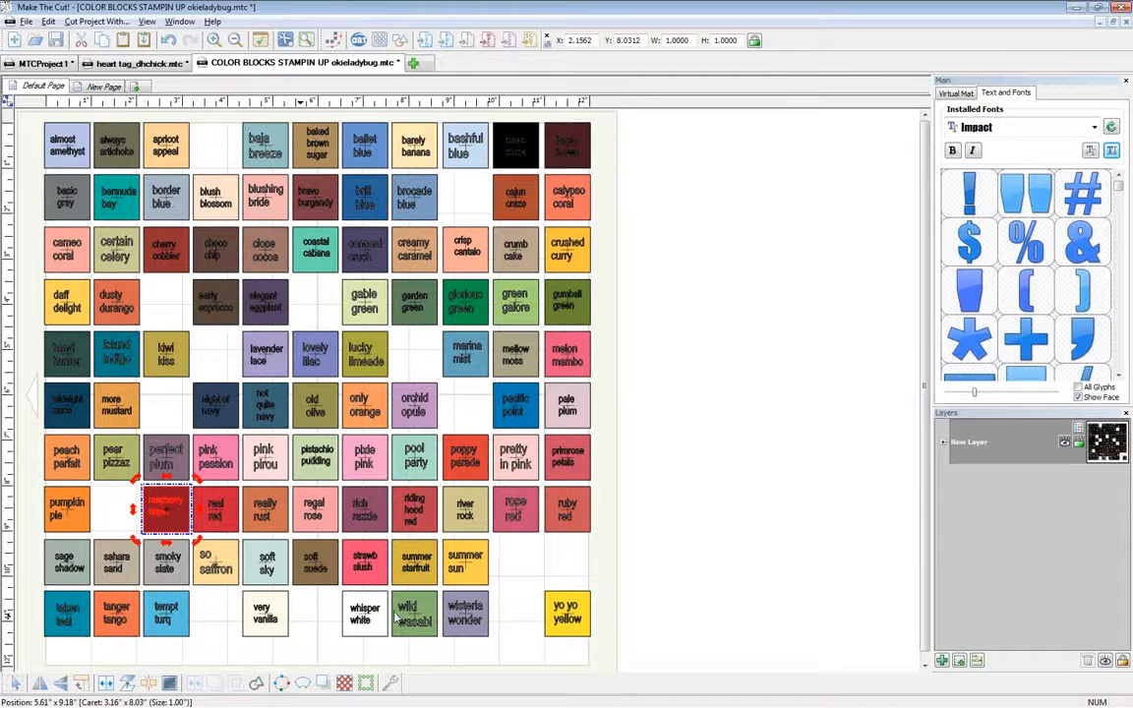
{"action": "left_click", "coordinate": [413, 511]}
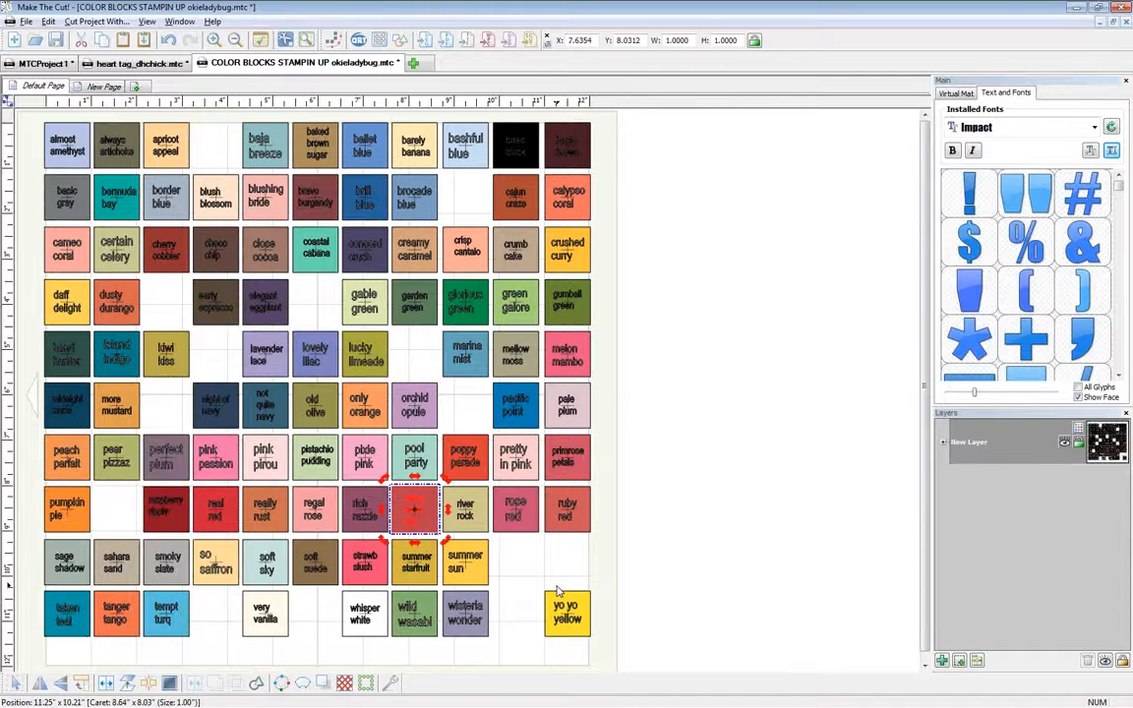
{"action": "key", "text": "alt+Tab"}
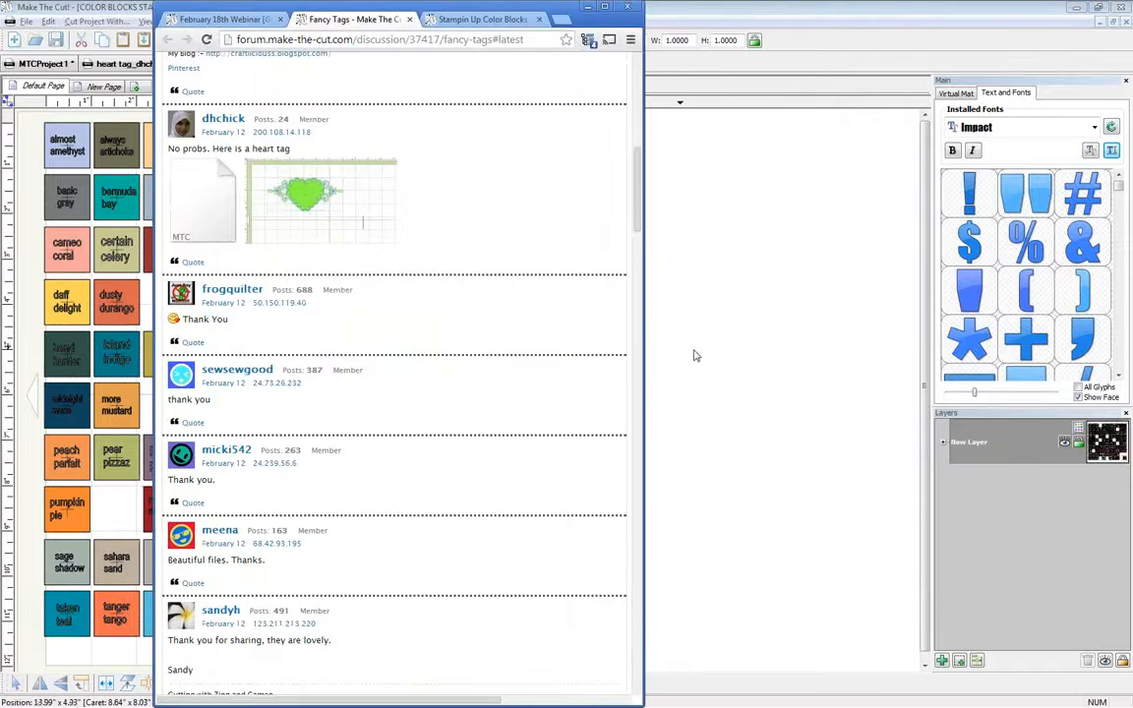
{"action": "left_click", "coordinate": [696, 354]}
{"action": "left_click", "coordinate": [136, 63]}
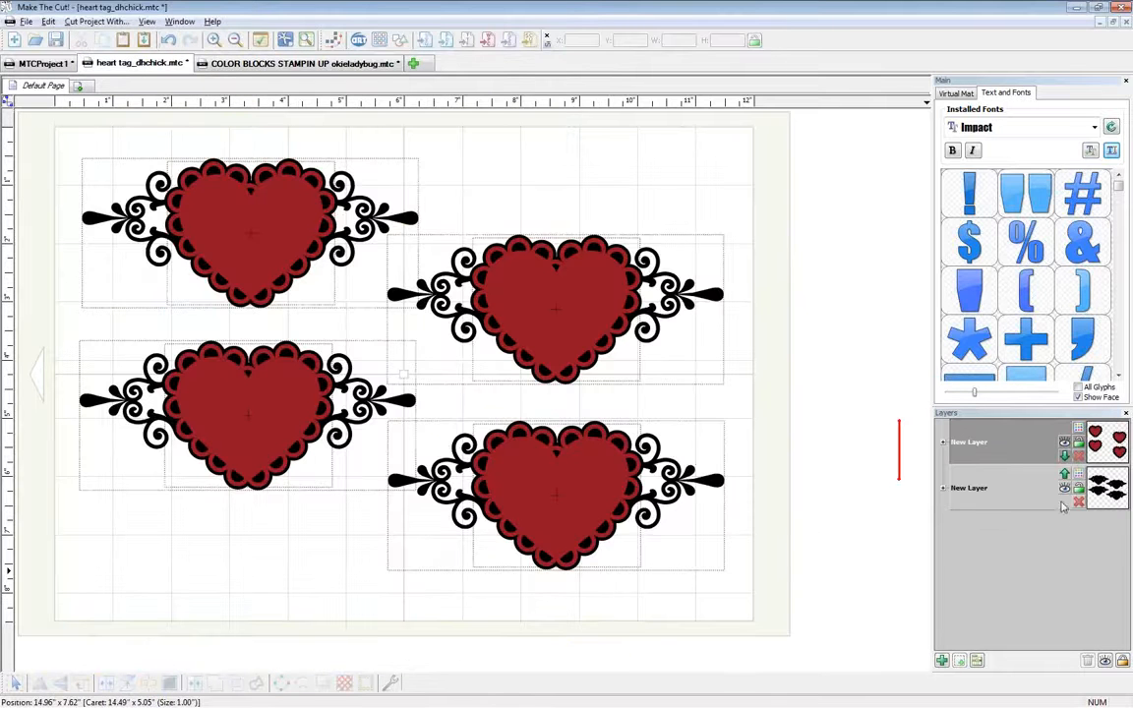
{"action": "left_click", "coordinate": [1019, 495]}
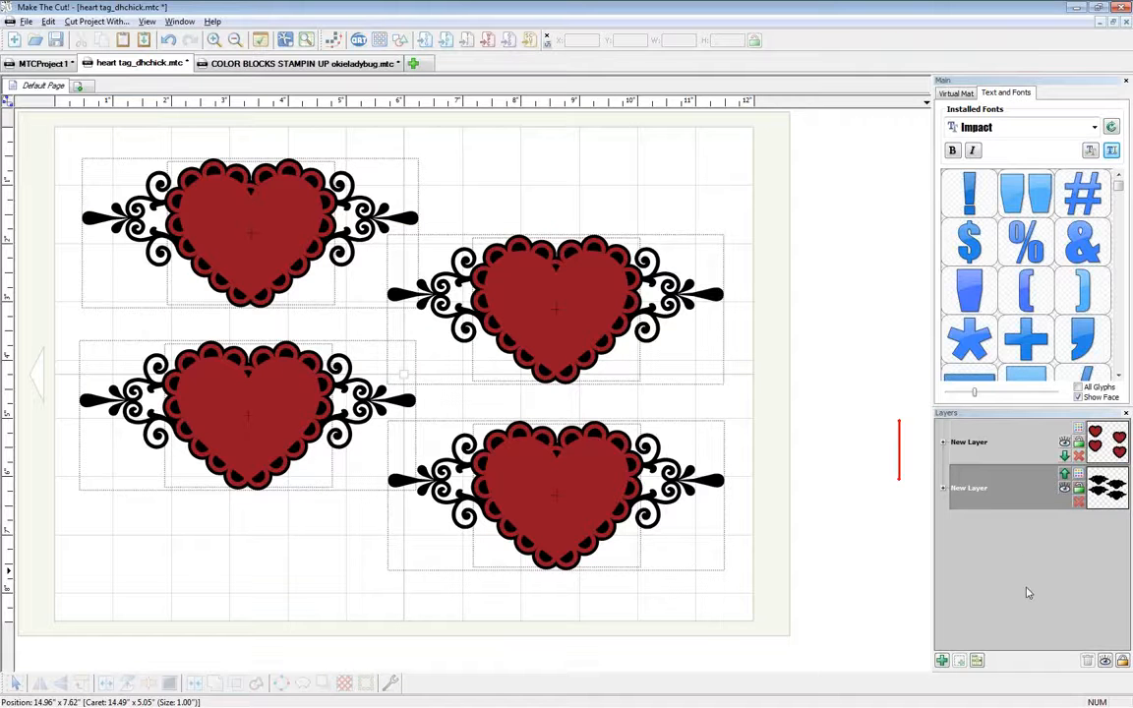
{"action": "key", "text": "ctrl+v"}
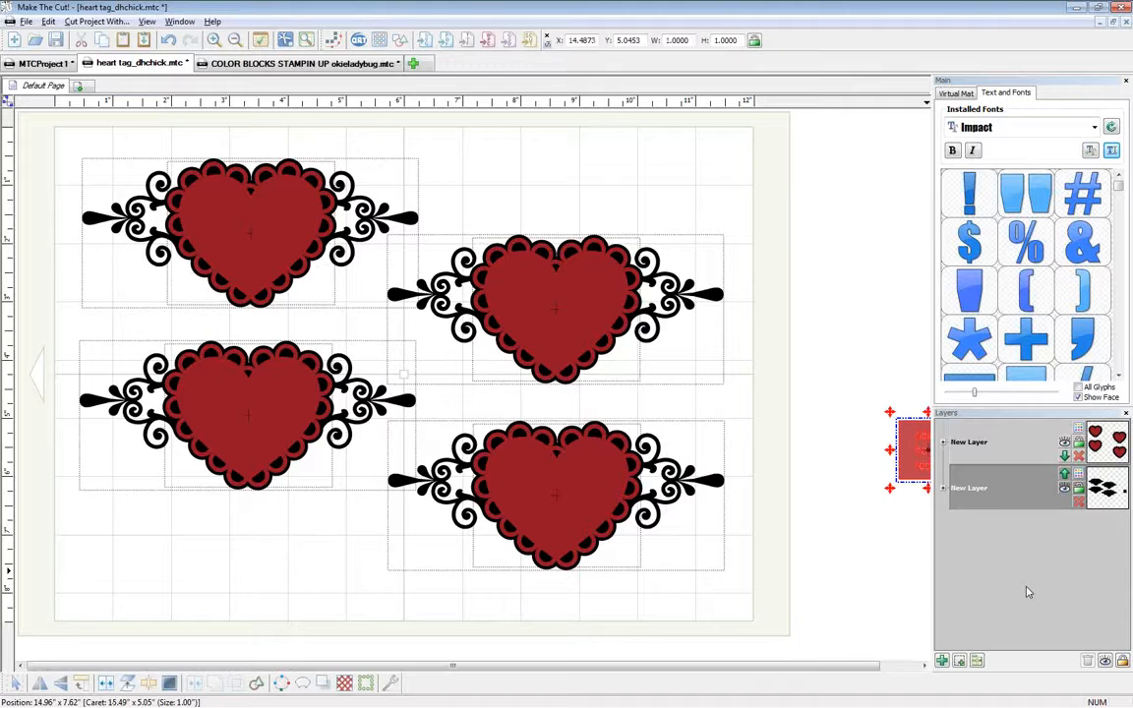
- Recolor the whole flourish layer with the riding hood red custom color (RGB 187, 65, 79) and delete the pasted block
{"action": "left_click", "coordinate": [1077, 474]}
{"action": "left_click", "coordinate": [1081, 570]}
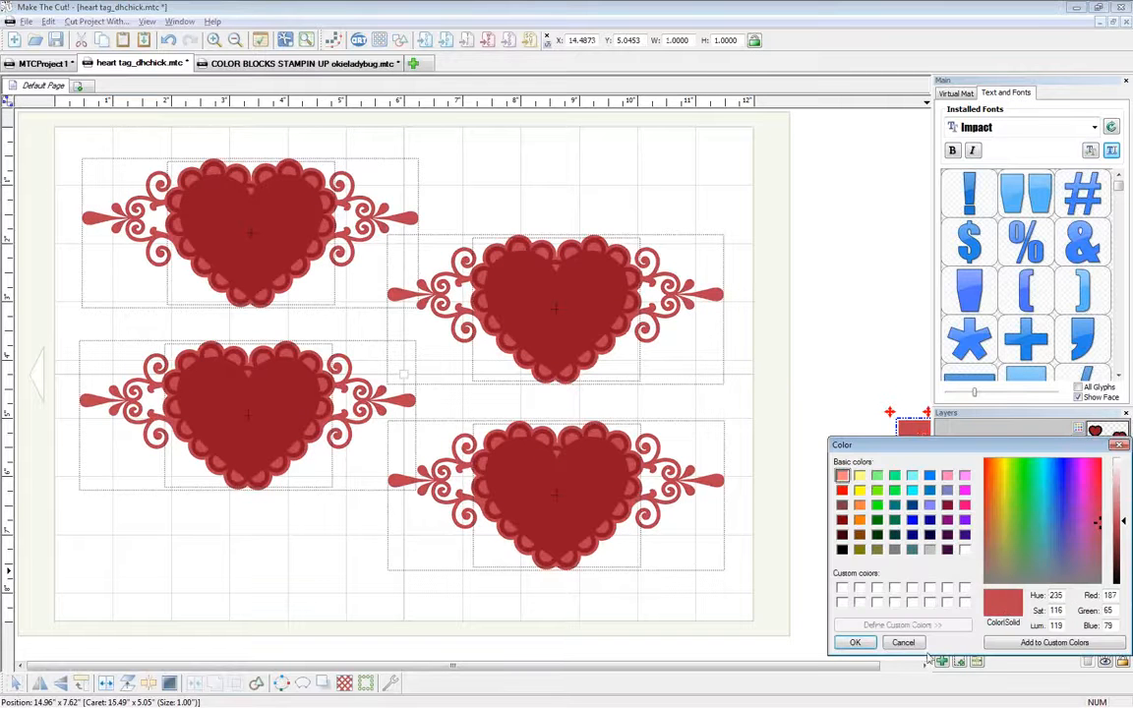
{"action": "left_click", "coordinate": [855, 642]}
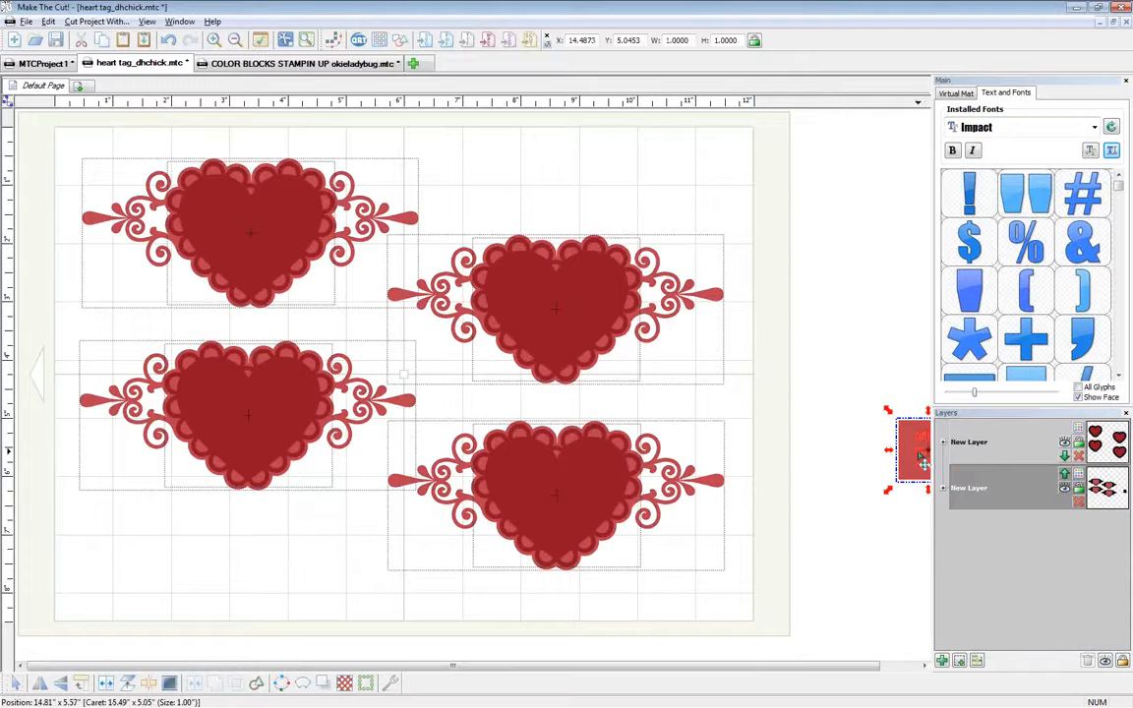
{"action": "key", "text": "Delete"}
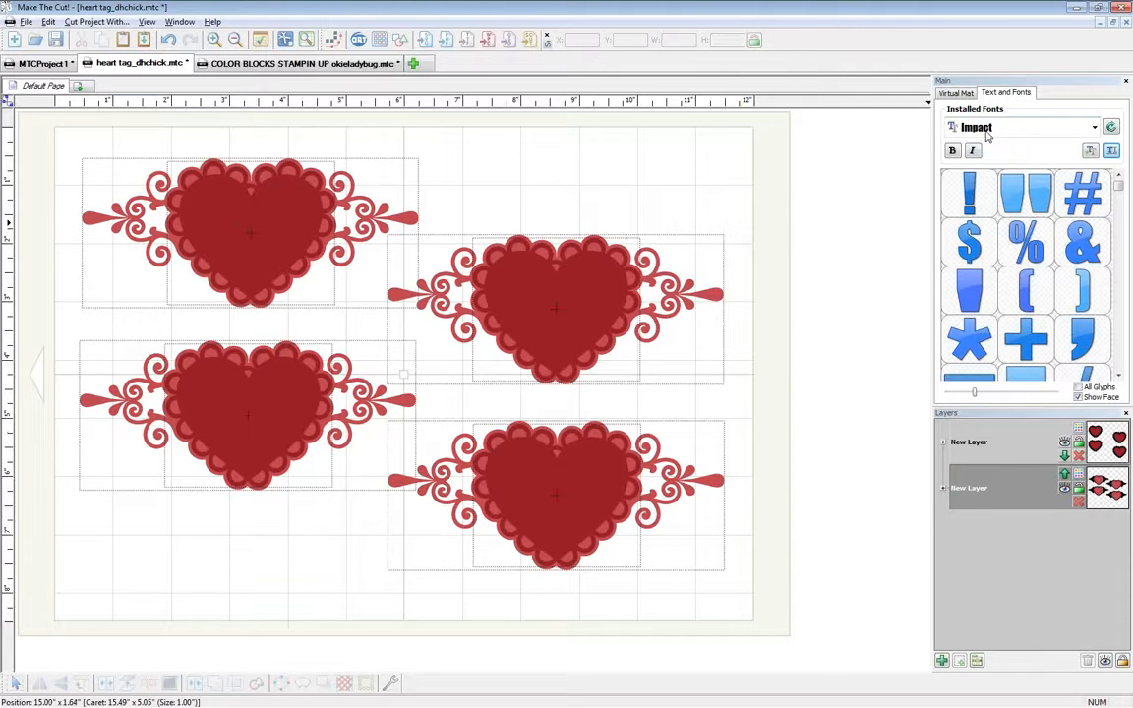
- Show the heart tag project's virtual mat settings, look at the color blocks project, and return to the heart tag project
{"action": "left_click", "coordinate": [955, 94]}
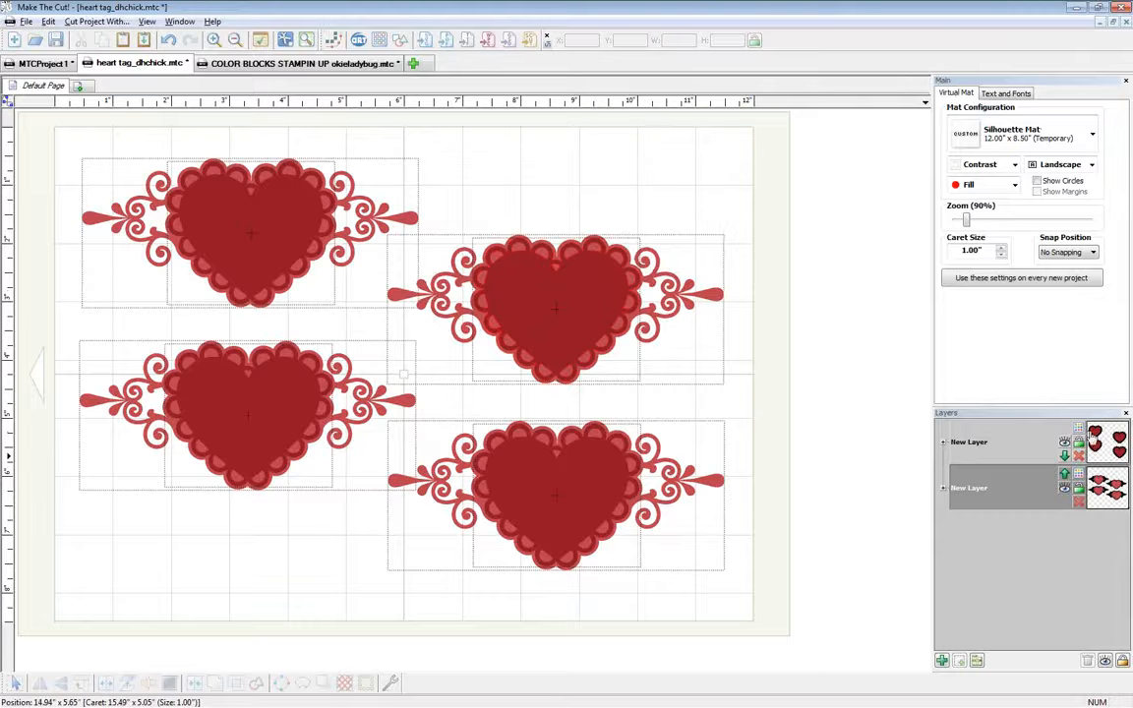
{"action": "left_click", "coordinate": [253, 63]}
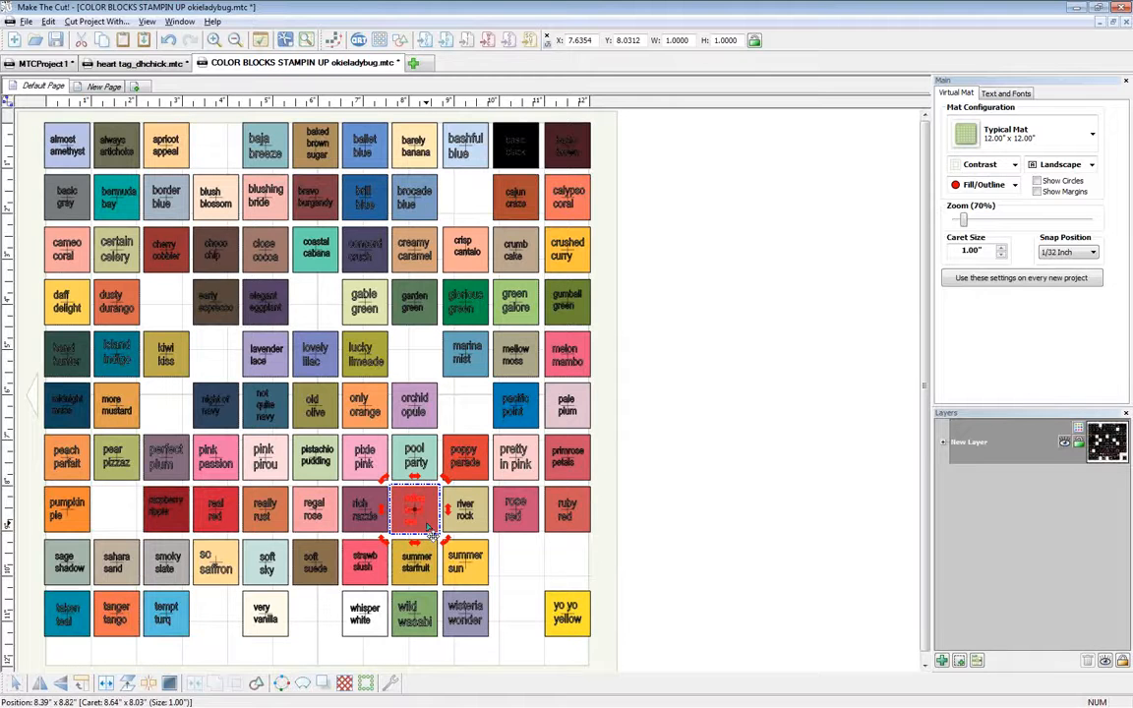
{"action": "left_click", "coordinate": [127, 63]}
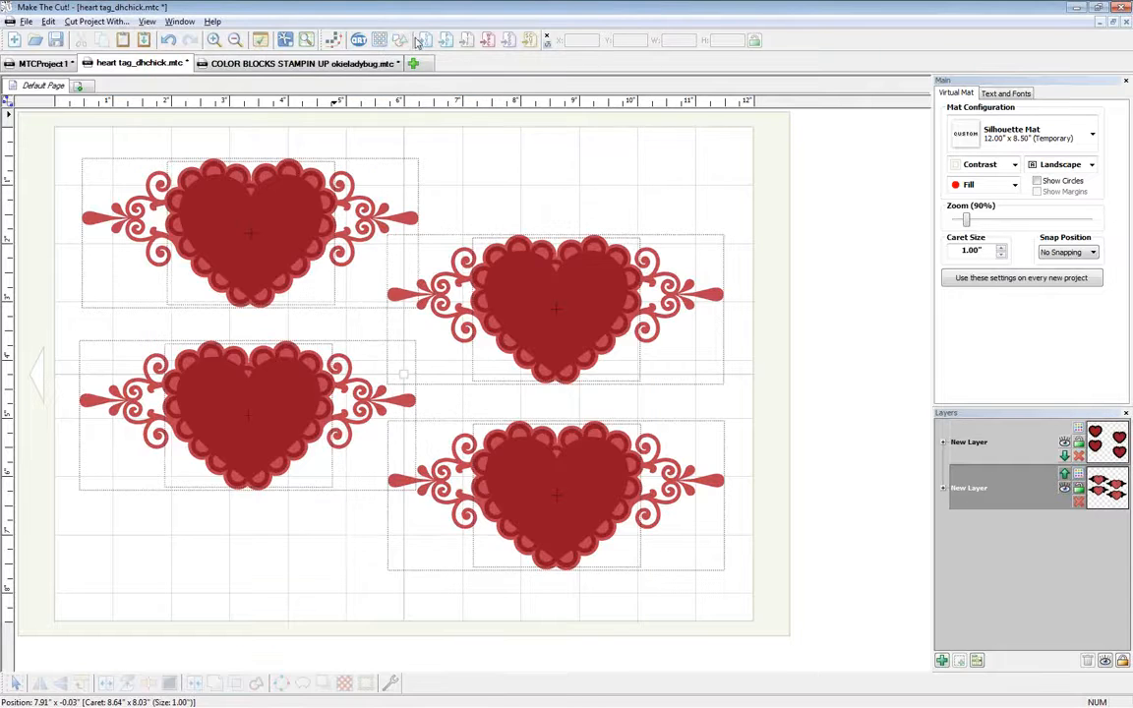
- Switch to the browser, read the Stampin Up Color Blocks forum post, and return to the heart tag project
{"action": "key", "text": "alt+Tab"}
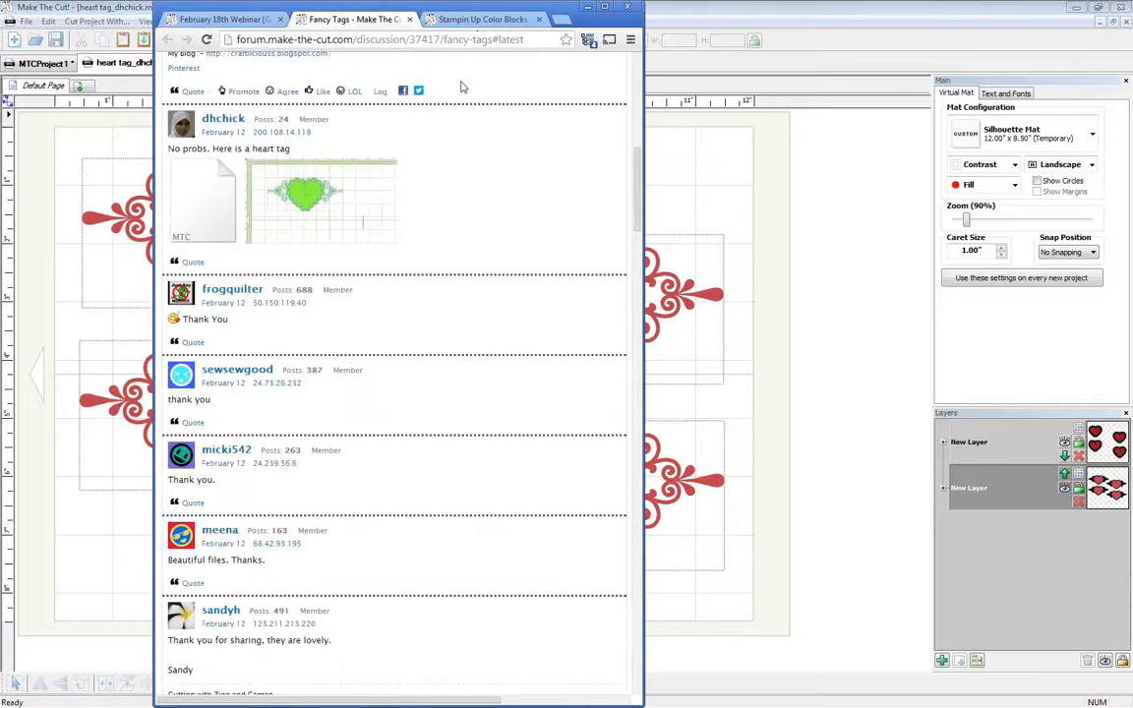
{"action": "left_click", "coordinate": [481, 24]}
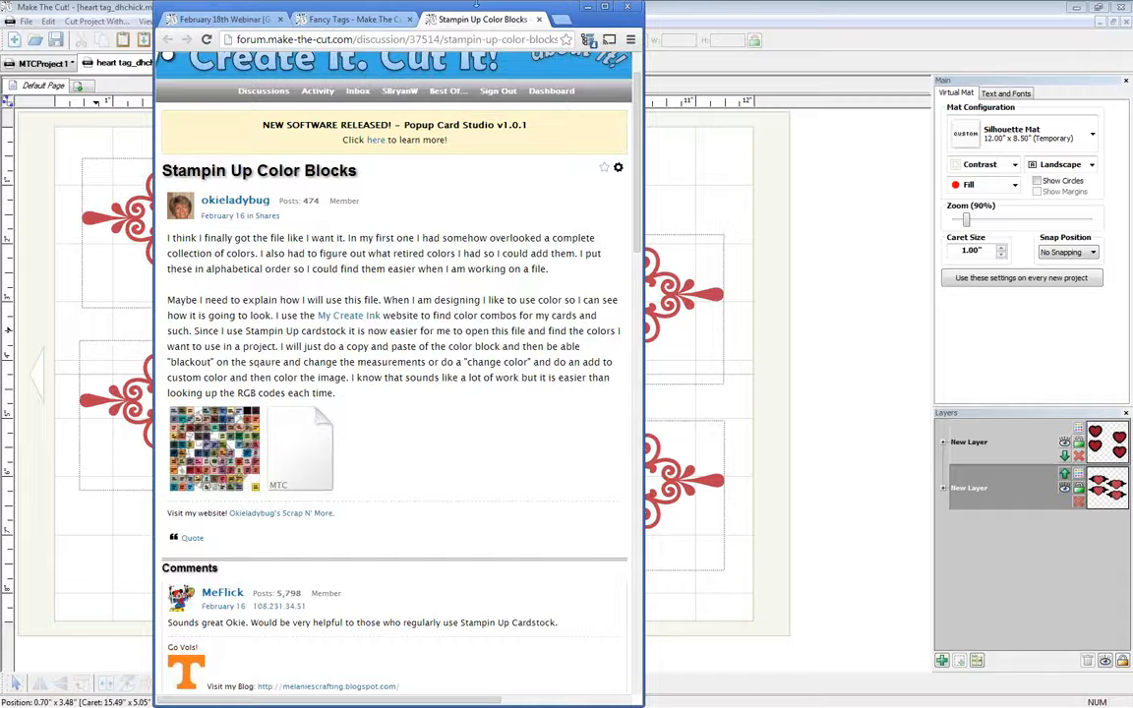
{"action": "left_click", "coordinate": [679, 16]}
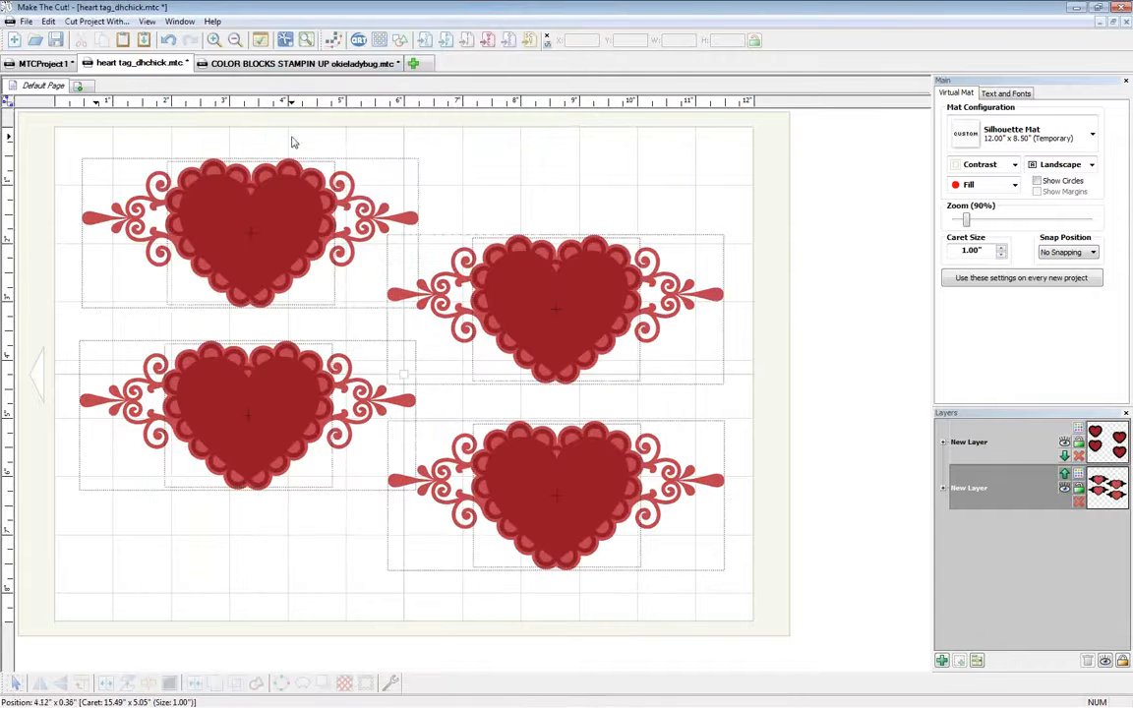
- Look through the color blocks, heart tag and MTCProject1 projects and glance at the forum post in the browser
{"action": "left_click", "coordinate": [287, 63]}
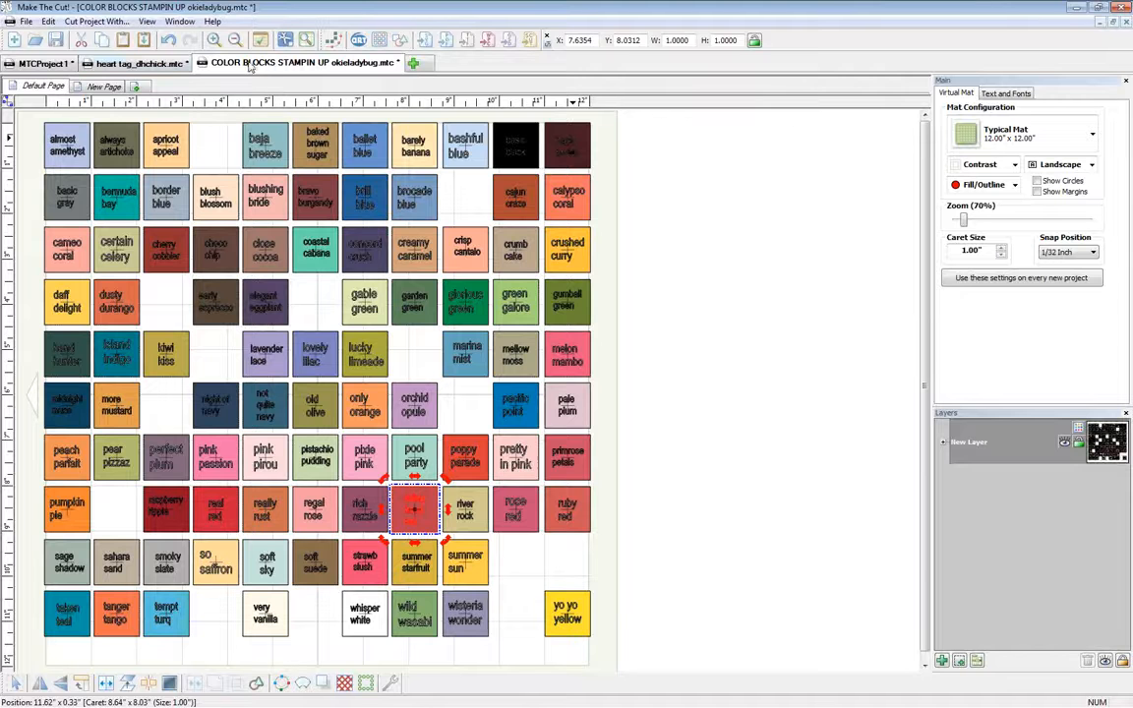
{"action": "left_click", "coordinate": [90, 64]}
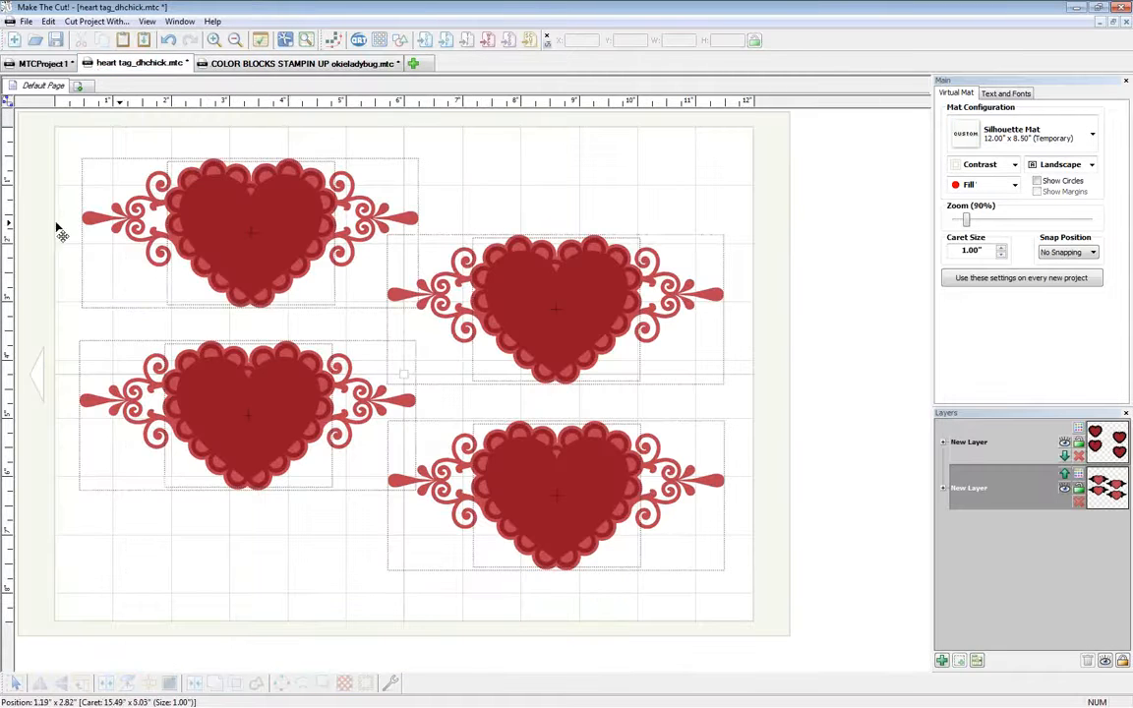
{"action": "left_click", "coordinate": [38, 64]}
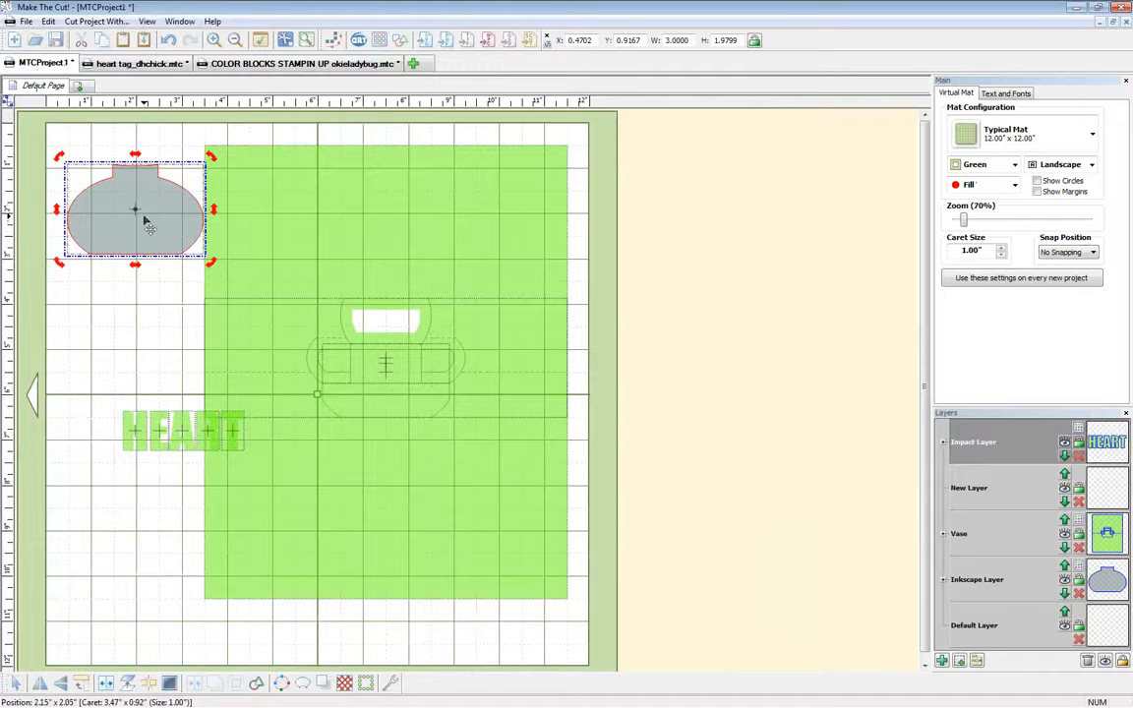
{"action": "key", "text": "alt+Tab"}
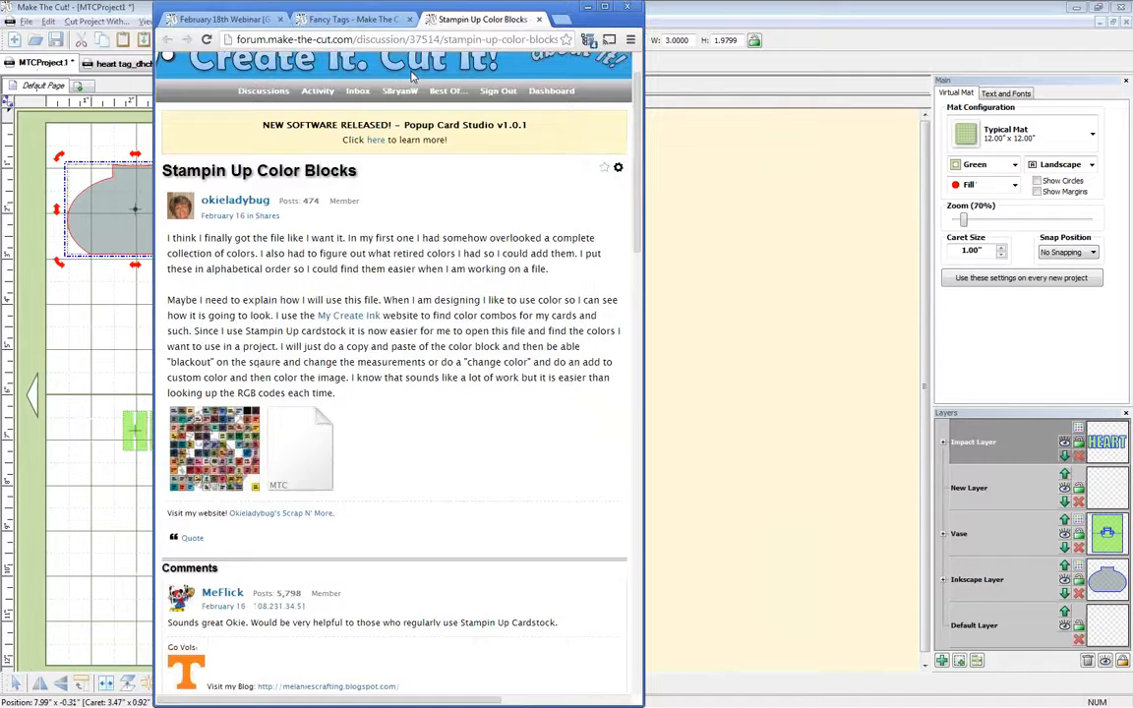
{"action": "key", "text": "alt+Tab"}
- Copy the midnight muse block from the color blocks project and paste it into the Inkscape Layer of MTCProject1
{"action": "left_click", "coordinate": [277, 64]}
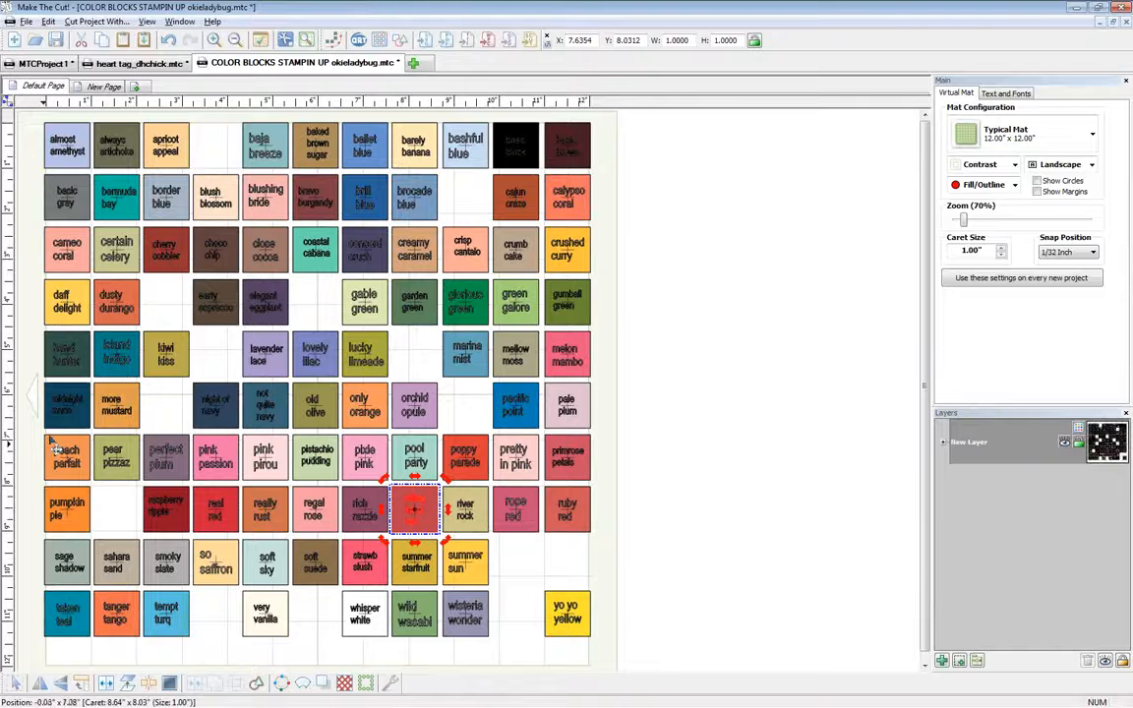
{"action": "left_click", "coordinate": [68, 408]}
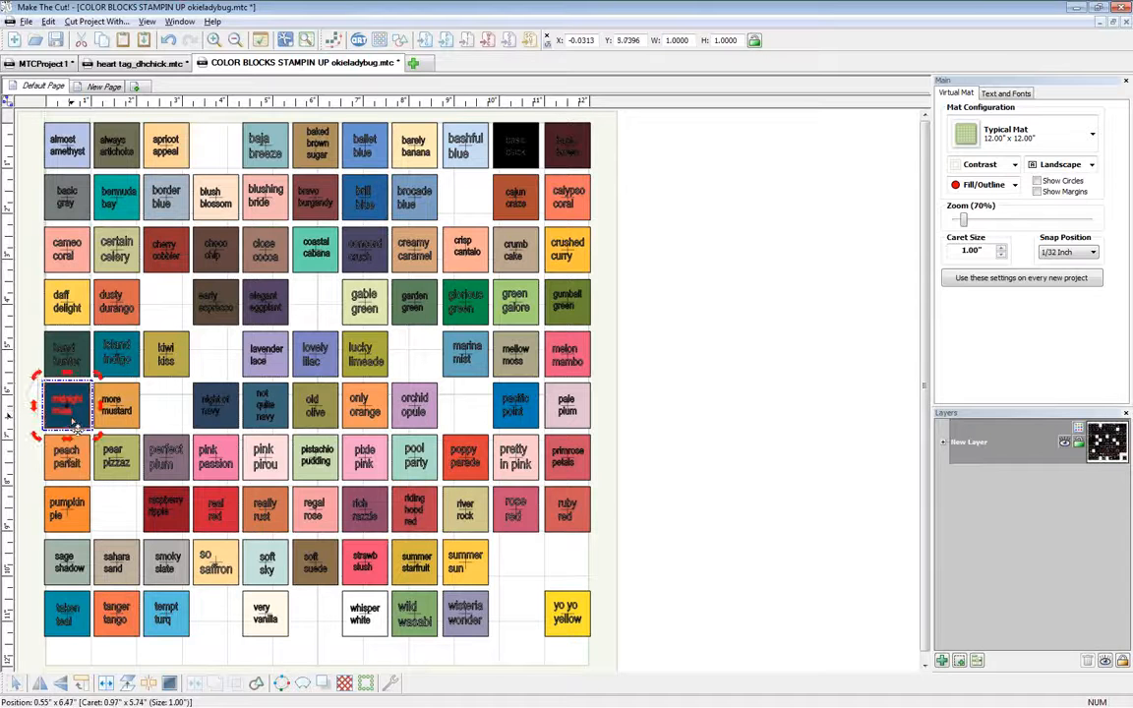
{"action": "left_click", "coordinate": [35, 63]}
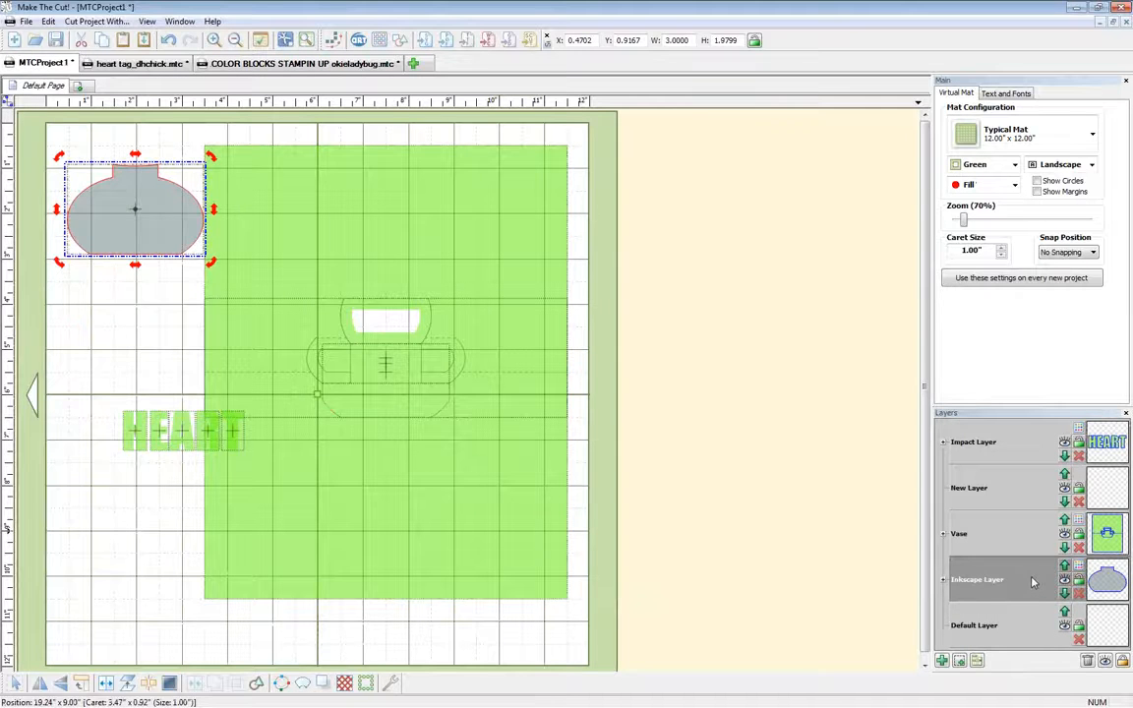
{"action": "key", "text": "ctrl+v"}
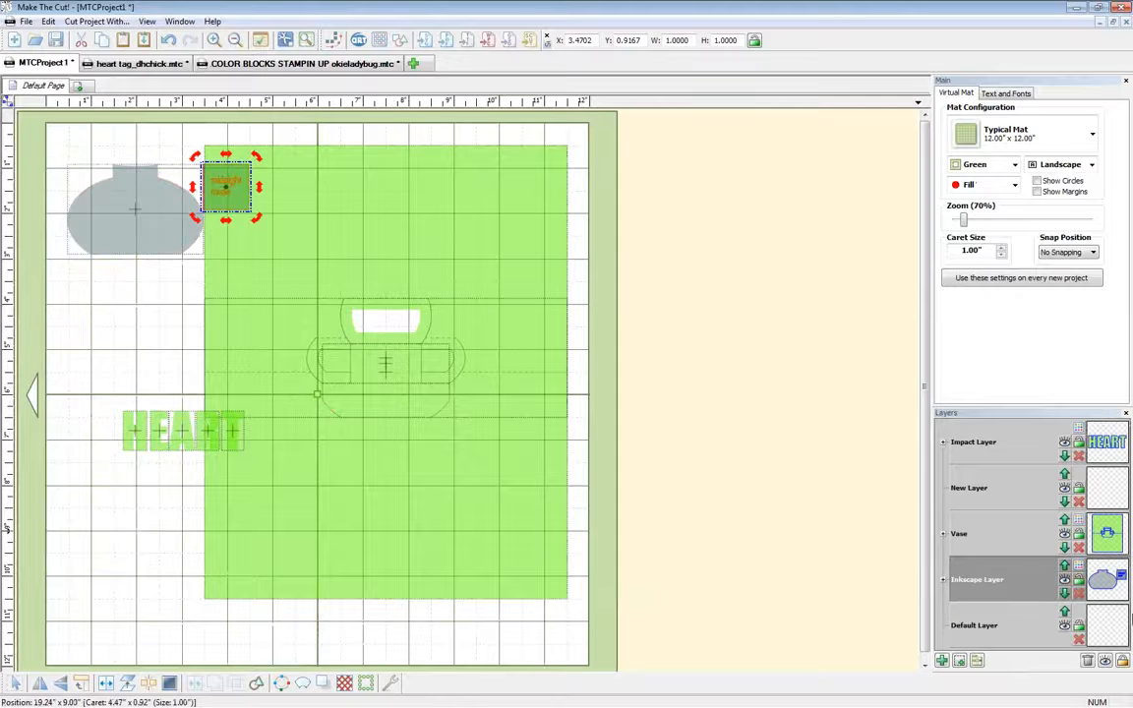
- Recolor the whole Inkscape Layer with the midnight muse custom color and delete the pasted block
{"action": "left_click", "coordinate": [1079, 571]}
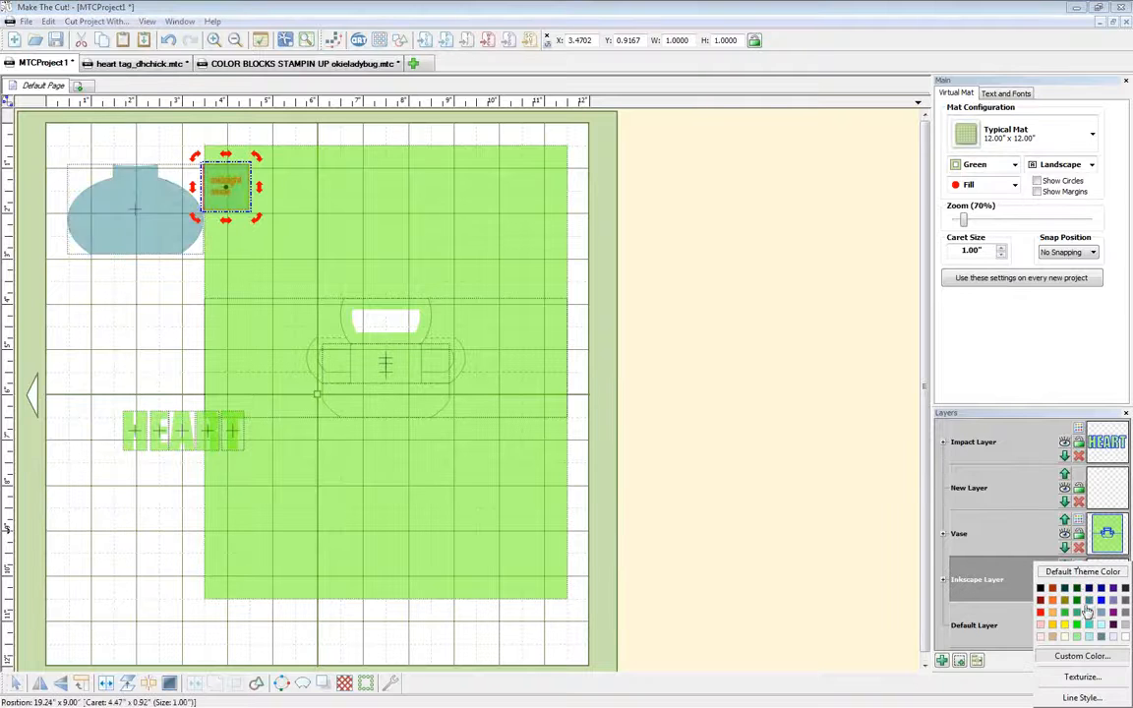
{"action": "left_click", "coordinate": [1087, 654]}
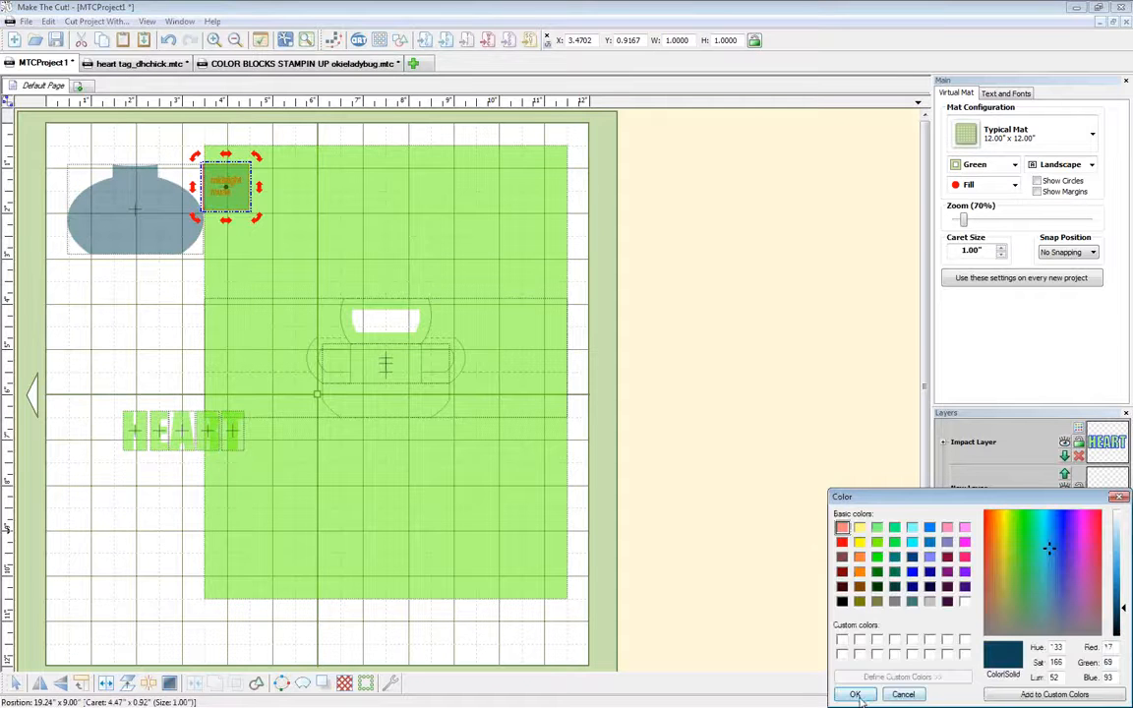
{"action": "left_click", "coordinate": [861, 688]}
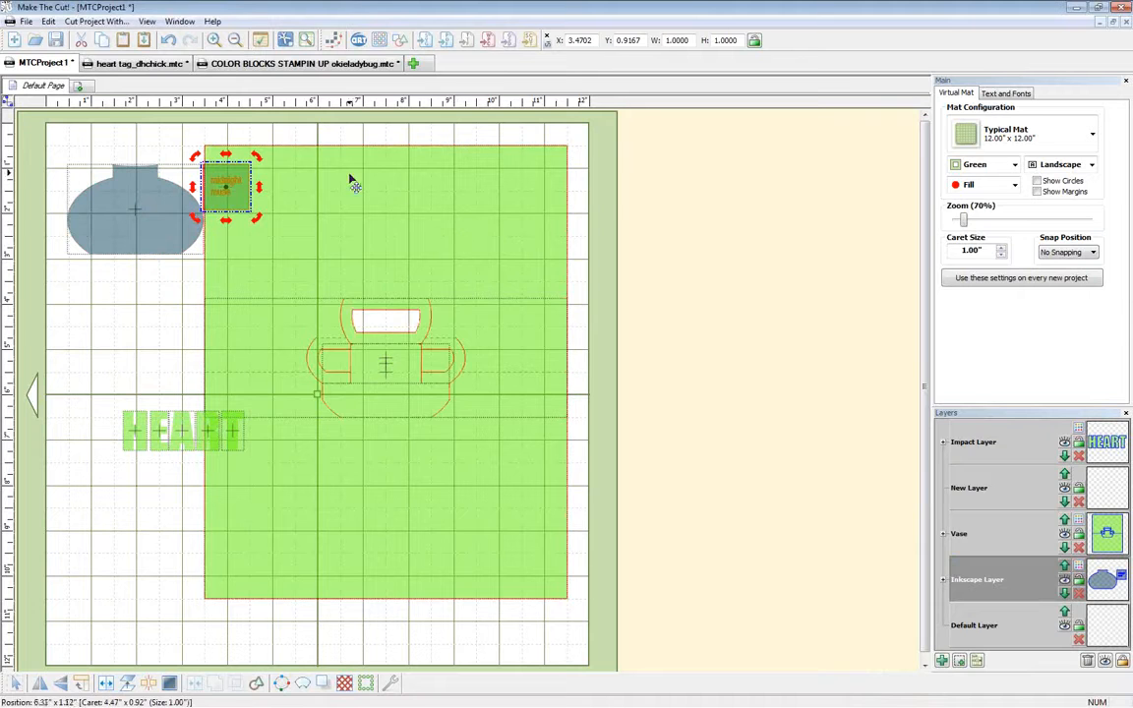
{"action": "key", "text": "Delete"}
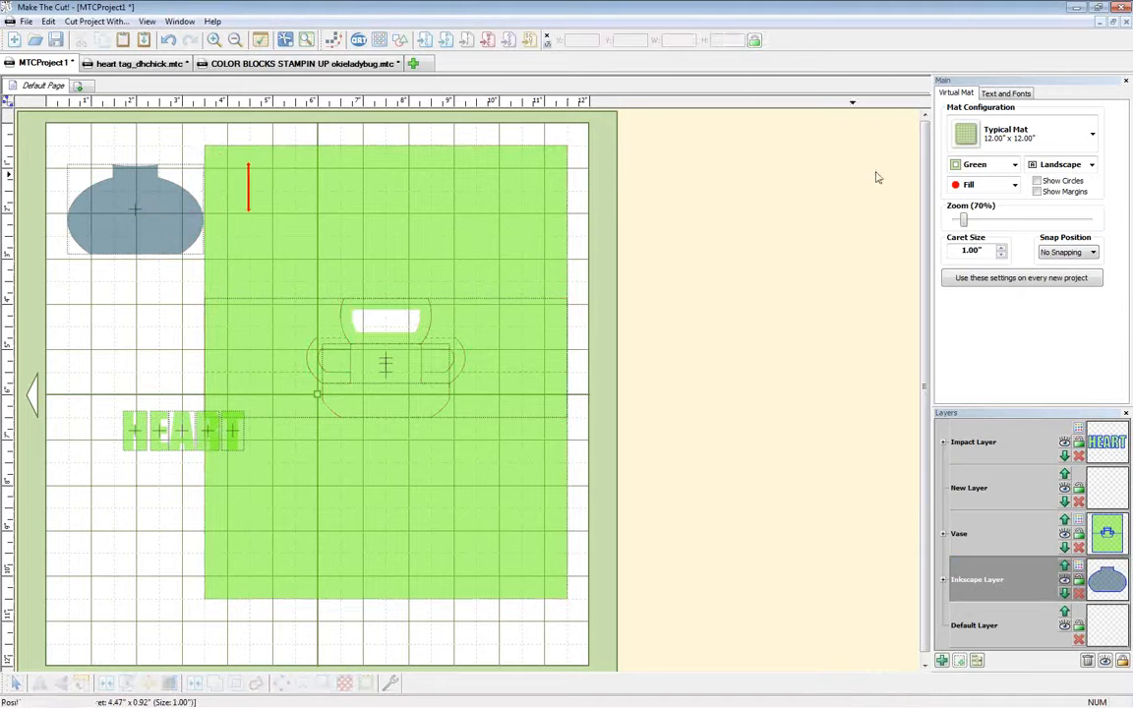
- Set the mat color scheme of MTCProject1 to Contrast
{"action": "left_click", "coordinate": [1014, 164]}
{"action": "left_click", "coordinate": [979, 276]}
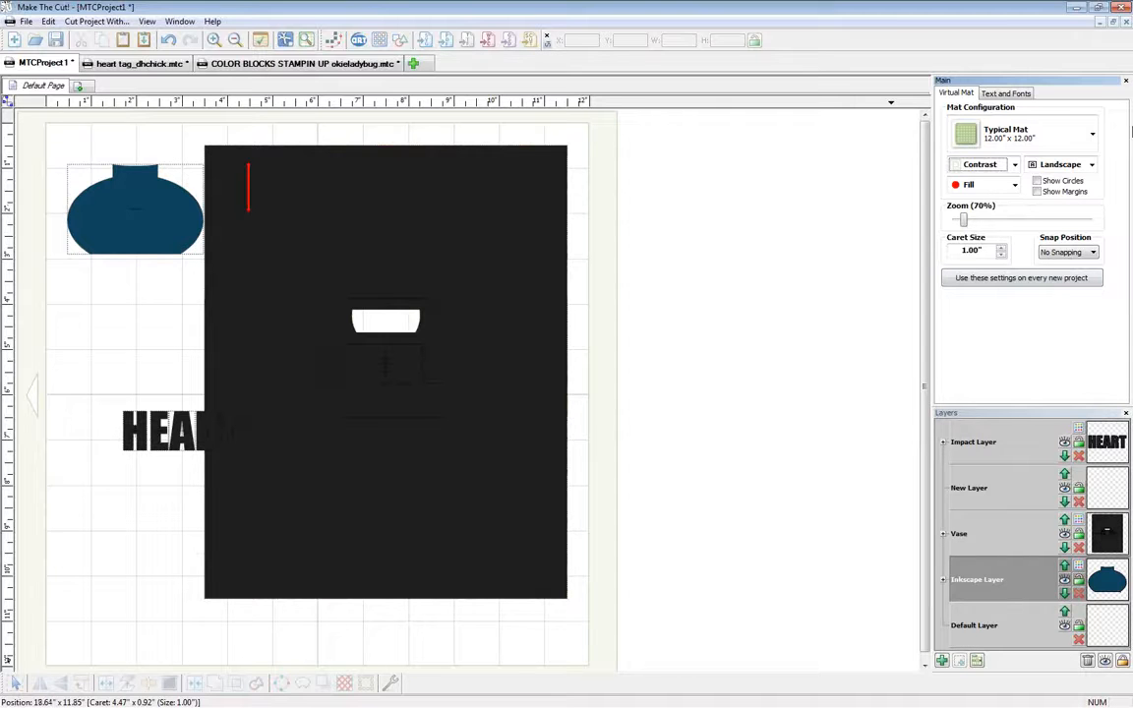
- Switch to the browser to view the Stampin Up Color Blocks forum post and return to MTCProject1
{"action": "key", "text": "alt+Tab"}
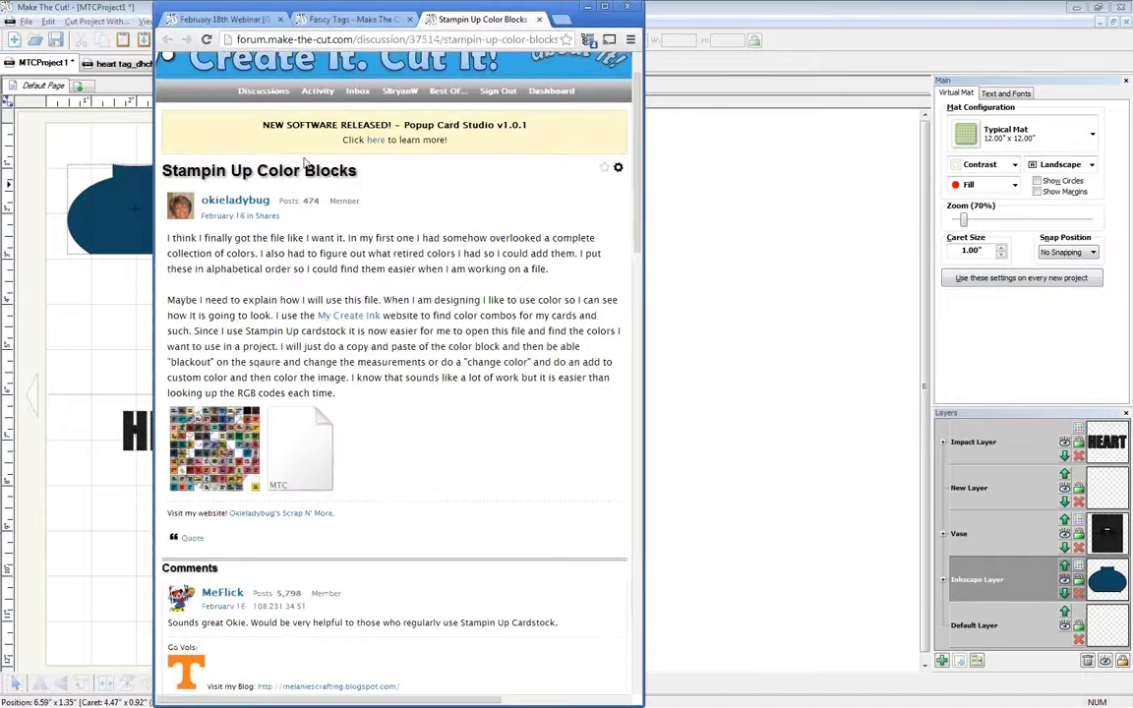
{"action": "mouse_move", "coordinate": [222, 472]}
{"action": "key", "text": "alt+Tab"}
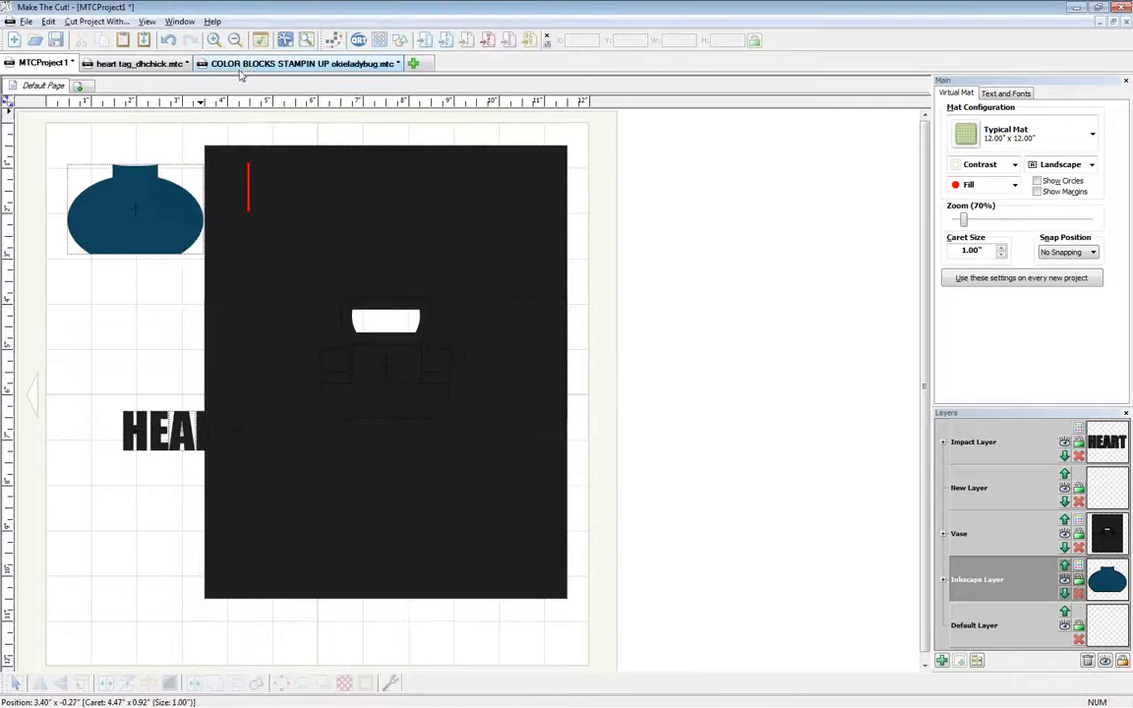
- Check the custom color settings of the layer in the color blocks project, leaving its colors as they are
{"action": "left_click", "coordinate": [241, 66]}
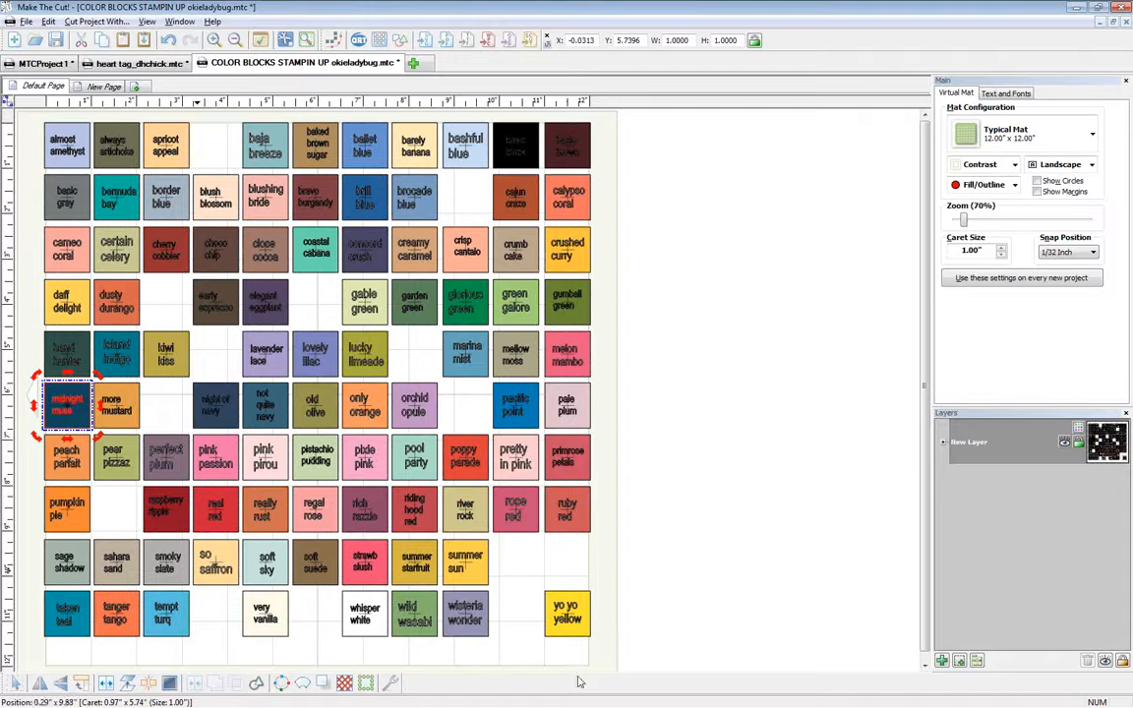
{"action": "left_click", "coordinate": [1078, 427]}
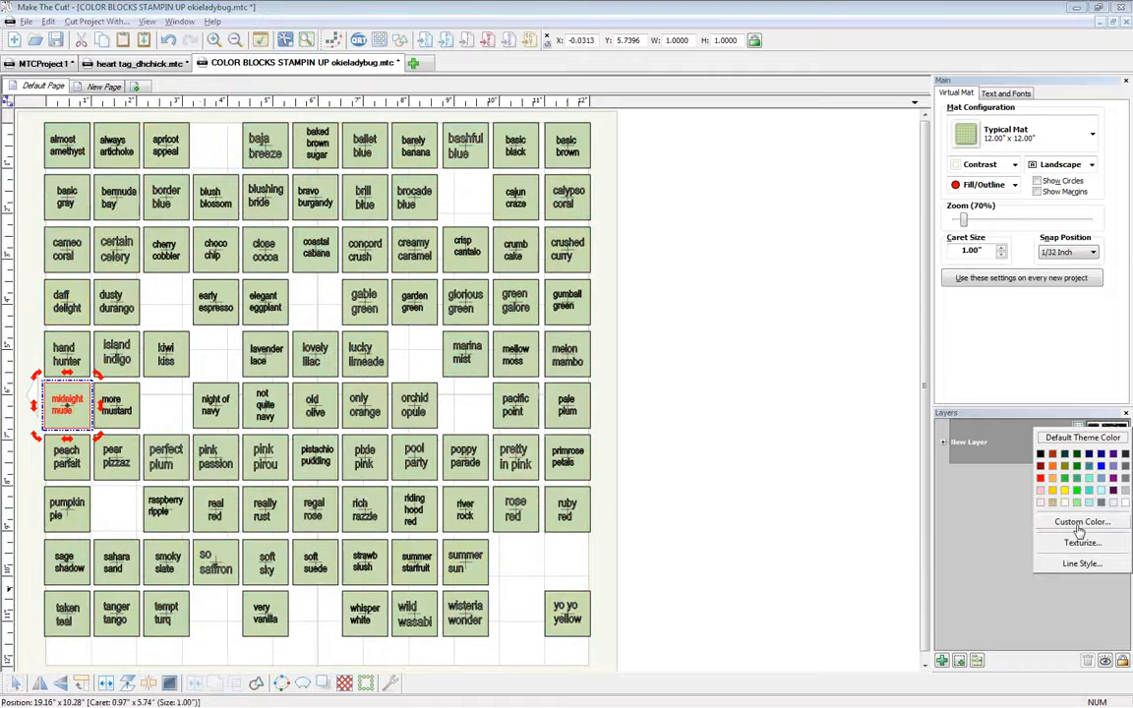
{"action": "left_click", "coordinate": [1078, 524]}
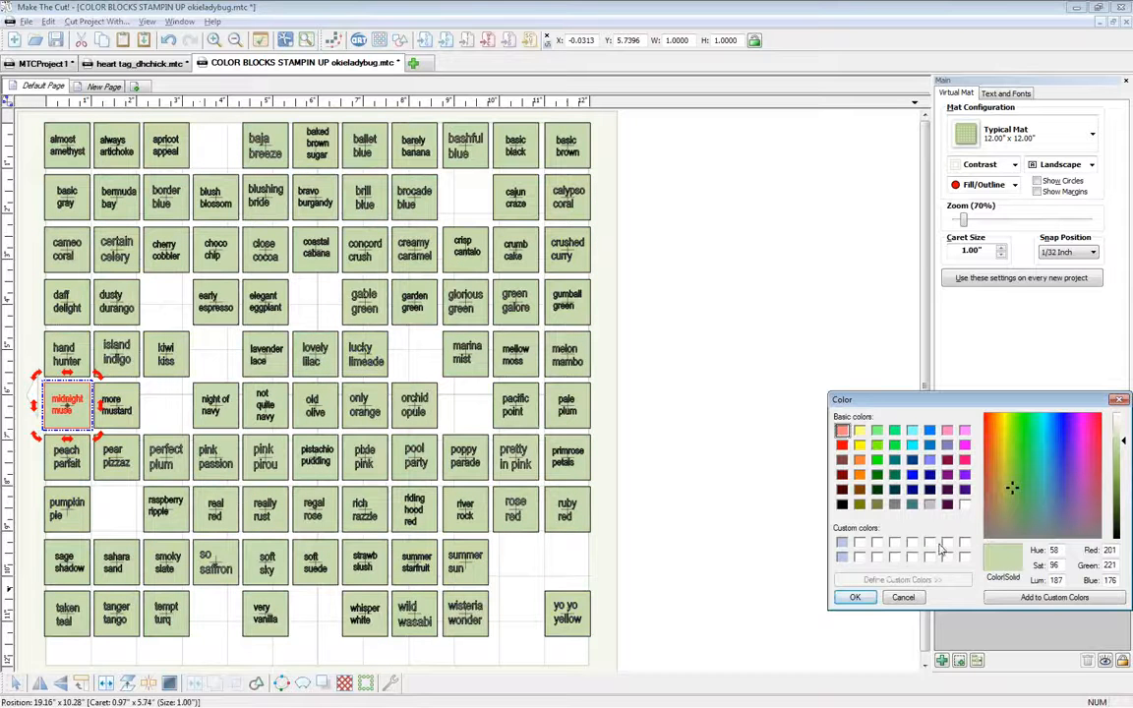
{"action": "left_click", "coordinate": [1121, 400]}
{"action": "left_click", "coordinate": [698, 362]}
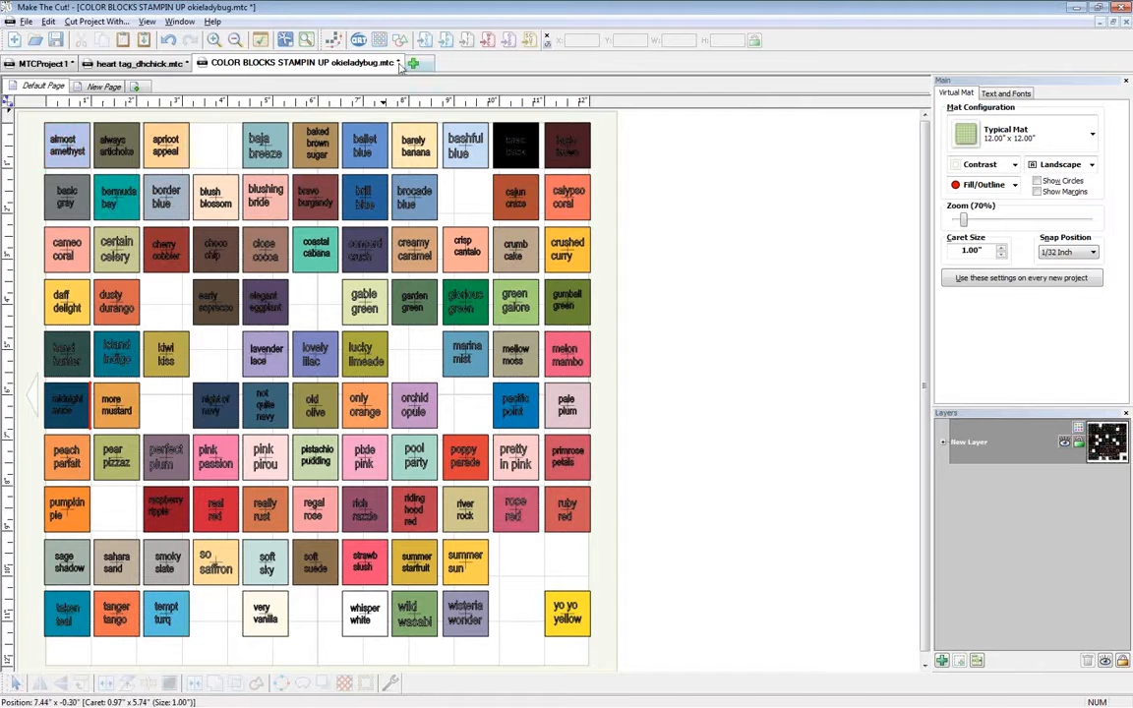
- Highlight the forum post's passage in the browser about copying and pasting the color block, and return to the project
{"action": "key", "text": "alt+Tab"}
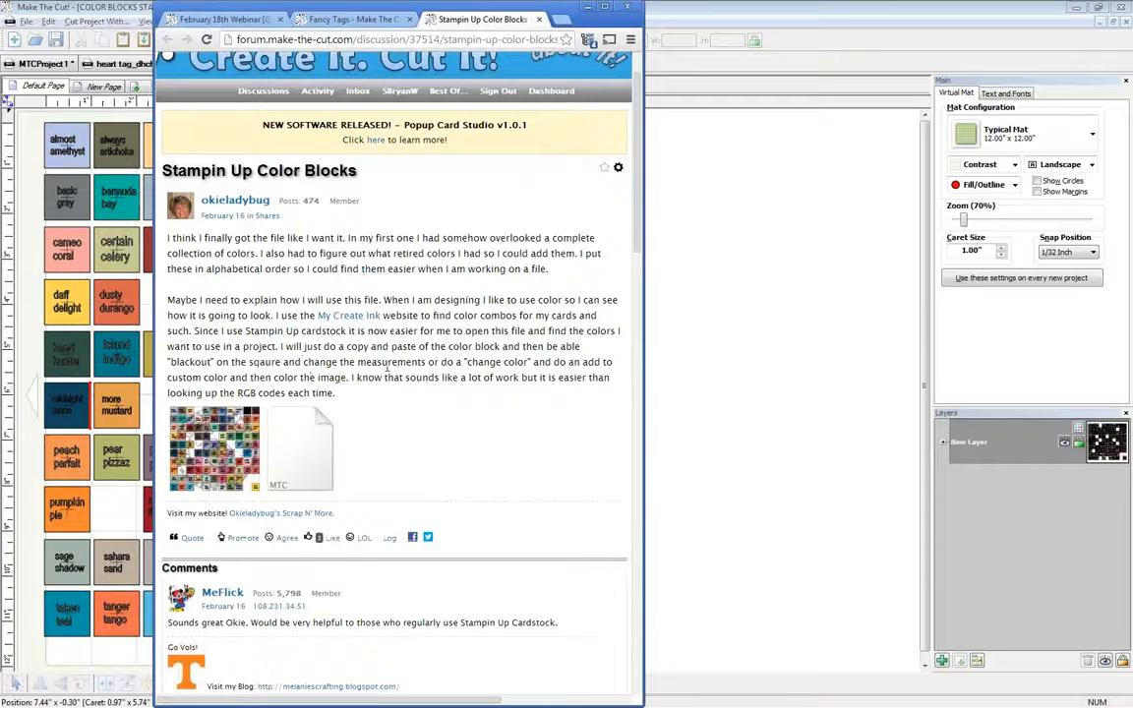
{"action": "left_click_drag", "start_coordinate": [329, 348], "coordinate": [551, 348]}
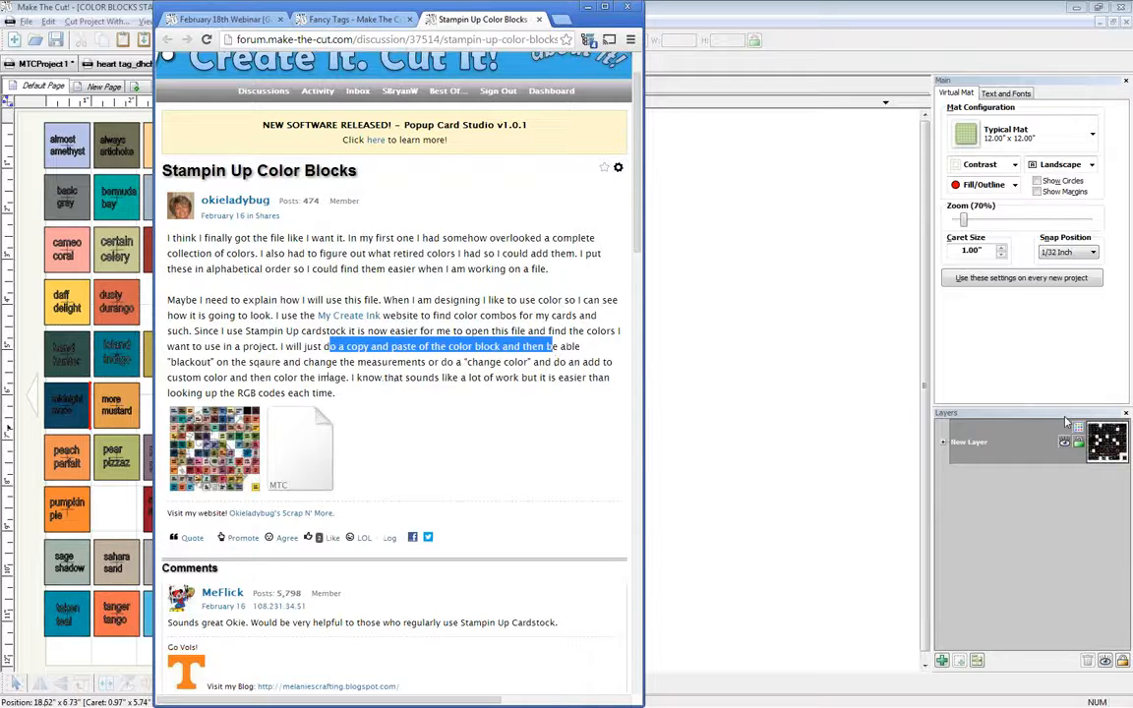
{"action": "left_click", "coordinate": [840, 12]}
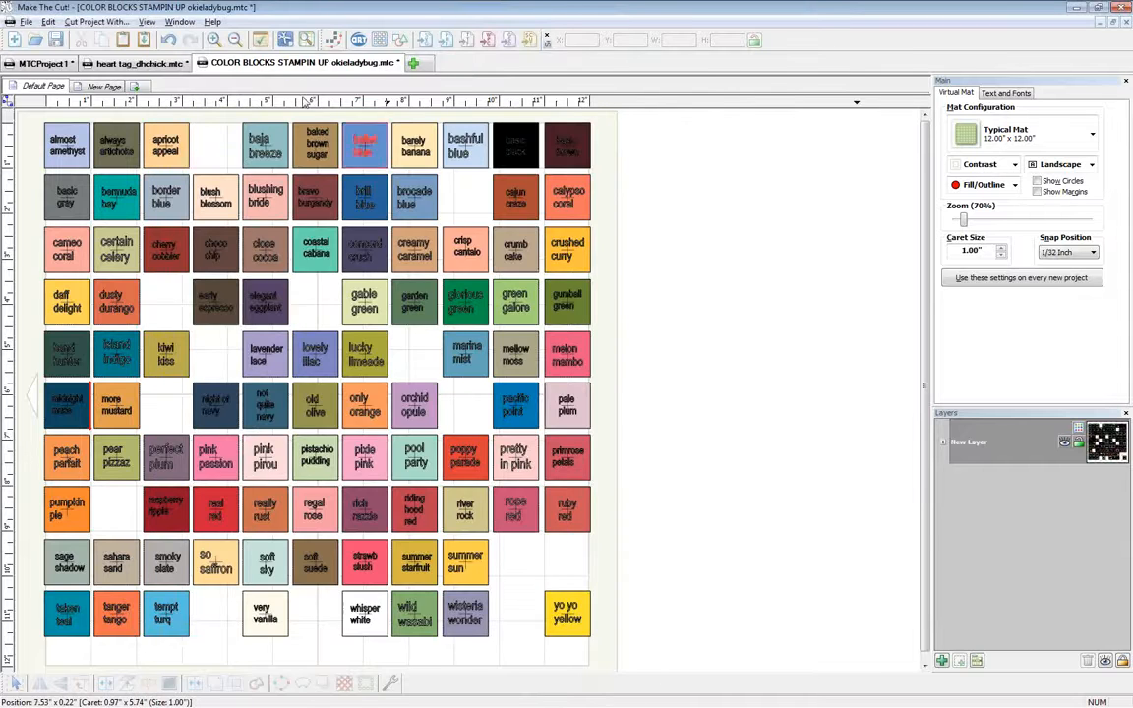
- Look at MTCProject1, then examine the color blocks project's individual layer shapes and the layer's custom color settings
{"action": "left_click", "coordinate": [52, 63]}
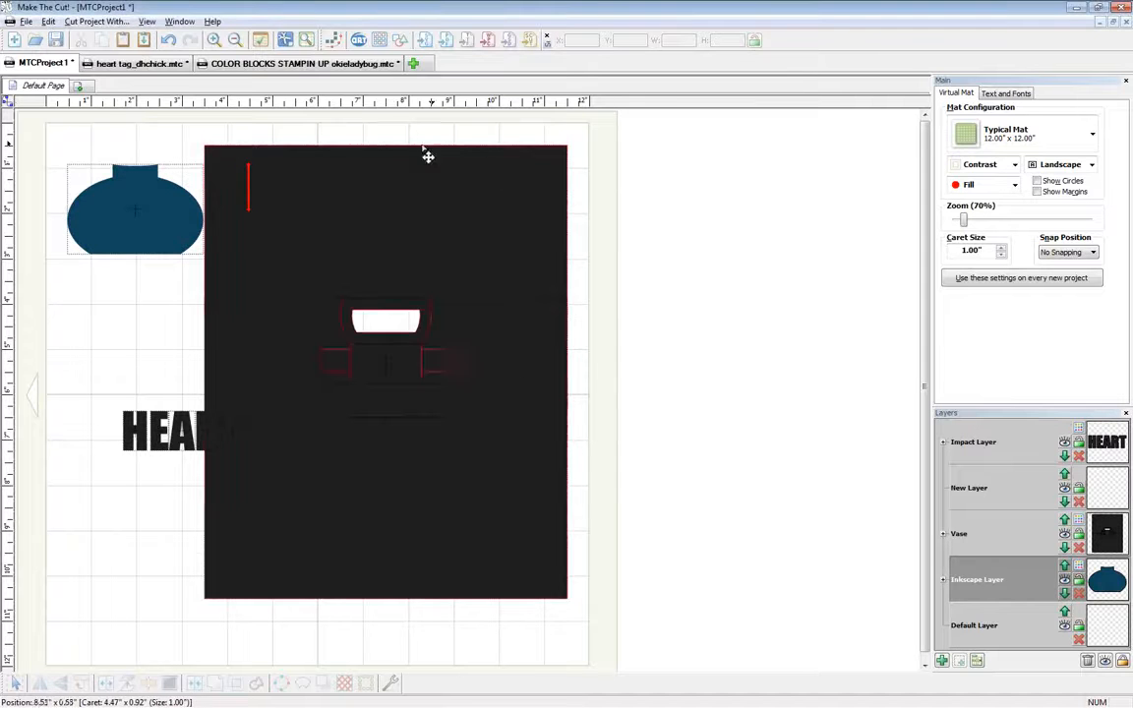
{"action": "left_click", "coordinate": [330, 65]}
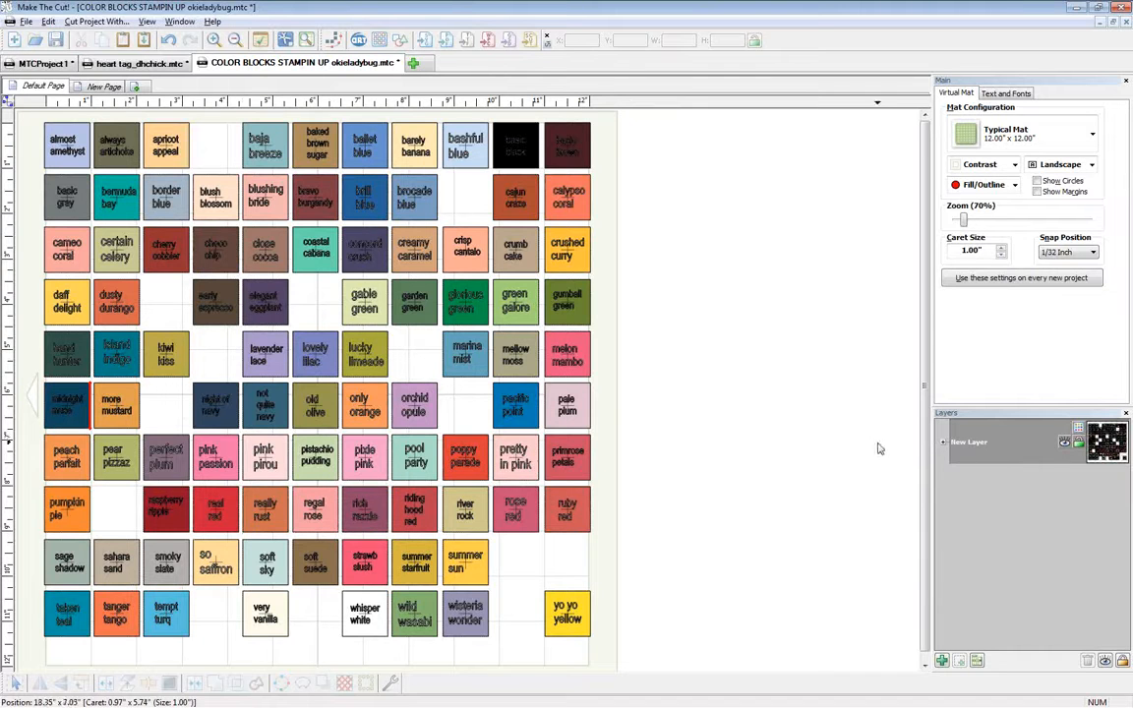
{"action": "left_click", "coordinate": [943, 442]}
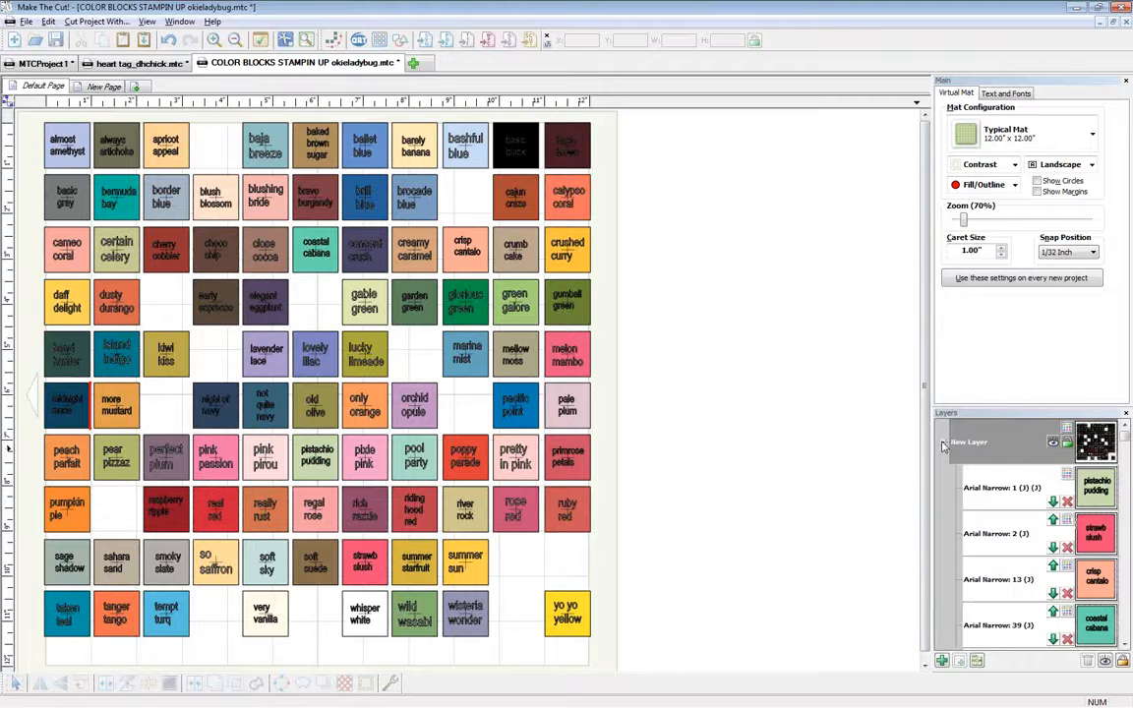
{"action": "left_click", "coordinate": [943, 443]}
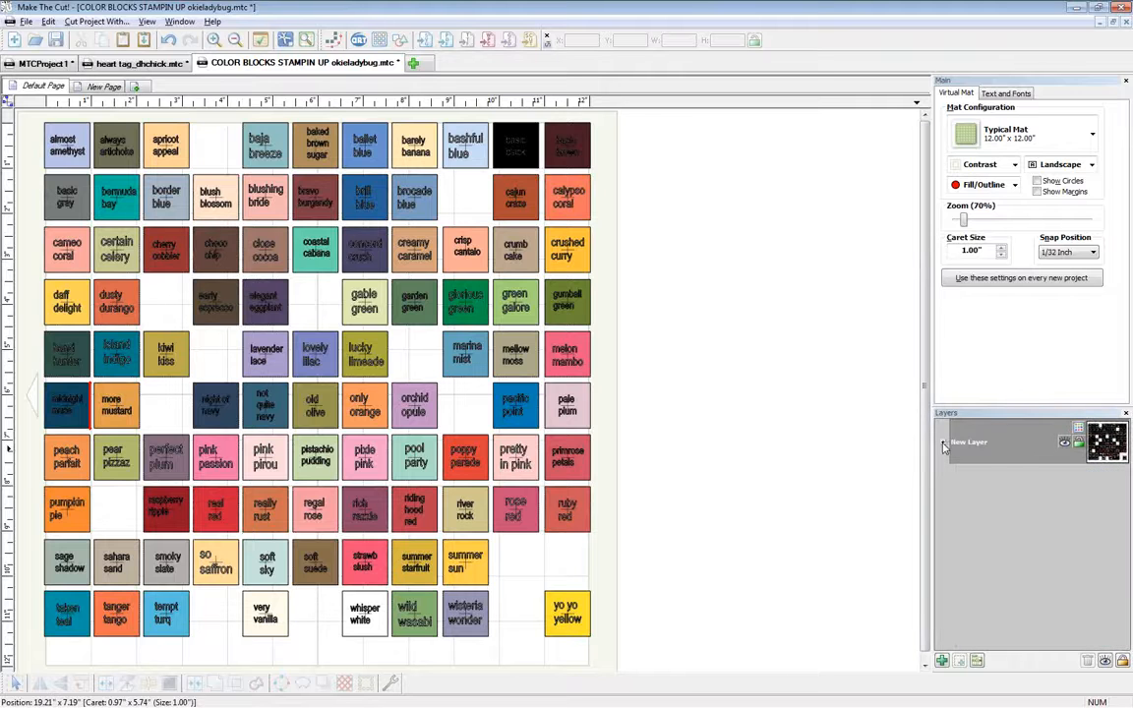
{"action": "left_click", "coordinate": [1079, 430]}
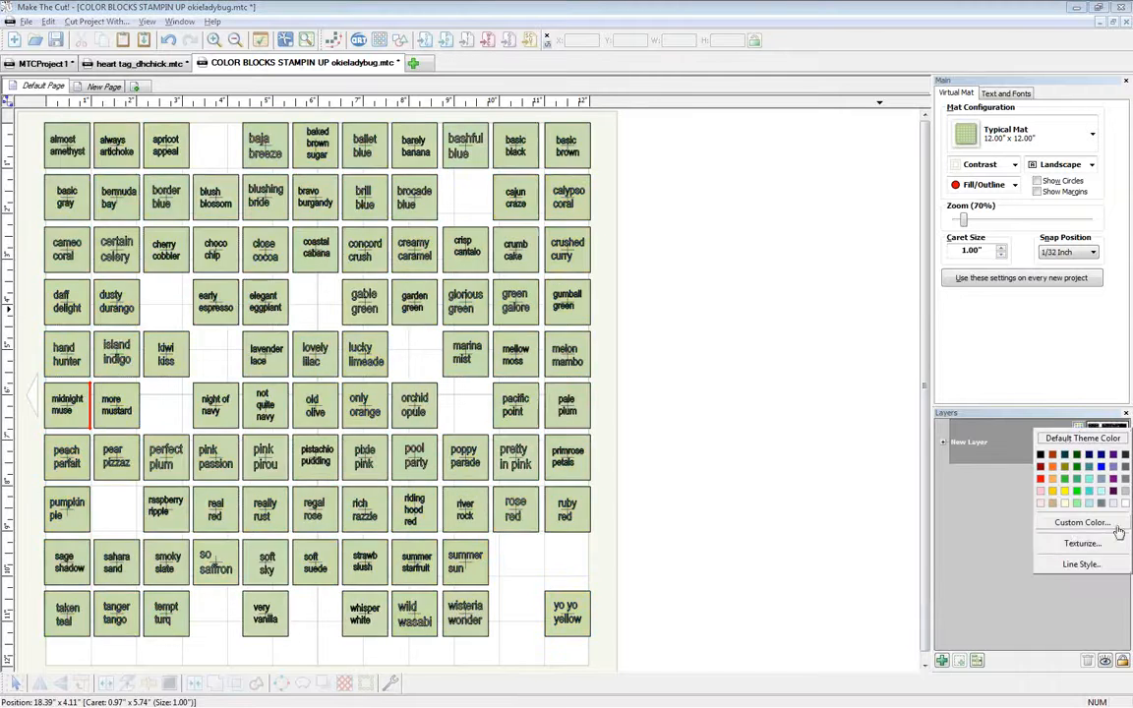
{"action": "left_click", "coordinate": [1086, 525]}
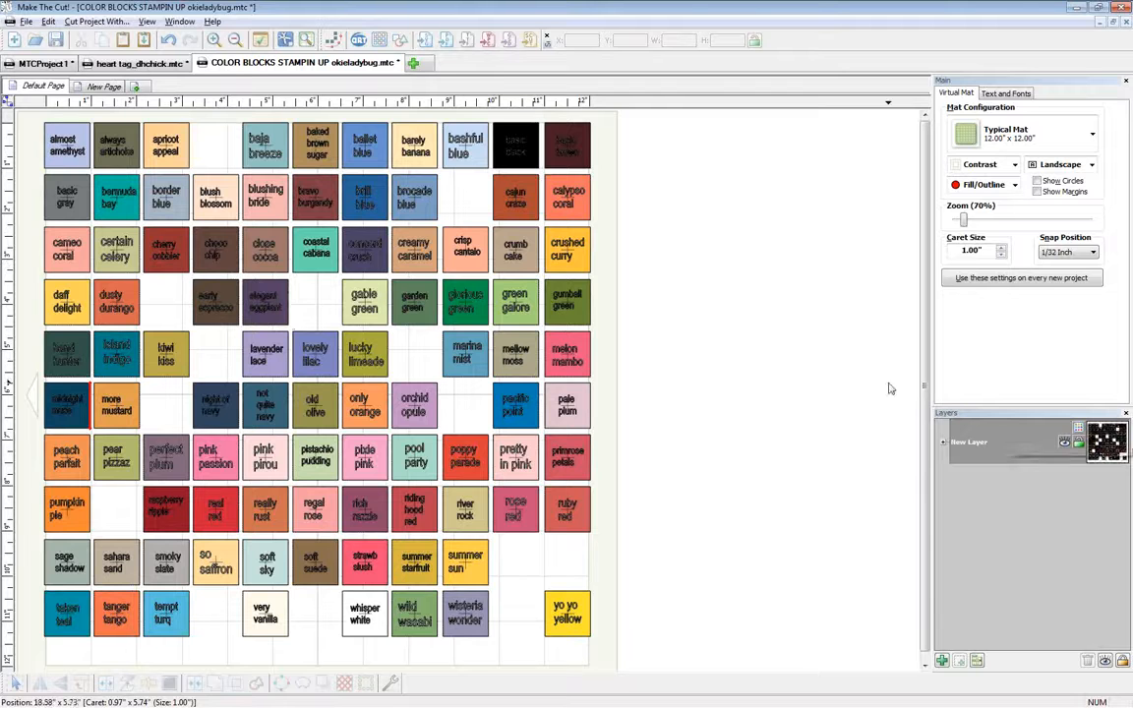
- Recolor the Impact Layer in MTCProject1 with red 15, green 156 and blue 78, adding the color to the custom colors
{"action": "left_click", "coordinate": [50, 63]}
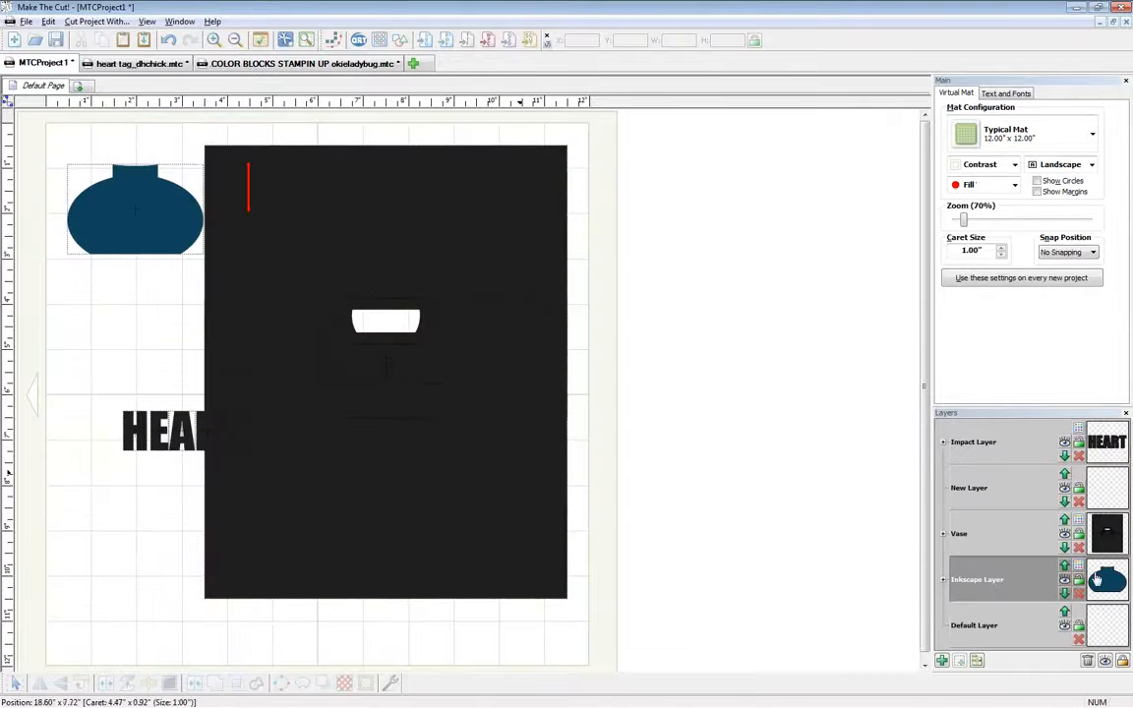
{"action": "left_click", "coordinate": [1093, 449]}
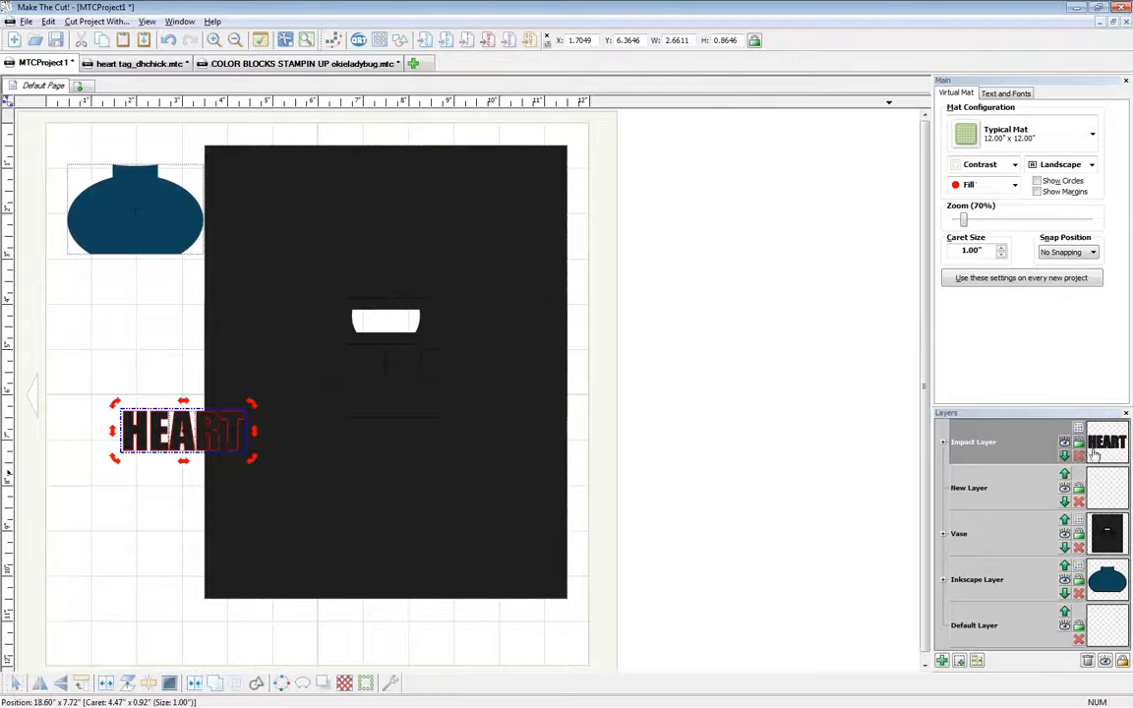
{"action": "left_click", "coordinate": [1080, 429]}
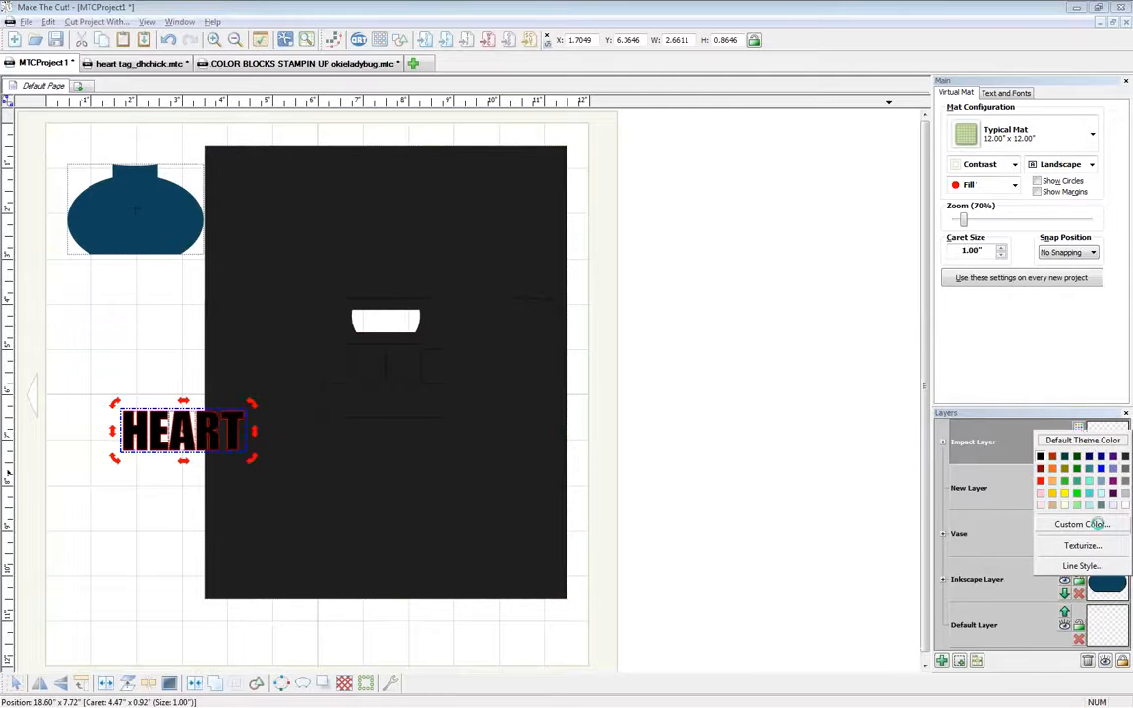
{"action": "left_click", "coordinate": [1104, 523]}
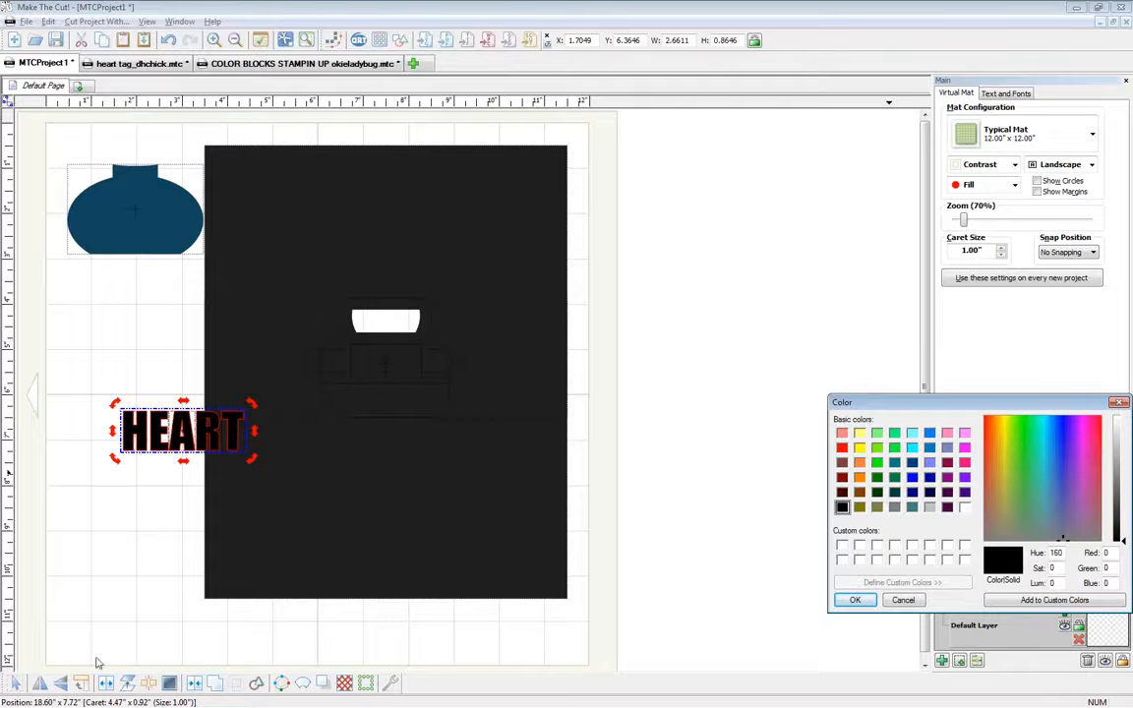
{"action": "double_click", "coordinate": [1107, 554]}
{"action": "type", "text": "15"}
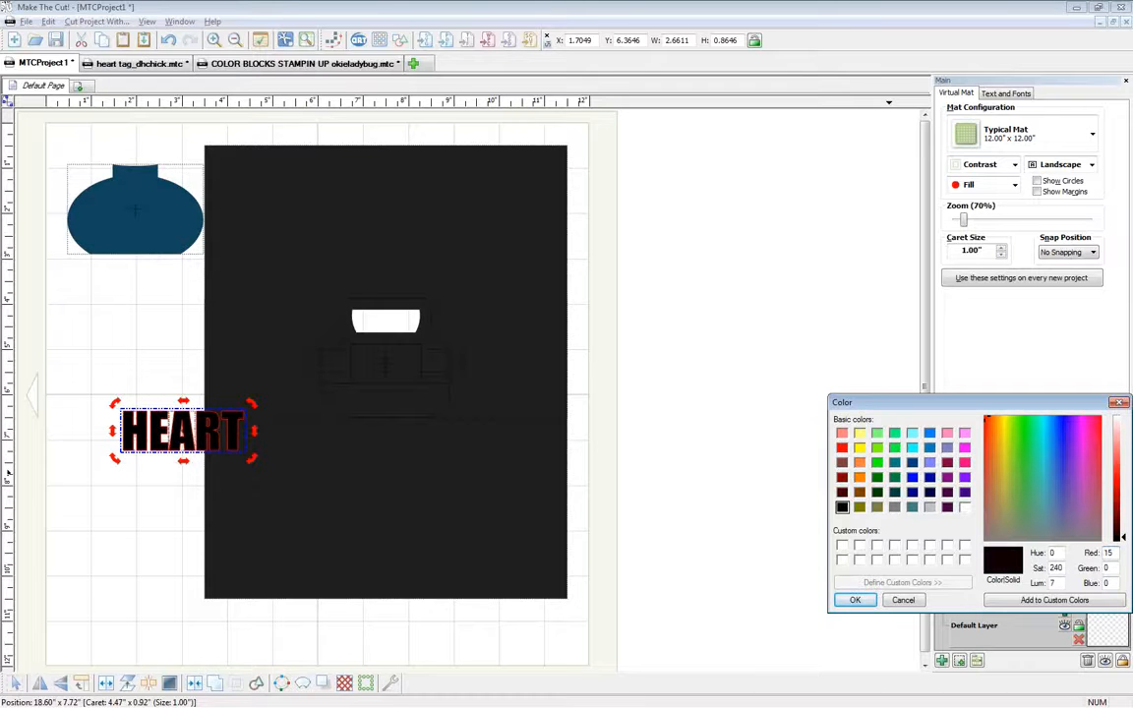
{"action": "key", "text": "Tab"}
{"action": "type", "text": "156"}
{"action": "key", "text": "Tab"}
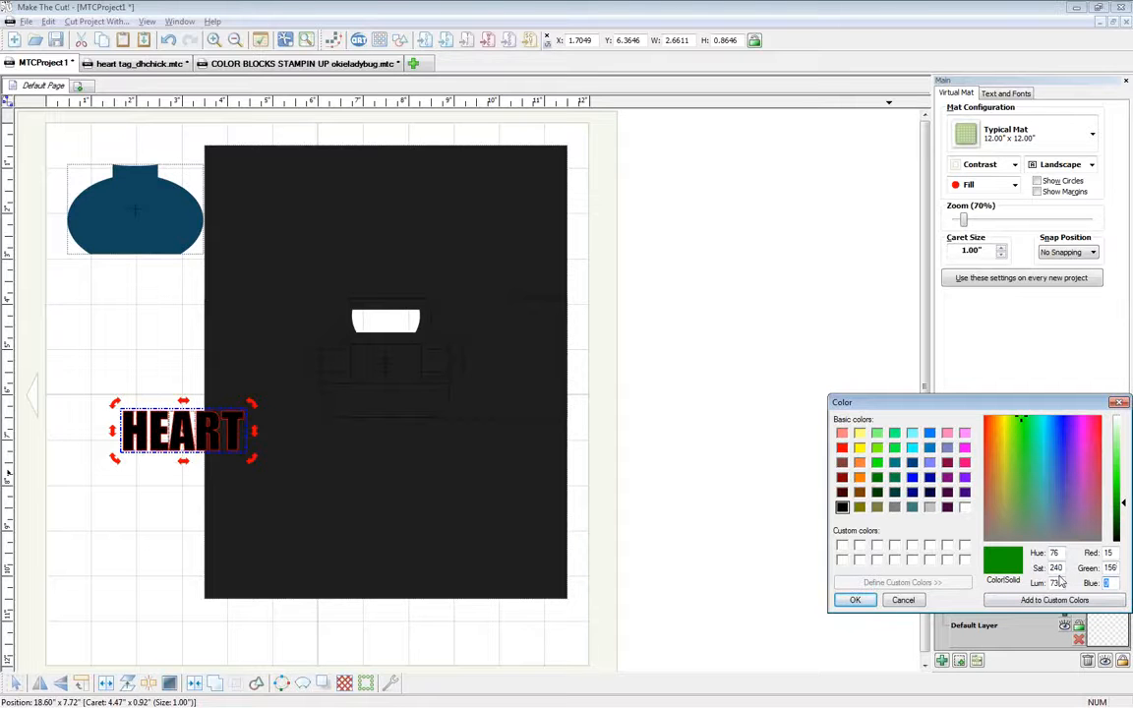
{"action": "type", "text": "78"}
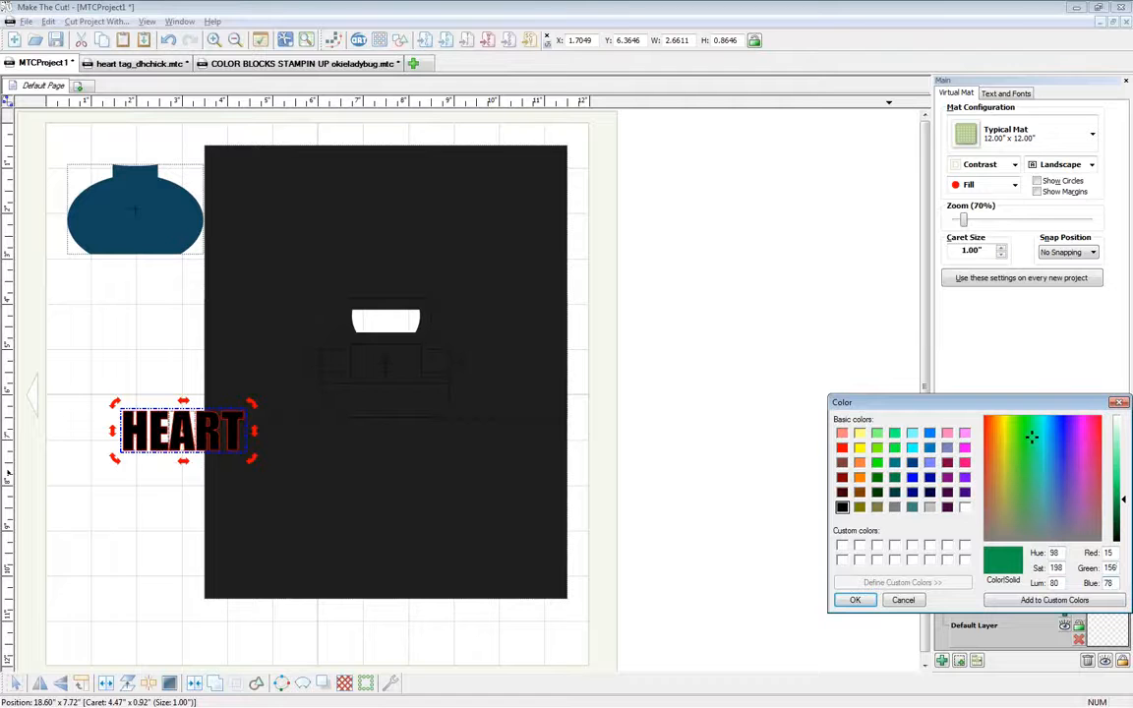
{"action": "left_click", "coordinate": [1031, 601]}
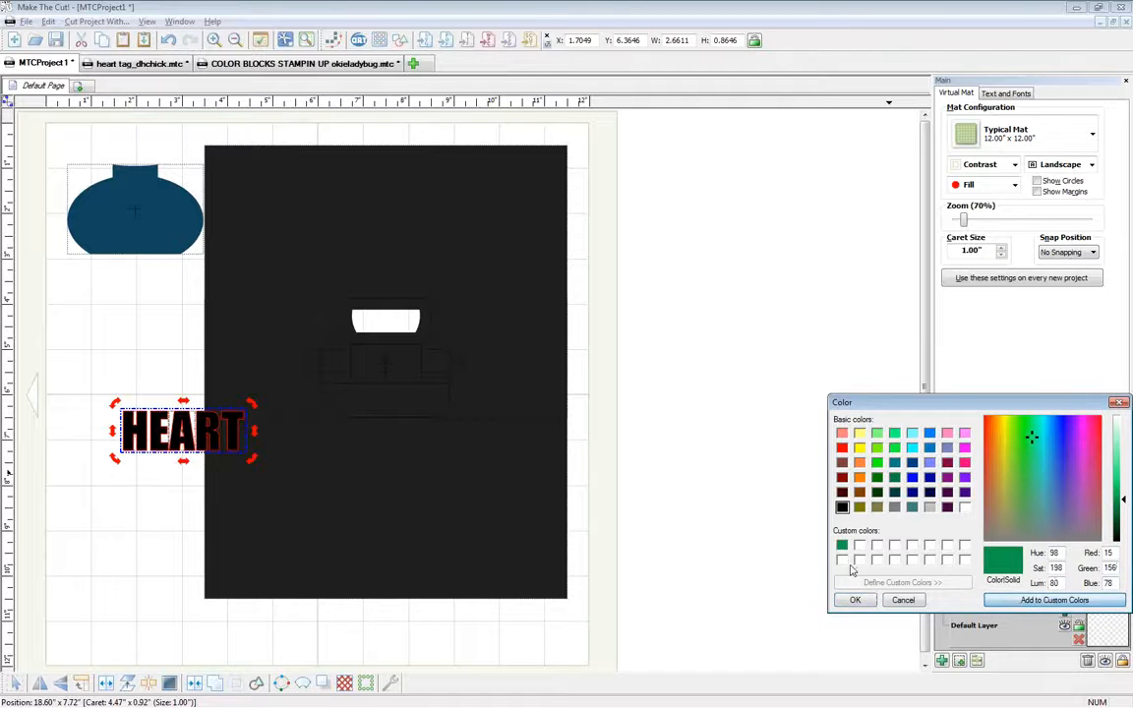
{"action": "left_click", "coordinate": [854, 600]}
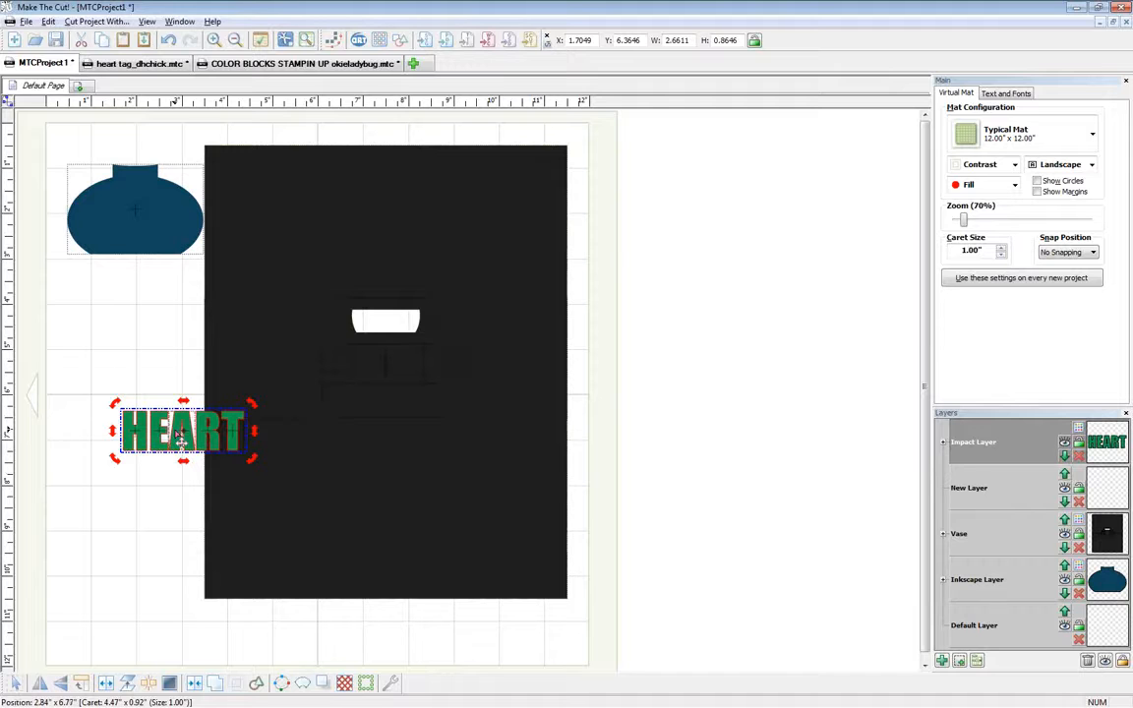
- Review the RGB values and saved custom color of the Impact Layer in its custom color settings
{"action": "left_click", "coordinate": [1079, 428]}
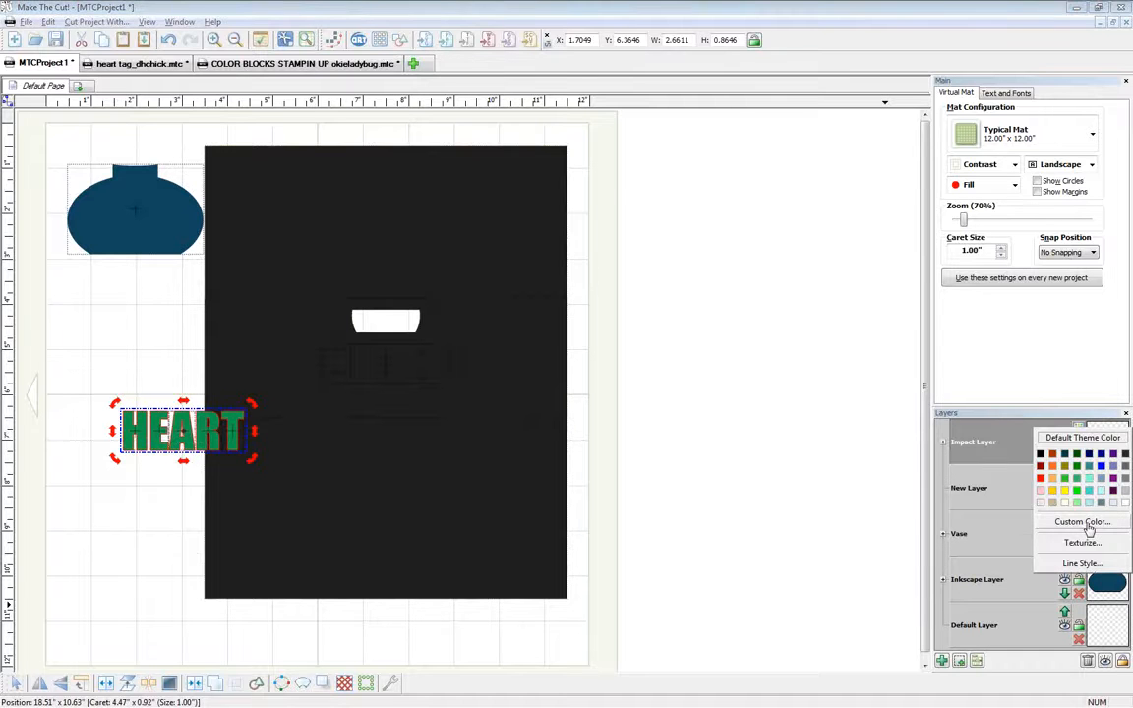
{"action": "left_click", "coordinate": [1086, 524]}
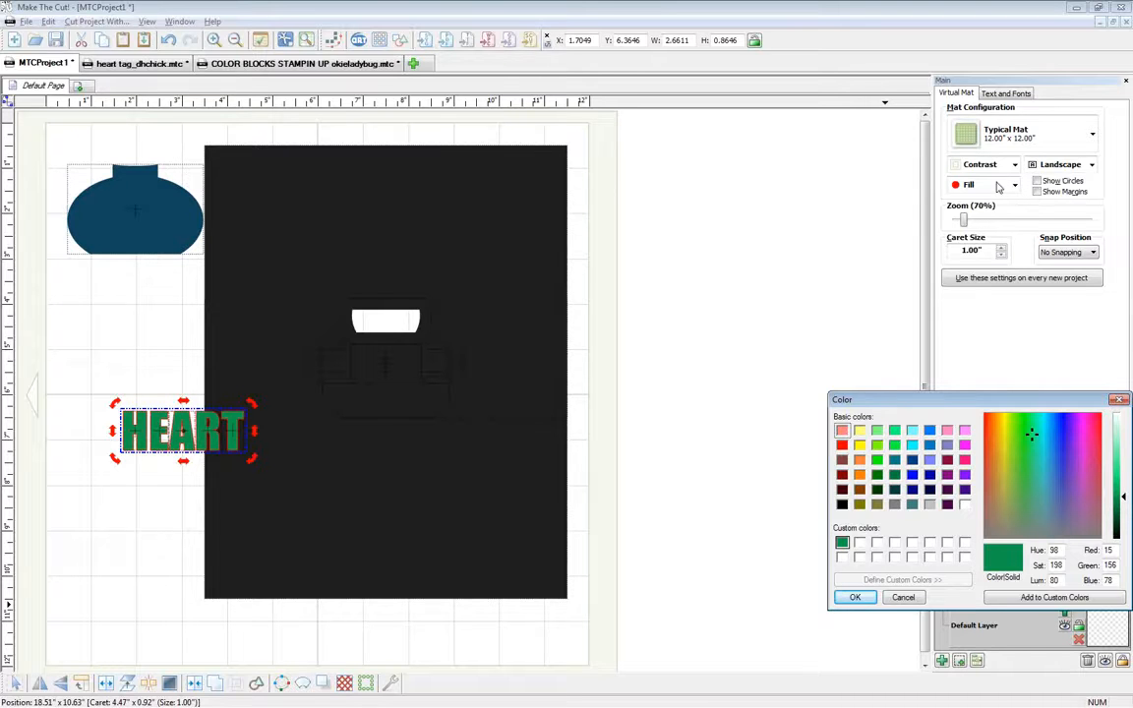
{"action": "key", "text": "Return"}
- Set the mat color scheme to Blue and glance at the text and font settings
{"action": "left_click", "coordinate": [988, 184]}
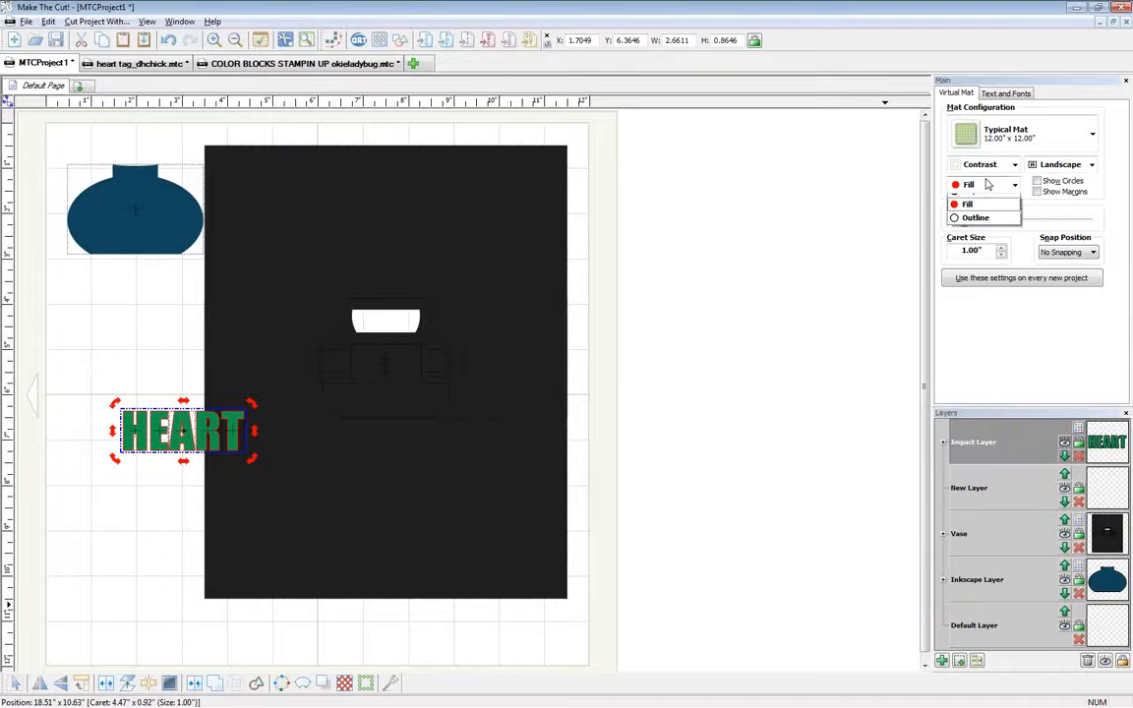
{"action": "left_click", "coordinate": [986, 169]}
{"action": "left_click", "coordinate": [986, 169]}
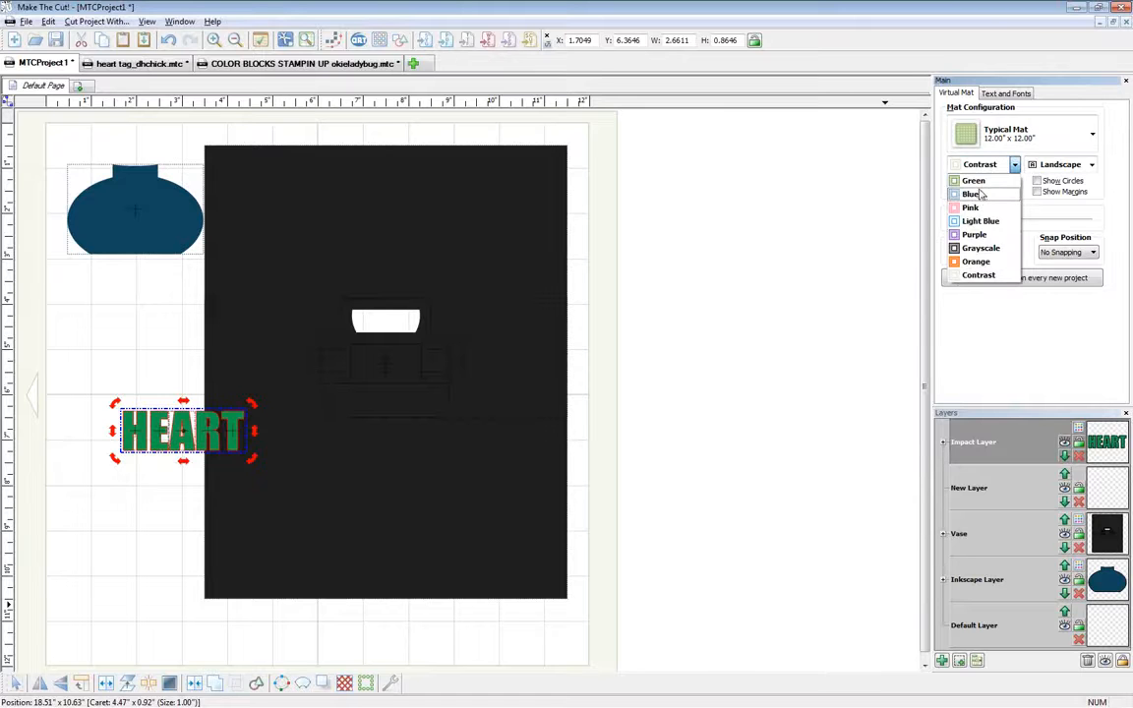
{"action": "left_click", "coordinate": [973, 195]}
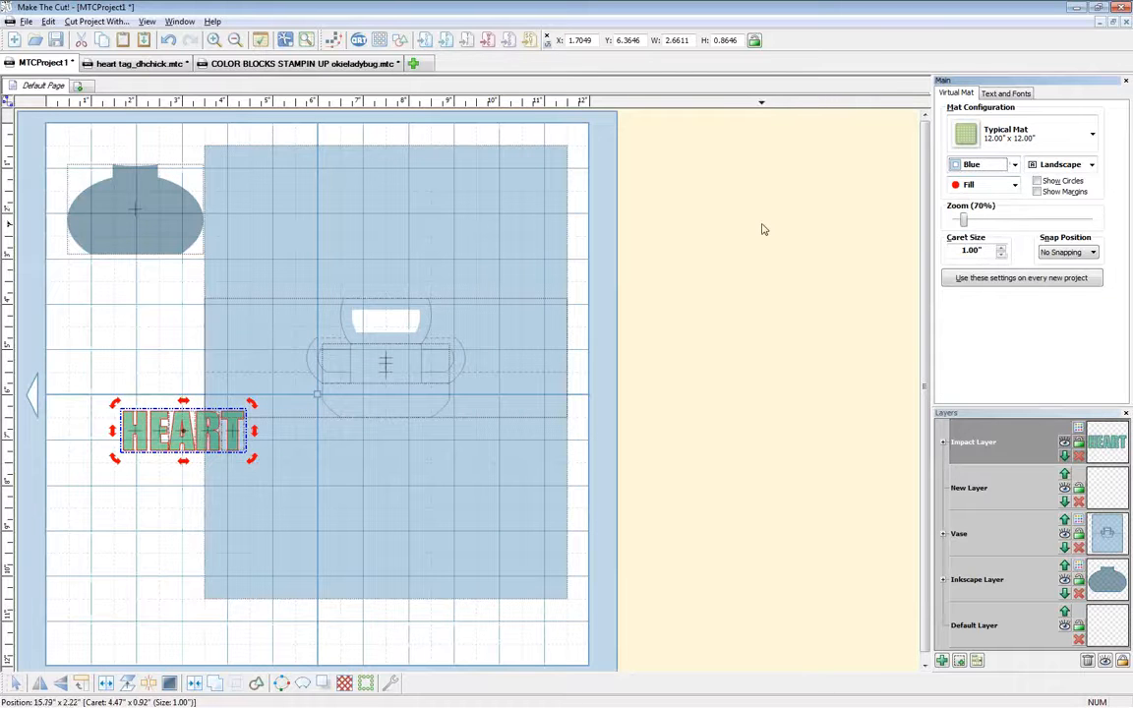
{"action": "left_click", "coordinate": [1003, 93]}
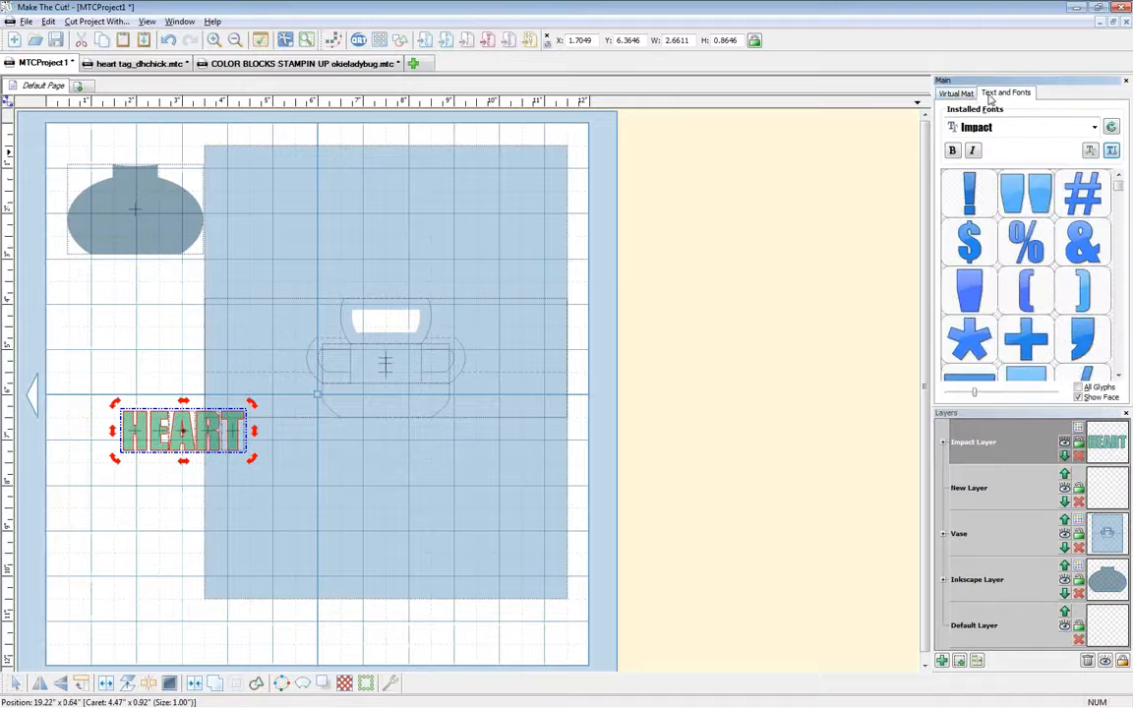
{"action": "left_click", "coordinate": [958, 92]}
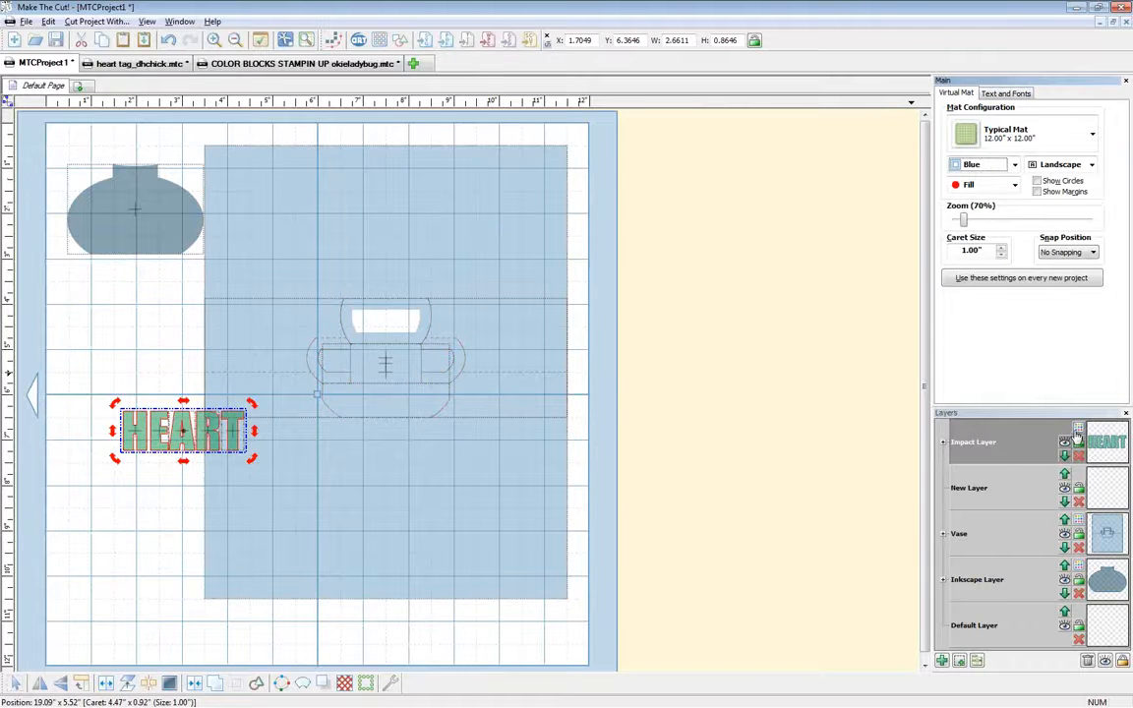
- Recolor the Impact Layer with green 78 and blue 156, adding the color to the custom colors
{"action": "left_click", "coordinate": [1079, 442]}
{"action": "left_click", "coordinate": [1082, 524]}
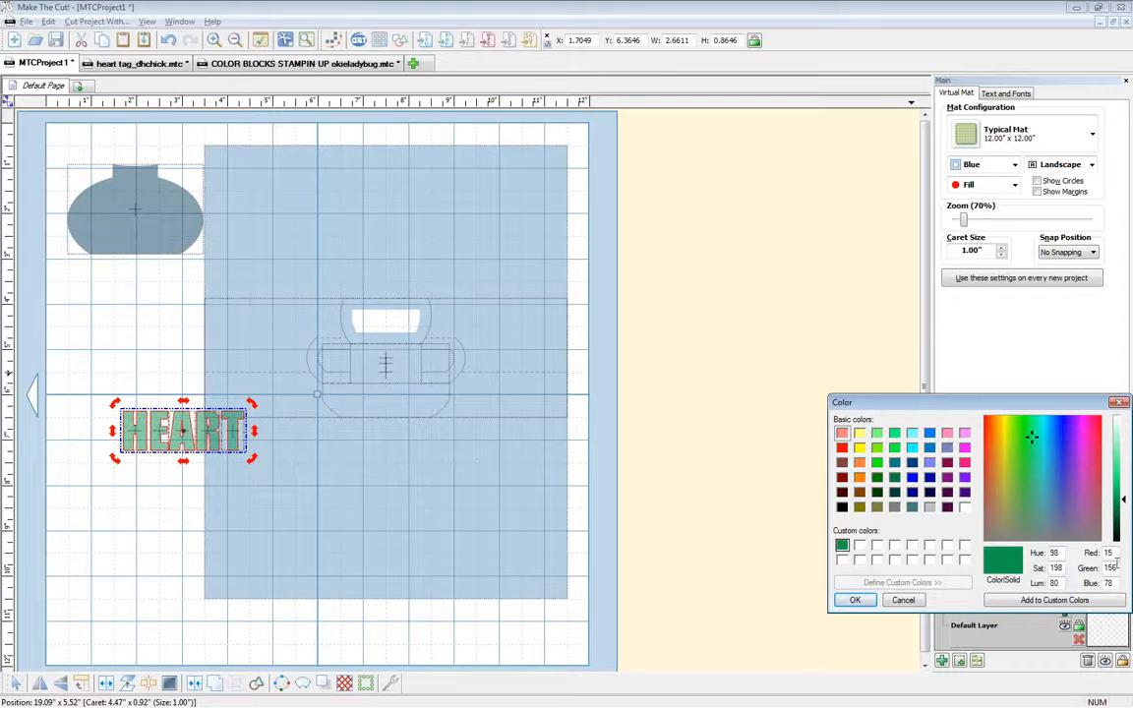
{"action": "left_click_drag", "start_coordinate": [1115, 567], "coordinate": [1099, 572]}
{"action": "key", "text": "BackSpace"}
{"action": "type", "text": "78"}
{"action": "key", "text": "Tab"}
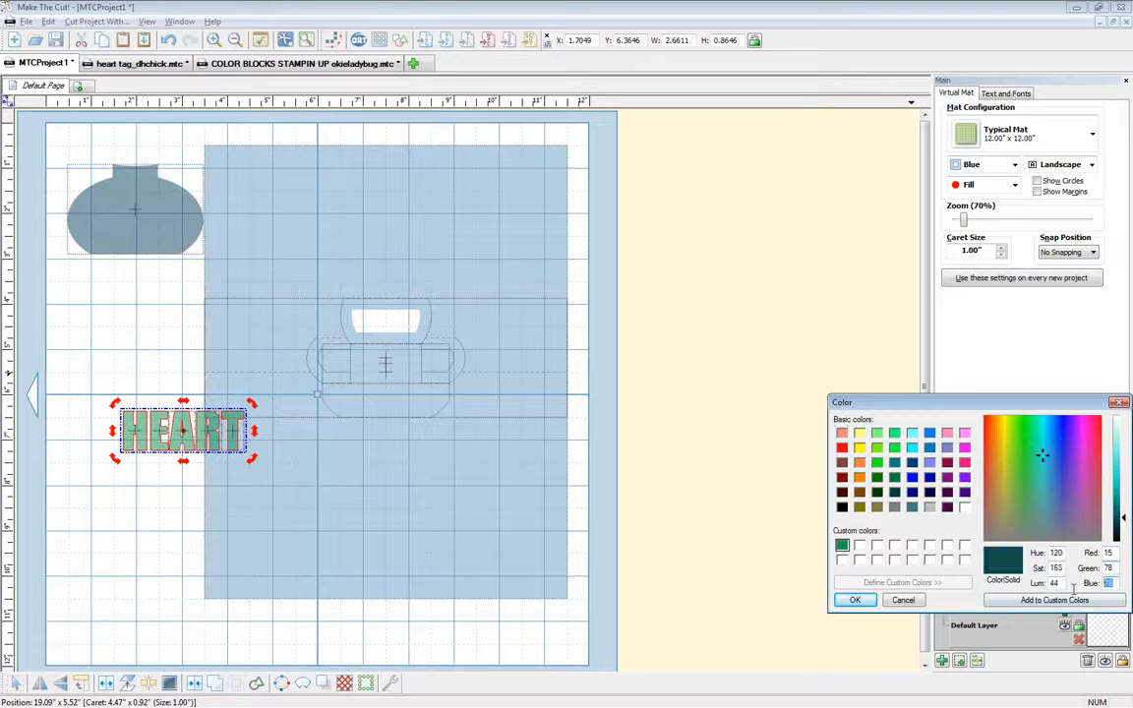
{"action": "type", "text": "156"}
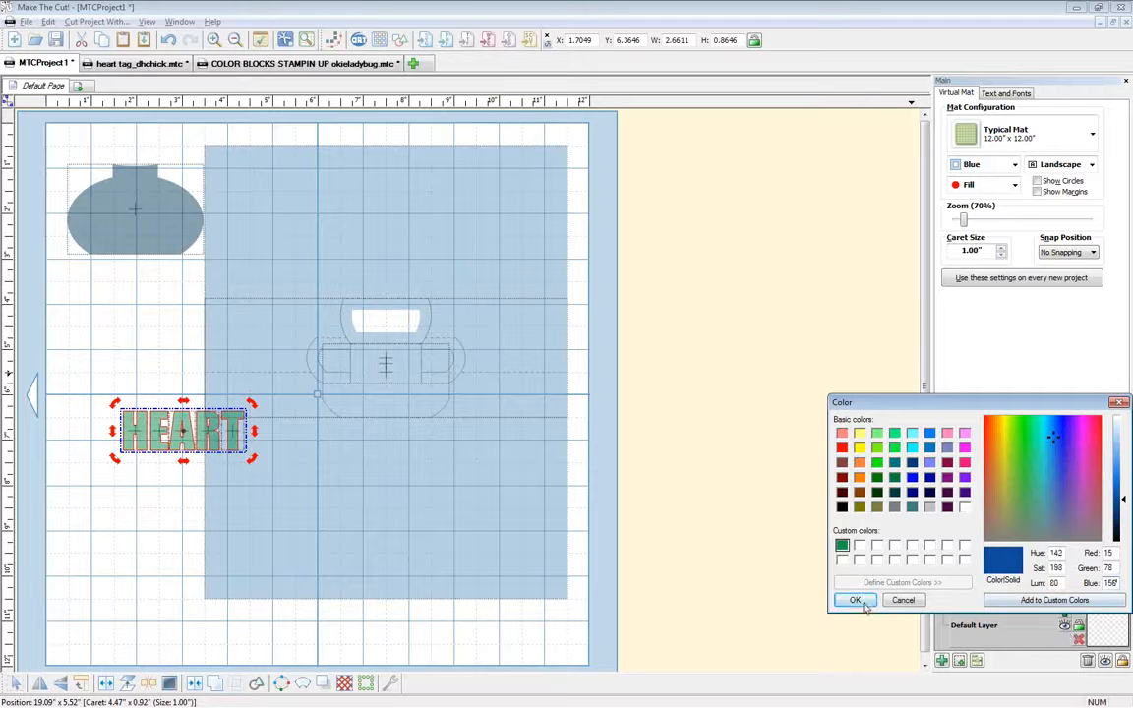
{"action": "left_click", "coordinate": [1055, 600]}
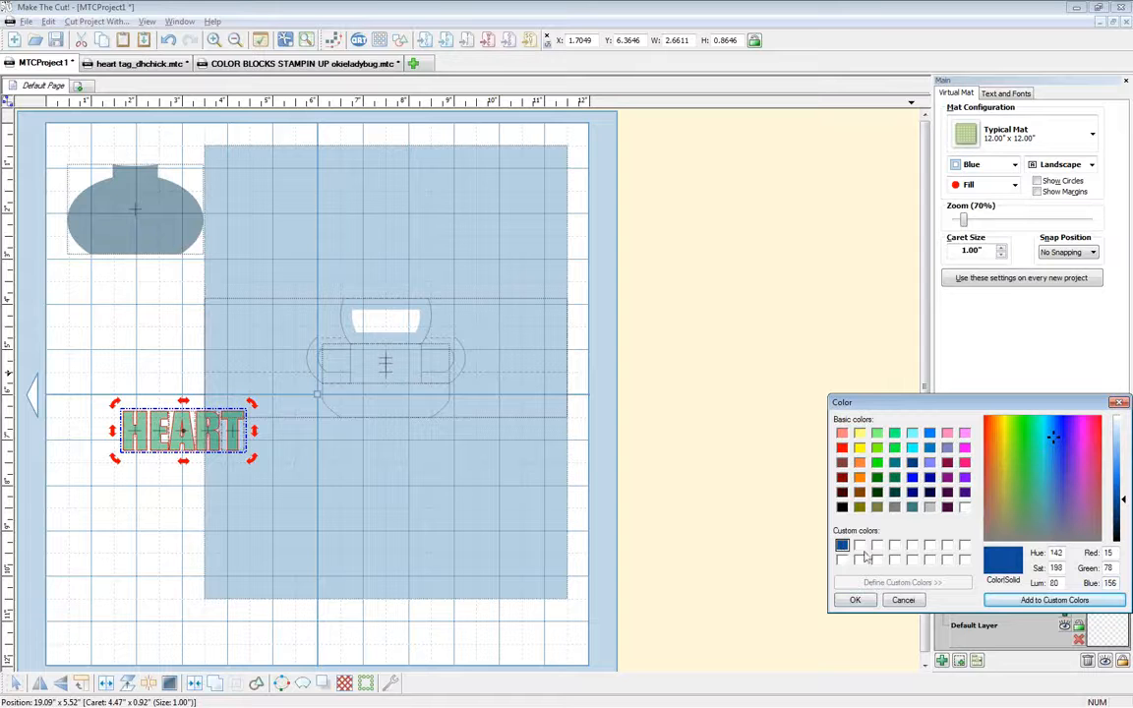
{"action": "left_click", "coordinate": [855, 600]}
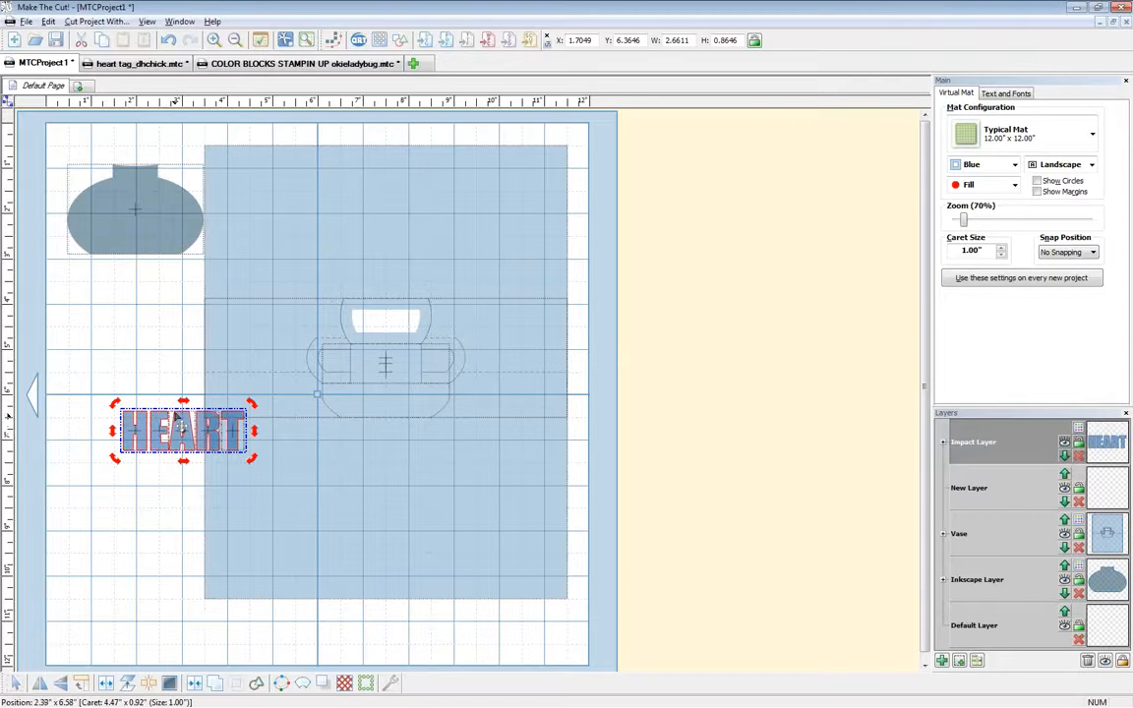
- Switch the mat color scheme to Contrast and back to Green to compare how the layer colors look
{"action": "left_click", "coordinate": [988, 164]}
{"action": "left_click", "coordinate": [974, 267]}
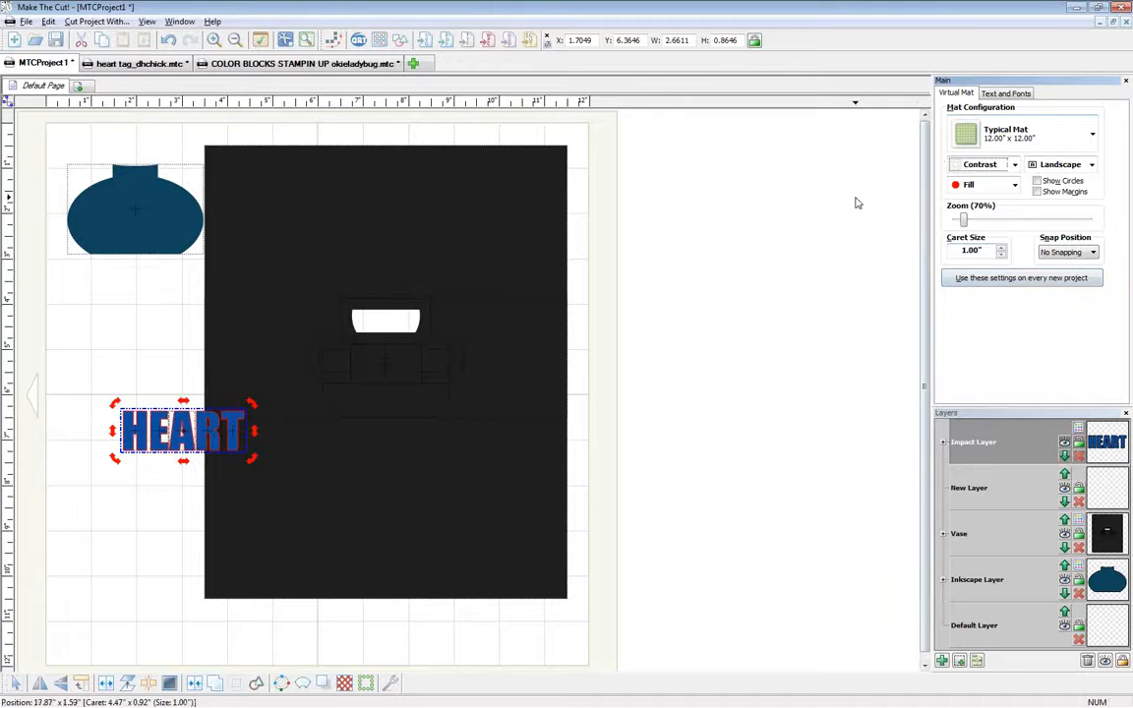
{"action": "left_click", "coordinate": [978, 169]}
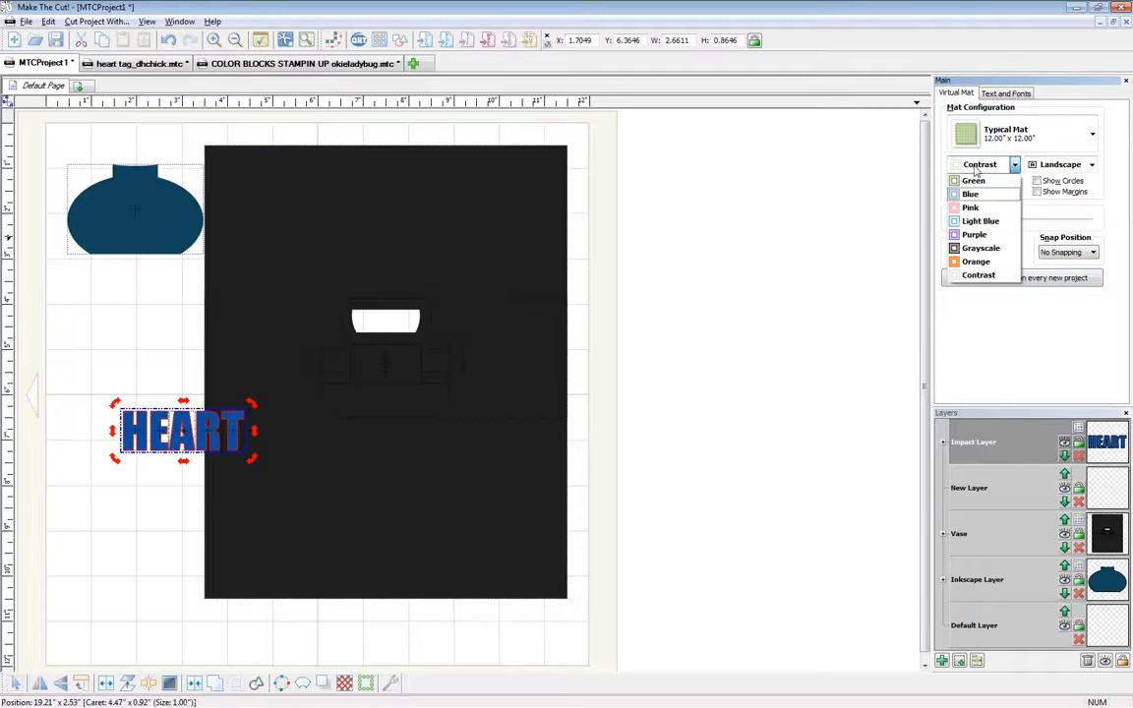
{"action": "left_click", "coordinate": [977, 169]}
{"action": "left_click", "coordinate": [977, 170]}
{"action": "left_click", "coordinate": [973, 182]}
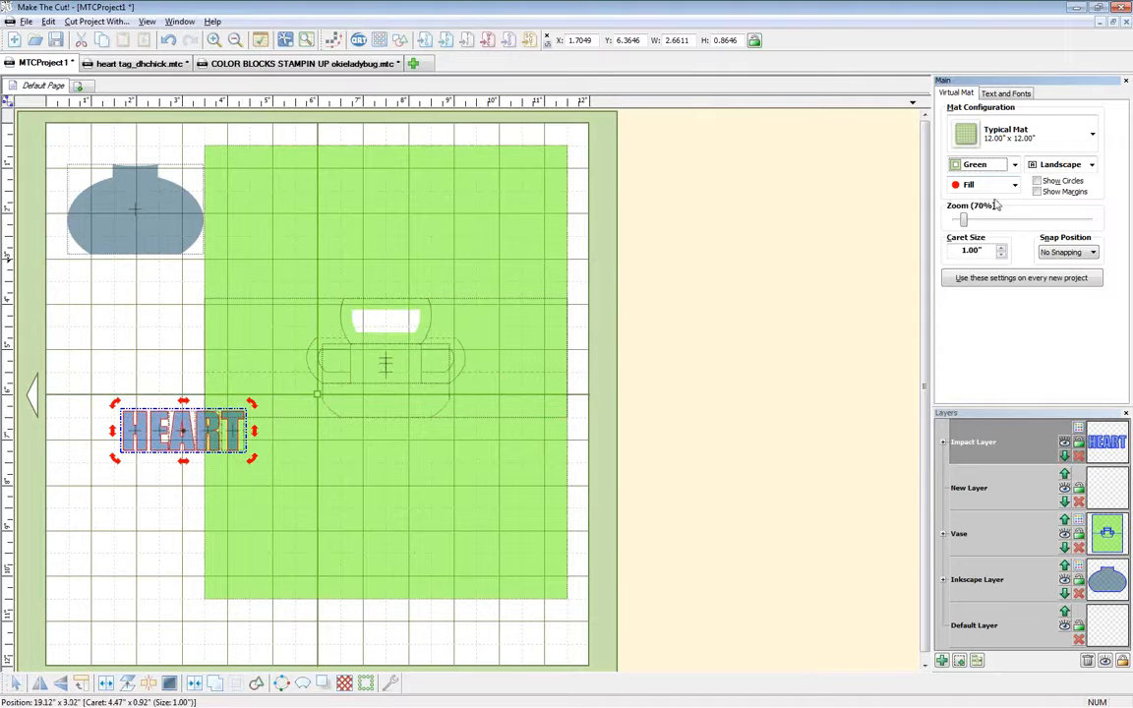
- Set the mat color scheme to Contrast and deselect the HEART text
{"action": "left_click", "coordinate": [1014, 165]}
{"action": "left_click", "coordinate": [980, 275]}
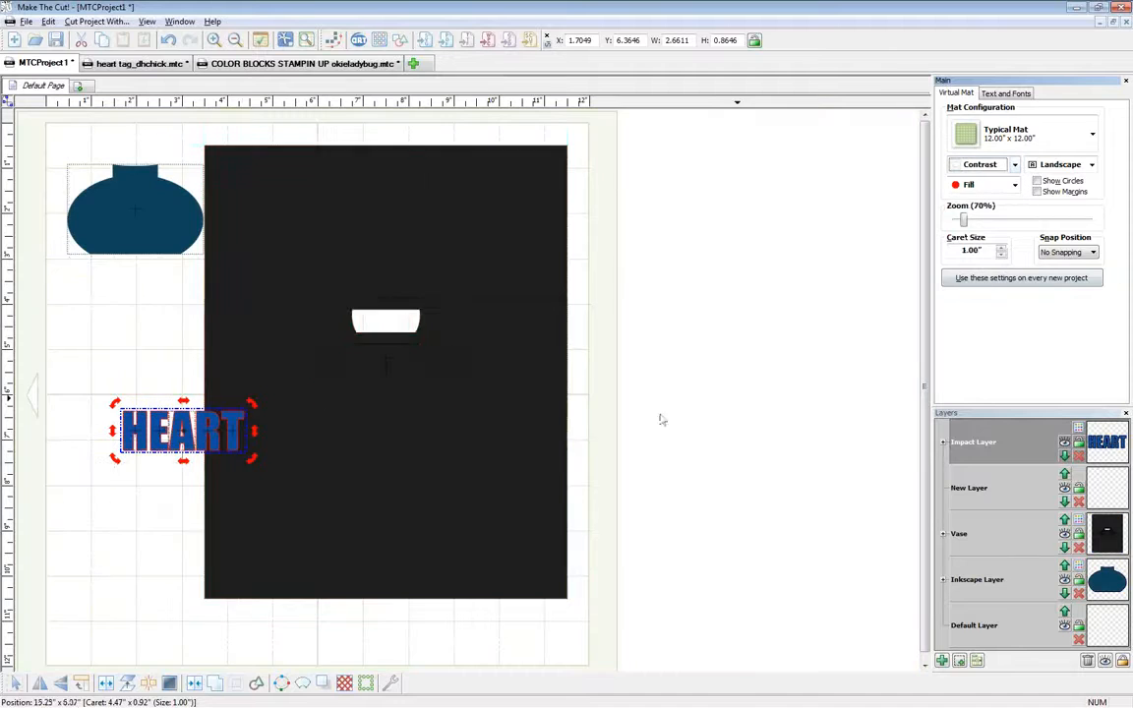
{"action": "left_click", "coordinate": [706, 313]}
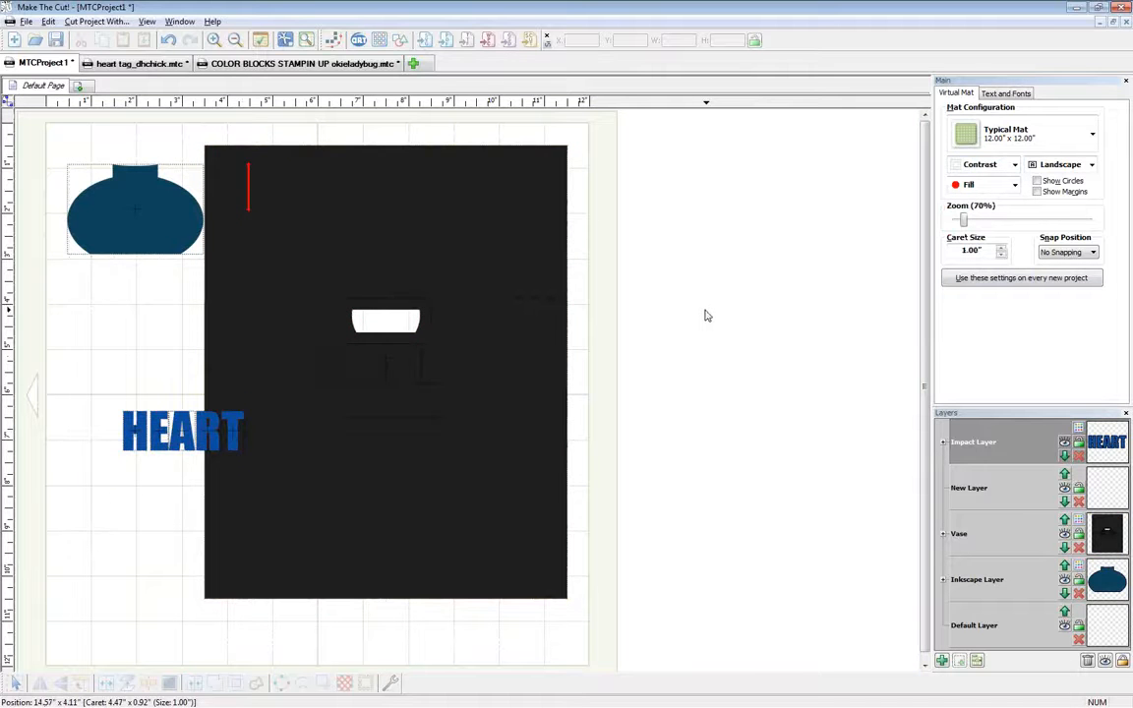
- Change the mat color scheme to Green and examine the layer colors in the project's print preview
{"action": "left_click", "coordinate": [986, 167]}
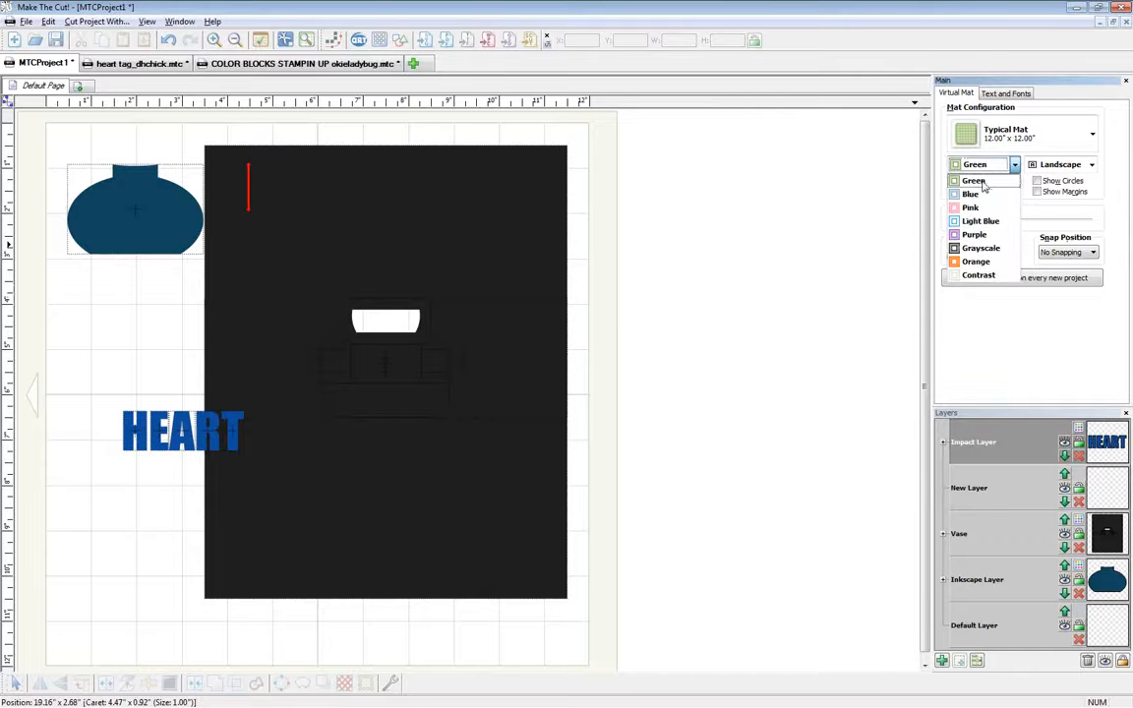
{"action": "left_click", "coordinate": [970, 182]}
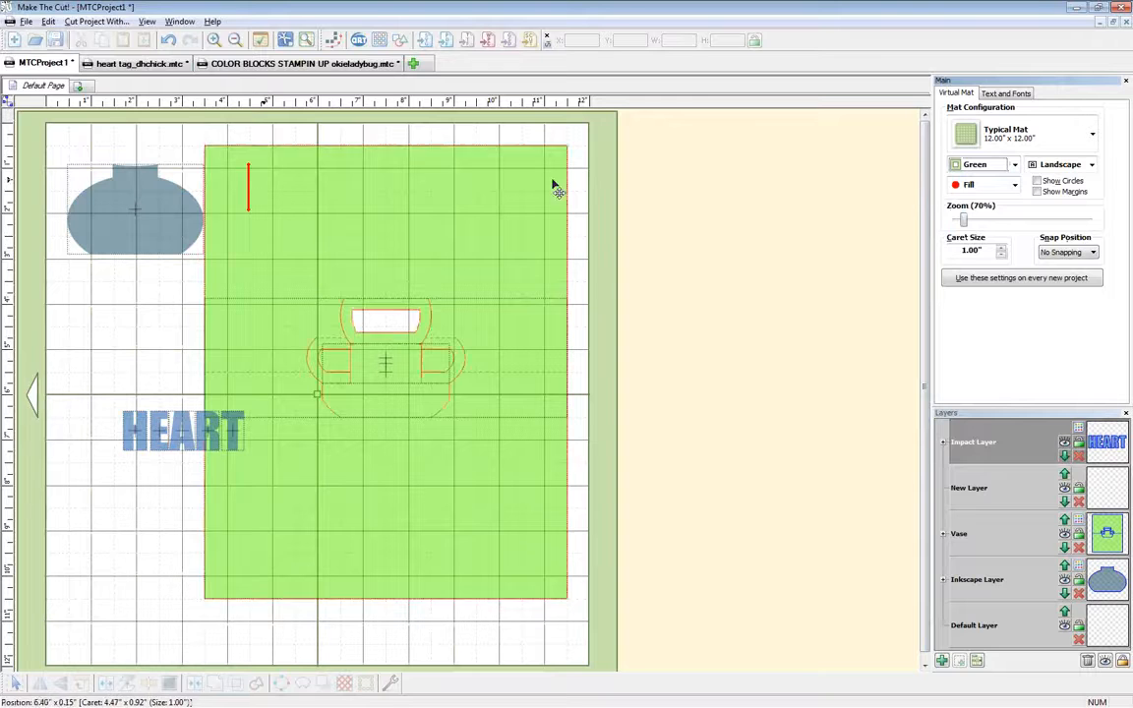
{"action": "left_click", "coordinate": [26, 21]}
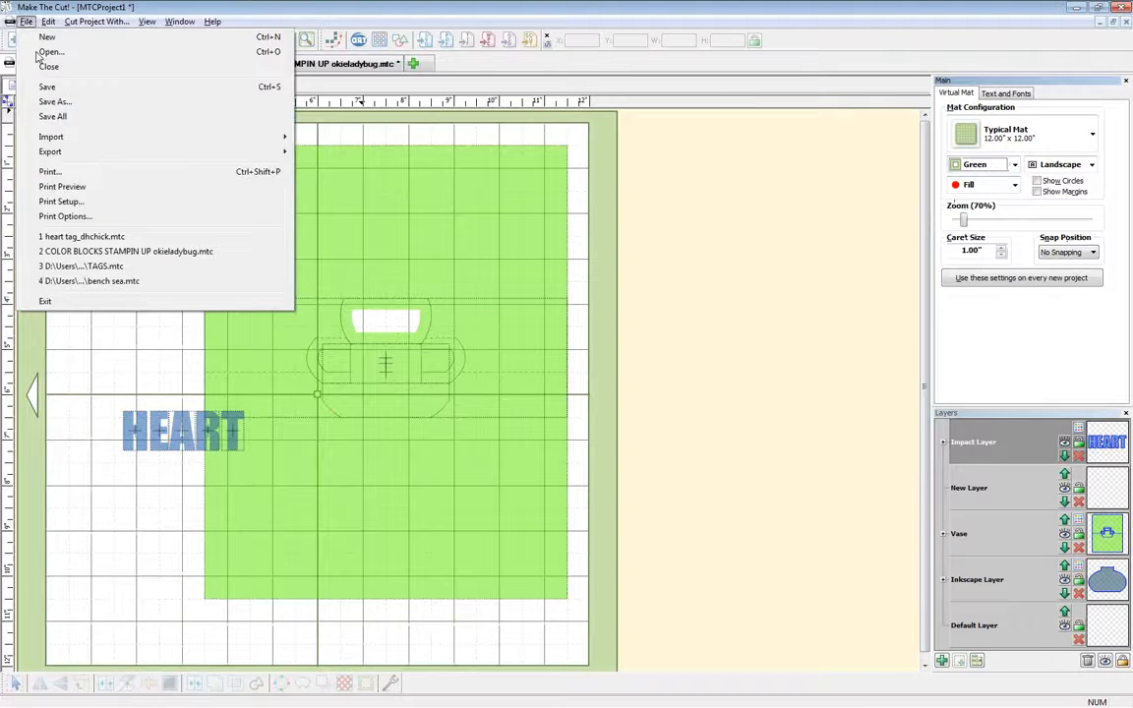
{"action": "left_click", "coordinate": [61, 187]}
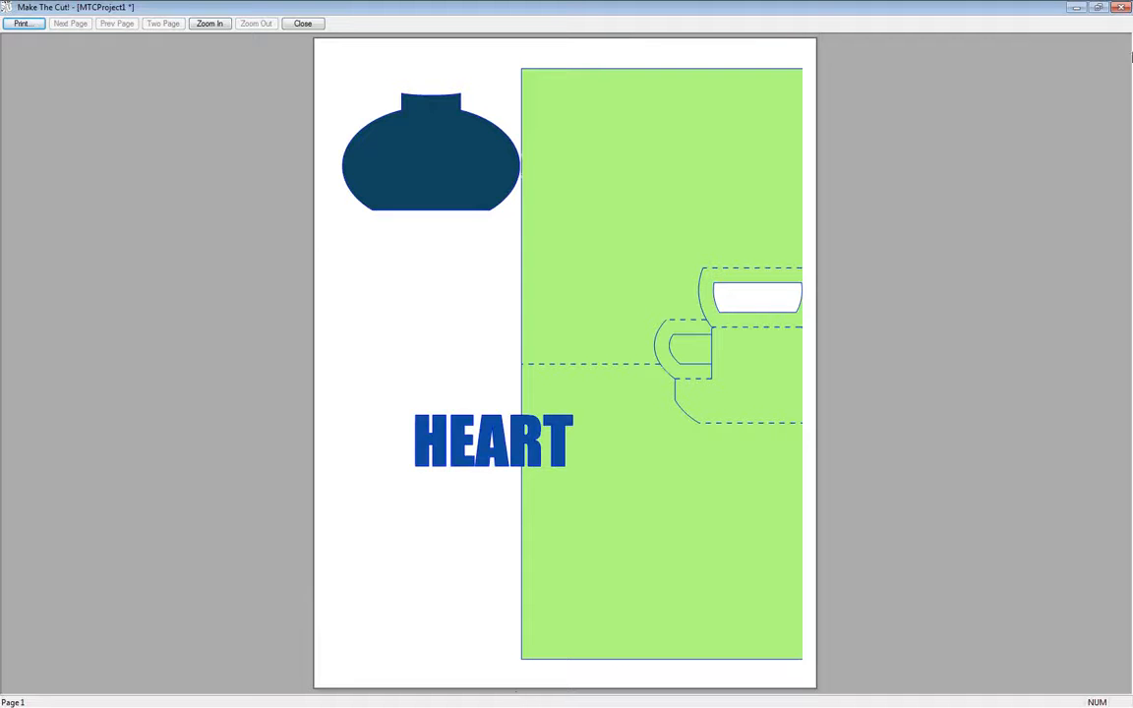
{"action": "left_click", "coordinate": [1121, 10]}
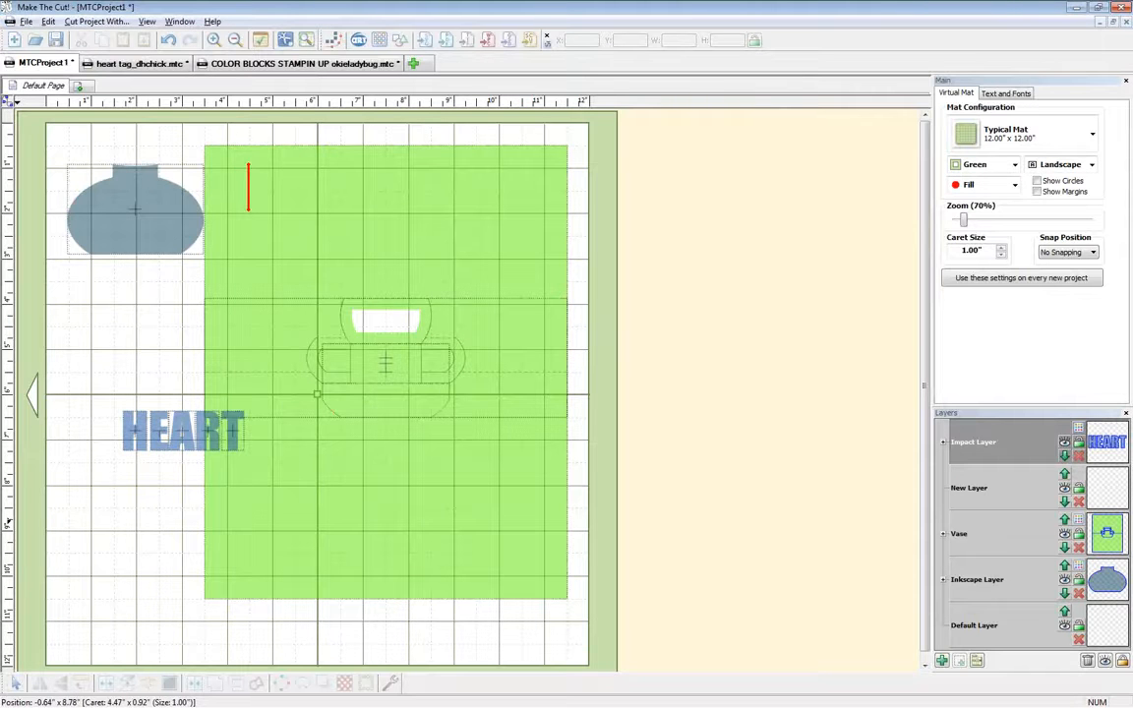
- Review the Impact Layer's custom color settings and set the mat color scheme to Contrast
{"action": "left_click", "coordinate": [1077, 429]}
{"action": "left_click", "coordinate": [1012, 514]}
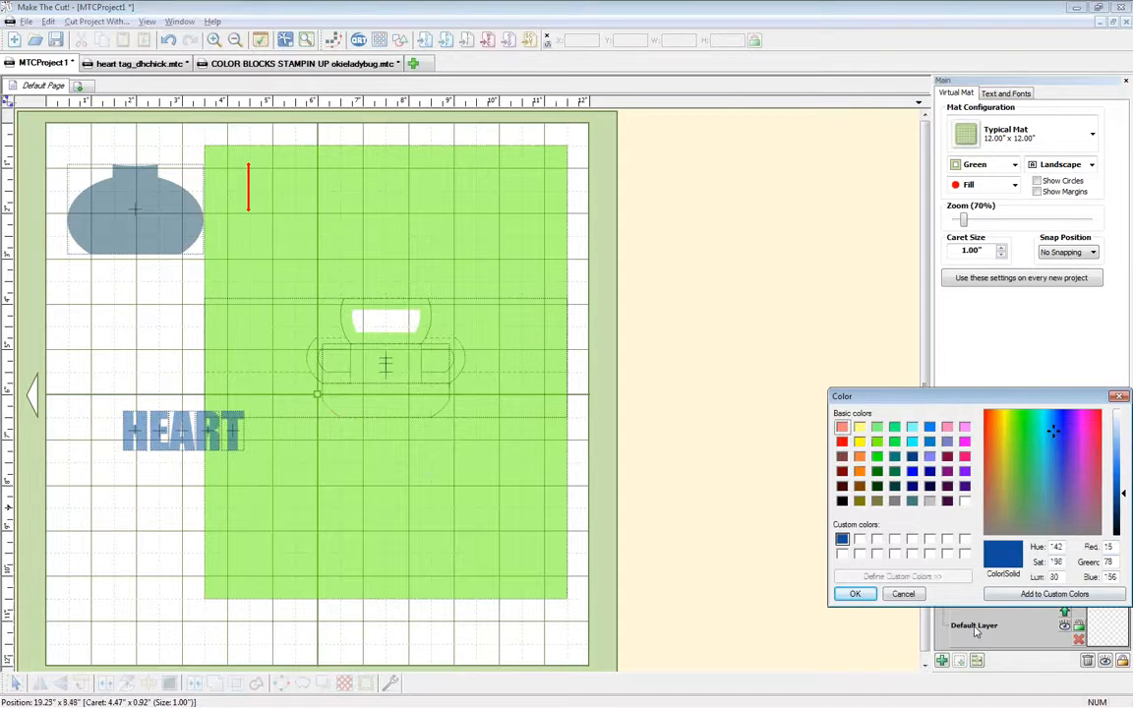
{"action": "left_click", "coordinate": [855, 594]}
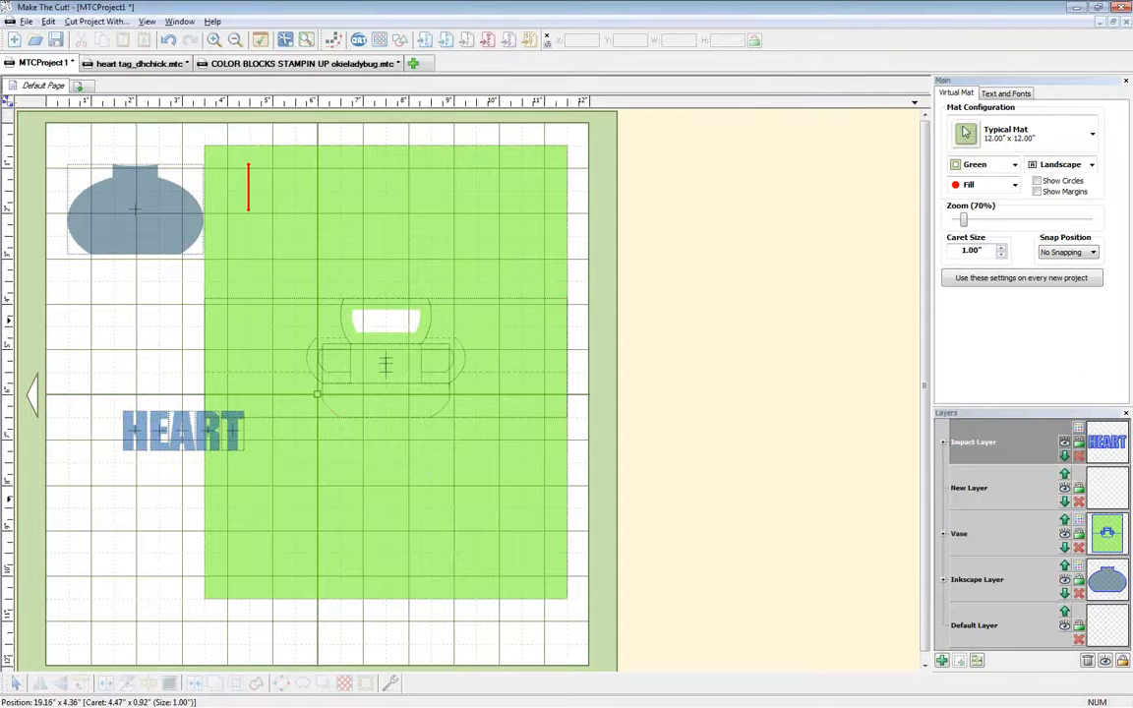
{"action": "left_click", "coordinate": [983, 164]}
{"action": "left_click", "coordinate": [978, 275]}
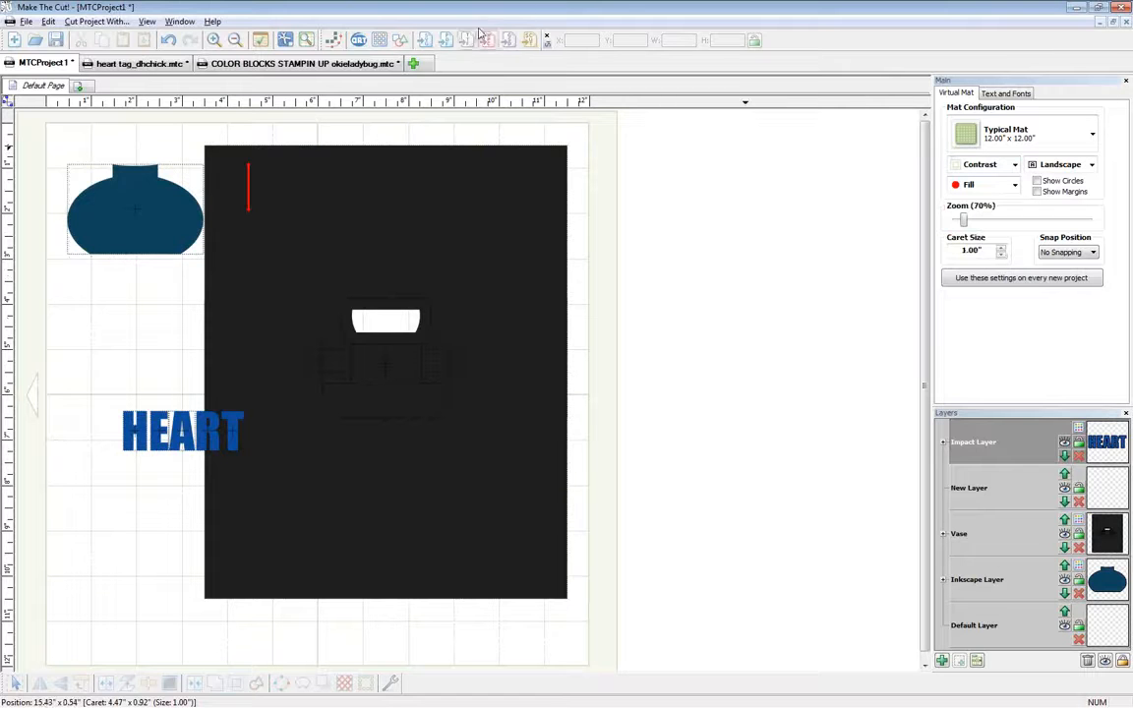
- Switch to the browser, open the My Create Ink link from the Stampin Up Color Blocks post in a new tab, and widen the window
{"action": "key", "text": "alt+Tab"}
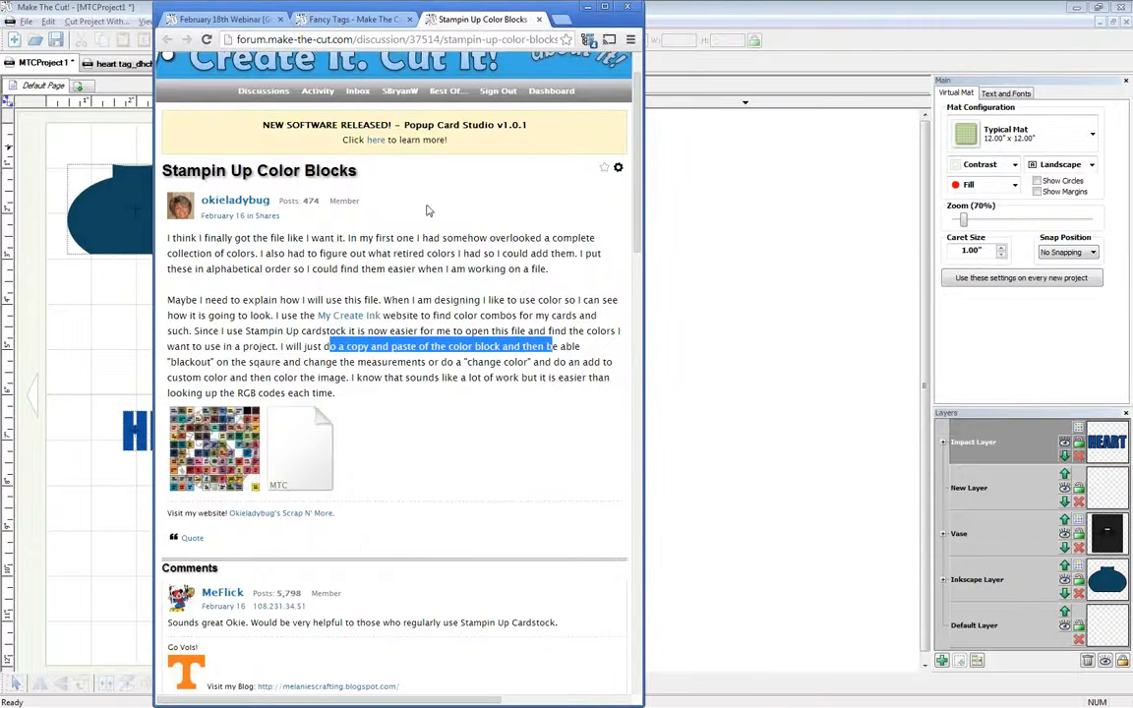
{"action": "right_click", "coordinate": [344, 324]}
{"action": "left_click", "coordinate": [385, 328]}
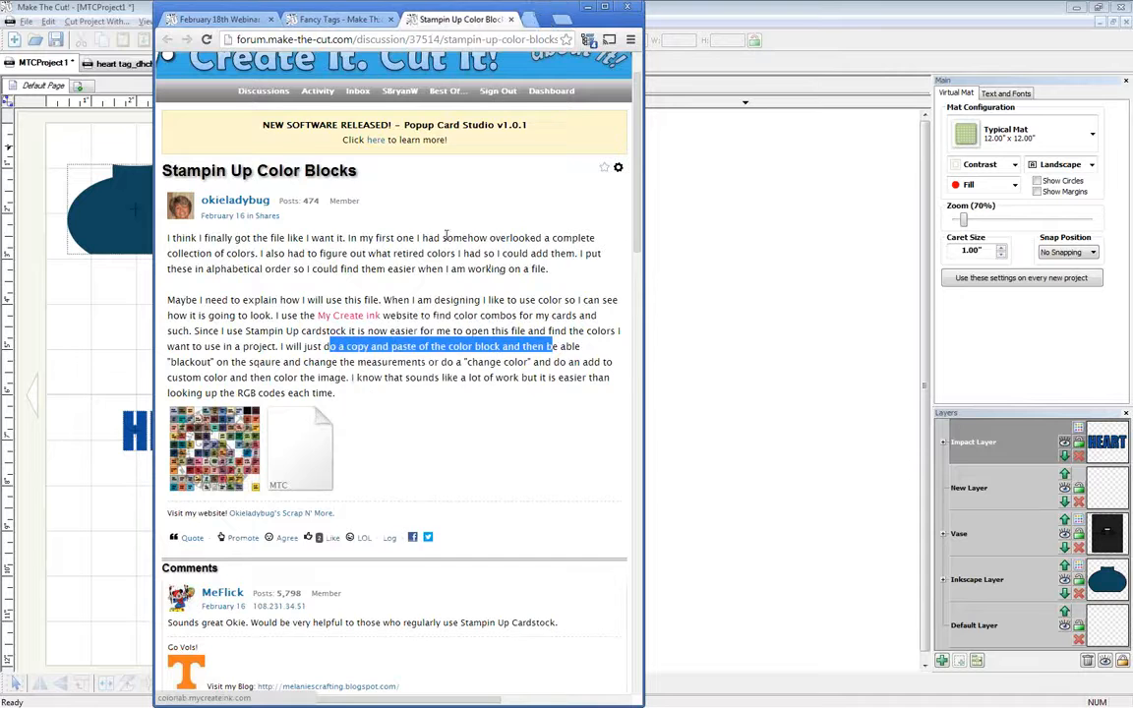
{"action": "left_click", "coordinate": [486, 19]}
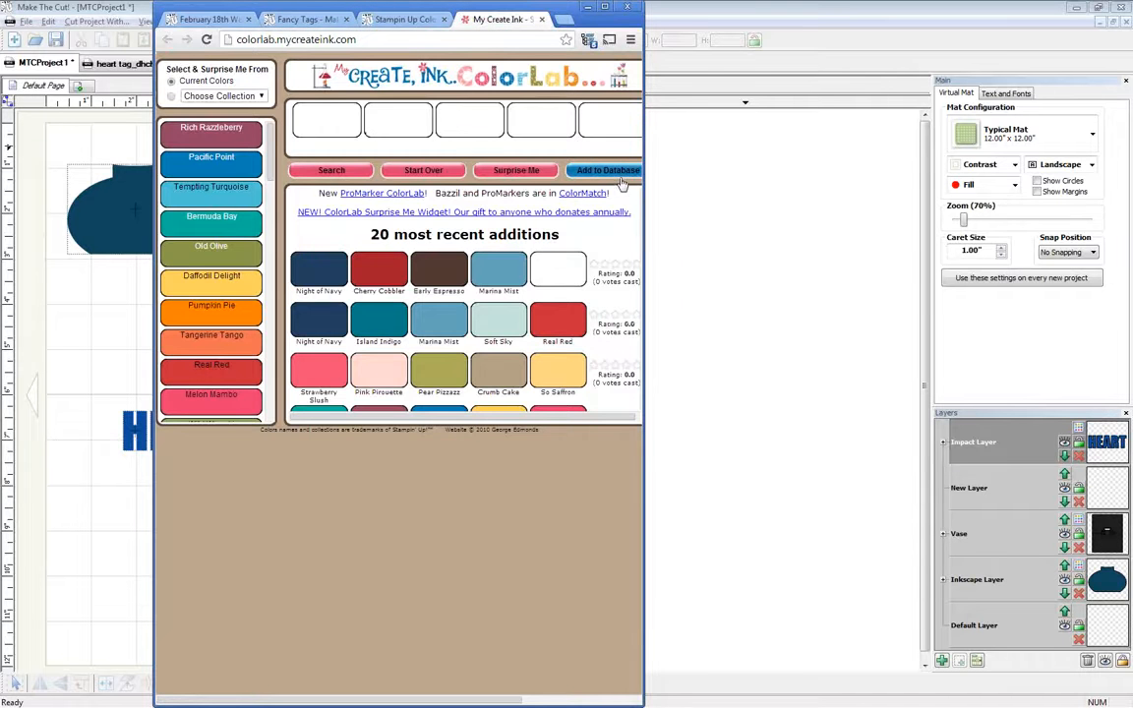
{"action": "left_click_drag", "start_coordinate": [645, 171], "coordinate": [772, 171]}
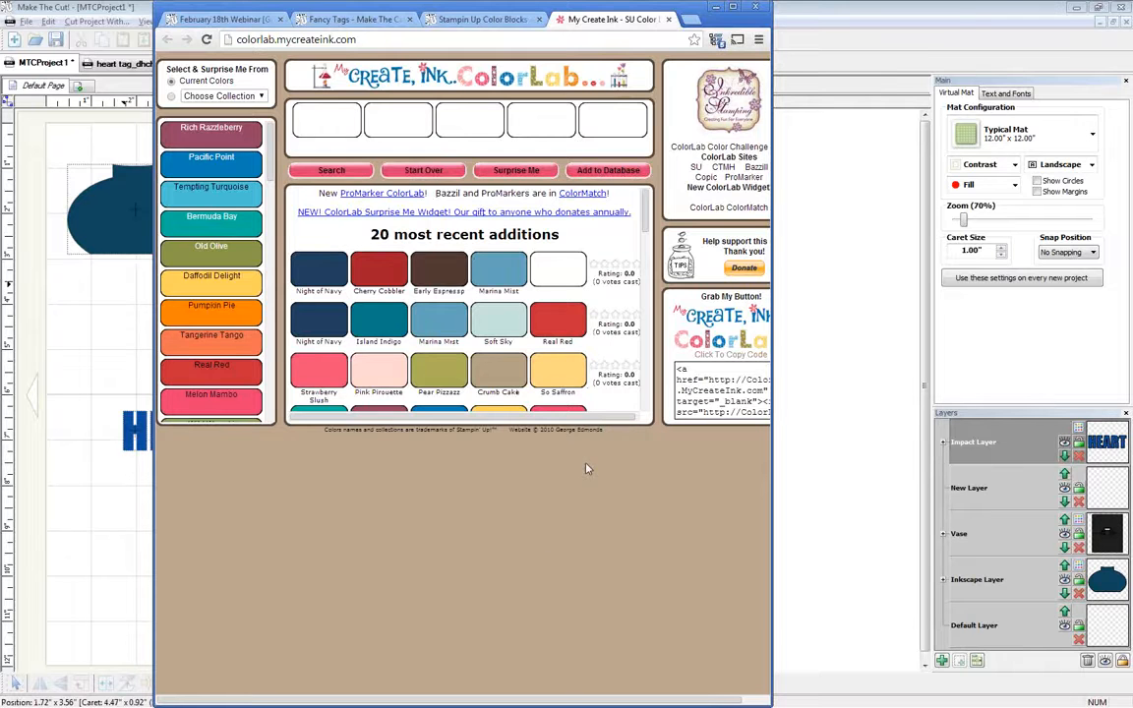
- Browse the most recent color combinations in ColorLab, pick Rose Red from one of them, and close the page
{"action": "scroll", "coordinate": [452, 257], "scroll_direction": "down", "scroll_amount": 4}
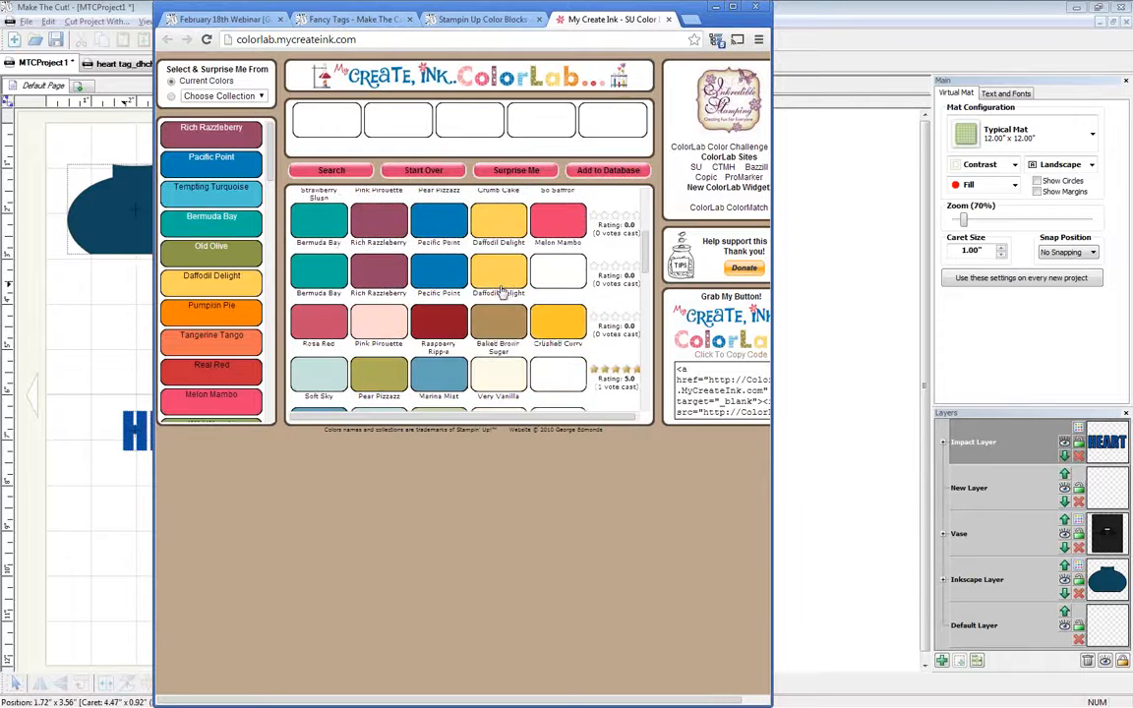
{"action": "left_click", "coordinate": [317, 320]}
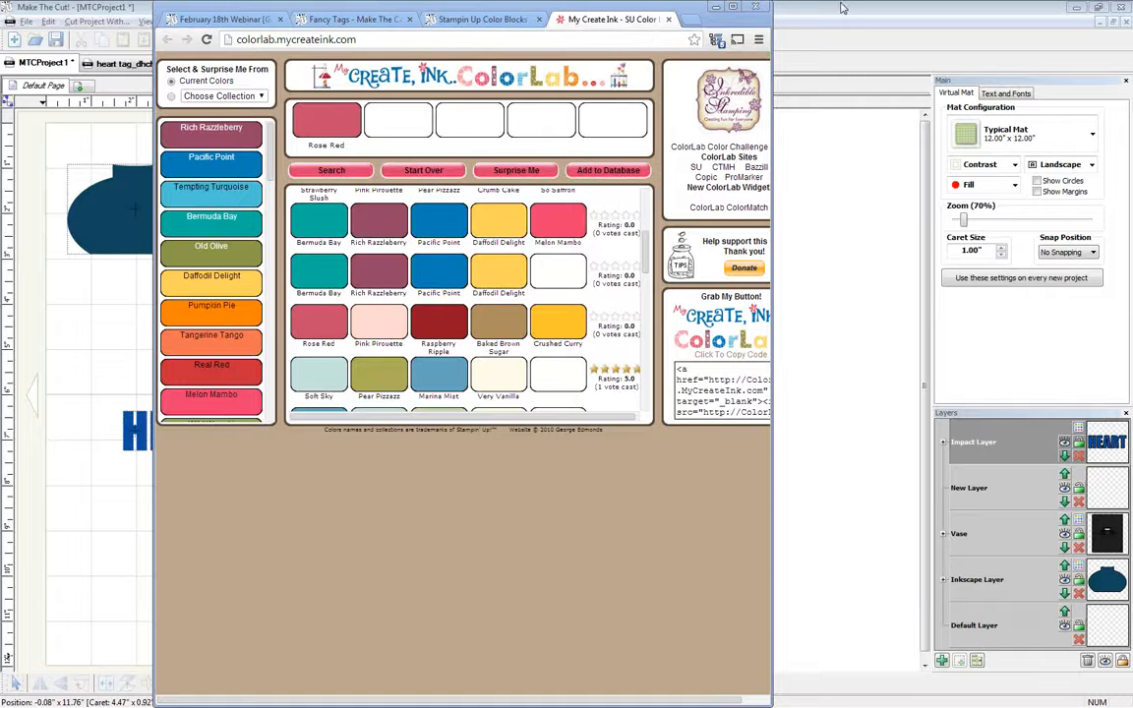
{"action": "left_click", "coordinate": [668, 19]}
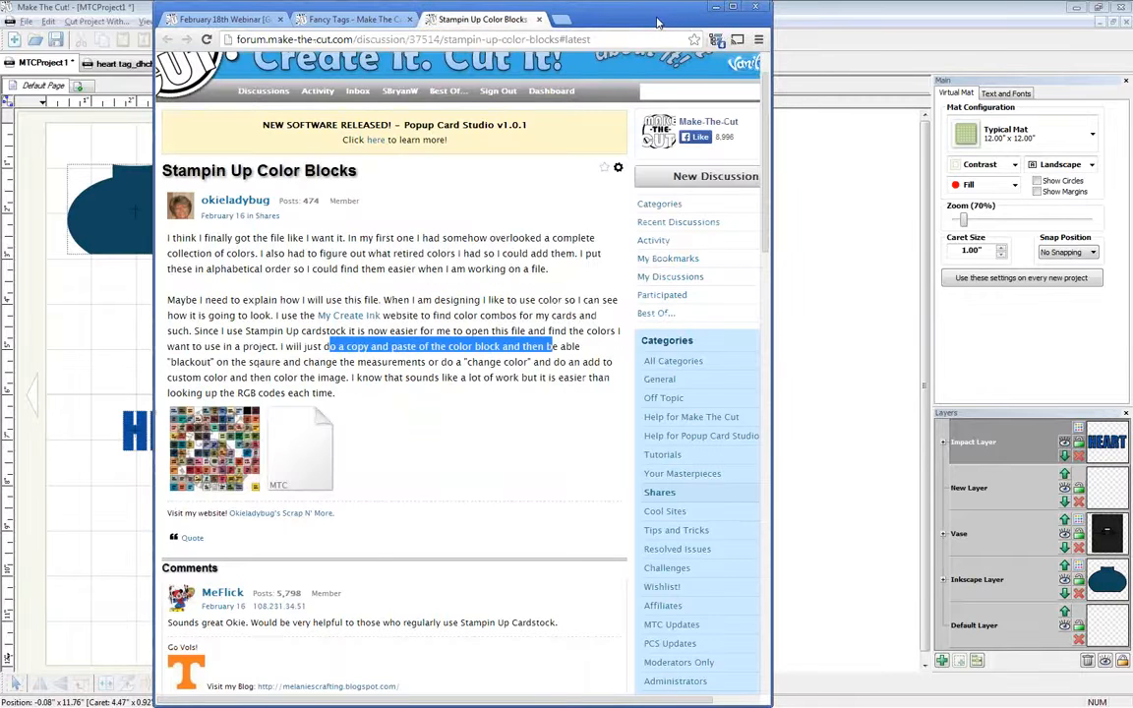